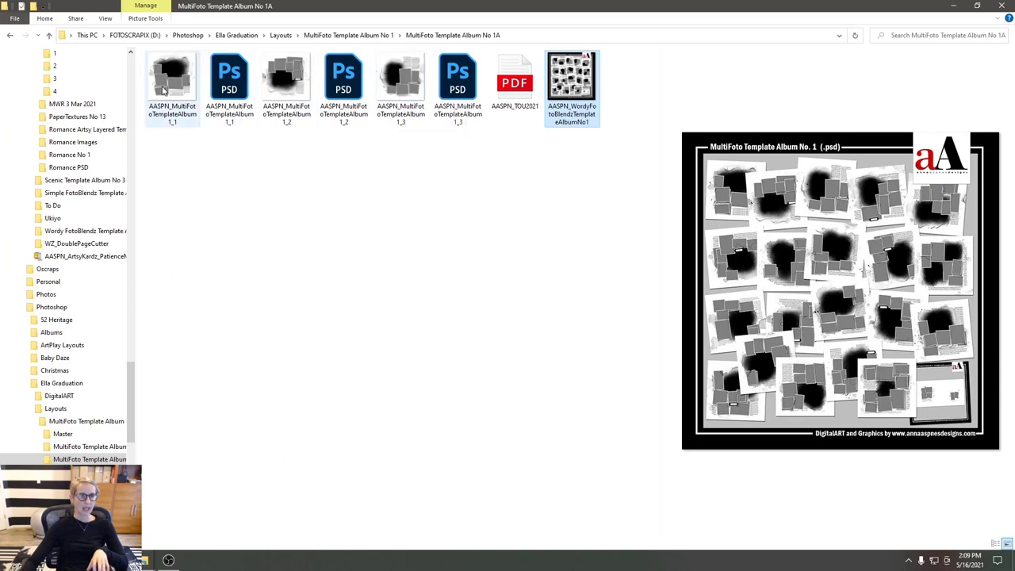
- Open AASPN_MultiFotoTemplateAlbum1_1.psd from the MultiFoto Template Album No 1A folder in Photoshop
click(222, 115)
mouse_move(222, 115)
mouse_down()
mouse_move(170, 290)
mouse_move(181, 211)
mouse_move(226, 99)
mouse_up()
drag(168, 560, 154, 425)
drag(293, 49, 337, 51)
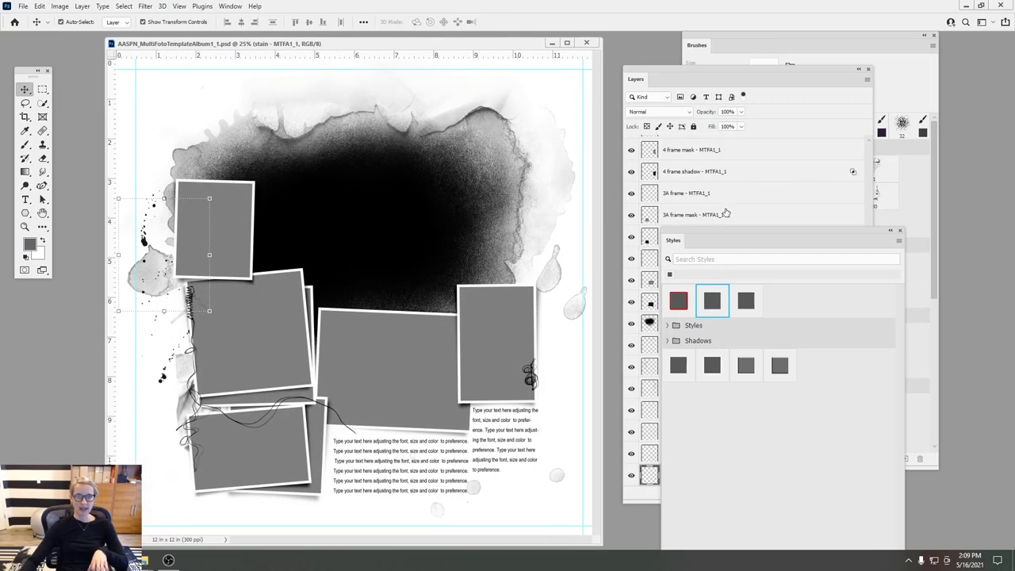
- Move the Styles panel off the layer list, scroll the layers, and widen the document window leftward
drag(754, 235, 917, 271)
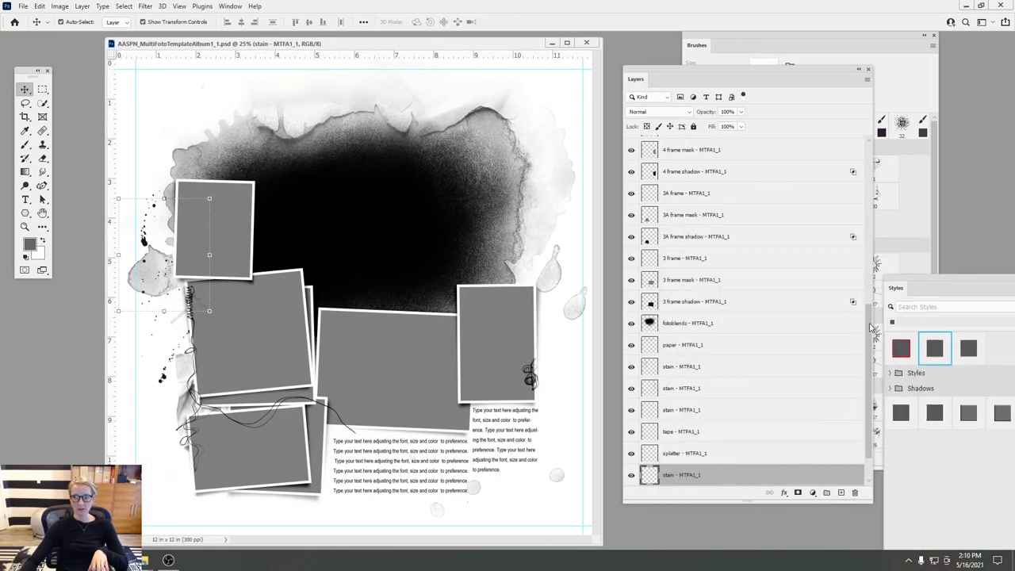
scroll(872, 329, down, 2)
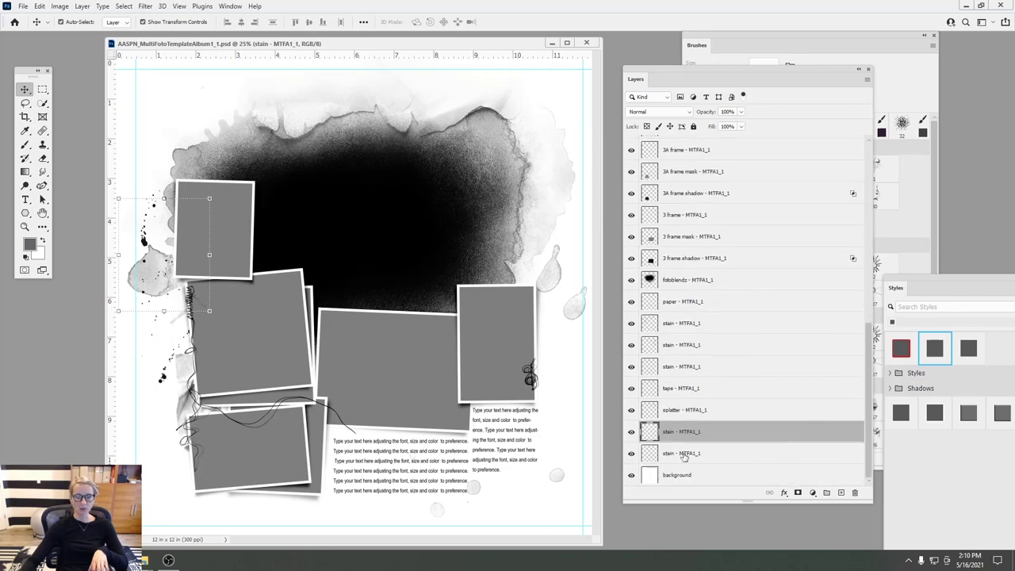
click(686, 325)
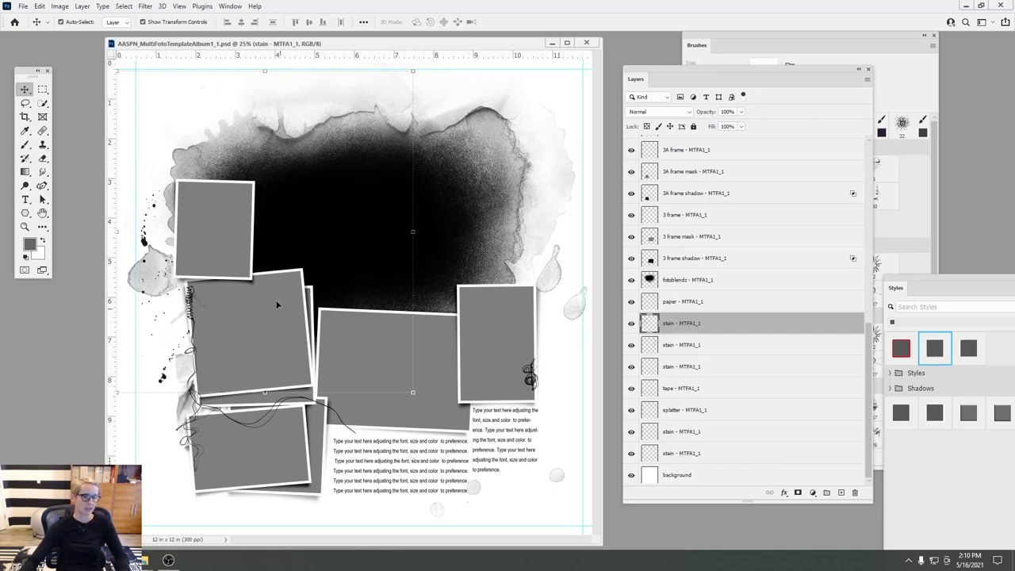
drag(172, 43, 178, 33)
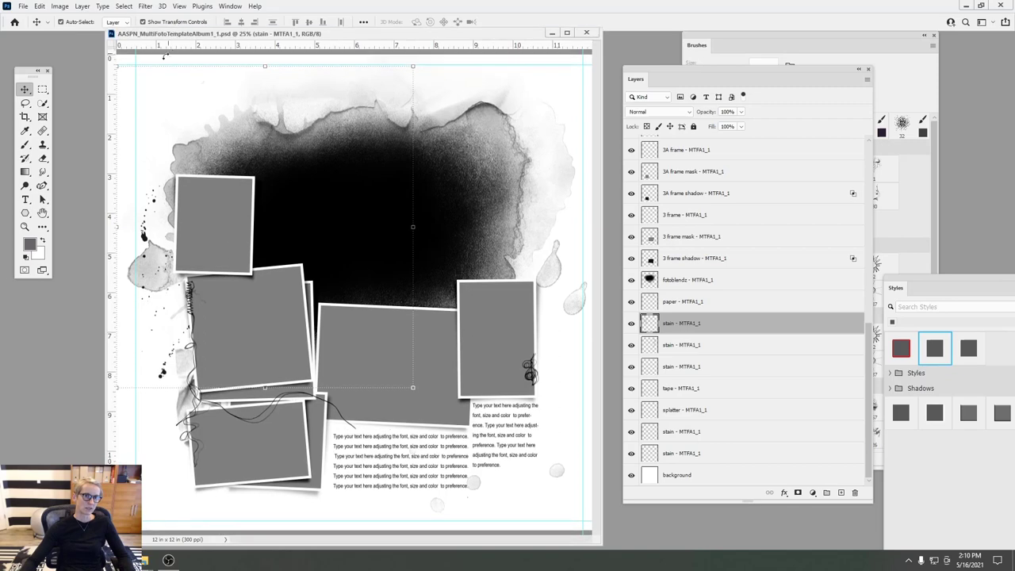
drag(103, 83, 54, 86)
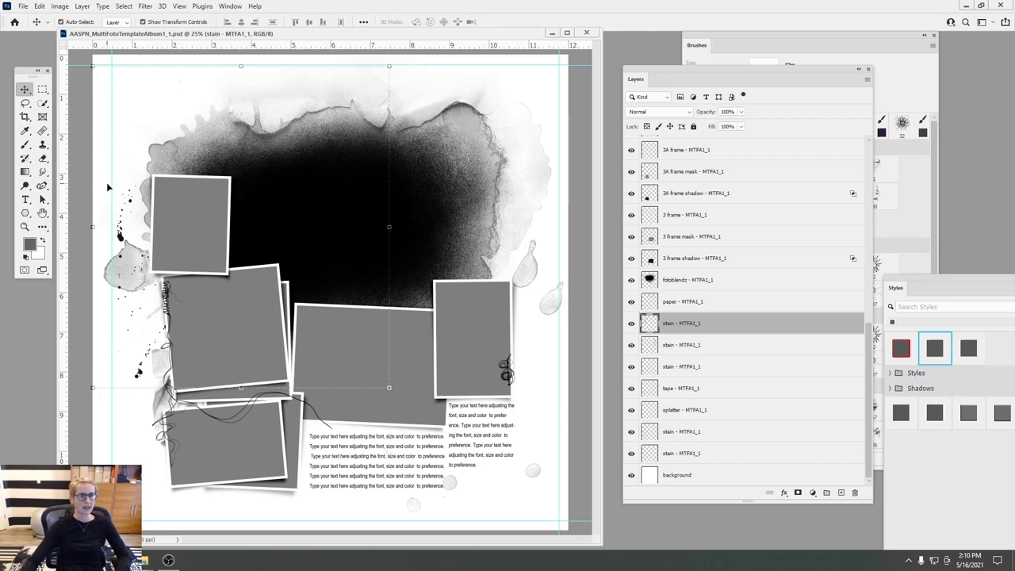
- Hide the rulers, clear all guides from the canvas, then turn the rulers back on
click(180, 6)
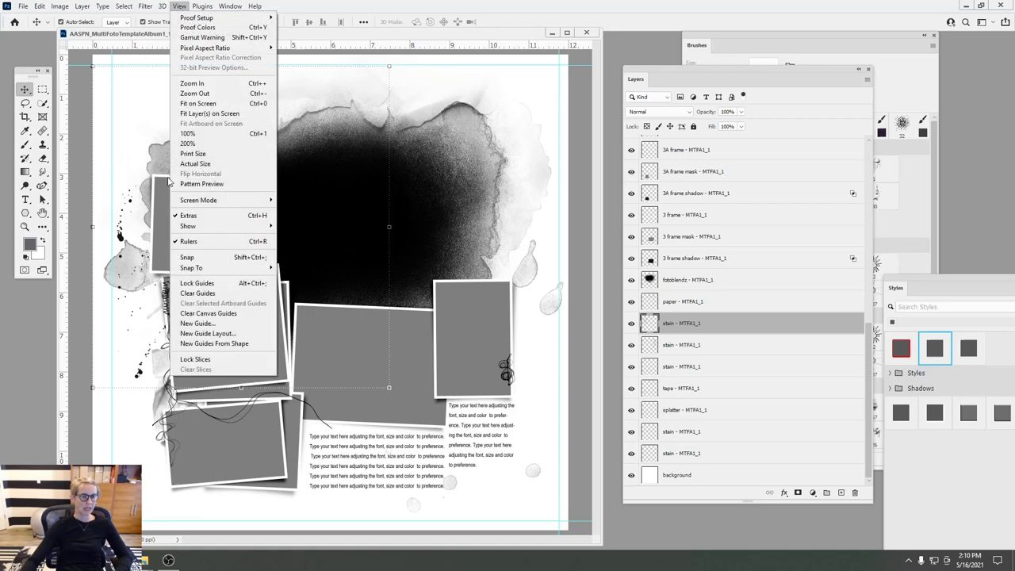
click(194, 247)
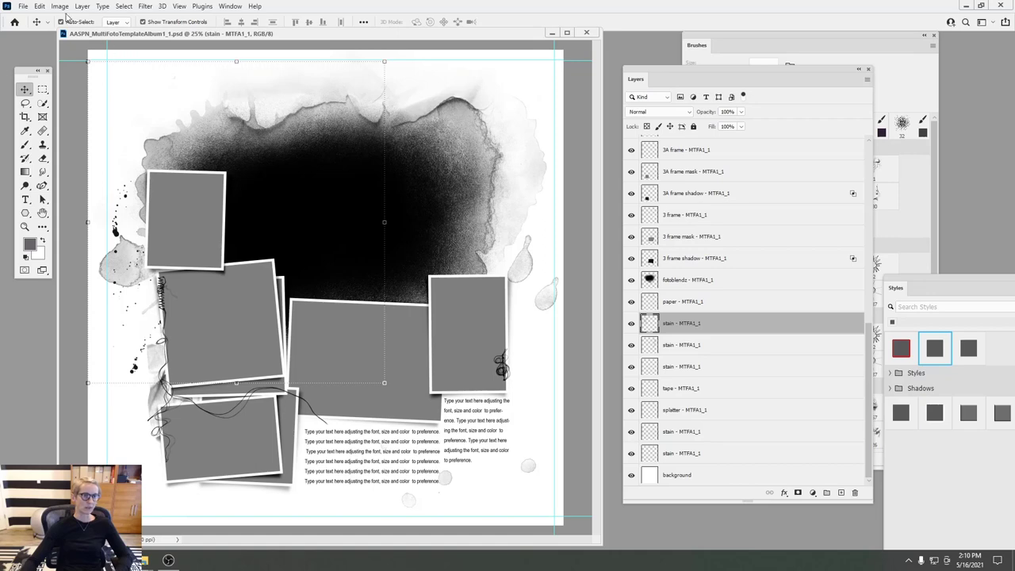
click(40, 7)
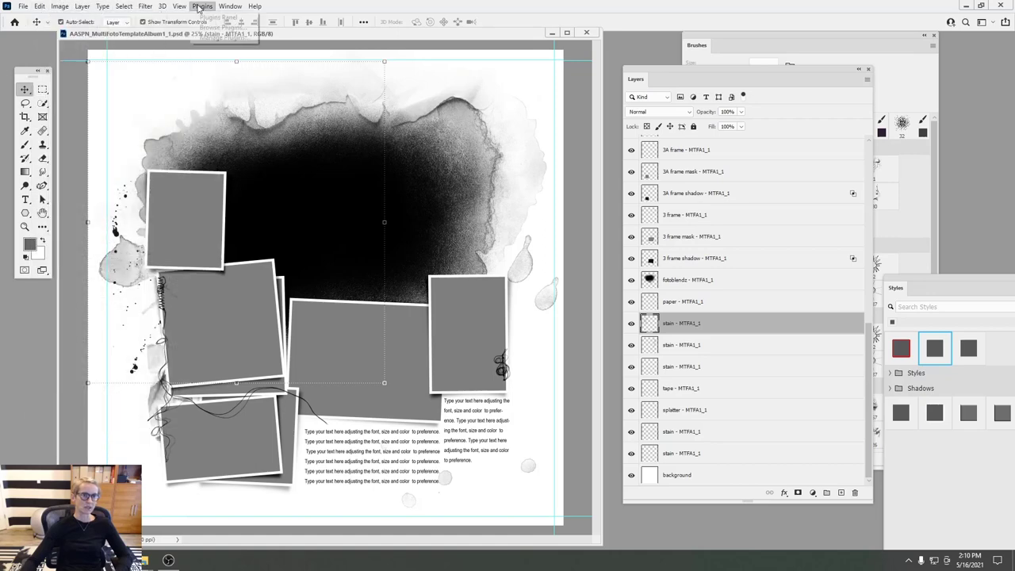
mouse_move(177, 7)
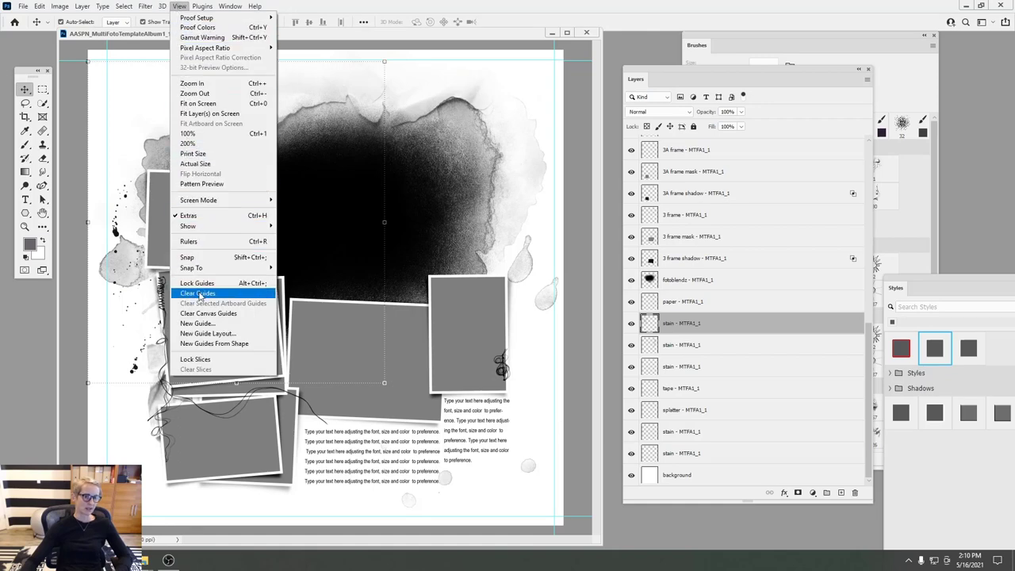
click(199, 294)
click(179, 8)
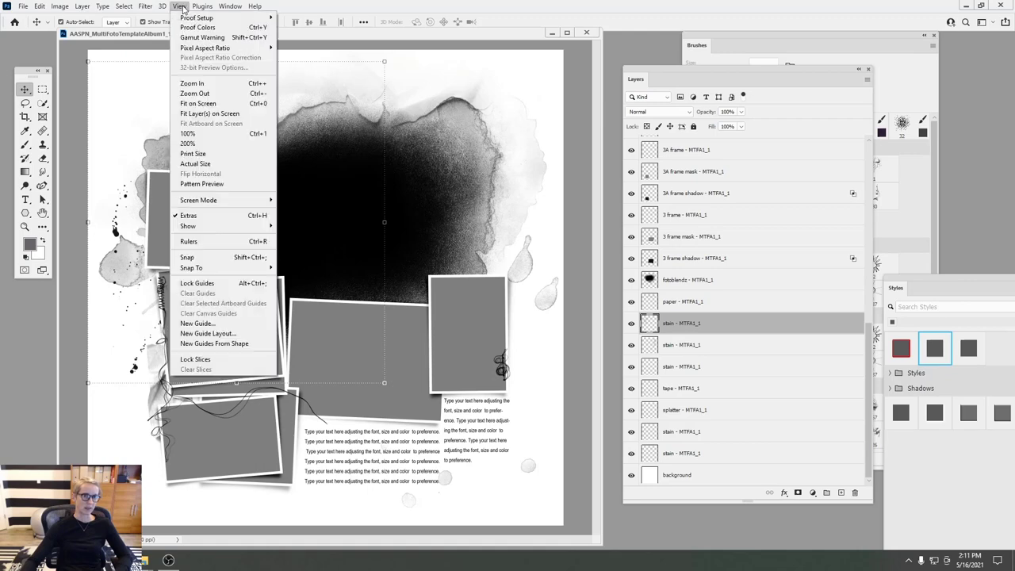
click(191, 242)
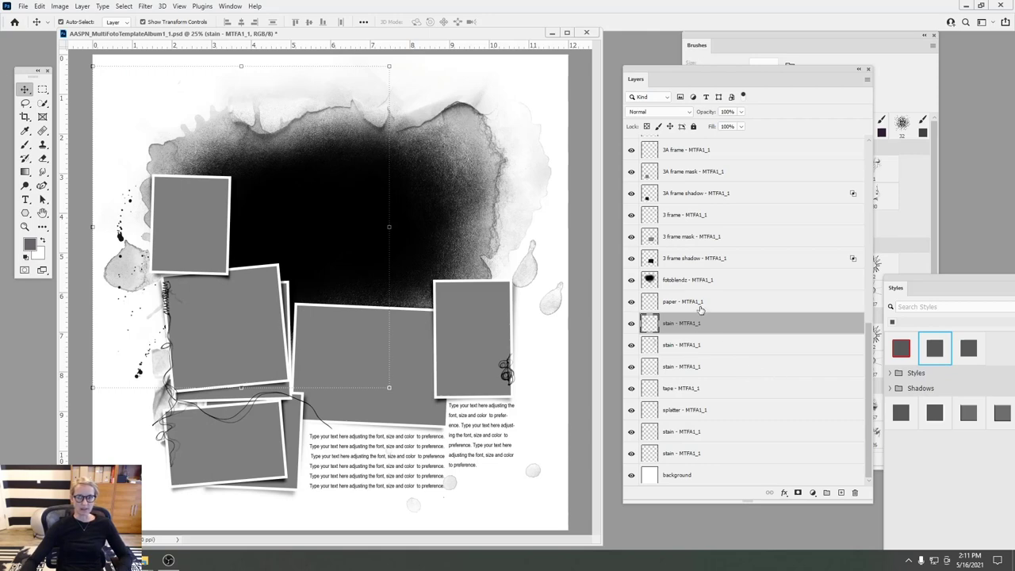
- Hide the 5 frame top-left photo frame and its mask
click(673, 217)
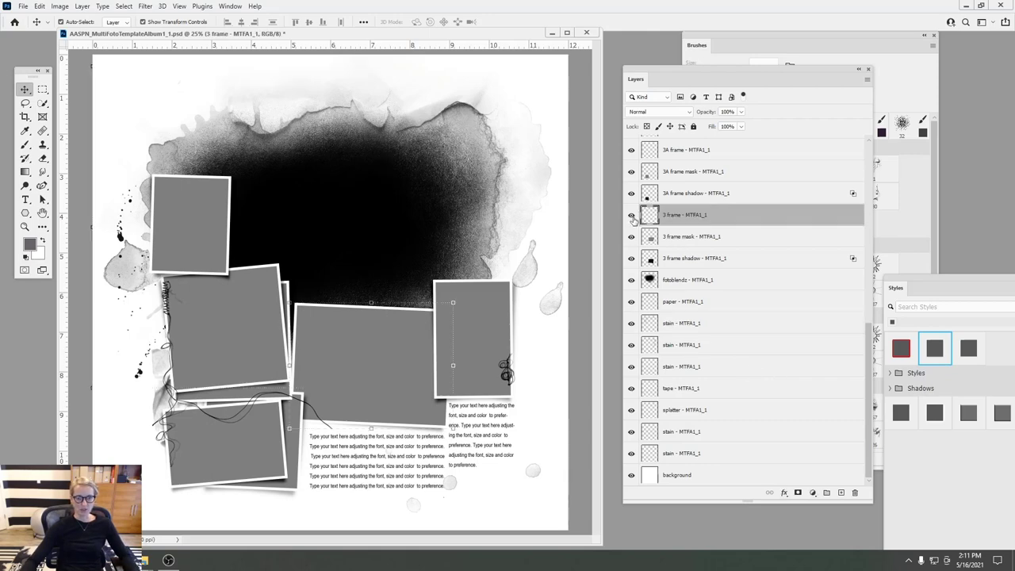
click(486, 311)
click(196, 214)
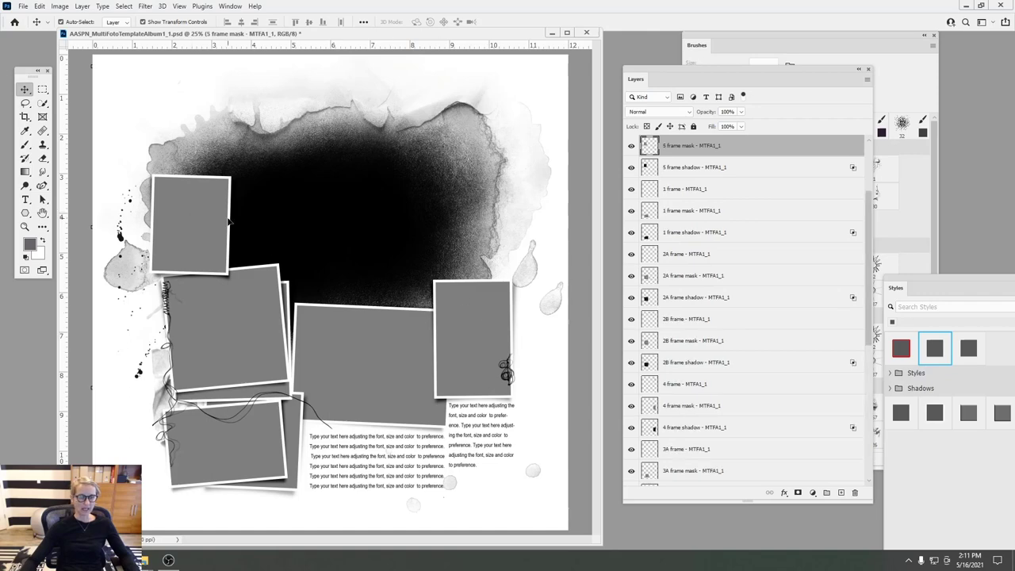
drag(871, 217, 867, 190)
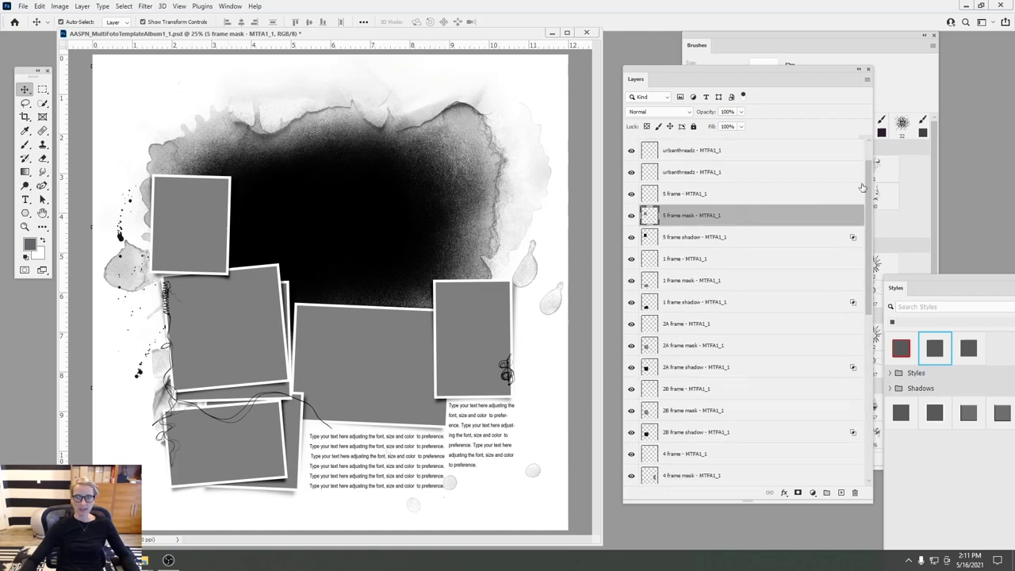
drag(631, 196, 641, 217)
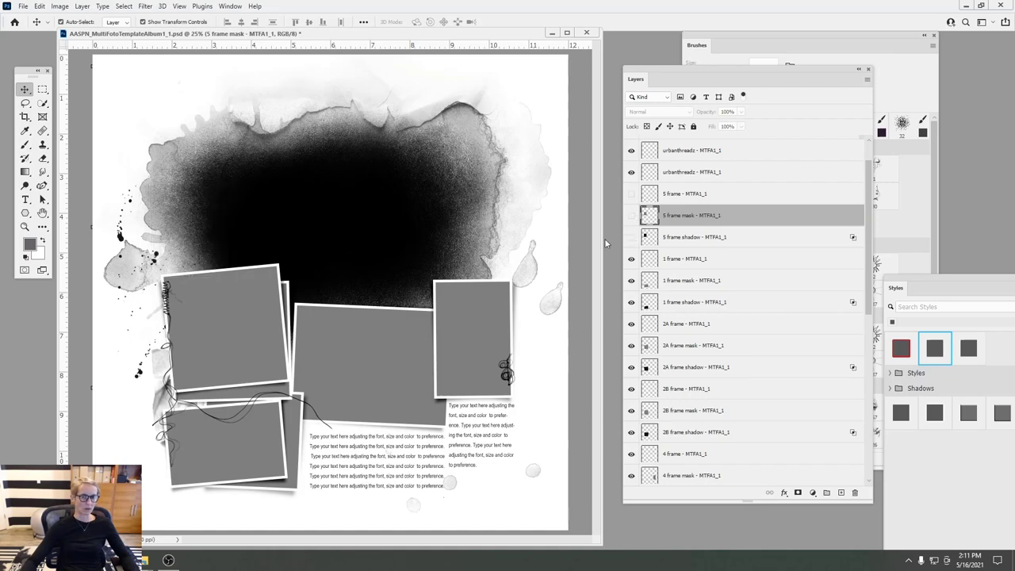
- Hide the 4 frame tall right photo frame and its shadow
click(479, 316)
click(793, 457)
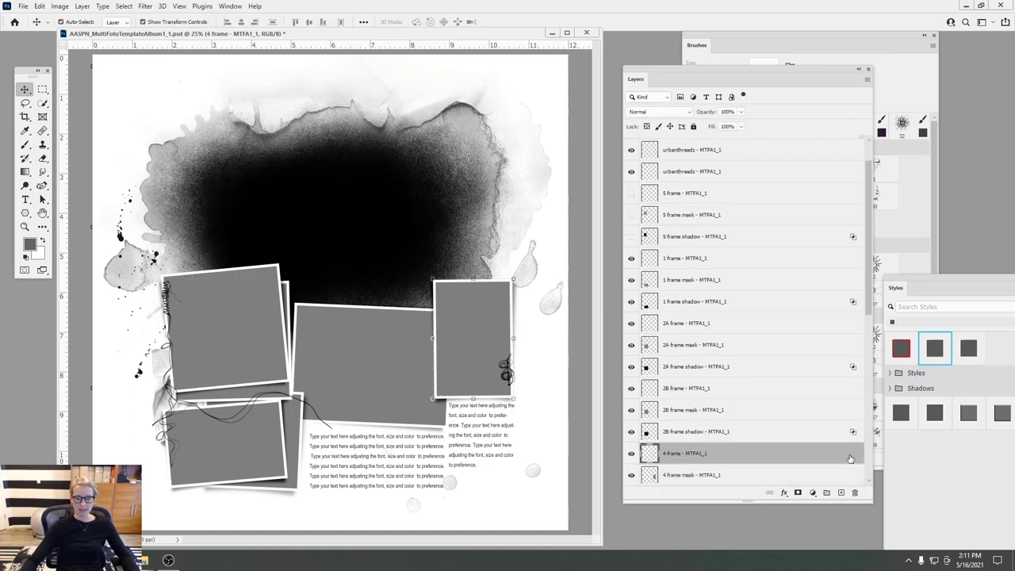
scroll(866, 312, down, 3)
drag(631, 379, 631, 421)
click(631, 421)
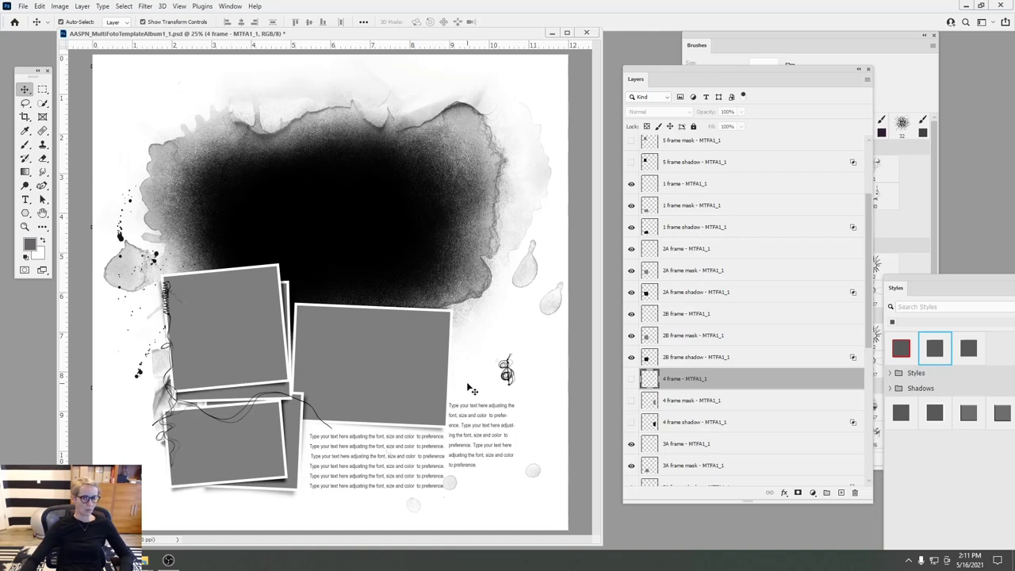
click(471, 427)
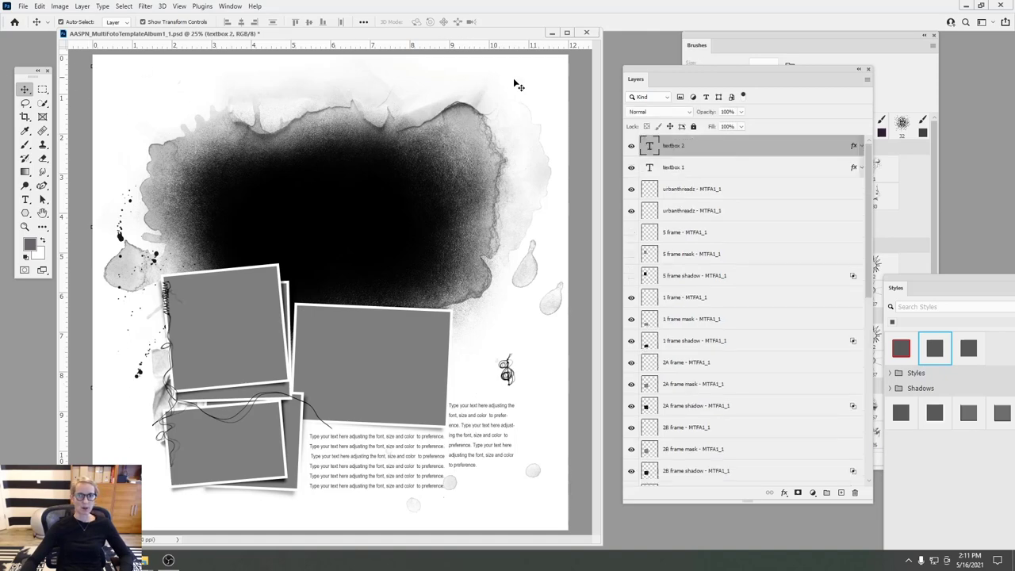
- Make the right text box slightly narrower and extend it upward into the empty space
click(26, 200)
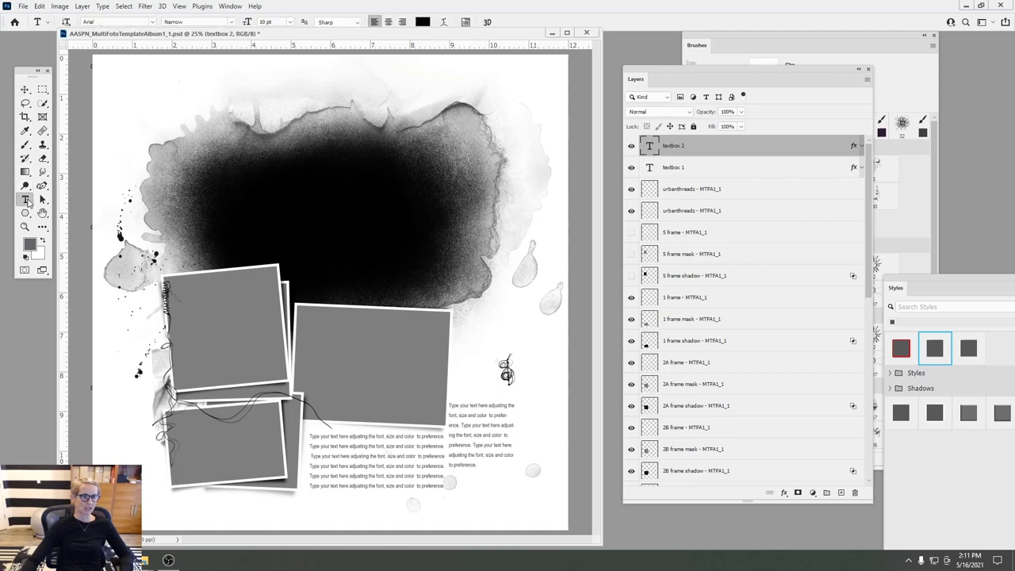
click(474, 405)
mouse_move(481, 401)
mouse_down()
mouse_move(491, 315)
mouse_move(484, 405)
mouse_up()
mouse_move(517, 445)
mouse_down()
mouse_move(570, 445)
mouse_move(510, 446)
mouse_up()
drag(484, 406, 482, 325)
- Double the placeholder text by copying the whole paragraph and pasting it at the end
drag(463, 397, 442, 369)
key(ctrl+a)
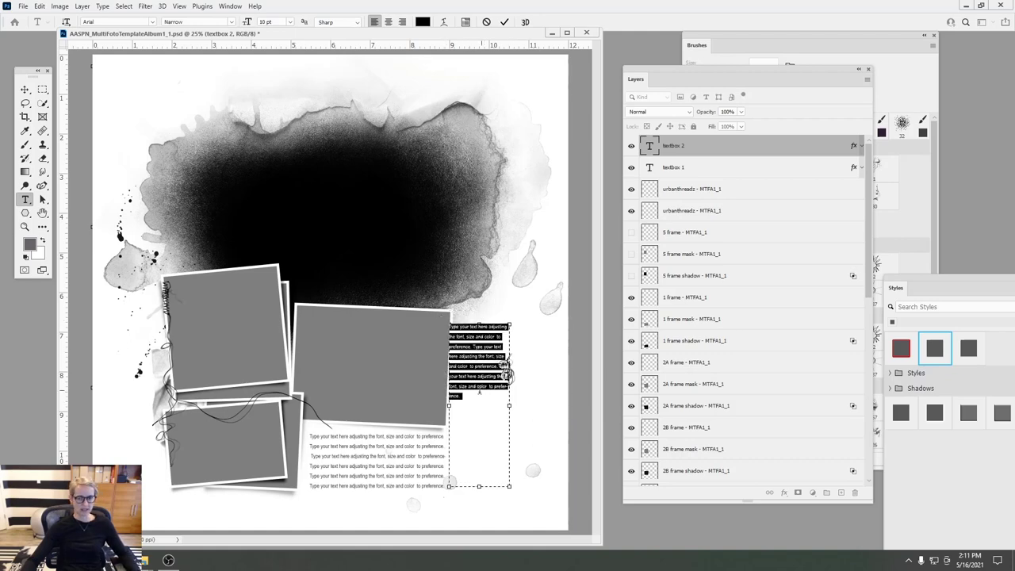
key(ctrl+c)
key(Right)
key(ctrl+v)
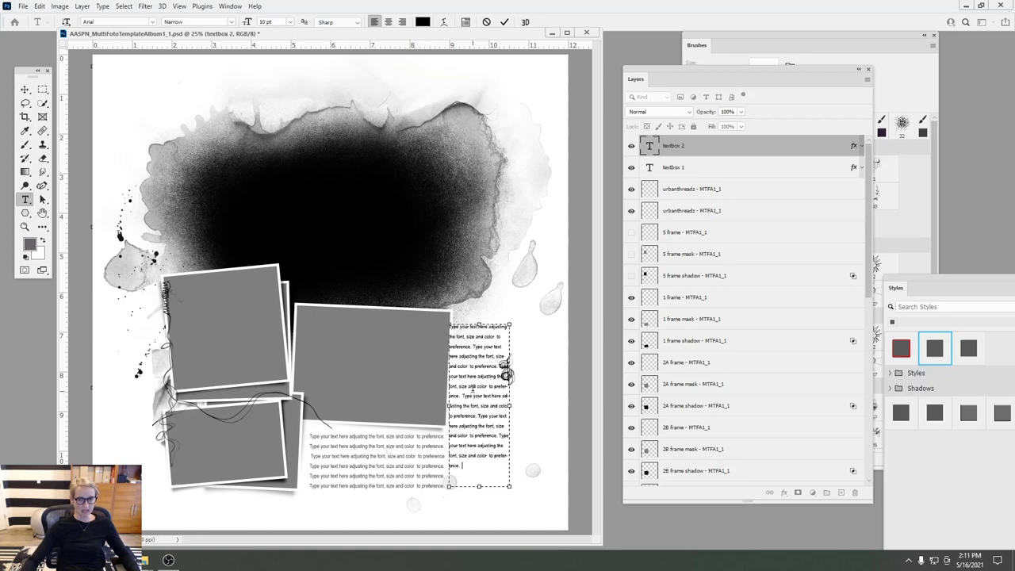
click(504, 21)
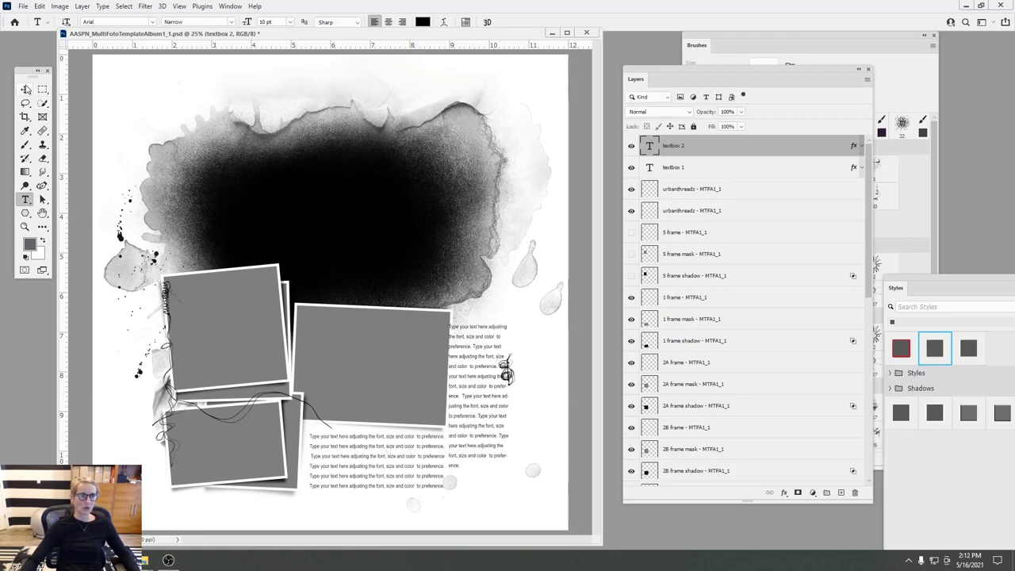
- Move the right text box into place beside the wide photo frame
click(24, 90)
mouse_move(467, 341)
mouse_down()
mouse_move(471, 365)
mouse_move(471, 352)
mouse_move(501, 368)
mouse_move(479, 350)
mouse_up()
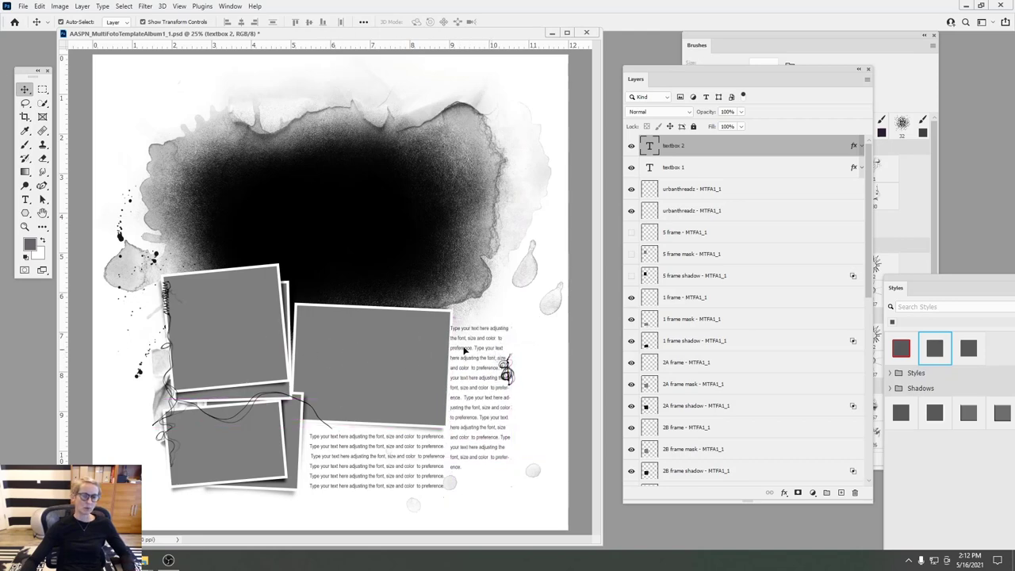
click(398, 338)
- Nudge the 3 frame wide photo frame, with its mask and shadow, slightly left
click(668, 450)
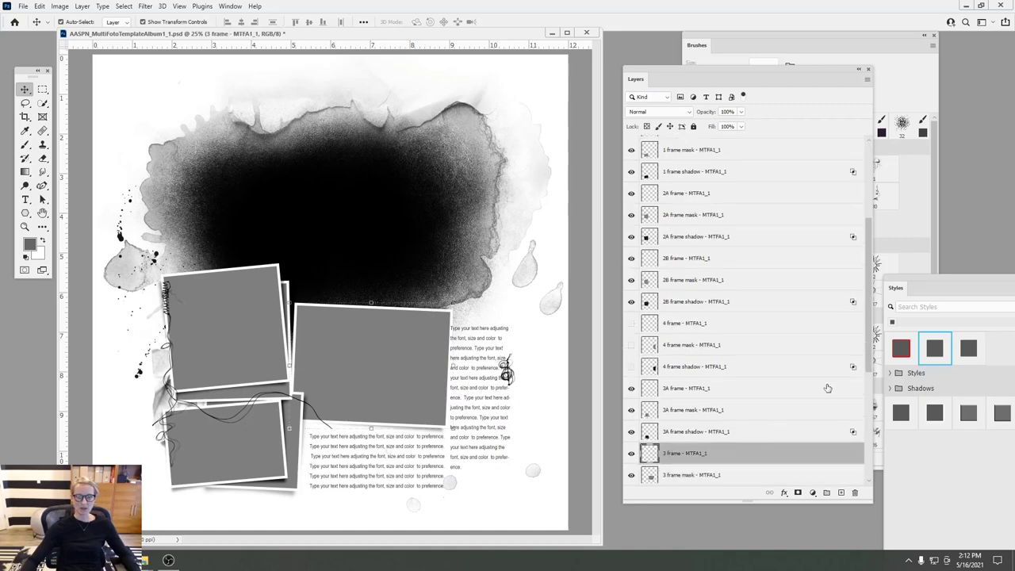
scroll(873, 350, down, 3)
shift+click(692, 421)
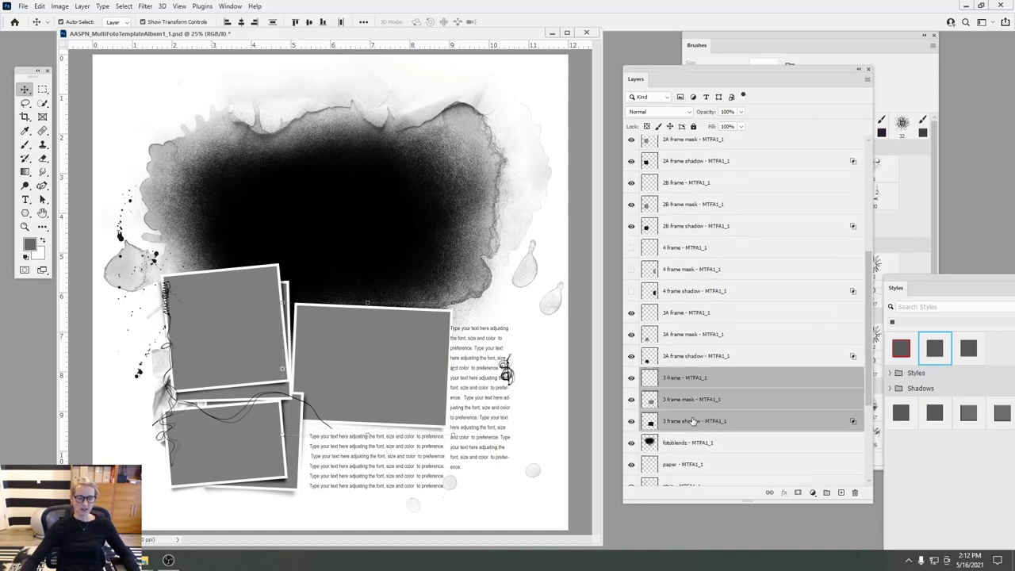
key(Left)
key(Left)
key(Left)
key(Left)
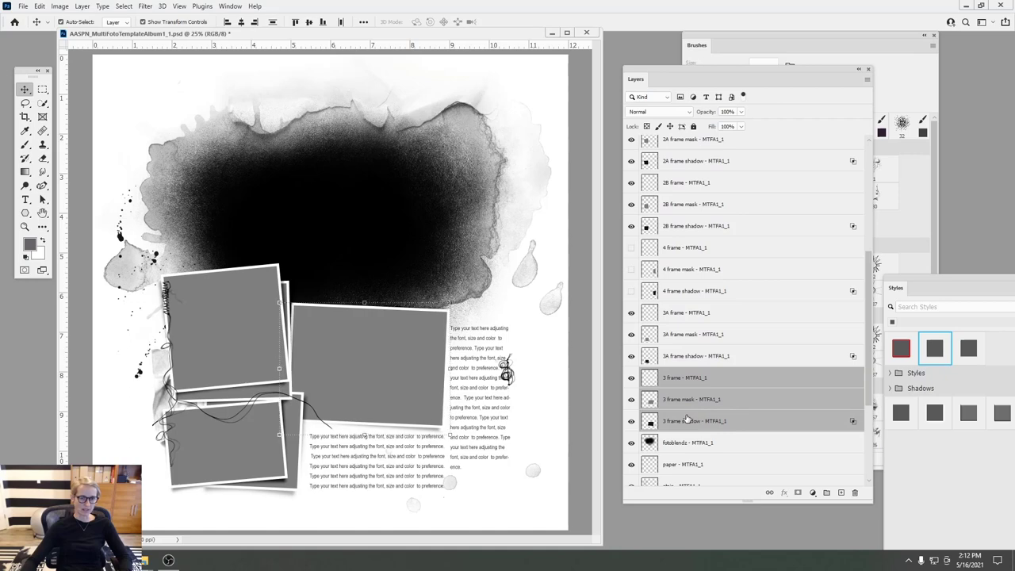
click(484, 383)
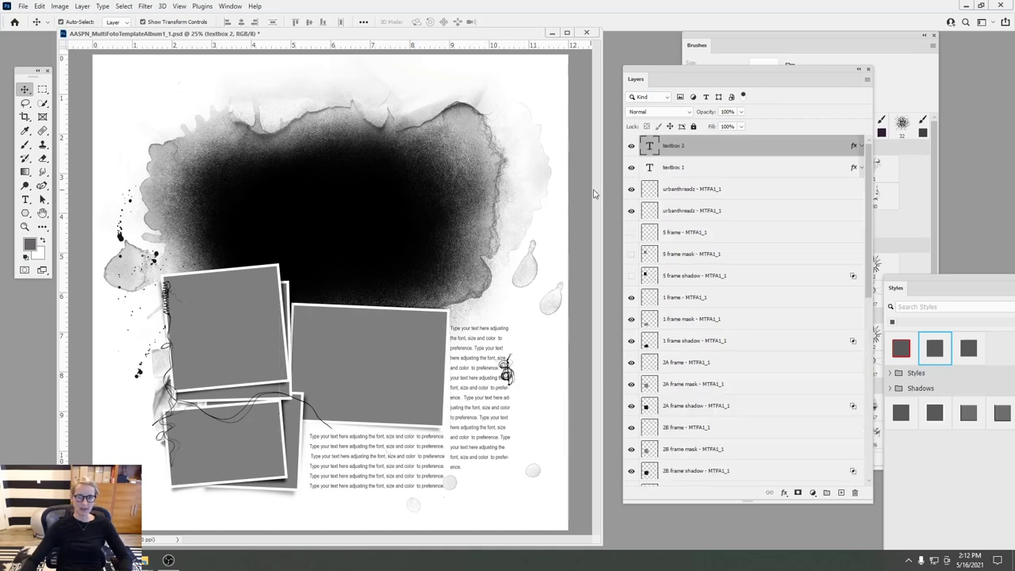
- Check the stitching thread layer and turn the first urbanthreadz thread layer back on
click(667, 252)
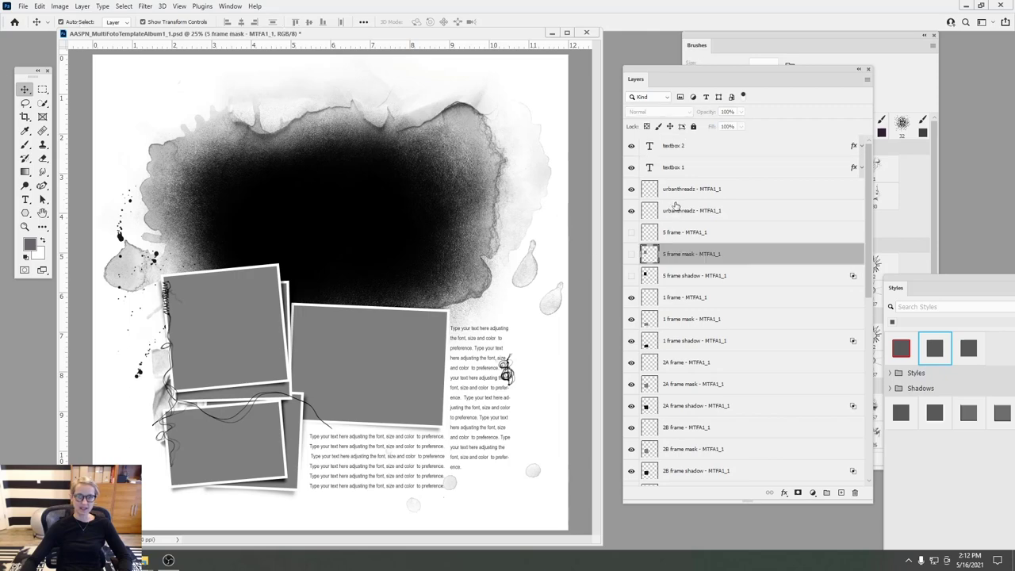
click(676, 194)
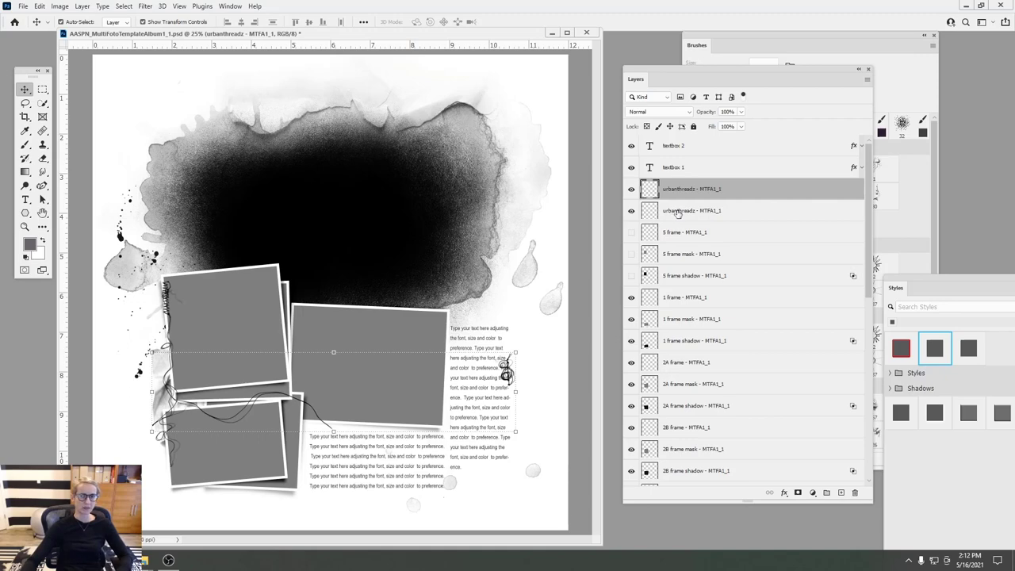
click(632, 210)
click(632, 211)
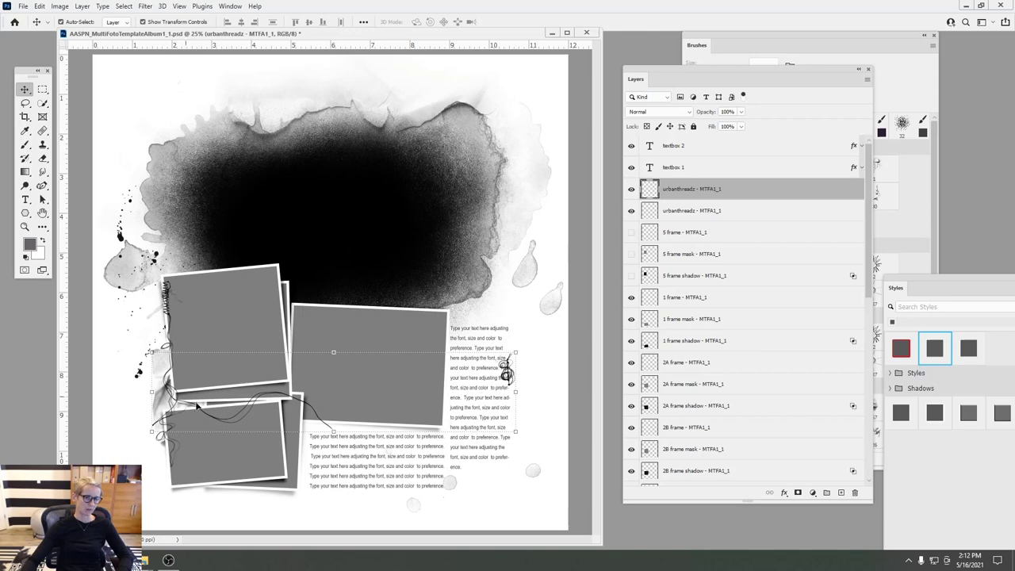
click(631, 188)
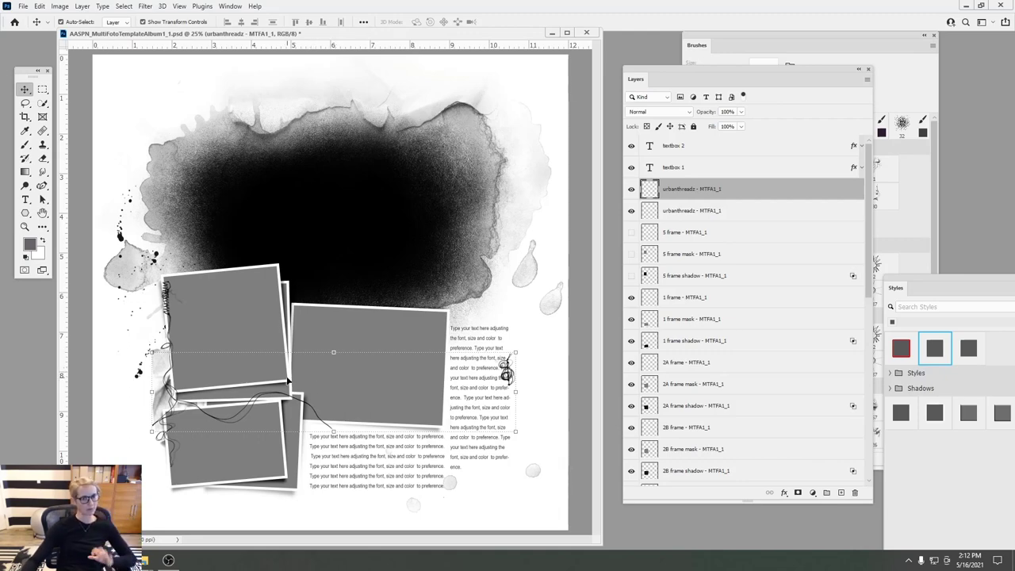
- Try rectangular and elliptical selections over the lower-left frames, then settle on the Polygonal Lasso
click(42, 90)
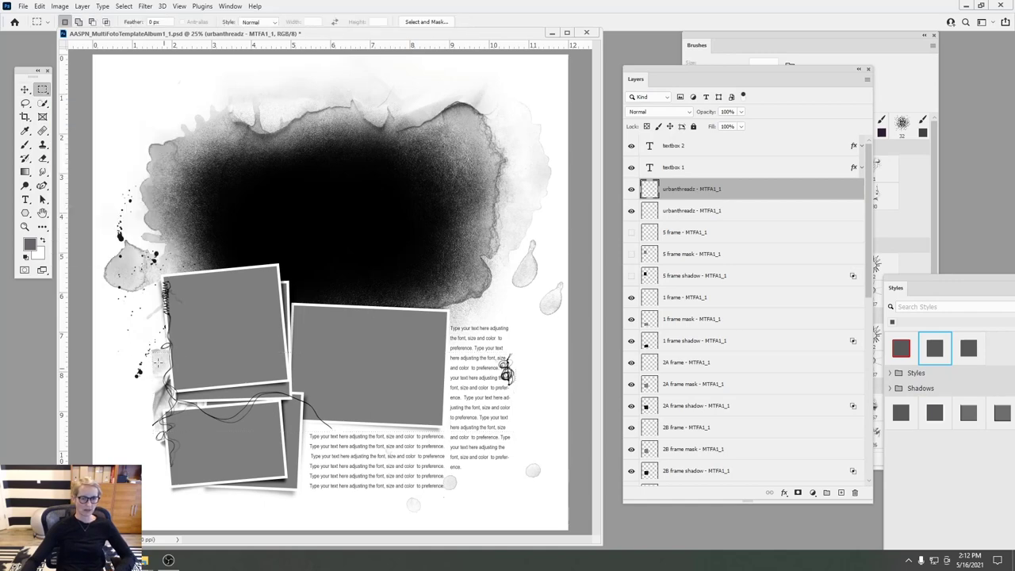
drag(132, 354, 365, 474)
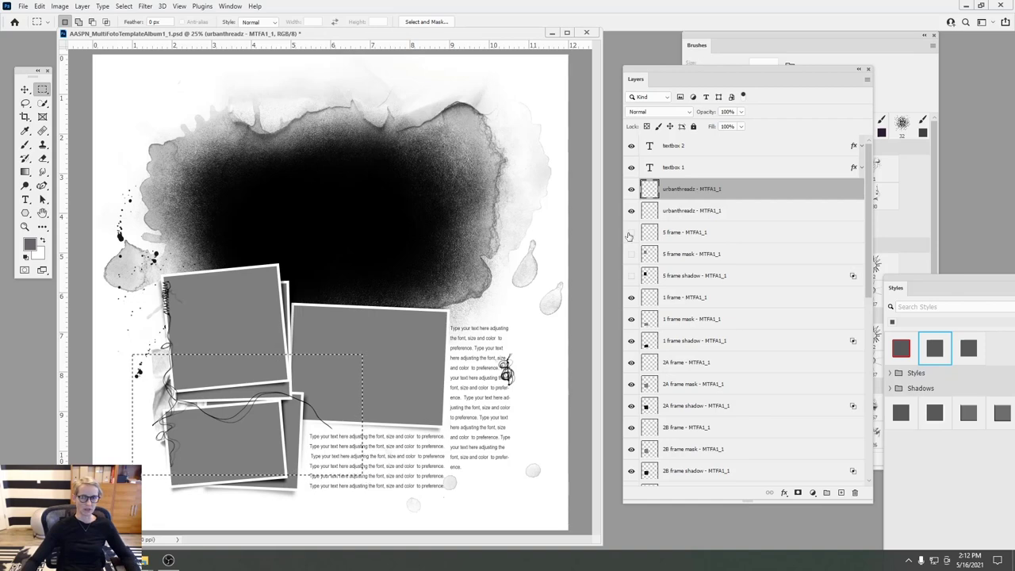
click(631, 189)
click(632, 189)
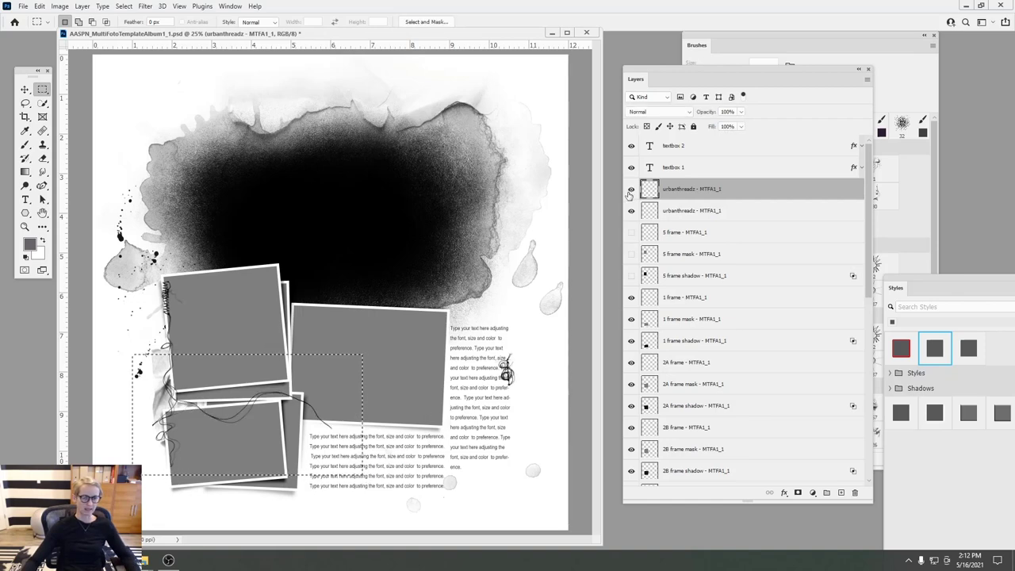
right_click(43, 92)
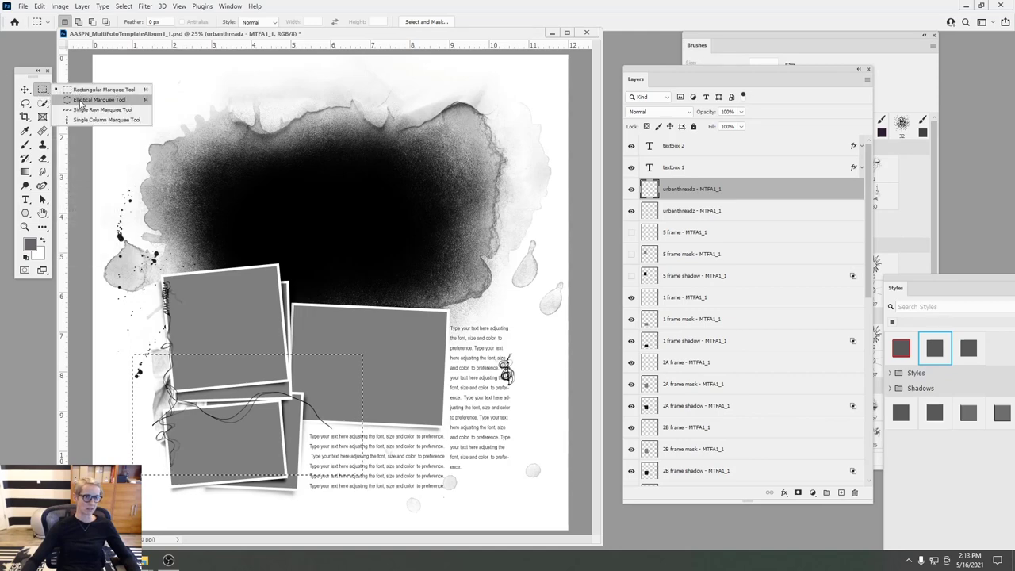
click(80, 99)
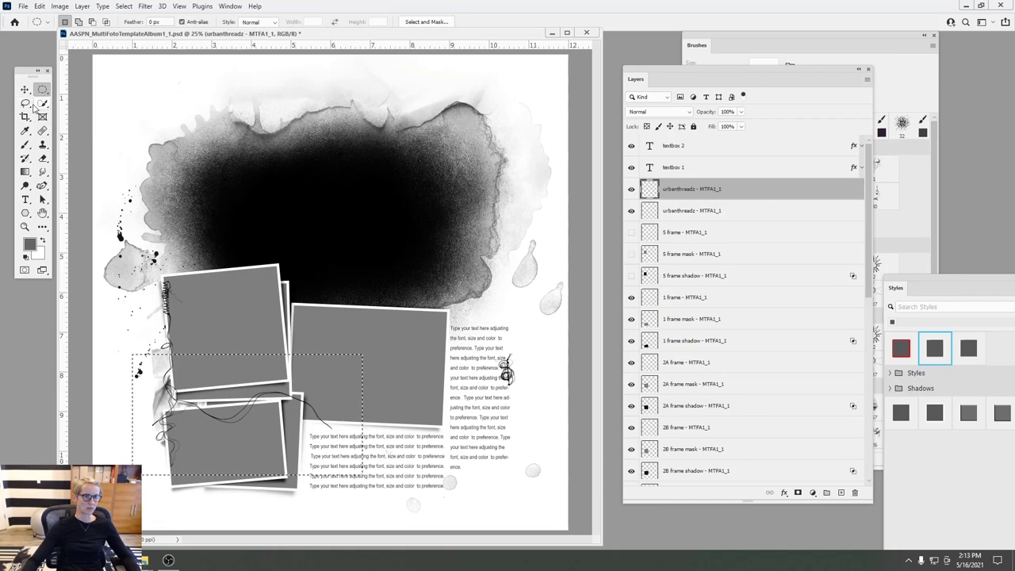
click(25, 104)
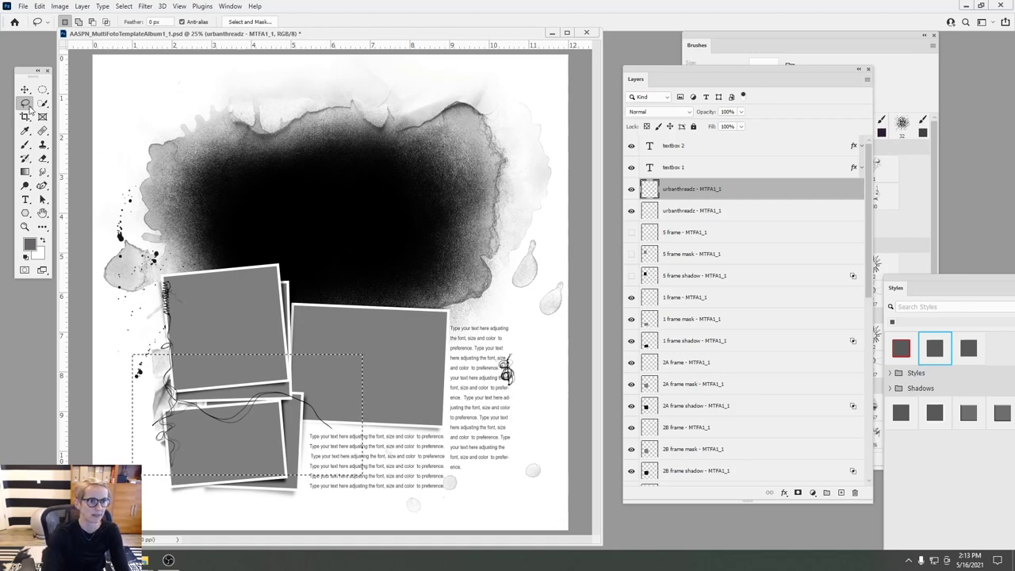
right_click(26, 104)
click(59, 114)
- Outline the thread strands around the lower-left frames with a polygon and cut them out
click(151, 319)
click(124, 453)
click(287, 481)
click(351, 440)
click(350, 353)
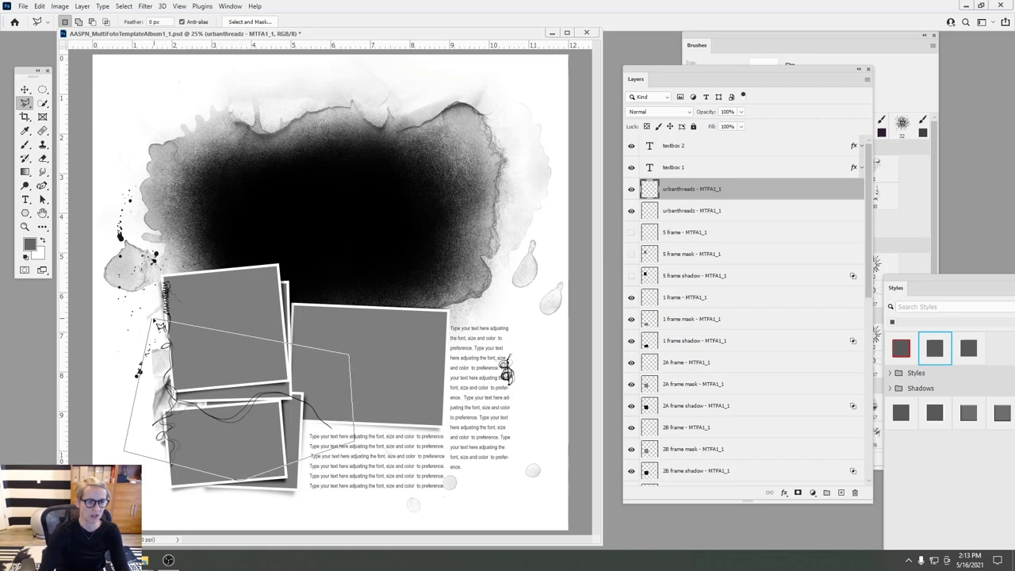
click(151, 319)
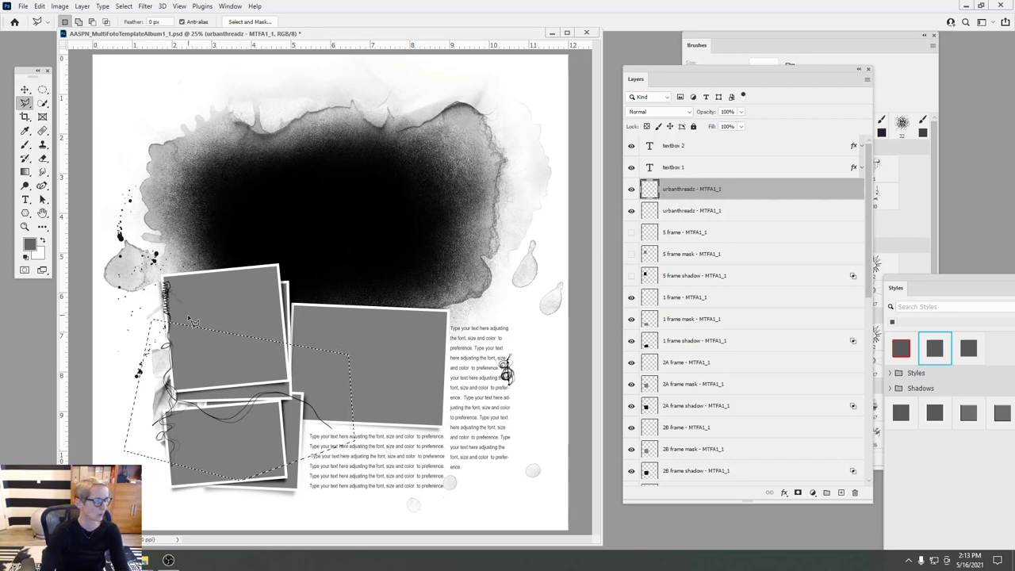
click(39, 5)
click(49, 69)
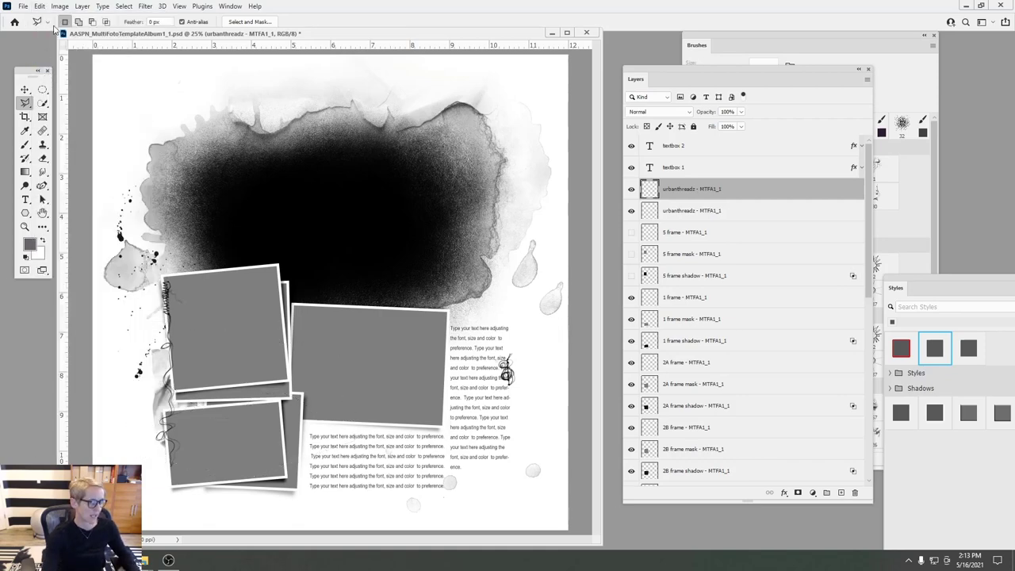
- Paste the strands as Layer 1, undo a stray frame nudge, and drag them under the large right frame
key(ctrl+v)
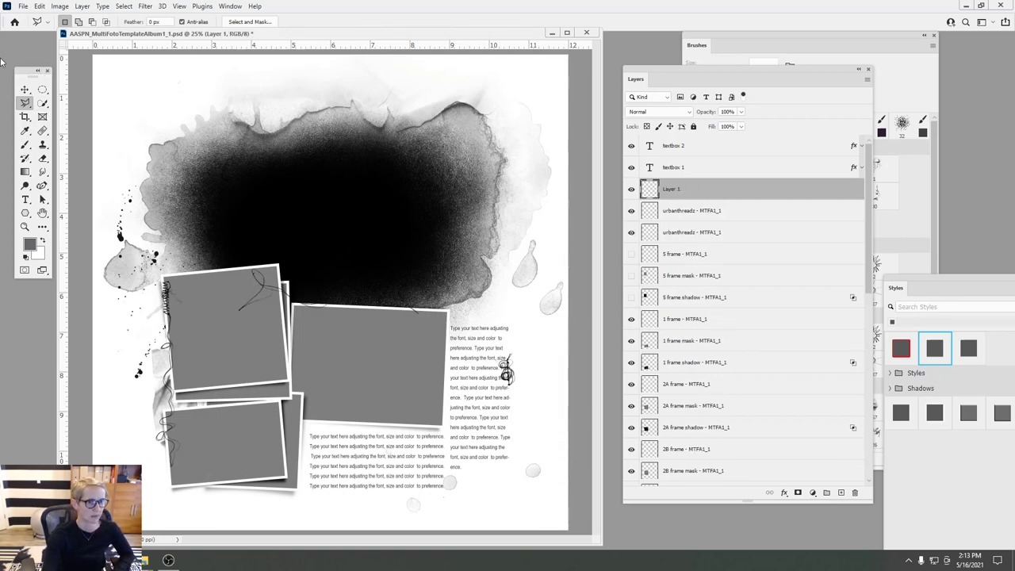
click(25, 89)
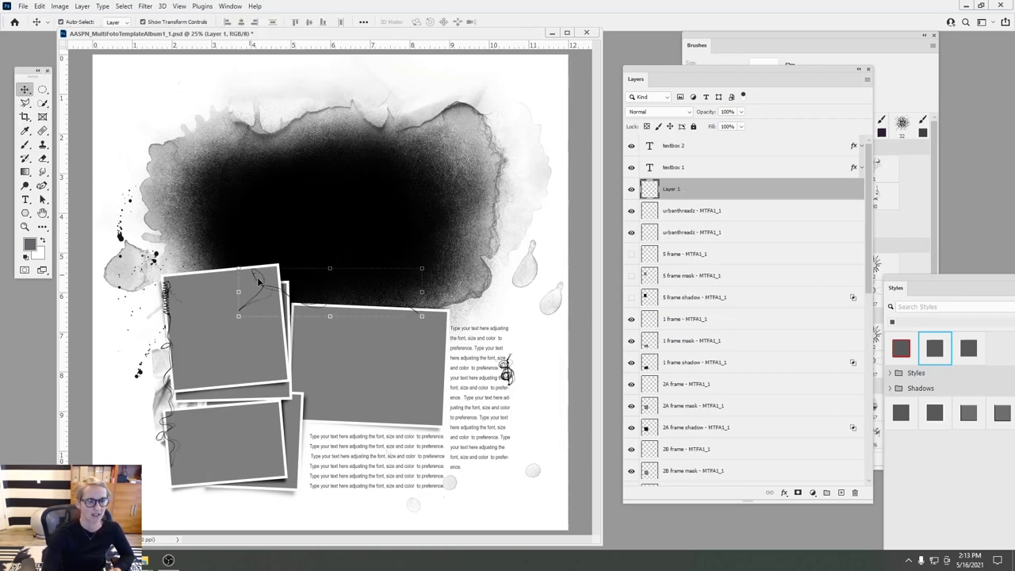
drag(267, 290, 267, 290)
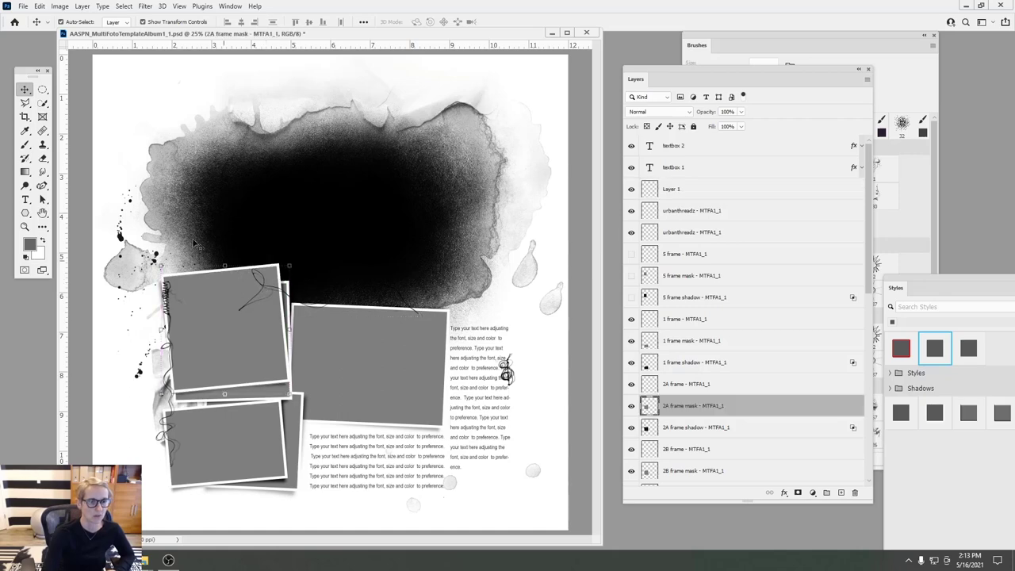
click(39, 6)
click(56, 16)
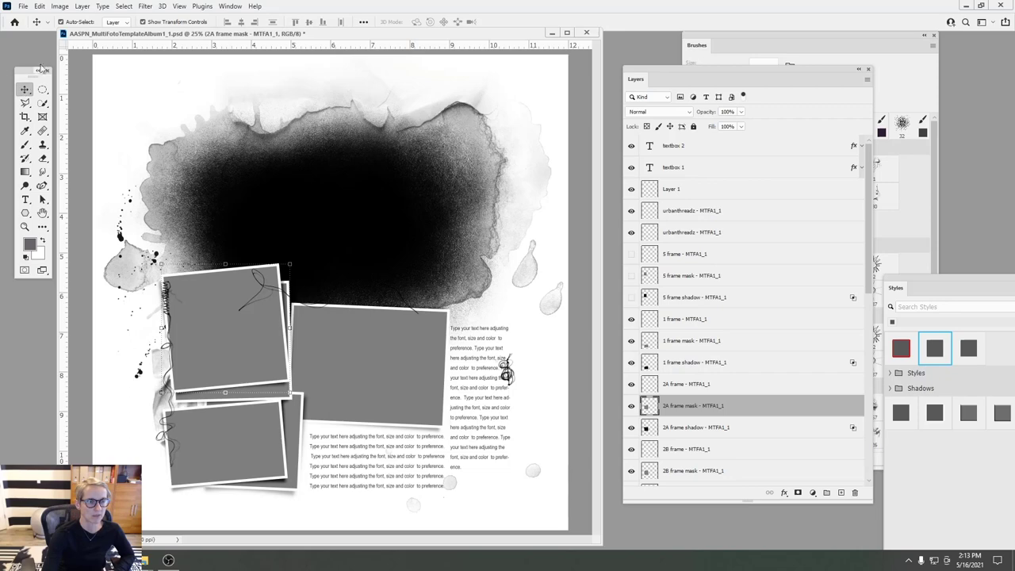
click(264, 289)
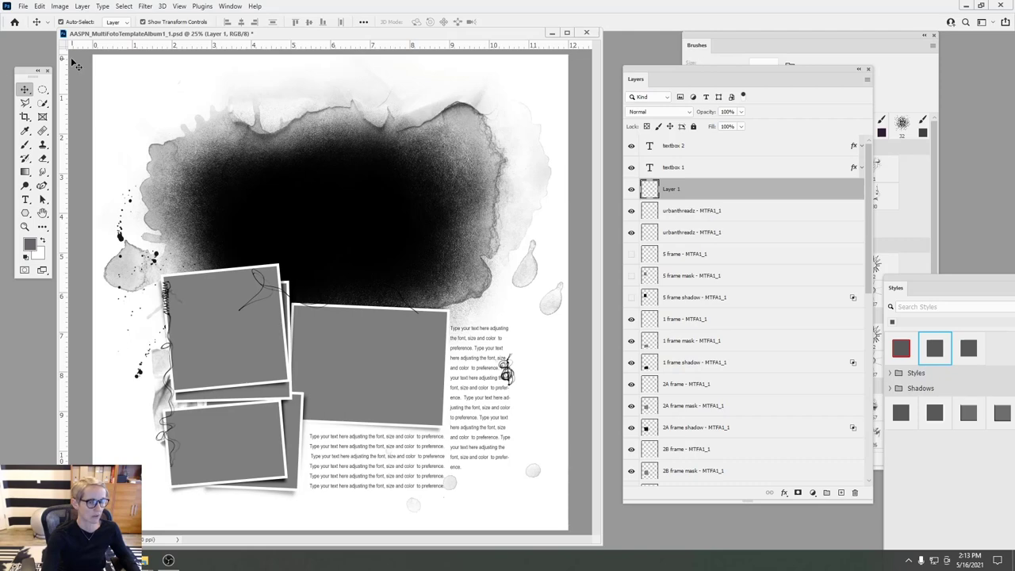
key(ctrl)
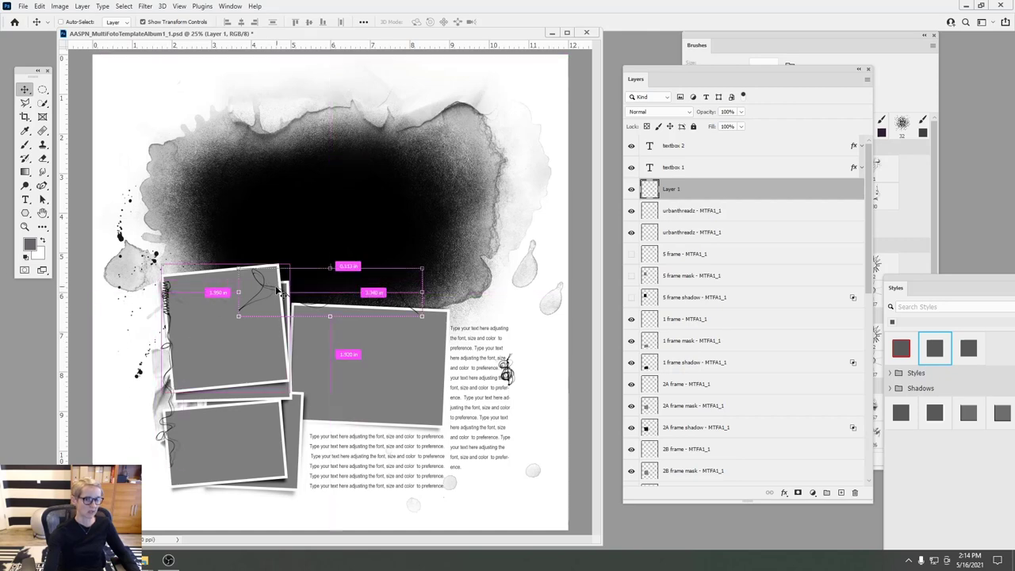
drag(270, 297, 304, 414)
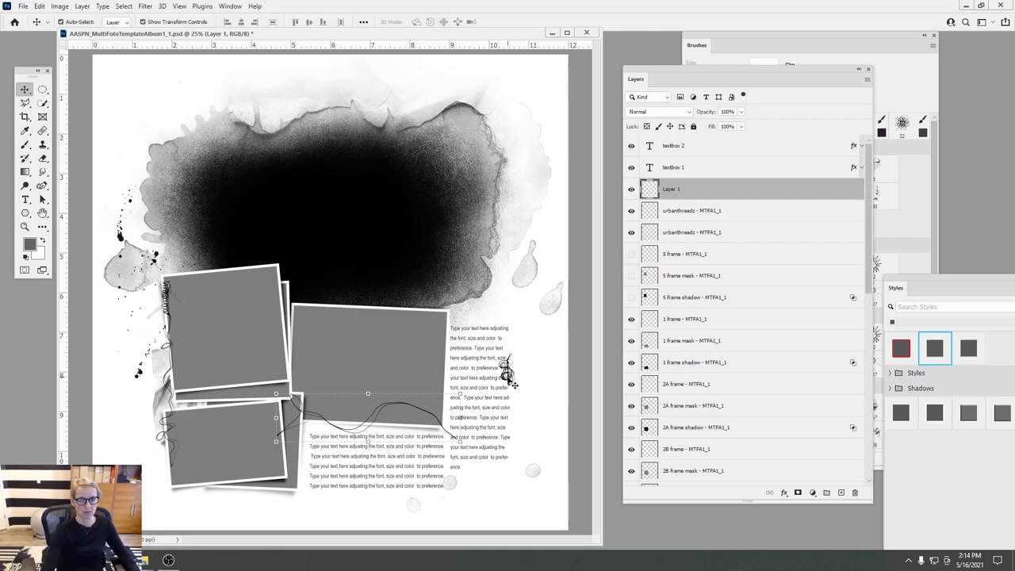
- Find the swirl's urbanthreadz layer by toggling the textbox 2 and urbanthreadz layers' visibility
double_click(506, 373)
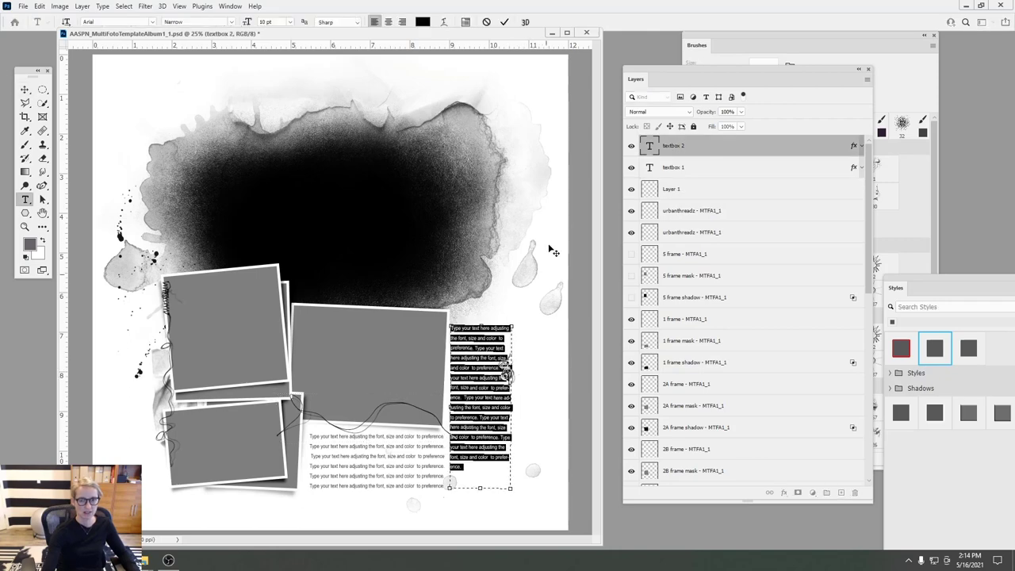
click(504, 22)
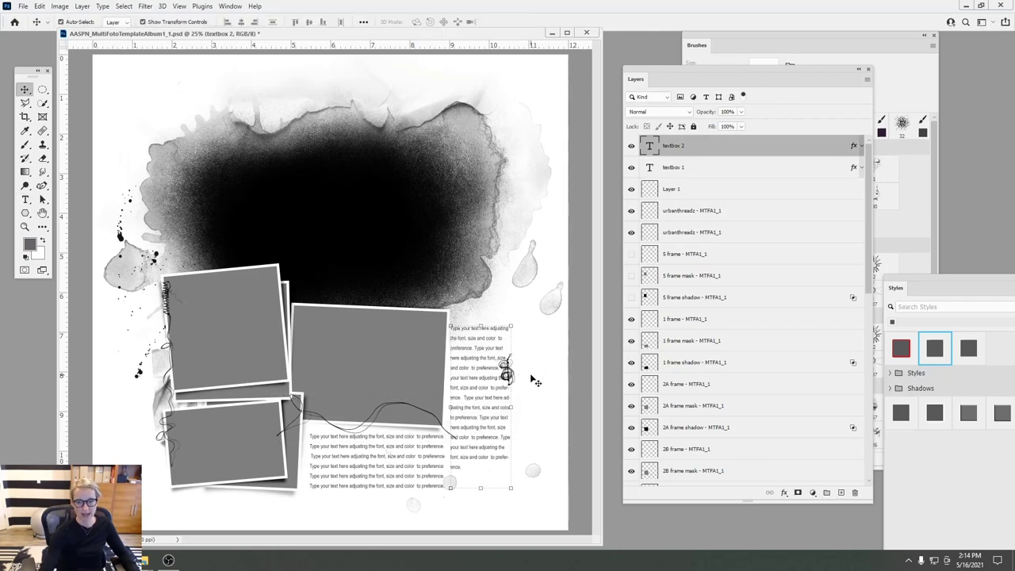
click(530, 375)
click(508, 375)
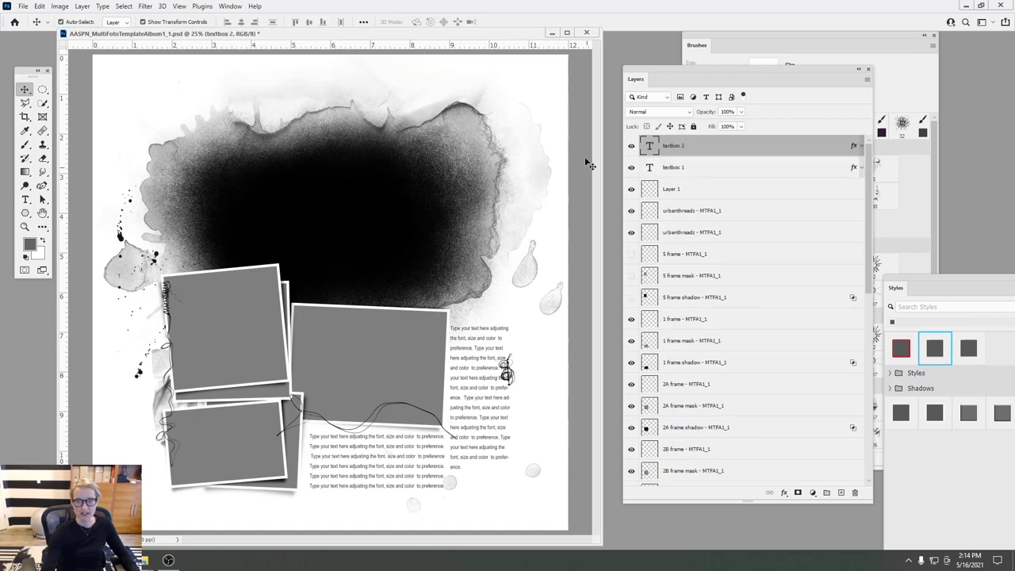
click(631, 146)
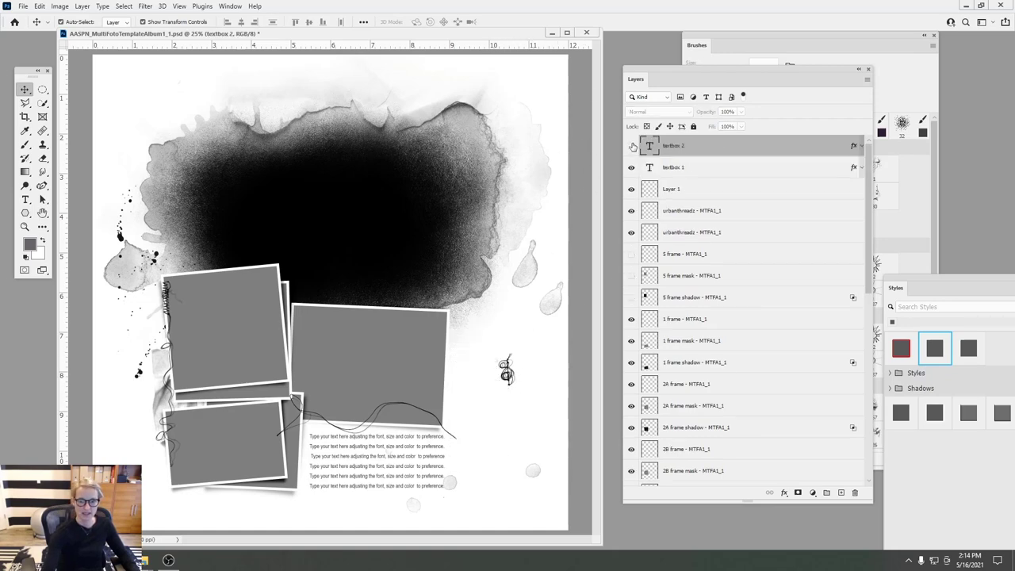
click(511, 379)
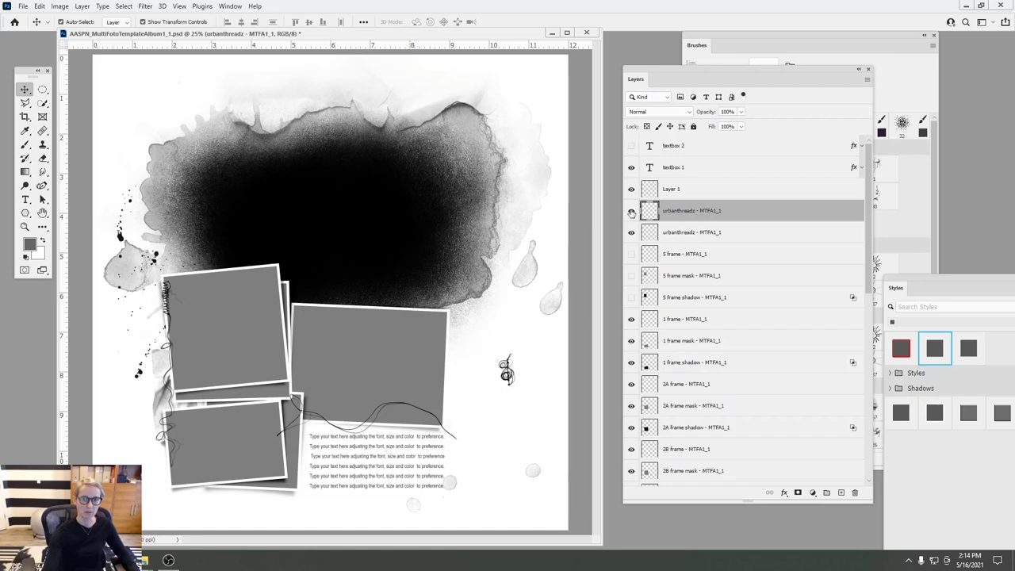
click(631, 212)
click(631, 213)
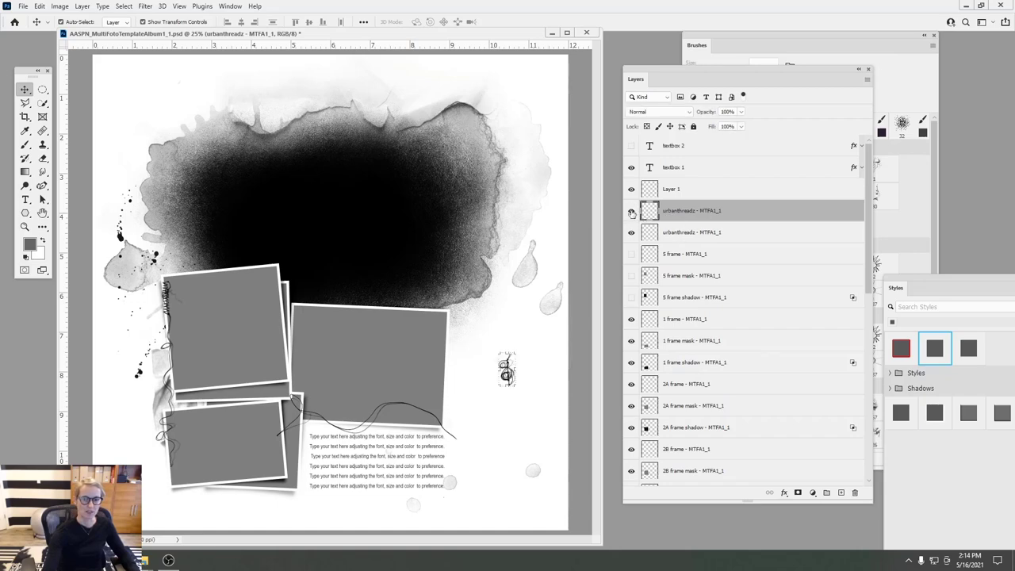
click(632, 146)
- Confirm Layer 1 and the swirl layer, then drag the swirl left to where the frames meet
click(632, 191)
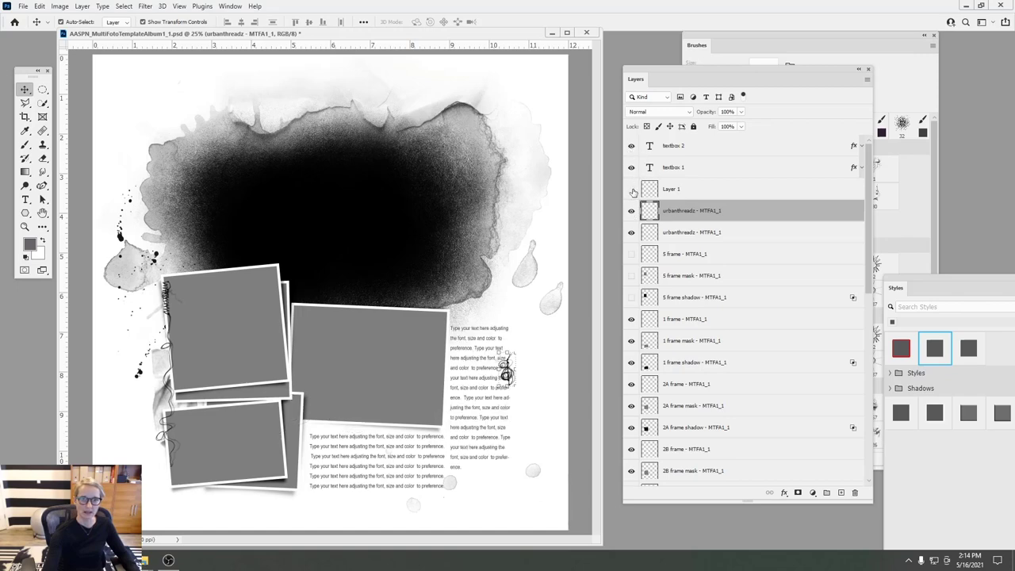
click(632, 191)
click(631, 211)
click(632, 211)
drag(432, 239, 215, 257)
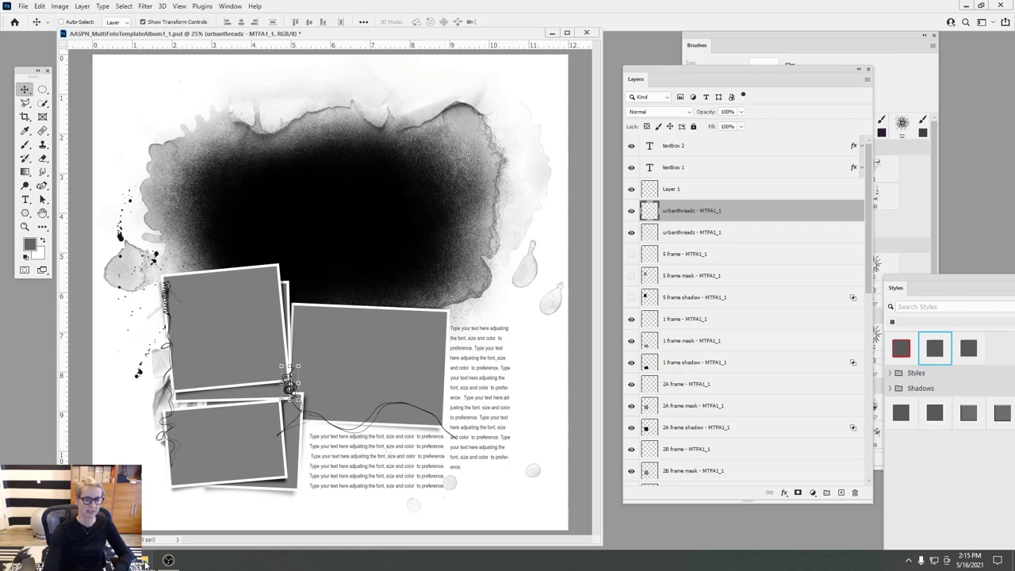
- Go up to the Layouts folder and open 1_IntroPage.psd in Photoshop alongside the template
click(154, 522)
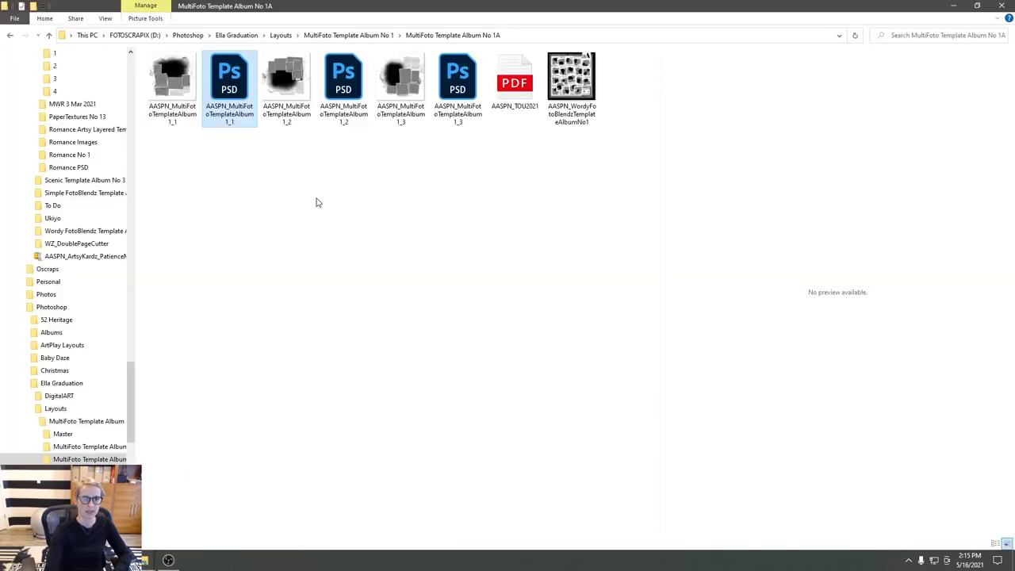
click(339, 36)
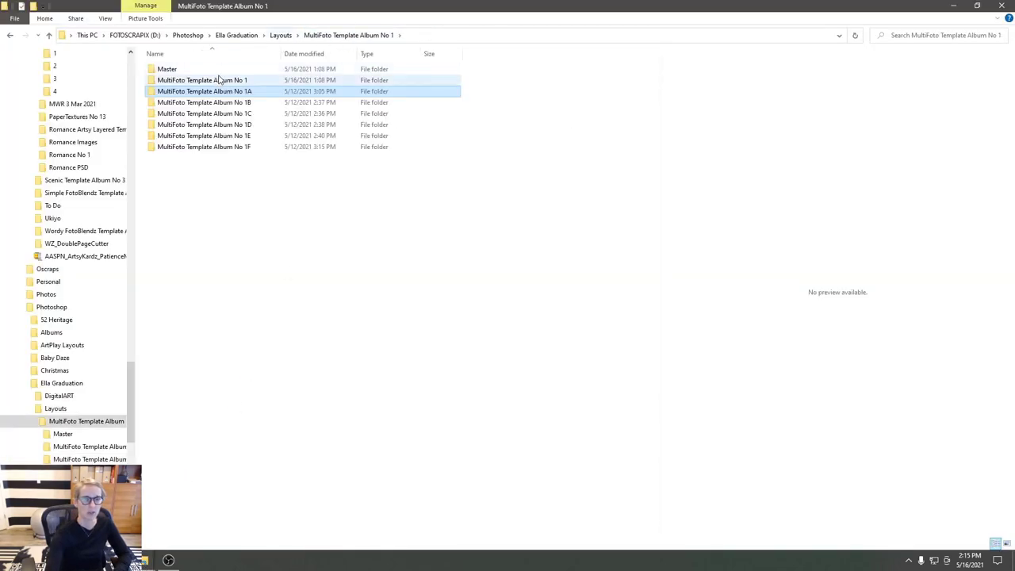
click(281, 35)
click(237, 87)
drag(236, 87, 139, 564)
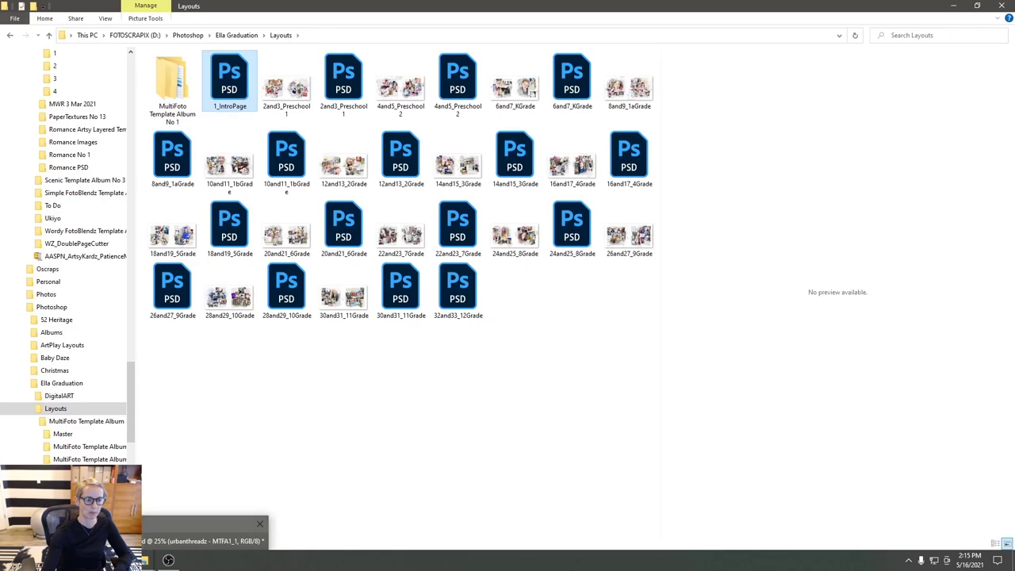
click(199, 529)
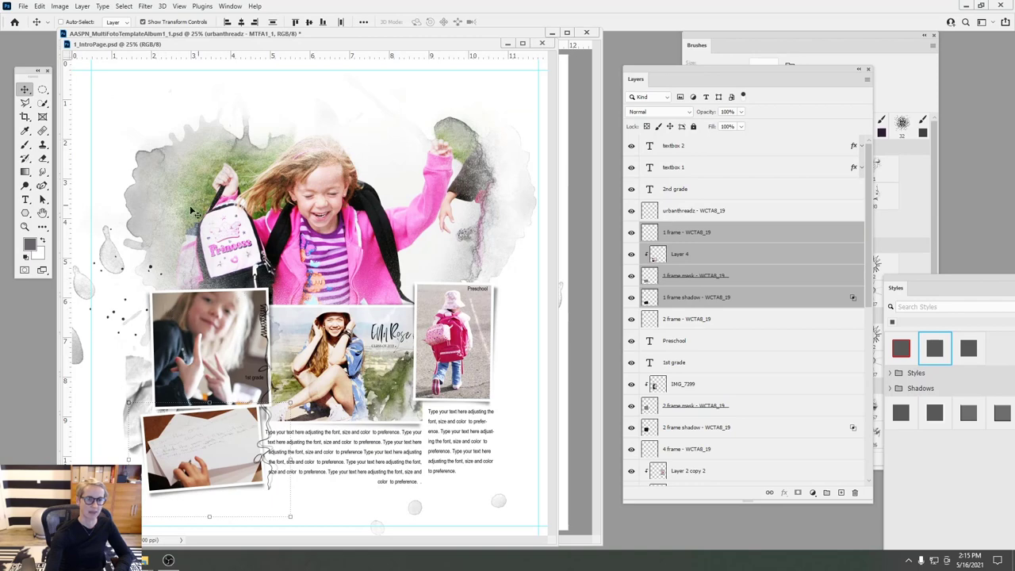
- Rearrange the template and IntroPage windows so both documents can be switched between
drag(395, 46, 320, 52)
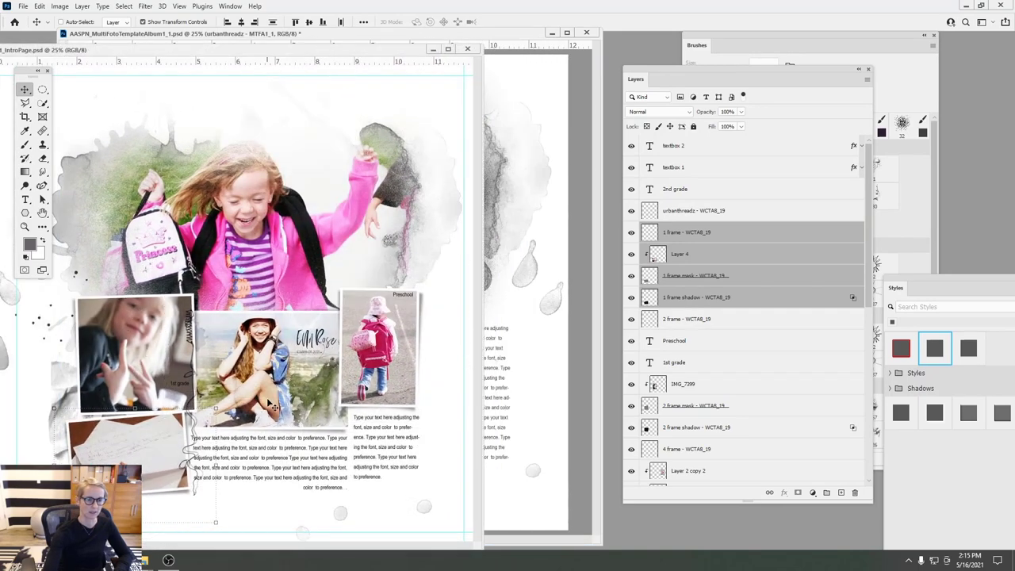
click(547, 340)
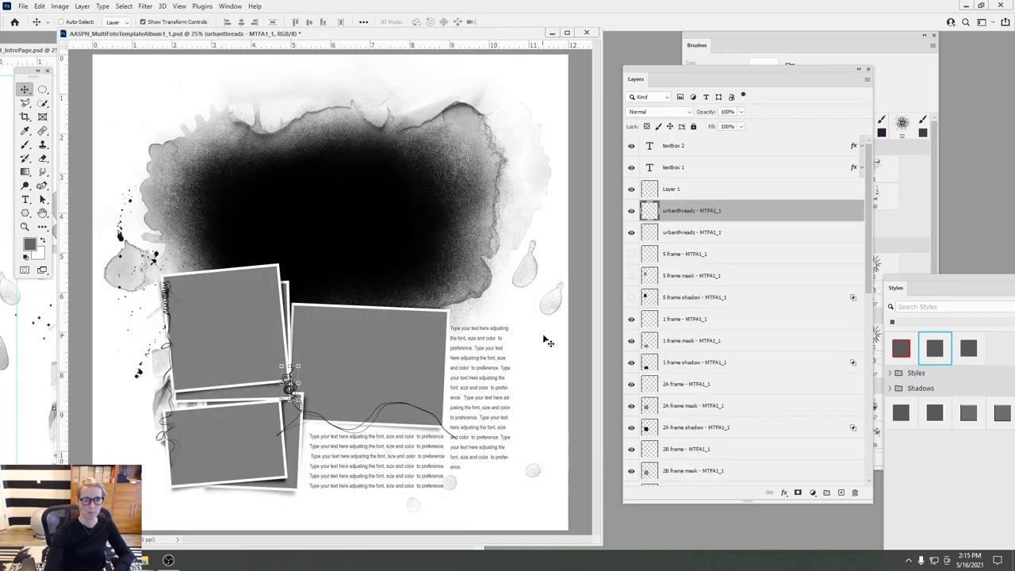
drag(287, 36, 375, 56)
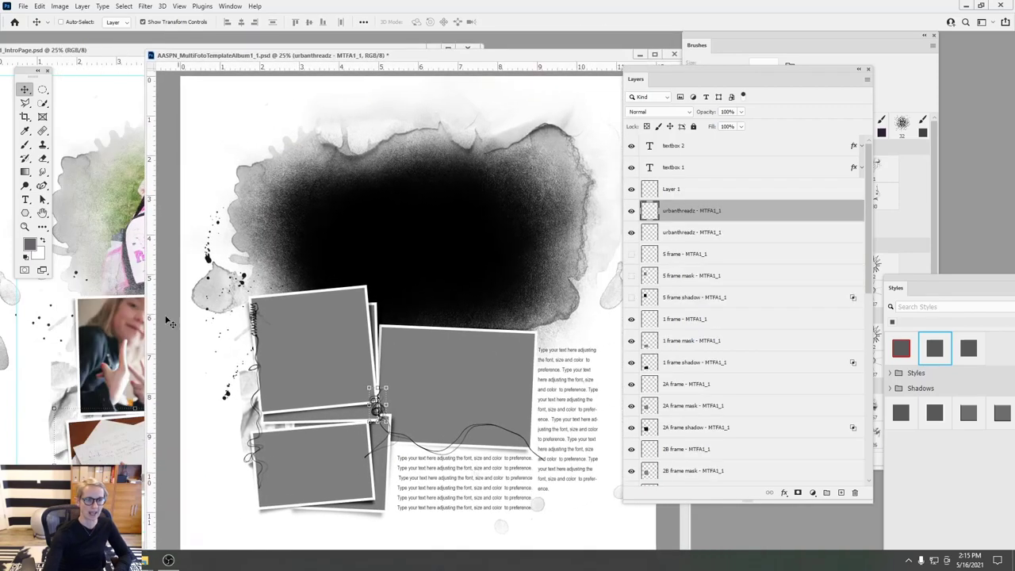
click(135, 347)
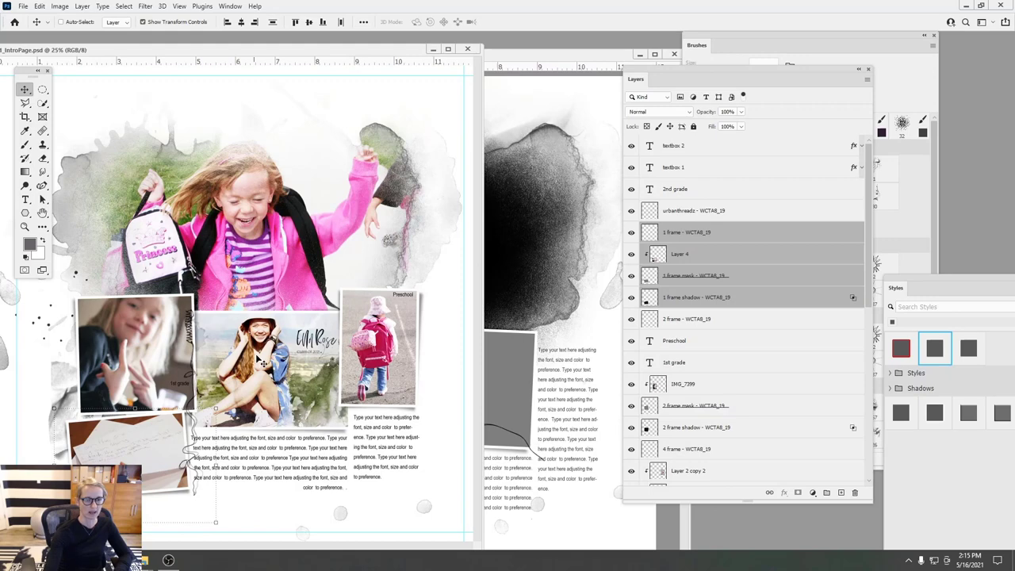
click(513, 283)
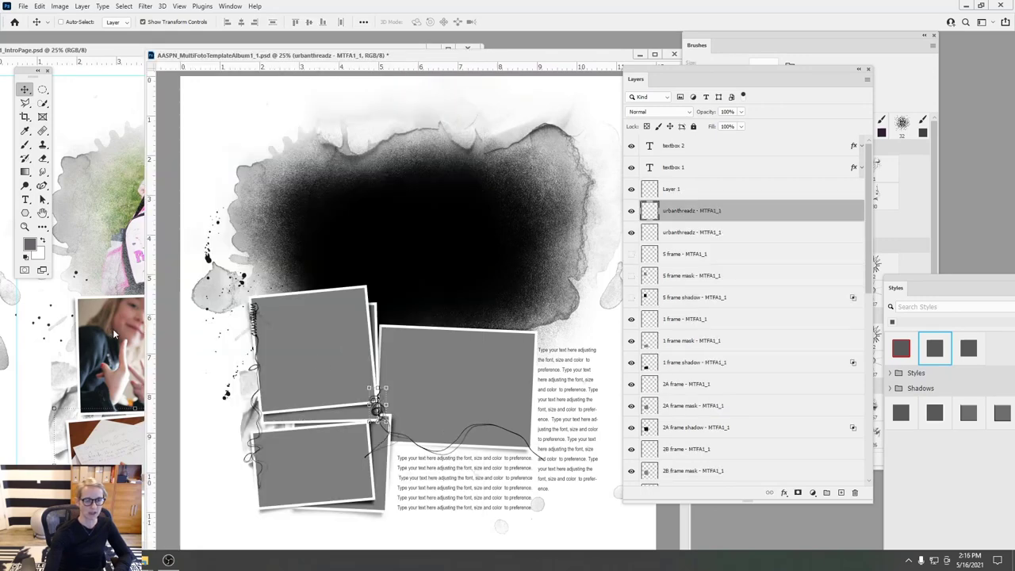
- Select Layer 4 on the intro page and the template's 2A frame mask, ending on IntroPage
click(133, 342)
click(666, 255)
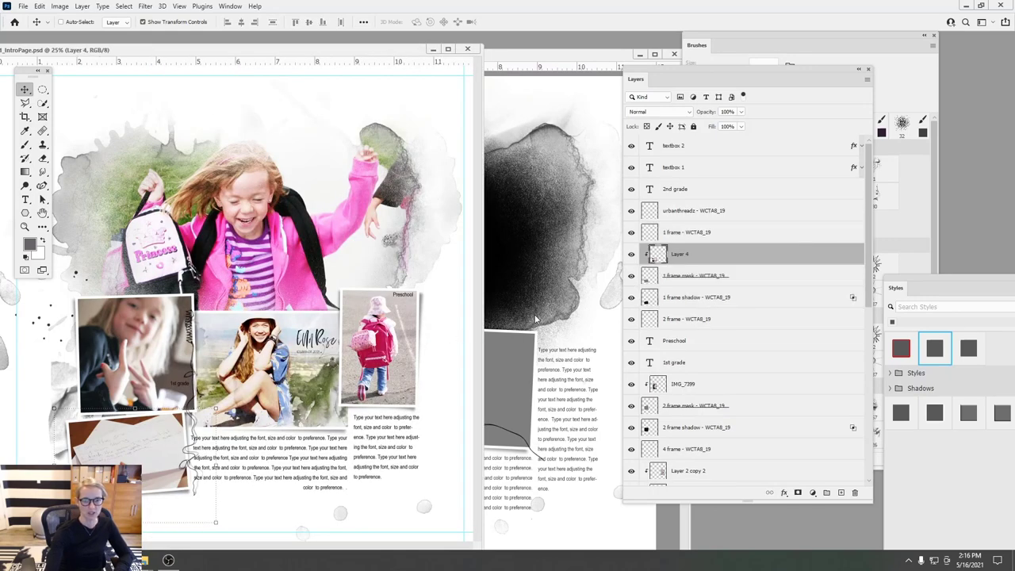
click(507, 334)
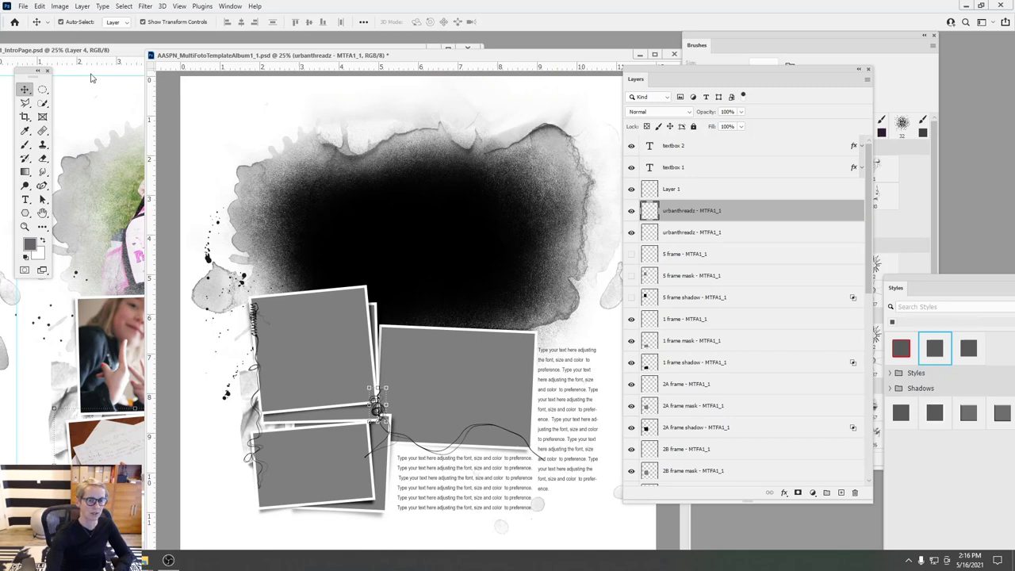
click(321, 344)
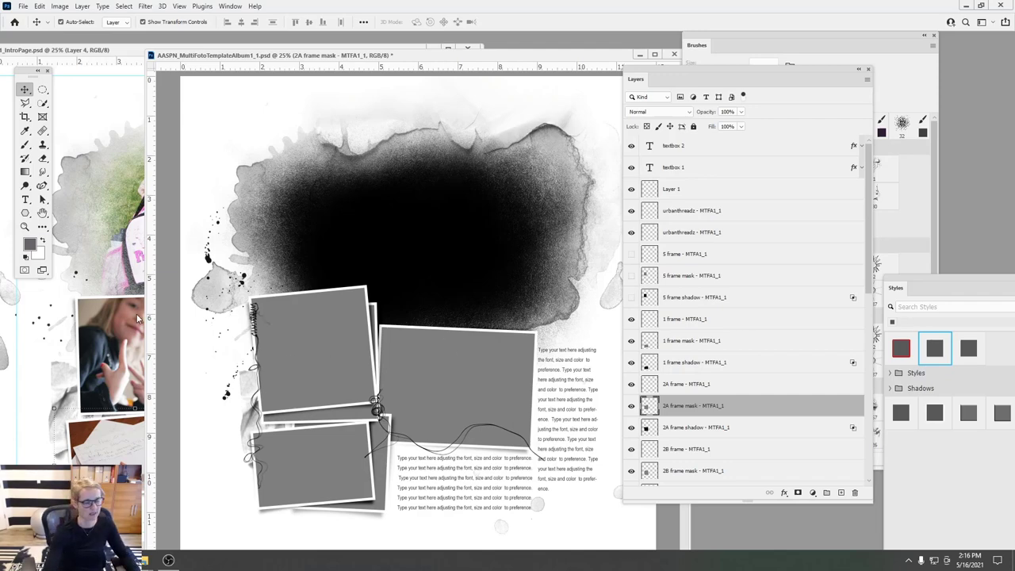
click(126, 343)
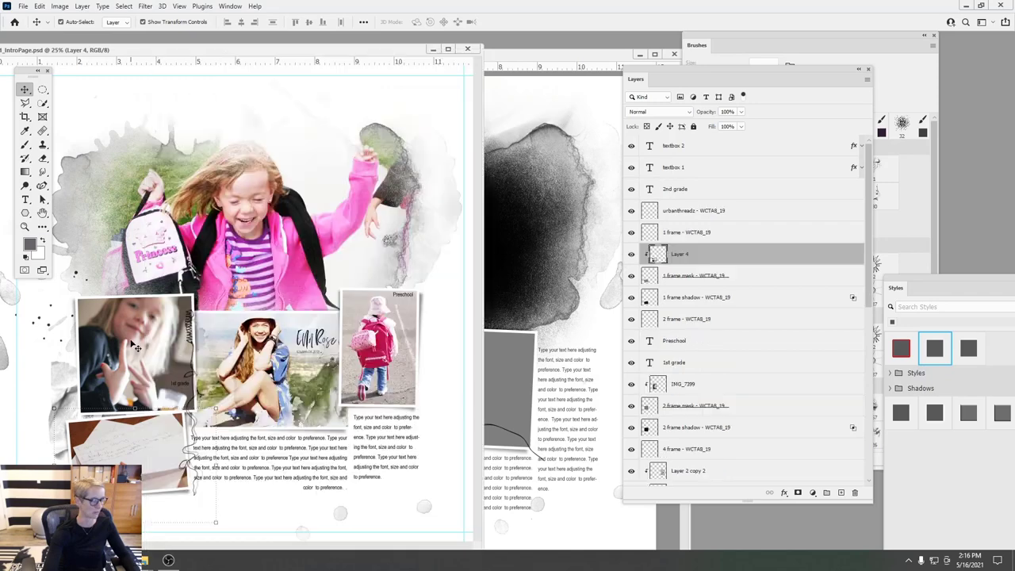
- Drag the girl photo IMG_7399 into the template, rotated about 4° and scaled to about 108%
click(136, 335)
drag(136, 335, 327, 317)
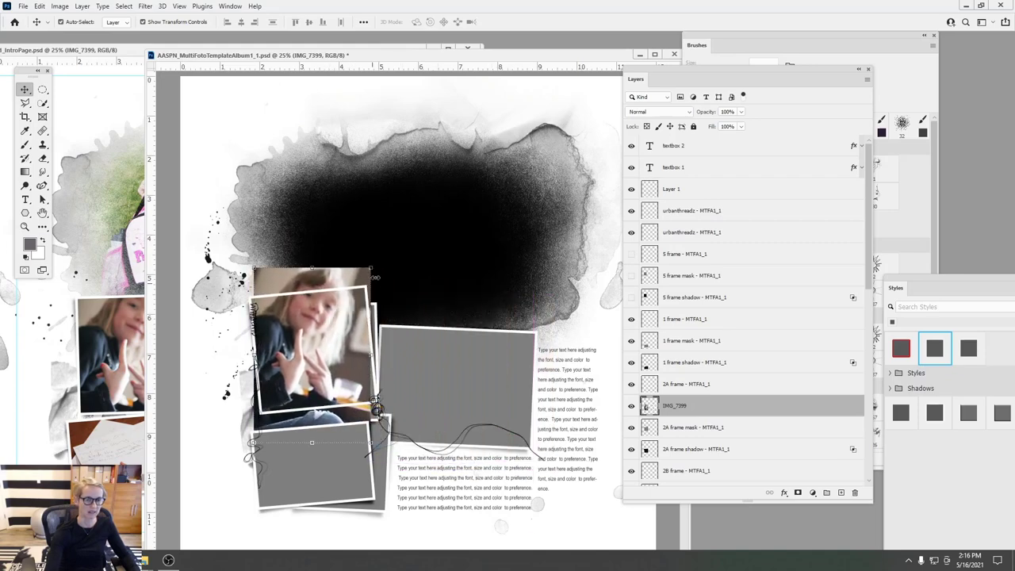
drag(382, 259, 393, 237)
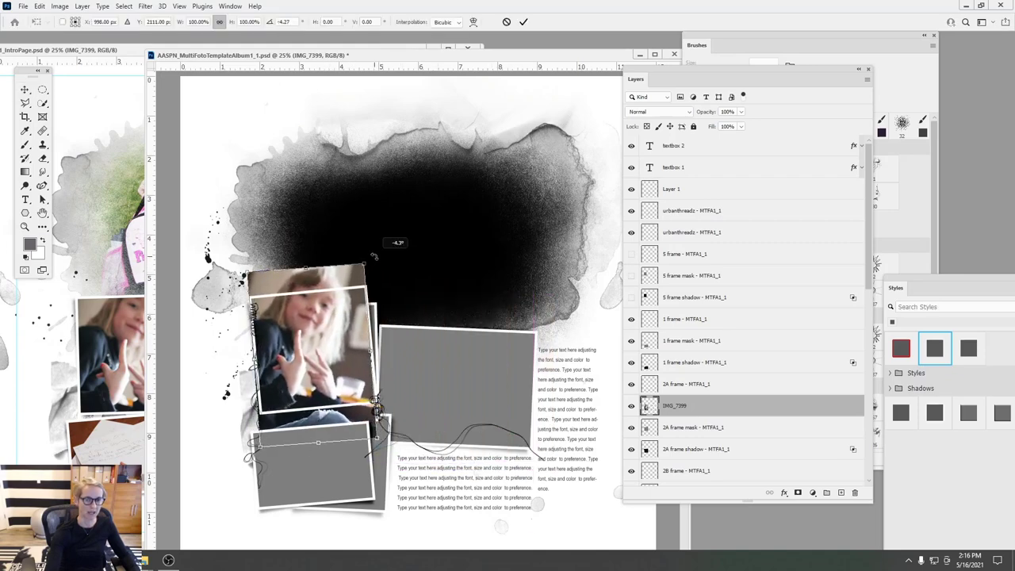
drag(320, 324, 323, 334)
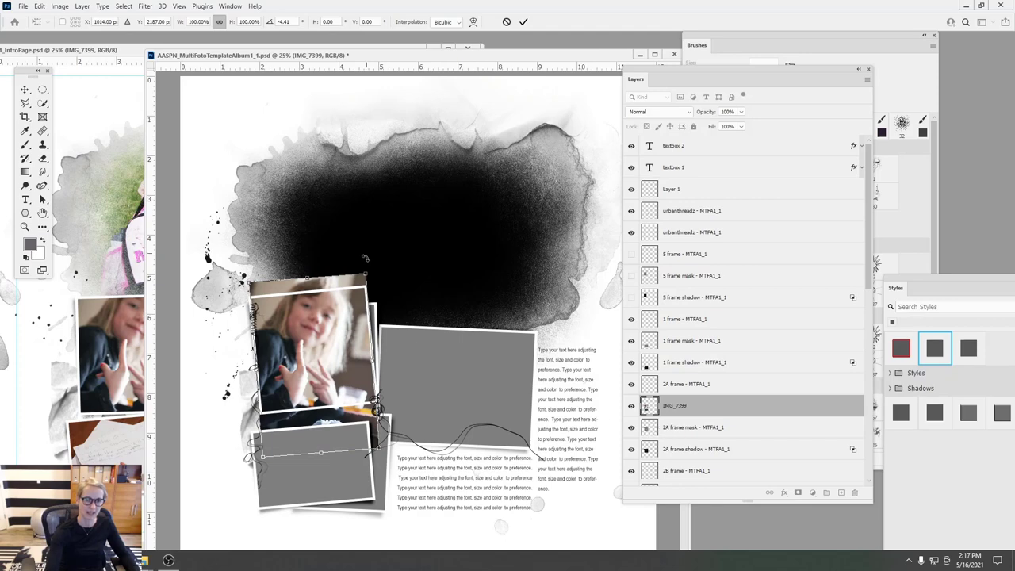
mouse_move(368, 273)
mouse_down()
mouse_move(378, 261)
mouse_move(361, 289)
mouse_up()
click(524, 22)
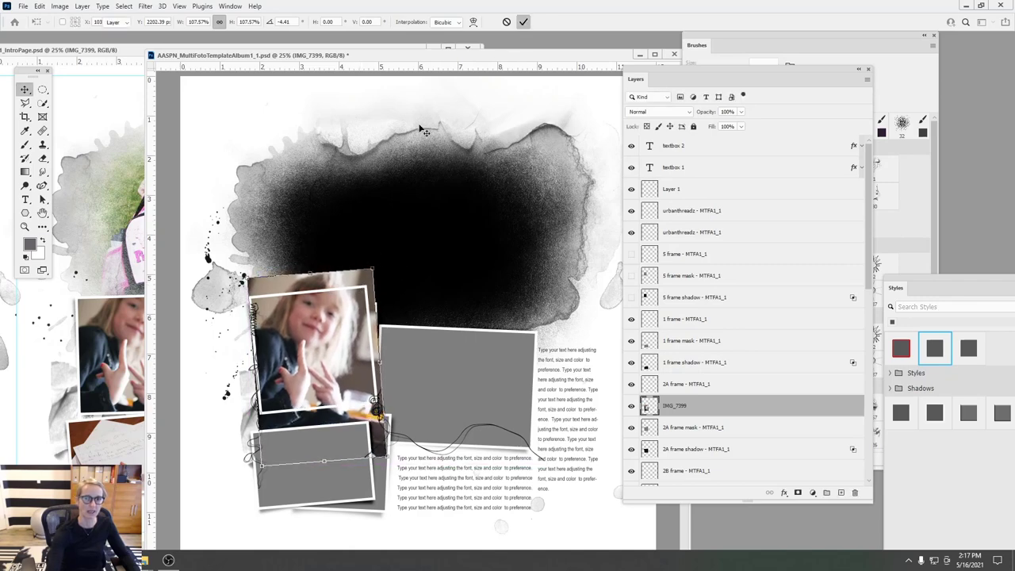
- Undo the photo's hiding and its rotation and scaling from the Edit menu
click(632, 406)
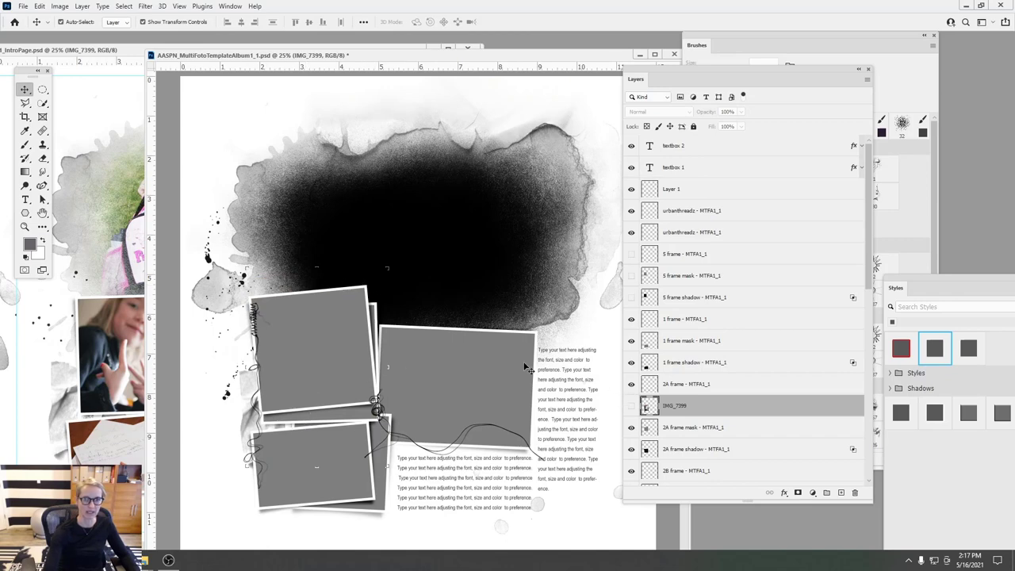
click(40, 7)
click(45, 17)
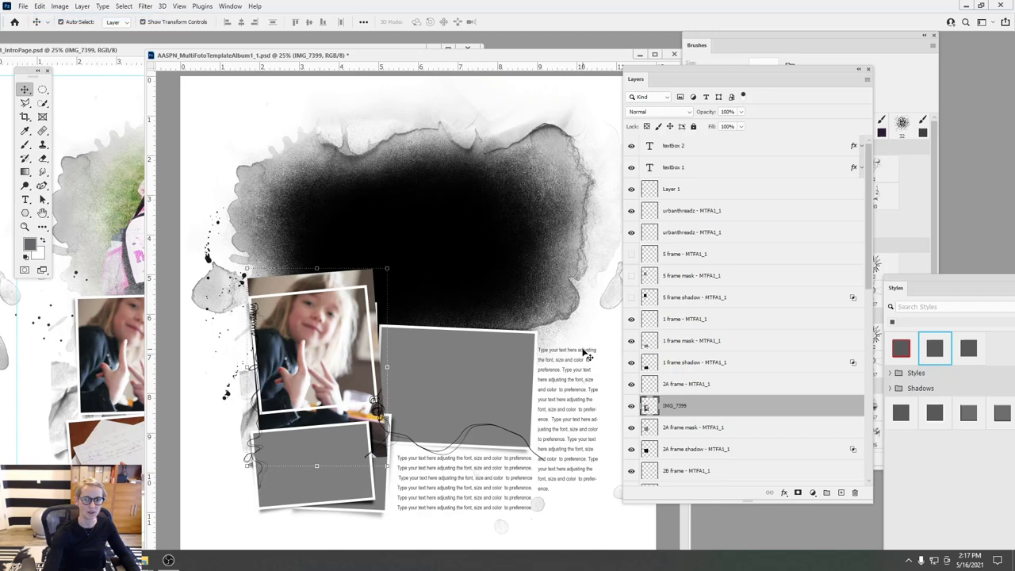
click(40, 6)
click(46, 17)
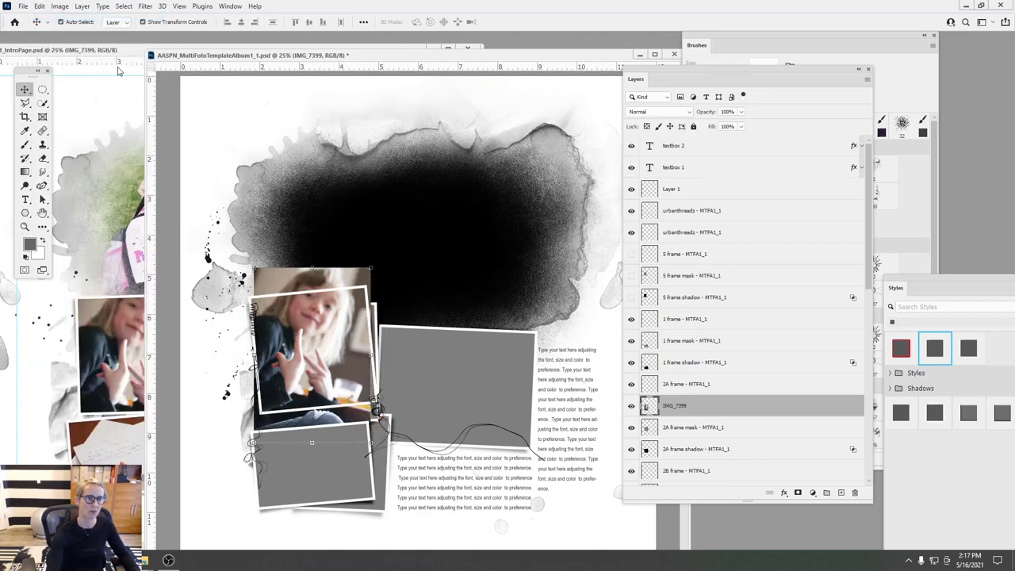
- Clip IMG_7399 into the 2A frame mask, reposition it, and duplicate it below the 2B frame
click(82, 6)
click(111, 195)
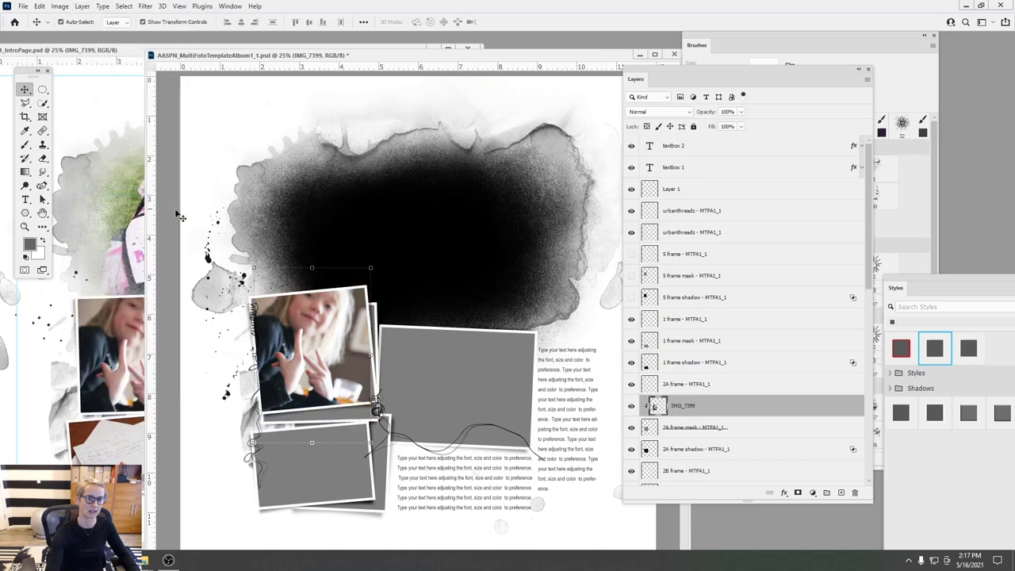
drag(303, 328, 308, 337)
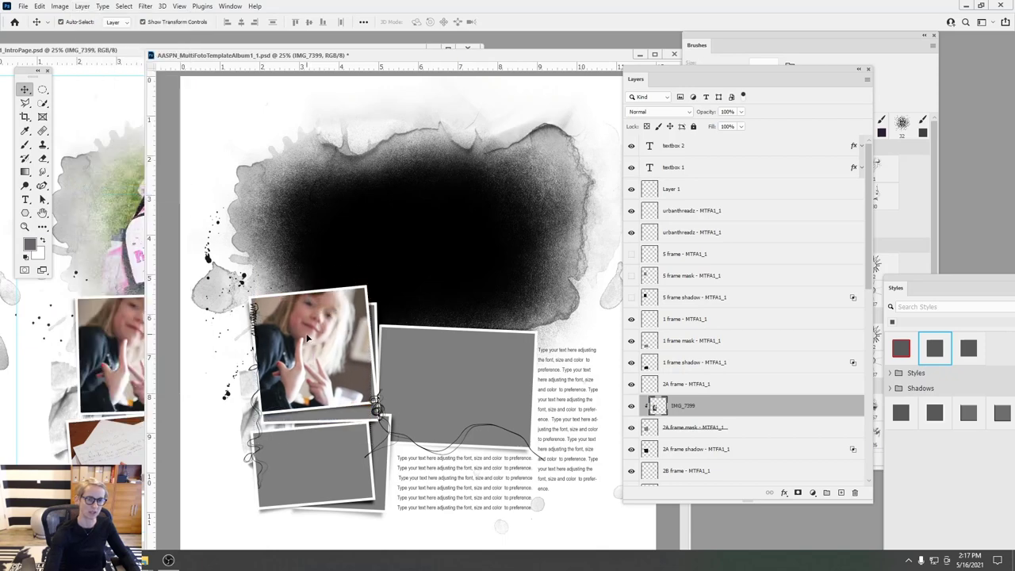
drag(665, 405, 842, 493)
drag(659, 405, 676, 435)
- Clip the IMG_7399 copy into the 2B frame mask and select both IMG_7399 layers
click(84, 7)
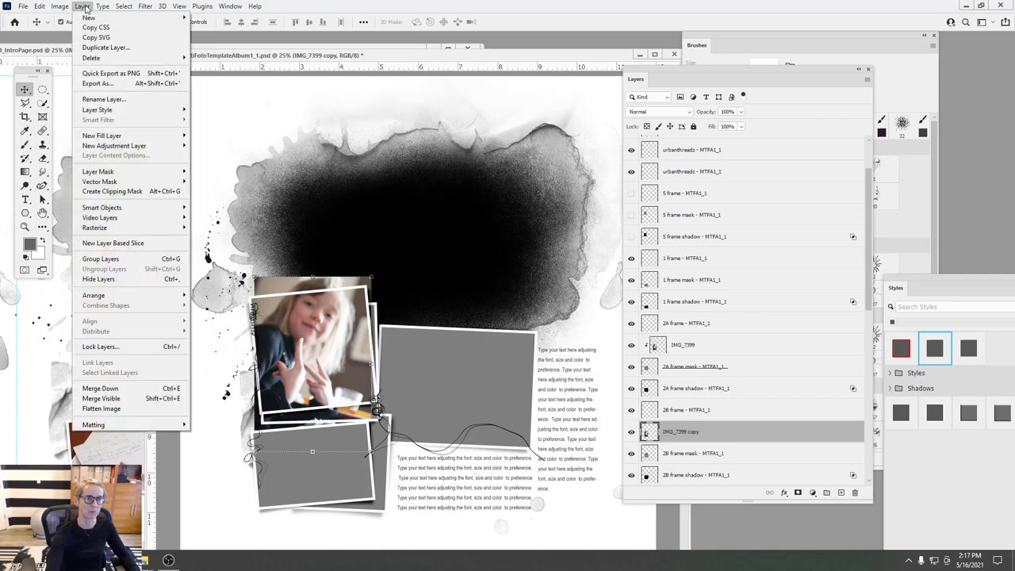
click(127, 191)
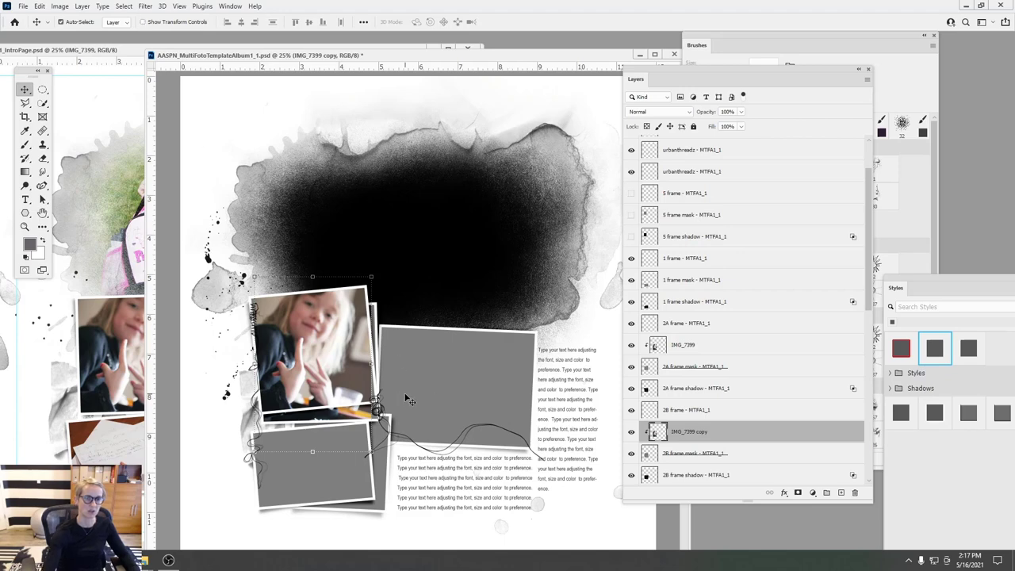
key(m)
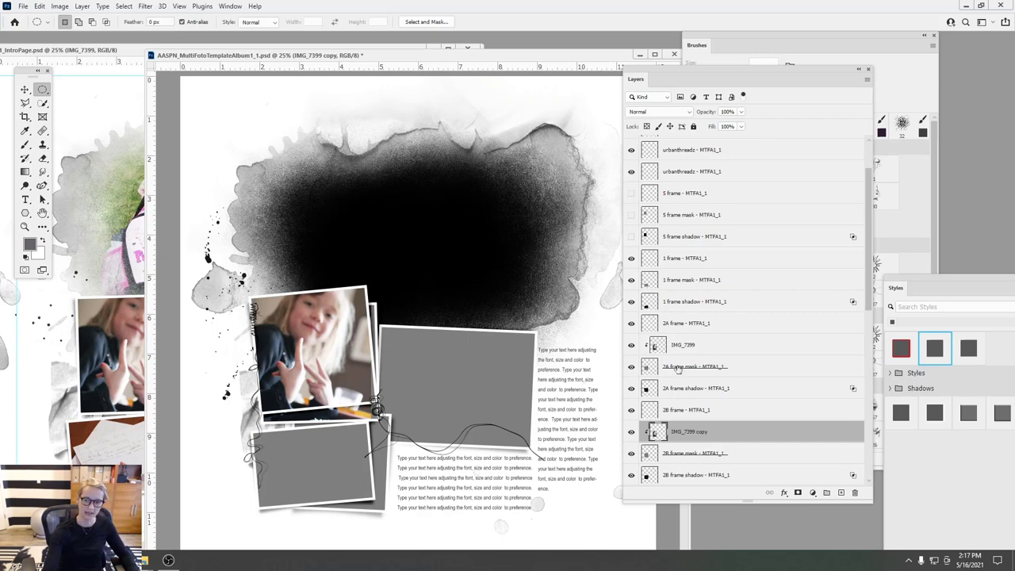
ctrl+click(679, 346)
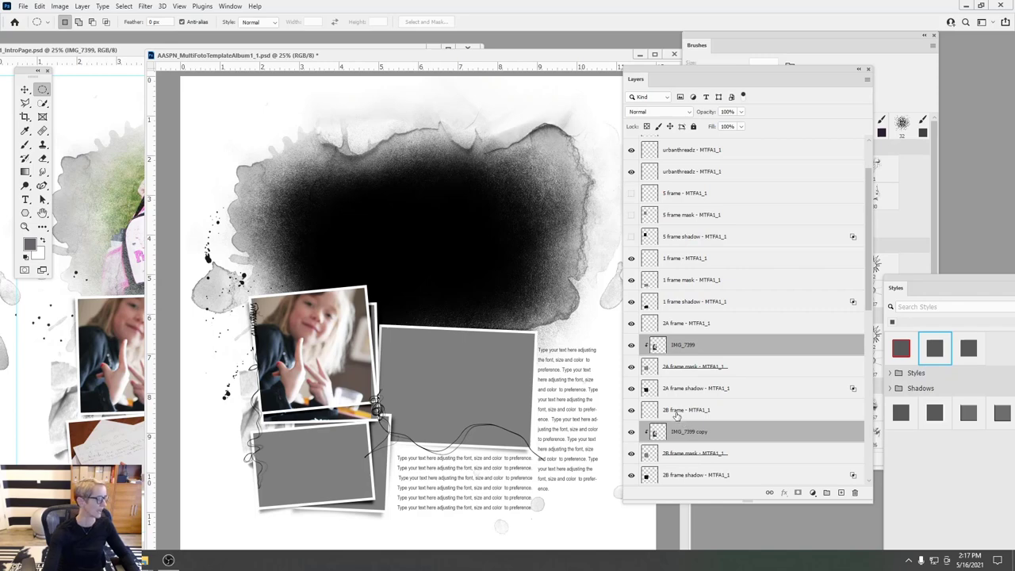
- Select both IMG_7399 layers and shift the two photos together within their frames
click(688, 346)
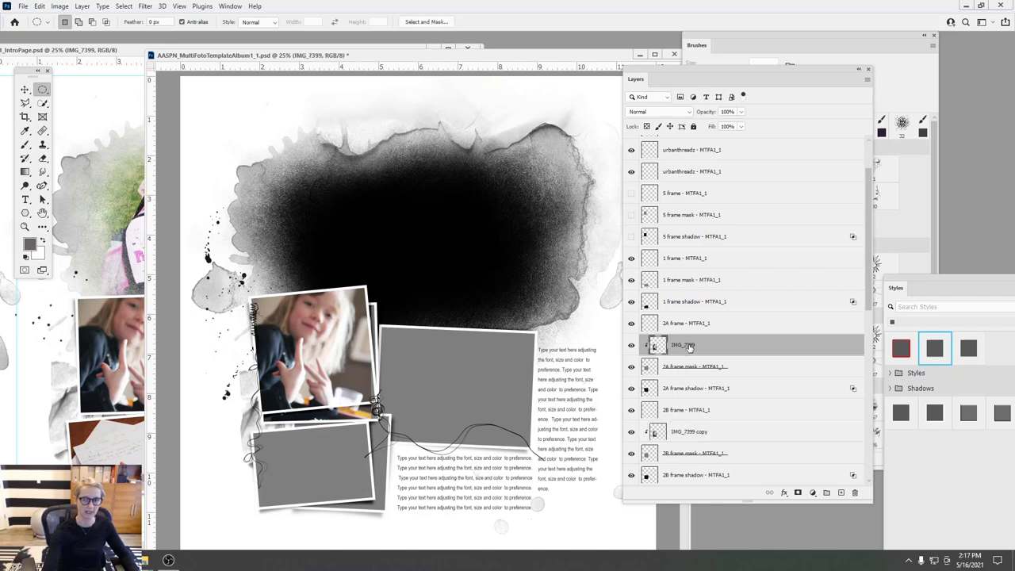
ctrl+click(681, 433)
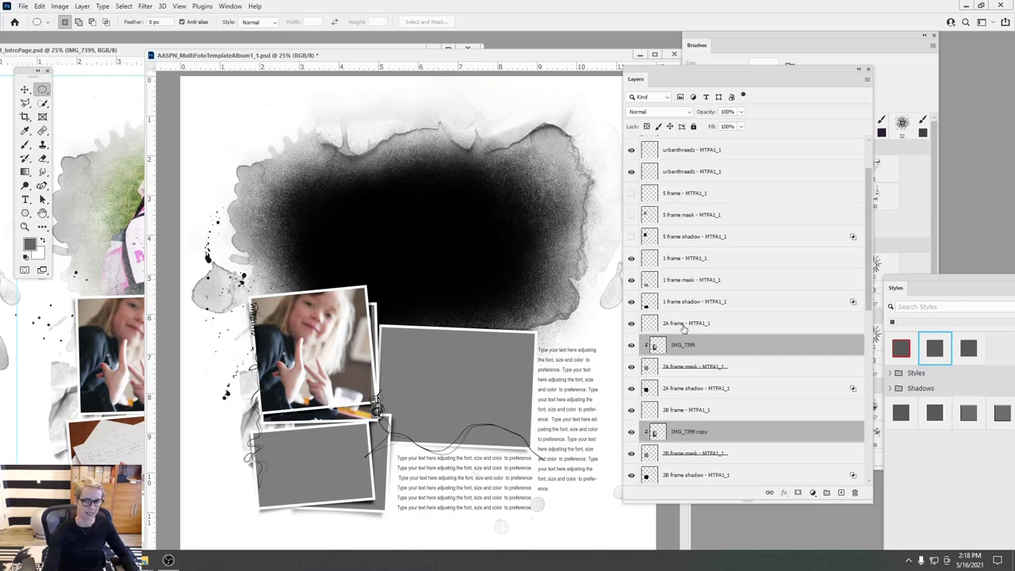
click(25, 90)
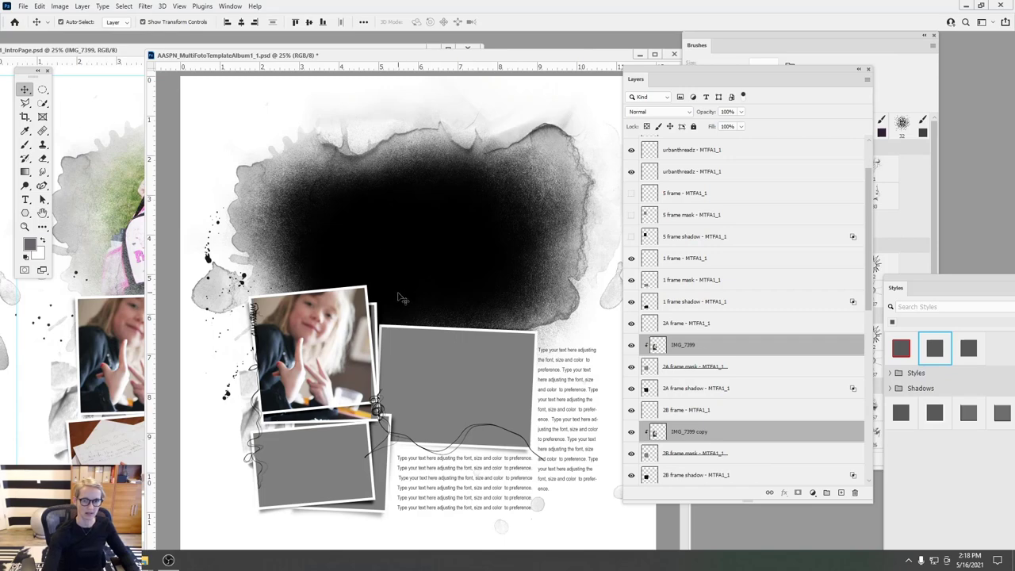
drag(327, 331, 401, 245)
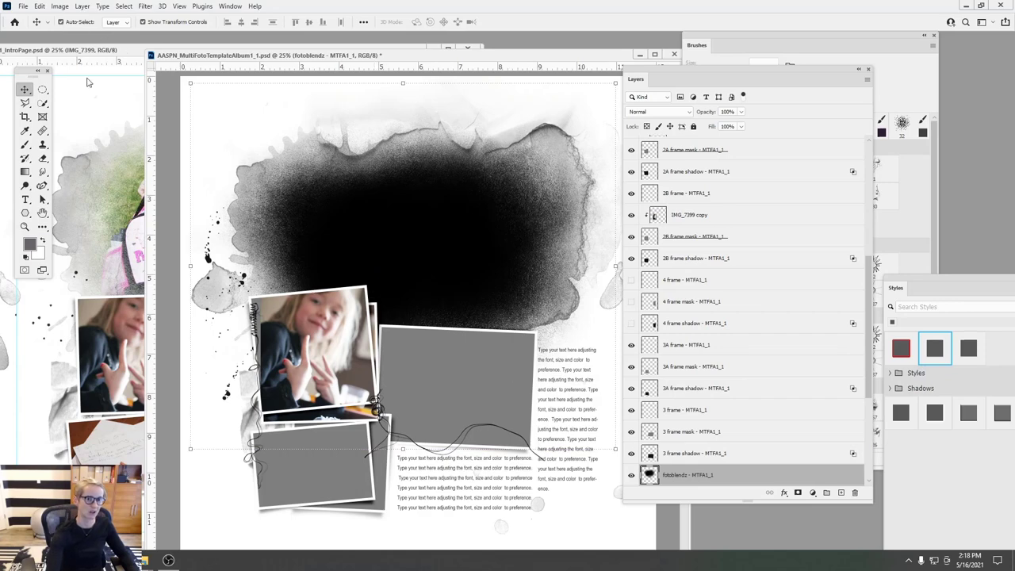
drag(334, 334, 334, 335)
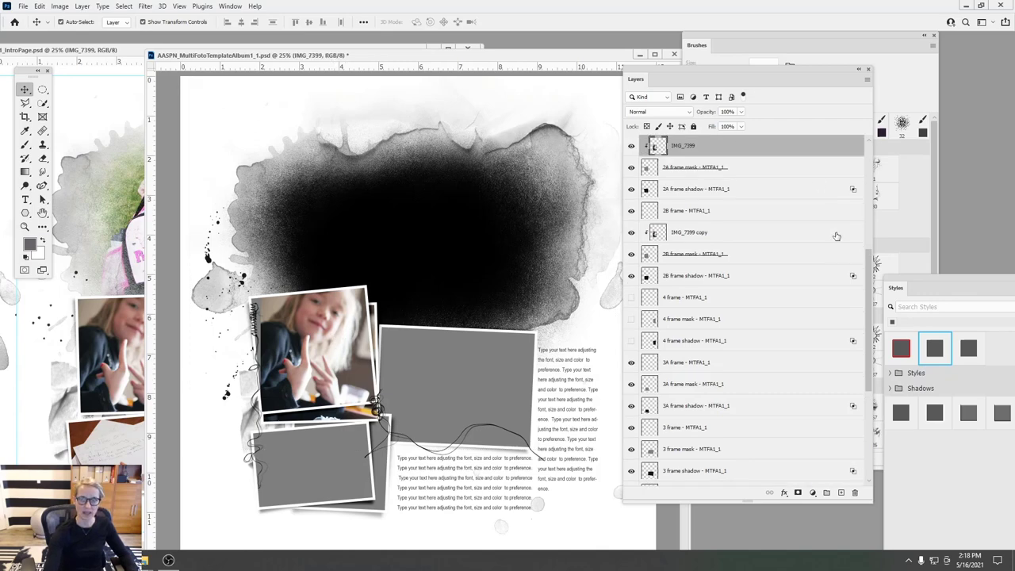
scroll(870, 268, up, 3)
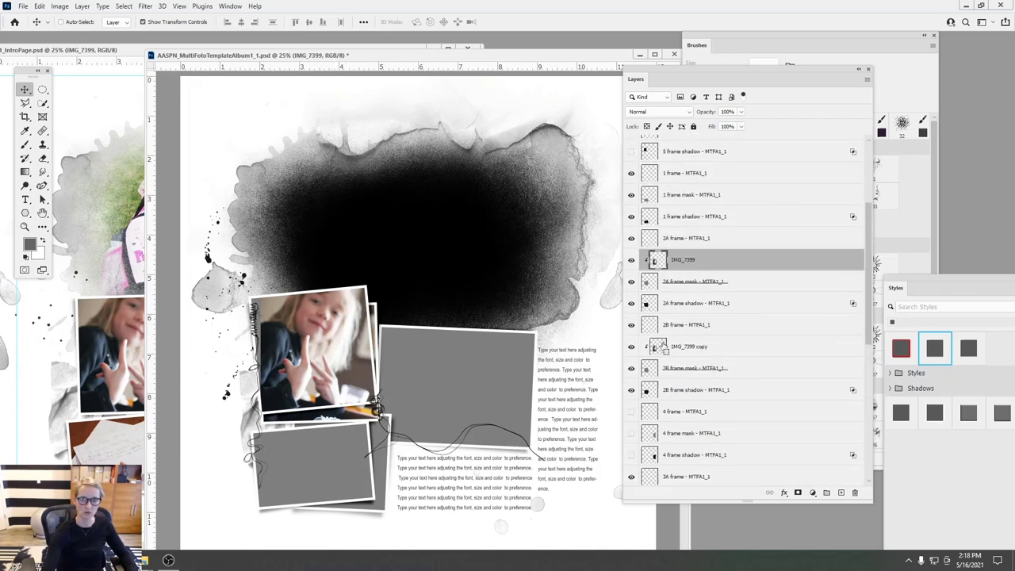
ctrl+click(676, 349)
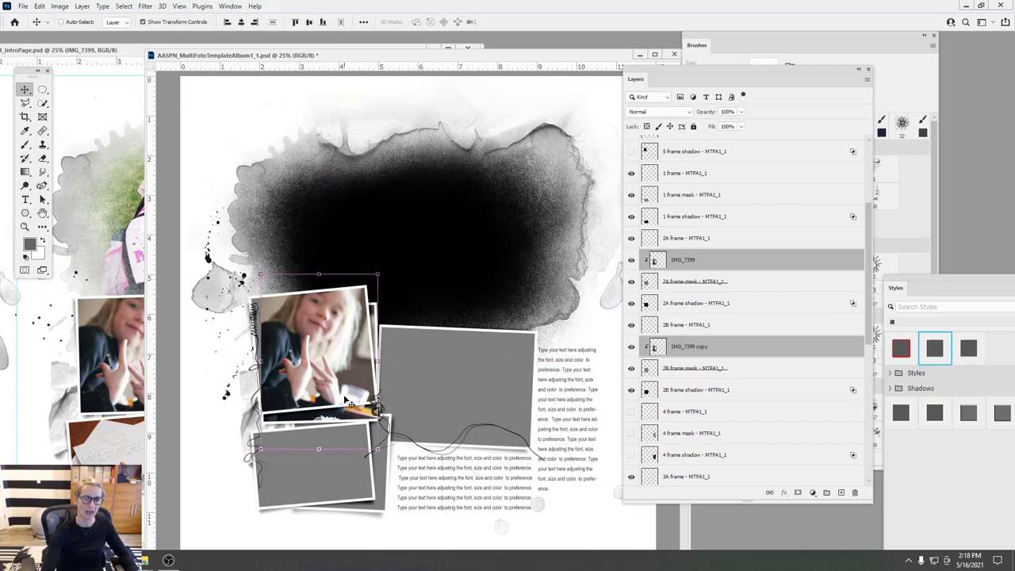
drag(403, 333, 388, 265)
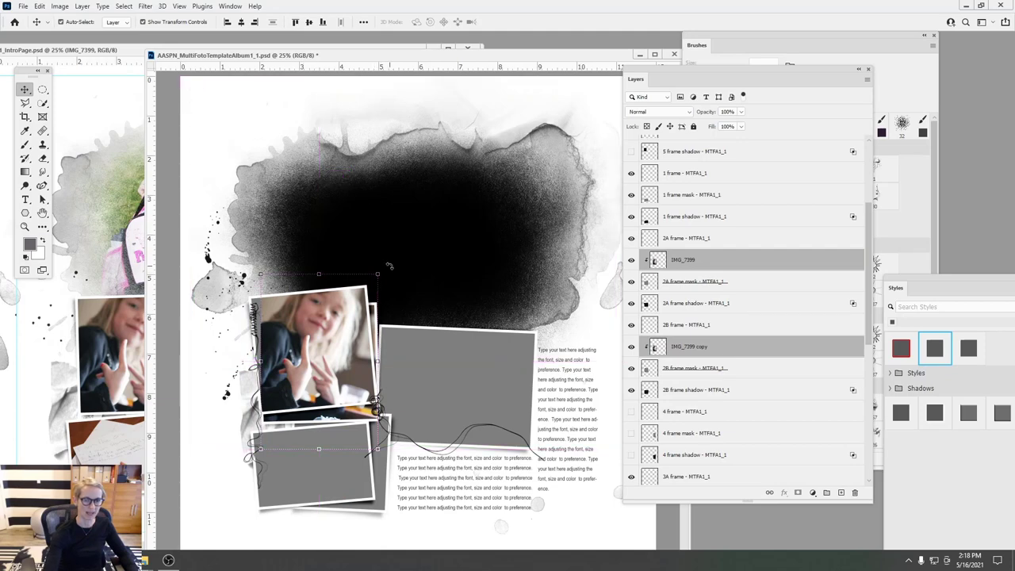
- Select both photos with the 2A and 2B frames and rotate them about −0.75°
click(389, 266)
click(360, 306)
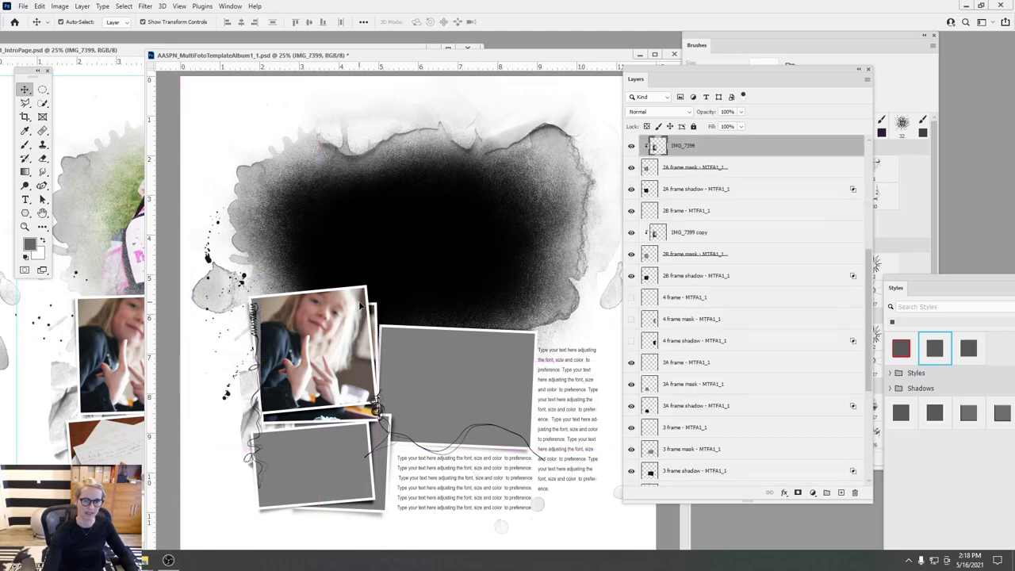
shift+click(682, 232)
drag(389, 268, 383, 271)
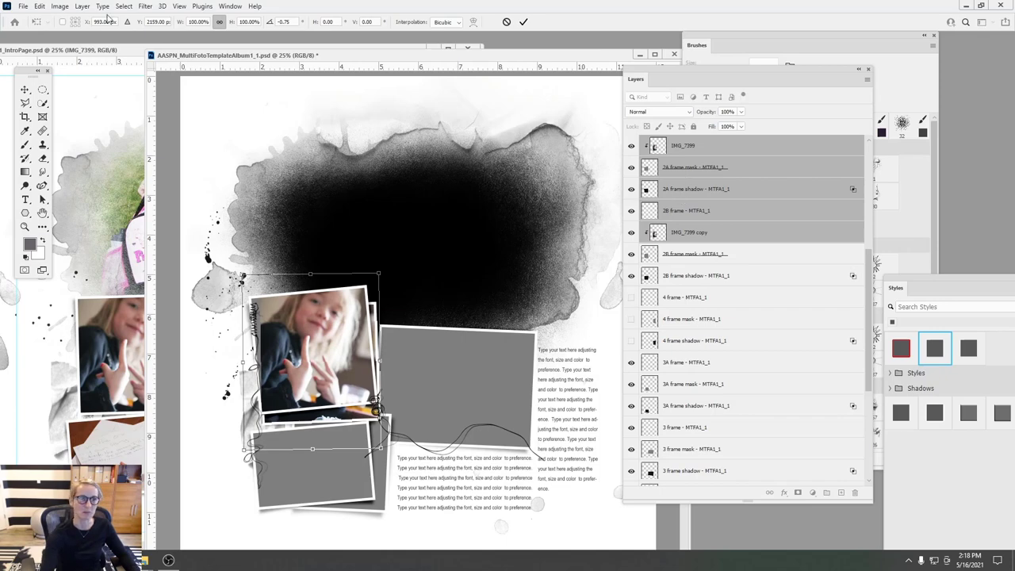
- Commit the frame rotation, then tilt both IMG_7399 layers about −4.3° counterclockwise and commit
click(523, 22)
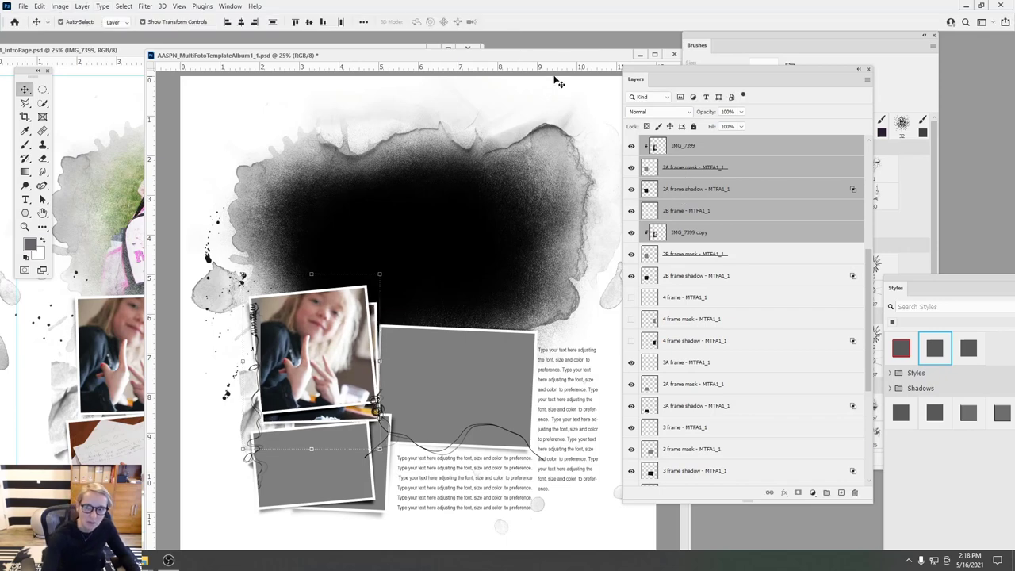
click(673, 143)
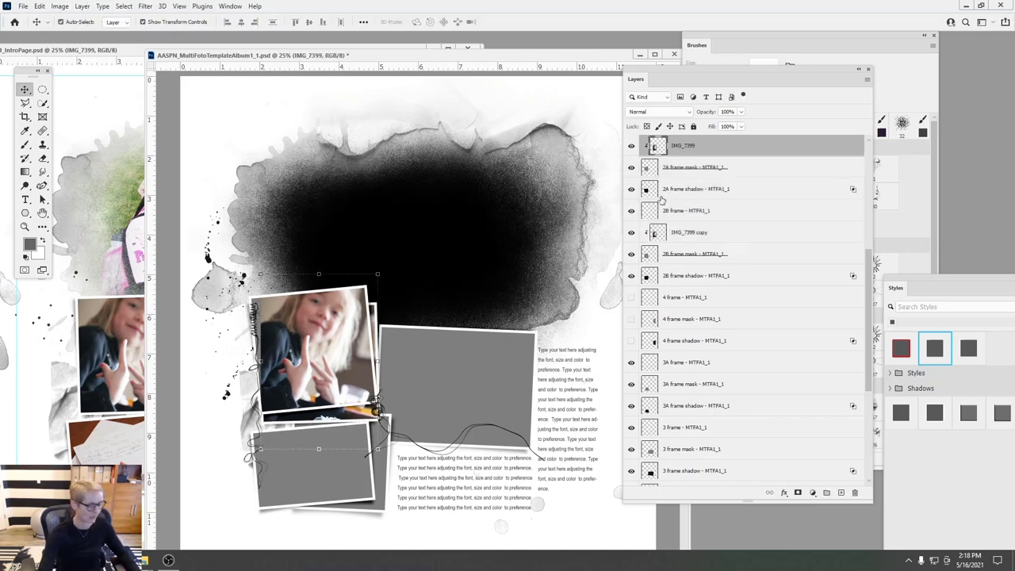
ctrl+click(674, 231)
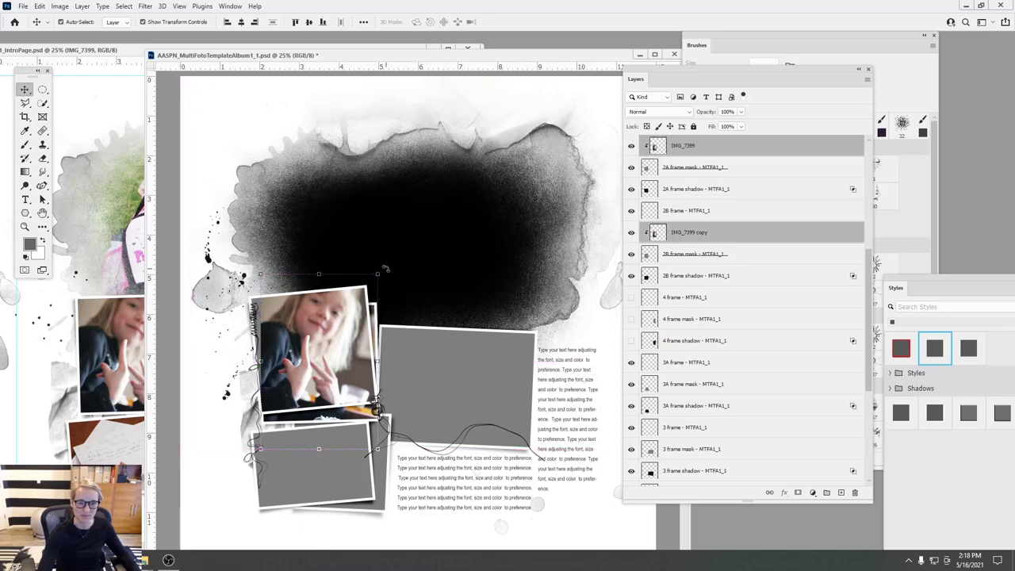
key(ctrl+t)
drag(399, 245, 362, 284)
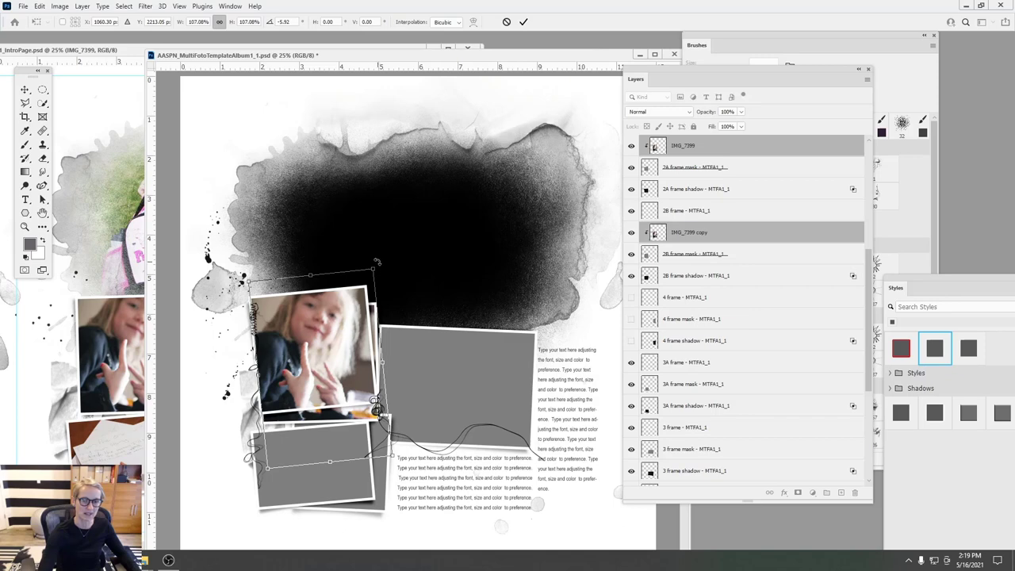
mouse_move(379, 260)
mouse_down()
mouse_move(371, 263)
mouse_move(384, 274)
mouse_up()
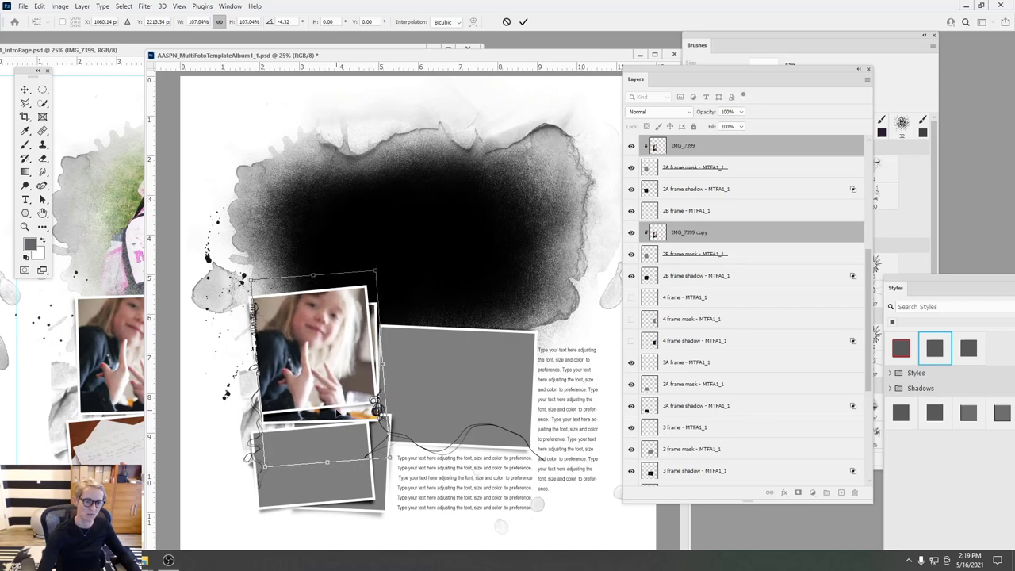
click(524, 22)
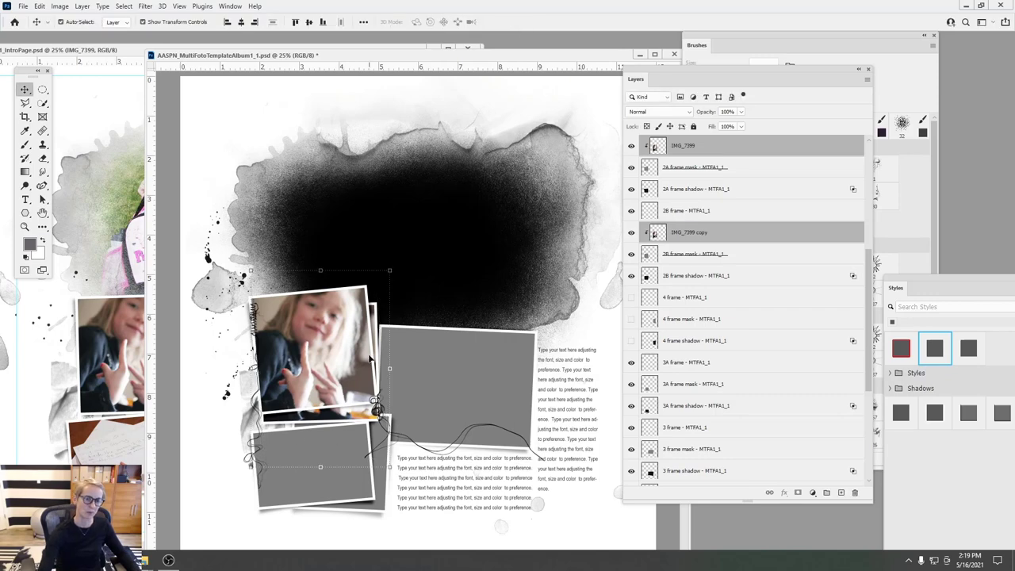
- Bring the girl's photo in again and clip it into the 2A frame with her face showing
drag(658, 148, 850, 485)
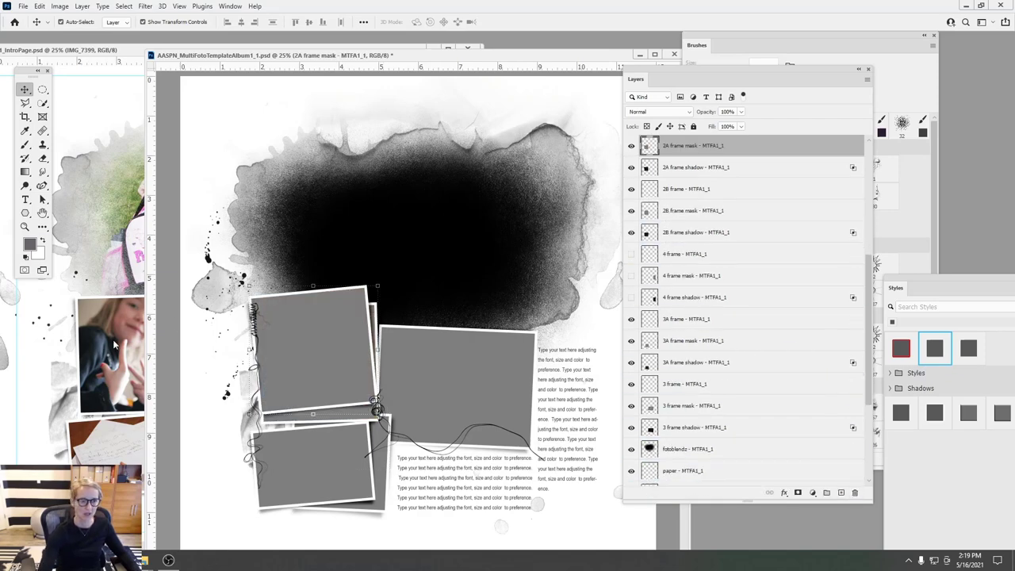
click(120, 344)
drag(155, 346, 382, 229)
click(524, 21)
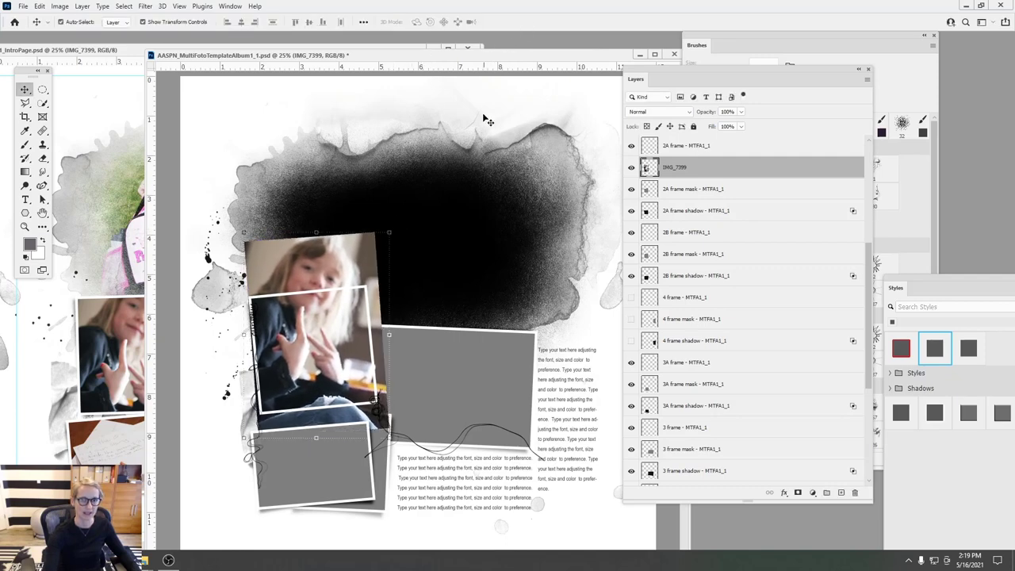
click(82, 6)
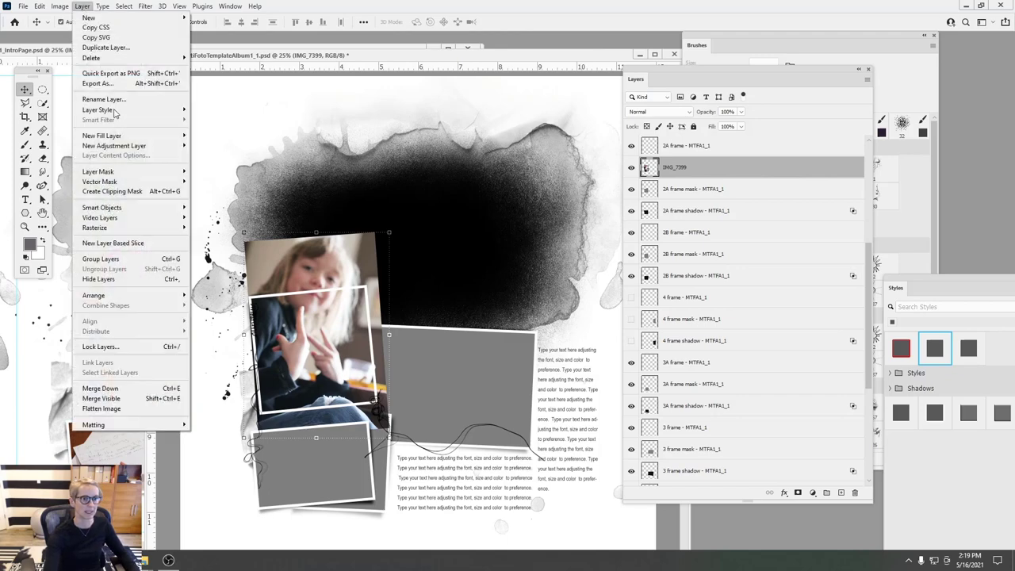
click(133, 192)
drag(321, 343, 324, 370)
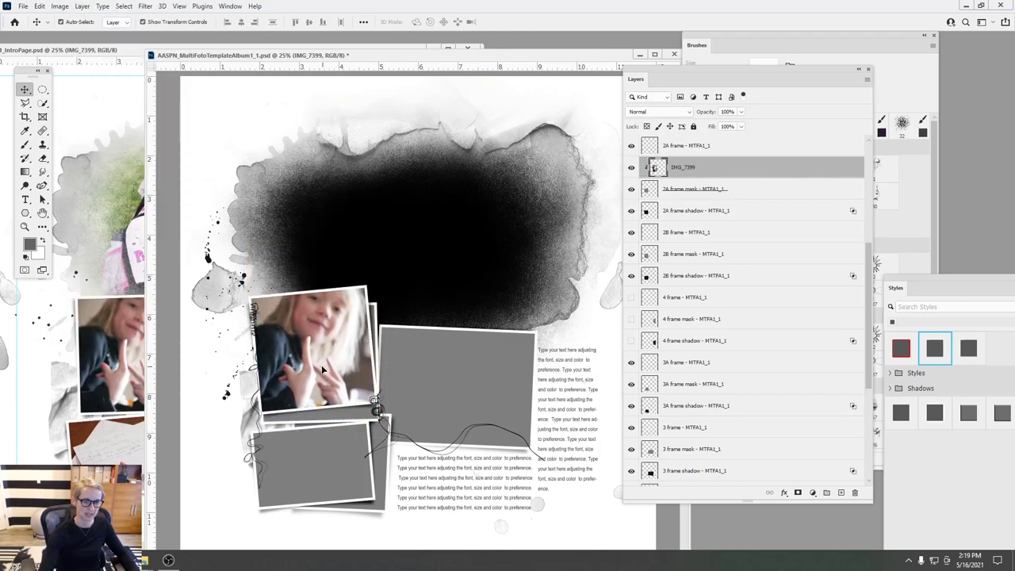
- Duplicate the photo with Ctrl+J, move the copy above the 2B frame mask and clip it
key(ctrl+j)
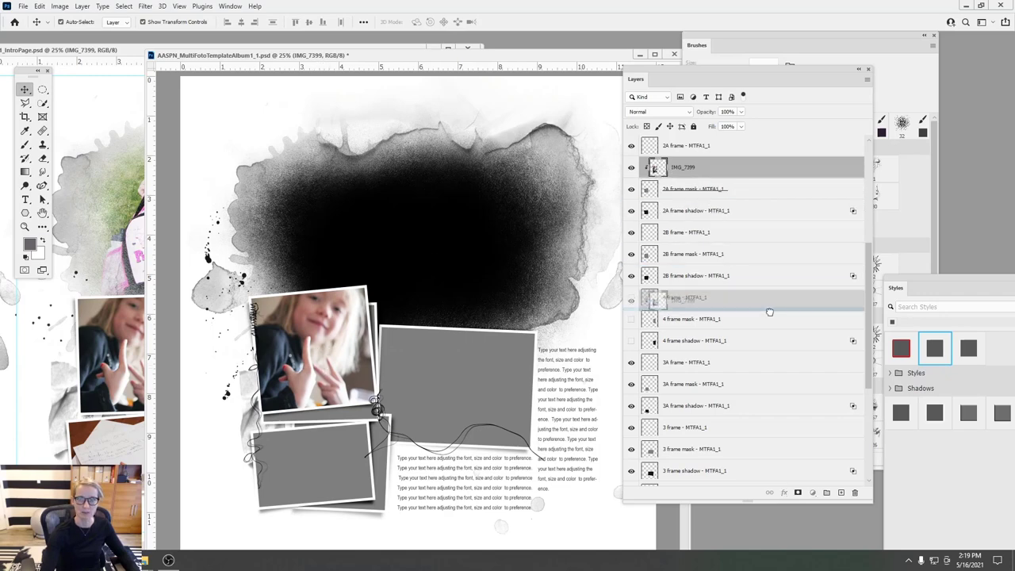
drag(654, 168, 666, 267)
click(82, 6)
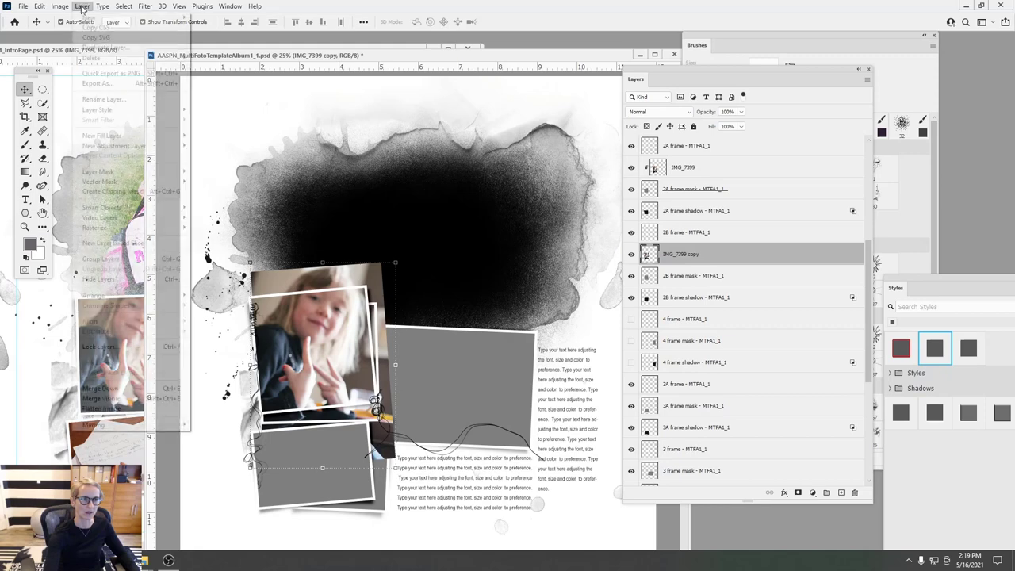
click(126, 194)
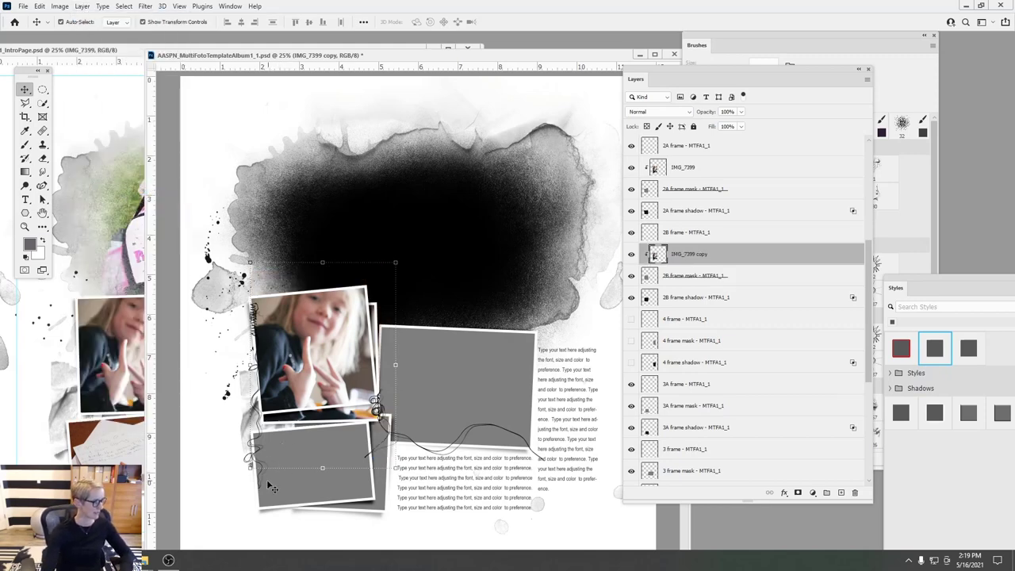
- Hide both IMG_7399 layers and show the 2B frame, mask and shadow layers
click(631, 255)
click(632, 190)
click(631, 190)
click(631, 168)
click(631, 275)
click(632, 296)
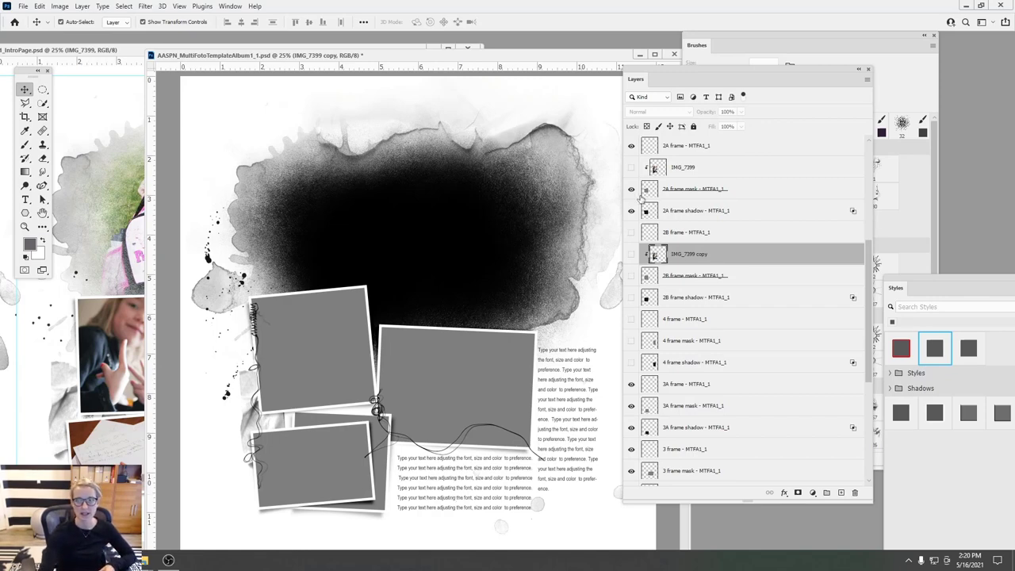
drag(634, 236, 635, 316)
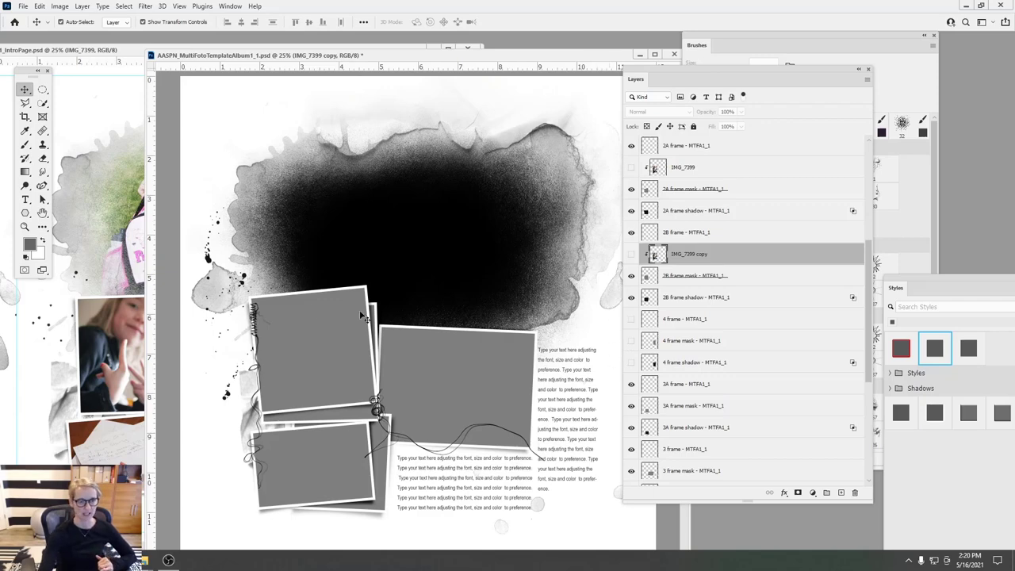
- Select the template's 2B frame mask, minimize the IntroPage window and switch to File Explorer
click(101, 143)
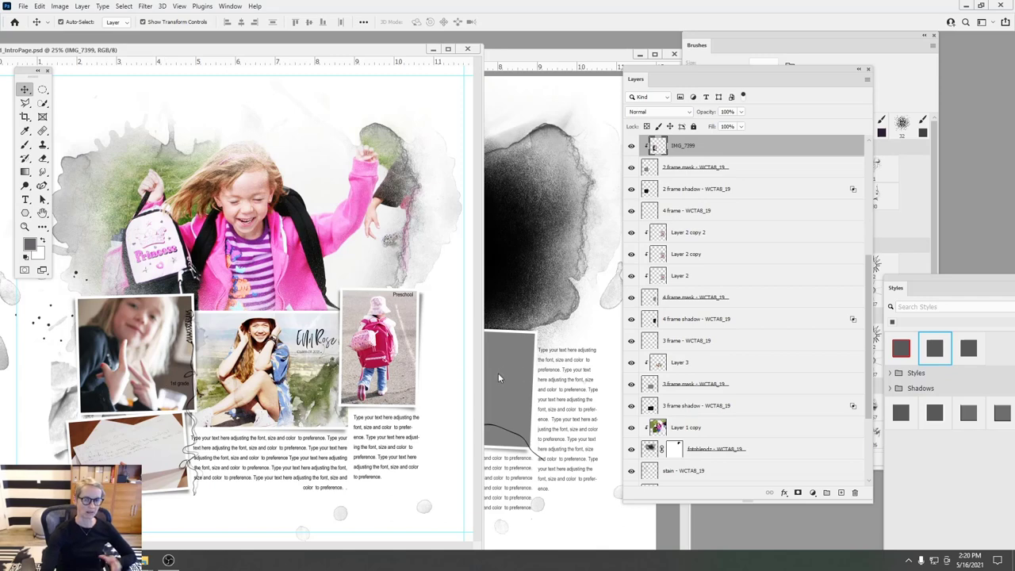
click(514, 227)
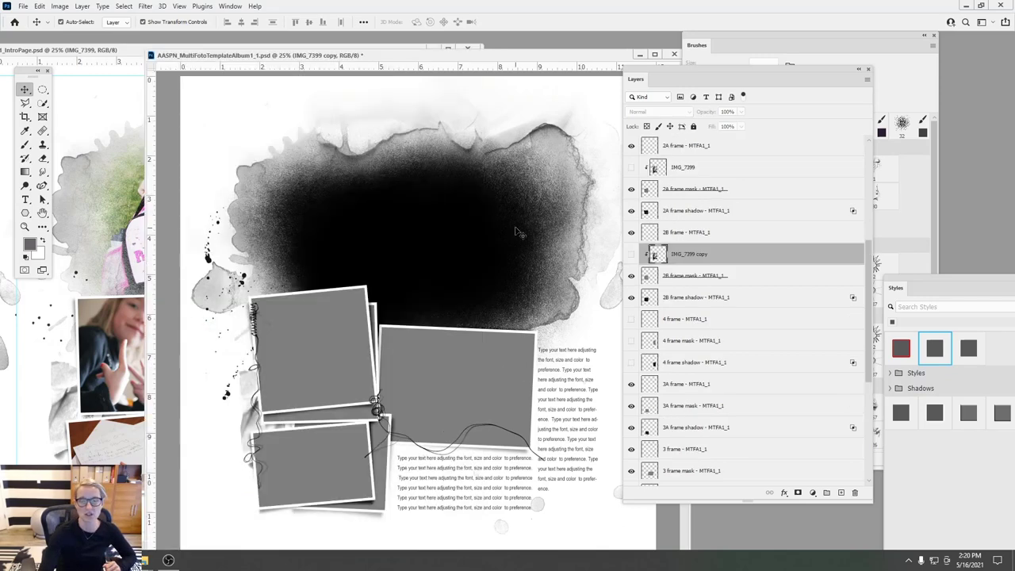
click(337, 418)
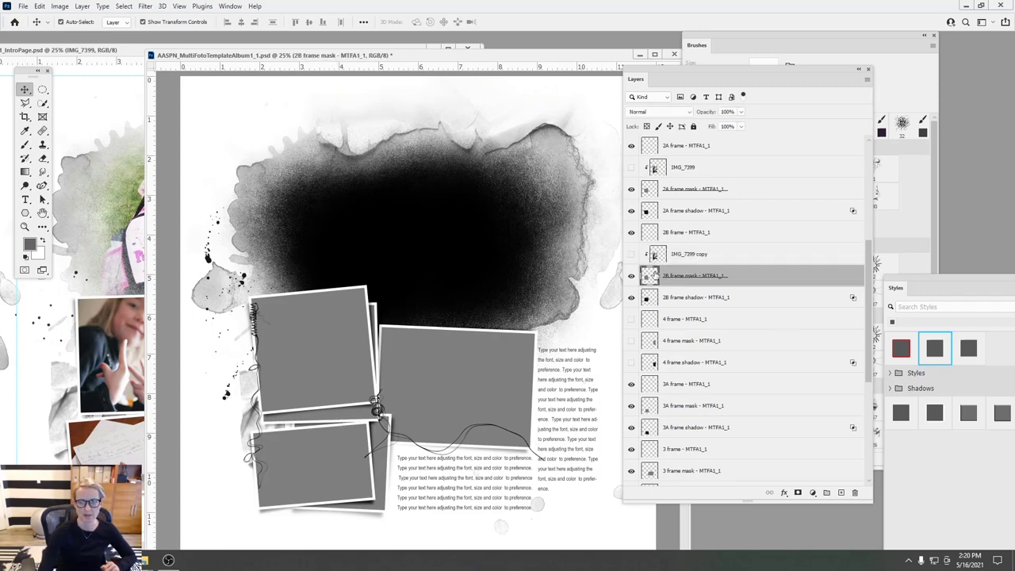
click(137, 48)
drag(372, 49, 282, 124)
click(343, 120)
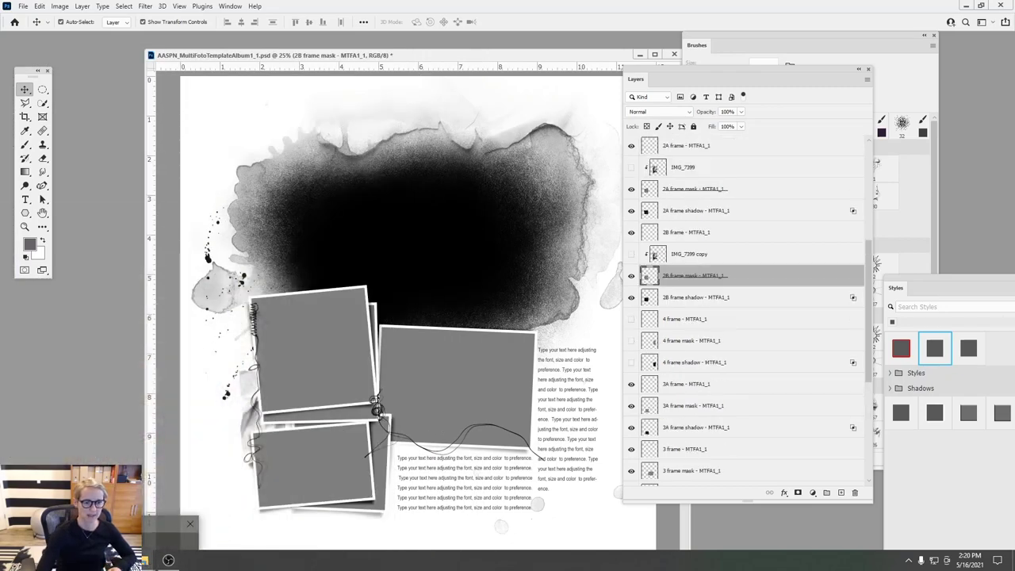
click(145, 559)
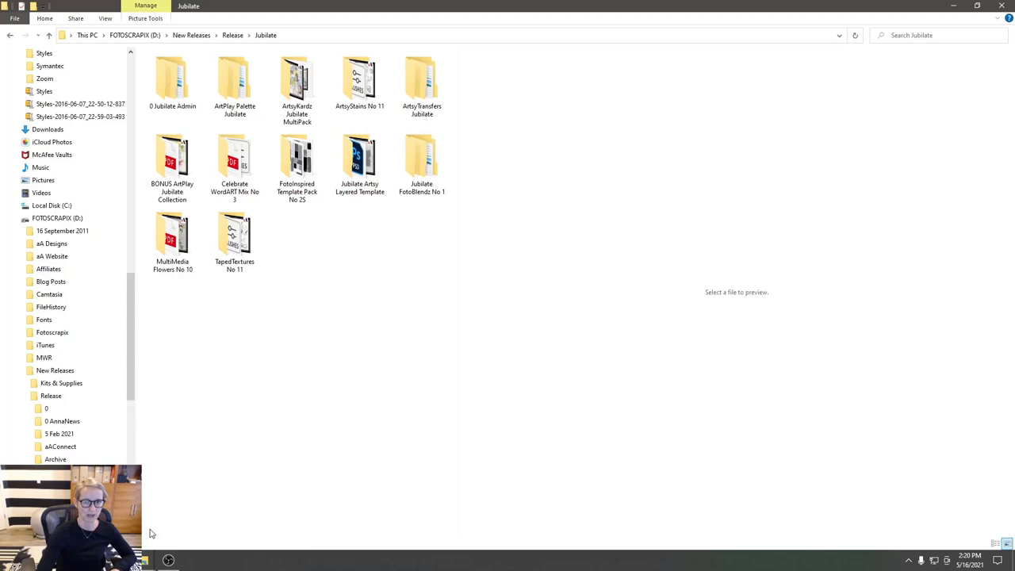
- Open ArtPlay Palette Jubilate > ArtPlay Palette Jubilate A > Paperie and preview ArtsyPaper1 and ArtsyPaper2
double_click(242, 91)
double_click(190, 69)
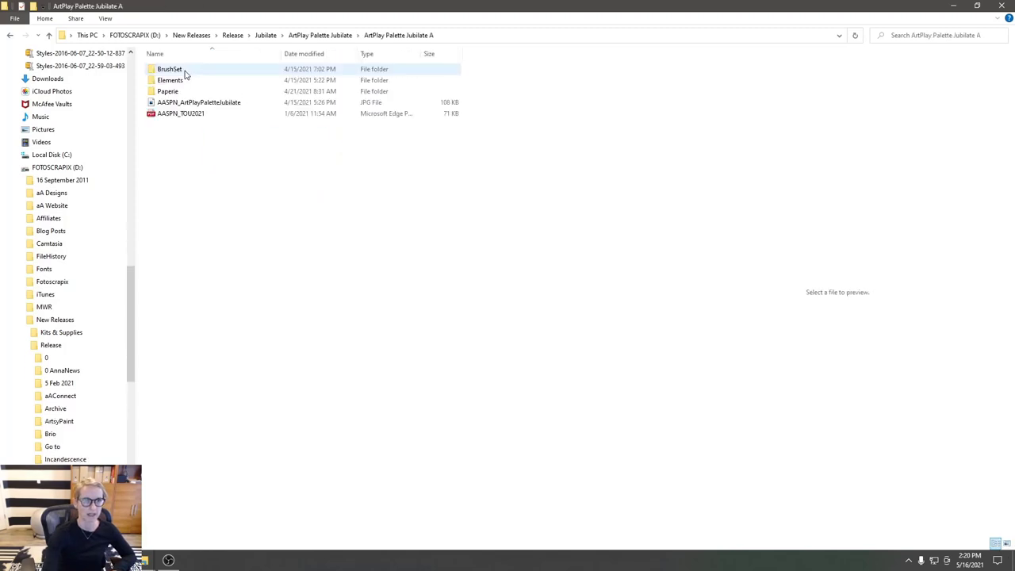
click(169, 92)
double_click(169, 94)
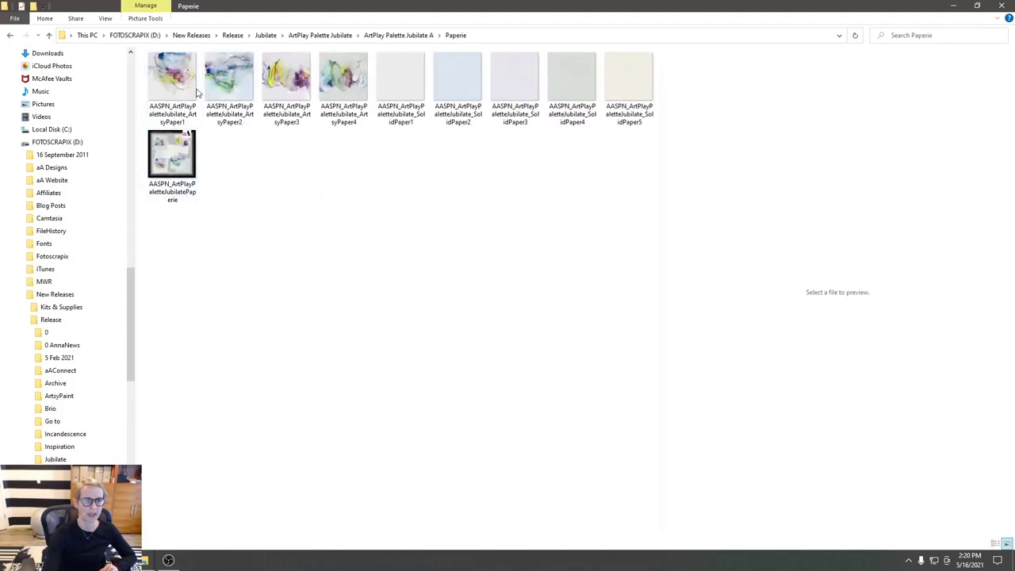
click(176, 89)
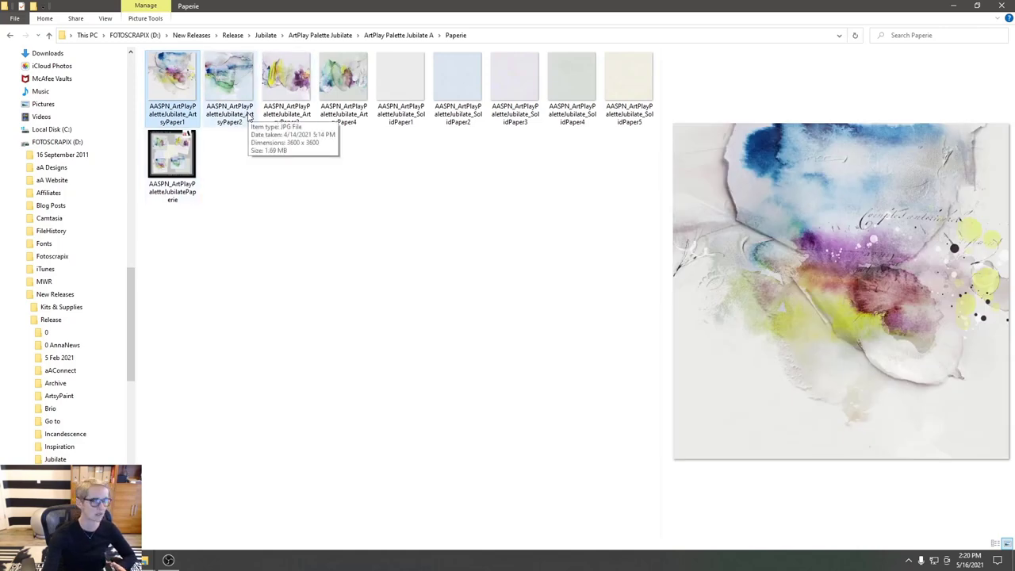
click(228, 85)
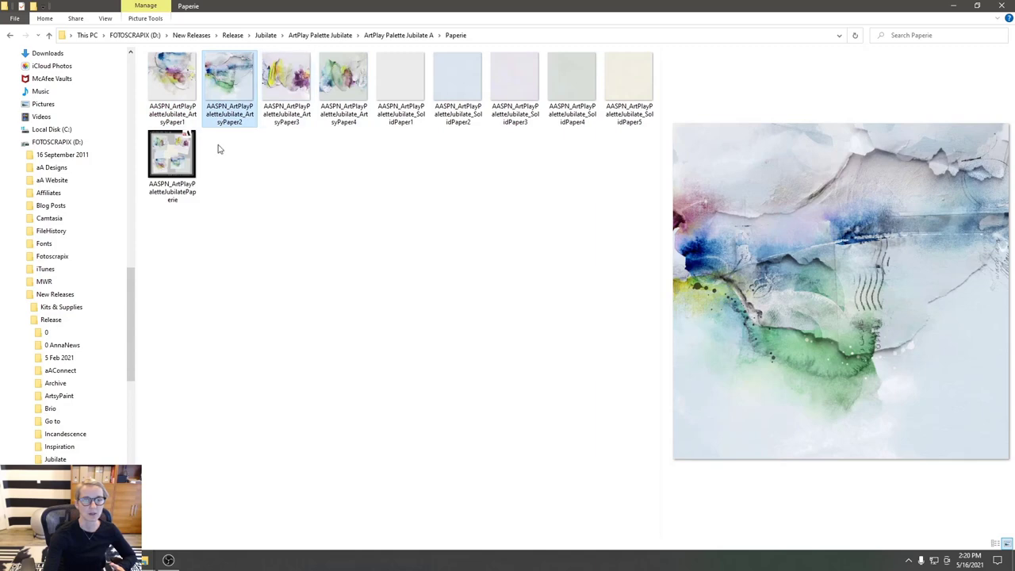
click(208, 524)
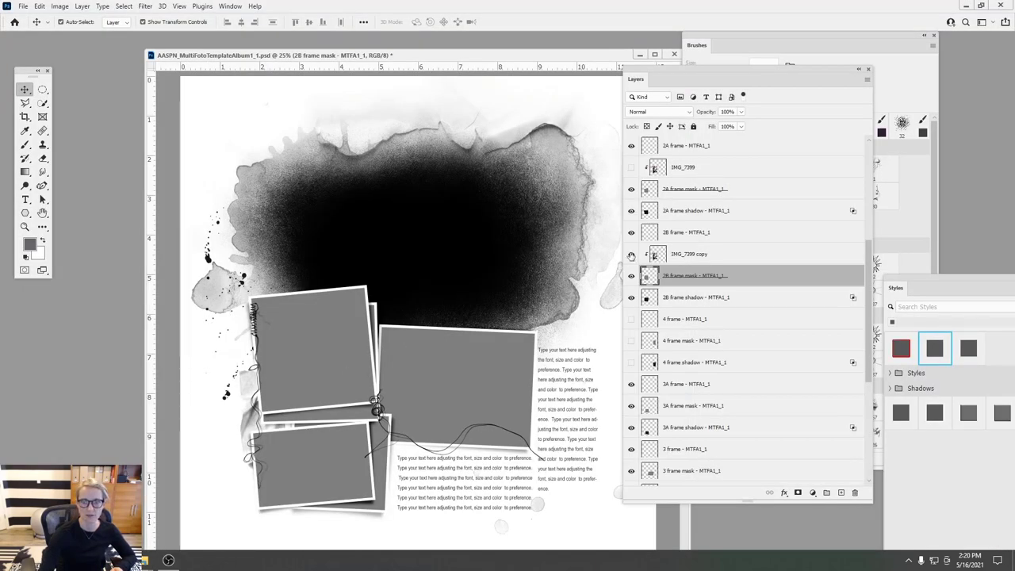
- Show IMG_7399 in the top-left frame with its copy hidden, and minimize the IntroPage window
click(631, 254)
click(631, 254)
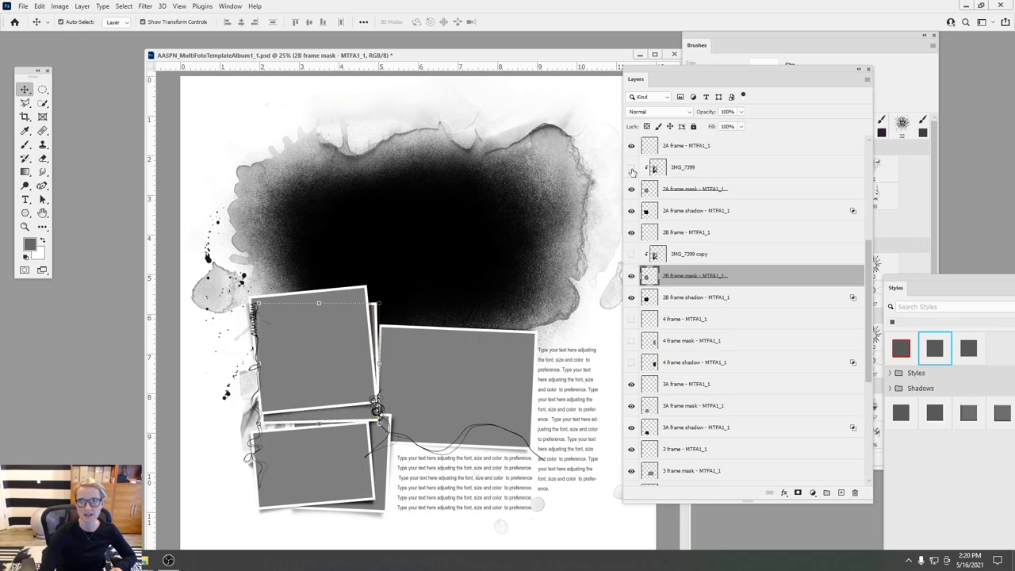
click(631, 167)
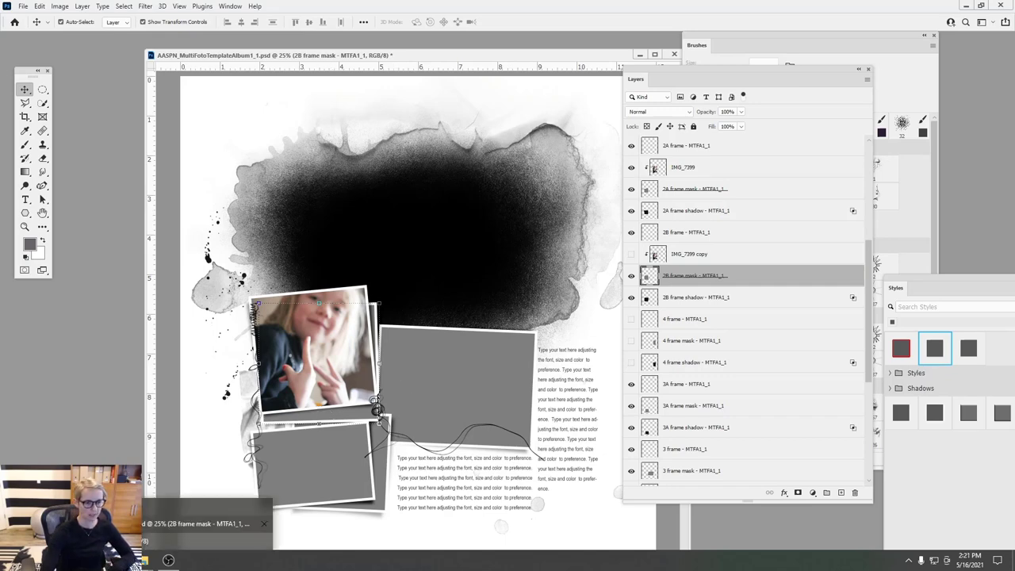
key(ctrl+Tab)
drag(214, 125, 273, 48)
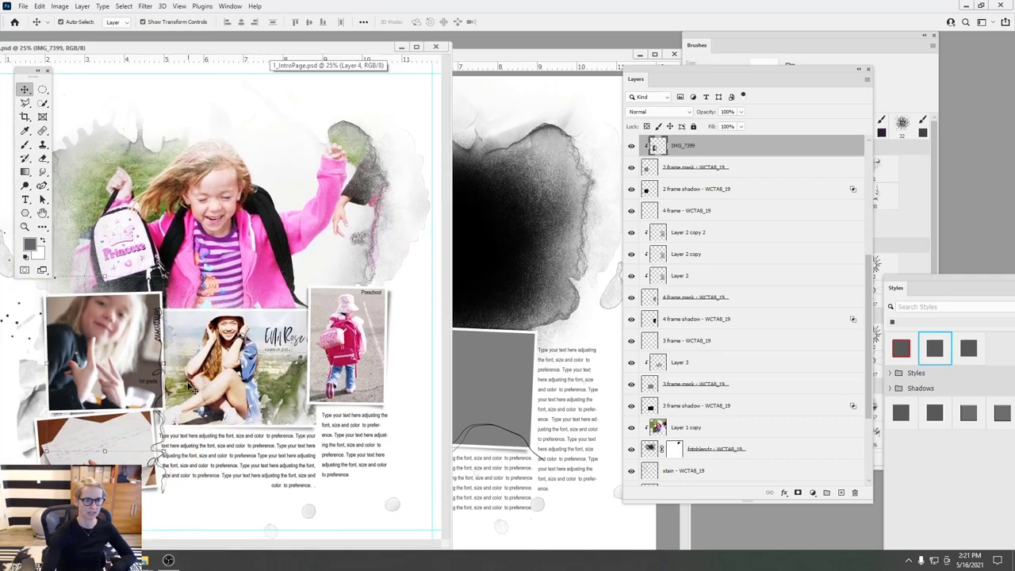
click(401, 48)
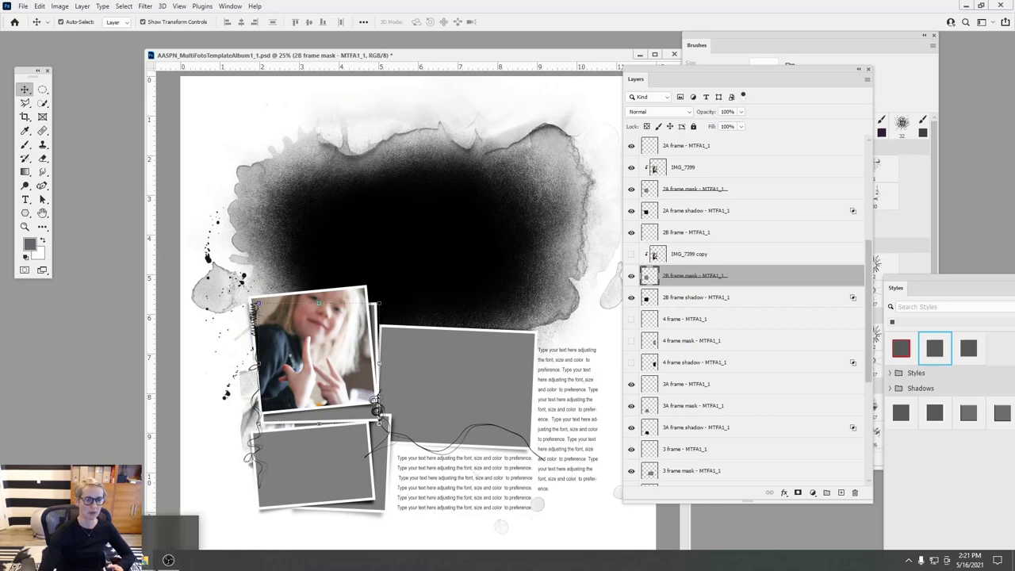
key(alt+Tab)
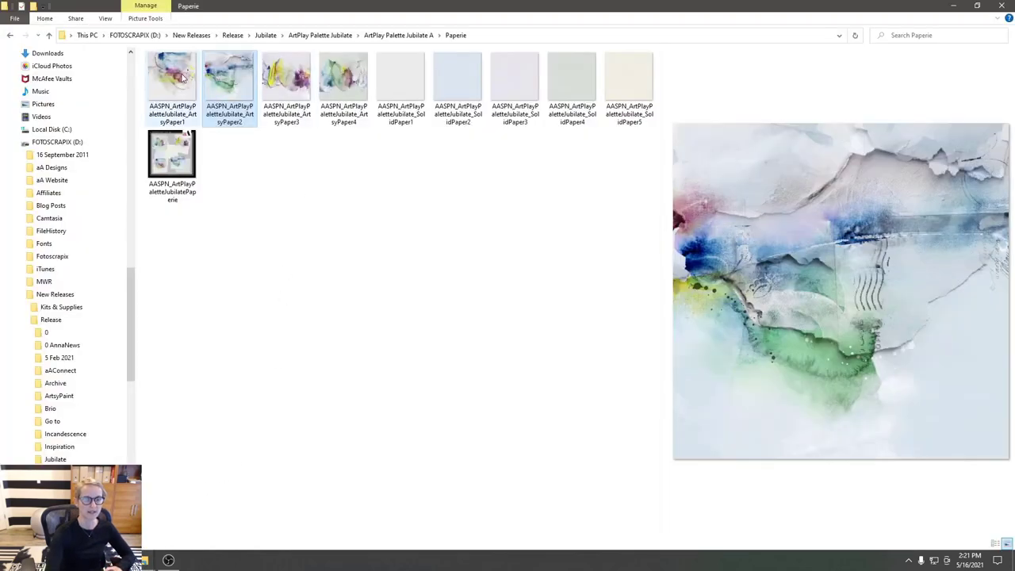
- Compare the ArtsyPaper1, 3 and 4 previews, then drag ArtsyPaper1 into the Photoshop template
click(186, 84)
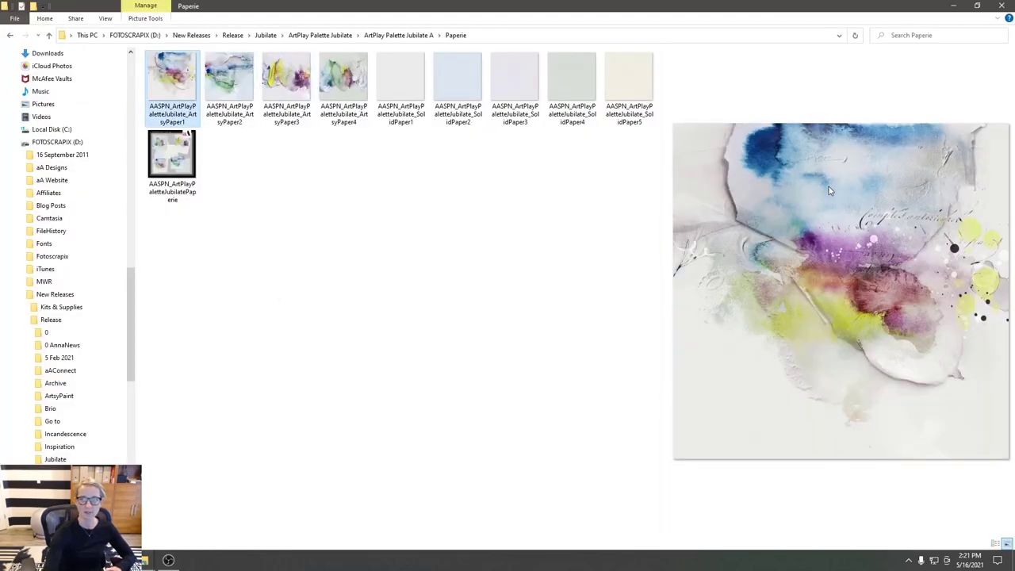
click(295, 95)
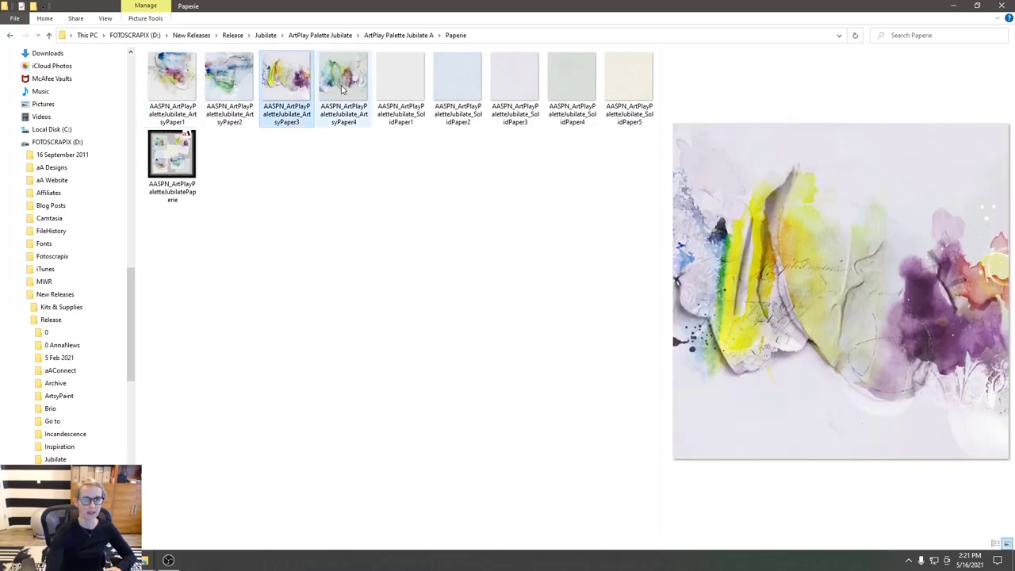
click(343, 91)
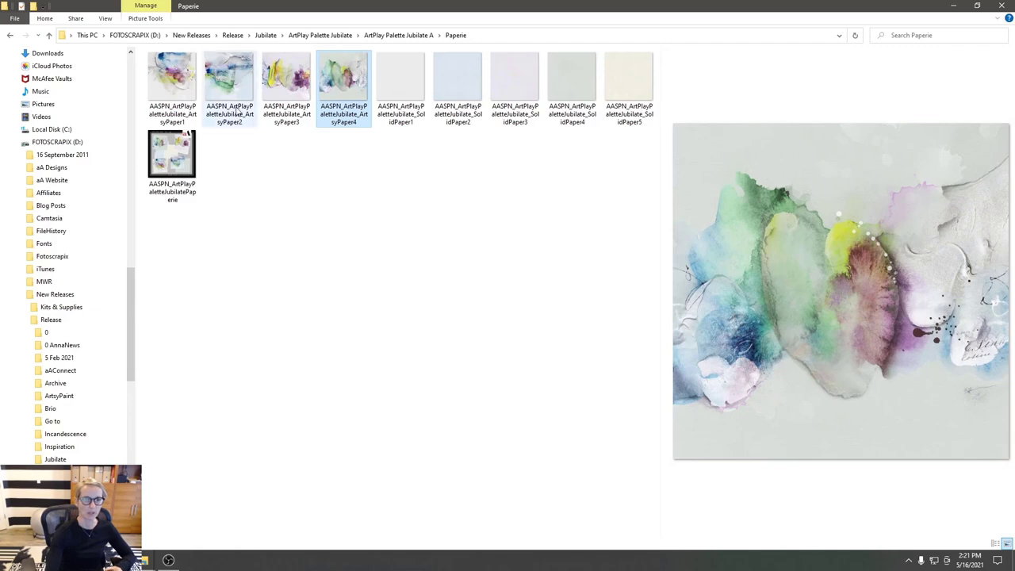
click(293, 91)
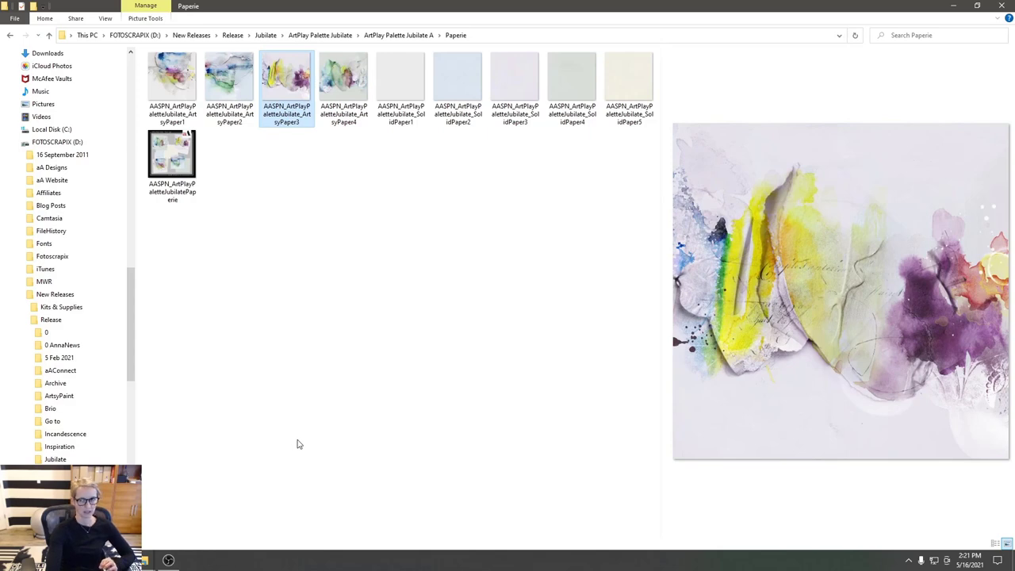
click(179, 82)
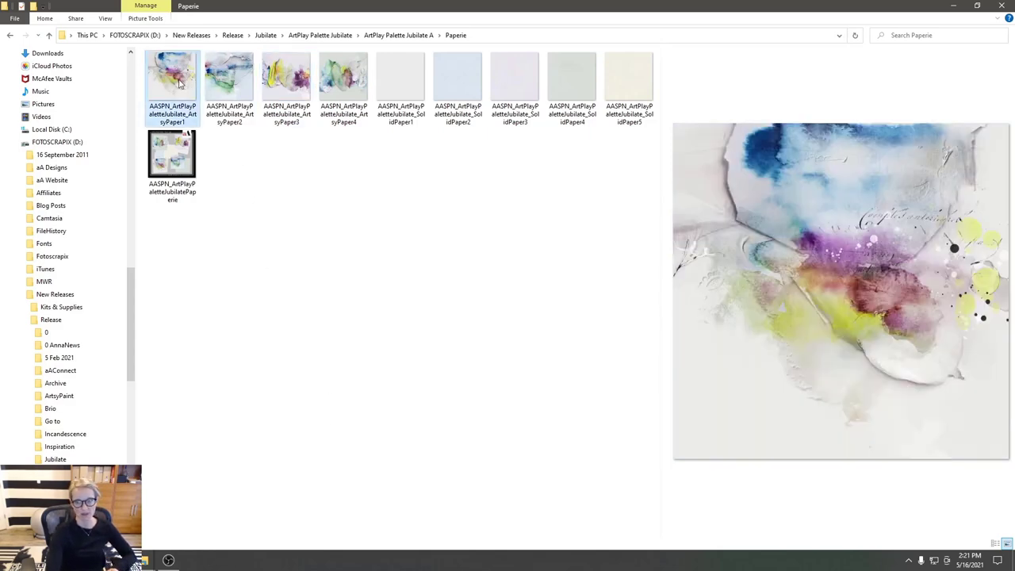
click(271, 85)
click(227, 82)
click(341, 79)
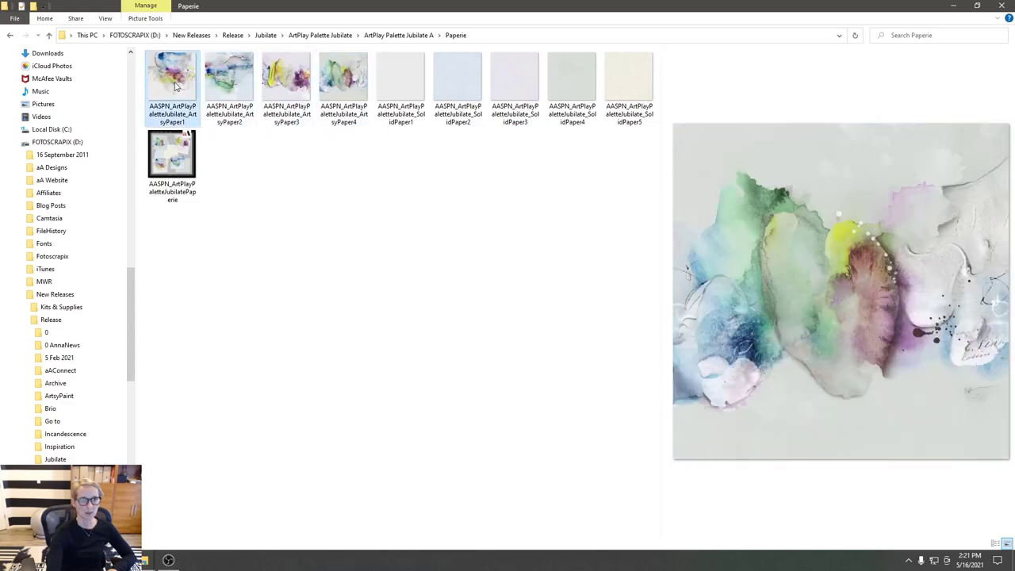
click(176, 79)
mouse_move(194, 560)
drag(194, 560, 330, 378)
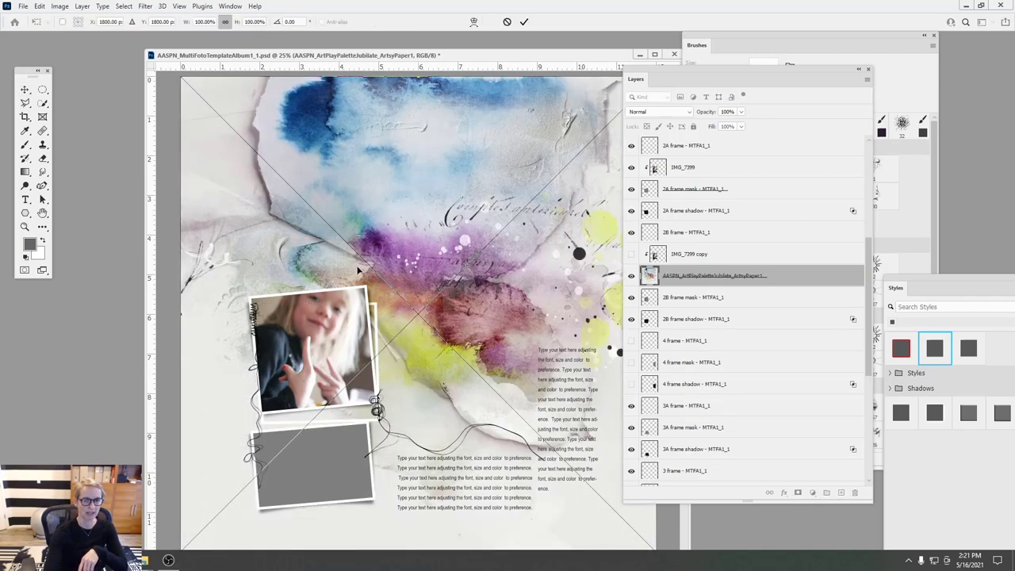
- Commit the ArtsyPaper1 placement as a layer, then return to File Explorer
click(523, 21)
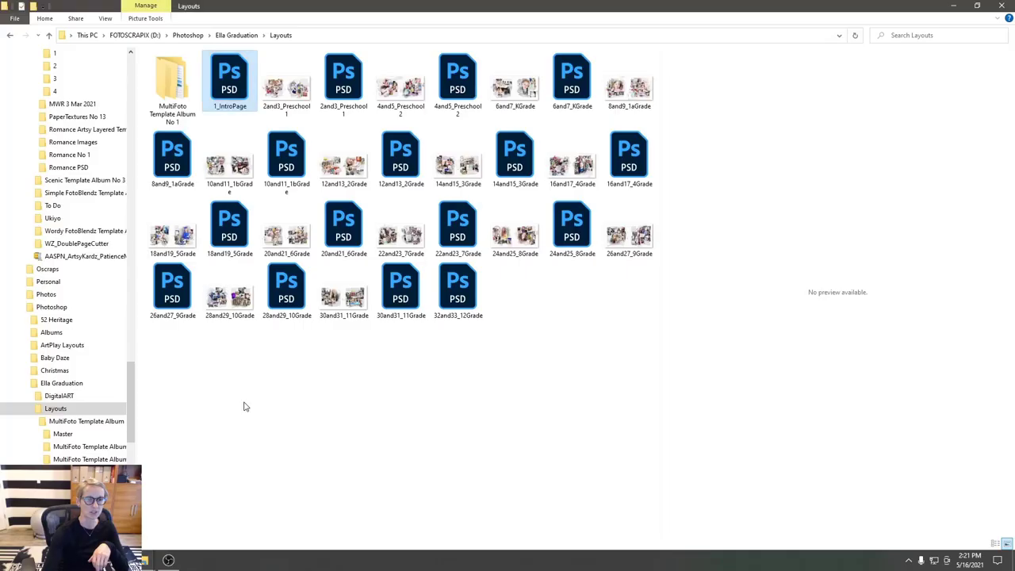
click(145, 560)
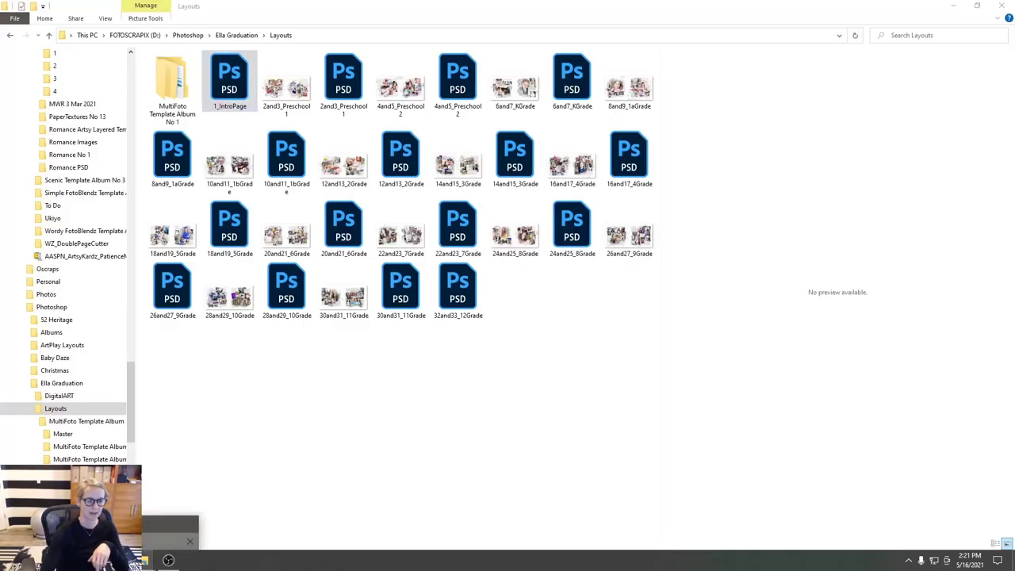
- Drag the first Paperie paper file into the template again and shift it right
click(145, 560)
click(185, 111)
drag(186, 110, 145, 388)
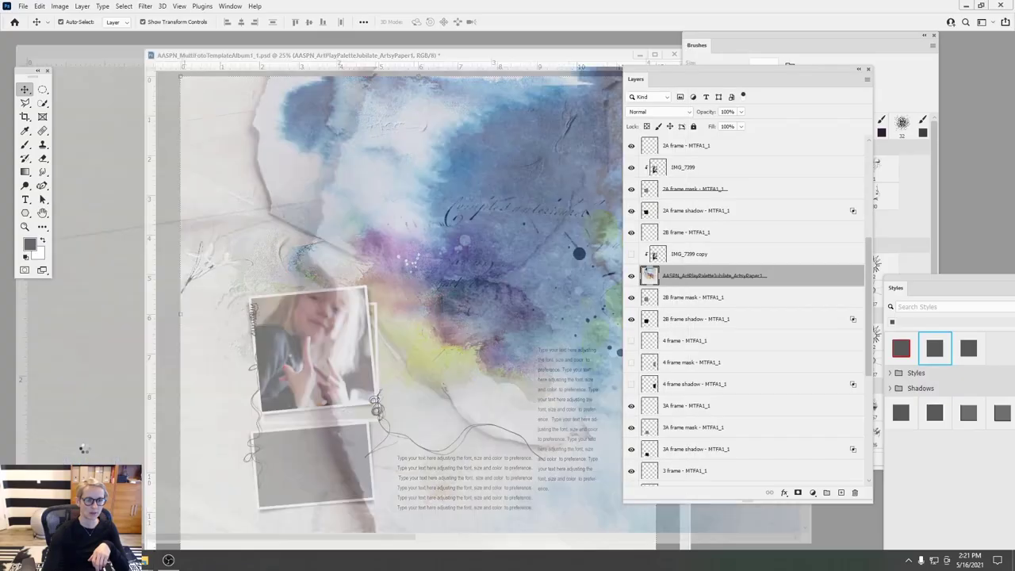
drag(354, 49, 123, 119)
drag(200, 247, 370, 323)
drag(345, 198, 421, 203)
key(ctrl+Tab)
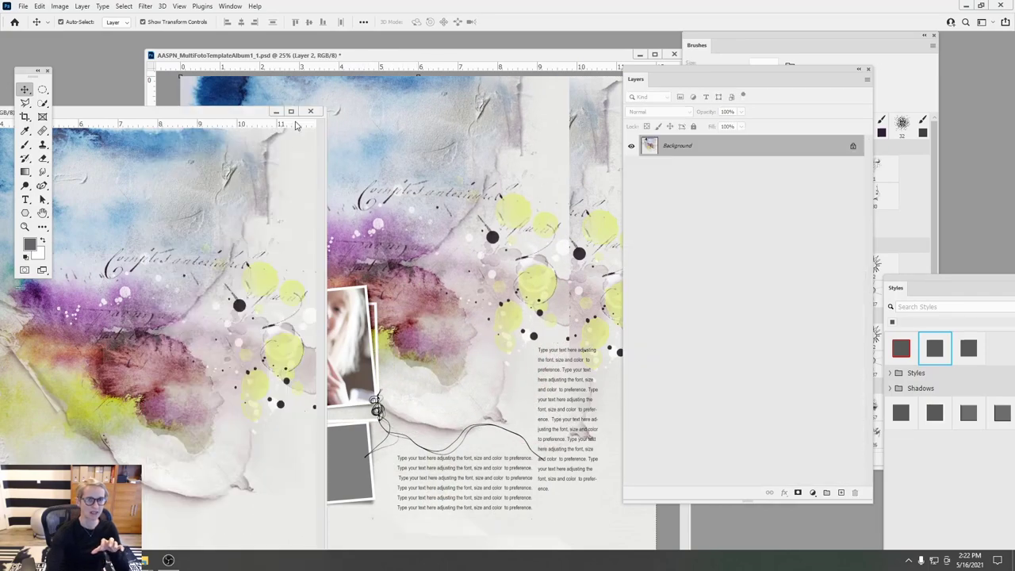
- Close the separate ArtsyPaper document and cancel the File > Open dialog
click(310, 111)
click(23, 6)
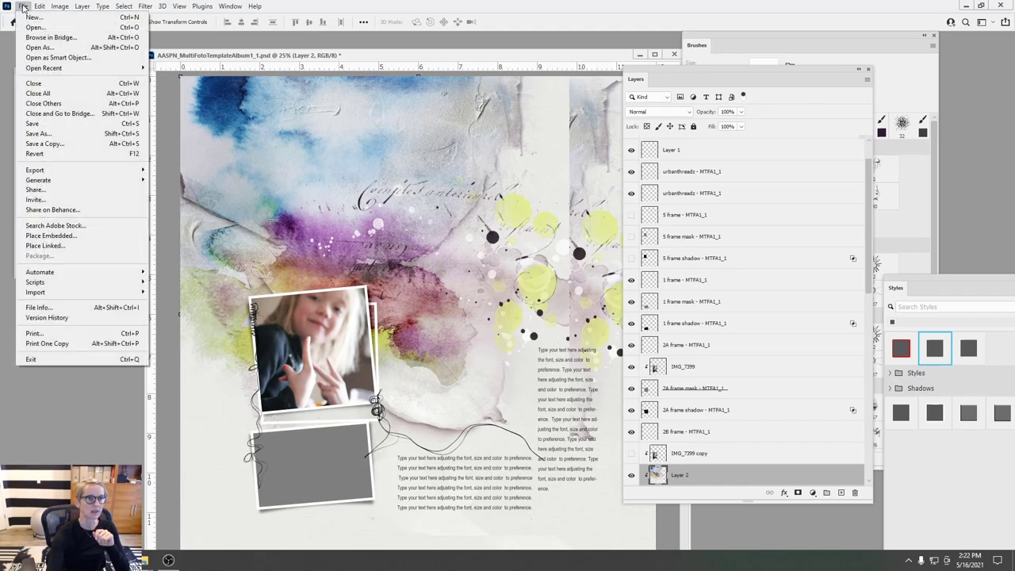
click(35, 26)
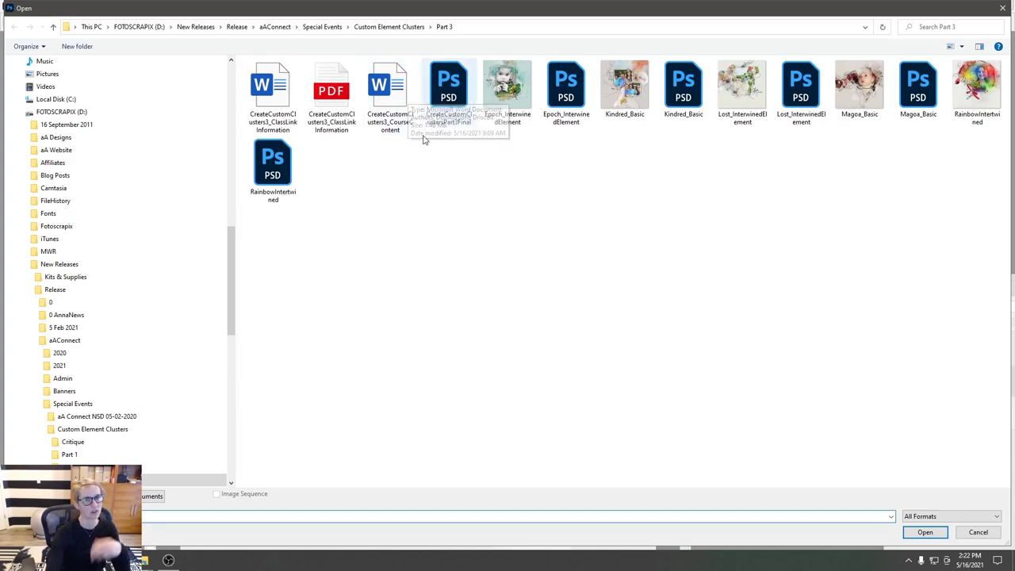
click(977, 533)
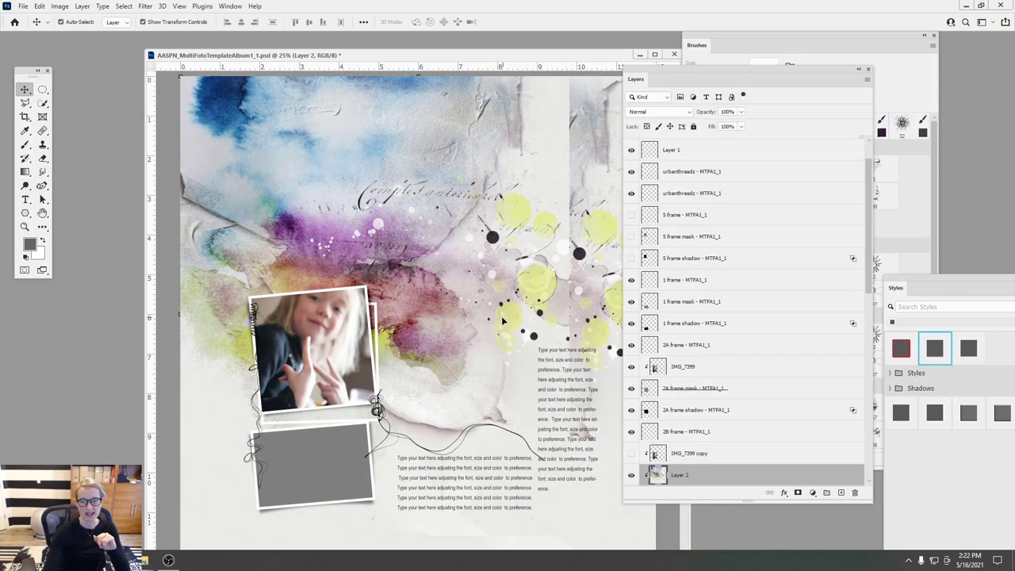
- Release Layer 2's clipping mask and delete the duplicate Layer 2
click(84, 6)
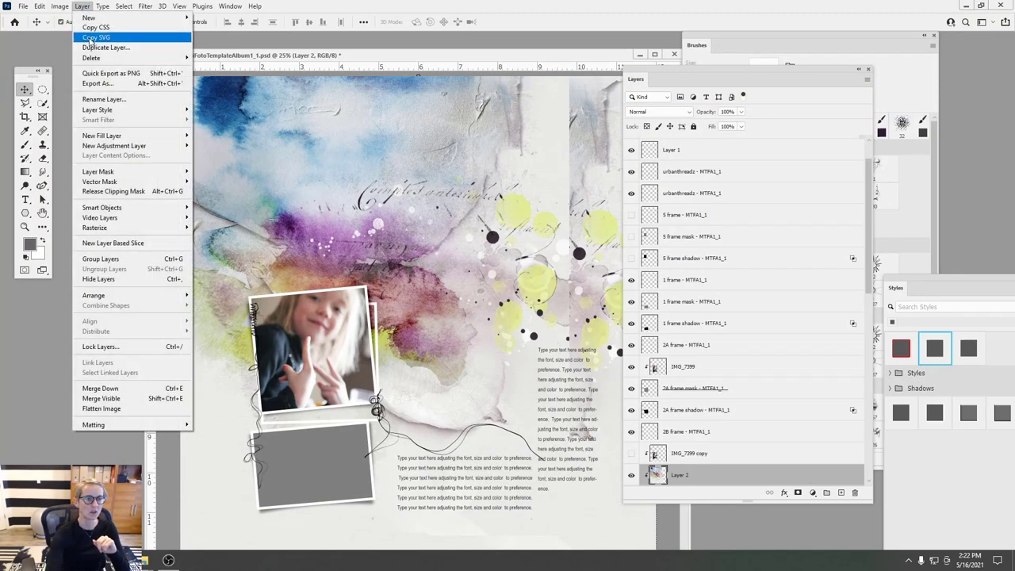
click(153, 189)
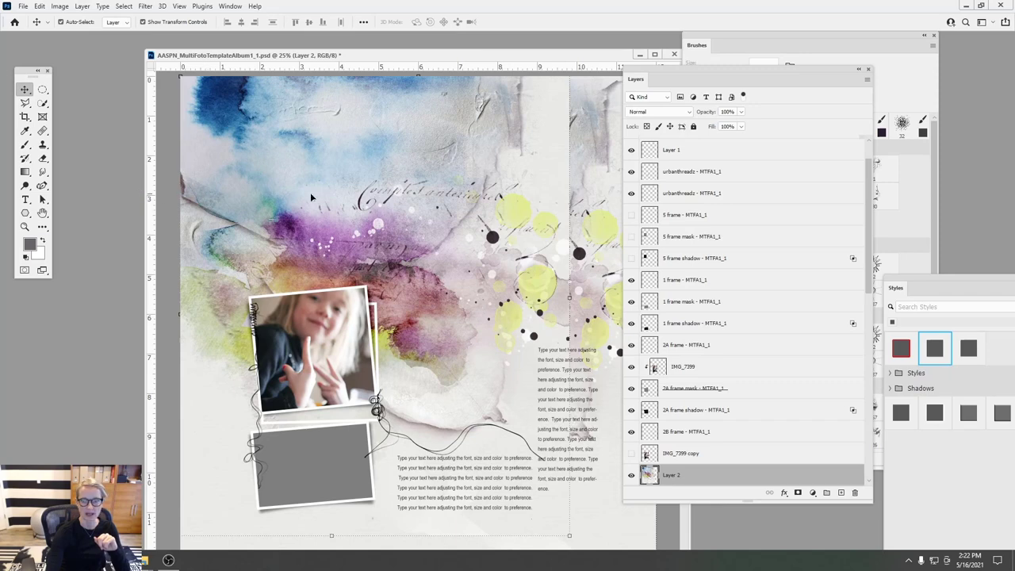
scroll(859, 241, down, 5)
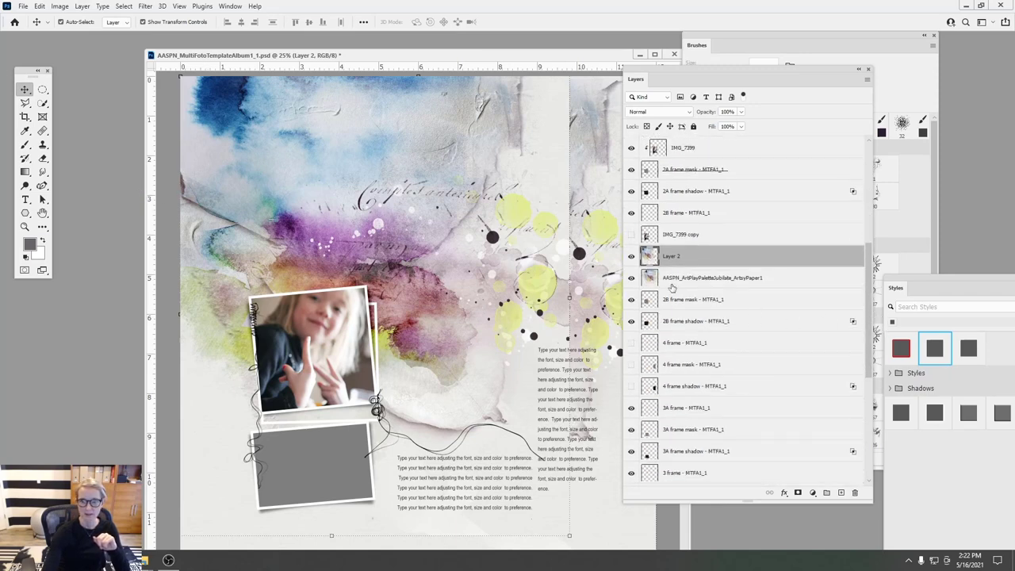
click(652, 279)
drag(664, 257, 664, 481)
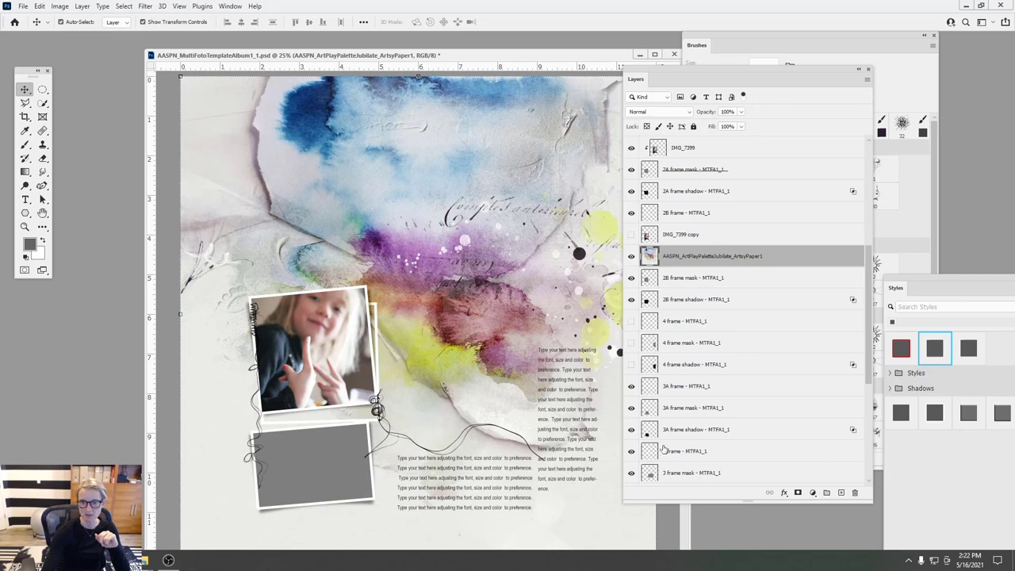
click(82, 6)
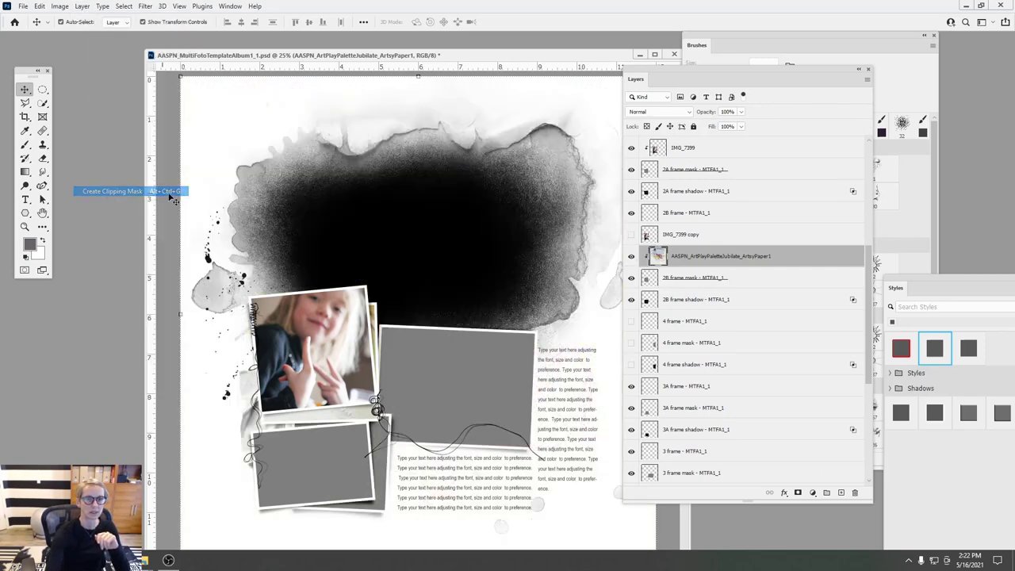
- Clip ArtsyPaper1 to the 2B frame mask and drag it down beneath the top photo
click(103, 190)
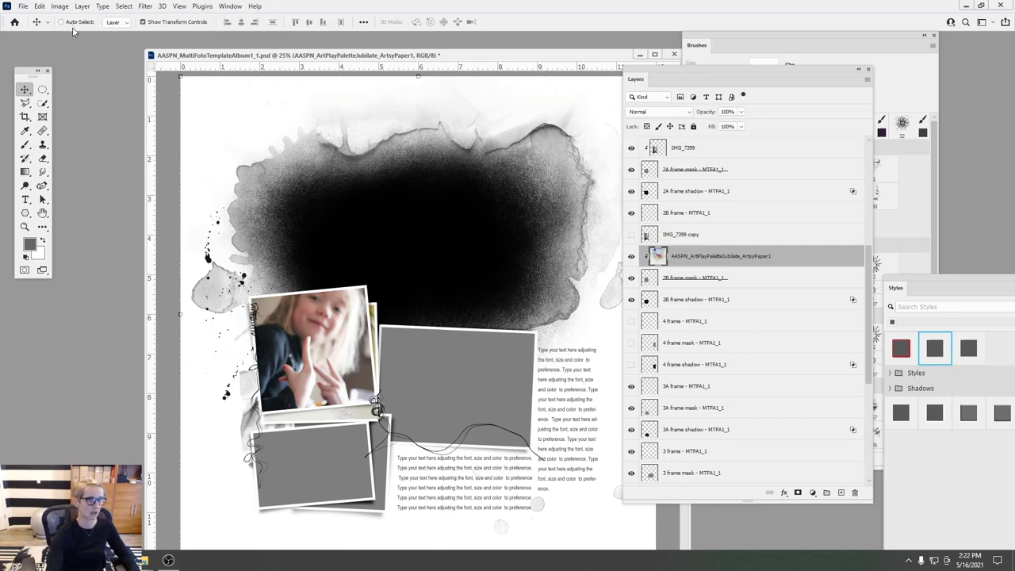
key(ctrl)
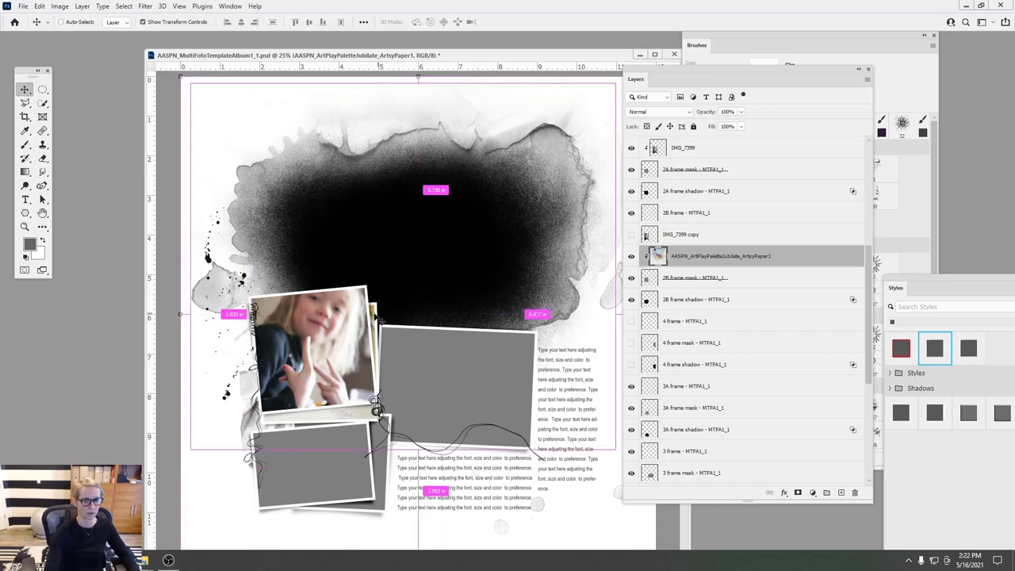
drag(374, 315, 303, 474)
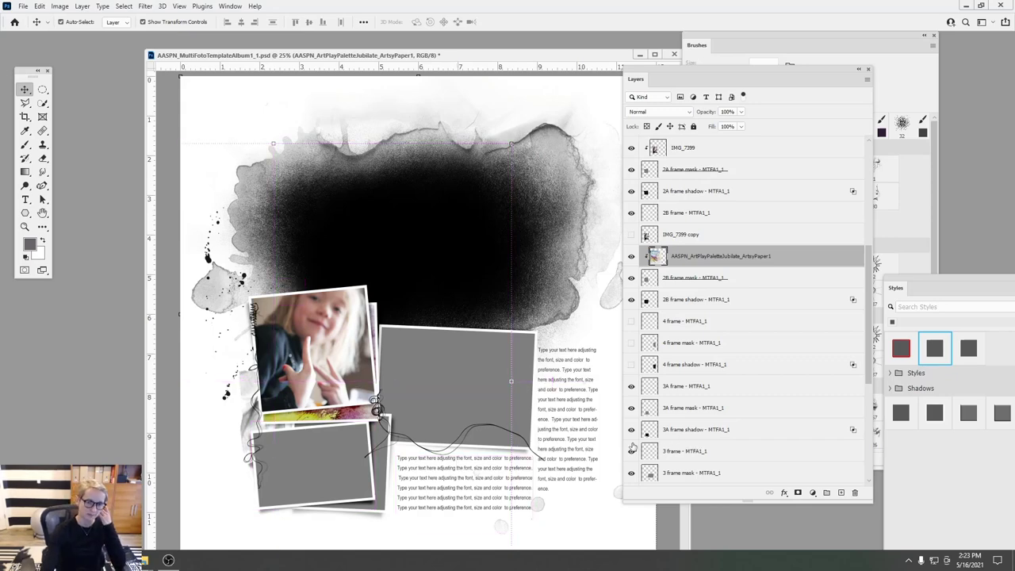
mouse_move(165, 560)
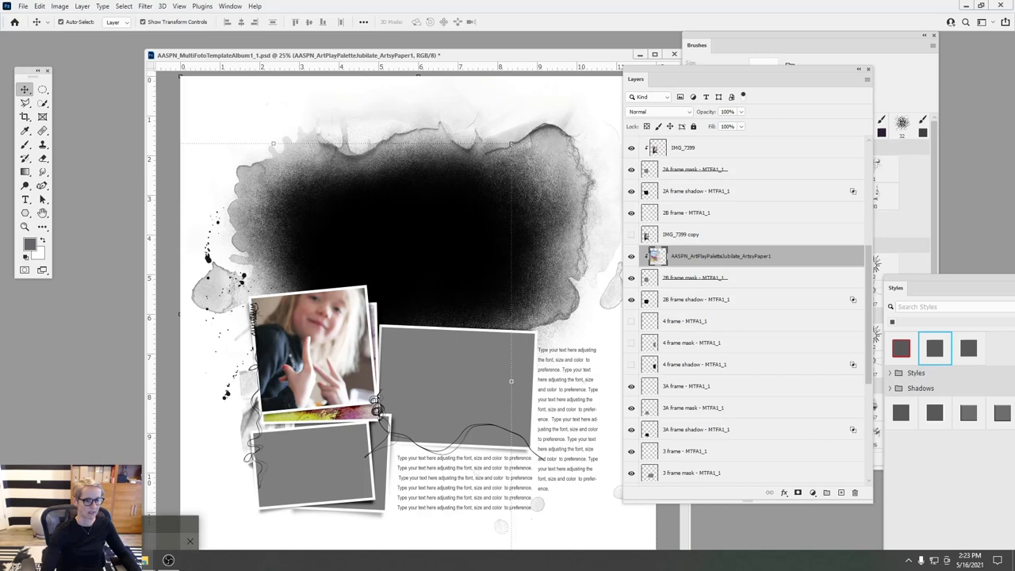
click(143, 560)
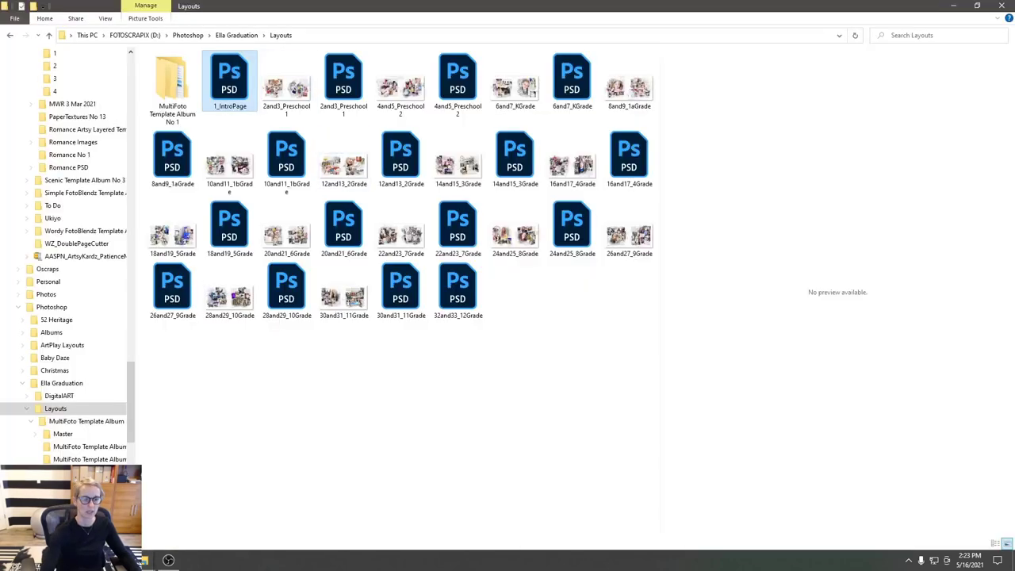
- Open ArtsyKardz Jubilate MultiPack and select the AASPN_6X6ArtsyKardzJubilate_1 card
click(174, 527)
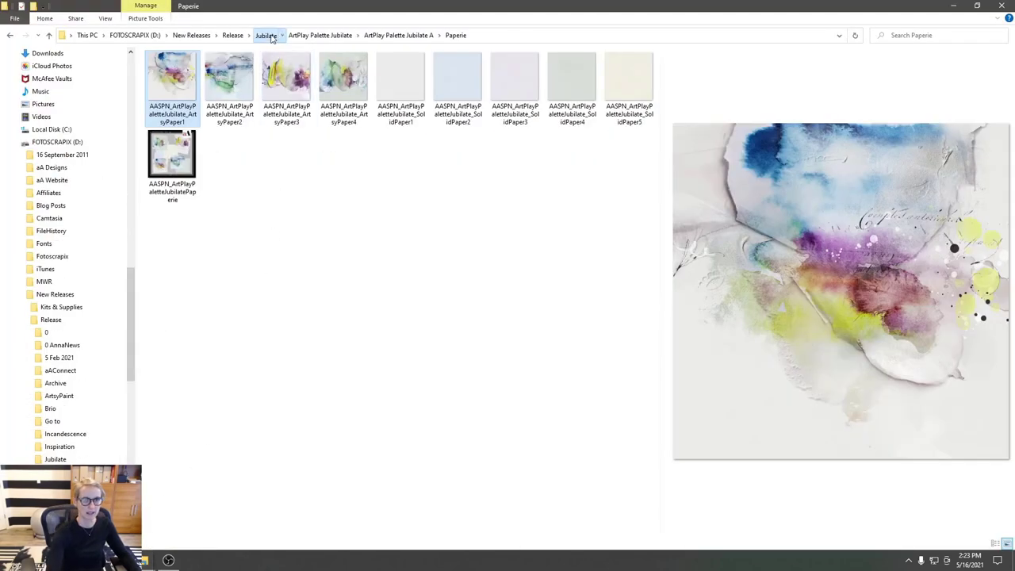
click(267, 35)
double_click(286, 91)
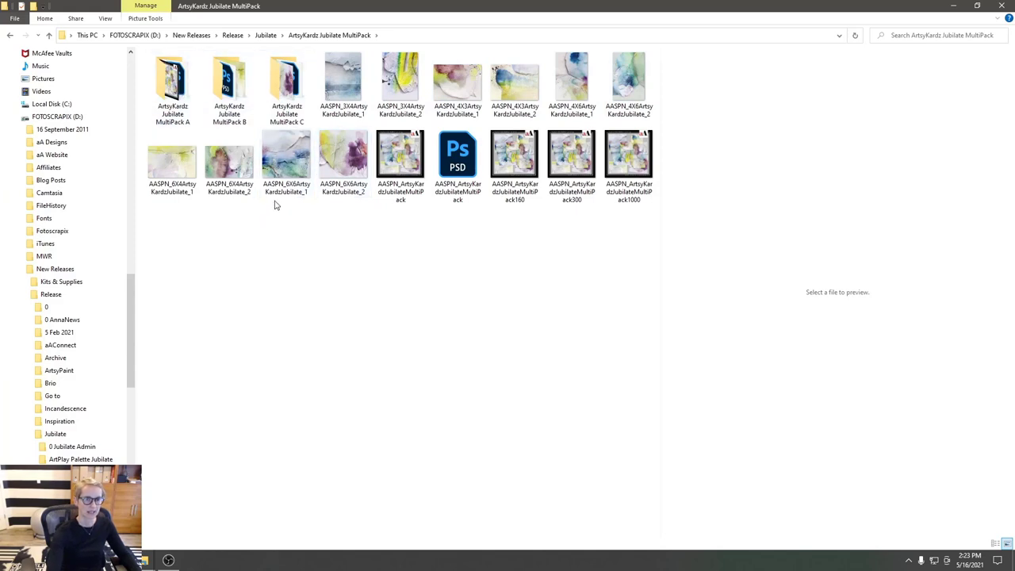
click(300, 160)
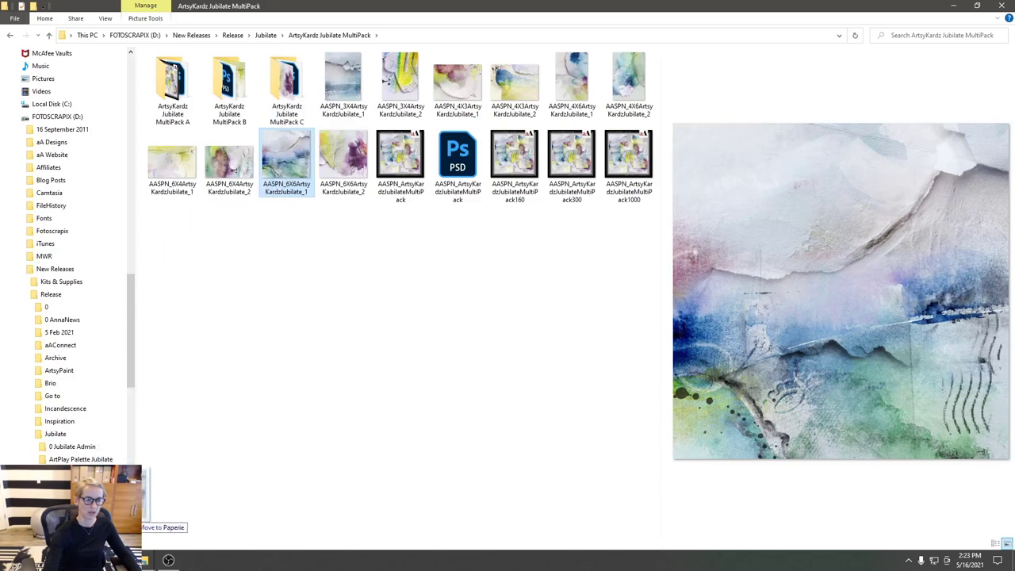
mouse_move(127, 560)
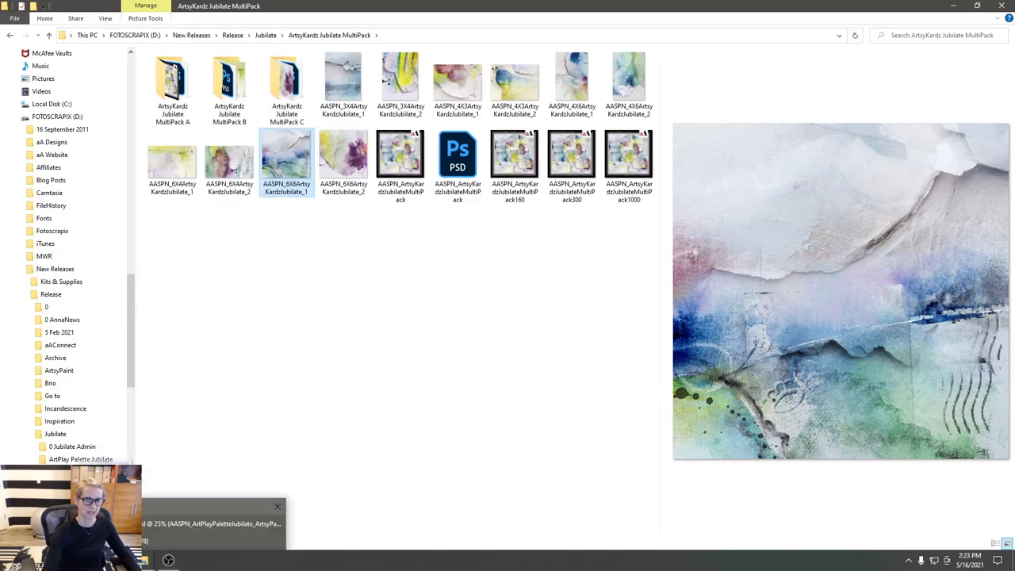
click(215, 523)
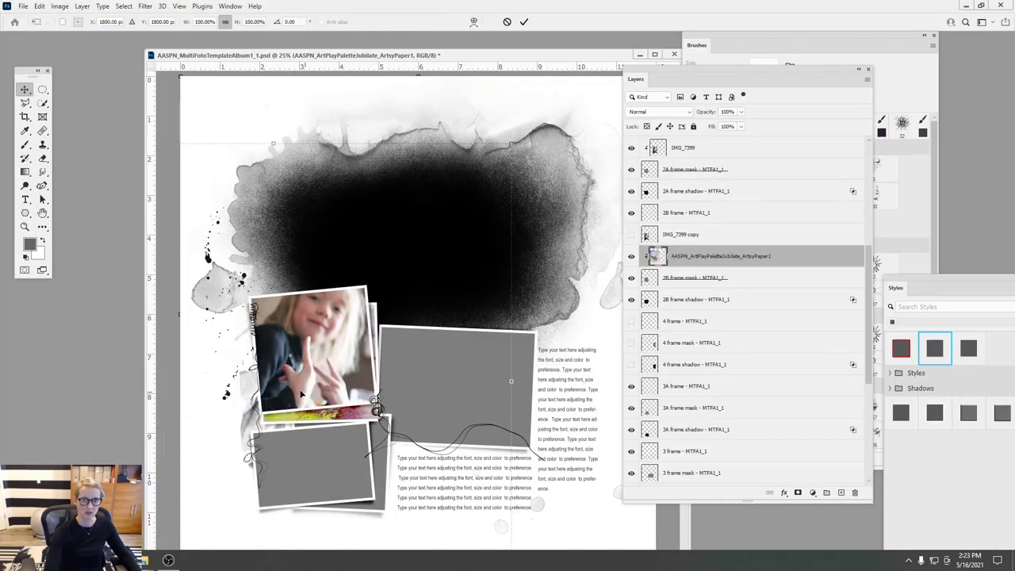
- Place the 6X6 Jubilate card and clip it to the paper layer below
drag(304, 394, 308, 379)
drag(442, 248, 354, 310)
click(523, 22)
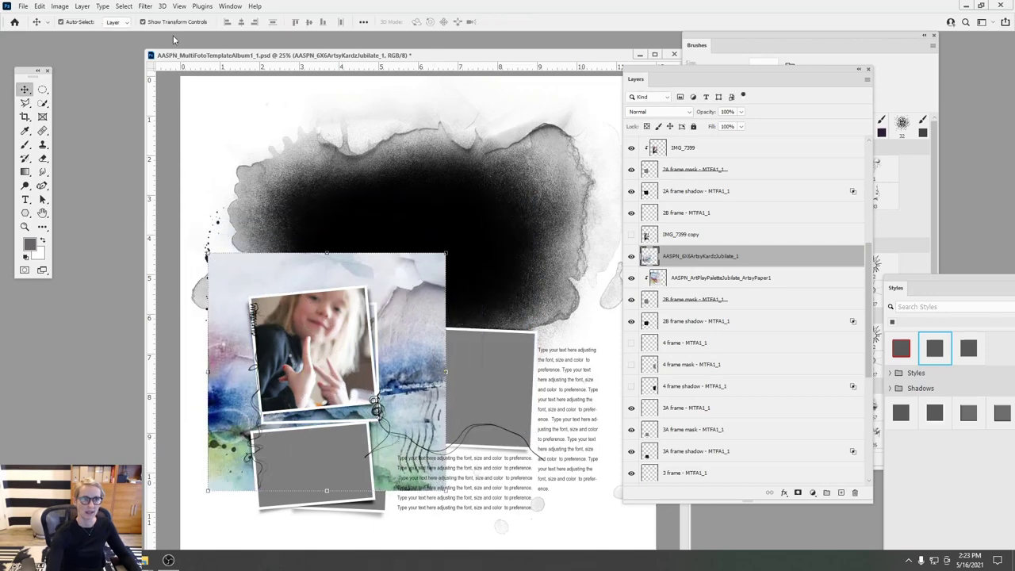
click(83, 6)
click(111, 188)
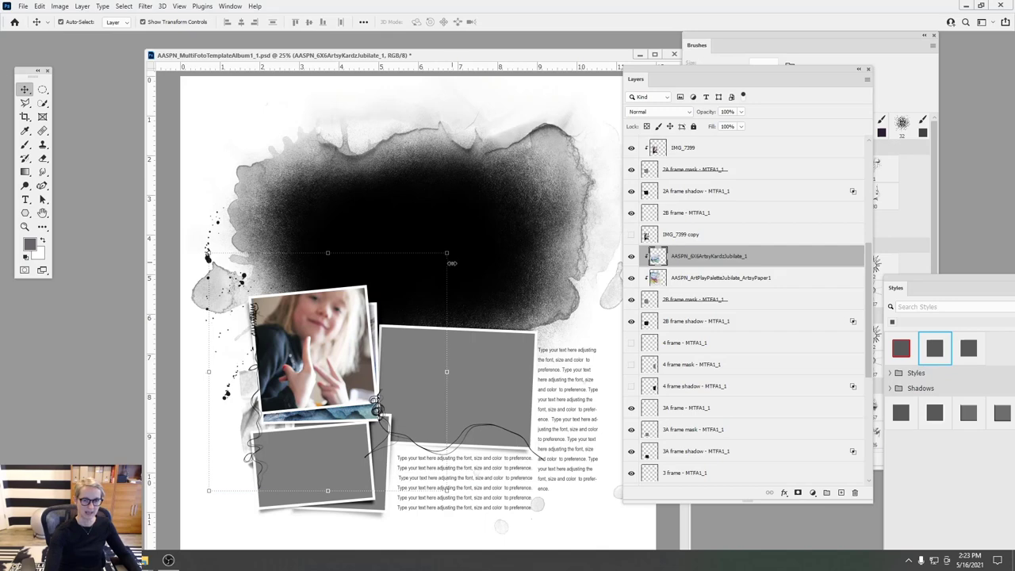
- Rotate the card about 2.8°, move it left and down, and commit
drag(456, 247, 442, 271)
drag(354, 338, 302, 355)
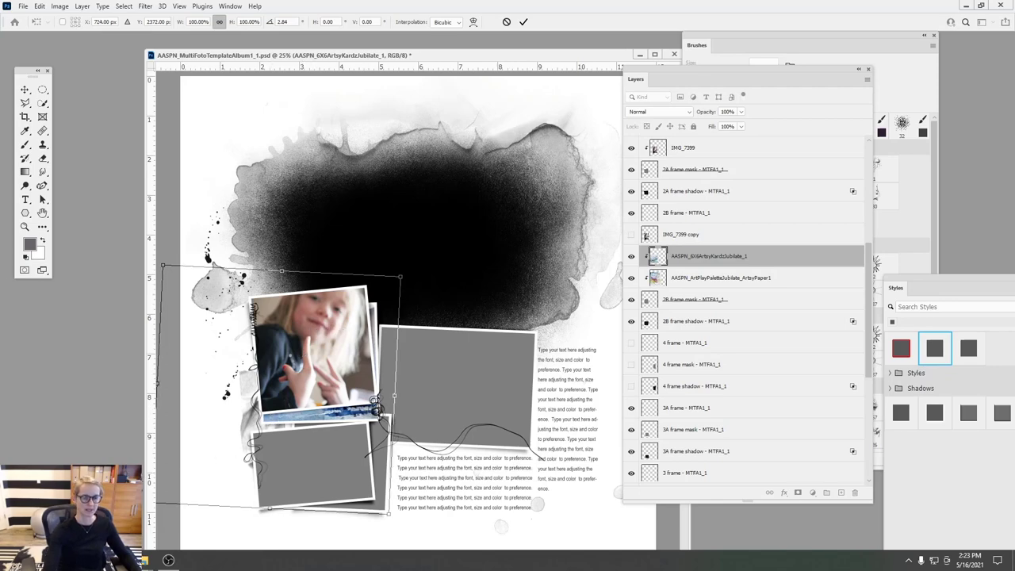
click(523, 21)
mouse_move(144, 560)
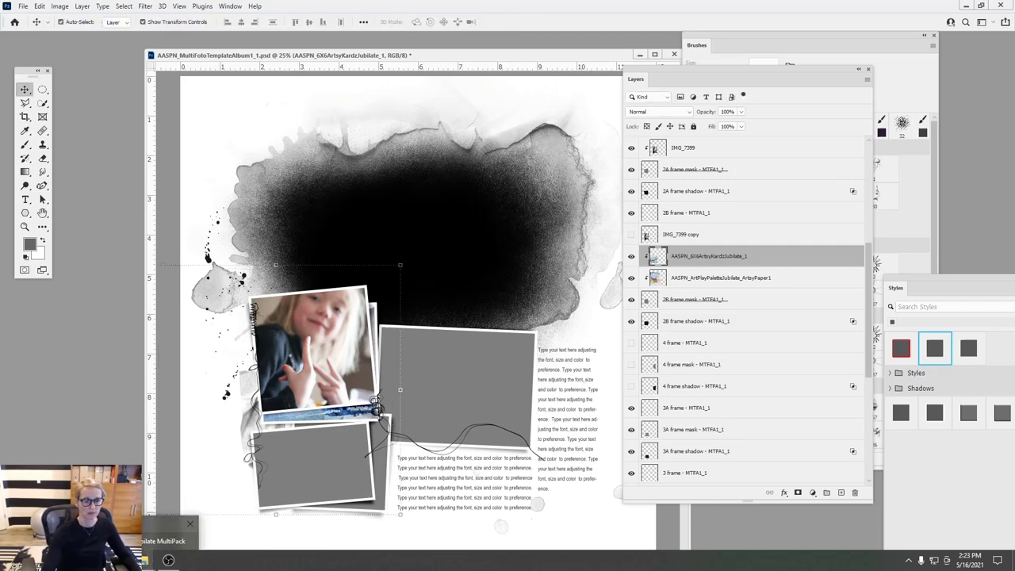
click(168, 533)
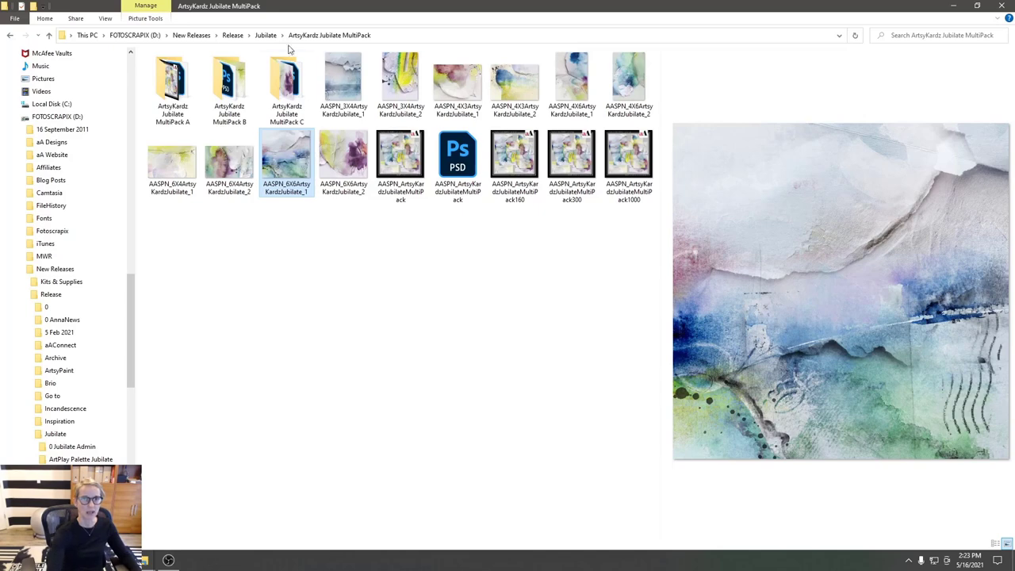
- Browse to ArtPlay Palette Jubilate A > Paperie and drag SolidPaper3 into the Photoshop document
click(267, 36)
double_click(229, 85)
click(196, 71)
double_click(195, 72)
double_click(182, 91)
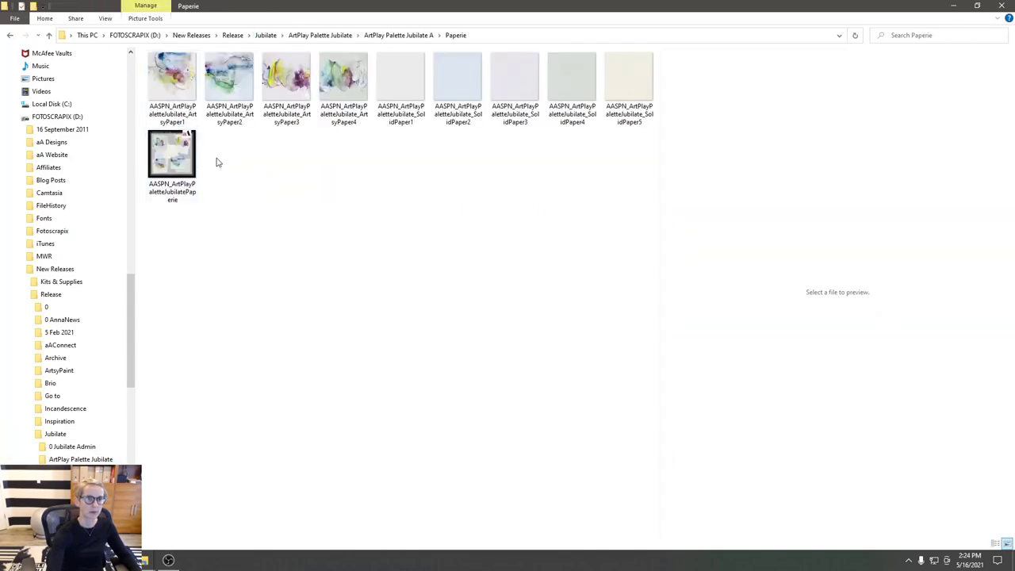
click(462, 89)
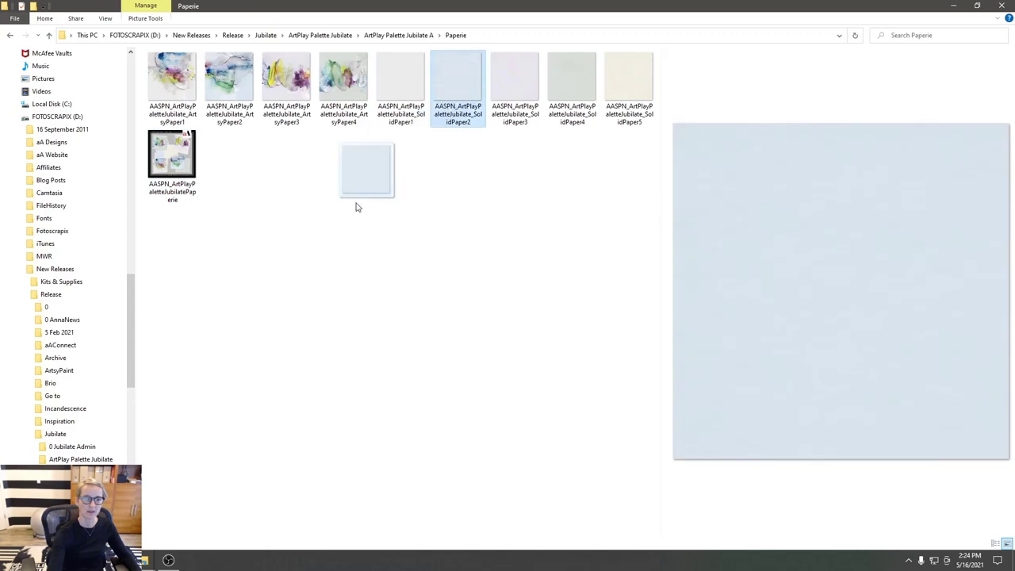
drag(145, 556, 279, 394)
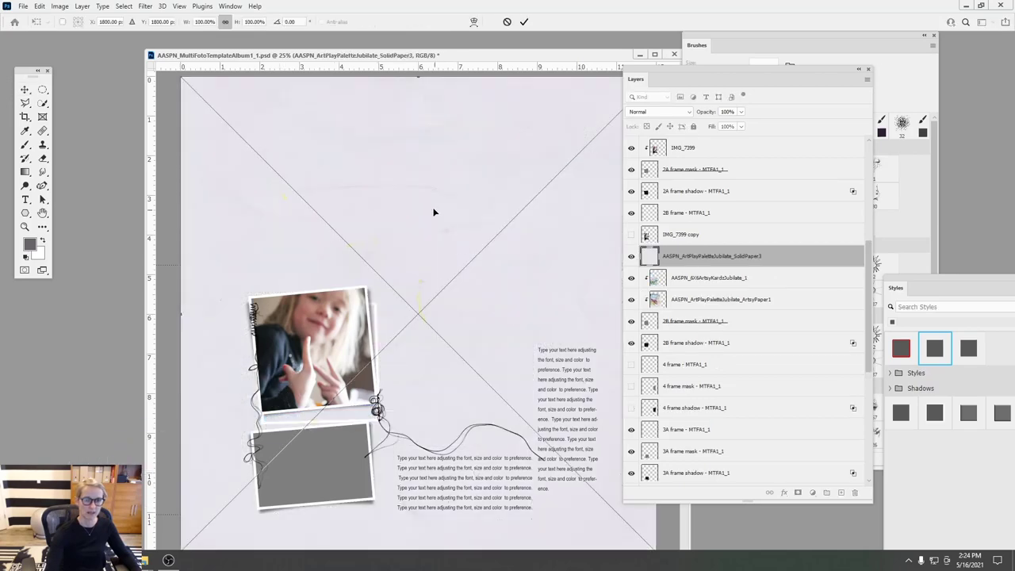
- Commit SolidPaper3 and clip it to the layers below
click(523, 22)
click(82, 6)
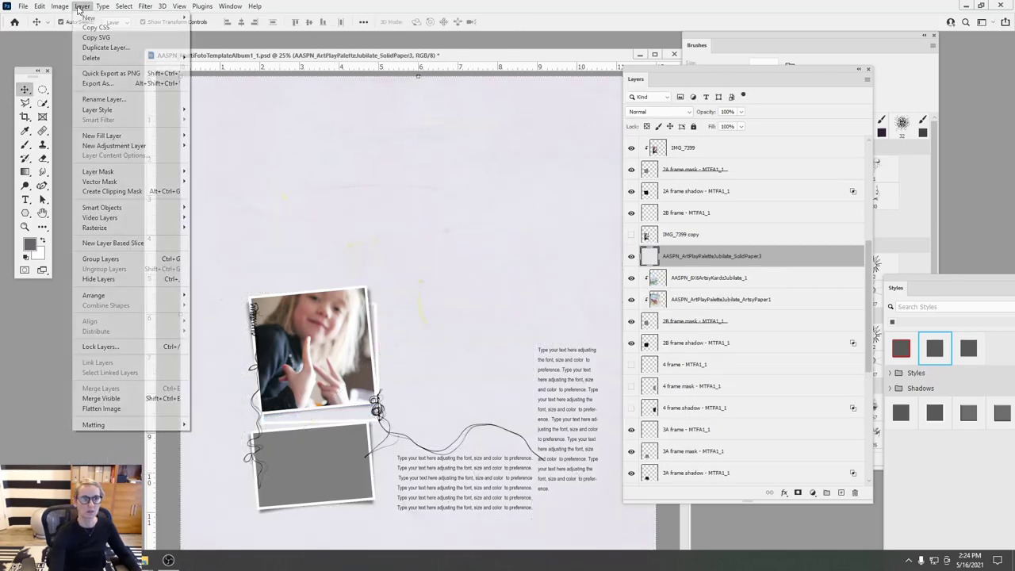
click(119, 192)
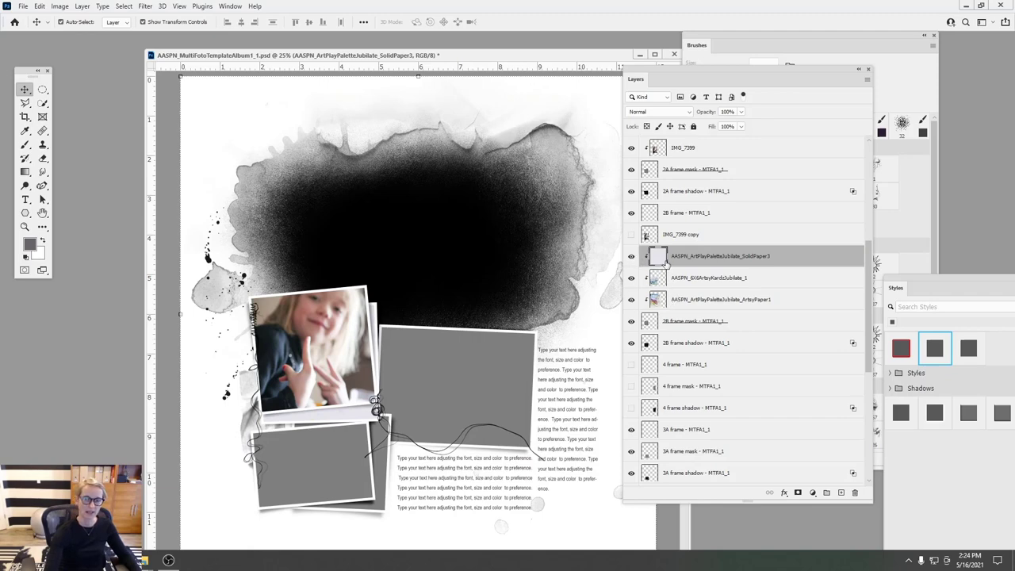
- Toggle SolidPaper3's visibility to compare, ending with it and the 6X6 card visible
click(632, 256)
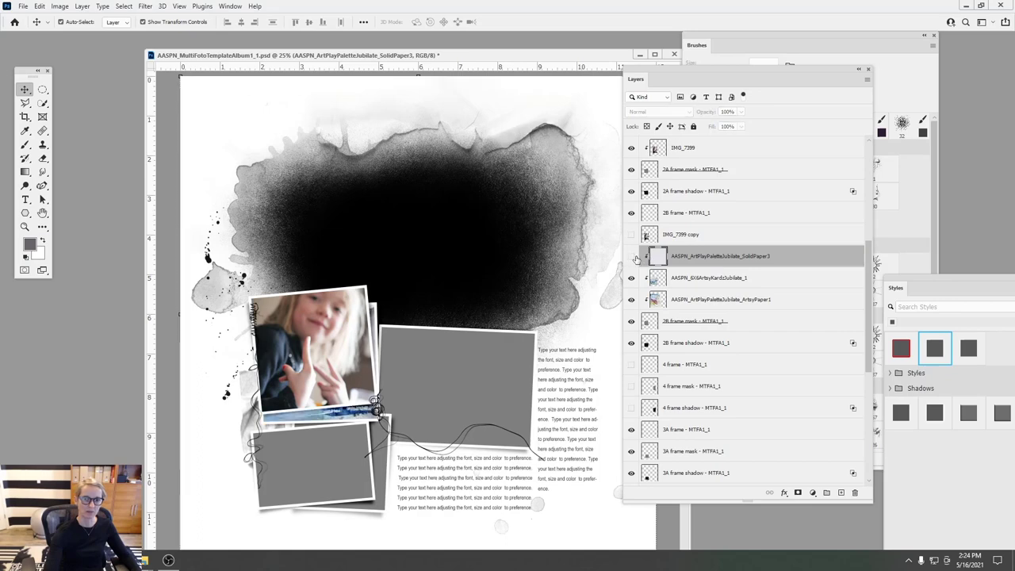
click(632, 256)
click(632, 258)
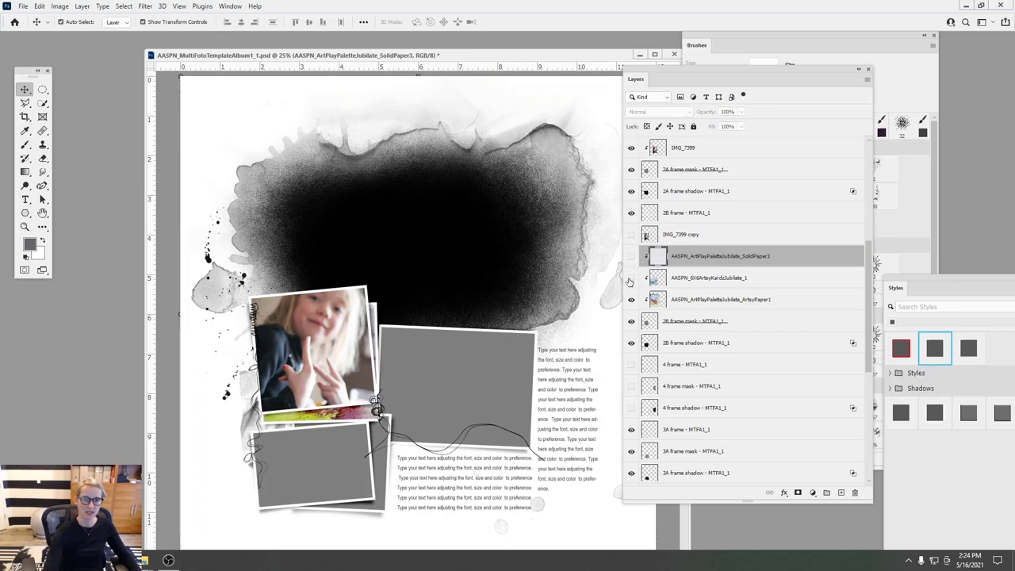
click(631, 280)
click(631, 257)
click(631, 257)
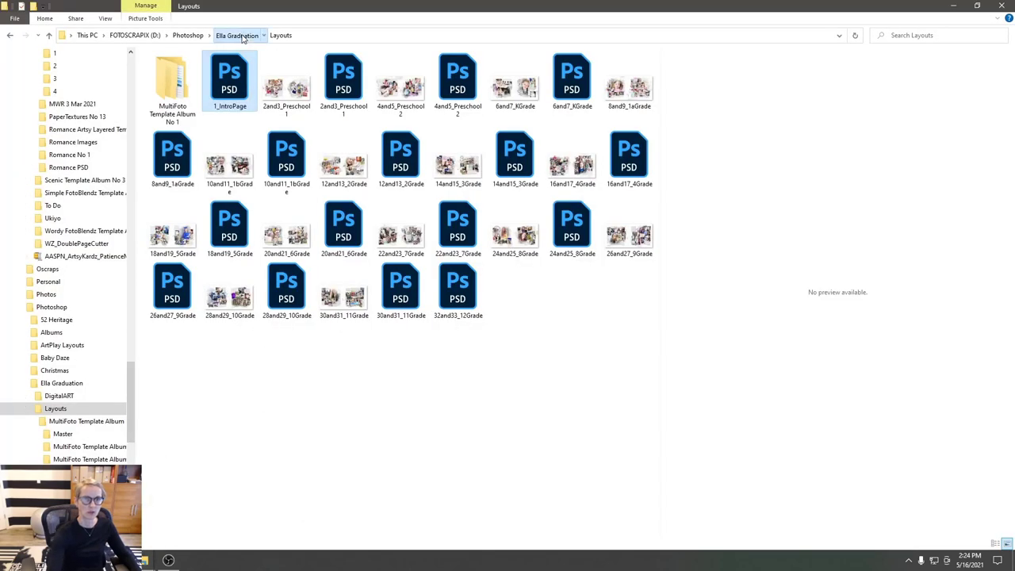
- Browse to ArtPlay Palette Jubilate B > Transfers and Overlays and drag PaperOverlay1 into Photoshop
click(238, 35)
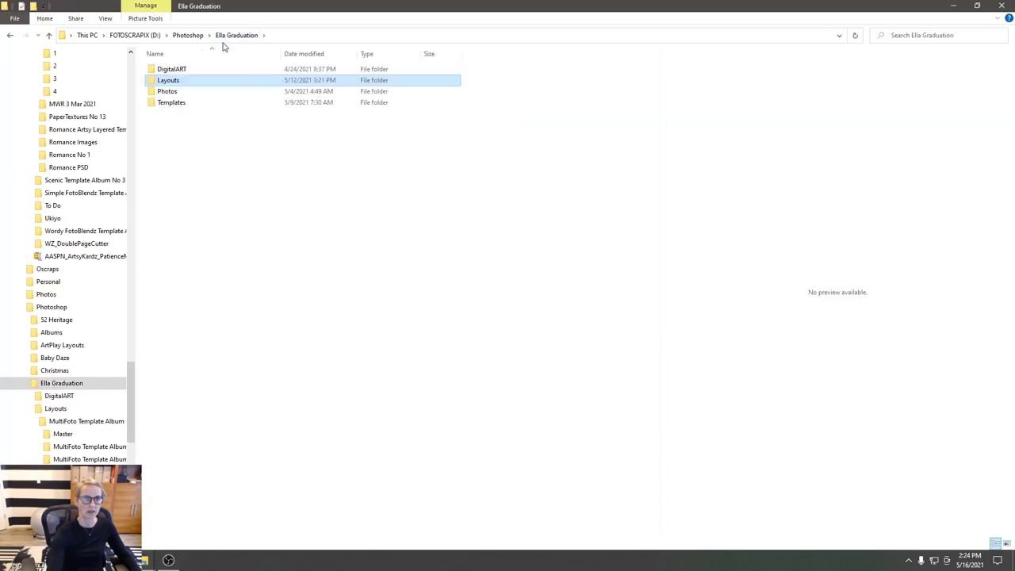
mouse_move(145, 555)
click(170, 529)
click(352, 35)
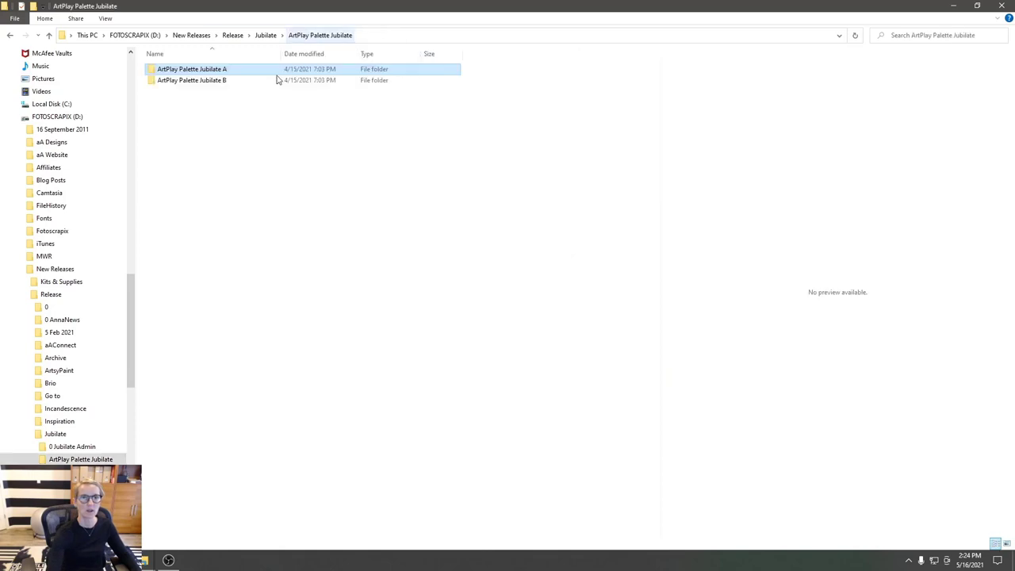
double_click(204, 80)
double_click(183, 71)
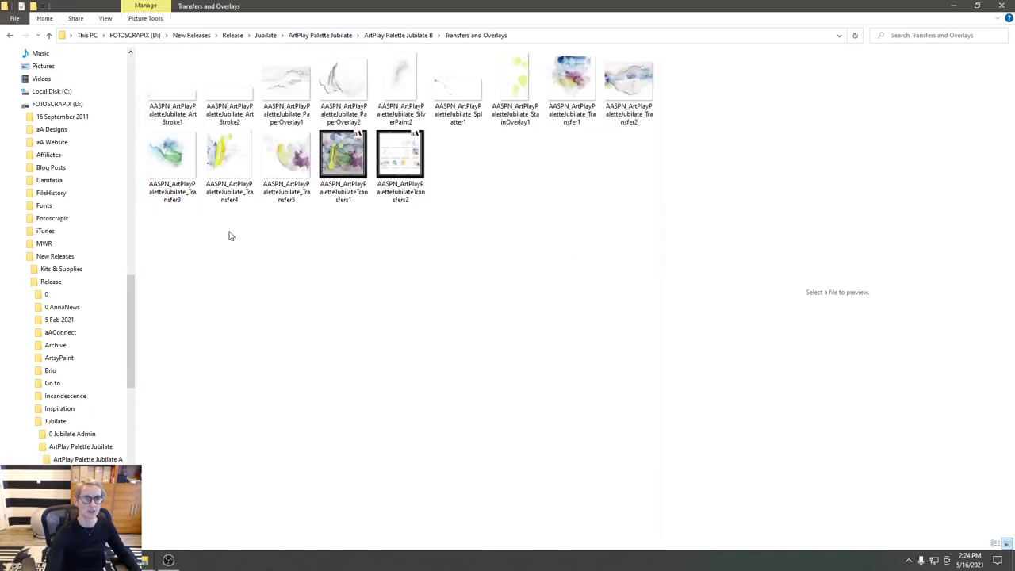
click(295, 84)
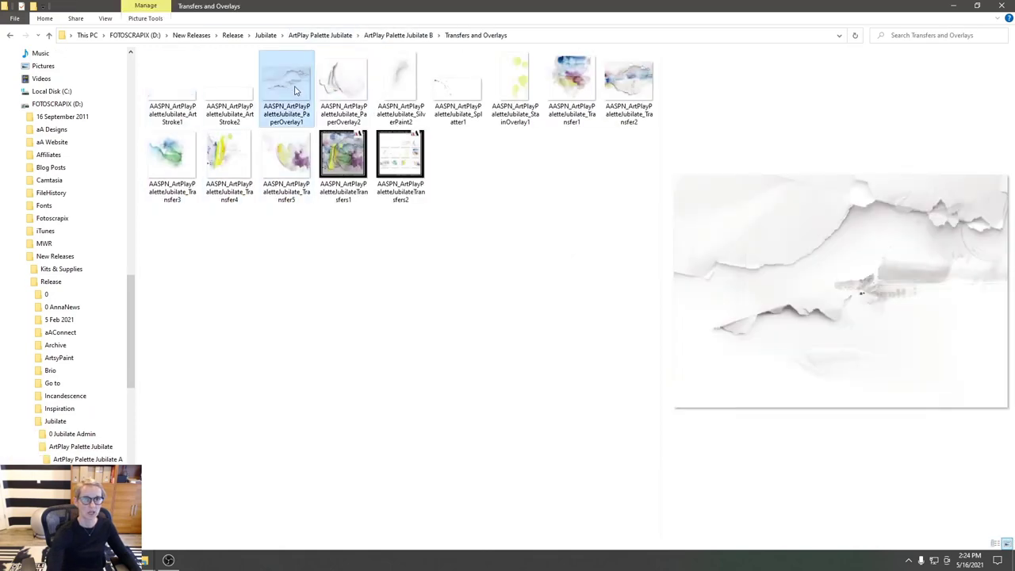
drag(309, 86, 365, 333)
- Move PaperOverlay1 over the frames, scale it down, tilt it about 7.85°, and commit
drag(423, 228, 430, 296)
mouse_move(382, 203)
mouse_down()
mouse_move(421, 199)
mouse_move(400, 199)
mouse_up()
drag(205, 196, 456, 247)
drag(443, 310, 447, 317)
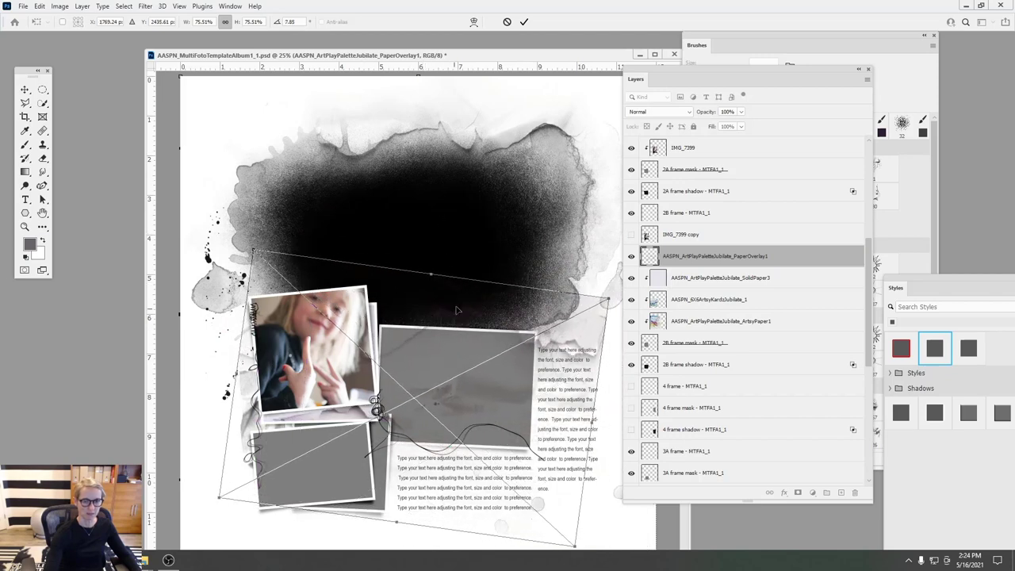
key(Return)
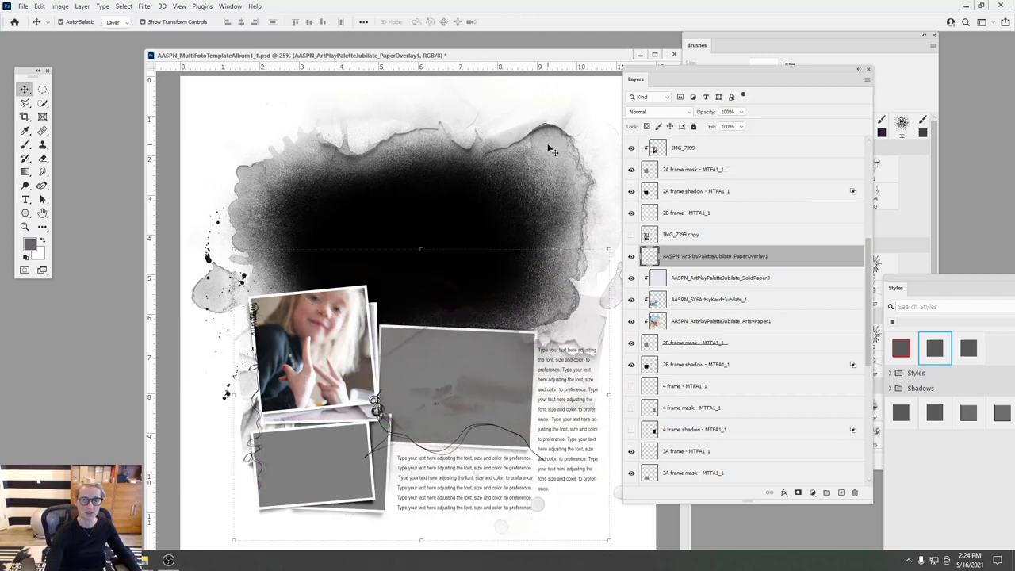
- Clip PaperOverlay1 to the layers below, set it to Color Burn, and duplicate it
click(83, 10)
click(111, 194)
click(658, 112)
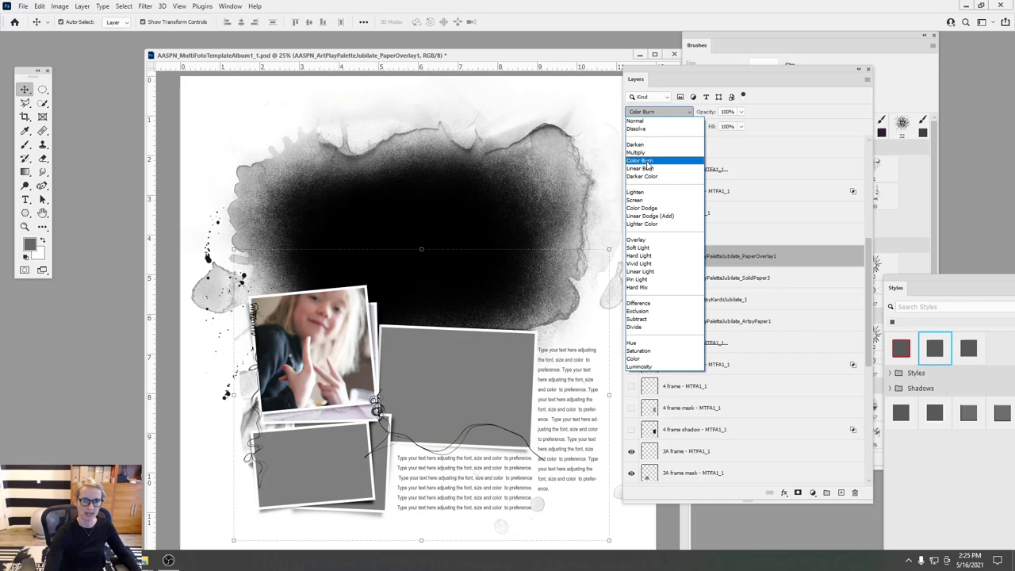
click(648, 162)
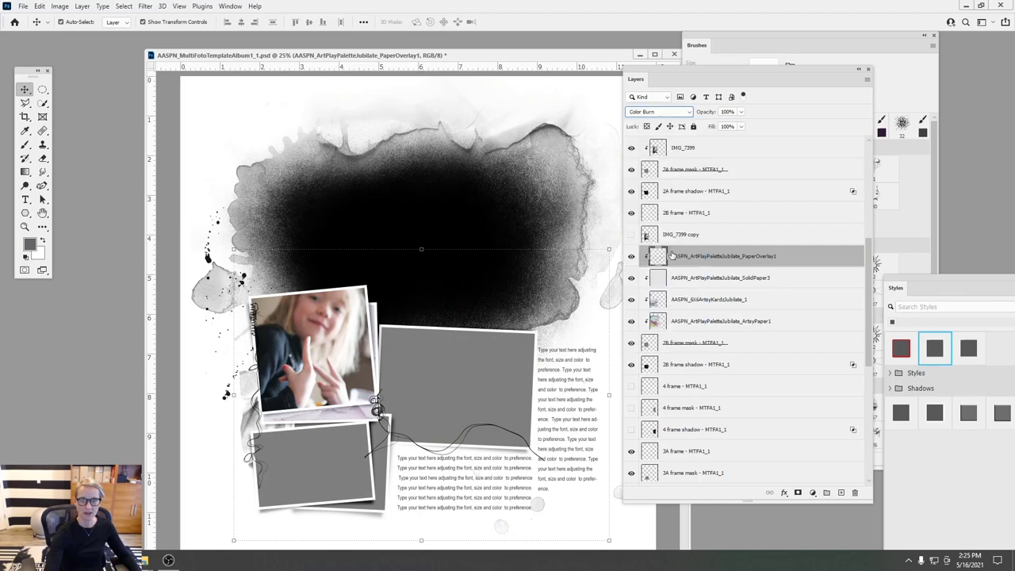
mouse_move(672, 256)
mouse_down()
mouse_move(753, 317)
mouse_move(824, 484)
mouse_up()
drag(824, 484, 839, 493)
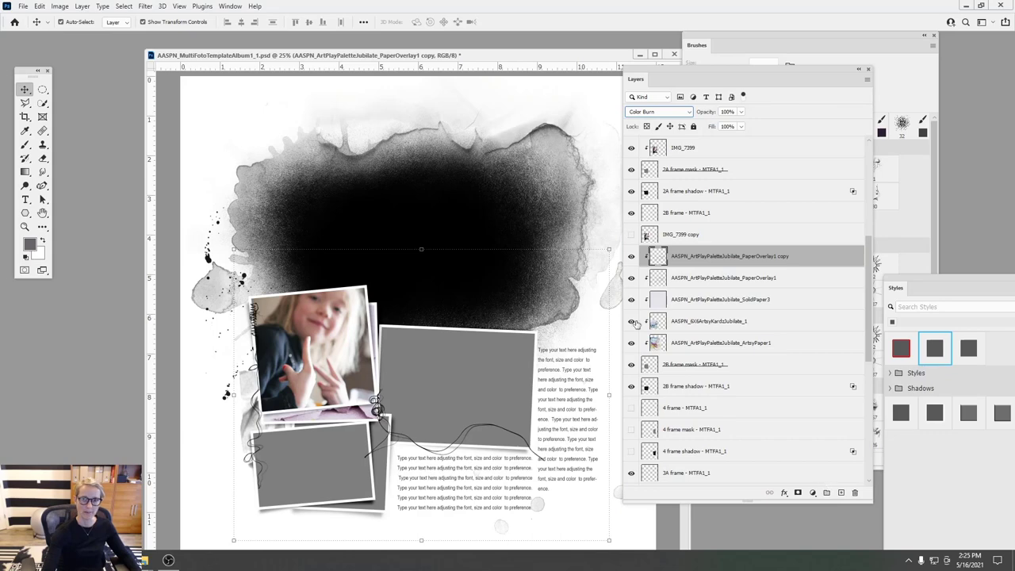
click(667, 279)
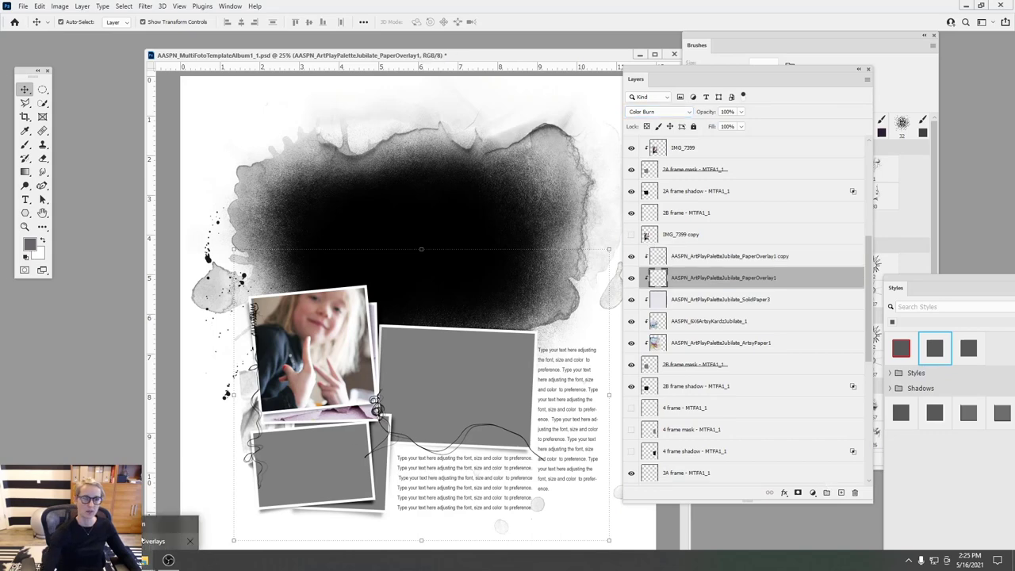
- Bring SilverPaint2 from the kit folder in as a new layer over the frames
key(alt+Tab)
click(402, 89)
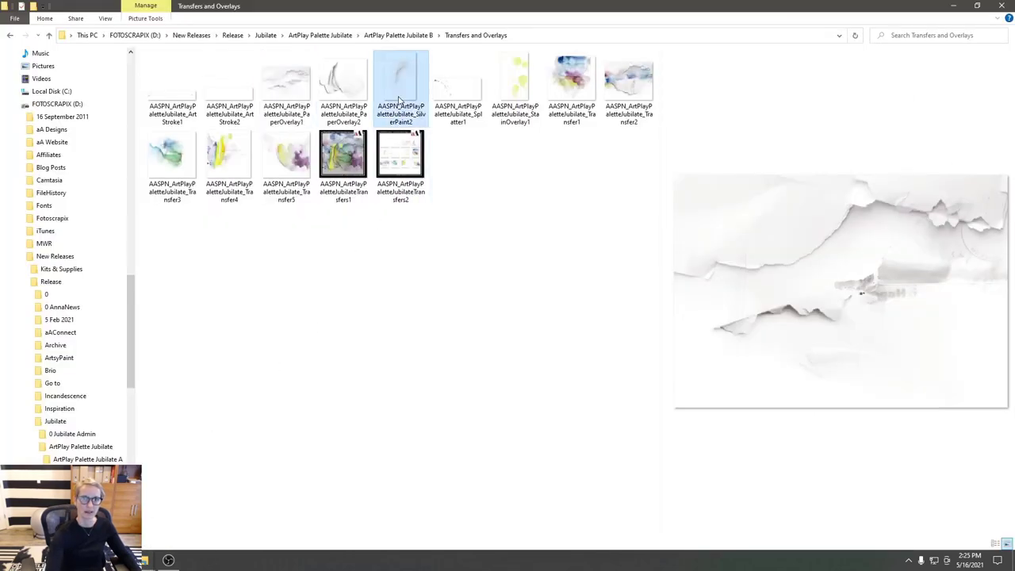
mouse_move(168, 560)
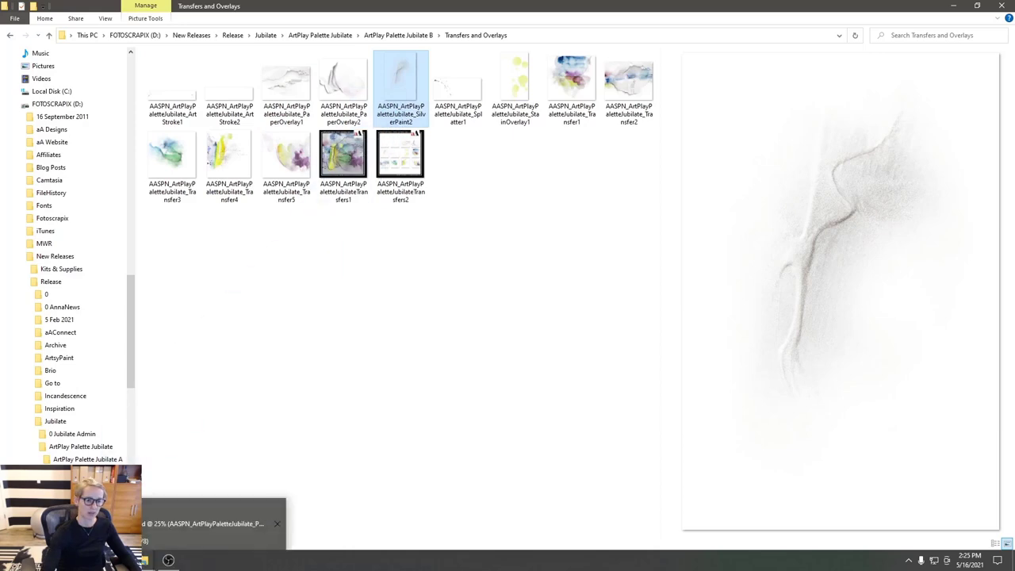
drag(168, 560, 357, 340)
drag(413, 293, 370, 355)
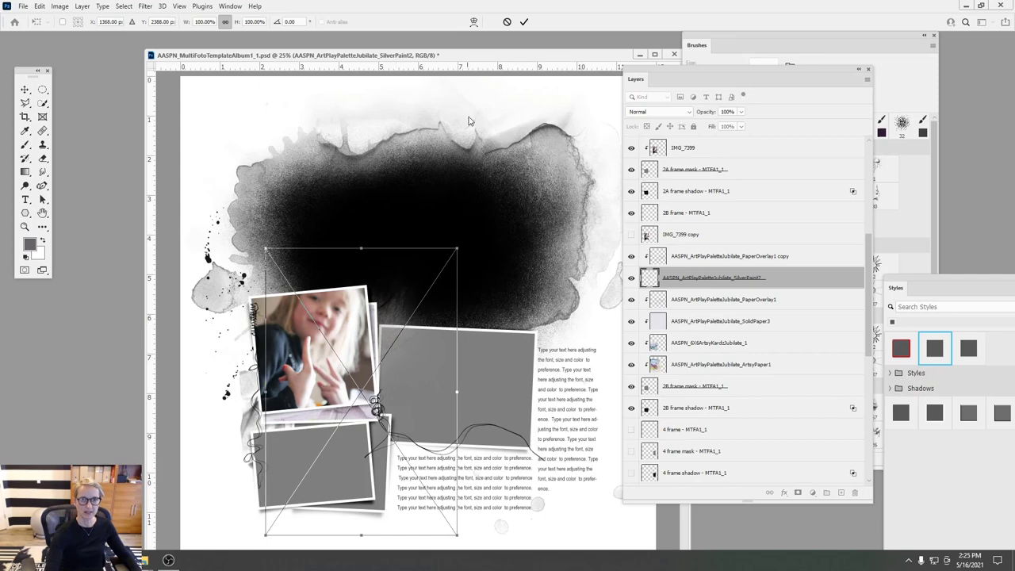
- Rotate SilverPaint2 about 73.6°, scale it to 67.65% over the lower frames, and commit
drag(448, 225, 545, 357)
drag(426, 365, 418, 448)
drag(448, 373, 462, 395)
drag(448, 308, 341, 353)
drag(340, 351, 341, 368)
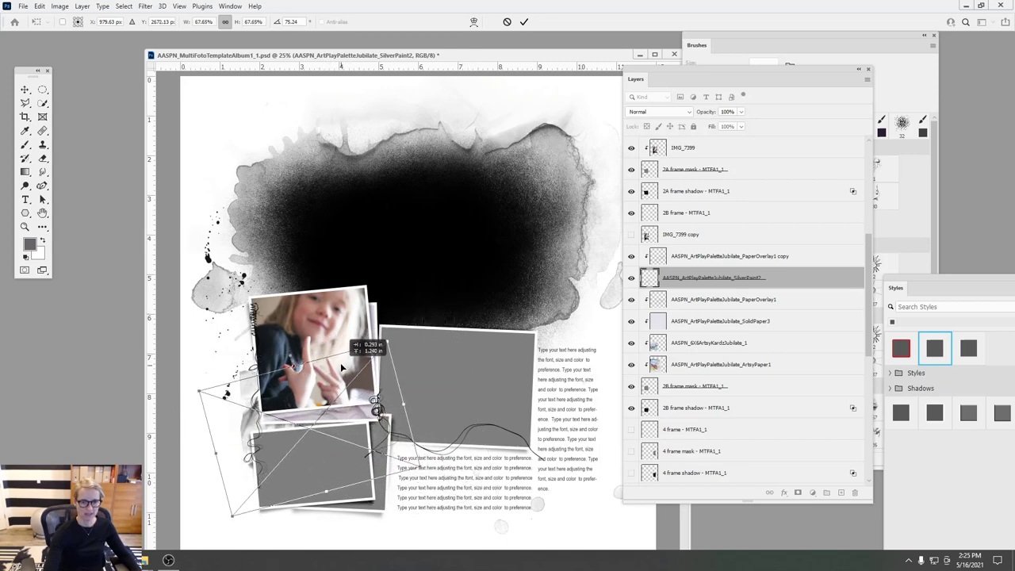
click(523, 22)
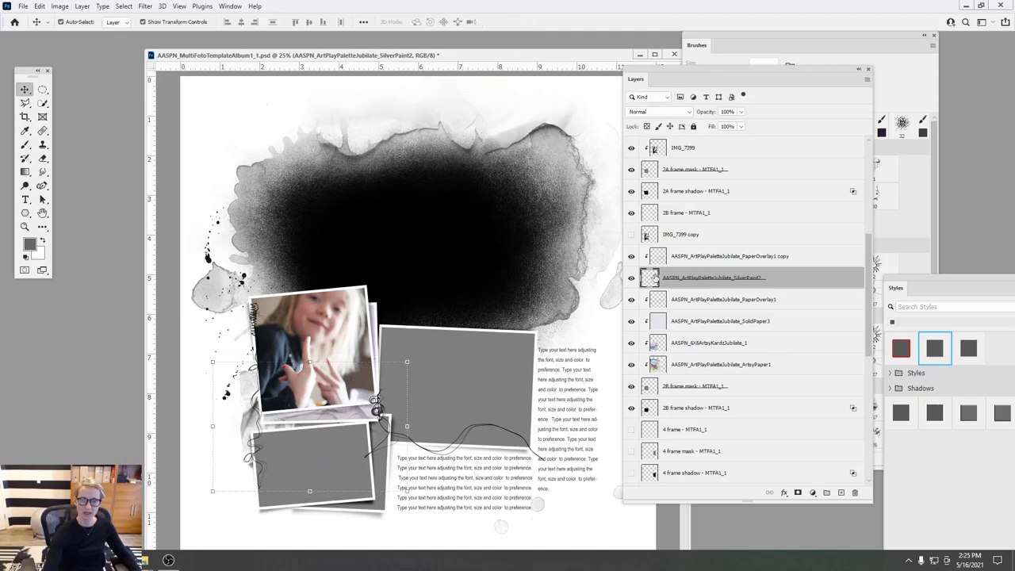
- Move SilverPaint2 above the PaperOverlay1 copy and clip both textures to the layers below
drag(655, 280, 672, 245)
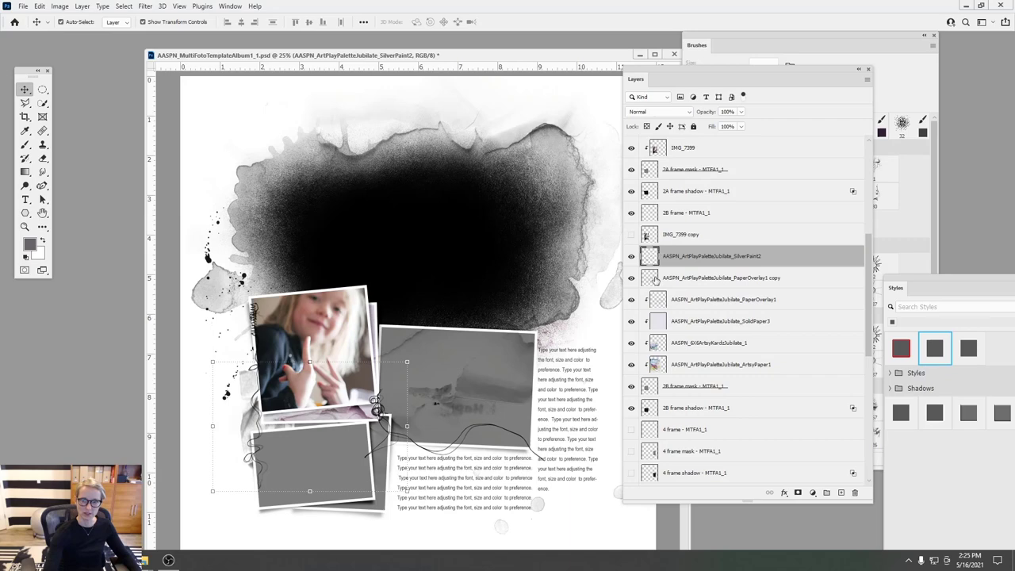
click(651, 275)
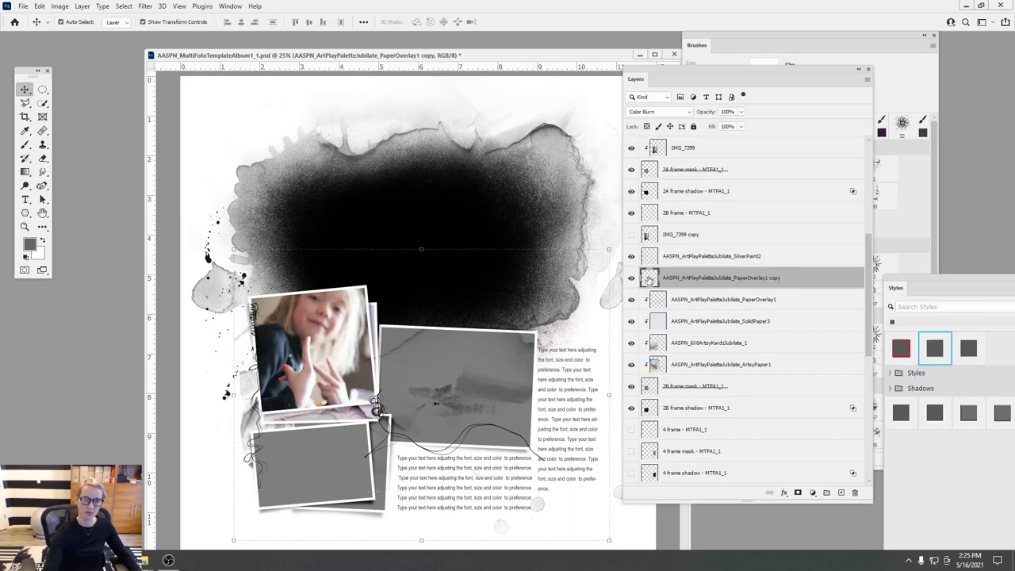
shift+click(672, 256)
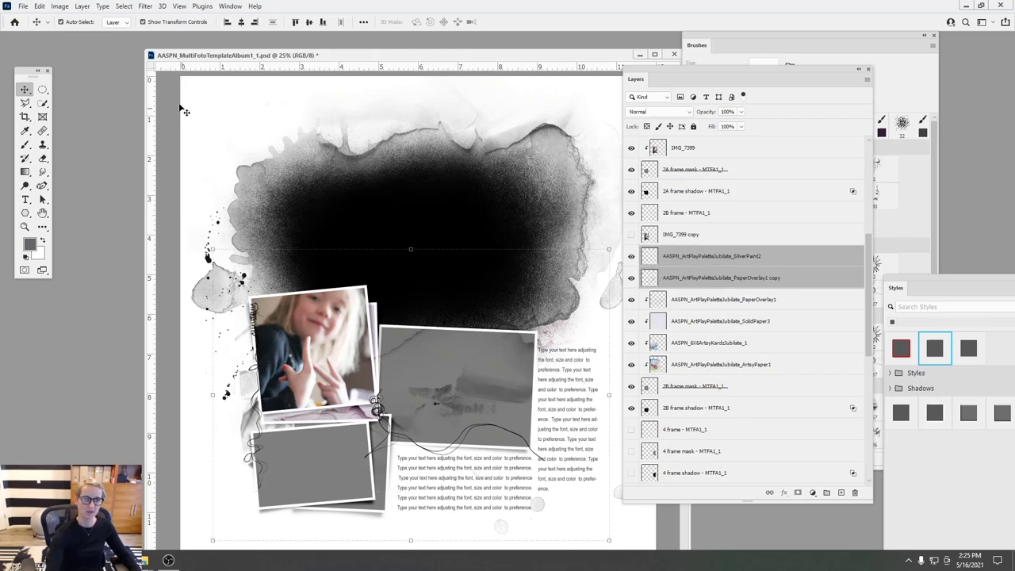
click(85, 6)
click(111, 193)
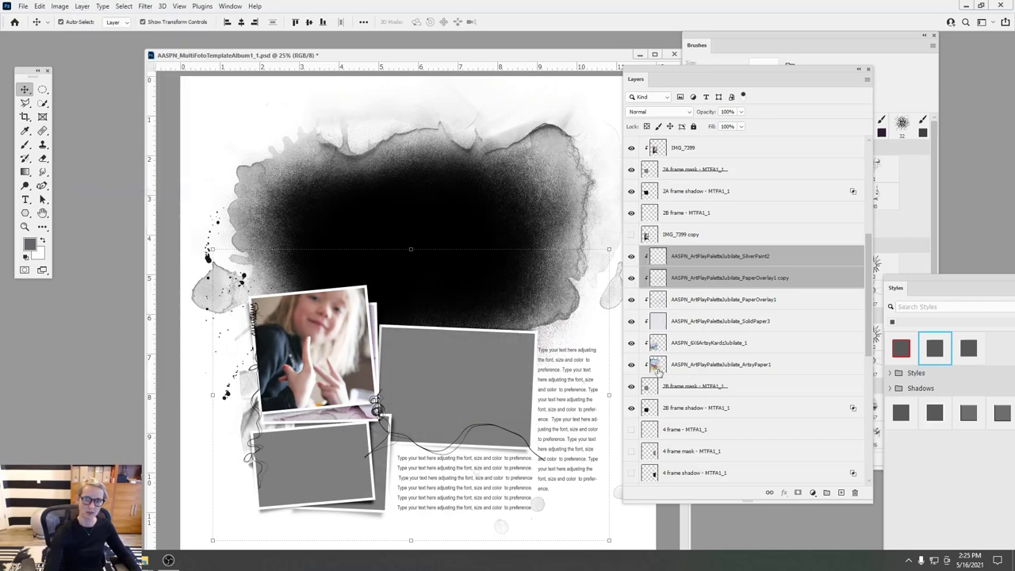
- Duplicate SilverPaint2 and nudge both silver paint layers slightly upward
click(666, 261)
drag(667, 262, 841, 492)
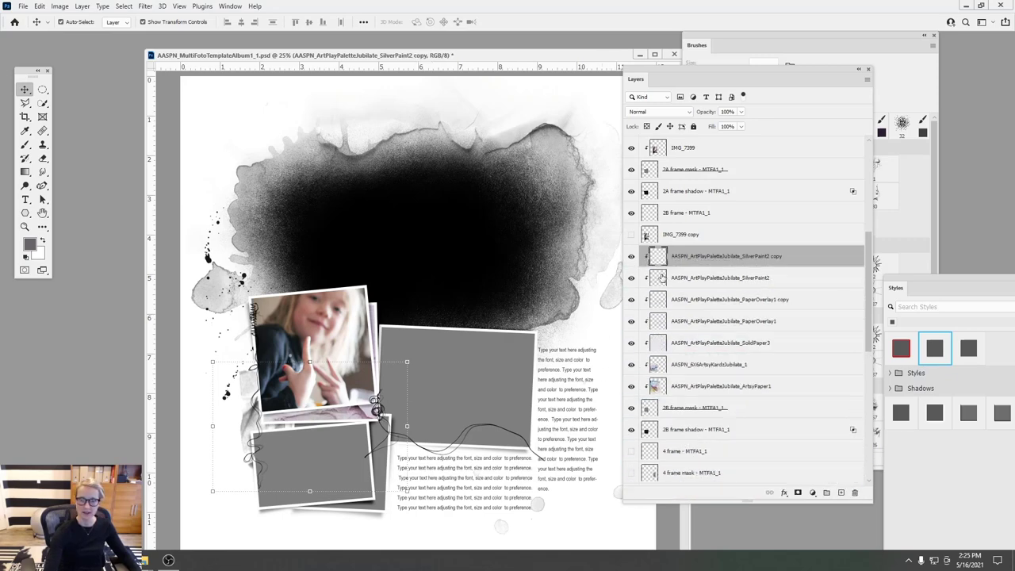
shift+click(650, 280)
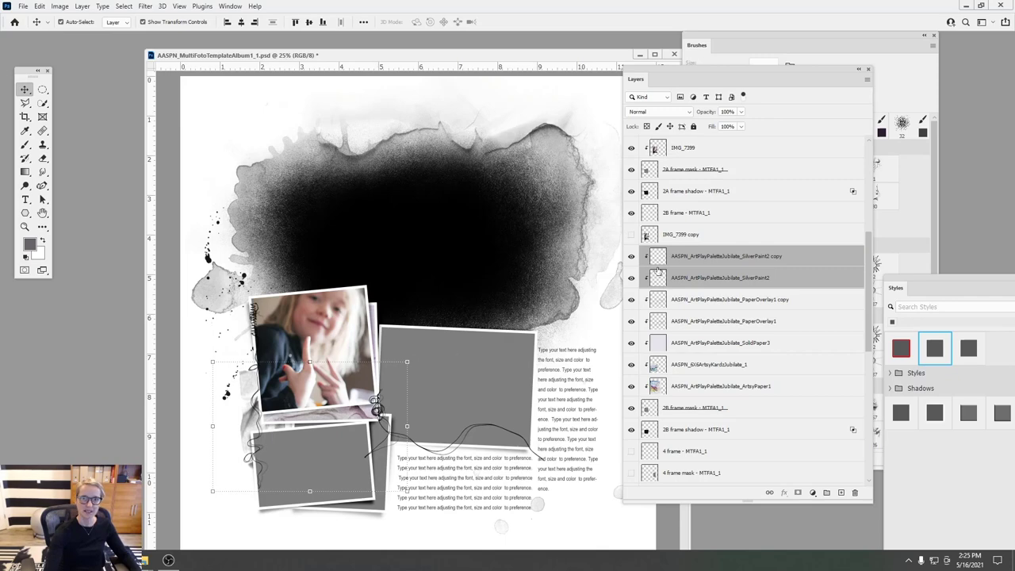
drag(355, 416, 355, 410)
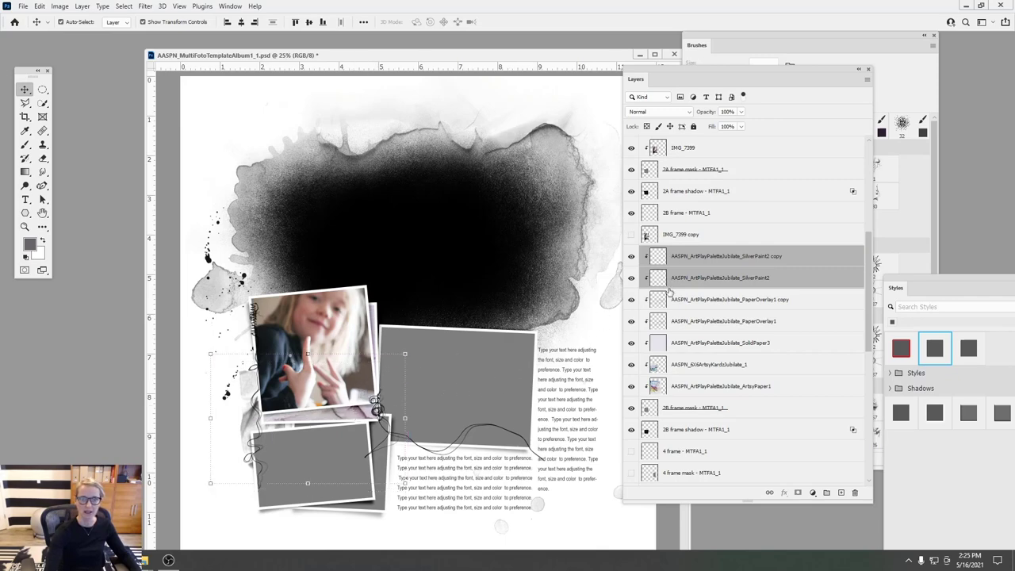
click(690, 257)
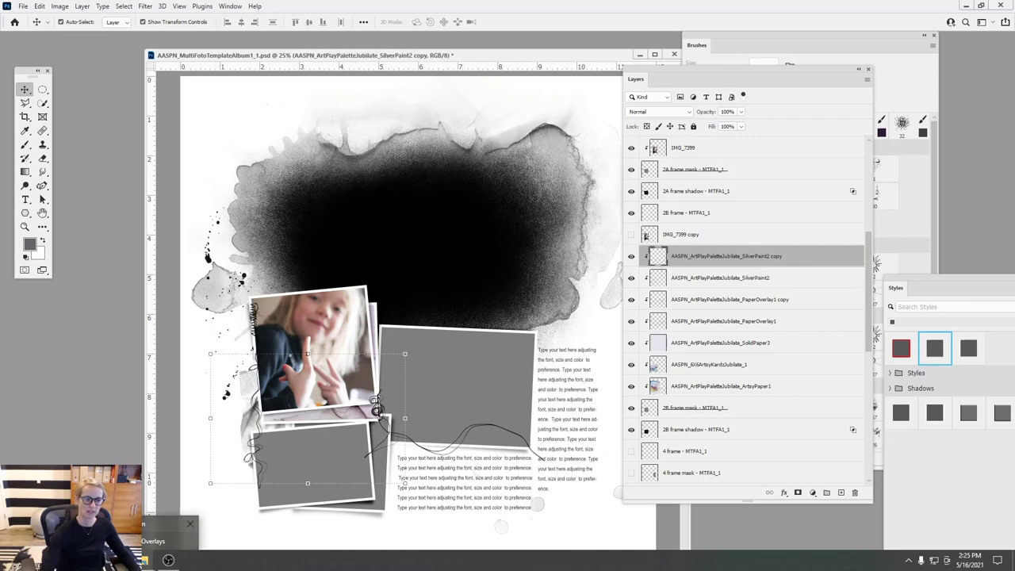
key(alt+Tab)
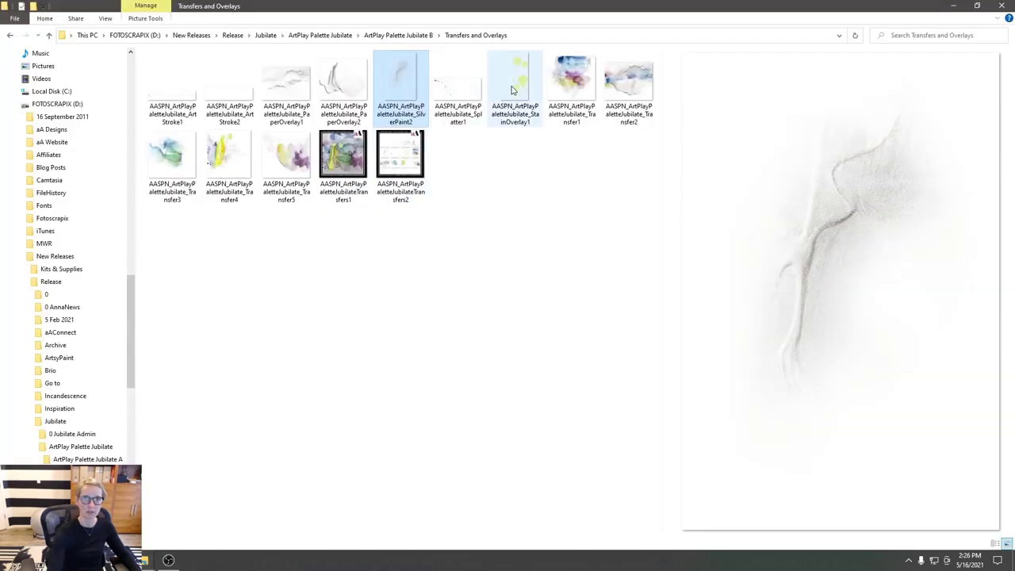
- Preview the StainOverlay1, Transfer4 and Transfer5 overlays, then drag Transfer5 into the Photoshop template
click(512, 91)
click(224, 151)
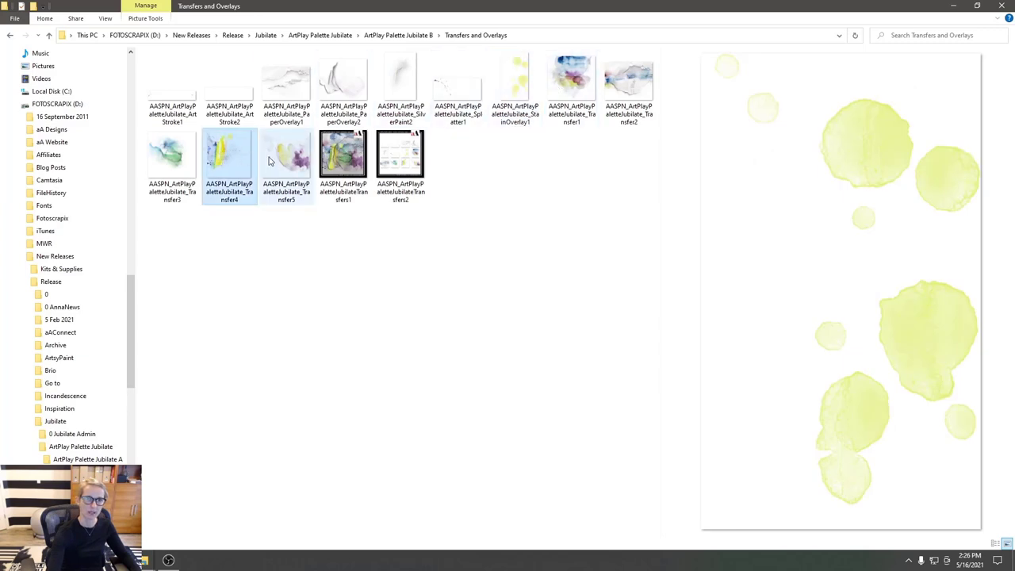
click(294, 163)
drag(299, 163, 317, 345)
- Place Transfer5 over the photo frames and clip it to the layer below
drag(505, 265, 314, 239)
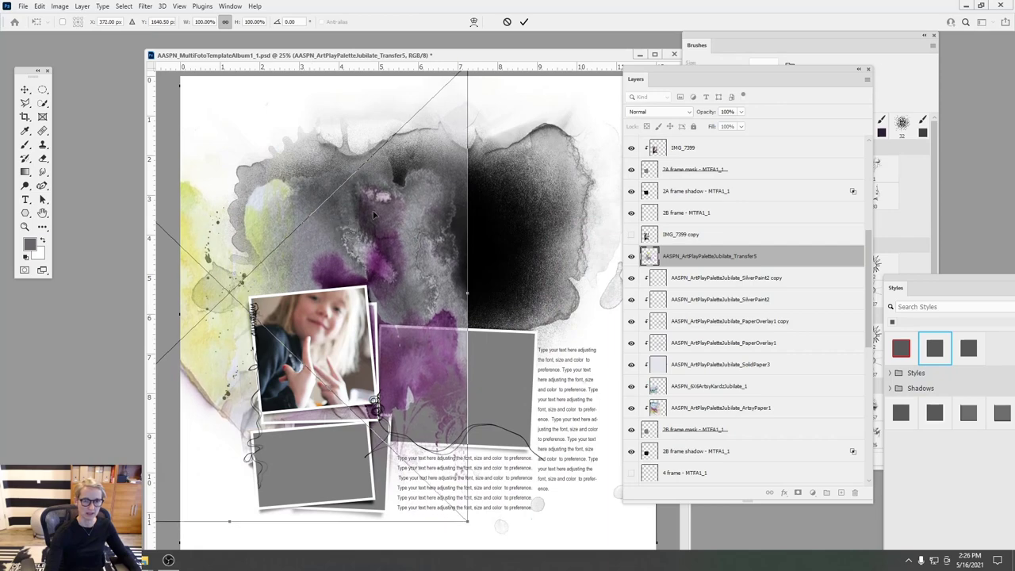
click(524, 22)
click(83, 6)
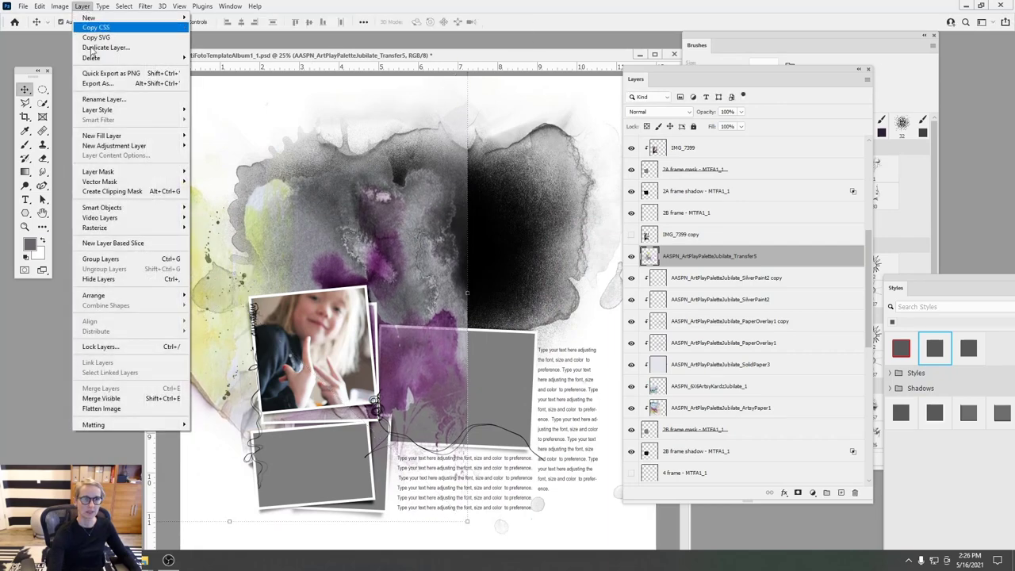
click(116, 191)
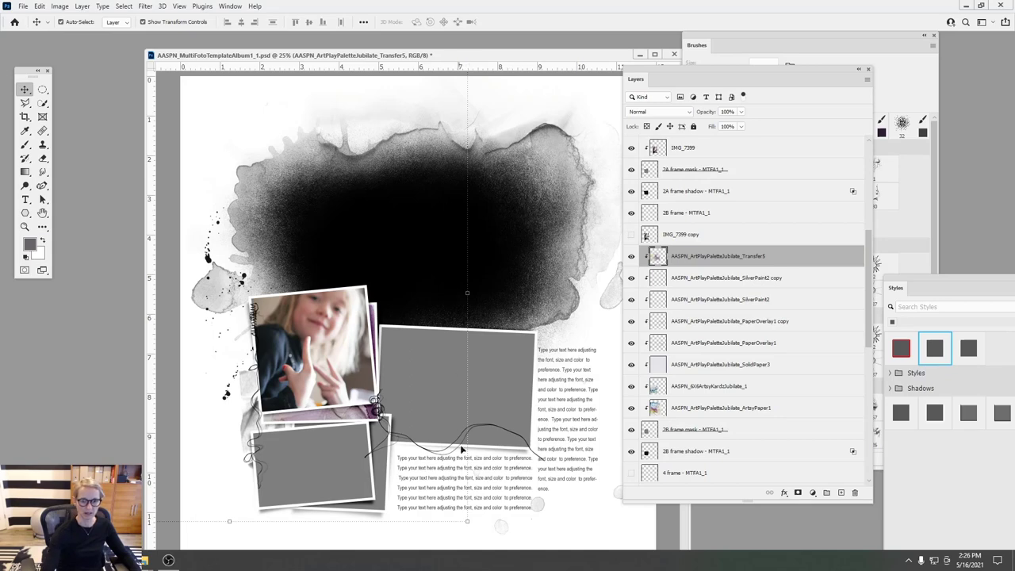
- Scale Transfer5 down to 74.39% and shift it up and left
key(ctrl+t)
drag(469, 519, 311, 274)
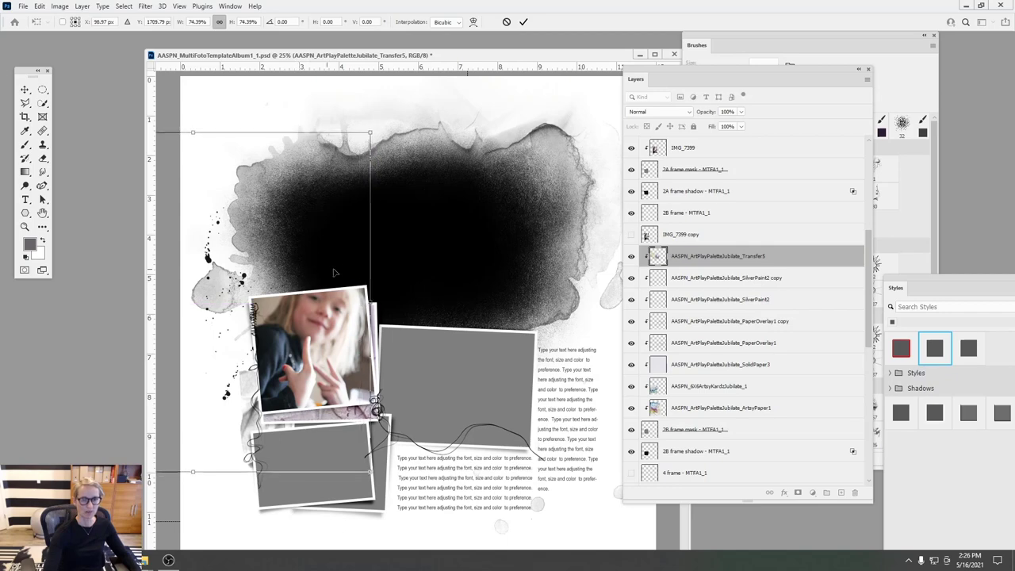
click(523, 21)
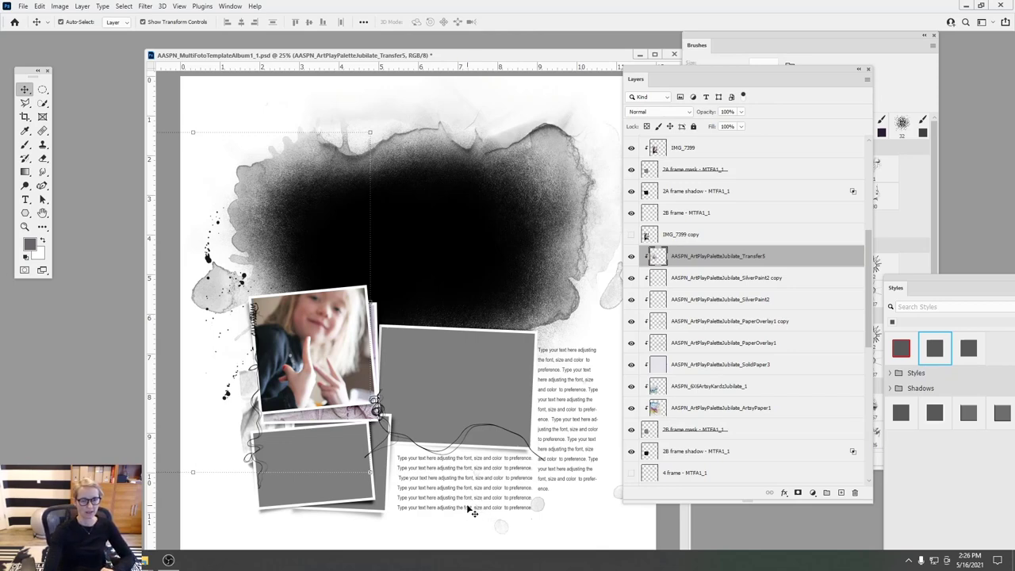
drag(446, 59, 409, 57)
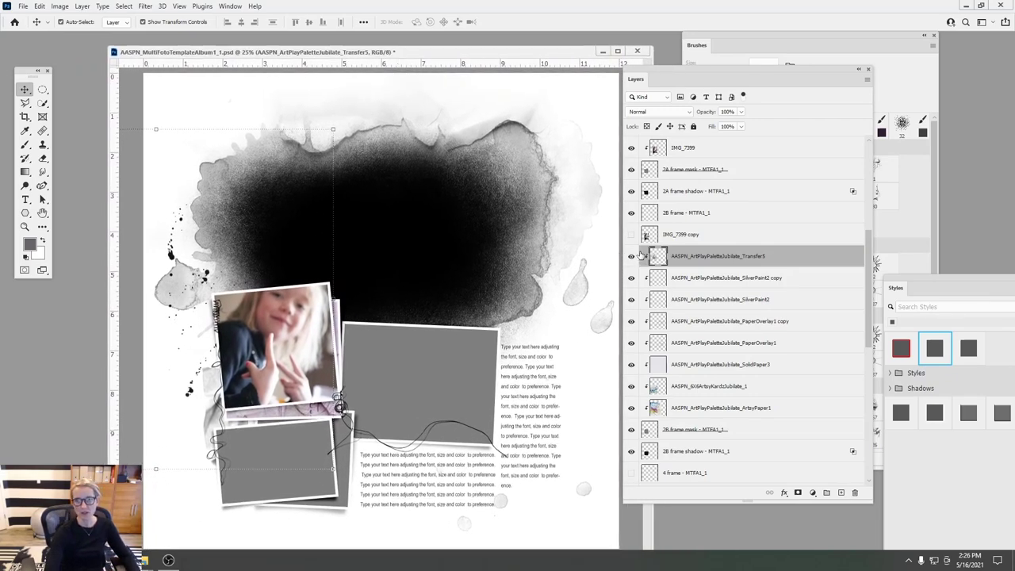
- Hide the 2A frame, 2A shadow, 1 frame and 1 mask layers
scroll(842, 237, up, 3)
click(631, 287)
click(632, 222)
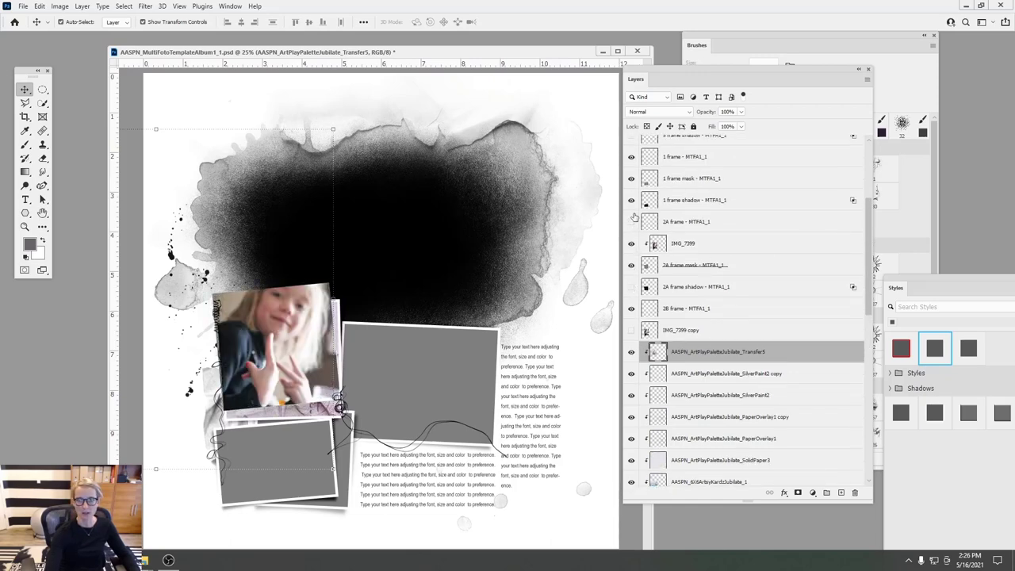
click(632, 178)
click(632, 157)
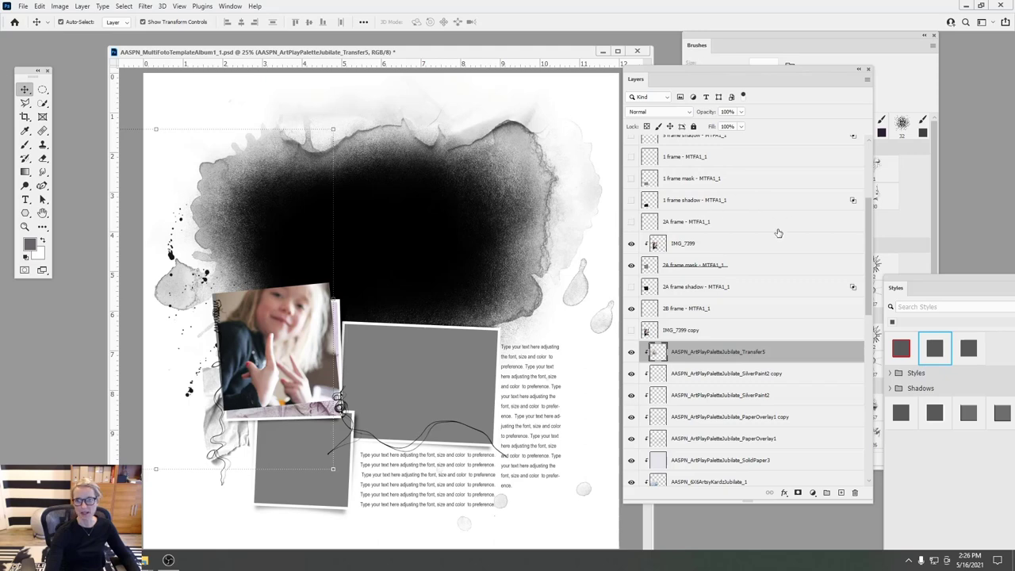
- Hide the IMG_7399 photo, the 2A and 2B masks, the 2B frame and the three 3A layers
scroll(867, 244, up, 3)
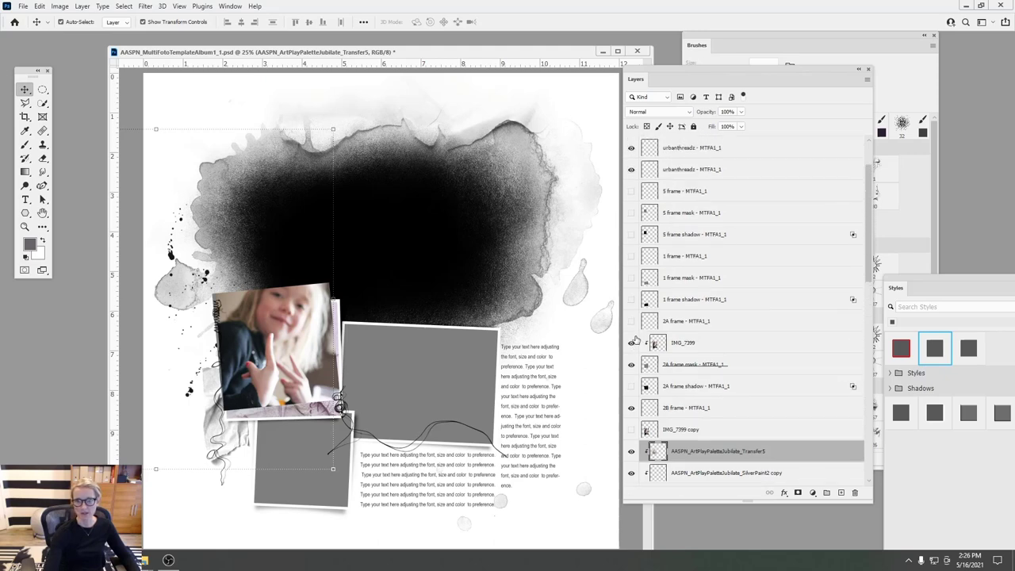
click(632, 343)
click(631, 364)
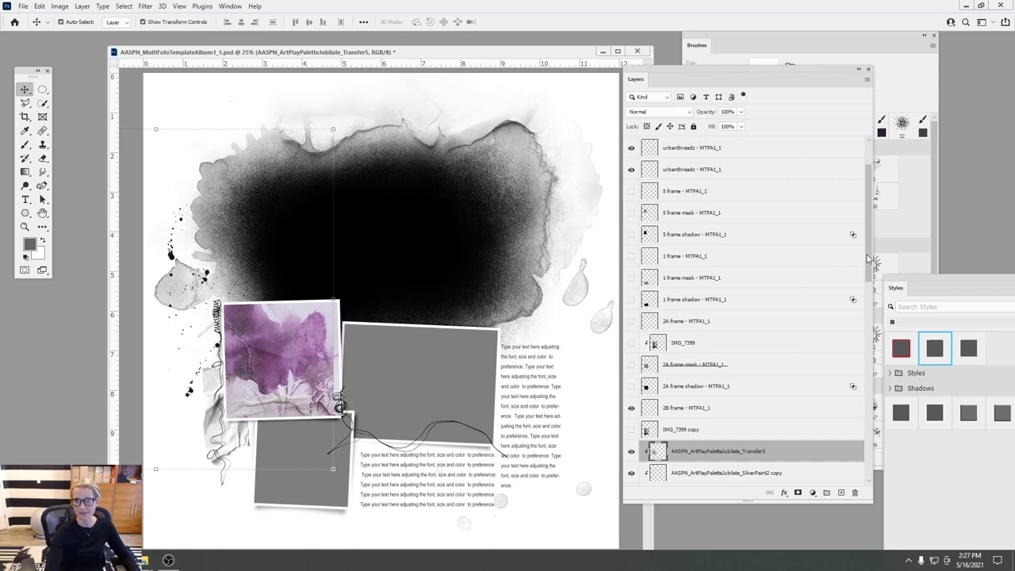
scroll(867, 260, down, 8)
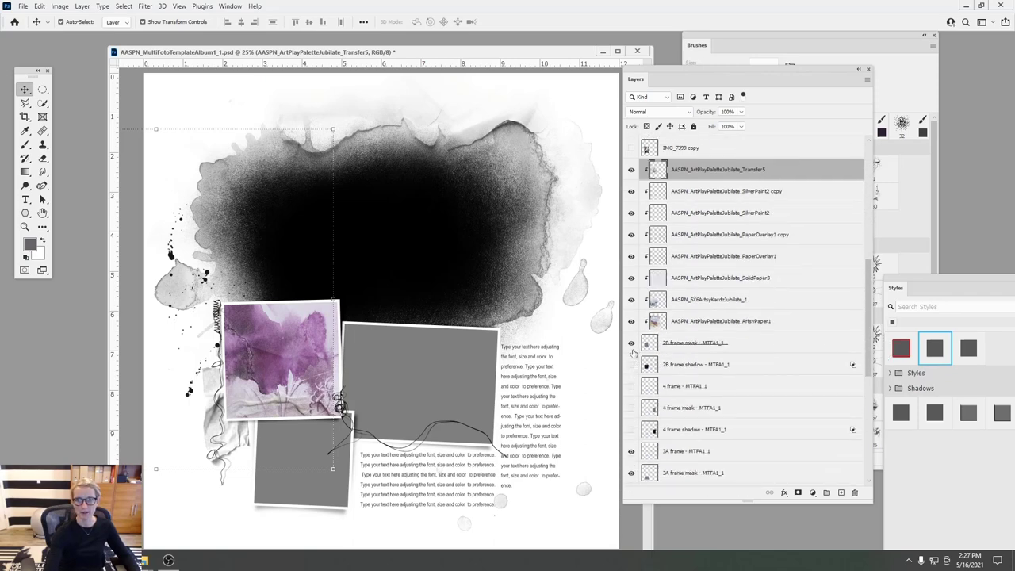
click(631, 343)
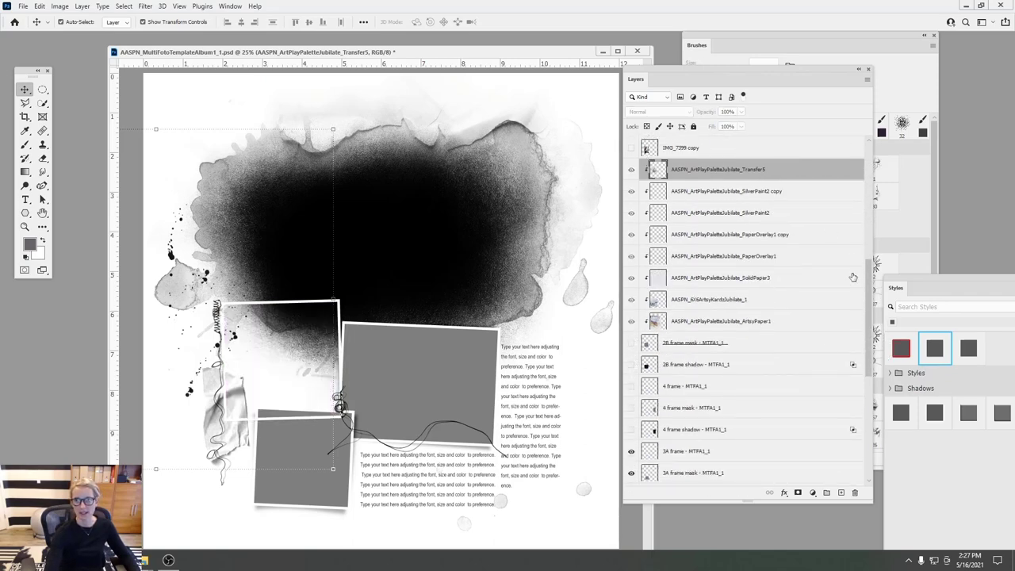
scroll(848, 277, up, 3)
click(631, 214)
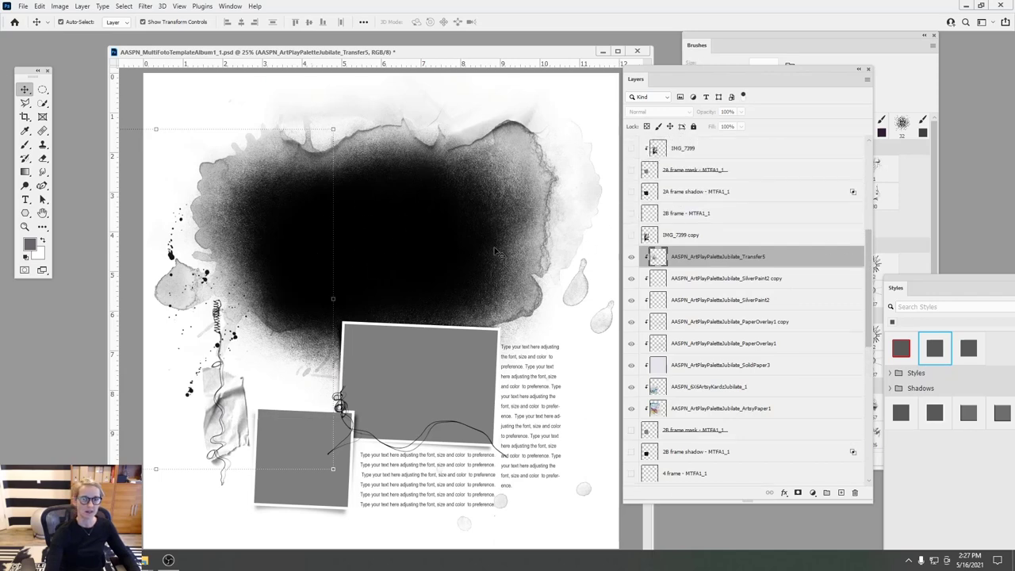
click(412, 334)
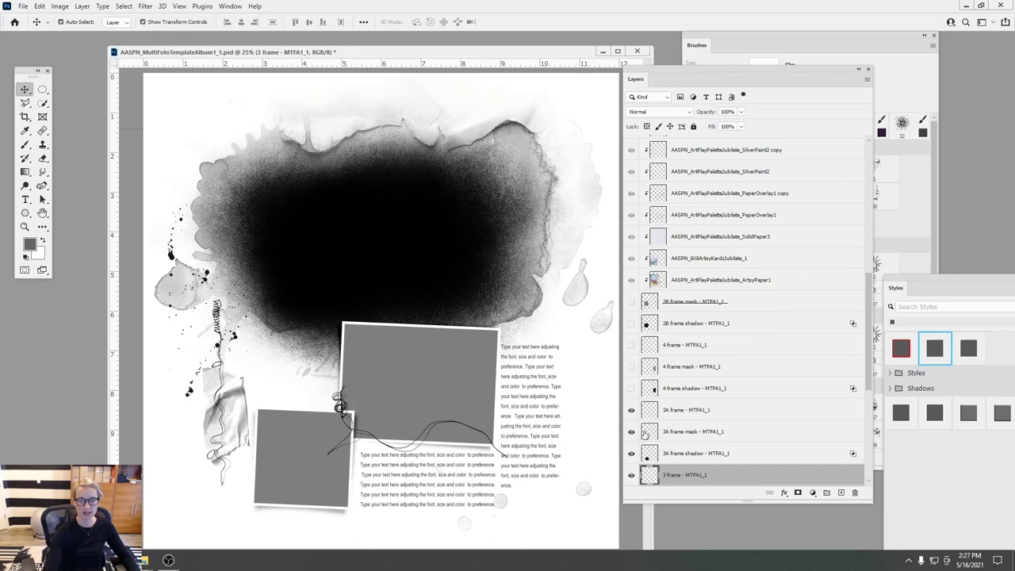
click(450, 412)
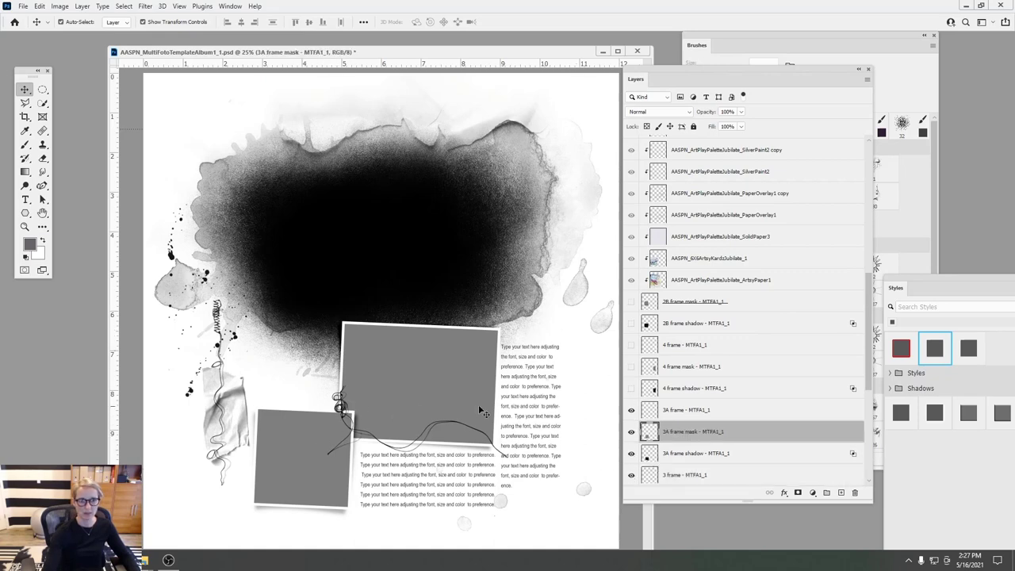
drag(627, 453, 632, 416)
- Select frame 3 with its mask and shadow, tilt it and move it left
click(416, 337)
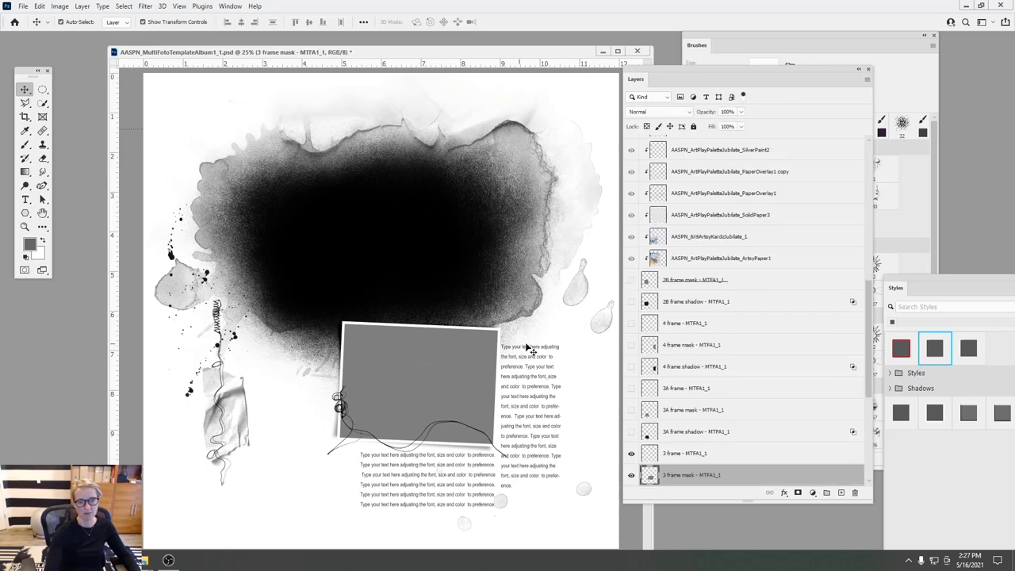
click(684, 454)
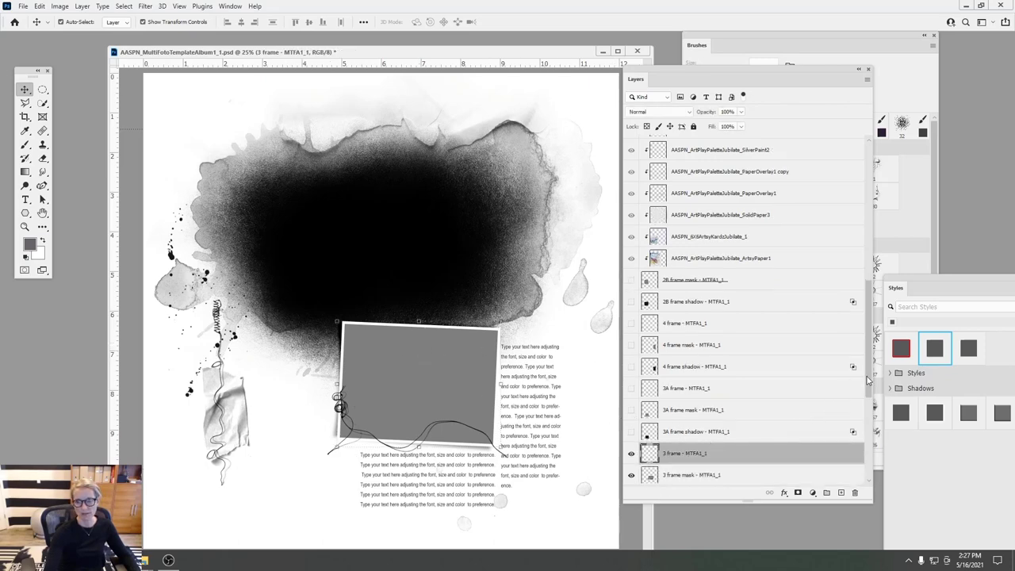
scroll(822, 413, down, 5)
shift+click(675, 339)
key(ctrl+t)
drag(499, 387, 480, 445)
drag(419, 367, 323, 370)
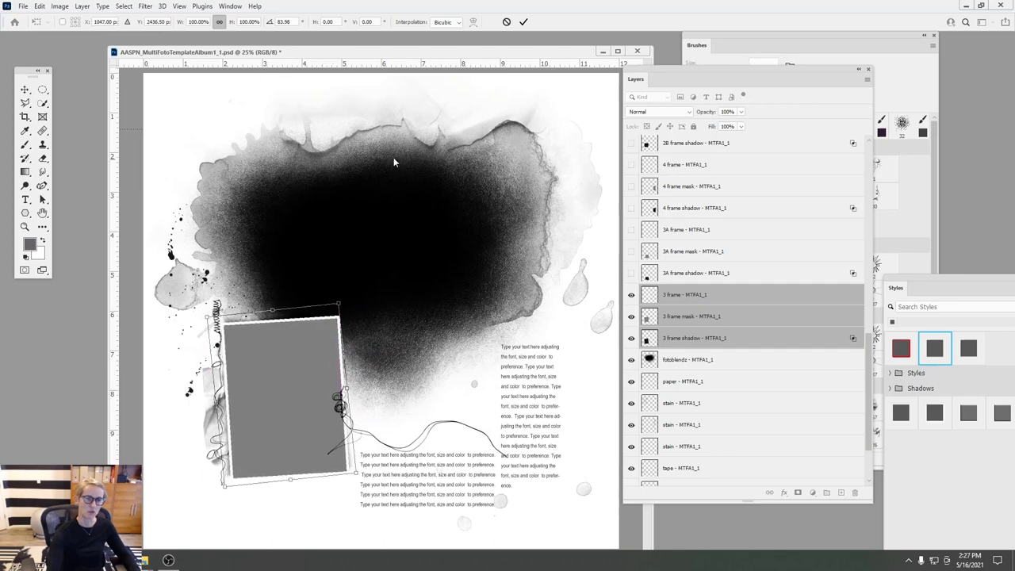
- Commit frame 3's rotation and tuck the wavy thread beneath it
click(523, 21)
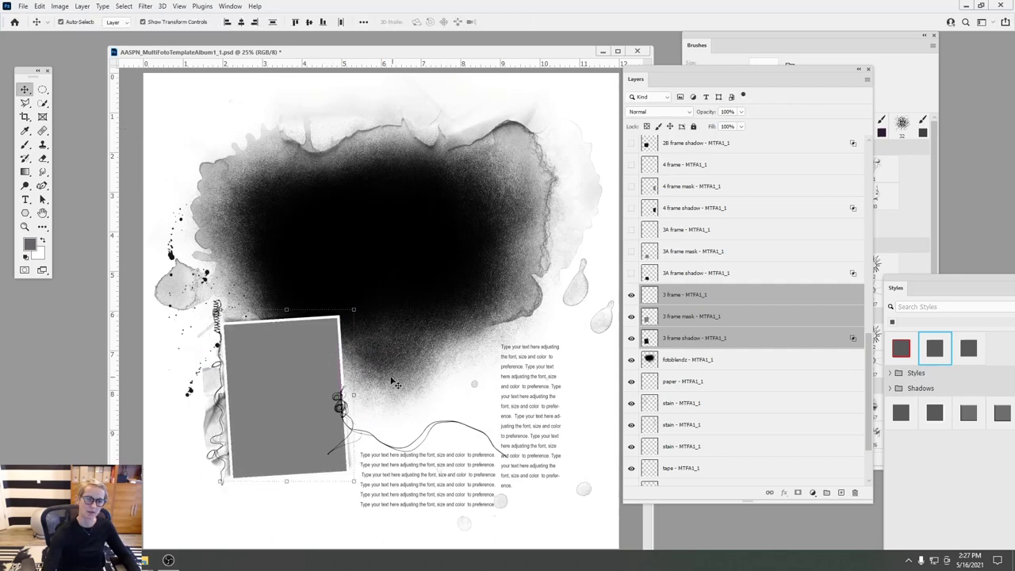
click(390, 449)
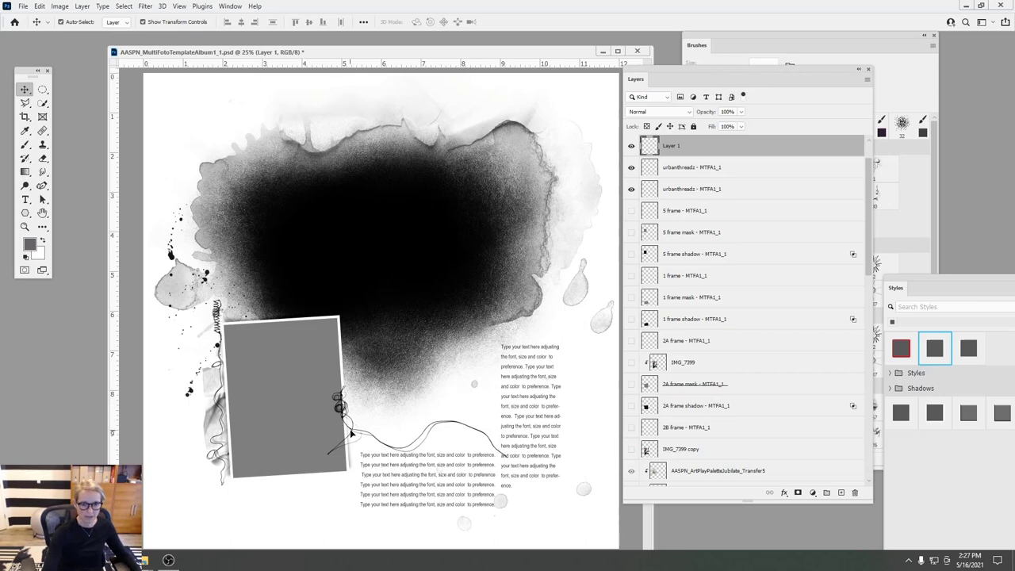
mouse_move(351, 435)
mouse_down()
mouse_move(208, 459)
mouse_move(225, 452)
mouse_move(219, 443)
mouse_move(227, 449)
mouse_up()
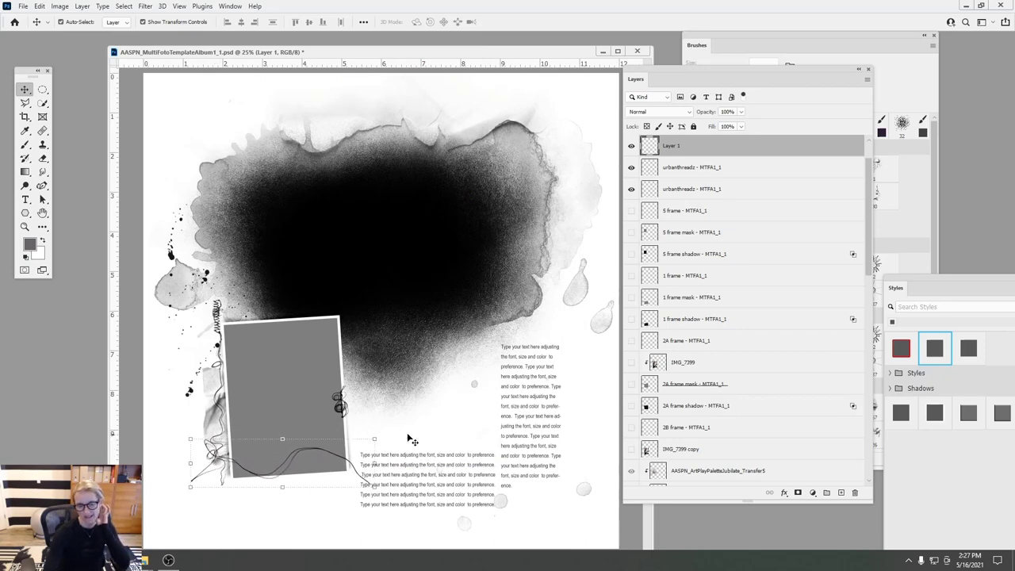
- Move the long text box up-left and nudge the right text column 0.227 in left
drag(438, 474, 431, 424)
drag(539, 385, 527, 386)
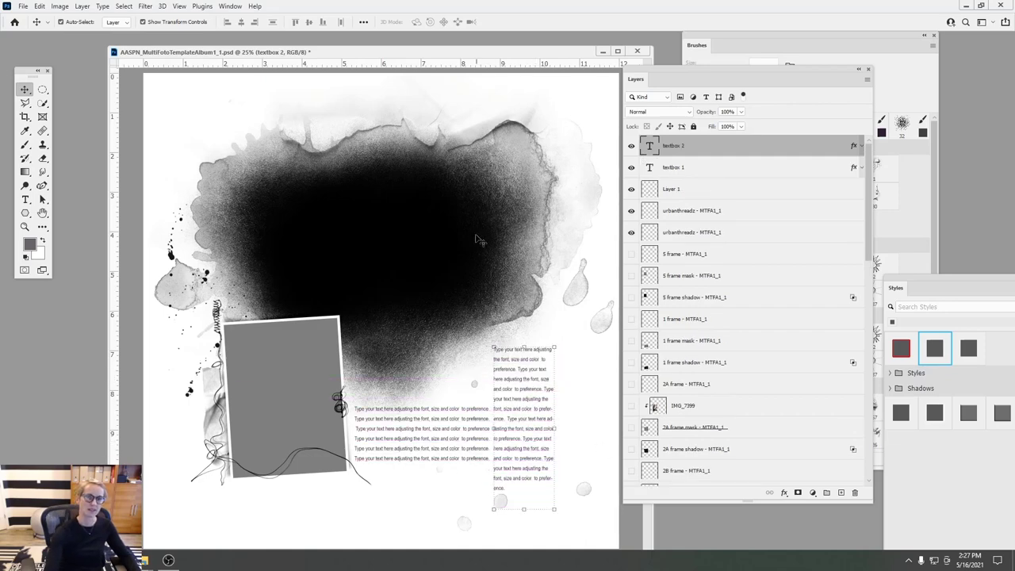
drag(394, 52, 391, 59)
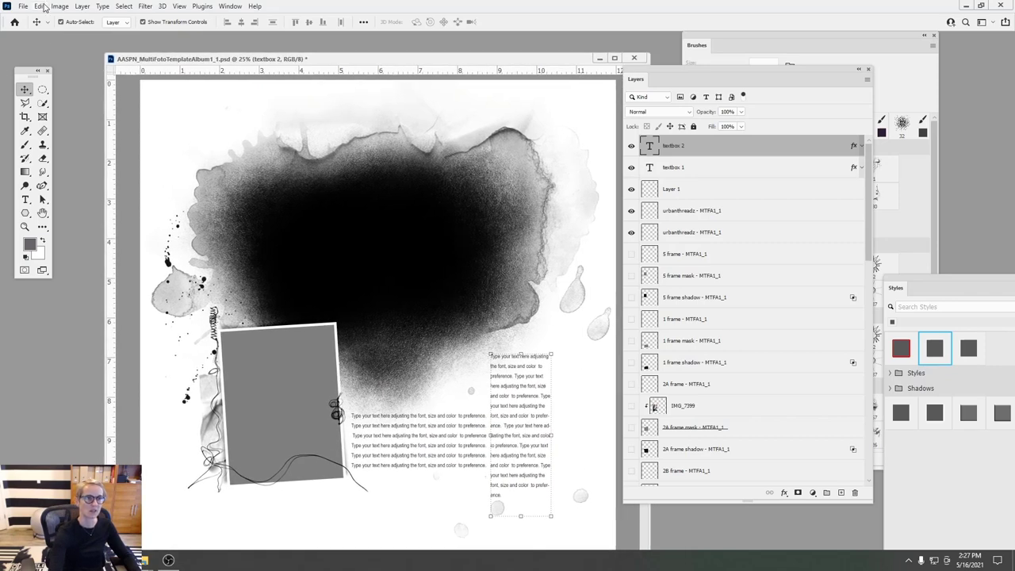
- Rotate the whole canvas 90° clockwise
click(40, 6)
mouse_move(59, 8)
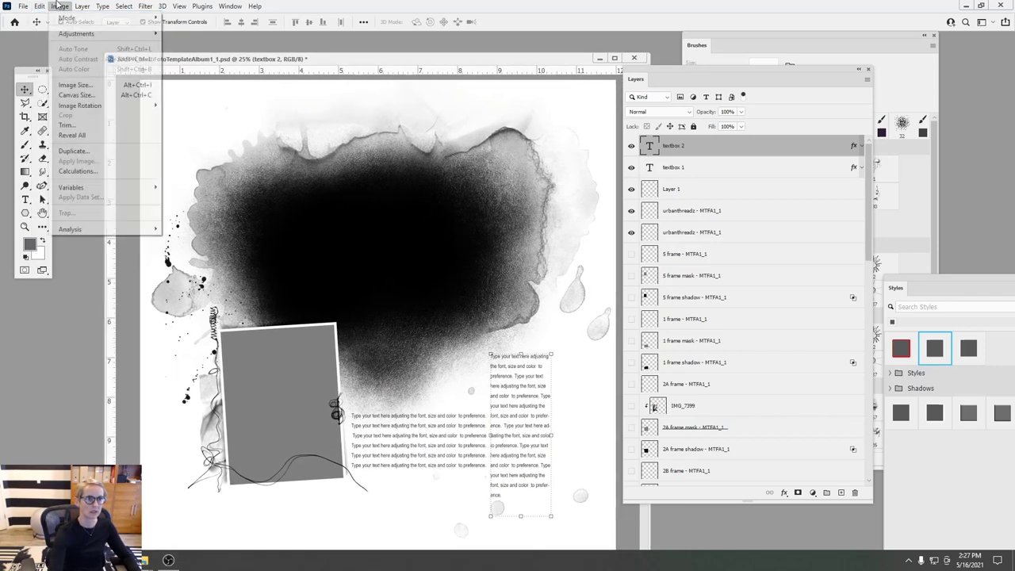
mouse_move(79, 106)
click(198, 116)
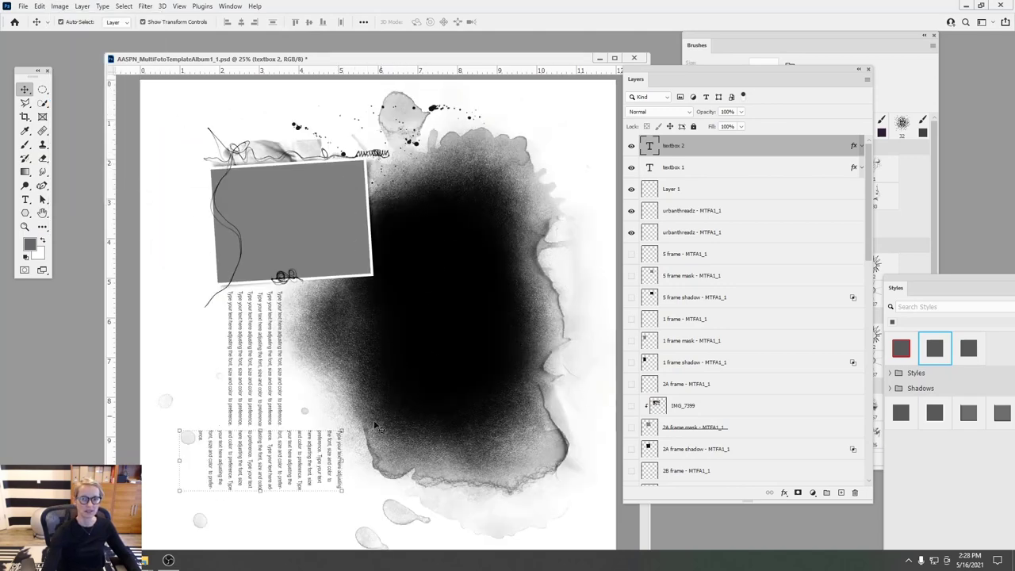
- Hide the third stain layer
click(279, 306)
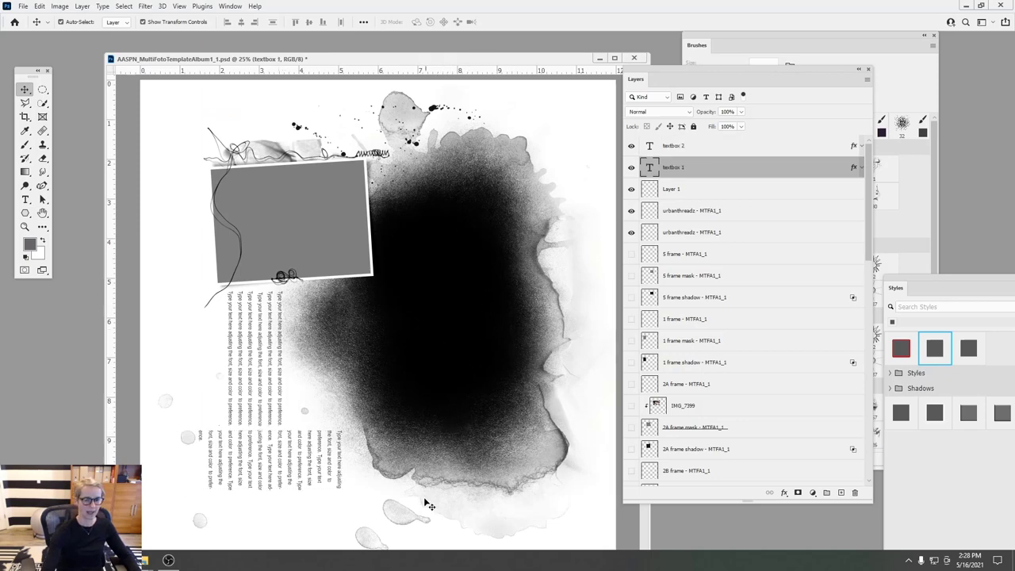
click(189, 446)
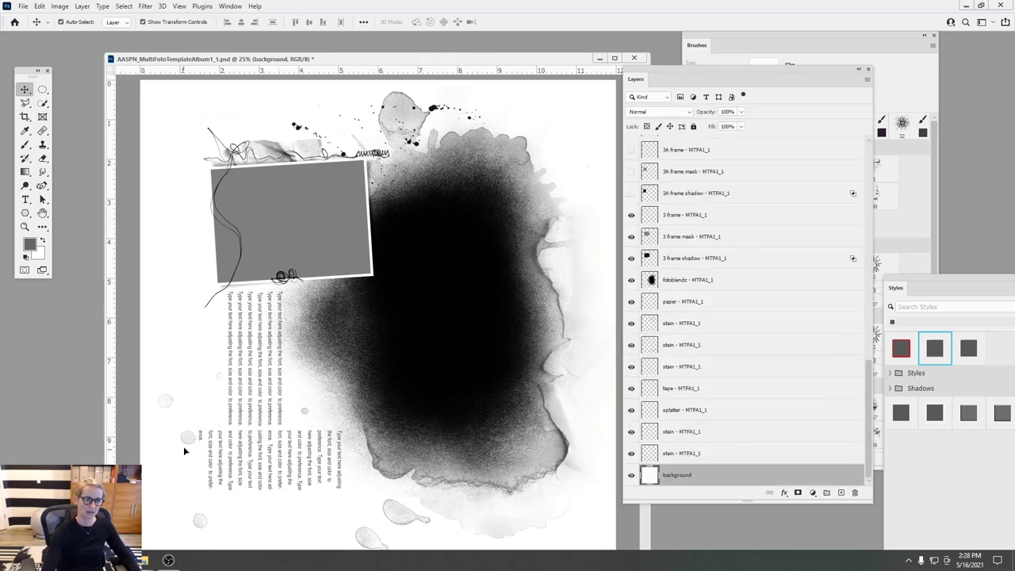
click(200, 519)
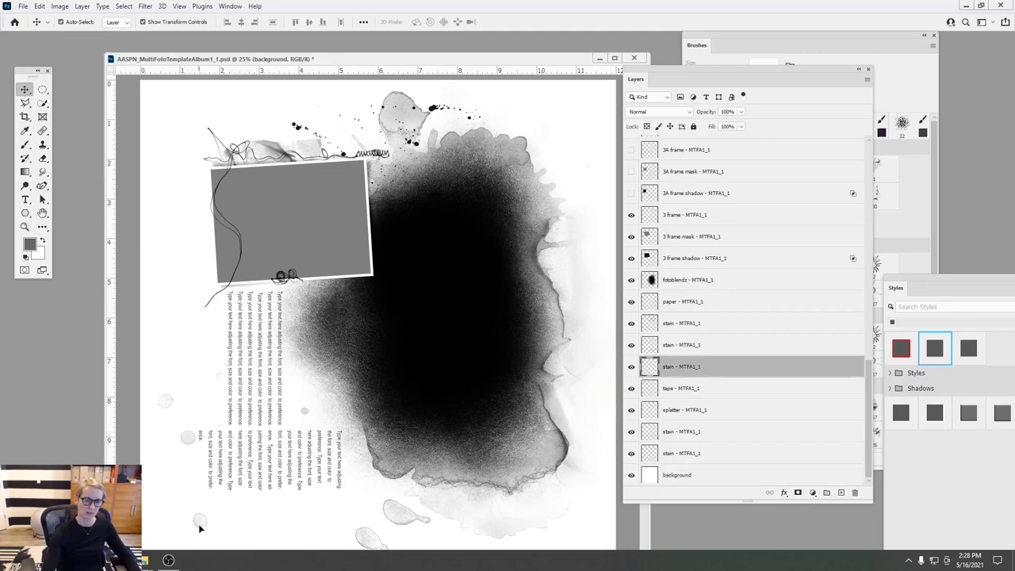
click(628, 368)
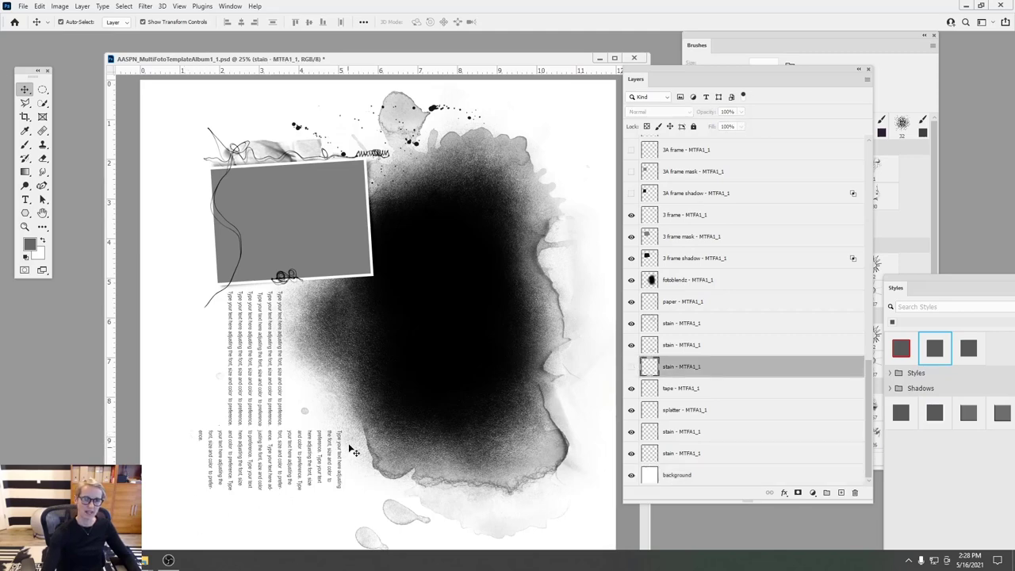
- Rotate frame 3 with its mask and shadow to portrait and move it lower
click(311, 213)
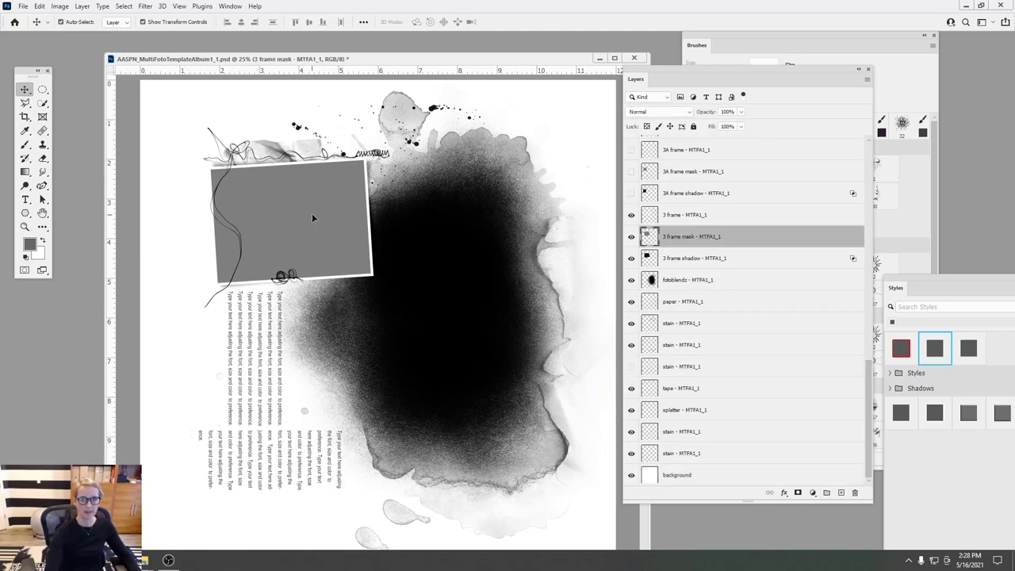
click(669, 257)
shift+click(675, 216)
drag(387, 152, 254, 176)
drag(336, 188, 340, 302)
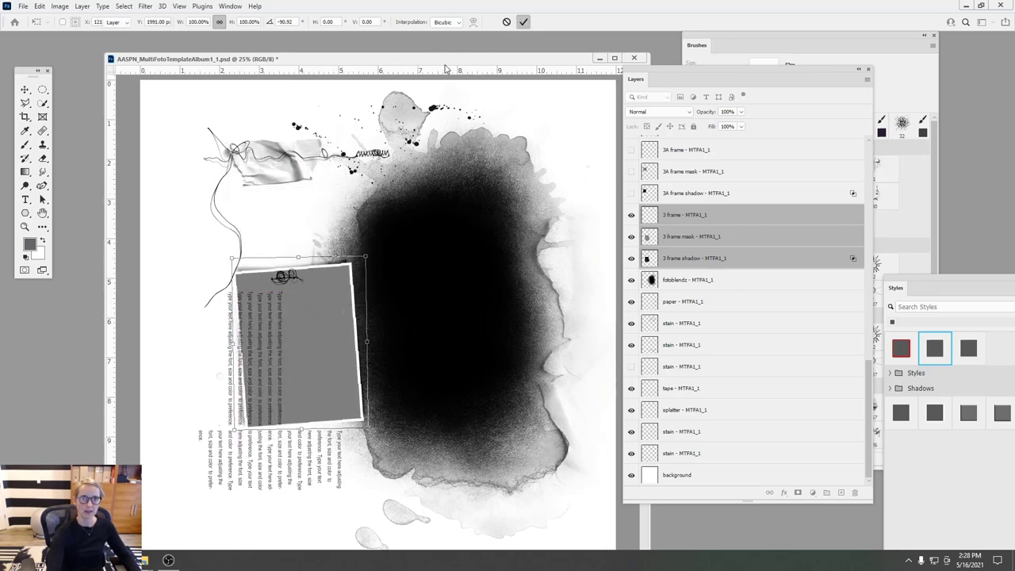
click(523, 22)
- Move the tape down so it tucks behind frame 3's top edge
click(311, 144)
click(283, 156)
drag(283, 155, 321, 242)
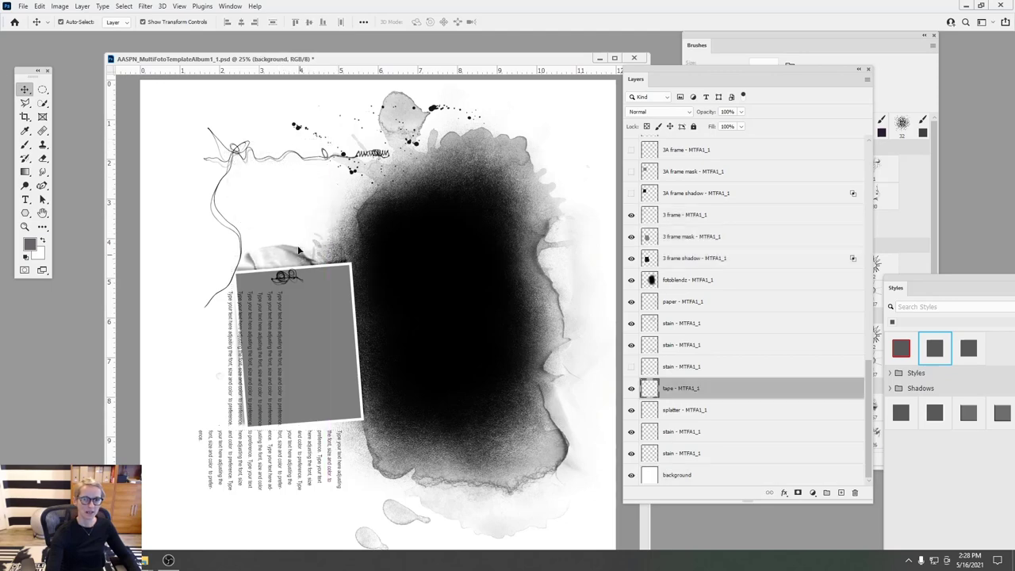
click(380, 158)
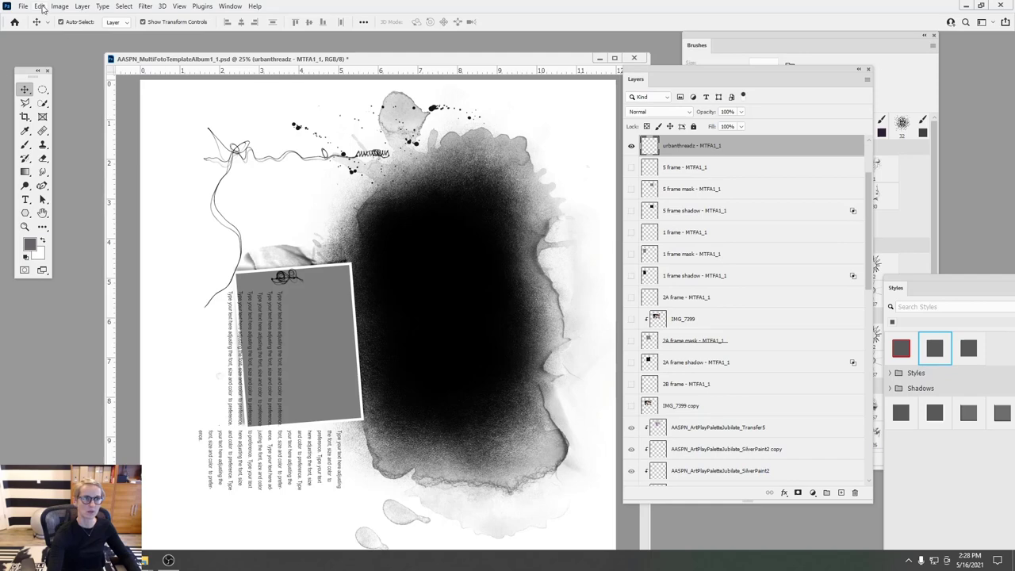
- Rotate the urbanthreadz thread 90° clockwise and lay the threads across frame 3, turning one about -100°
click(40, 6)
mouse_move(63, 248)
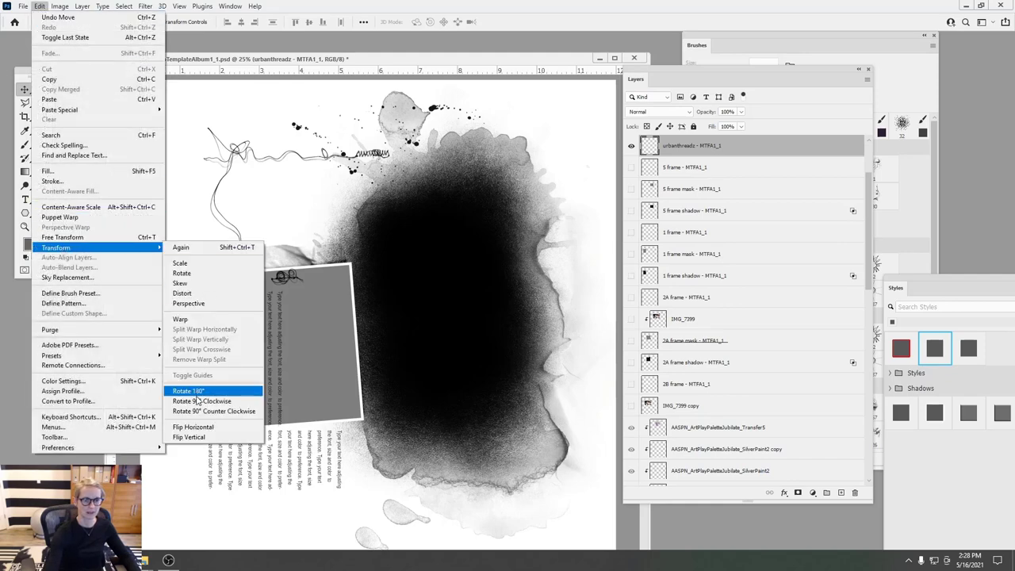
click(190, 402)
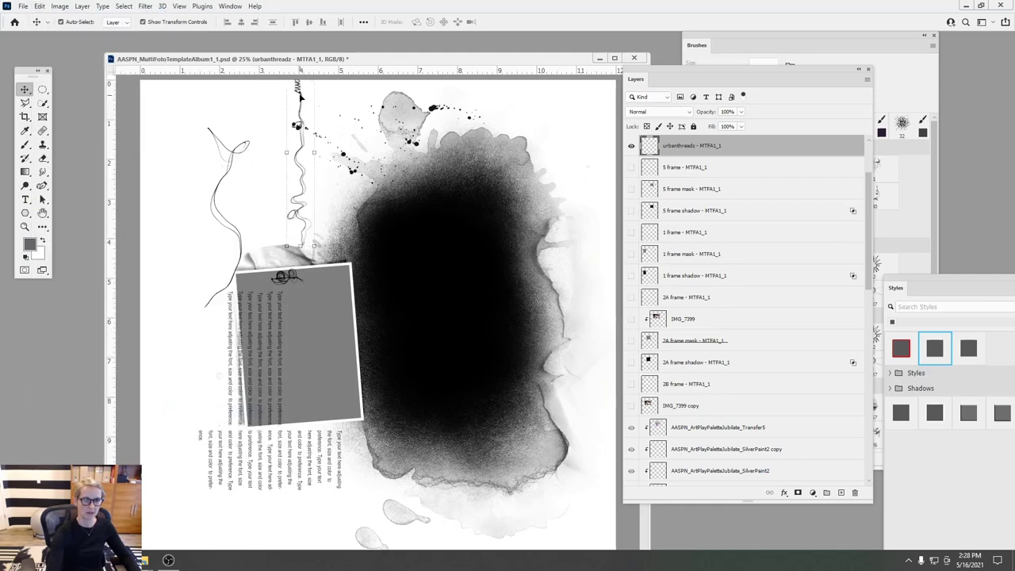
mouse_move(301, 94)
mouse_down()
mouse_move(341, 301)
mouse_move(358, 308)
mouse_up()
drag(239, 159, 321, 367)
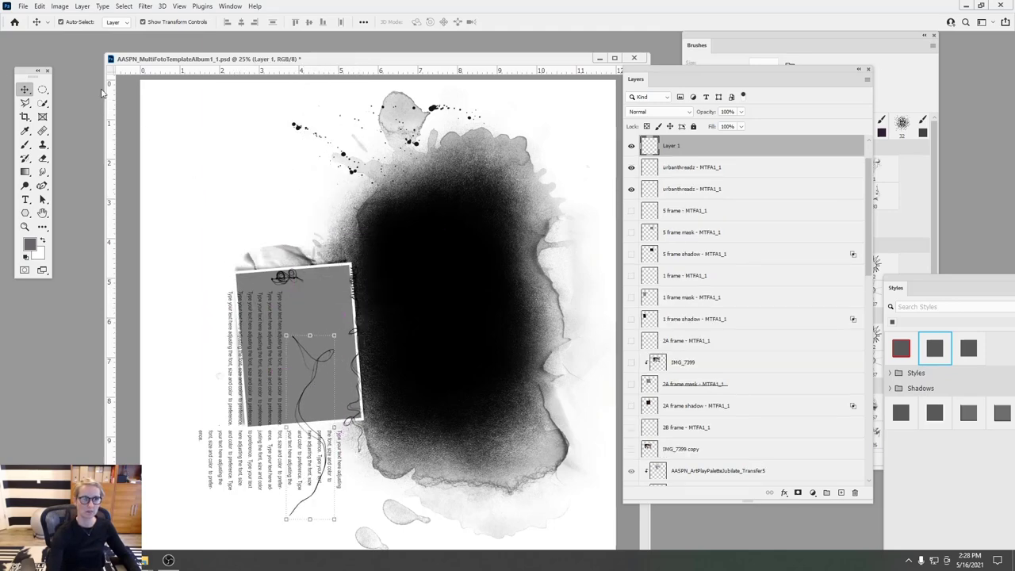
drag(343, 324, 357, 385)
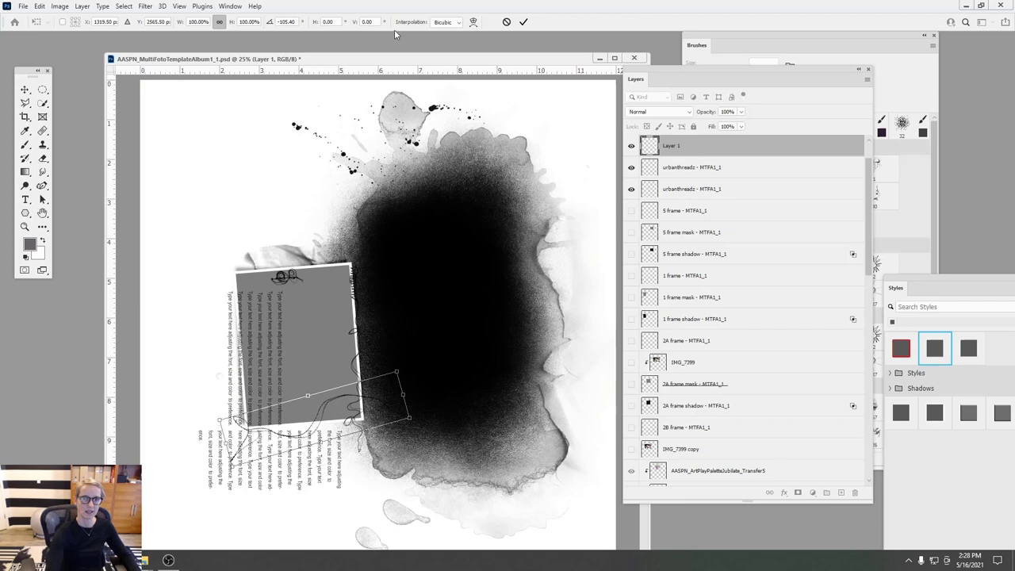
click(523, 22)
- Move the text box above the photo frame and rotate it to read horizontally
drag(235, 297, 172, 241)
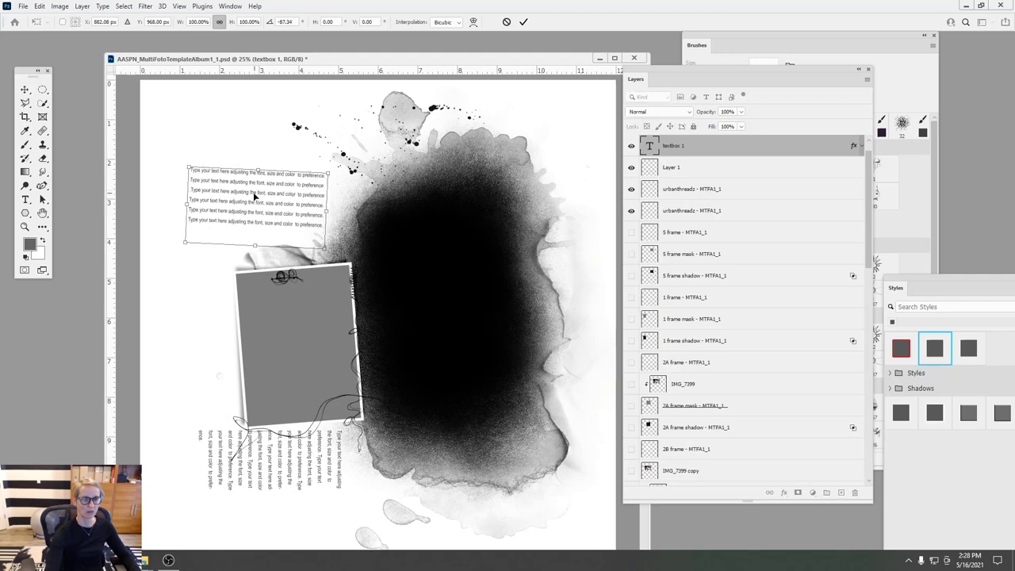
drag(178, 149, 182, 151)
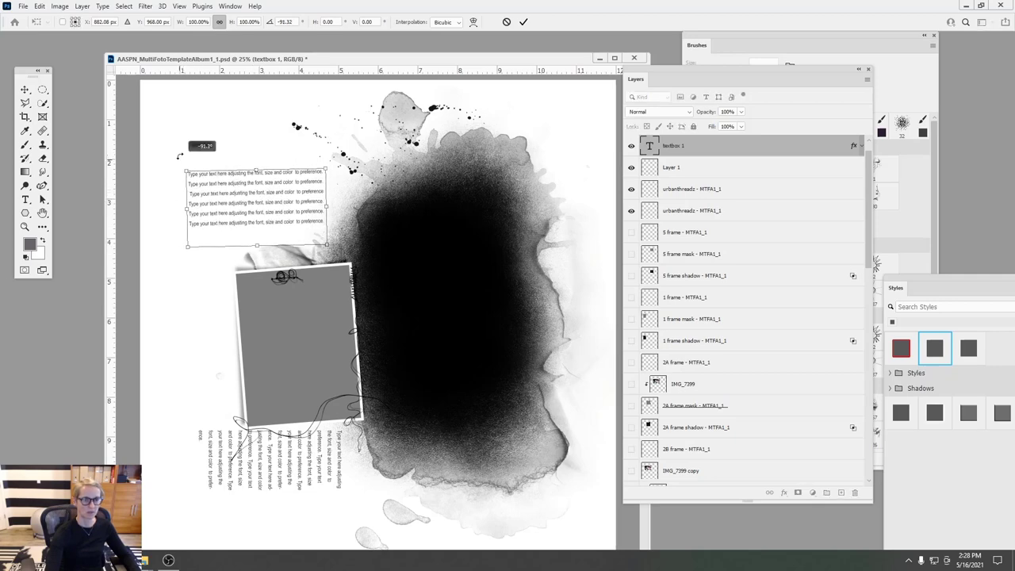
drag(247, 195, 276, 209)
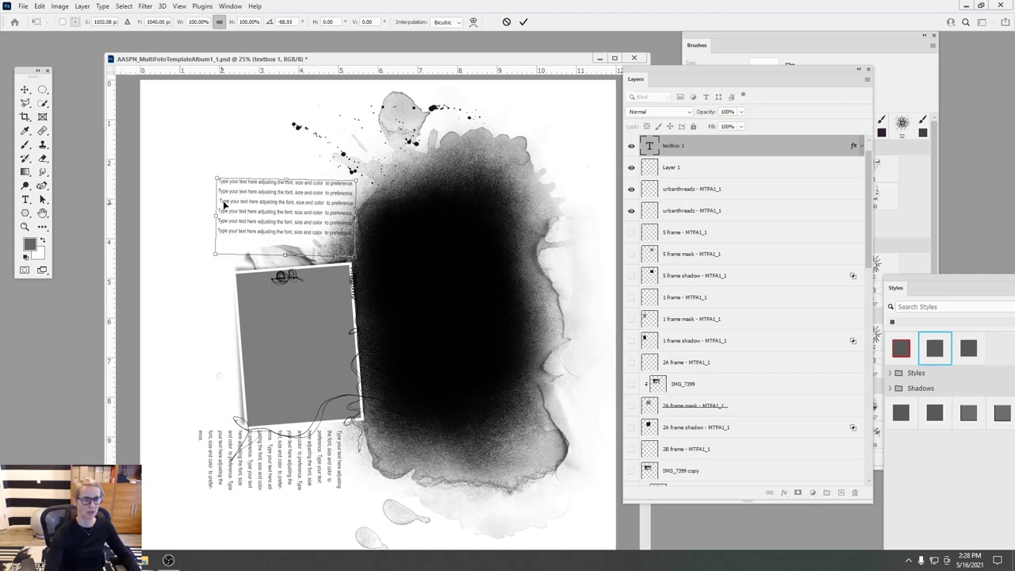
drag(211, 164, 209, 170)
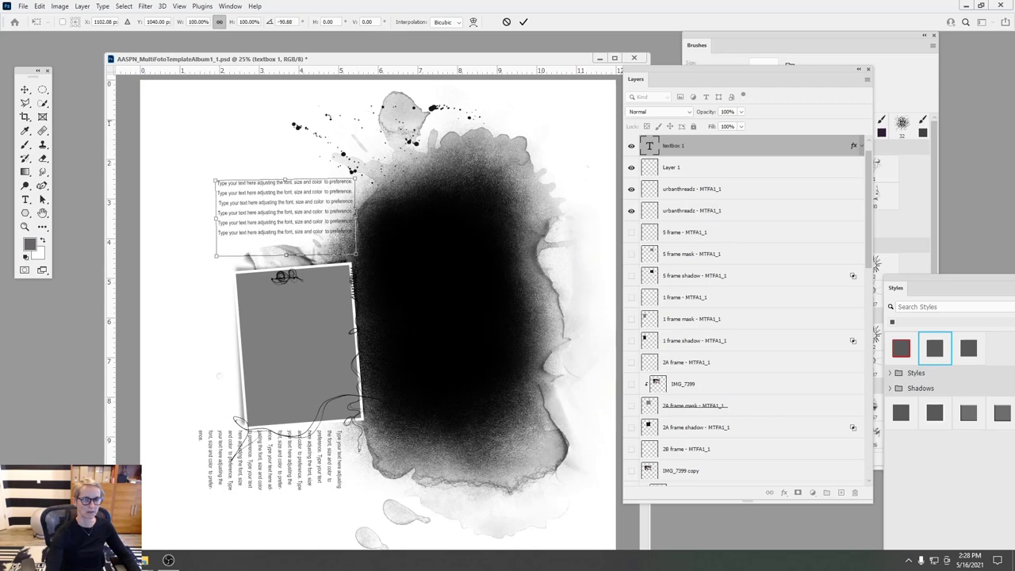
click(523, 22)
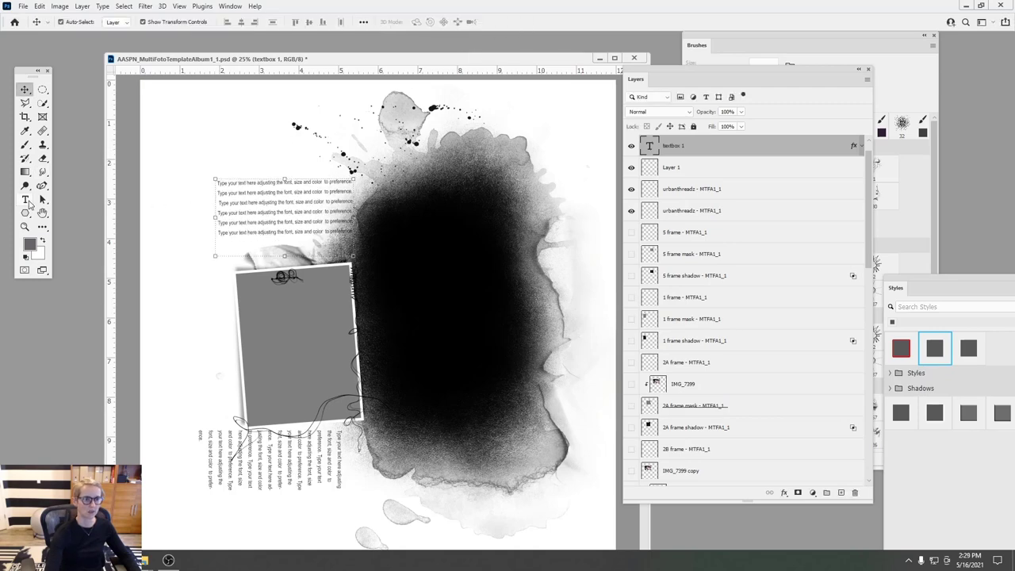
- Narrow the paragraph text box so it reflows, reposition it, and delete the stray textbox 2 copy
click(25, 200)
click(285, 202)
drag(354, 217, 326, 217)
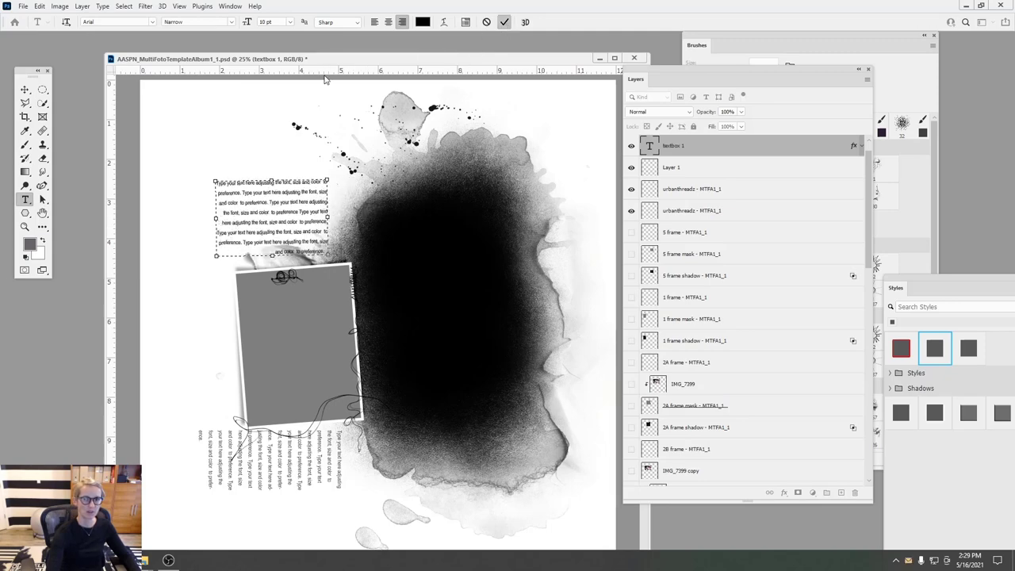
key(Escape)
key(v)
drag(292, 205, 310, 192)
drag(342, 462, 358, 508)
drag(658, 149, 855, 492)
drag(391, 480, 382, 456)
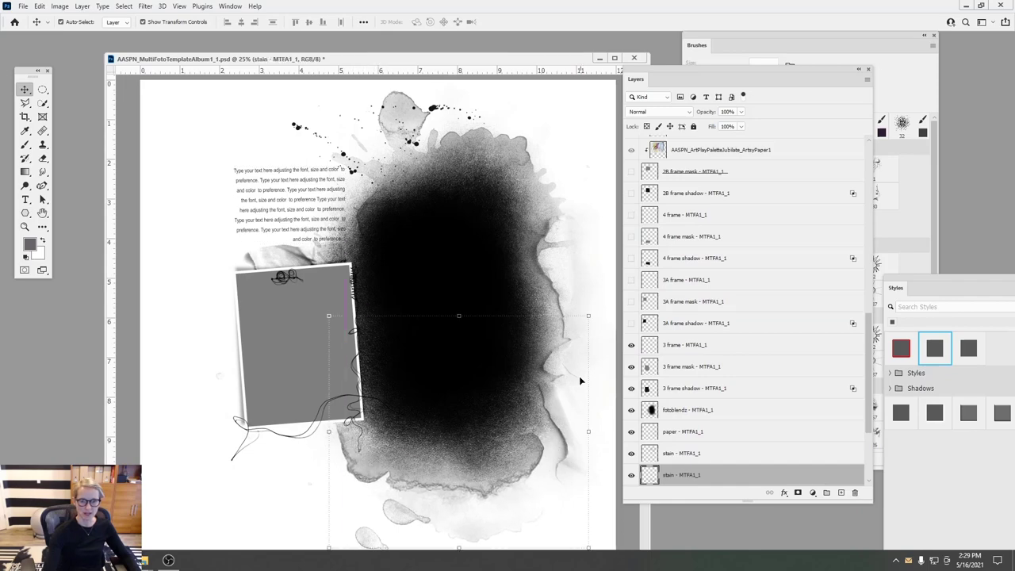
- Rotate a stain about 11.6° clockwise and move the upper stain up and left
drag(597, 312, 573, 400)
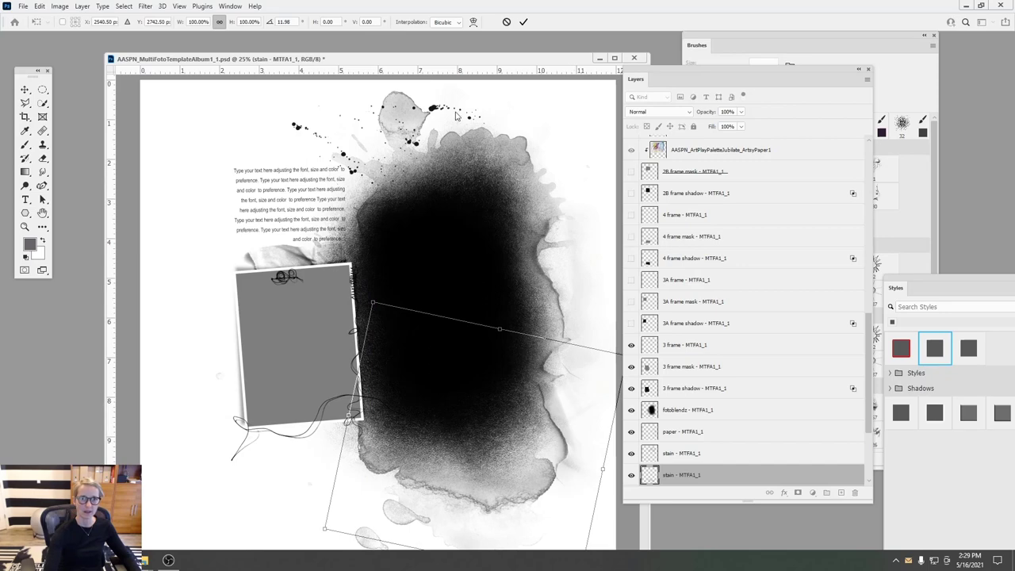
key(Return)
drag(371, 165, 420, 143)
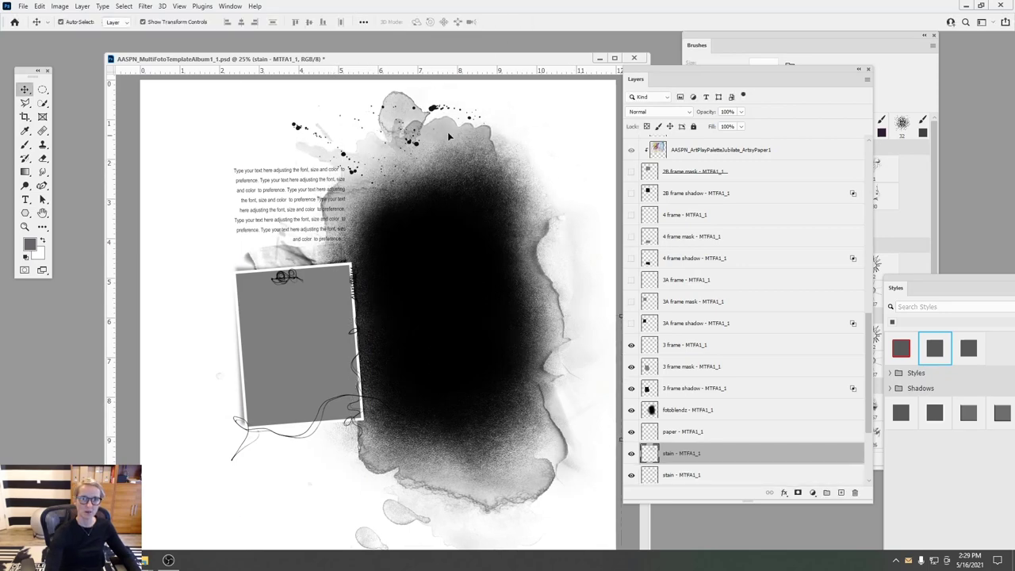
click(375, 151)
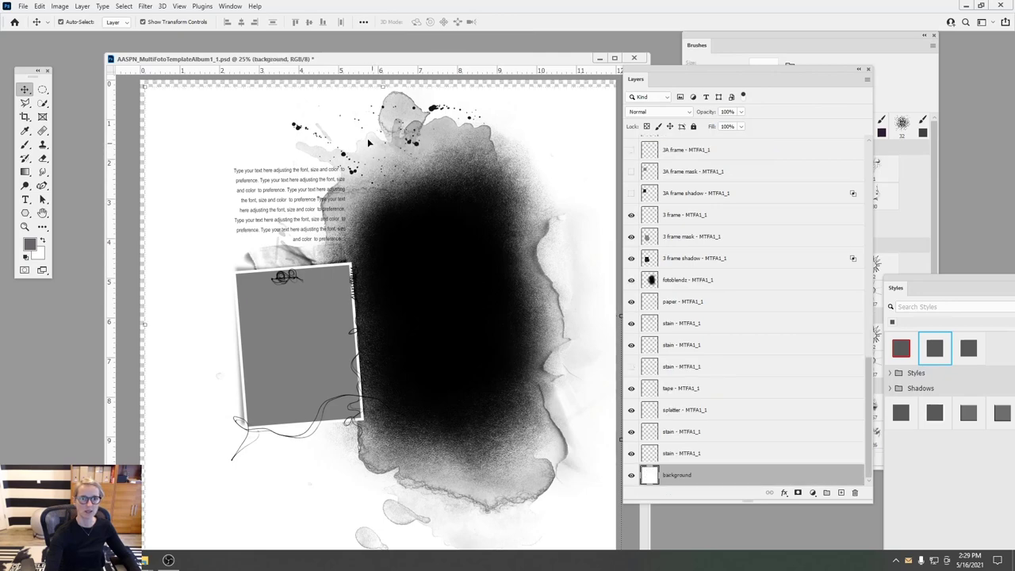
click(38, 5)
key(Escape)
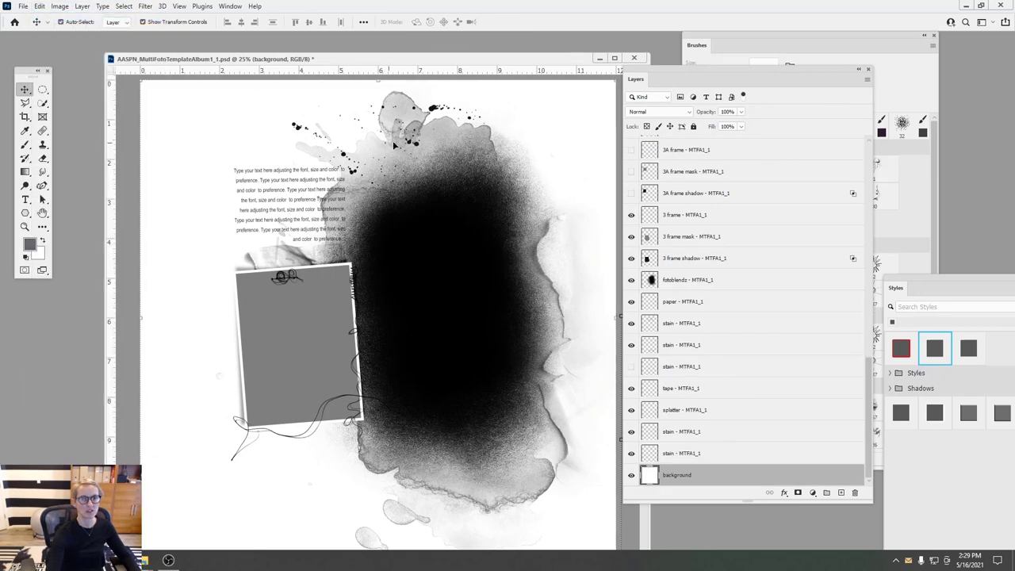
- Enlarge the upper stain to 119.15% and shift it up and right behind the blot
click(426, 134)
click(315, 151)
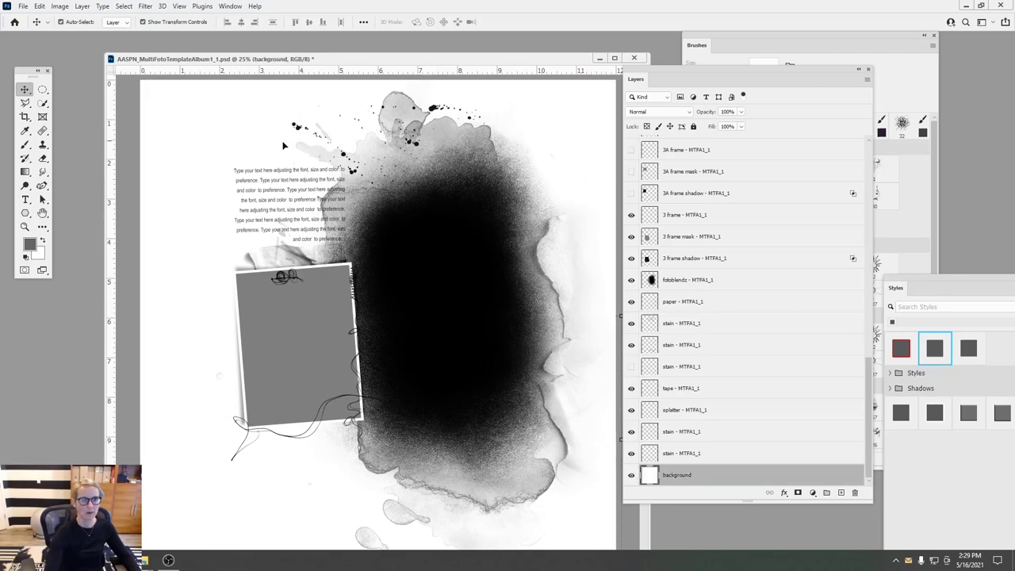
click(402, 154)
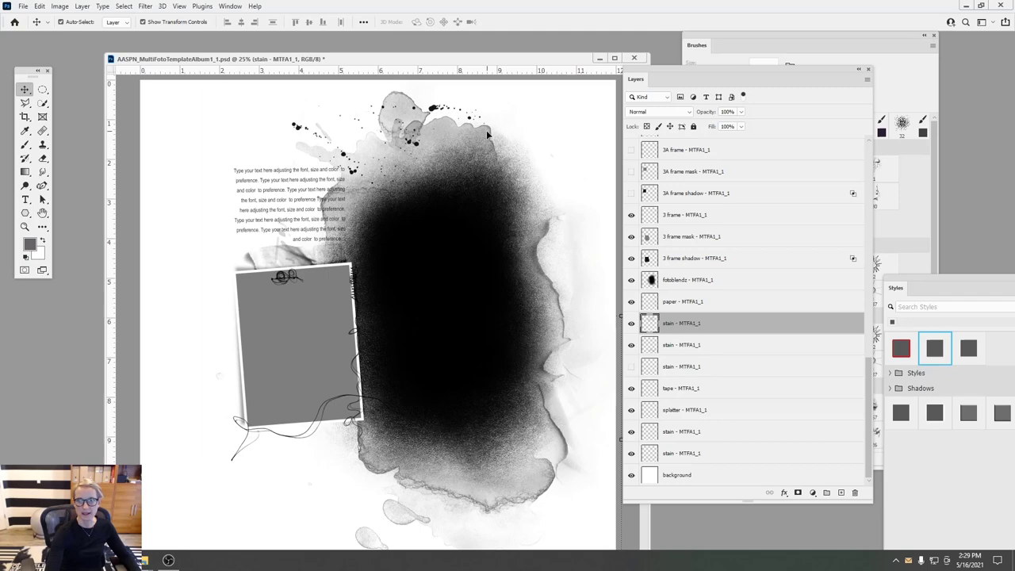
click(303, 144)
drag(248, 367, 187, 420)
drag(359, 174, 402, 146)
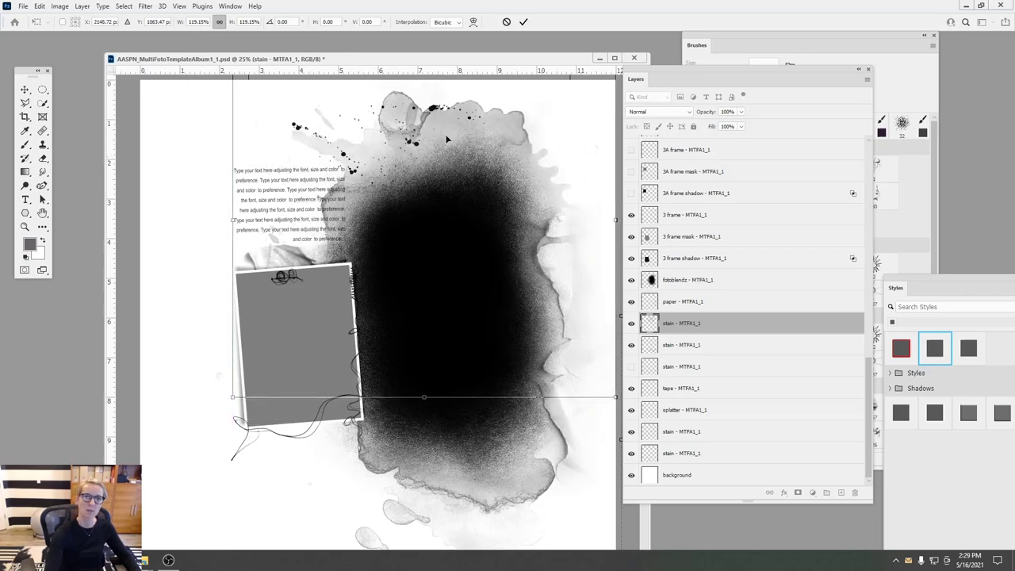
drag(434, 64, 416, 100)
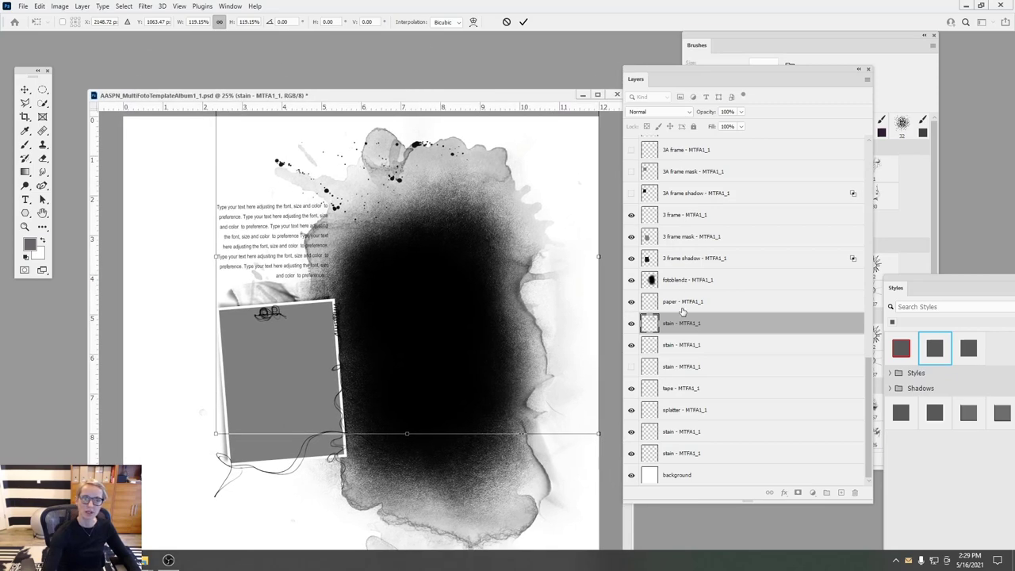
key(Return)
- Move the small stain to sit left of the photo frame
click(381, 140)
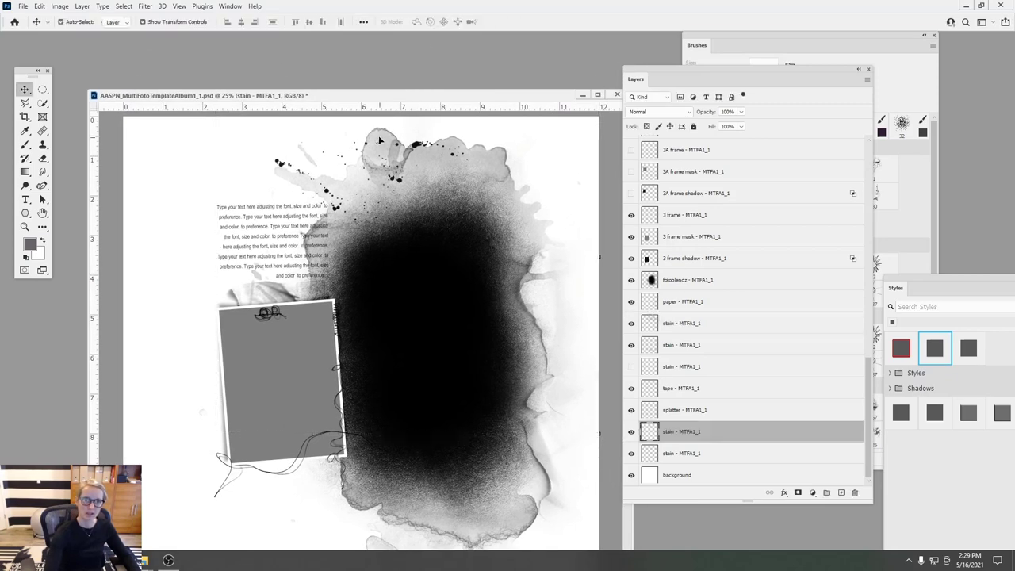
drag(374, 142, 175, 388)
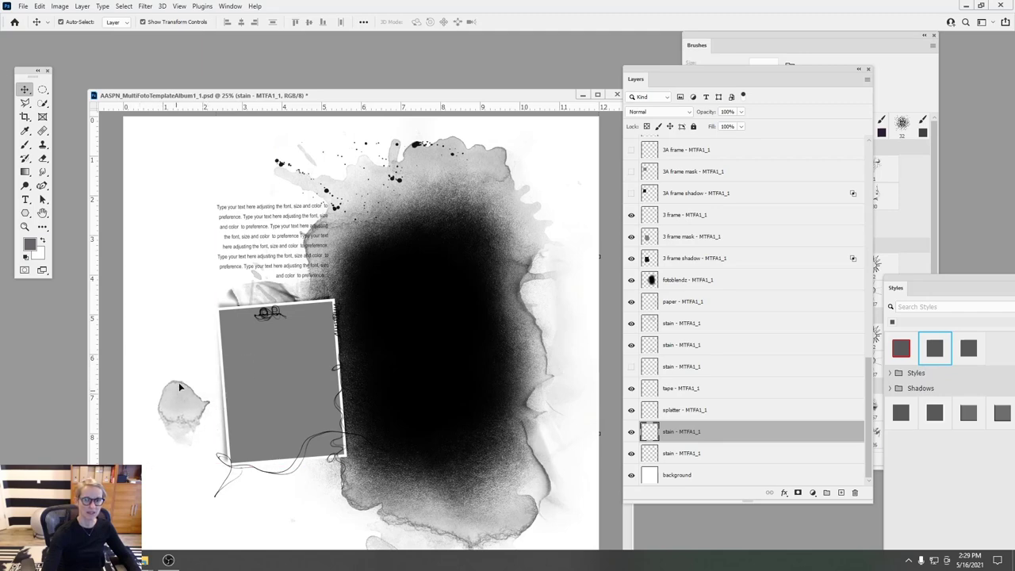
drag(350, 96, 329, 36)
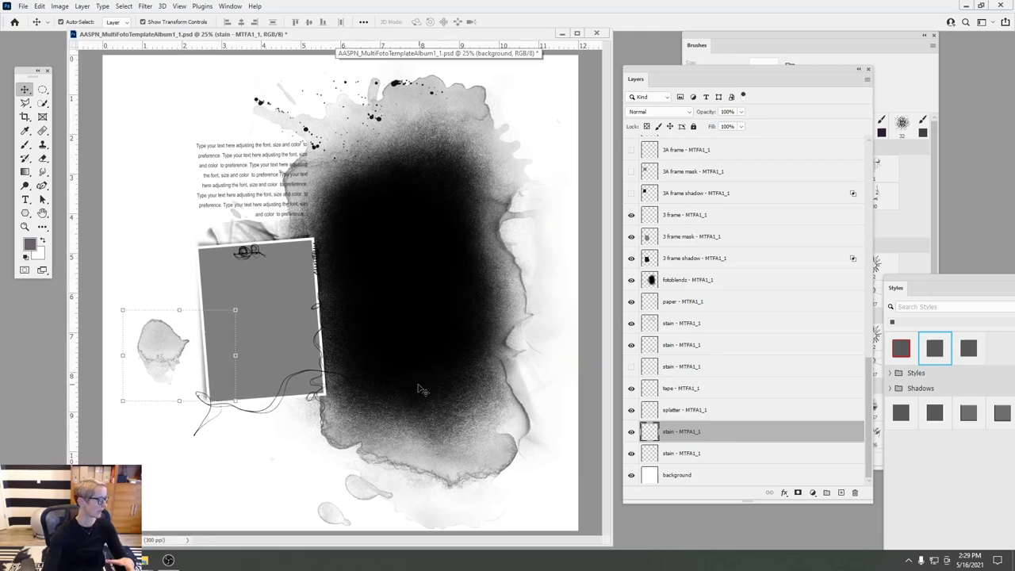
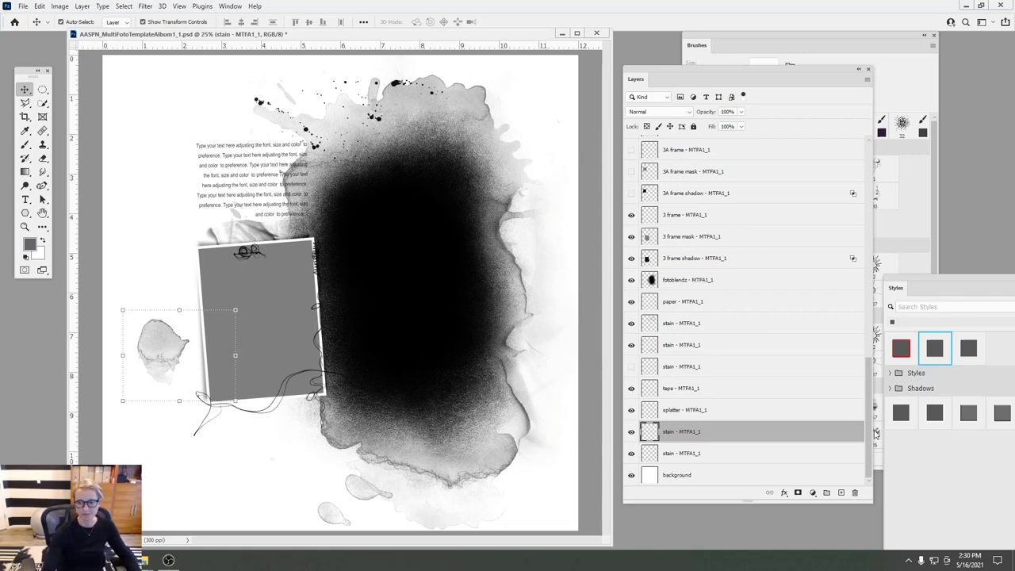
- Make the background the working layer, then switch to File Explorer's Transfers and Overlays folder
click(702, 475)
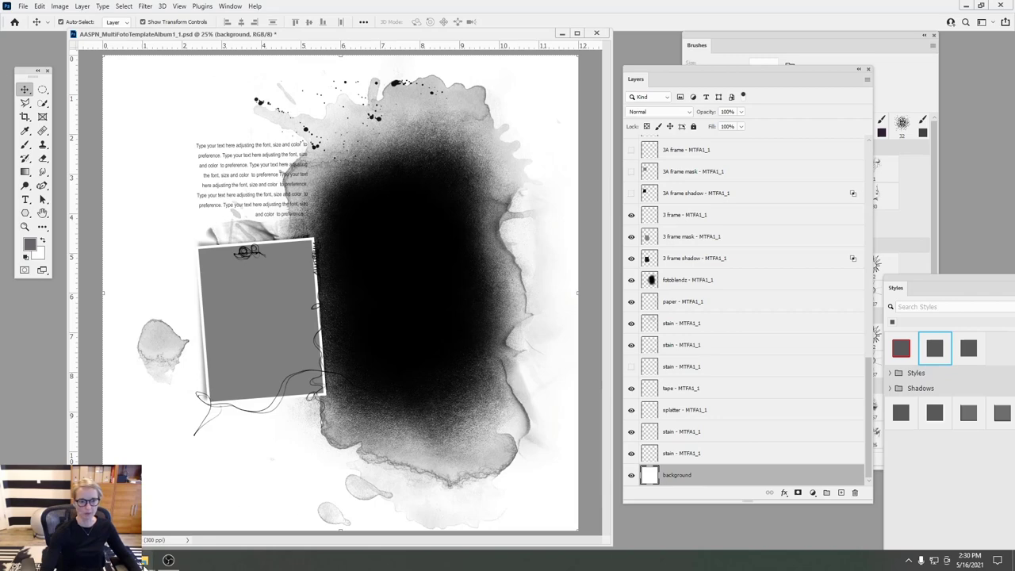
click(169, 529)
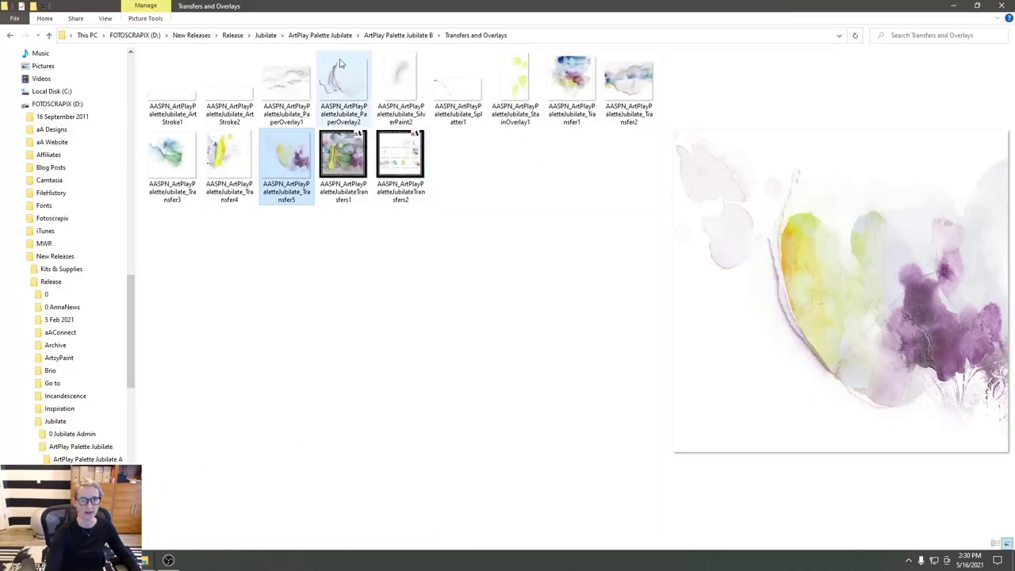
- Go to Jubilate A > Paperie and drag SolidPaper2 into the template above the background
click(381, 36)
click(320, 35)
click(211, 71)
double_click(212, 71)
double_click(411, 90)
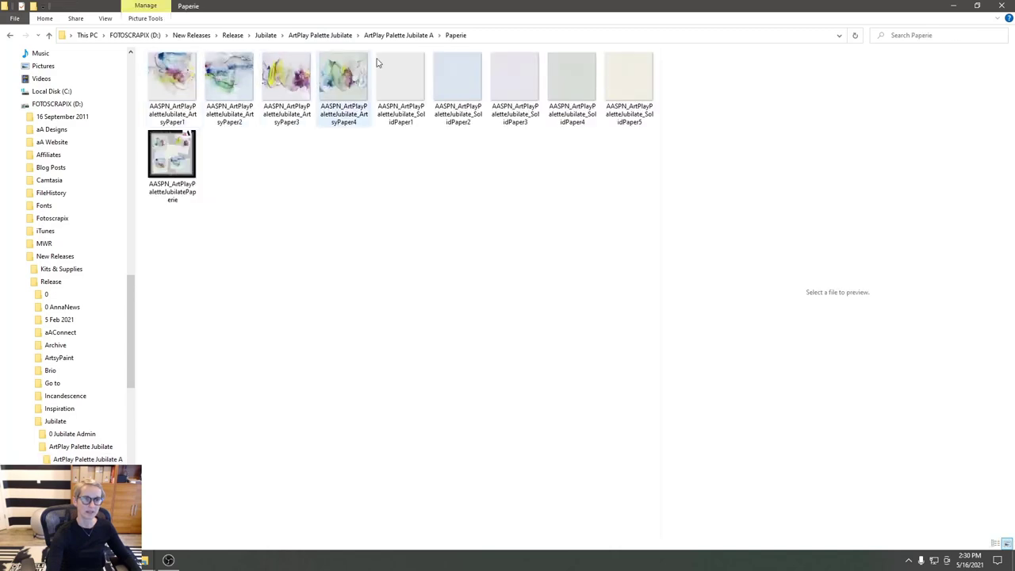
click(460, 91)
drag(453, 102, 199, 454)
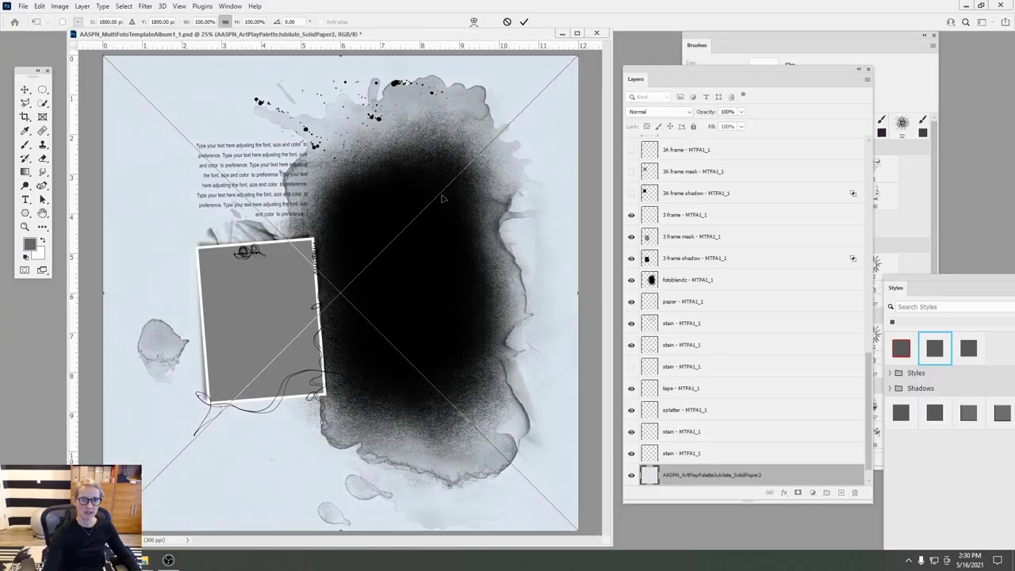
- Commit the SolidPaper2 placement and take File Explorer back up to the Jubilate folder
click(523, 22)
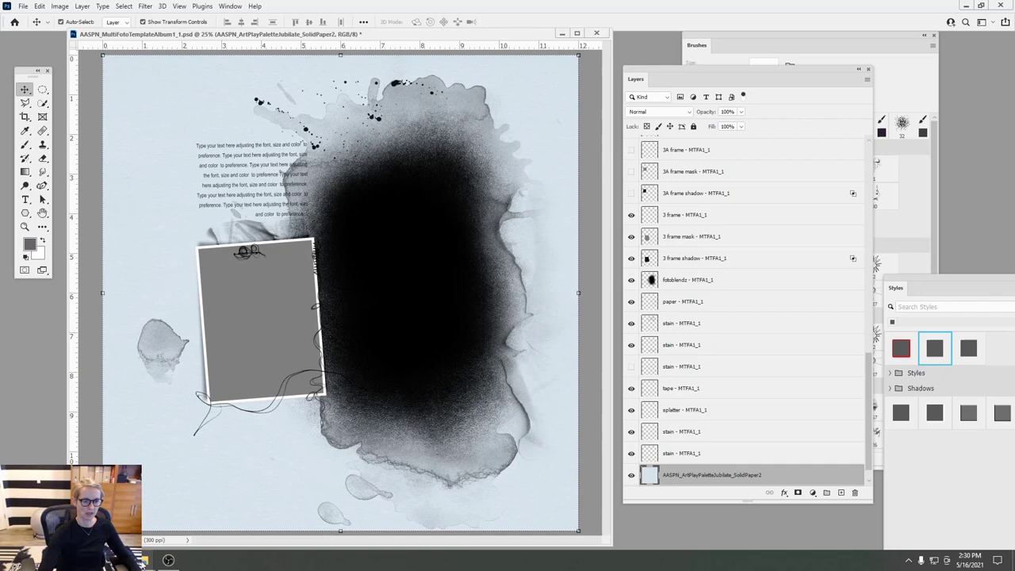
mouse_move(144, 559)
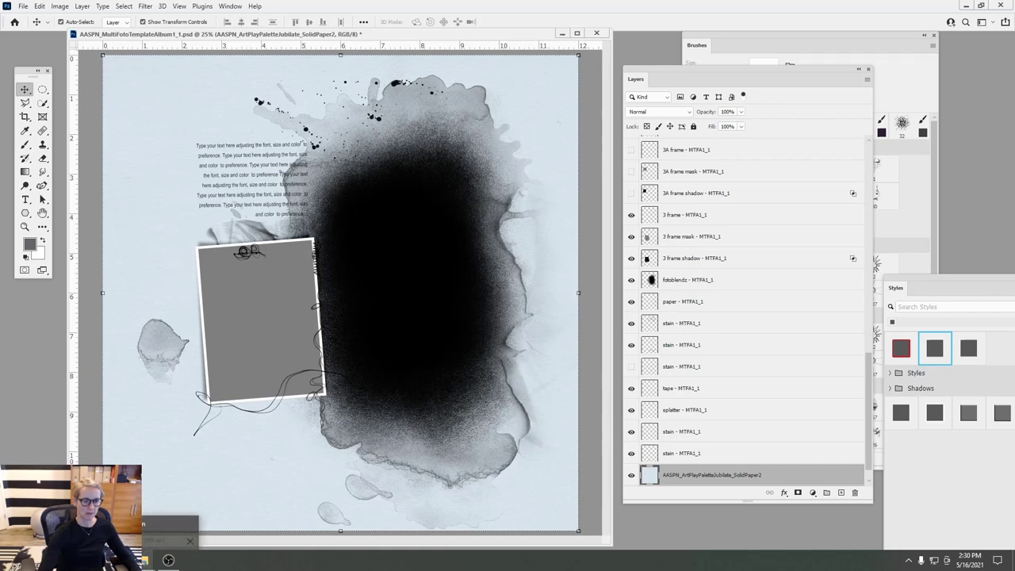
click(144, 559)
click(270, 35)
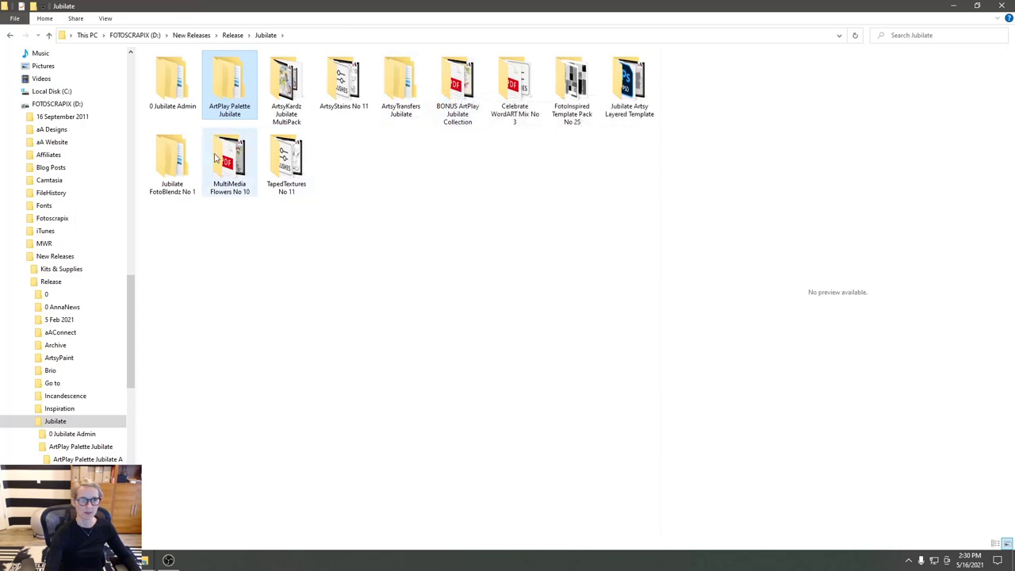
- Browse ArtsyTransfers Jubilate folders A, B and C, then drag AASPN_ArtsyTransfersJubilate_3.psd into Photoshop
double_click(401, 93)
double_click(175, 92)
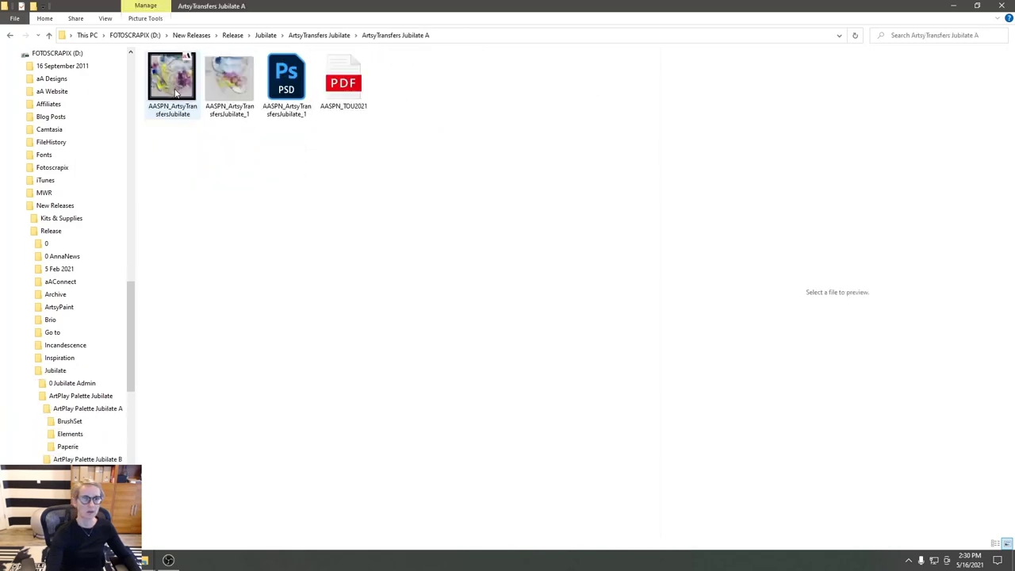
click(10, 36)
double_click(229, 83)
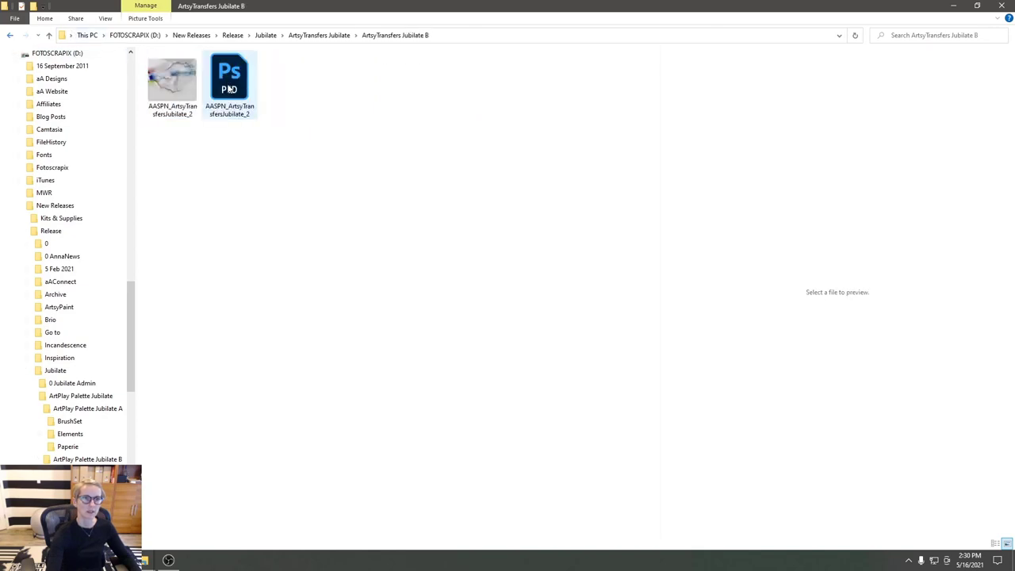
click(10, 36)
double_click(285, 88)
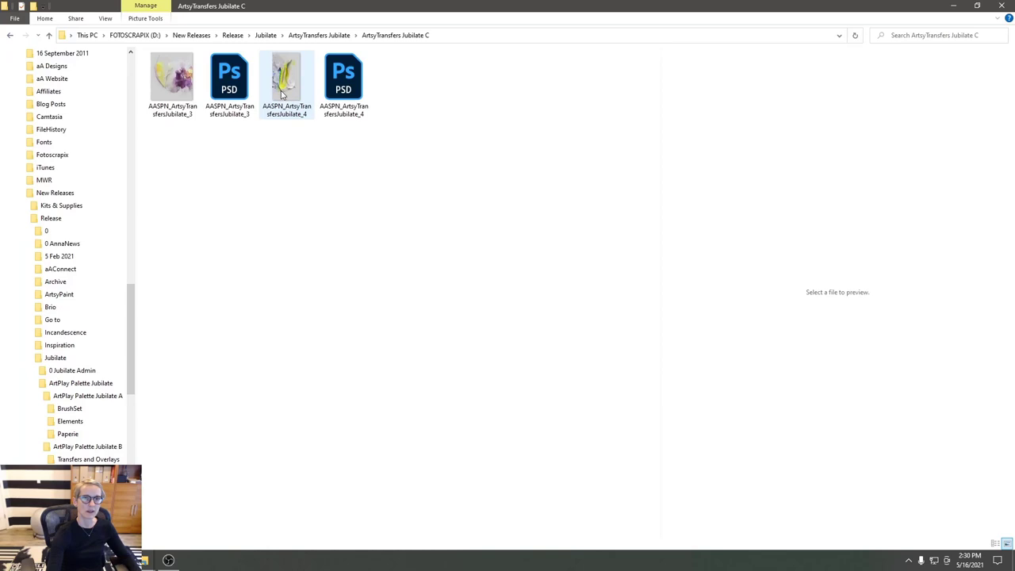
click(293, 93)
click(171, 85)
drag(221, 83, 171, 402)
- Copy all the ATJubilate_3 transfer layers onto the template
shift+click(671, 146)
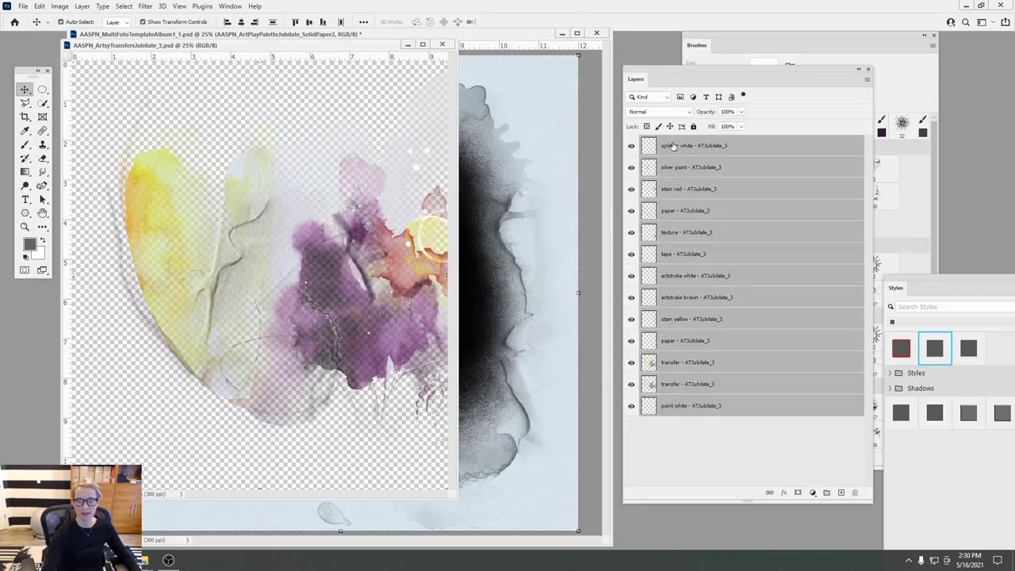
drag(295, 236, 465, 314)
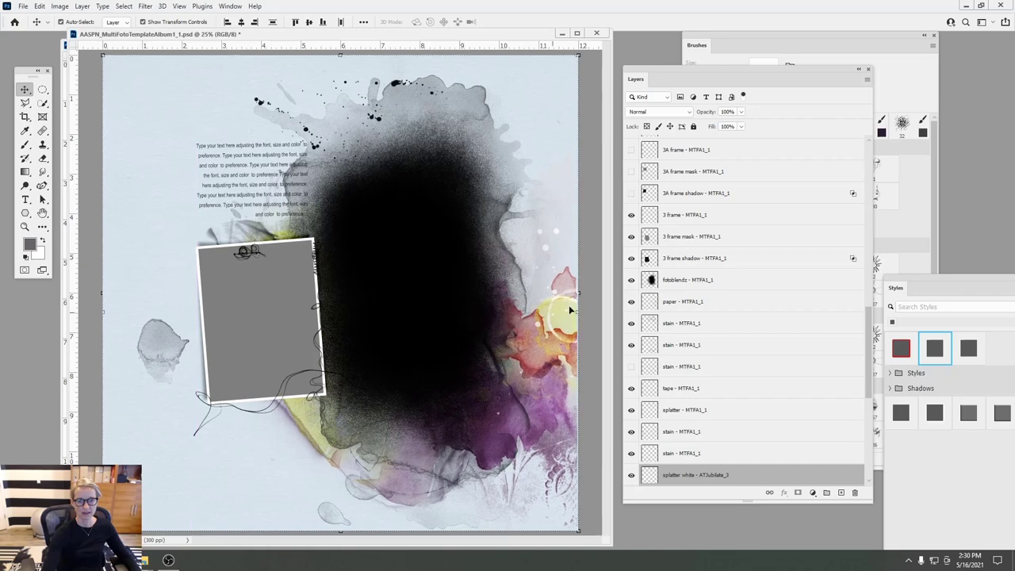
scroll(872, 388, down, 1)
scroll(872, 389, down, 5)
- Shift SolidPaper2 to a warm off-white with Hue/Saturation -152/-41/+52
click(744, 455)
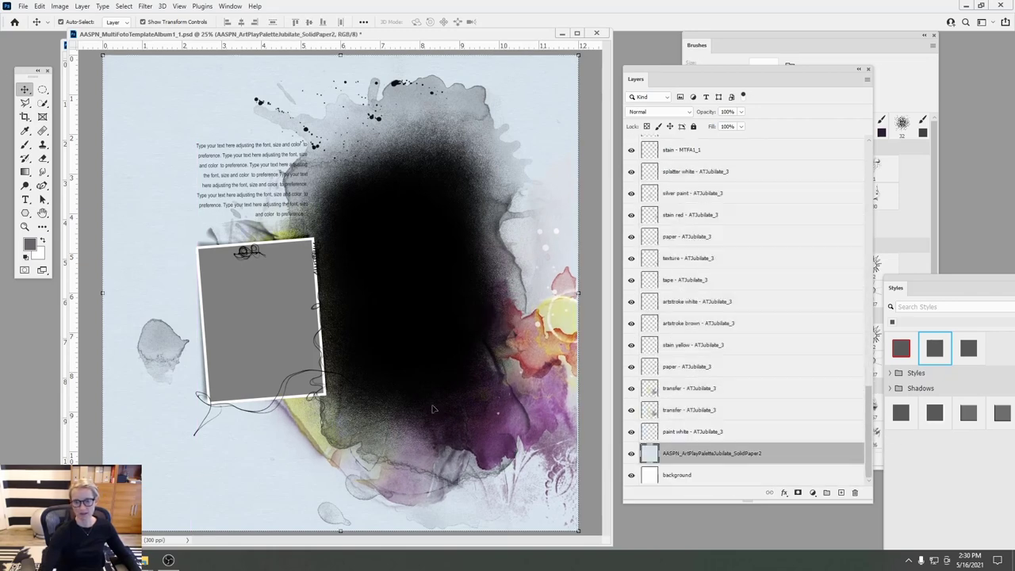
click(60, 6)
mouse_move(79, 29)
click(191, 90)
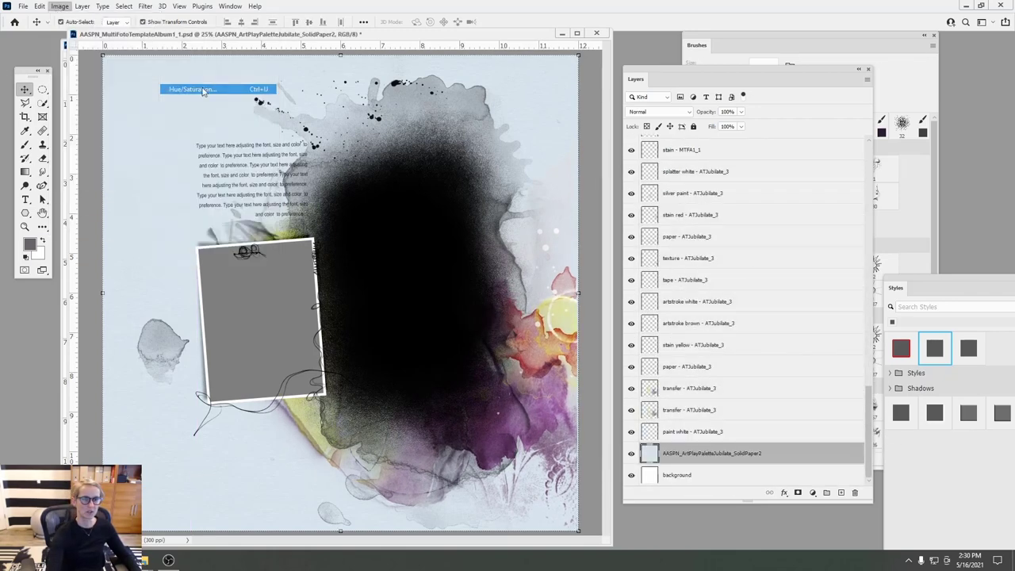
drag(835, 169, 867, 221)
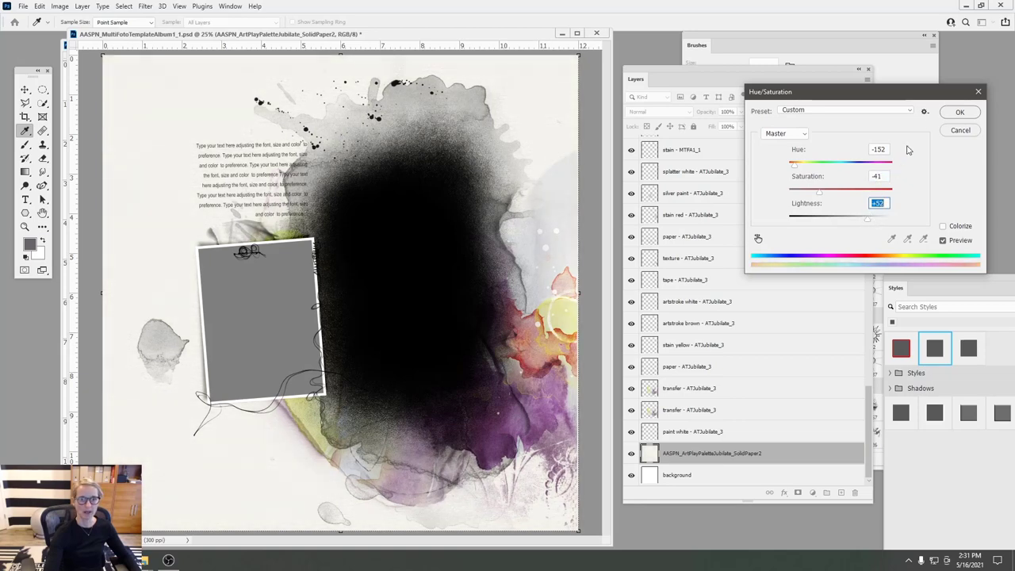
click(959, 112)
key(v)
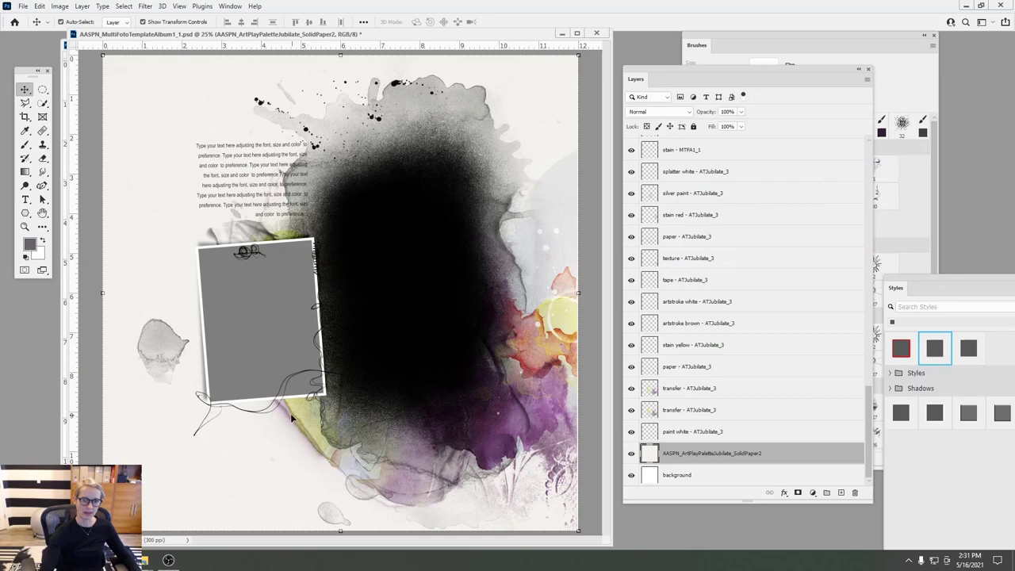
click(672, 238)
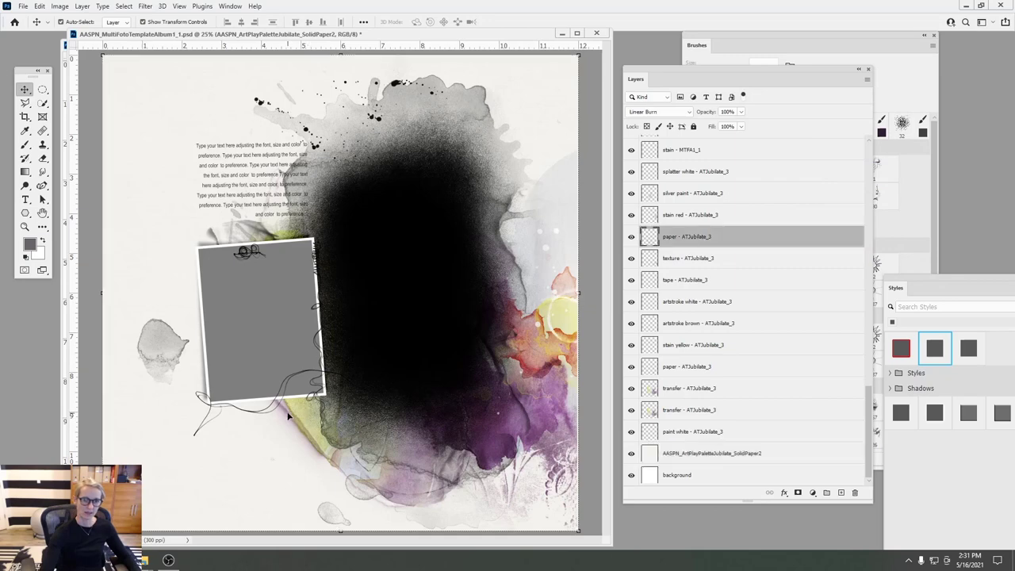
- Hide the paper texture and move both transfer layers lower on the page
click(632, 237)
mouse_move(302, 430)
mouse_down()
mouse_move(270, 433)
mouse_move(291, 430)
mouse_up()
click(38, 6)
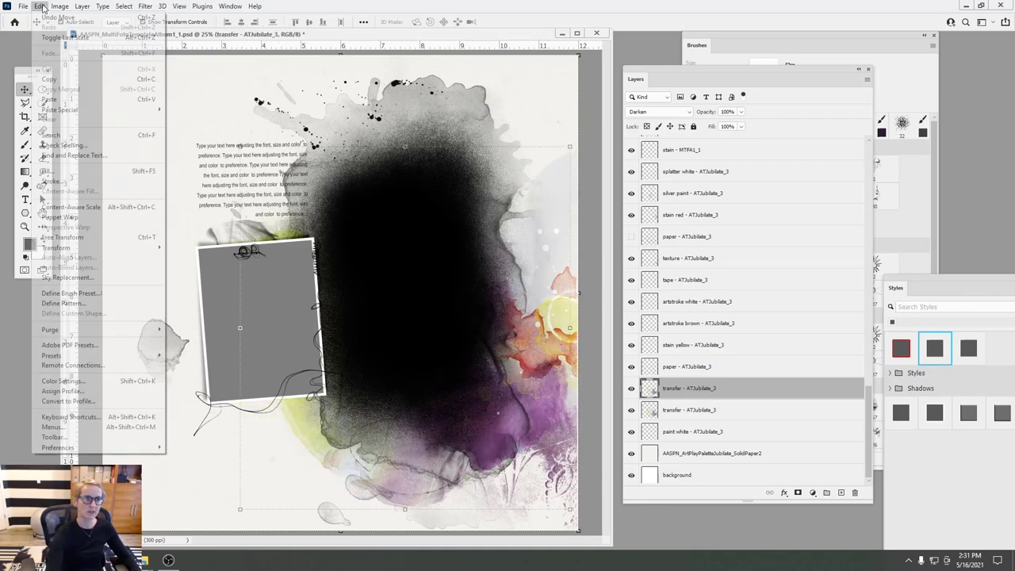
shift+click(659, 406)
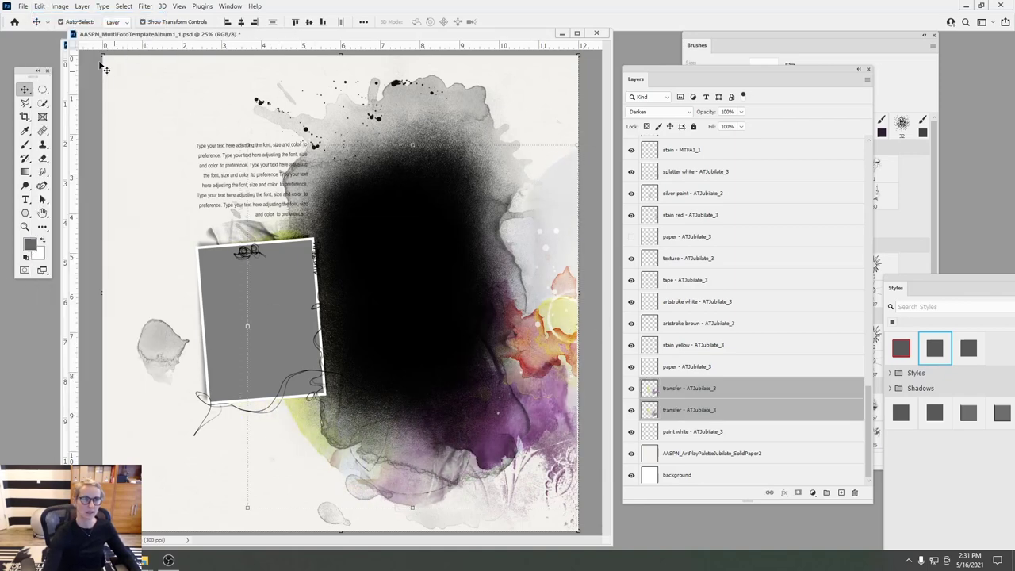
drag(403, 473, 398, 503)
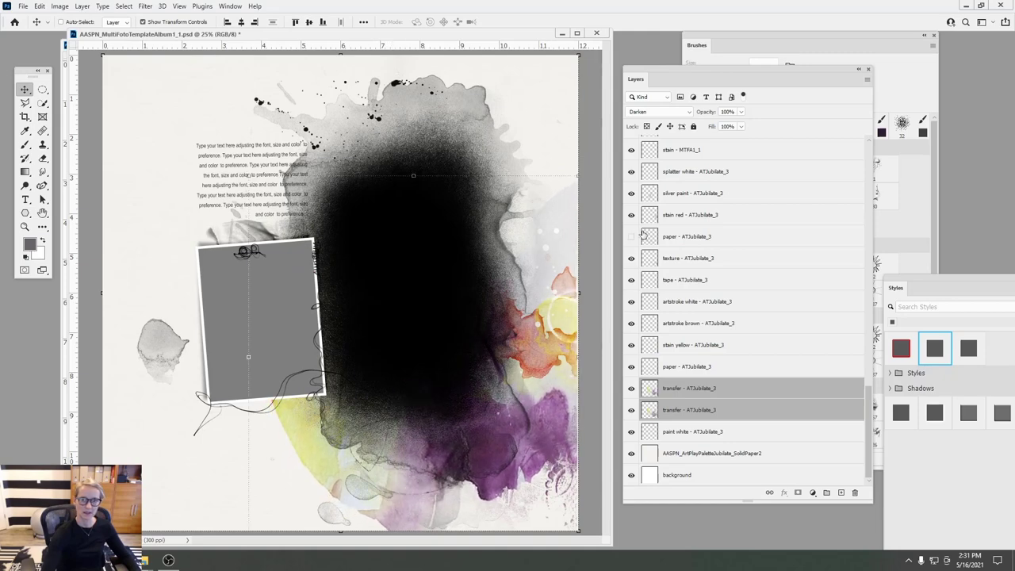
- Show the paper texture, move it and rotate it to about -42 degrees, then commit
click(652, 236)
click(631, 236)
drag(304, 437, 284, 449)
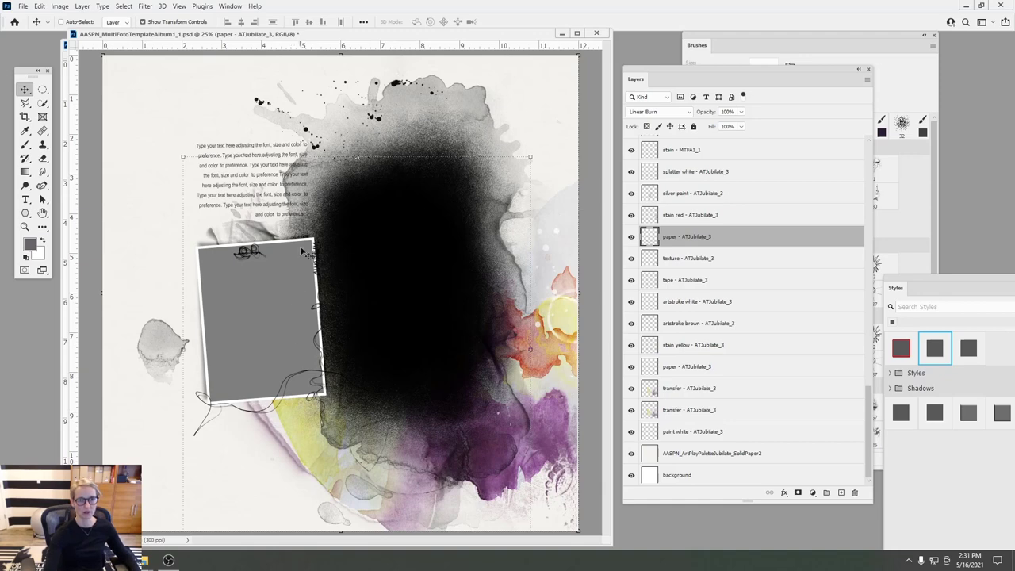
drag(175, 147, 147, 361)
drag(406, 368, 489, 418)
mouse_move(542, 275)
mouse_down()
mouse_move(552, 264)
mouse_move(555, 283)
mouse_up()
drag(485, 360, 488, 377)
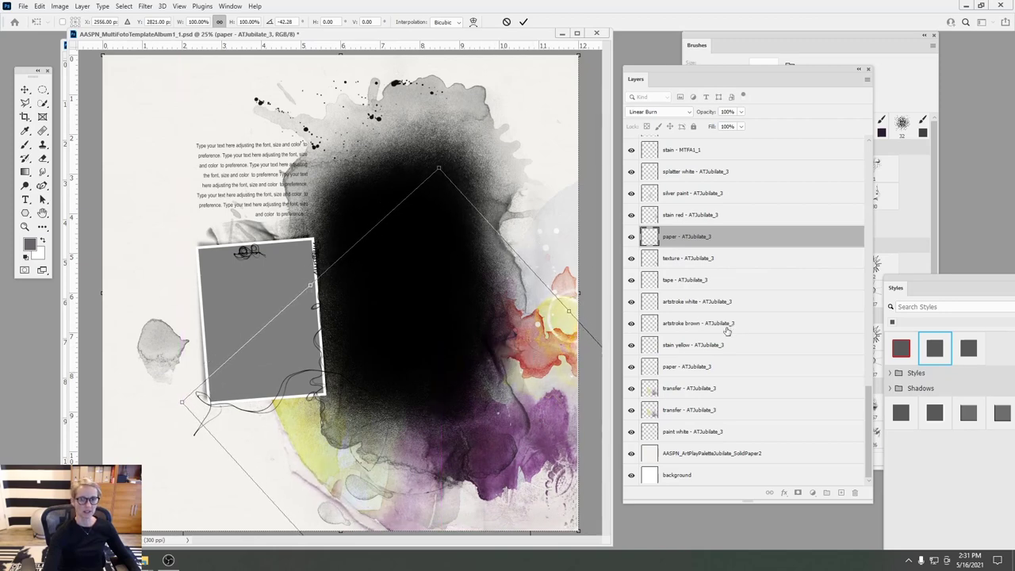
click(523, 21)
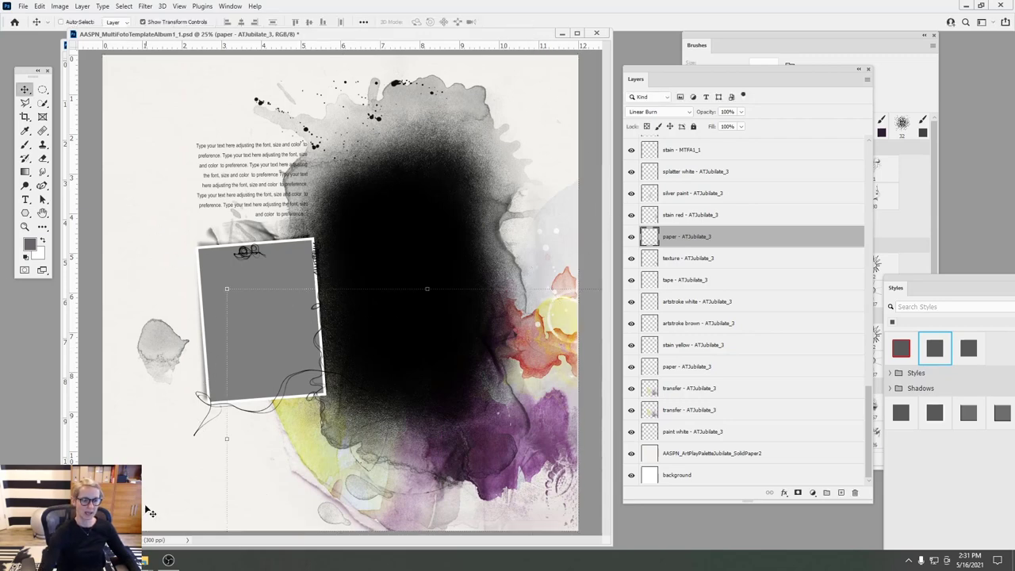
- Drag AASPN_ArtsyTransfersJubilate_4.psd from the transfers C folder into Photoshop
click(144, 561)
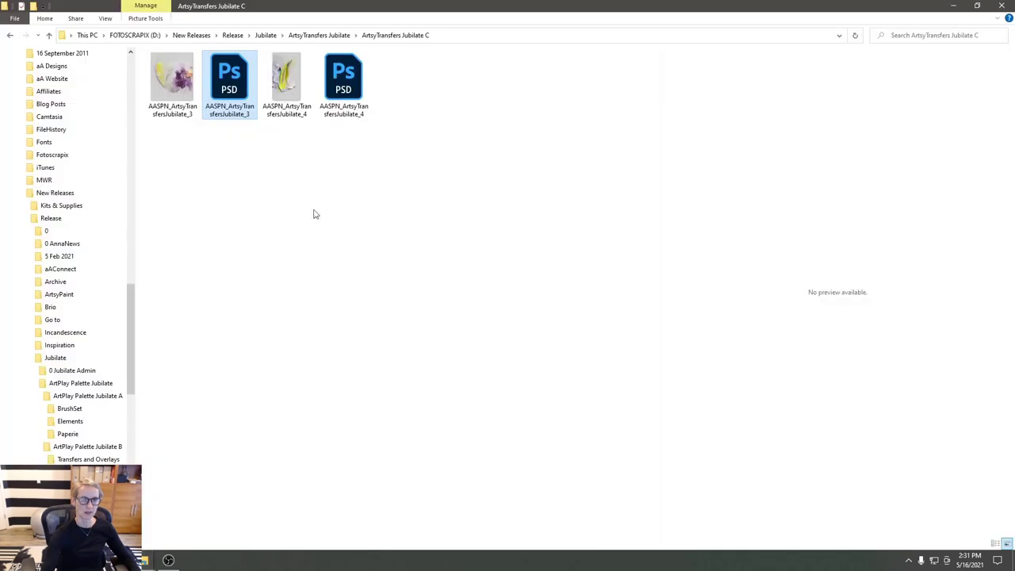
click(296, 86)
click(344, 79)
drag(344, 79, 312, 235)
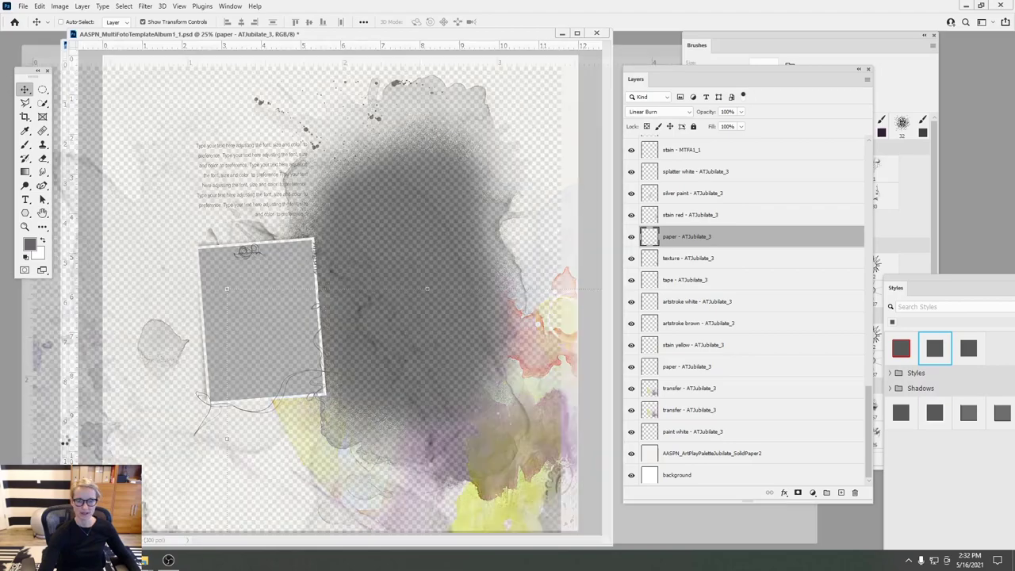
- Copy all ten ATJubilate_4 layers onto the template
click(678, 146)
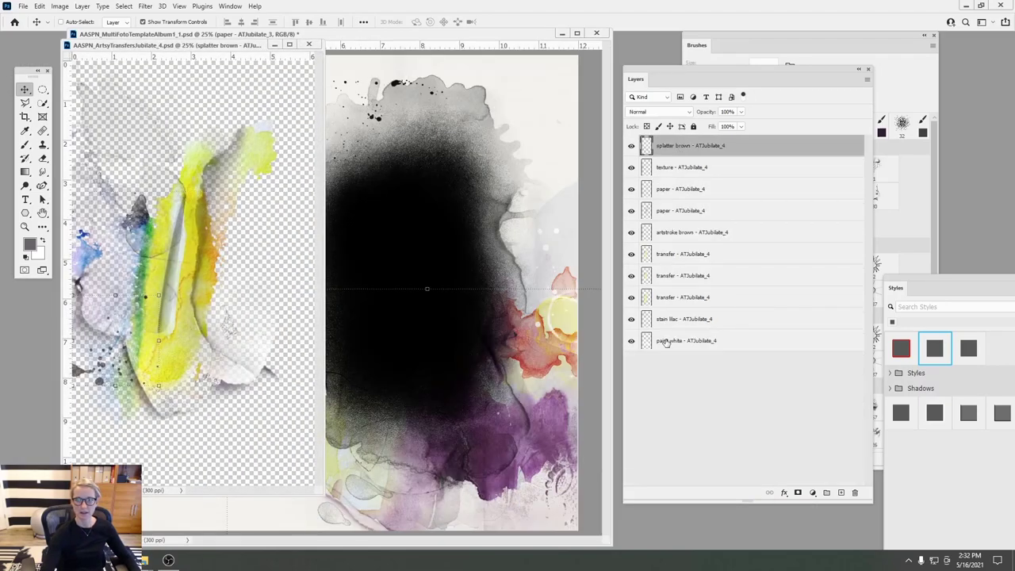
shift+click(667, 342)
drag(190, 46, 441, 87)
drag(398, 290, 158, 278)
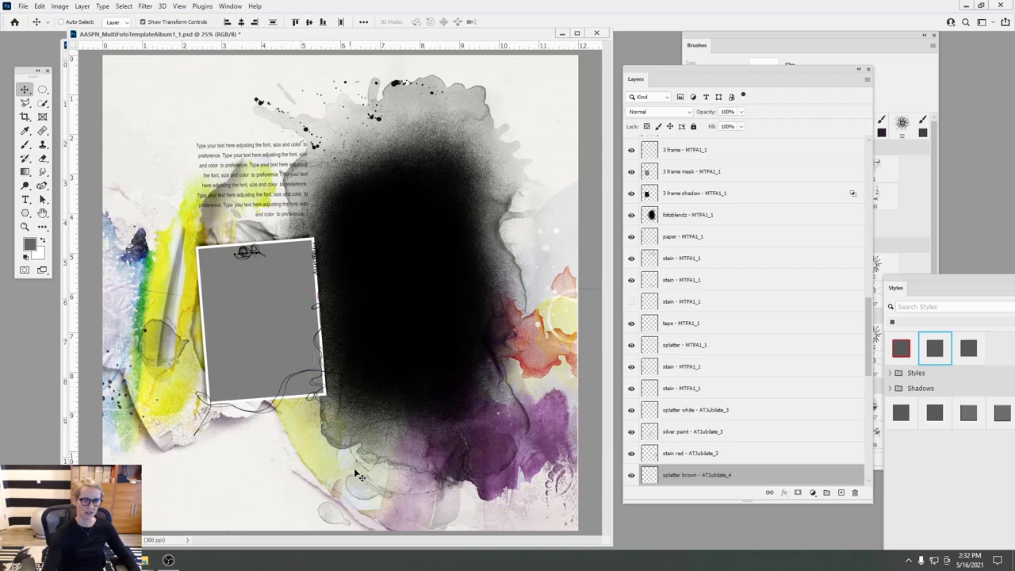
- Move the ATJubilate_4 block, splatter brown through paint white, just below the MTFA1_1 layers
click(689, 453)
click(697, 475)
scroll(868, 408, down, 6)
scroll(869, 408, down, 5)
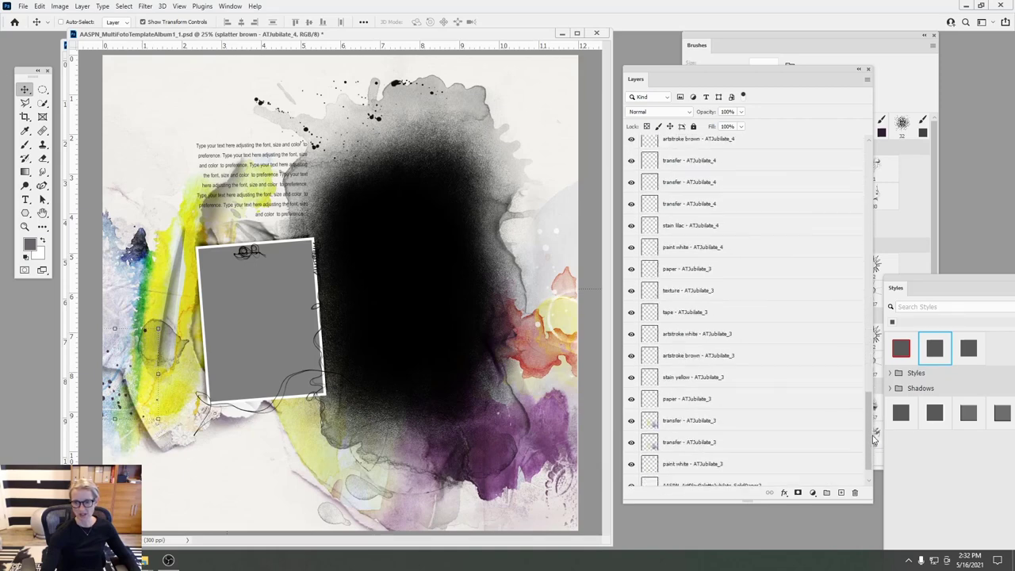
scroll(832, 408, up, 1)
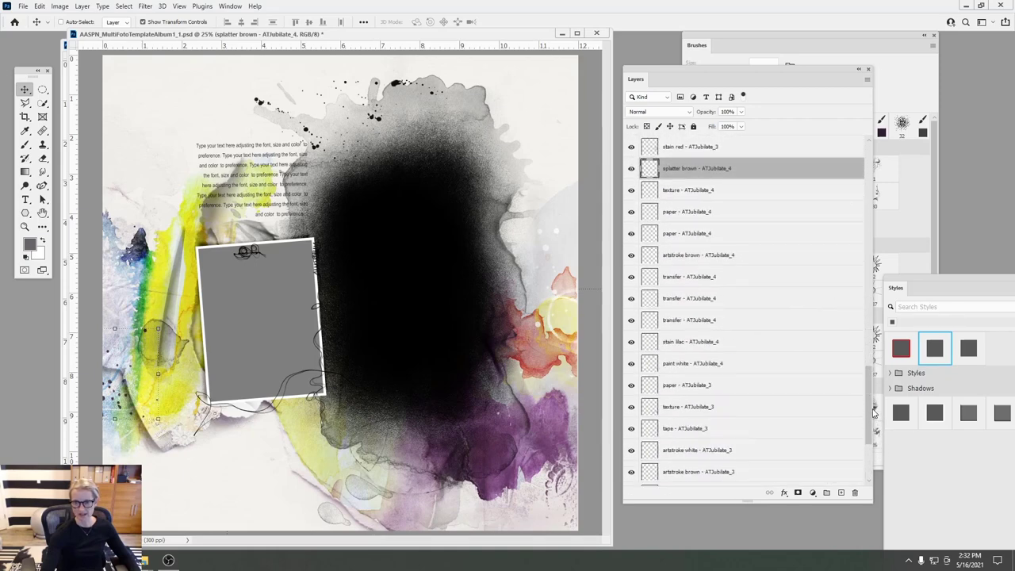
shift+click(693, 363)
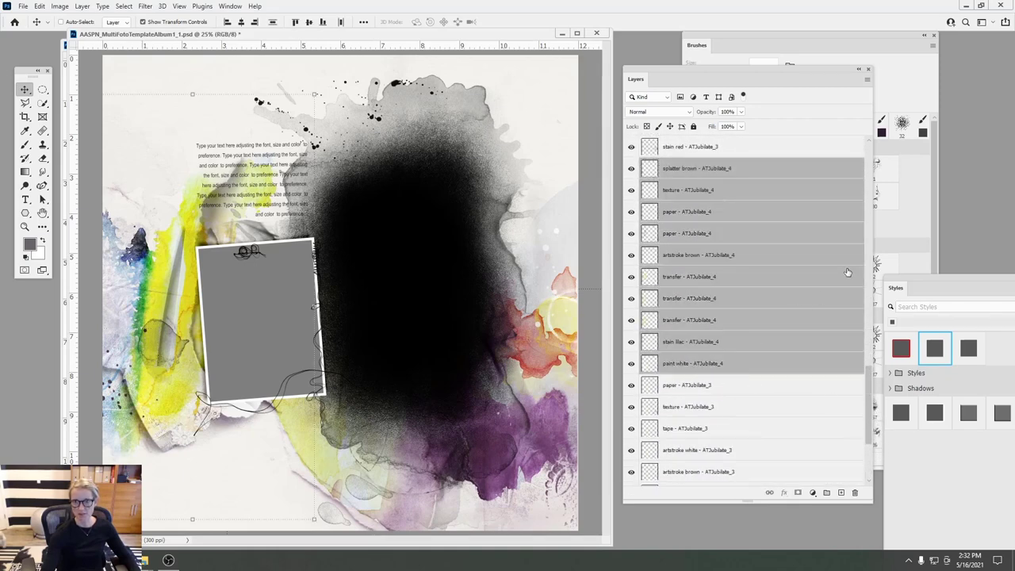
scroll(841, 356, up, 8)
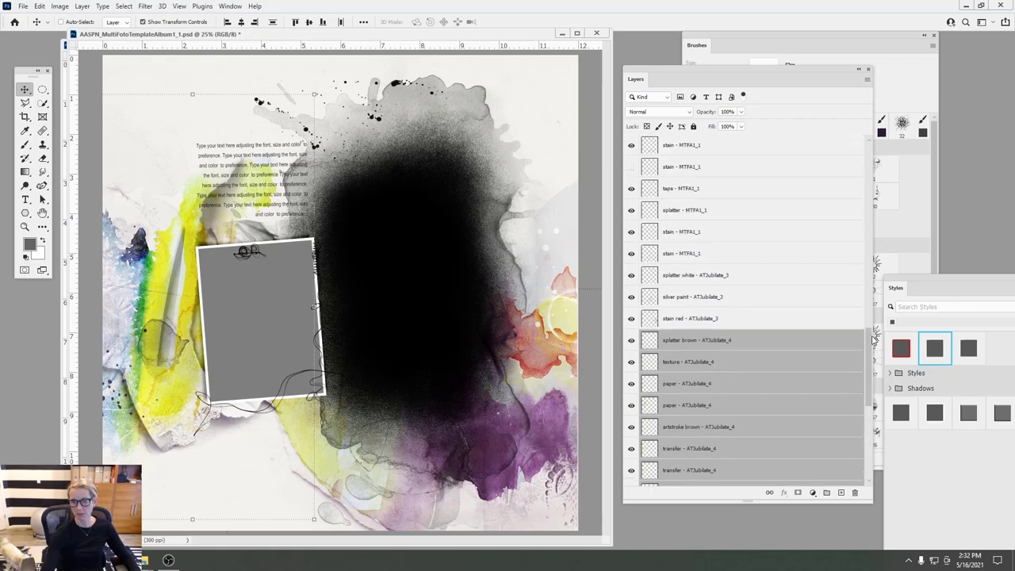
drag(703, 337, 697, 271)
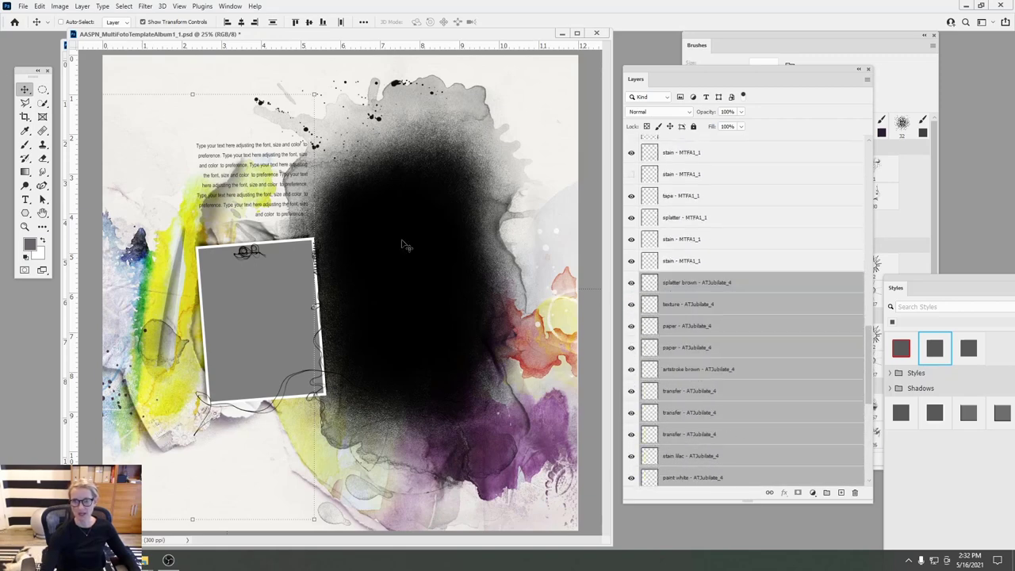
click(82, 6)
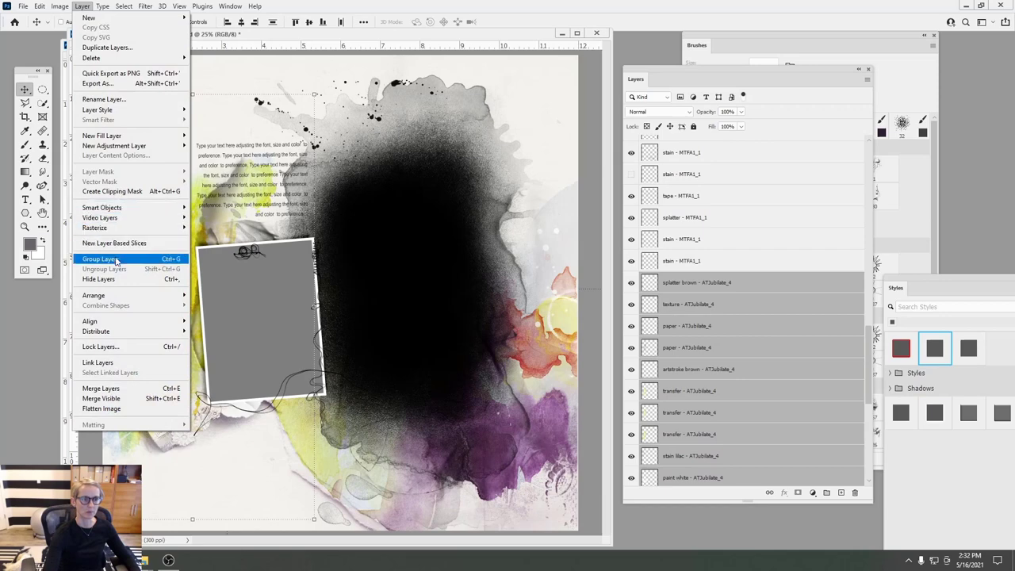
- Group the selected ATJubilate_4 layers into a group named 4
click(119, 260)
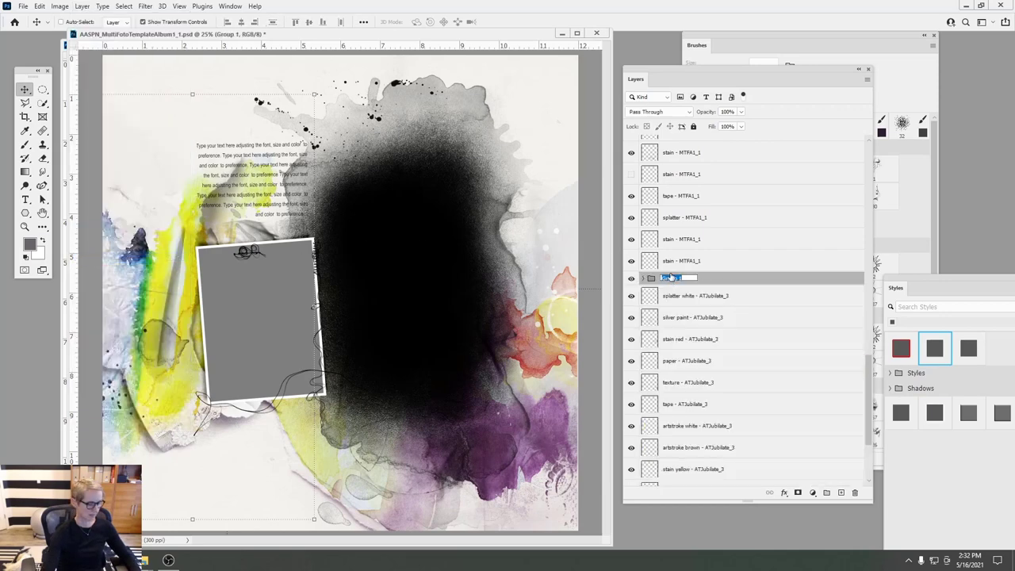
text(4)
click(781, 298)
drag(869, 359, 876, 405)
- Group the ATJubilate_3 layers, splatter white through paint white, into a group named 3
shift+click(695, 431)
shift+click(688, 416)
shift+click(683, 430)
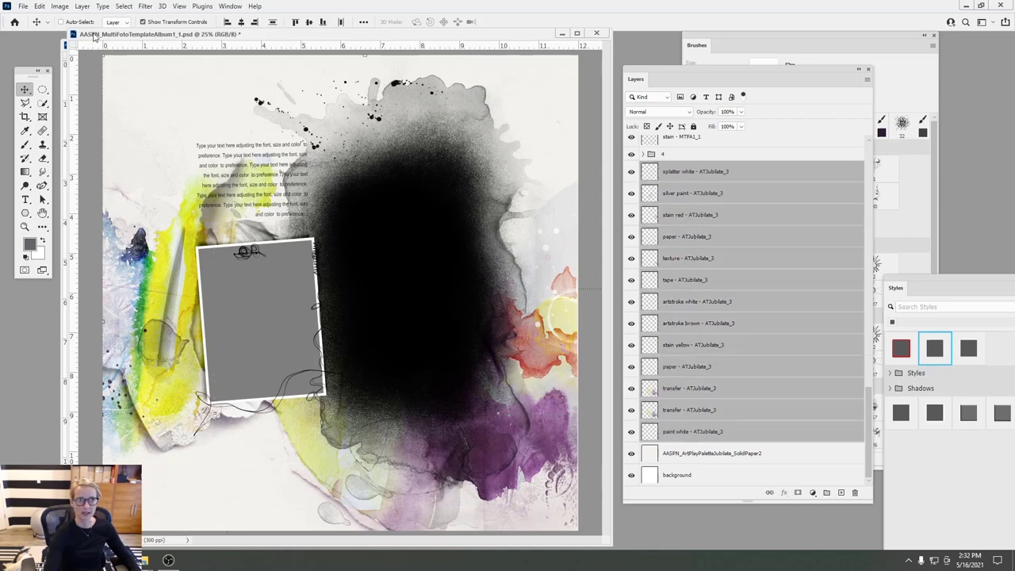
click(82, 5)
click(113, 259)
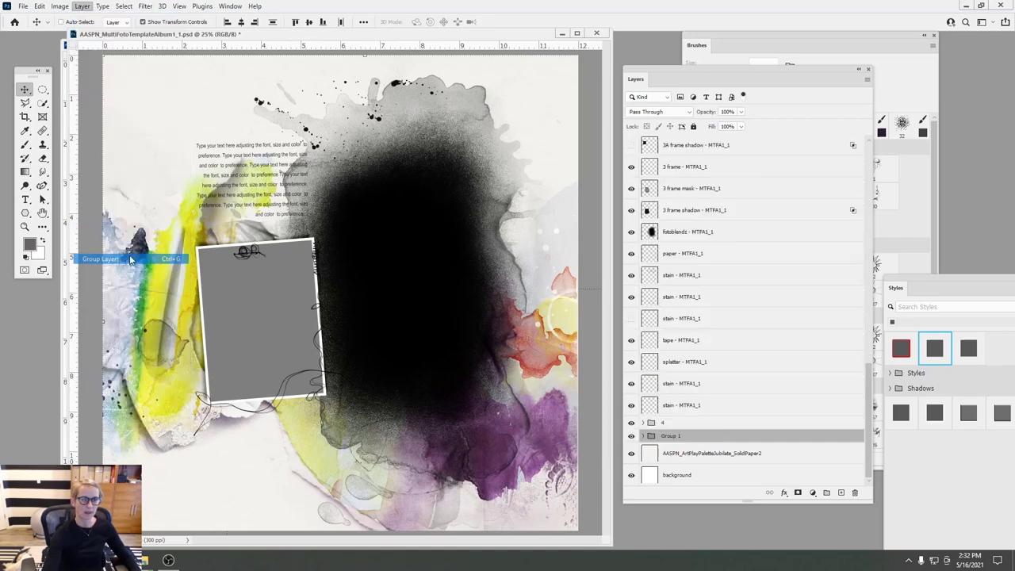
double_click(670, 436)
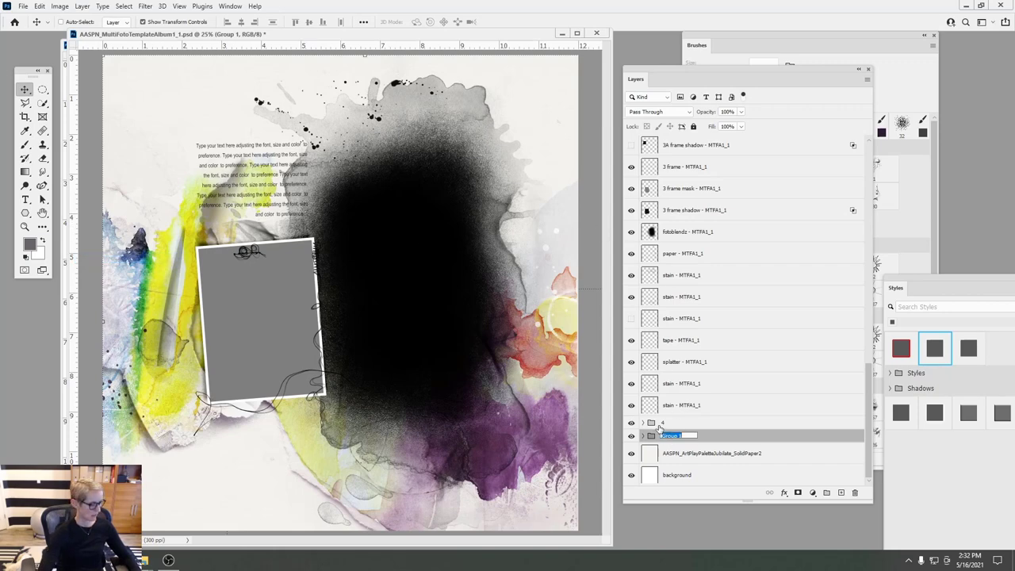
text(3)
key(Return)
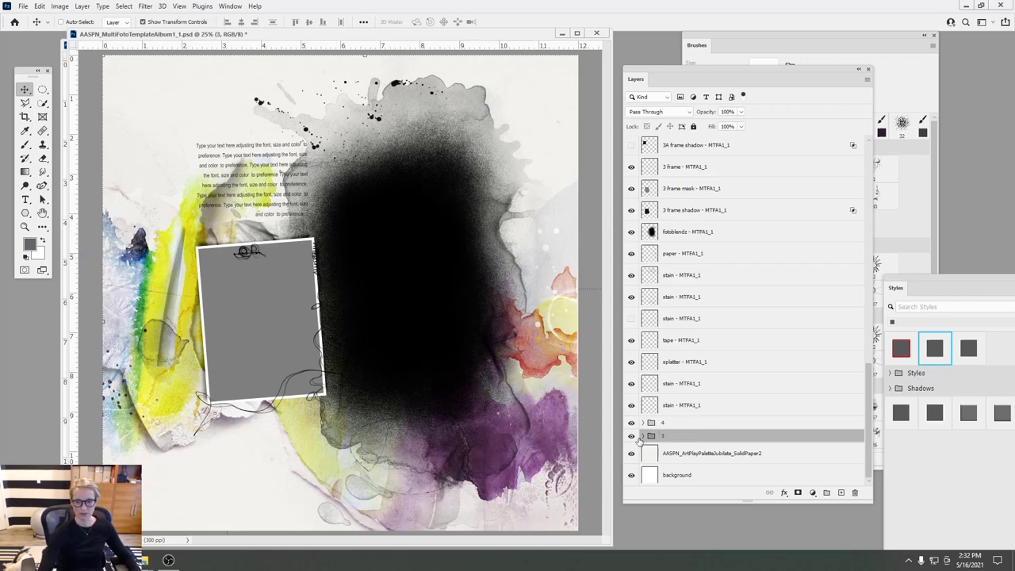
- Toggle groups 4 and 3 off and on to check their contents
click(632, 423)
click(631, 423)
click(632, 436)
click(632, 436)
- Expand group 4, hide two of its transfer layers and select the third
click(643, 423)
scroll(698, 380, down, 5)
click(692, 377)
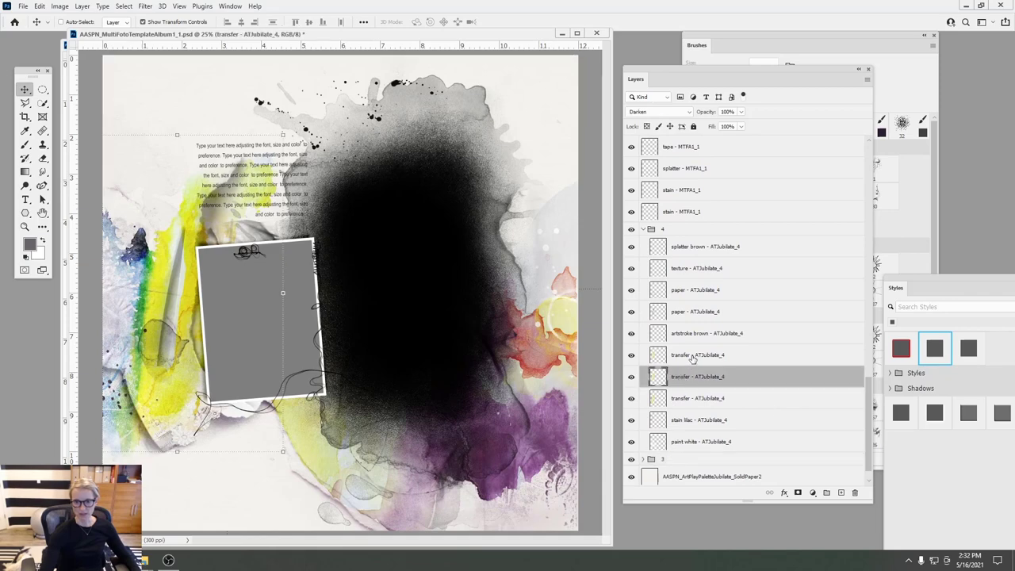
click(688, 357)
click(631, 354)
click(631, 377)
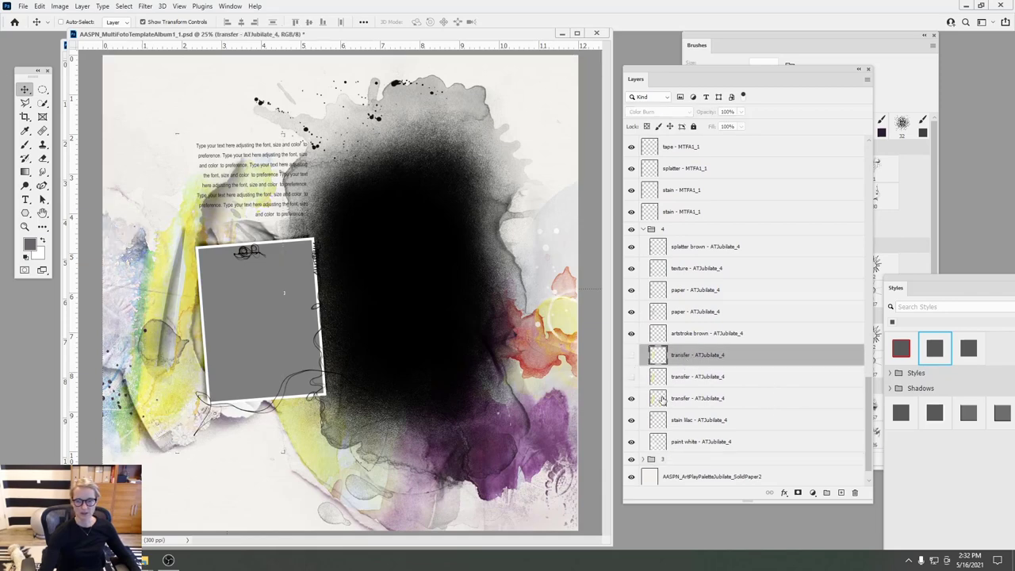
click(662, 399)
click(60, 5)
- Set the transfer layer's Yellows to Hue -40, Saturation -50, then duplicate the layer
mouse_move(76, 33)
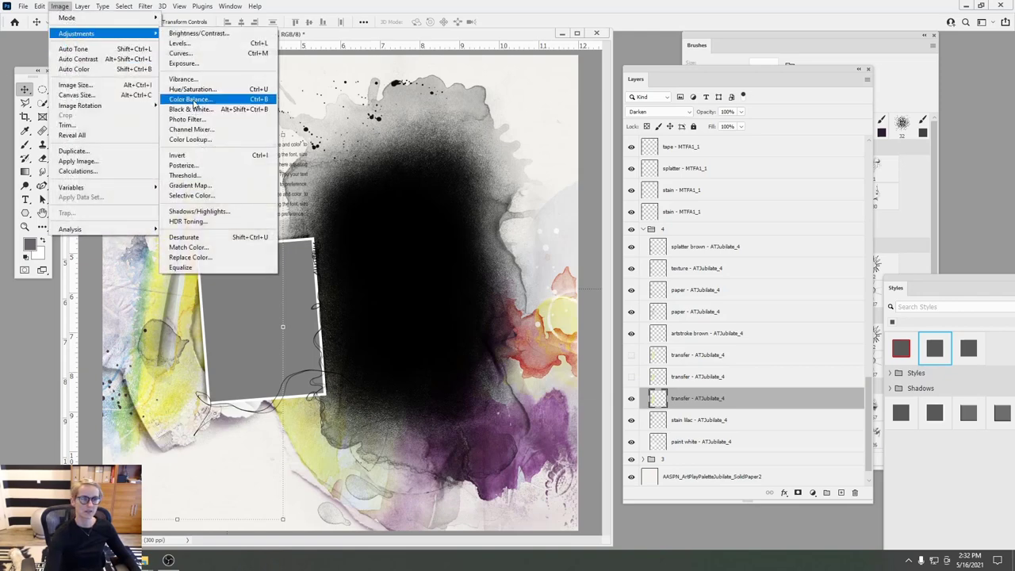
click(191, 89)
mouse_move(841, 162)
mouse_down()
mouse_move(802, 173)
mouse_move(841, 177)
mouse_up()
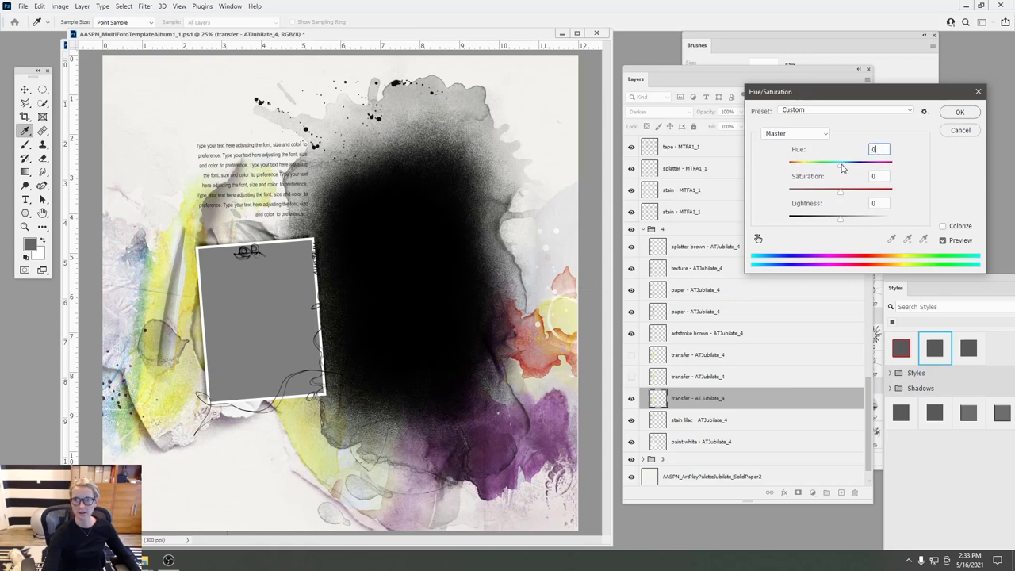
click(822, 134)
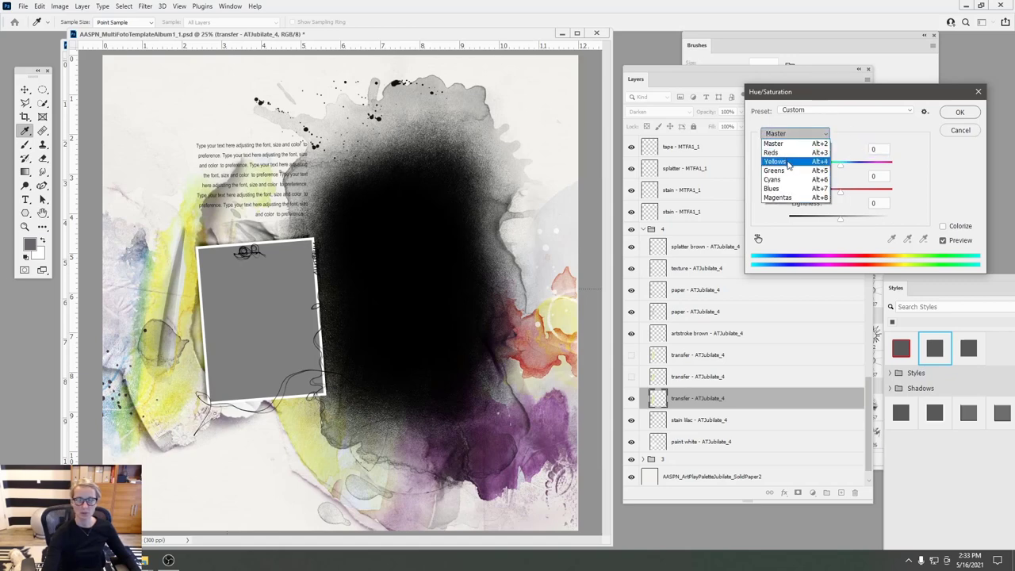
click(783, 163)
mouse_move(842, 169)
mouse_down()
mouse_move(789, 176)
mouse_move(824, 175)
mouse_up()
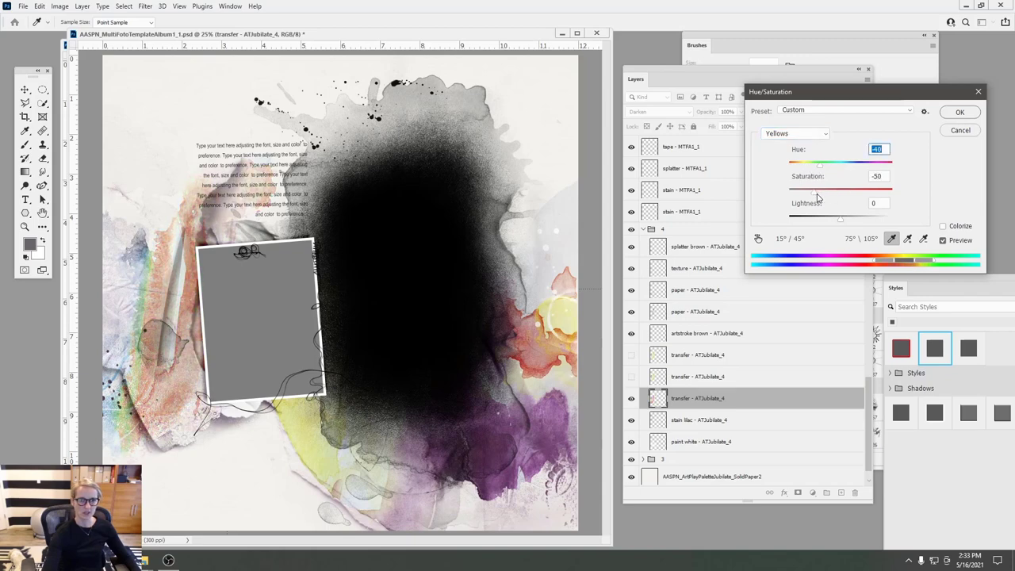
key(Tab)
click(952, 132)
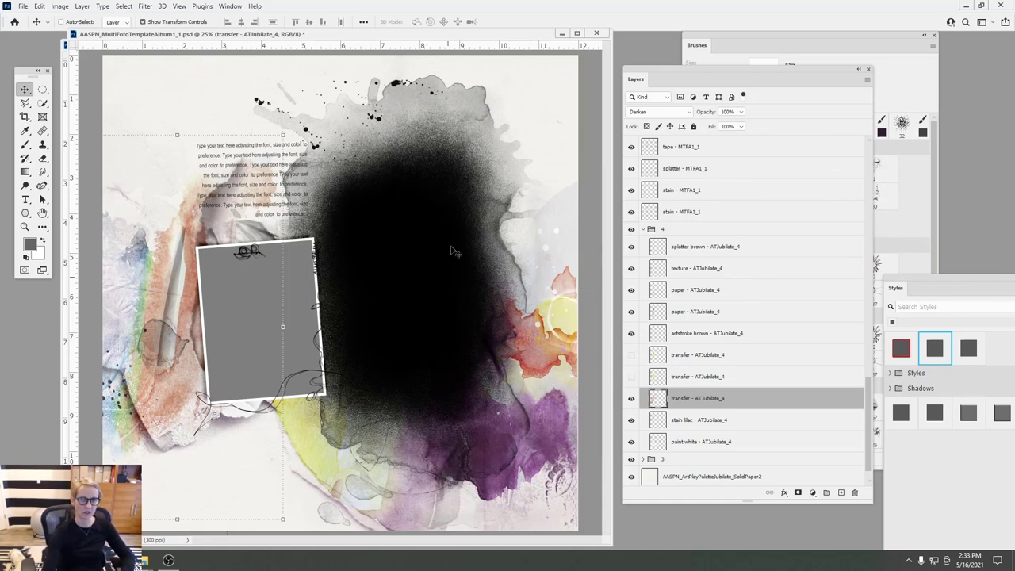
drag(670, 396, 841, 493)
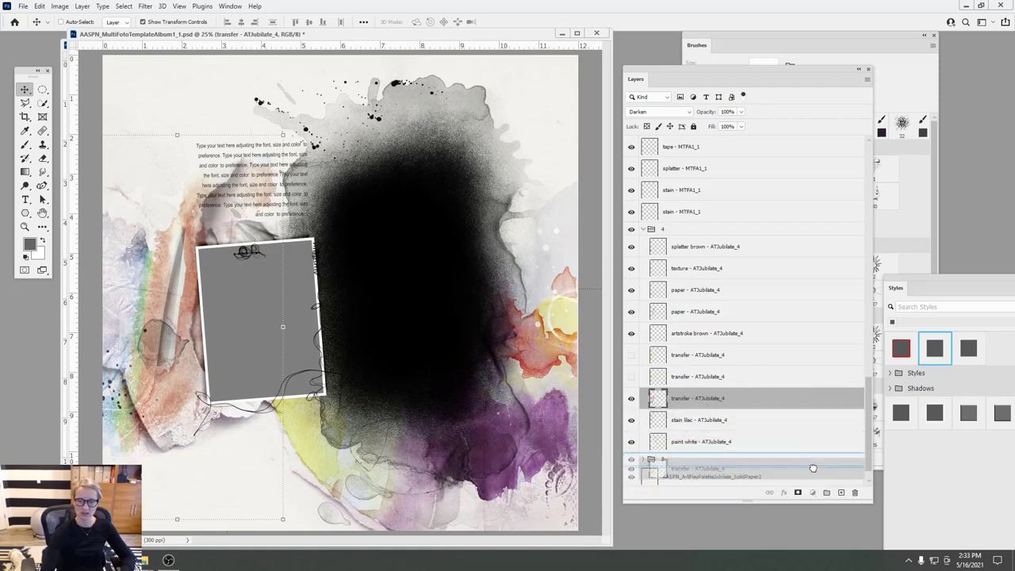
click(664, 379)
- Set the transfer copy layer's blend mode to Darker Color
click(666, 397)
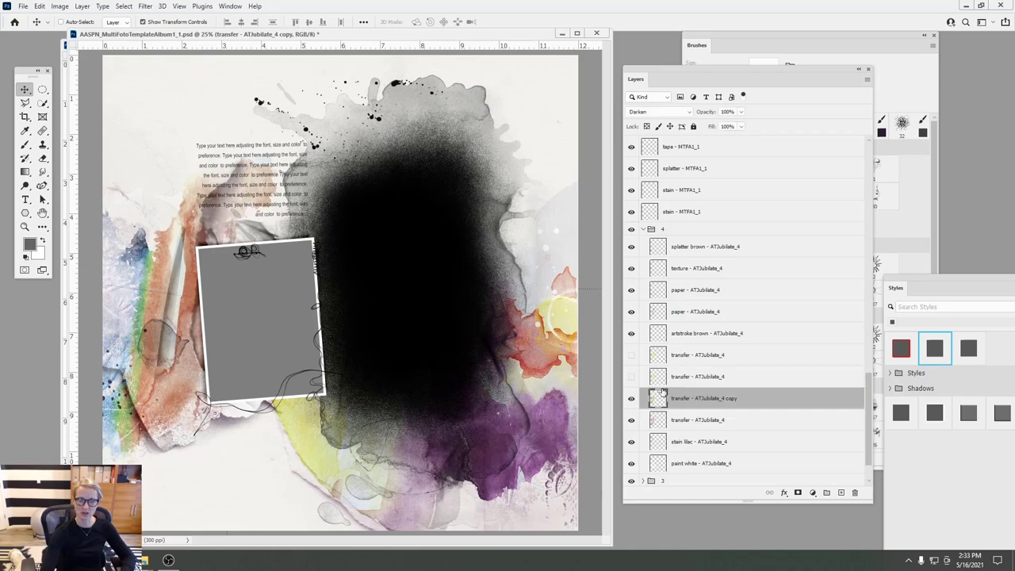
click(666, 111)
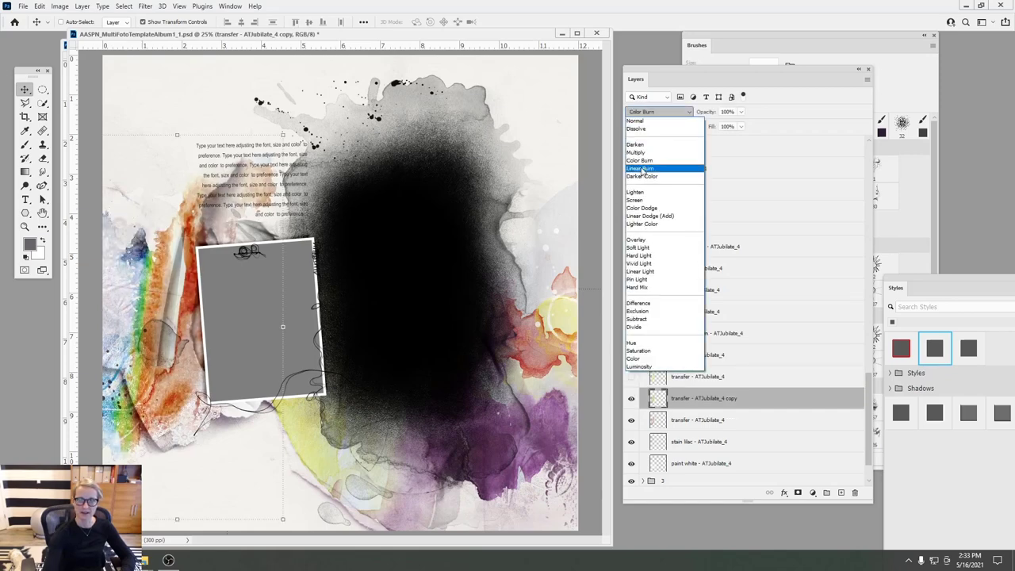
click(644, 176)
- Duplicate the transfer copy and set the new copy to Color Burn at 15% opacity
key(ctrl+j)
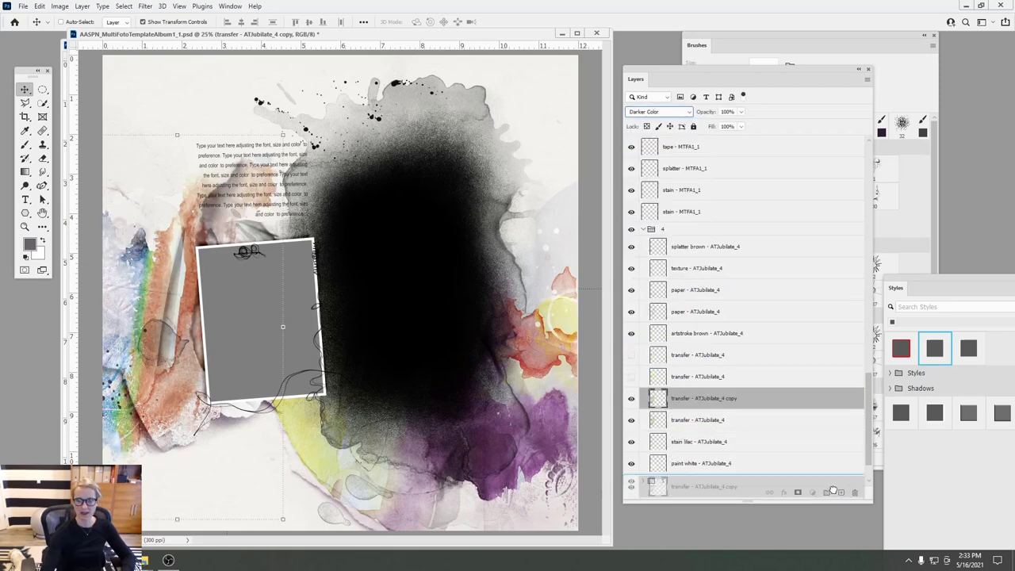
click(662, 112)
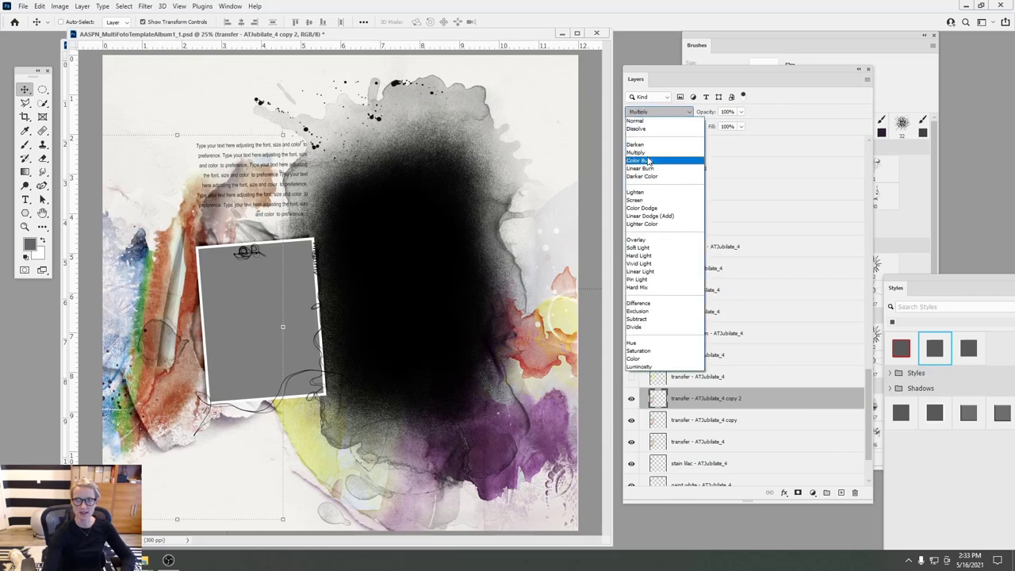
click(649, 162)
drag(740, 113, 703, 129)
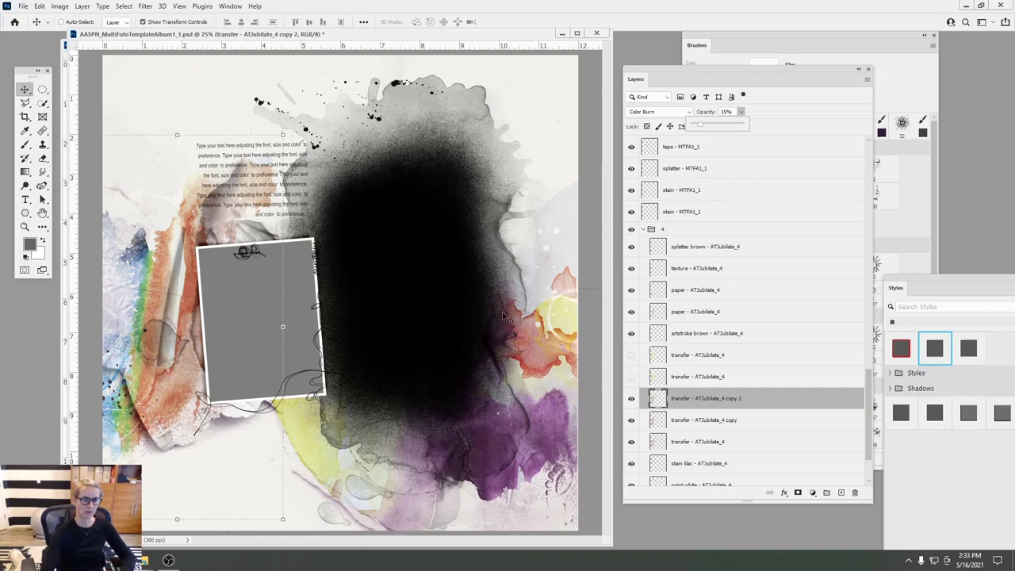
click(245, 302)
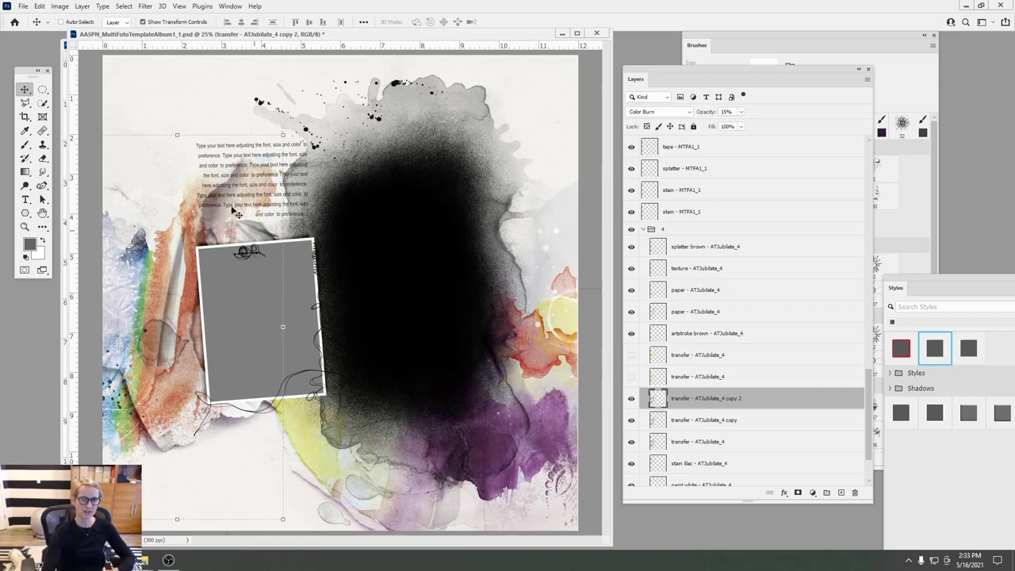
- Select the fotoblendz black blob layer and bring up the oscraps shop in Chrome
click(426, 267)
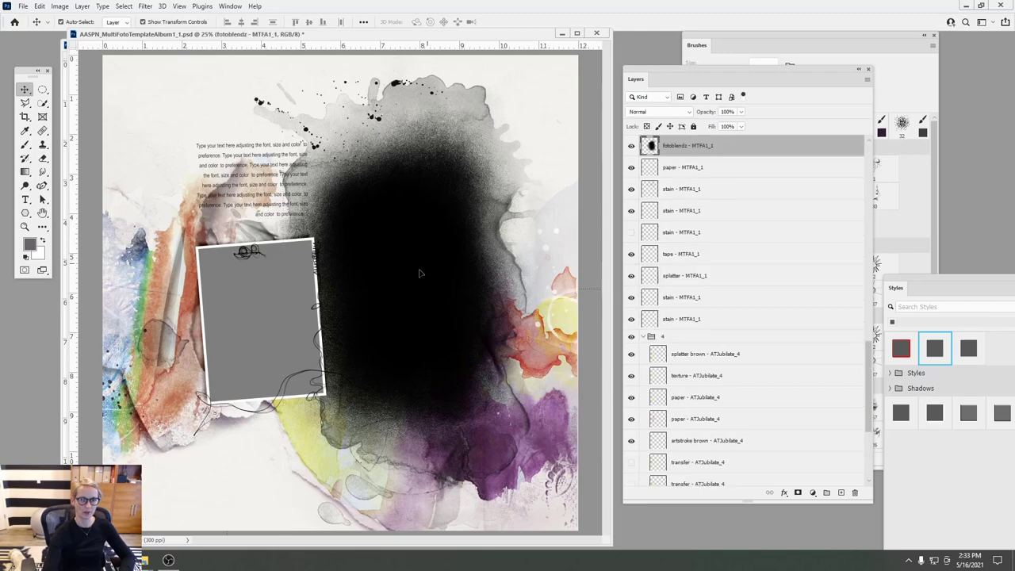
click(143, 559)
mouse_move(145, 560)
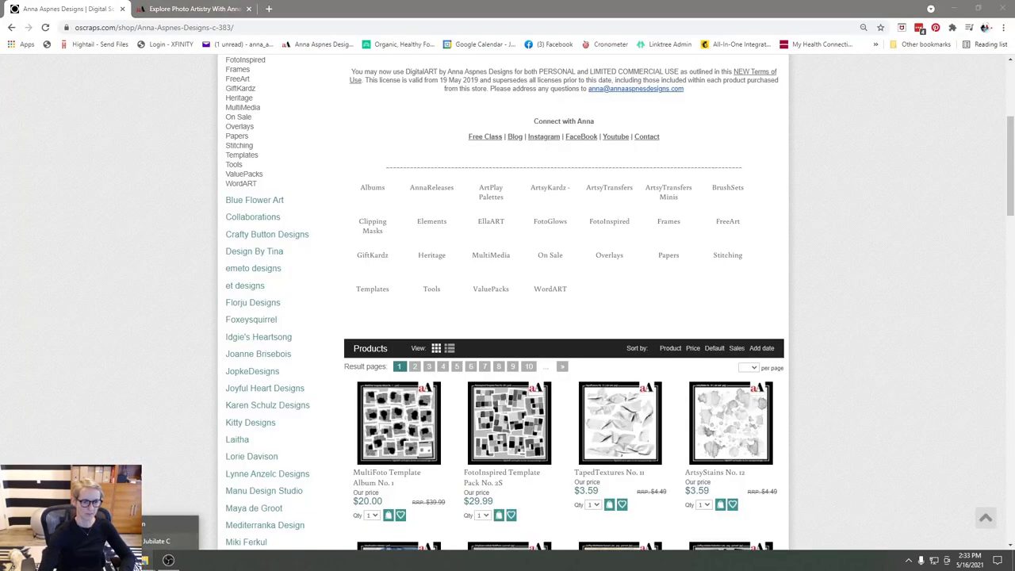
- Bring the photo into the template and shift the IMG_7399 layer down and left
click(198, 488)
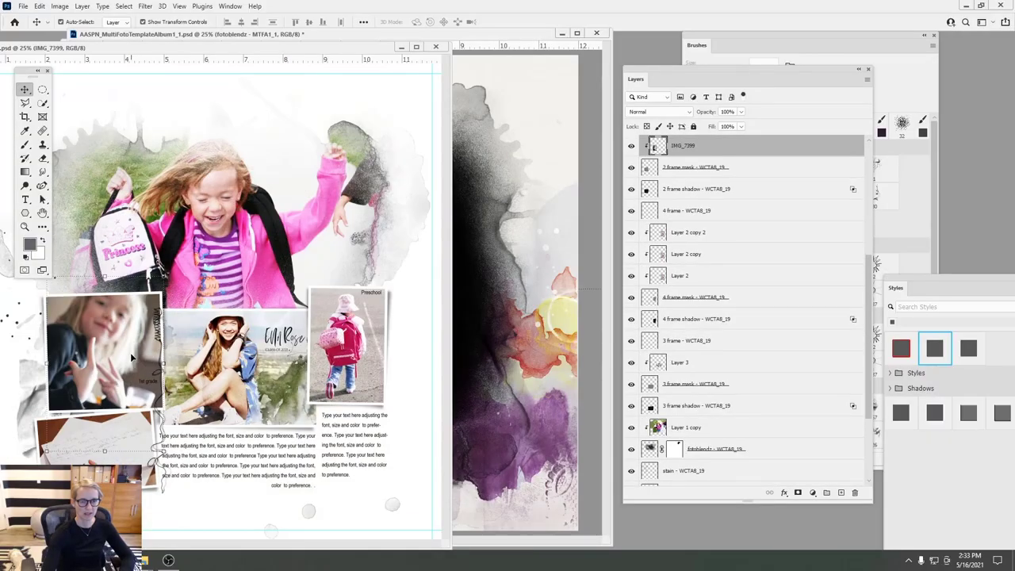
drag(131, 357, 461, 284)
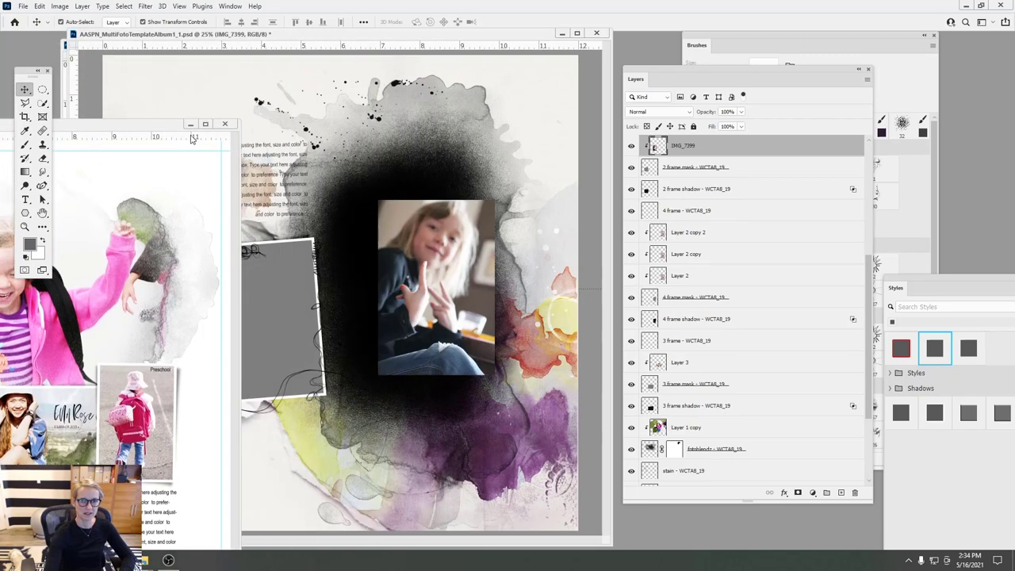
click(691, 236)
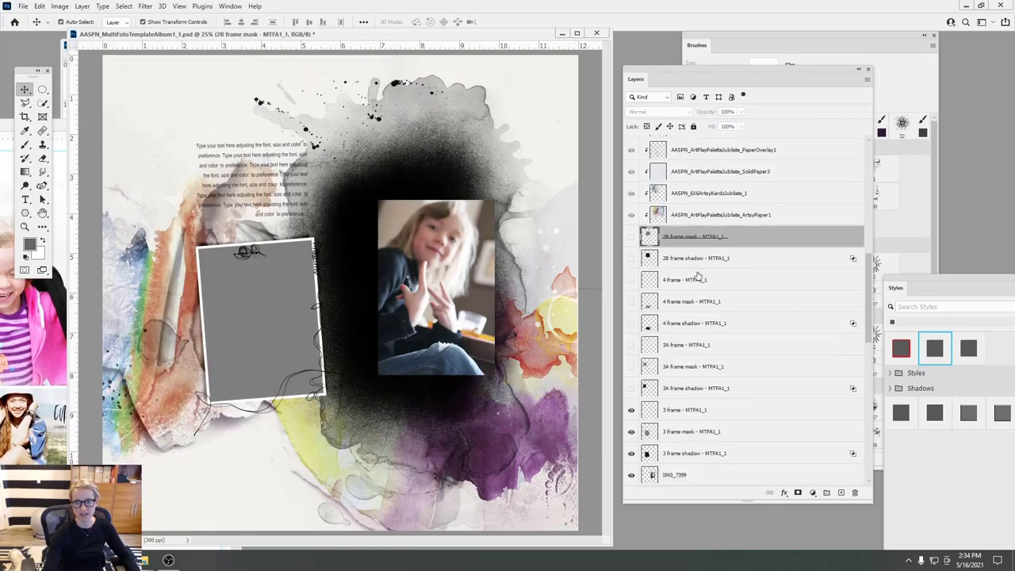
click(665, 473)
scroll(869, 325, down, 5)
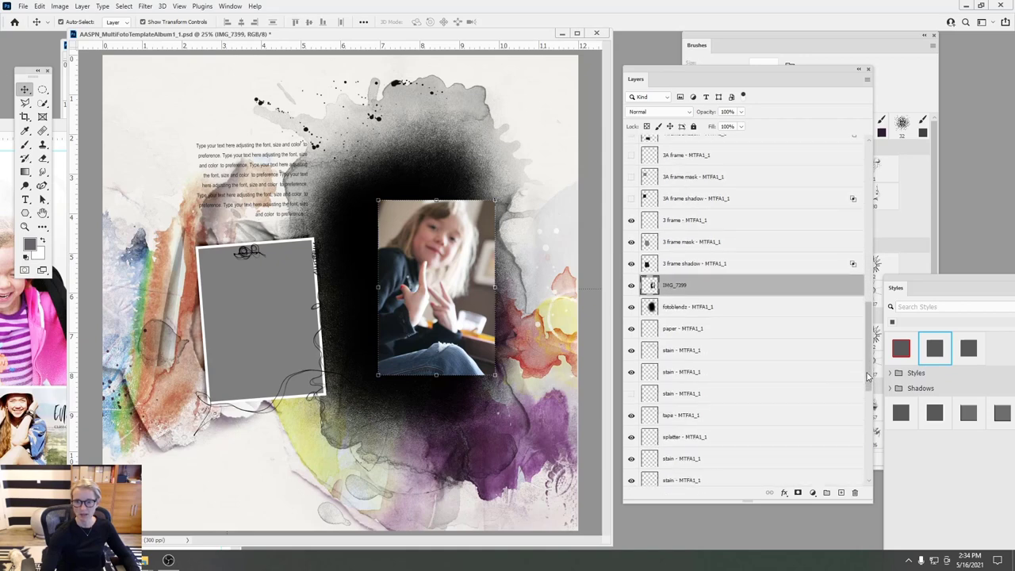
drag(427, 280, 360, 364)
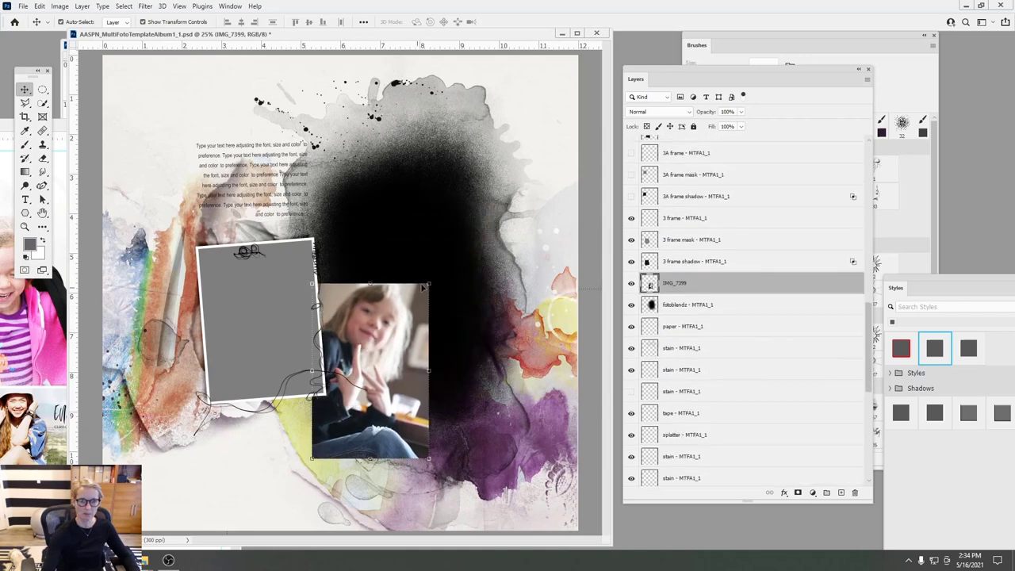
- Enlarge IMG_7399, clip it into the blend mask, and reposition it inside
key(ctrl+t)
drag(430, 283, 549, 46)
mouse_move(489, 170)
mouse_down()
mouse_move(483, 158)
mouse_move(477, 167)
mouse_up()
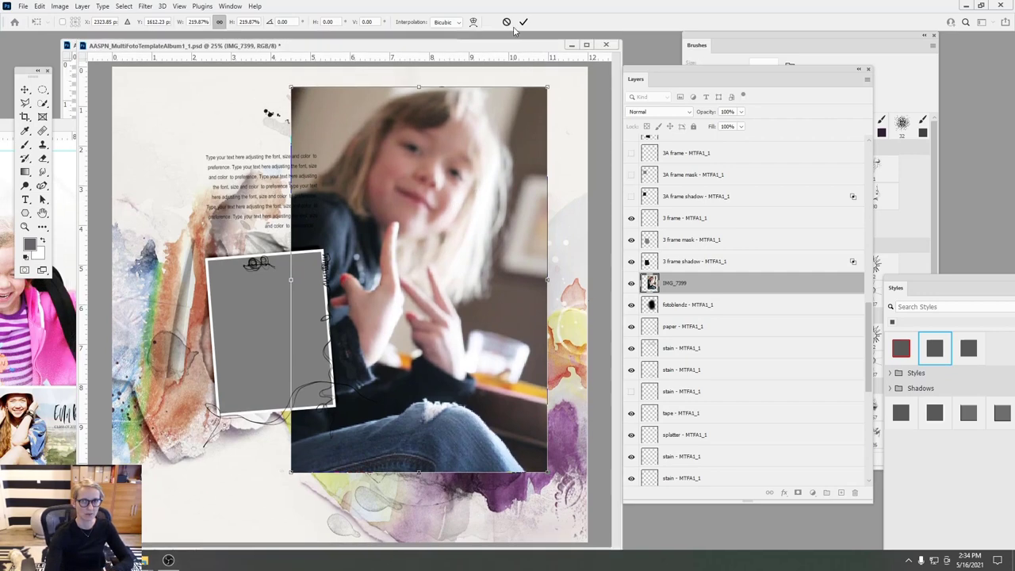
click(523, 23)
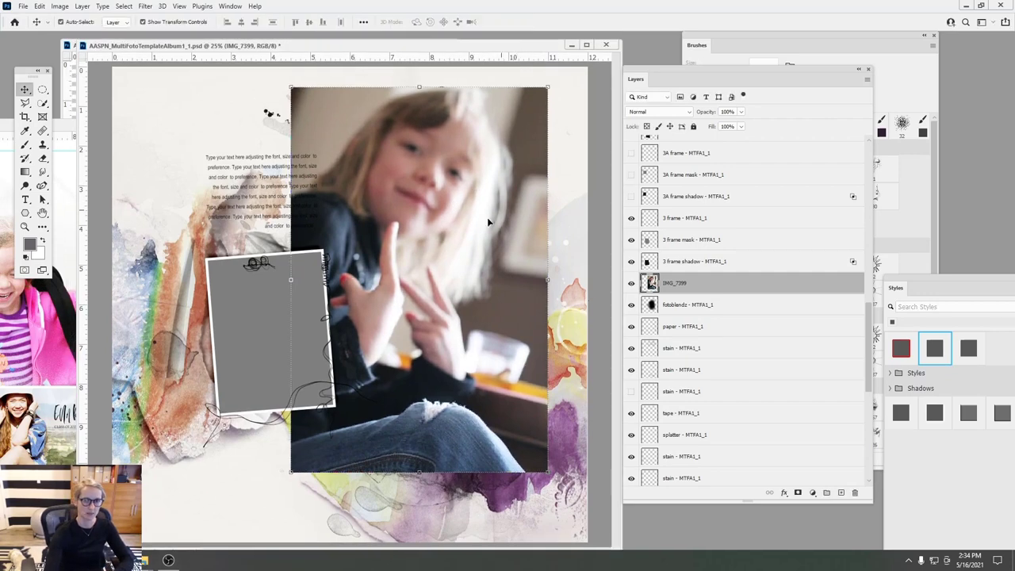
click(82, 7)
click(131, 191)
drag(401, 211, 444, 237)
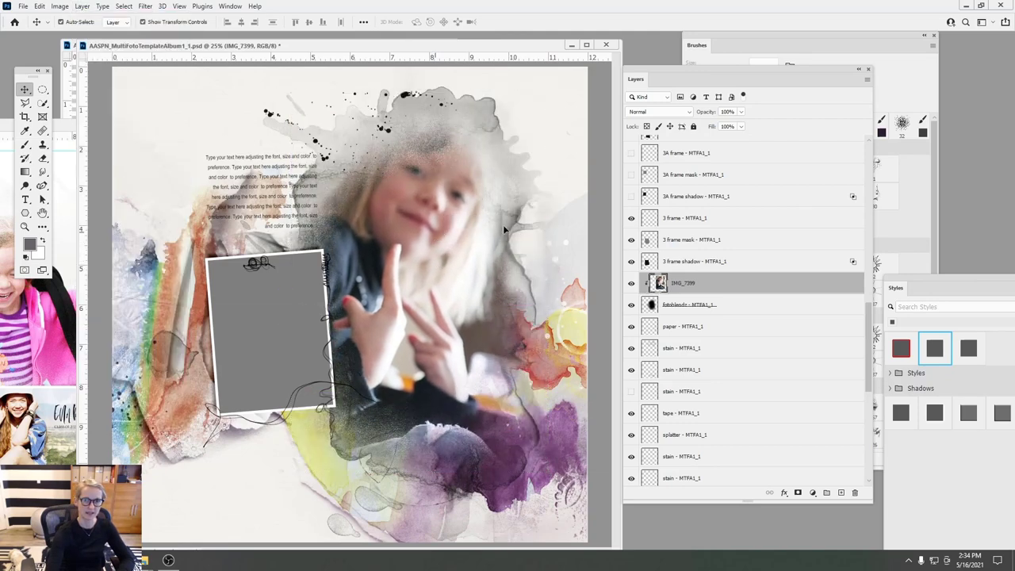
- Drag the kids photo into the layout and scale it to about 60%
click(262, 333)
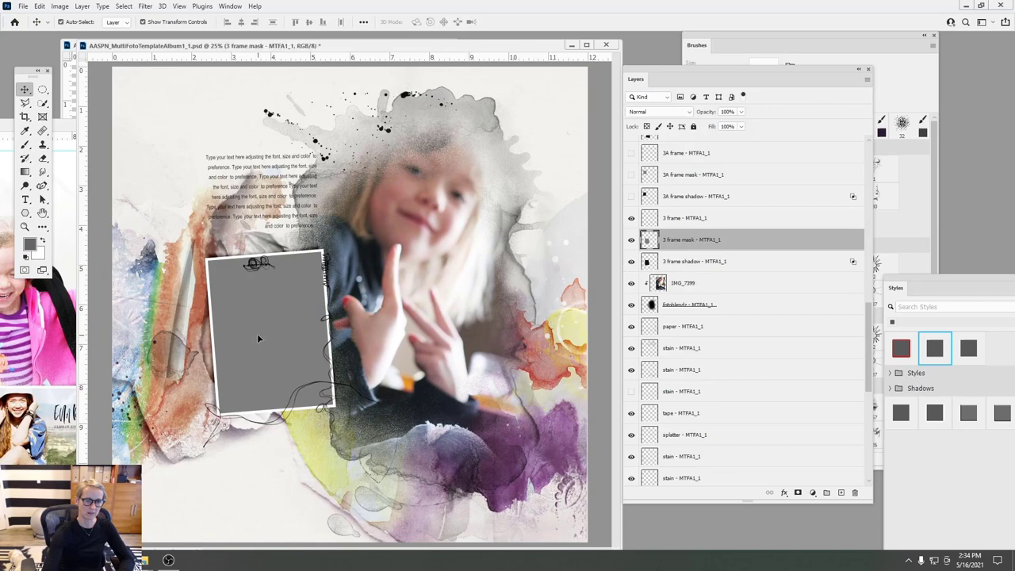
drag(121, 117, 420, 306)
drag(319, 419, 372, 252)
key(shift+Down)
key(shift+Down)
key(shift+Down)
key(shift+Down)
key(shift+Down)
key(shift+Down)
key(shift+Down)
key(shift+Down)
key(ctrl+t)
drag(521, 115, 352, 170)
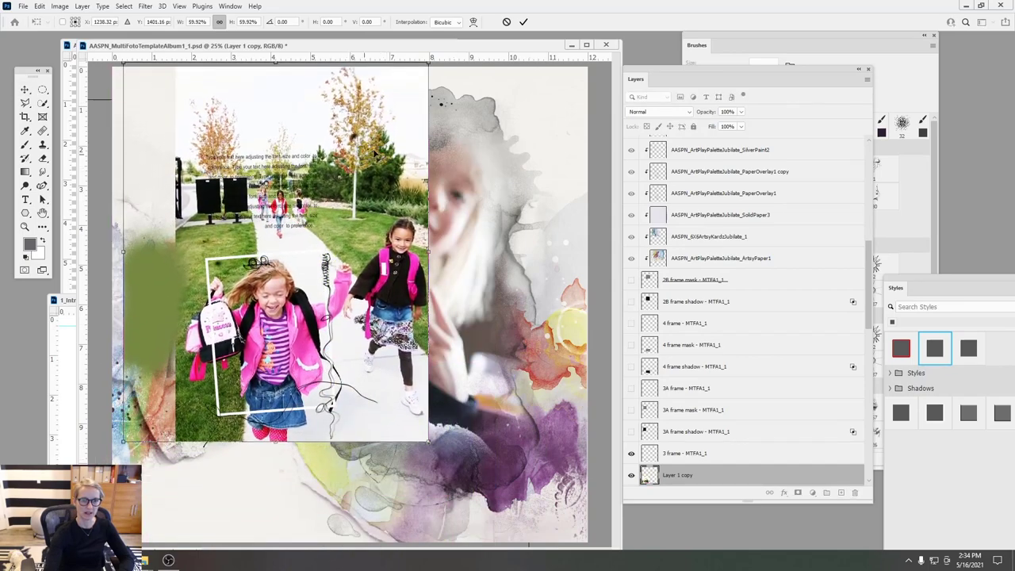
- Commit the kids photo's size, clip it into the small frame and desaturate it
click(523, 23)
click(82, 5)
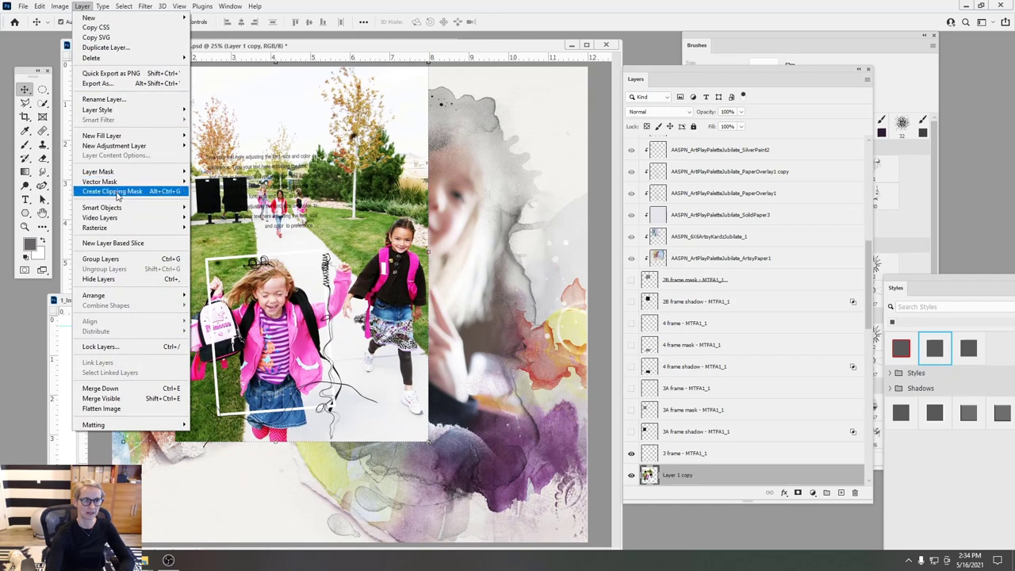
click(117, 191)
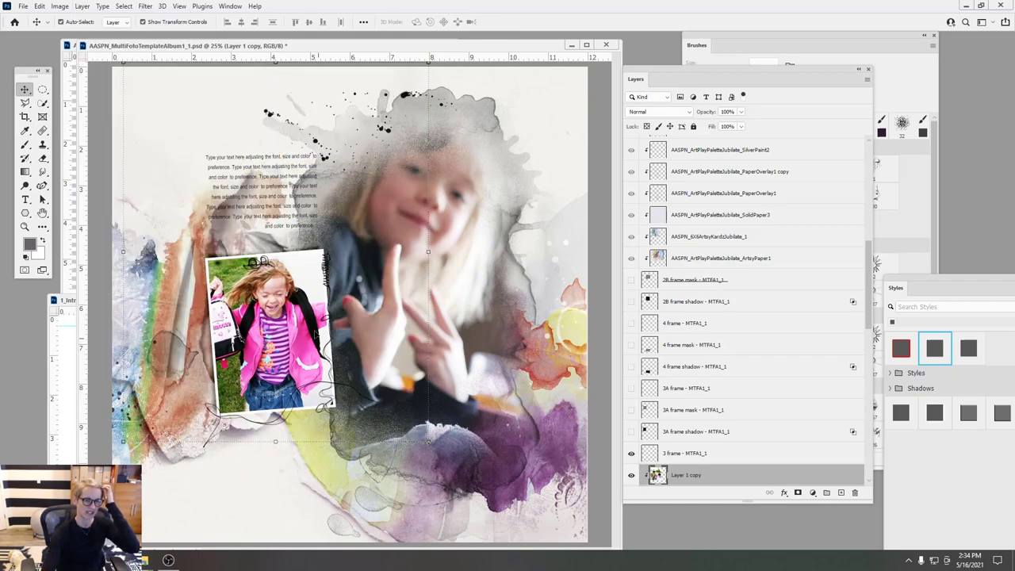
click(61, 6)
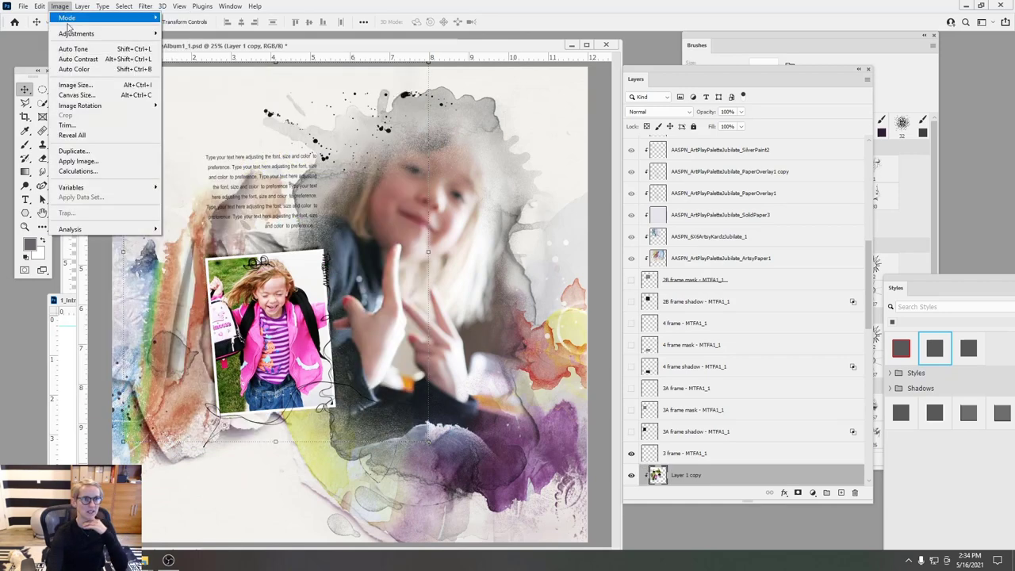
mouse_move(76, 33)
click(192, 238)
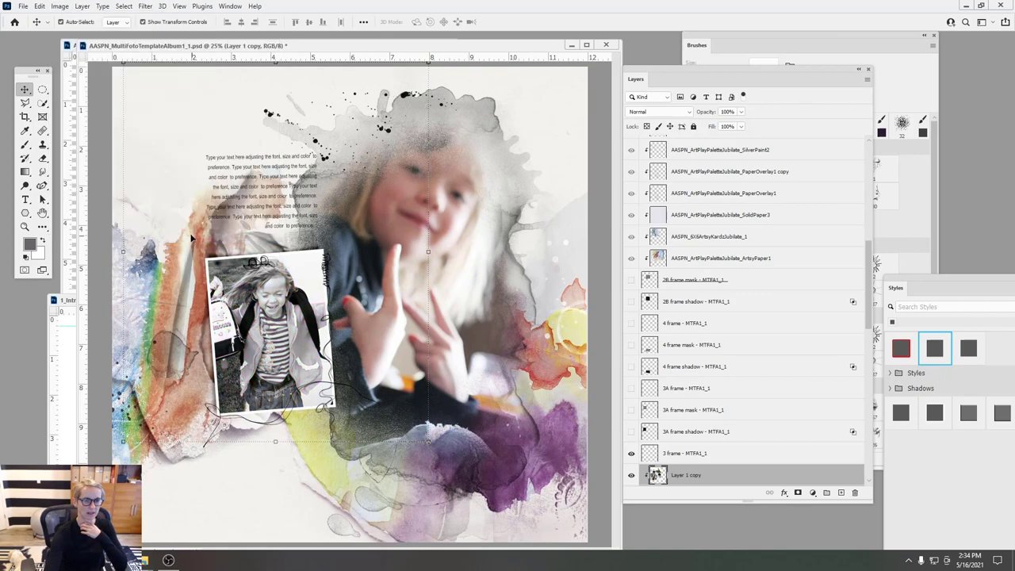
- Brighten the kids photo with a Curves midpoint raised from 120 to 164
click(60, 6)
click(119, 57)
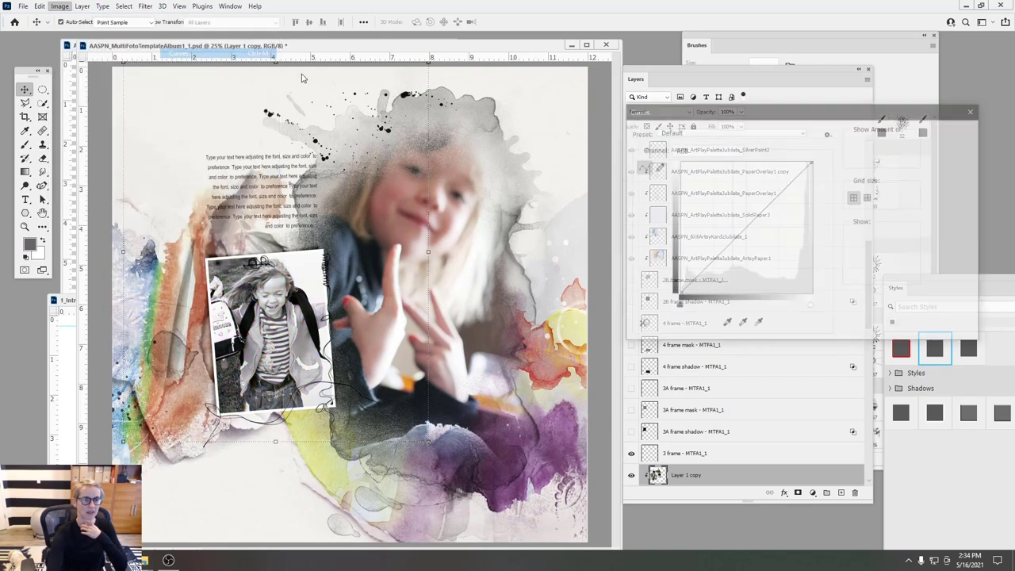
drag(741, 231, 743, 208)
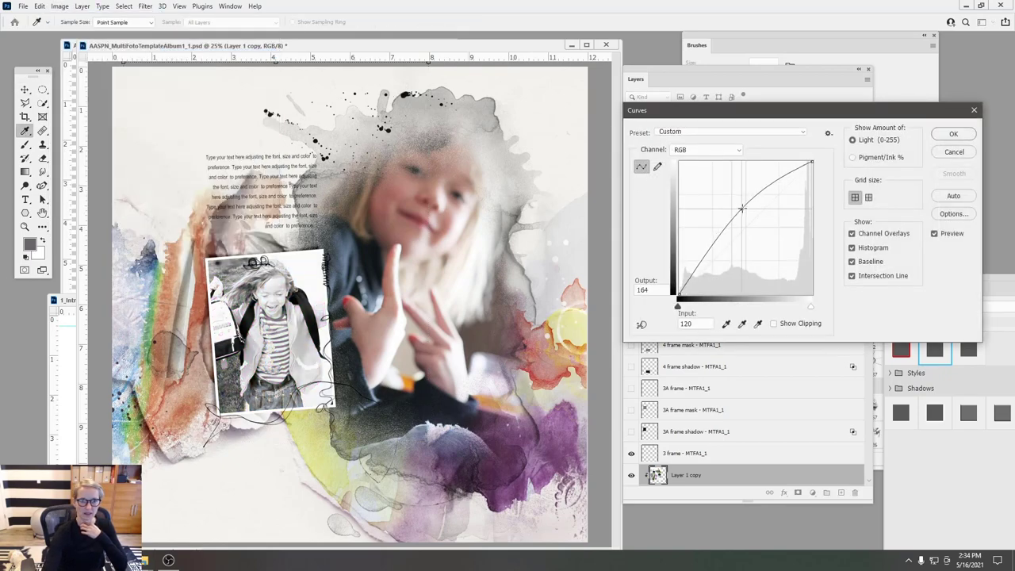
click(954, 134)
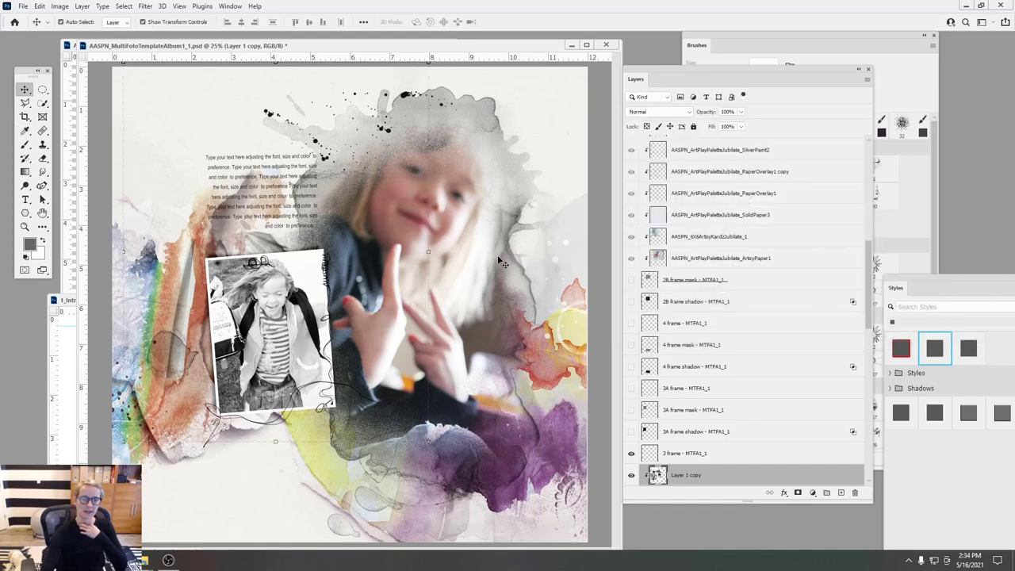
key(alt+comma)
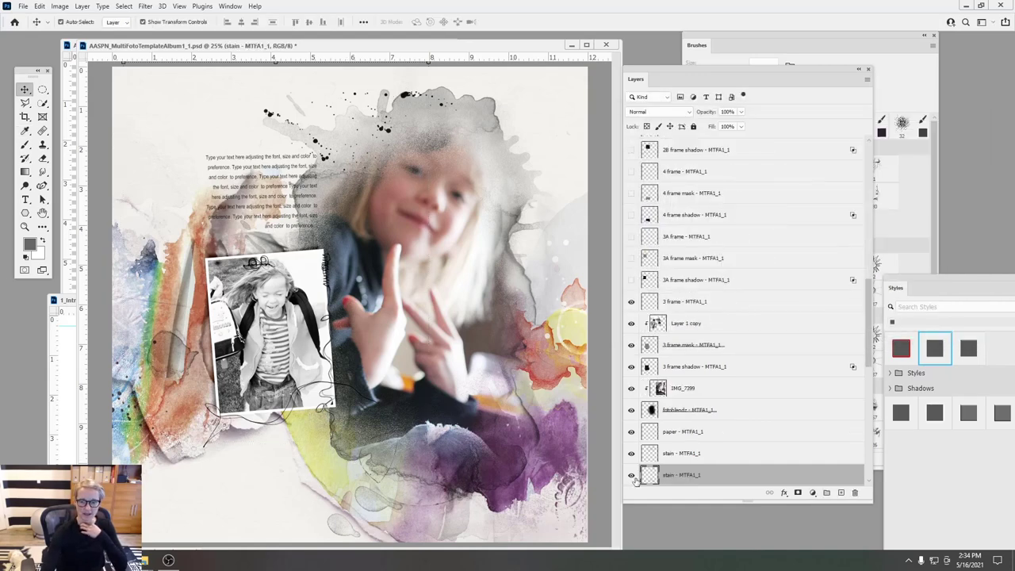
- Hide the bottom stain layer and bring in the ATJubilate transfer layers
click(631, 476)
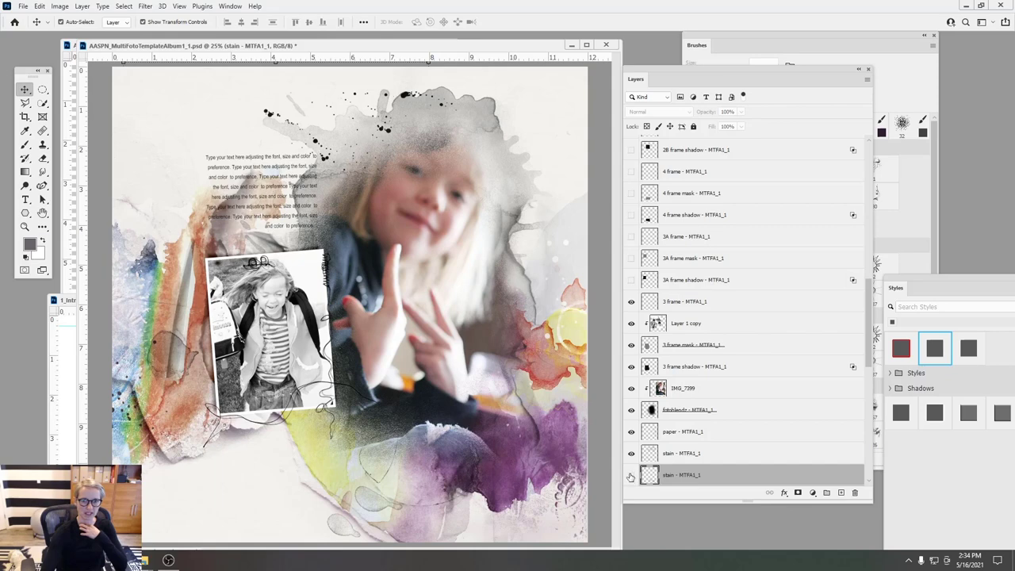
drag(533, 279, 527, 276)
key(alt+period)
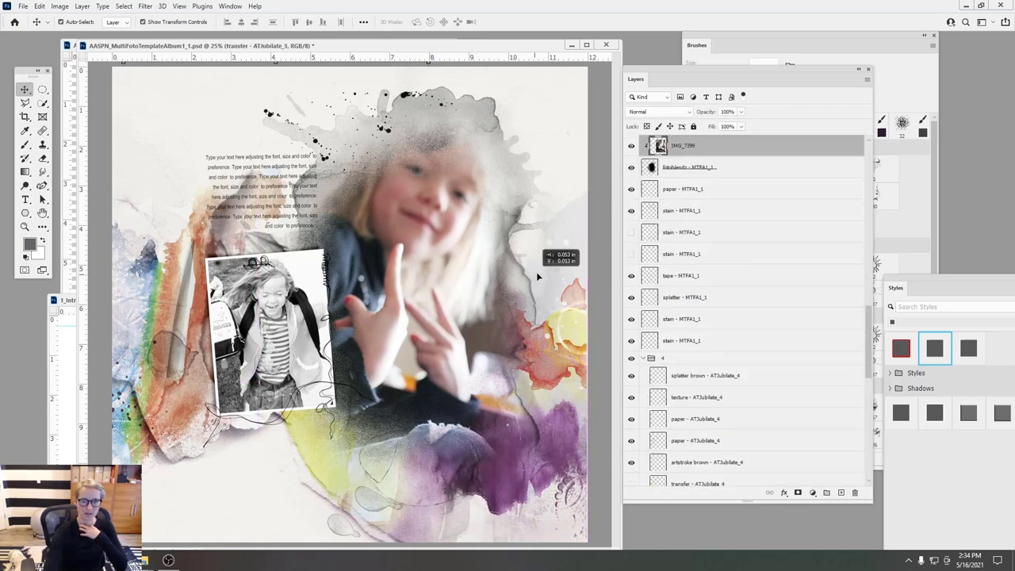
- Nudge a stain layer and fade it to about half opacity
drag(515, 156, 517, 148)
click(59, 6)
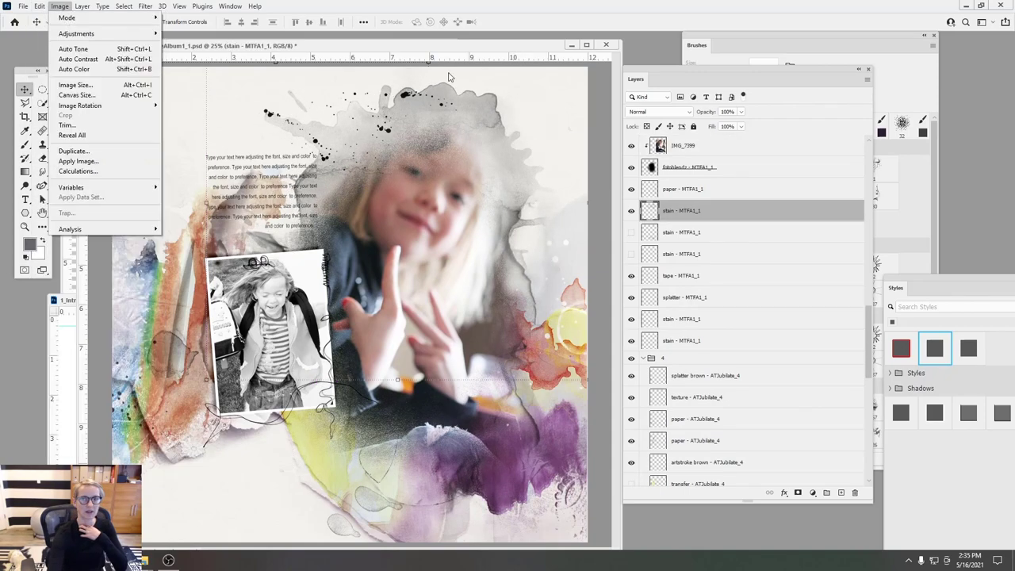
click(743, 126)
drag(721, 128, 718, 128)
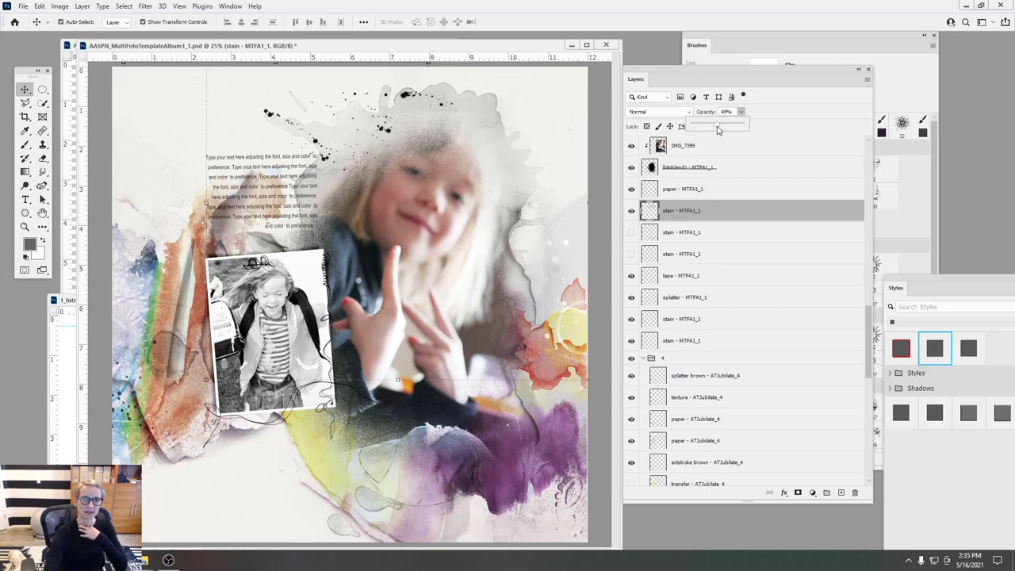
- Move the paper - MTFA1_1 layer to the top of the stack in Linear Burn mode
drag(522, 266, 510, 289)
mouse_move(658, 190)
mouse_down()
mouse_move(666, 95)
mouse_move(690, 66)
mouse_move(662, 163)
mouse_move(658, 152)
mouse_move(658, 202)
mouse_move(657, 155)
mouse_up()
drag(497, 264, 508, 274)
drag(520, 446, 527, 437)
click(669, 112)
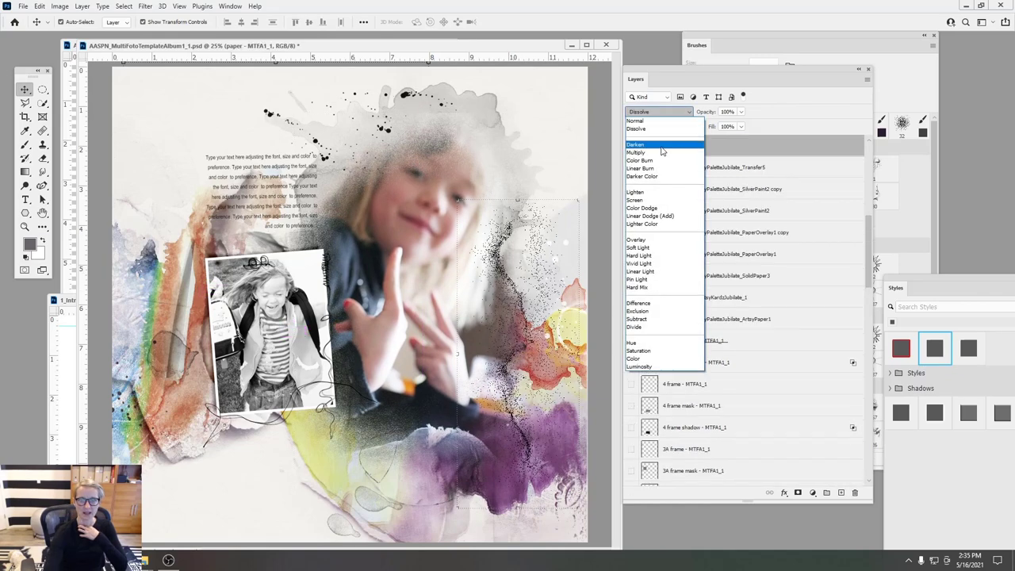
click(666, 167)
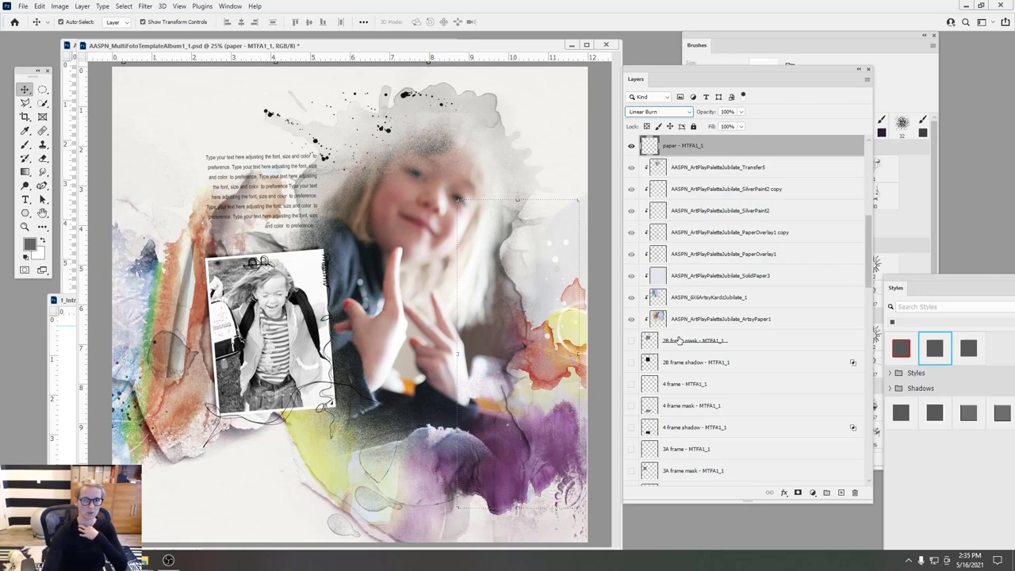
- Boost transfer - ATJubilate_4 saturation to +48 with Hue/Saturation, then show the Jubilate C folder
click(188, 408)
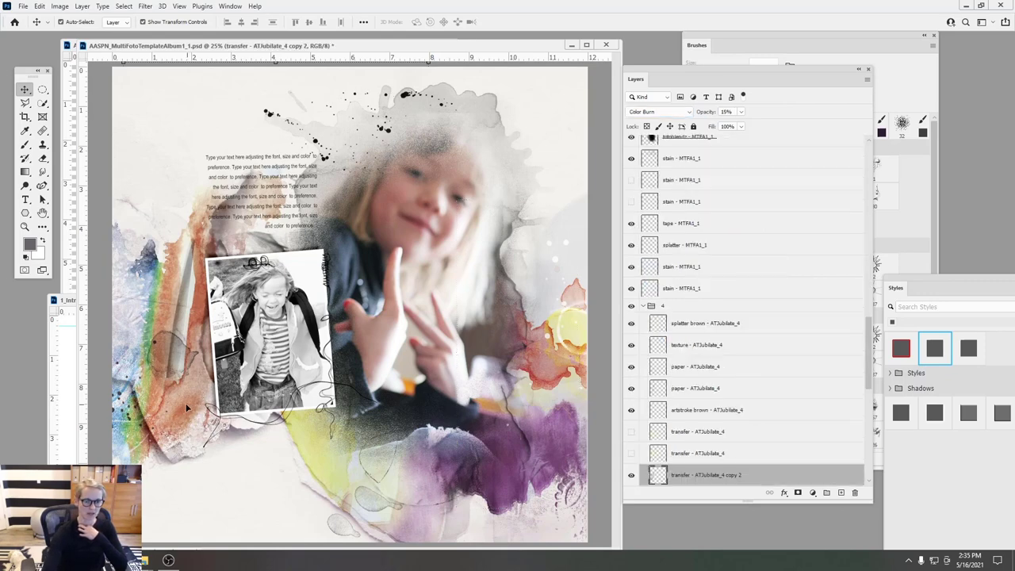
scroll(870, 341, down, 3)
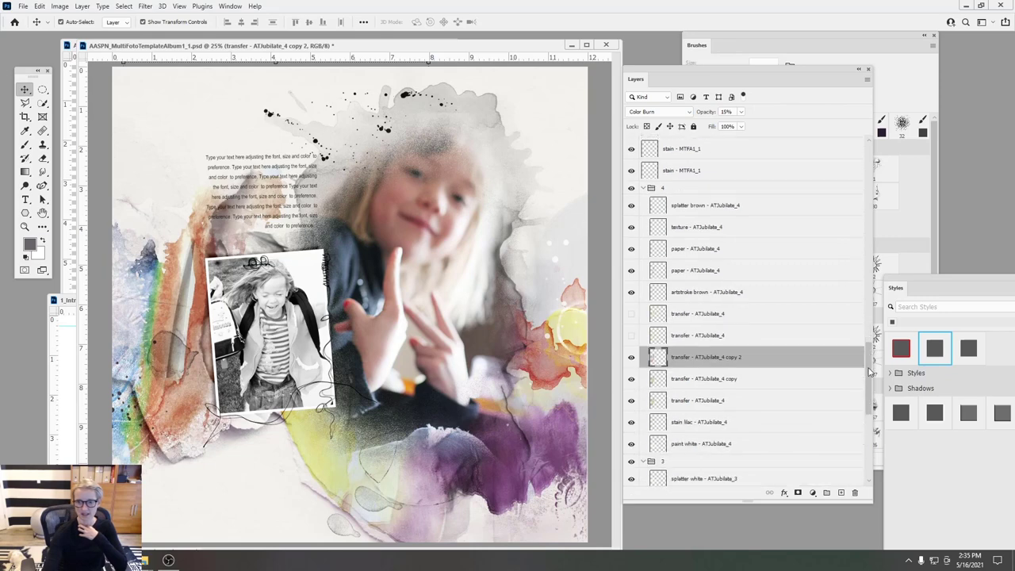
click(680, 395)
click(59, 6)
mouse_move(71, 32)
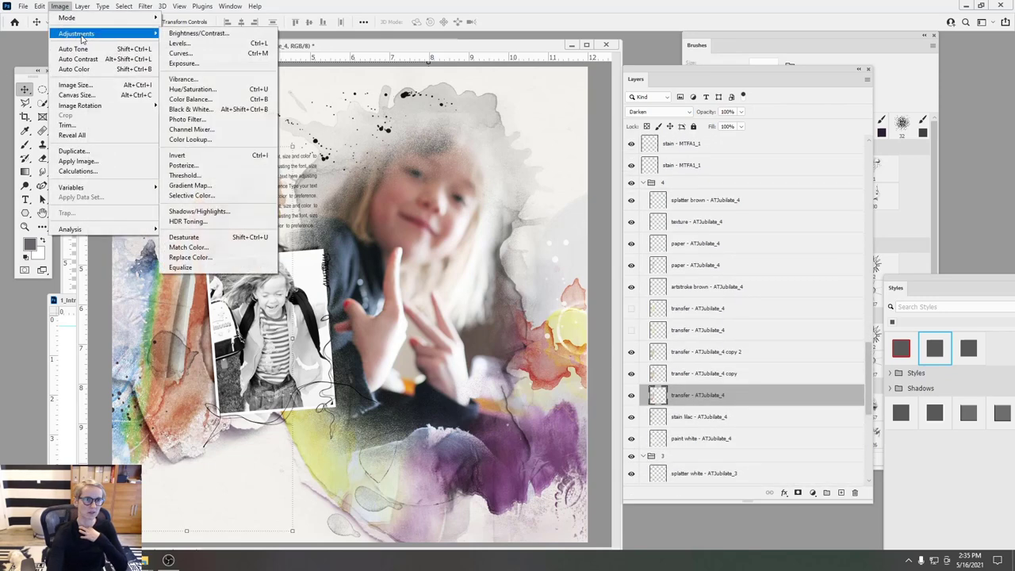
click(214, 89)
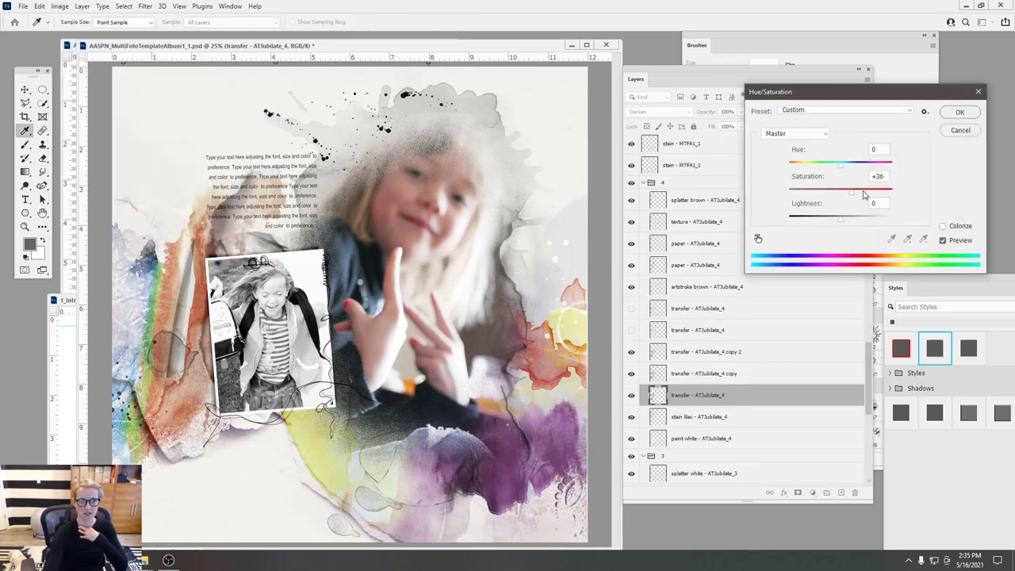
drag(866, 195, 838, 166)
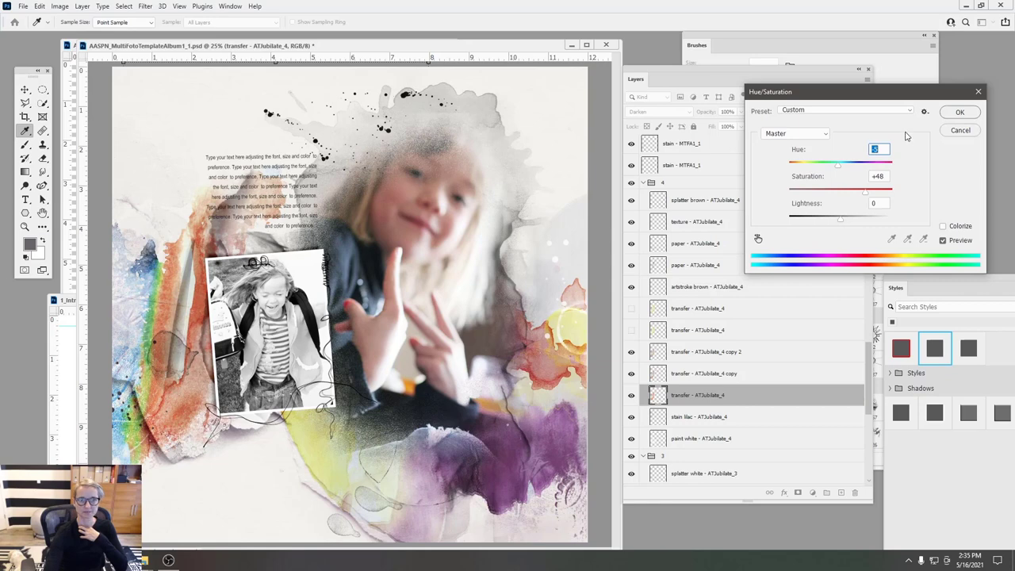
click(960, 113)
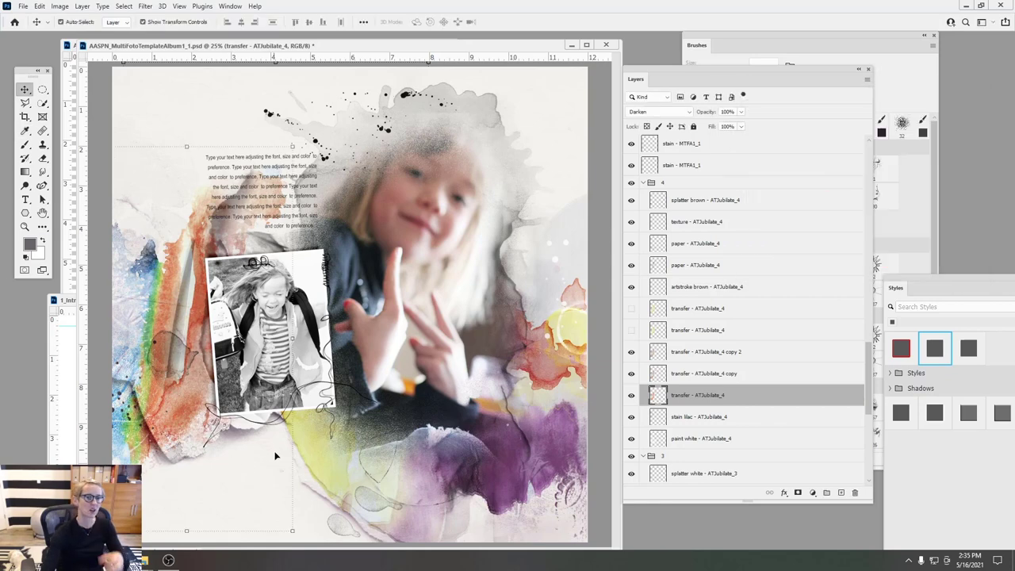
mouse_move(147, 563)
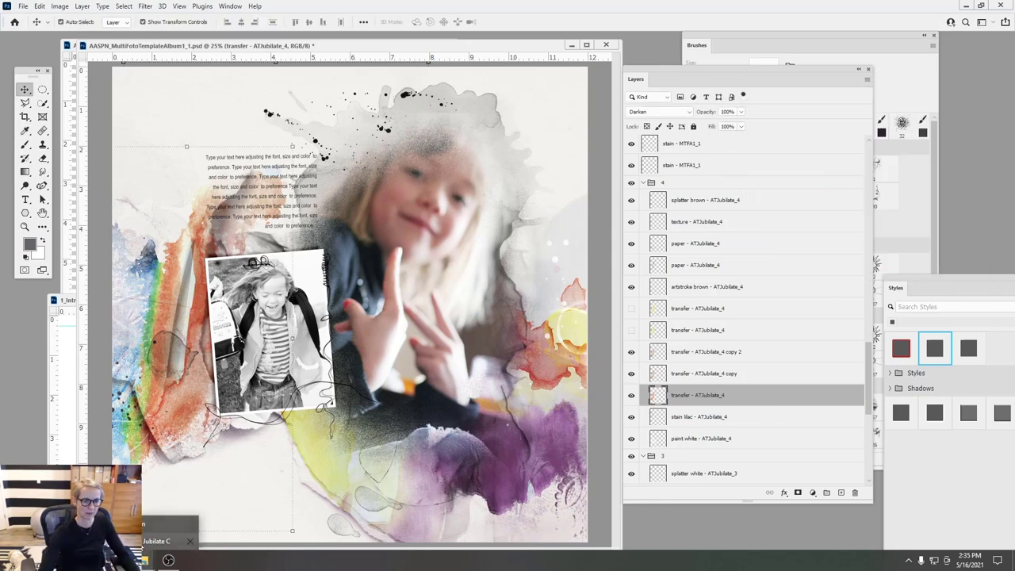
click(144, 545)
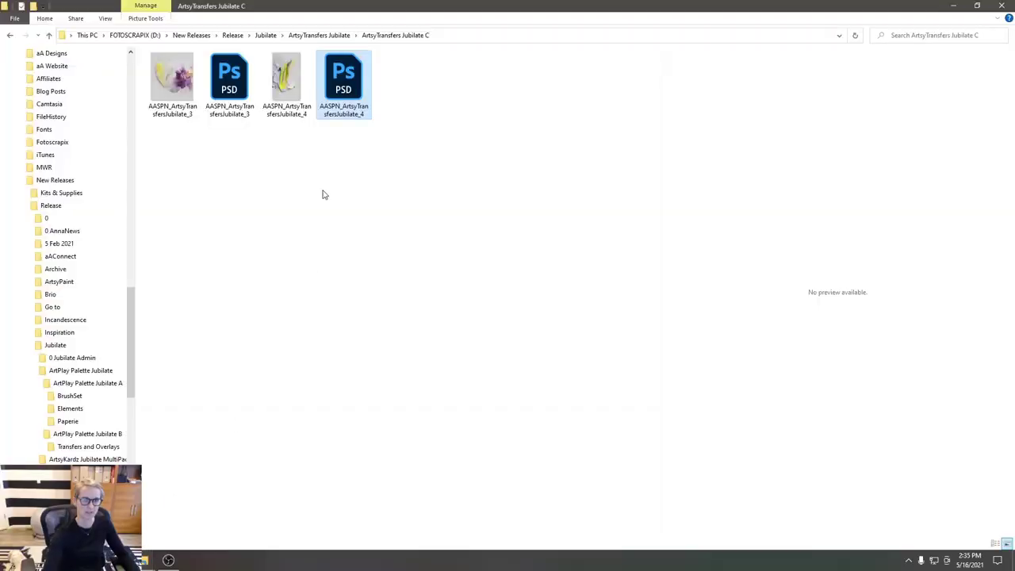
- Browse to MultiMedia Flowers No 10 > 2 and drag AASPN_MultiMediaFlowers10_2.psd onto Photoshop
click(265, 35)
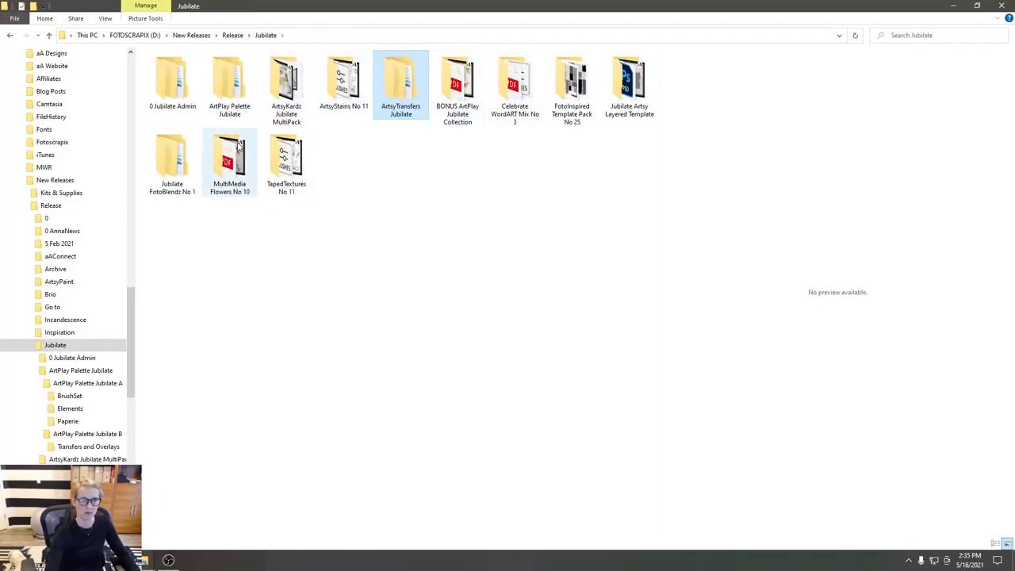
double_click(230, 163)
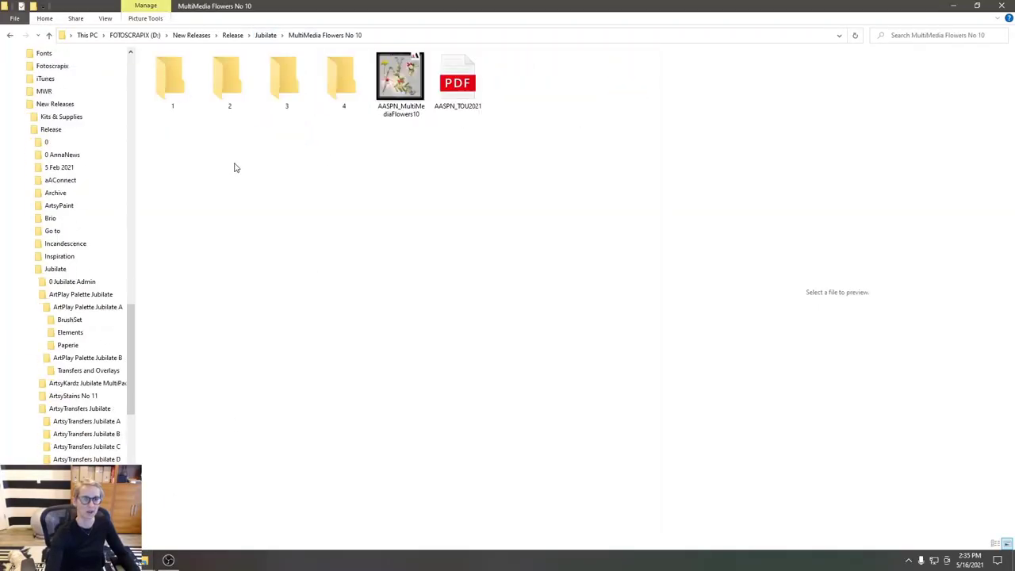
click(287, 89)
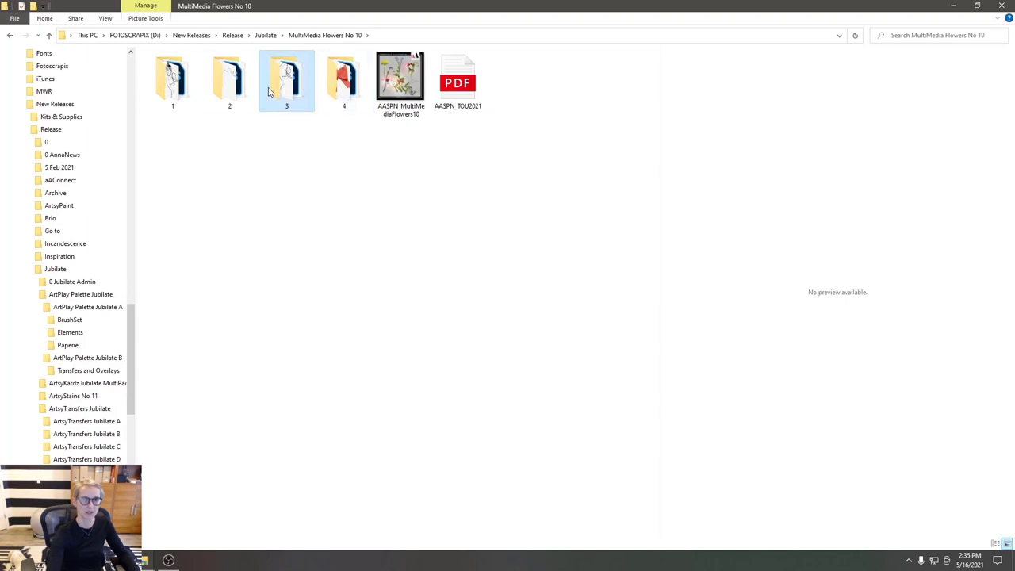
double_click(179, 89)
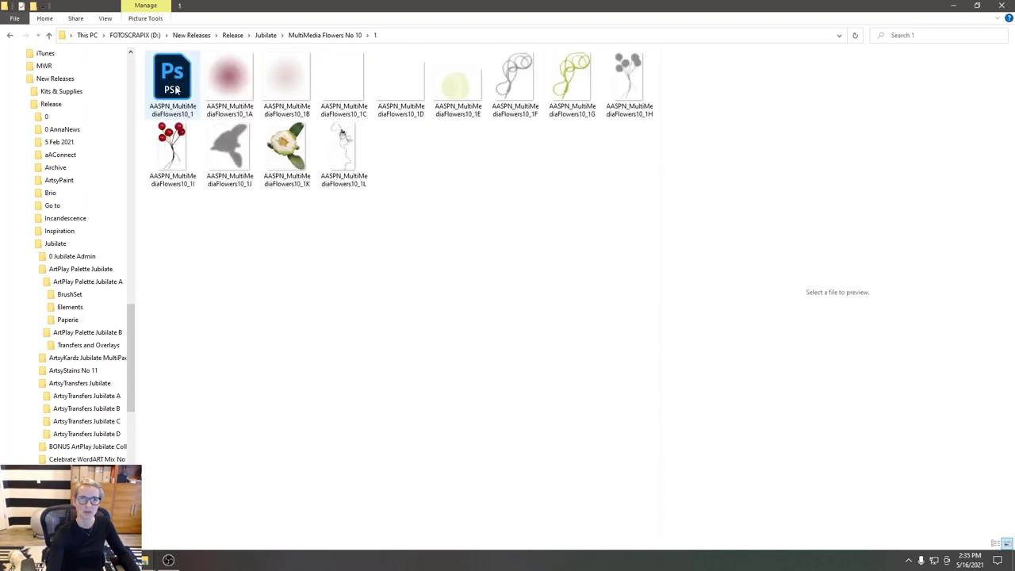
click(10, 35)
double_click(215, 80)
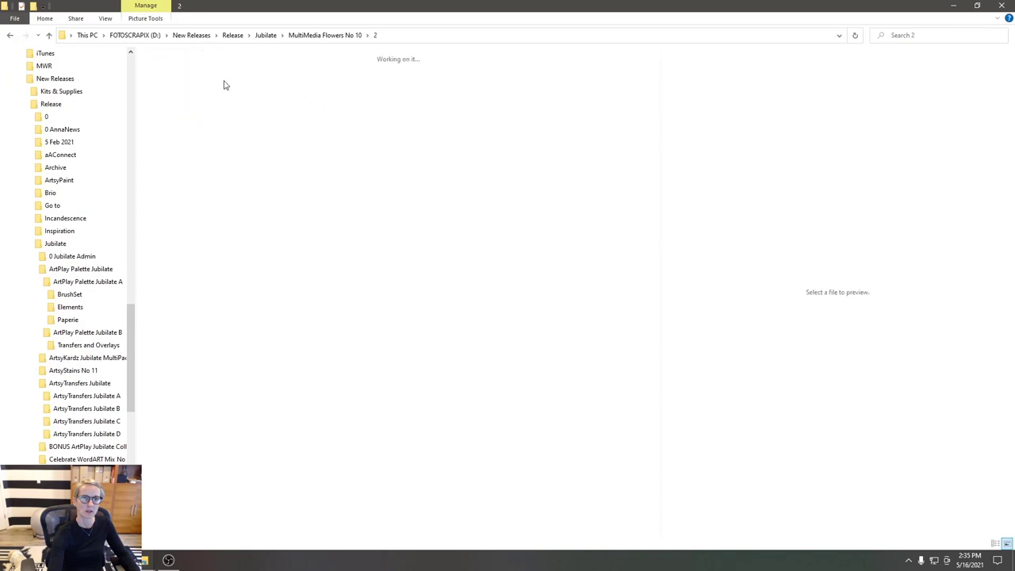
click(182, 81)
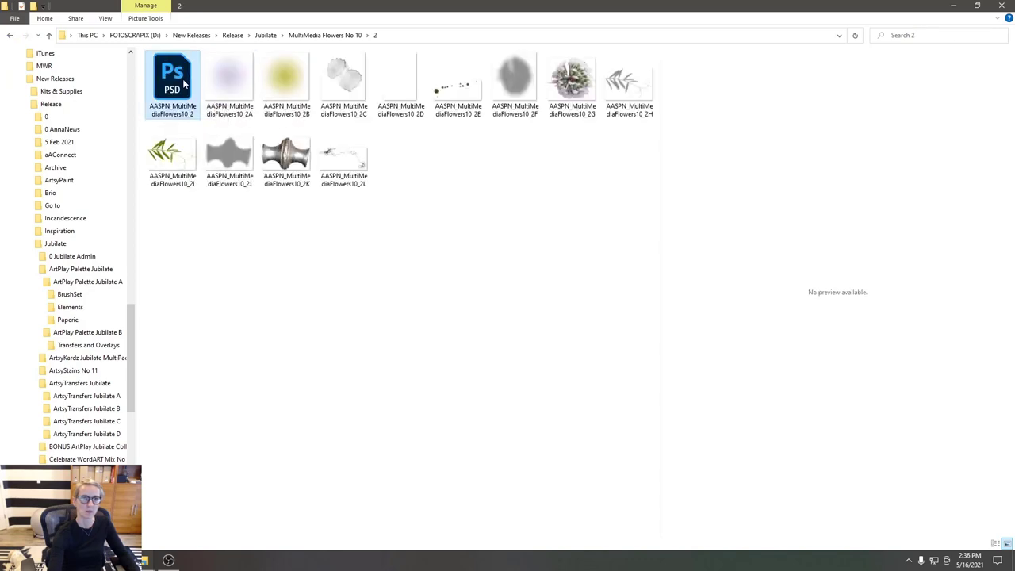
drag(176, 80, 687, 527)
- Copy all MMFlowers10_2 layers onto the template below Layer 1, cluster at lower left
drag(386, 52, 301, 138)
drag(351, 43, 272, 130)
shift+click(678, 144)
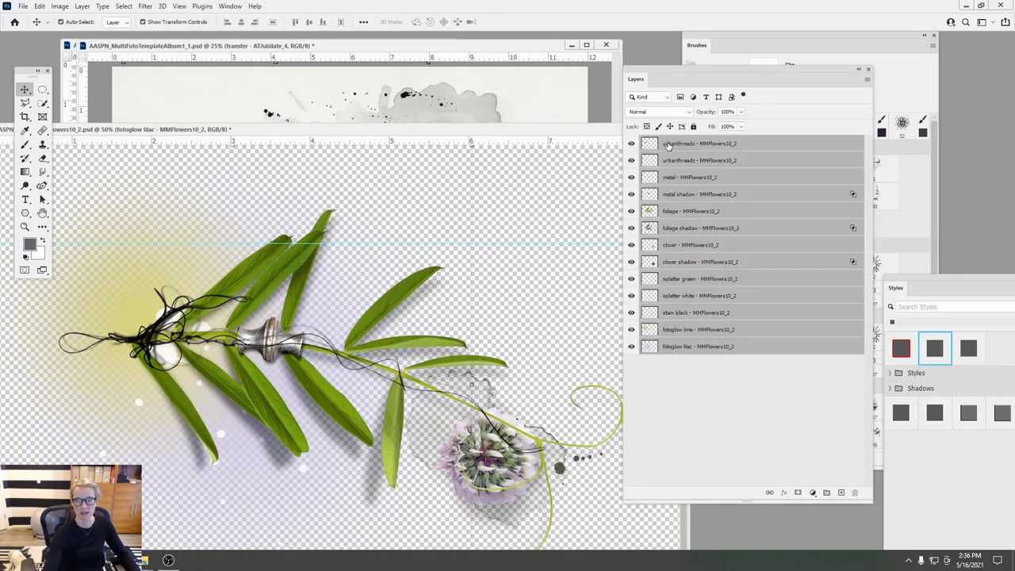
drag(351, 345, 300, 287)
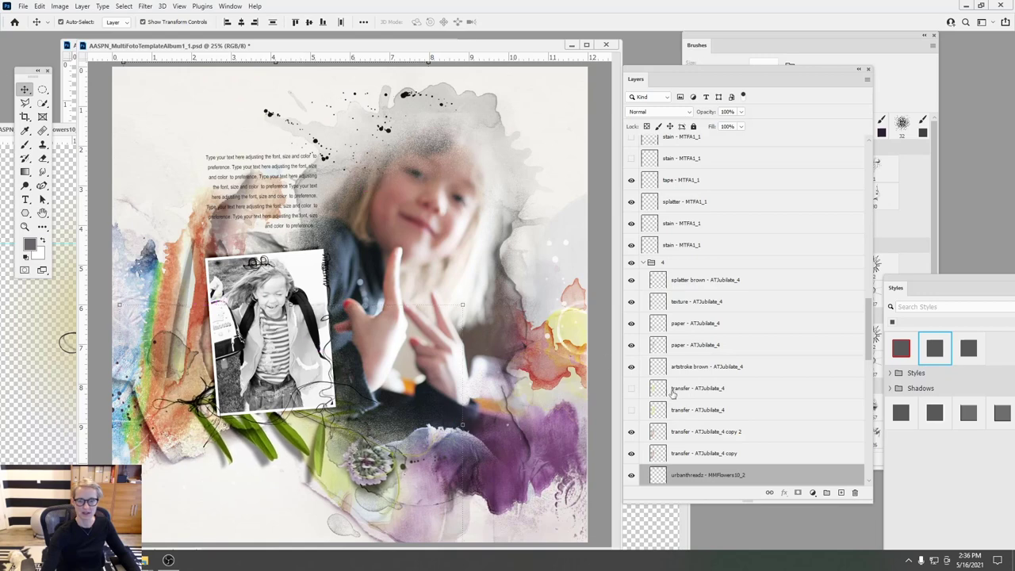
drag(668, 474, 681, 88)
drag(655, 147, 648, 184)
drag(307, 386, 298, 391)
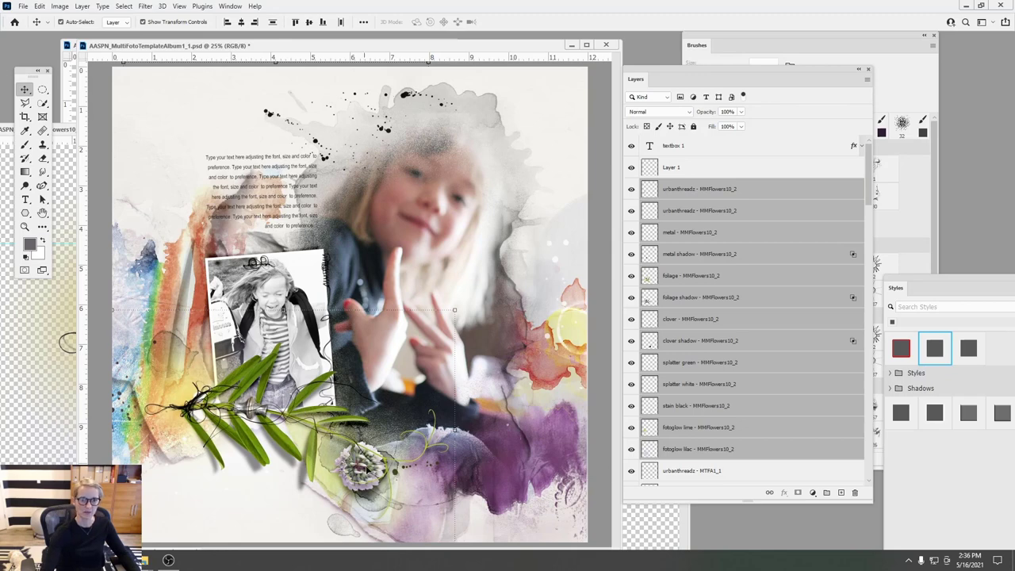
click(505, 143)
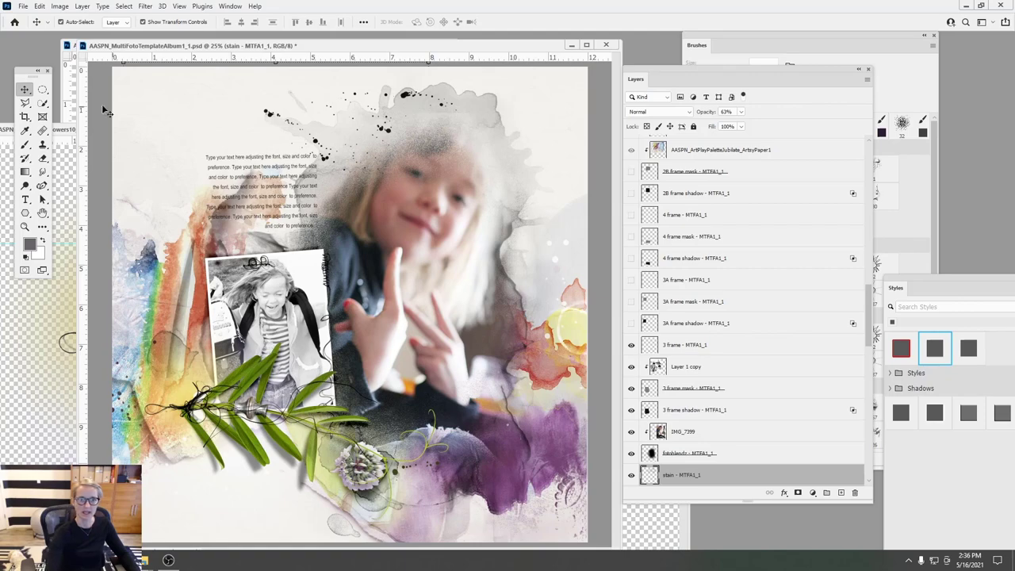
- Fill the stain - MTFA1_1 layer with a colour sampled from the page
click(39, 6)
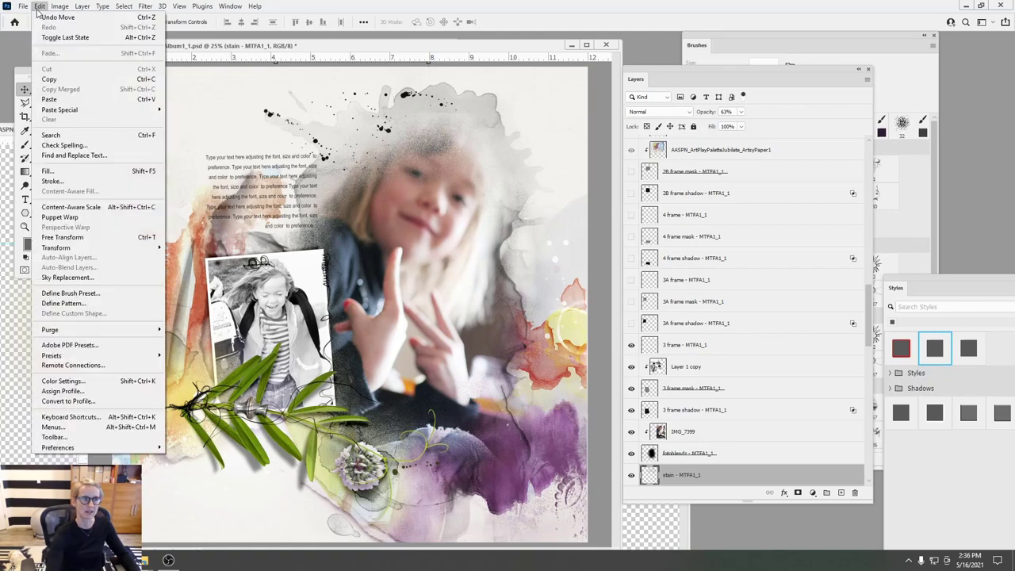
click(49, 154)
click(578, 88)
click(563, 106)
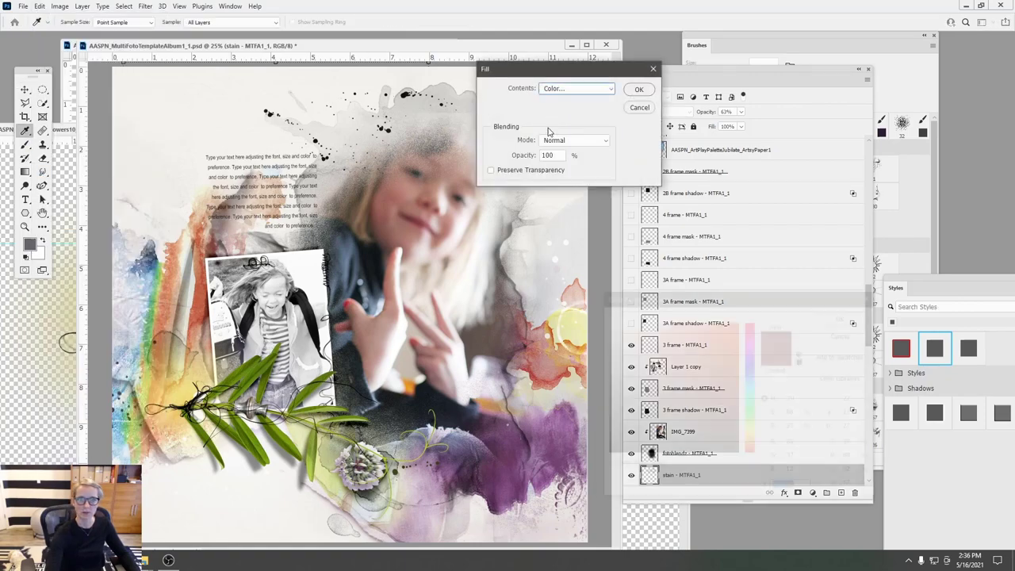
click(842, 317)
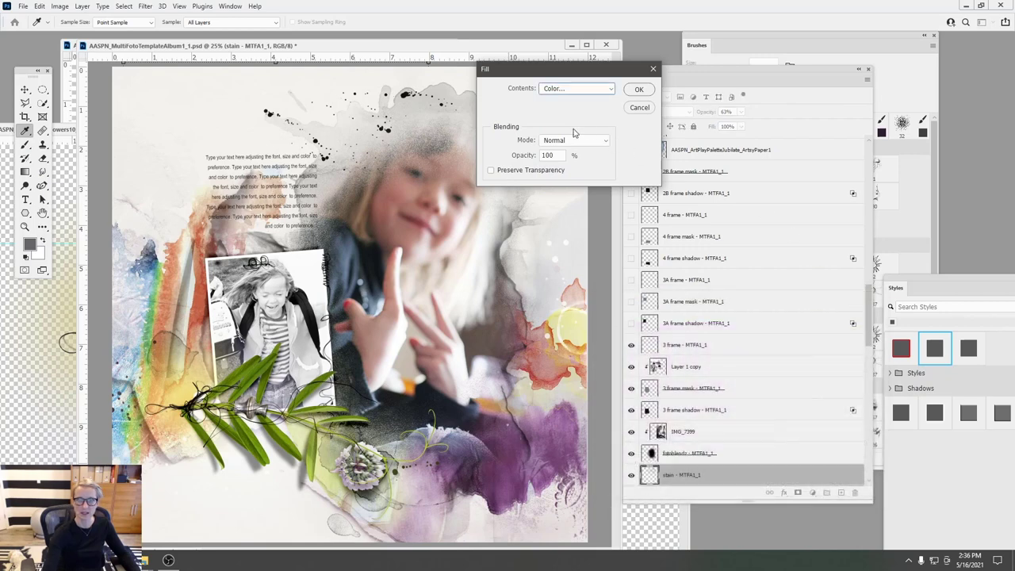
click(640, 90)
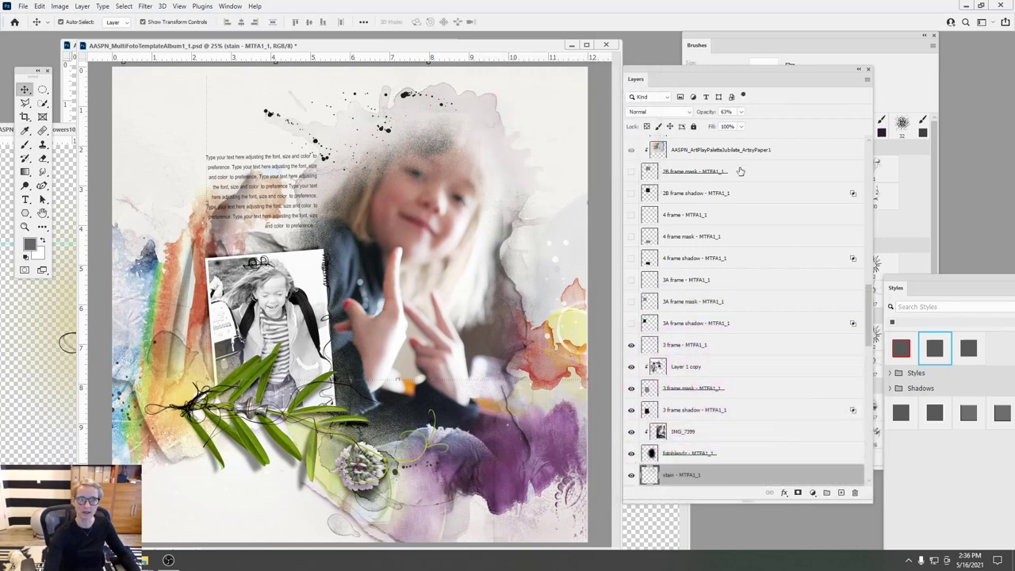
- Move the textbox 1 journaling block to the top right of the page
click(567, 254)
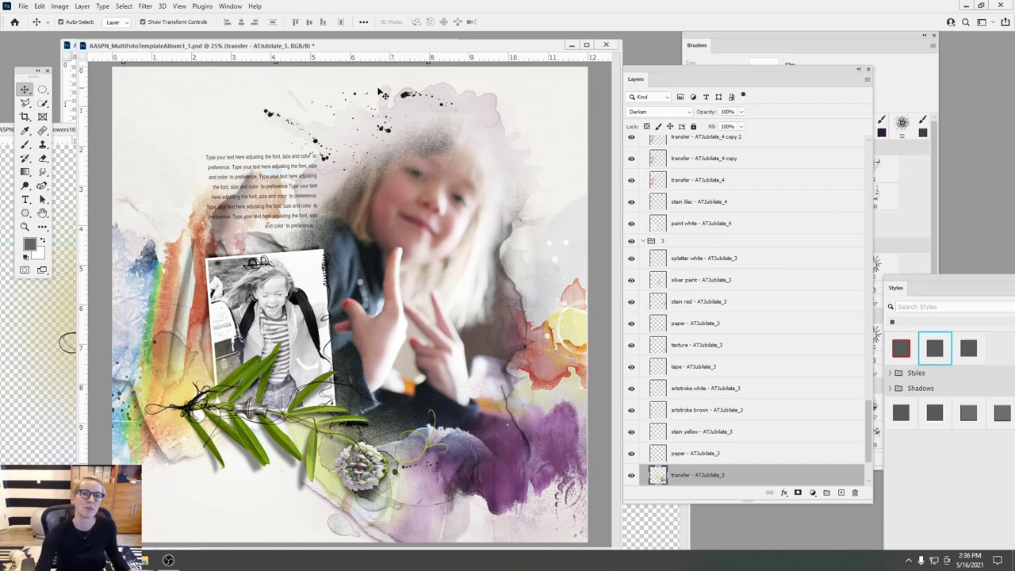
mouse_move(421, 52)
mouse_down()
mouse_move(379, 19)
mouse_move(402, 49)
mouse_up()
mouse_move(291, 172)
mouse_down()
mouse_move(292, 182)
mouse_move(360, 186)
mouse_up()
click(213, 203)
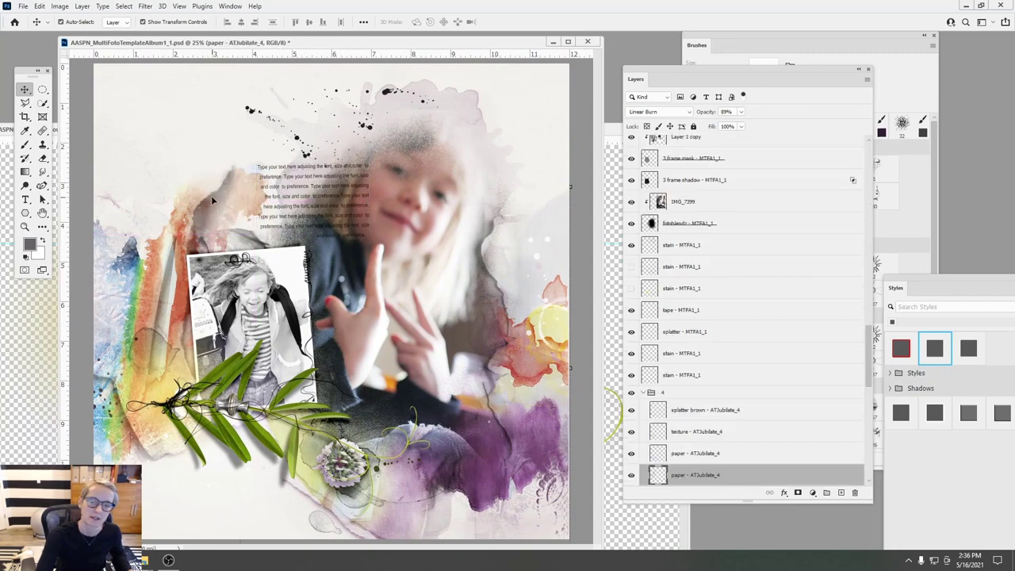
click(43, 158)
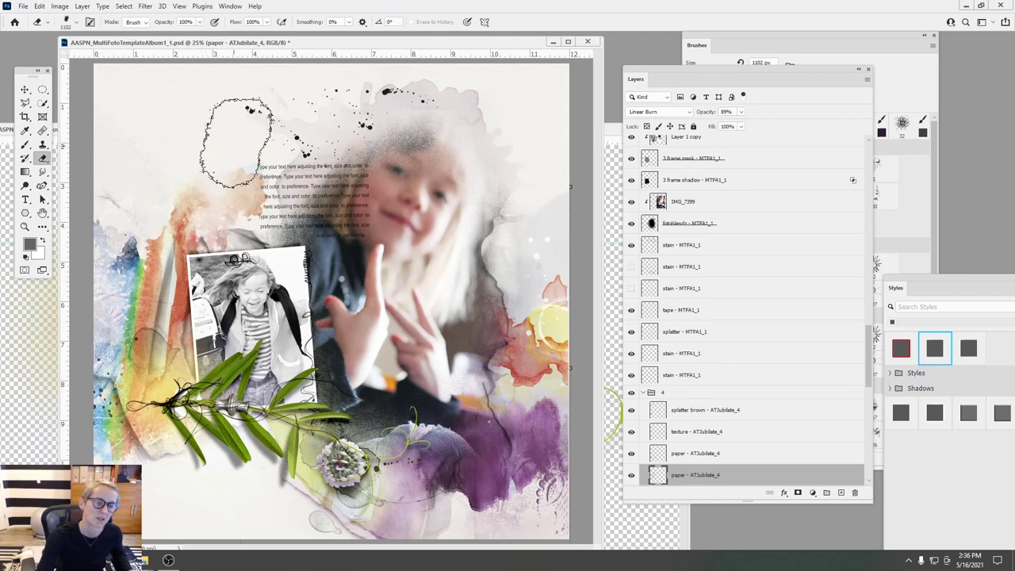
click(25, 90)
drag(291, 183, 523, 123)
- Reshape the journaling text box narrower and taller, then nudge it into place
click(25, 199)
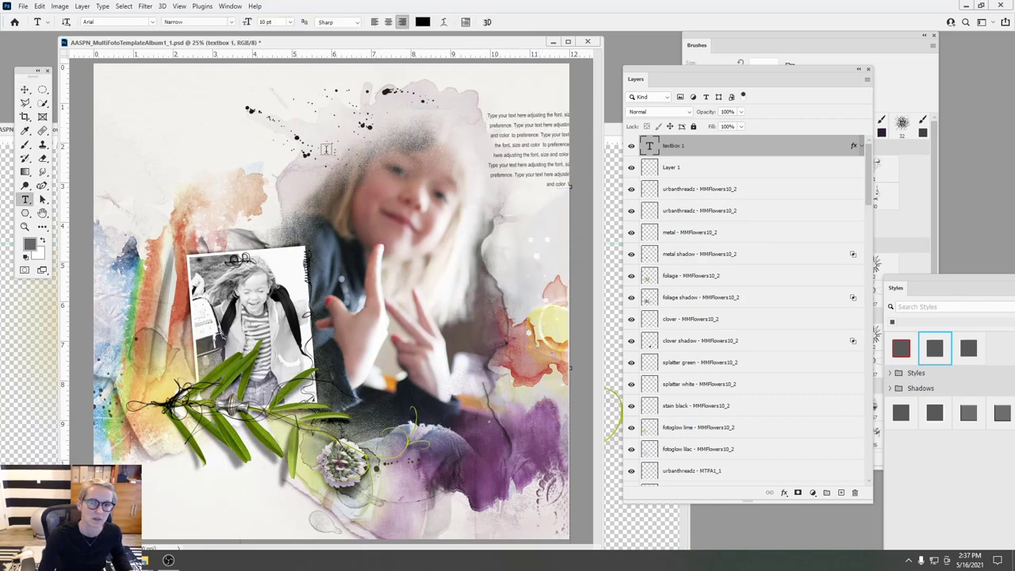
click(518, 123)
drag(488, 149, 519, 149)
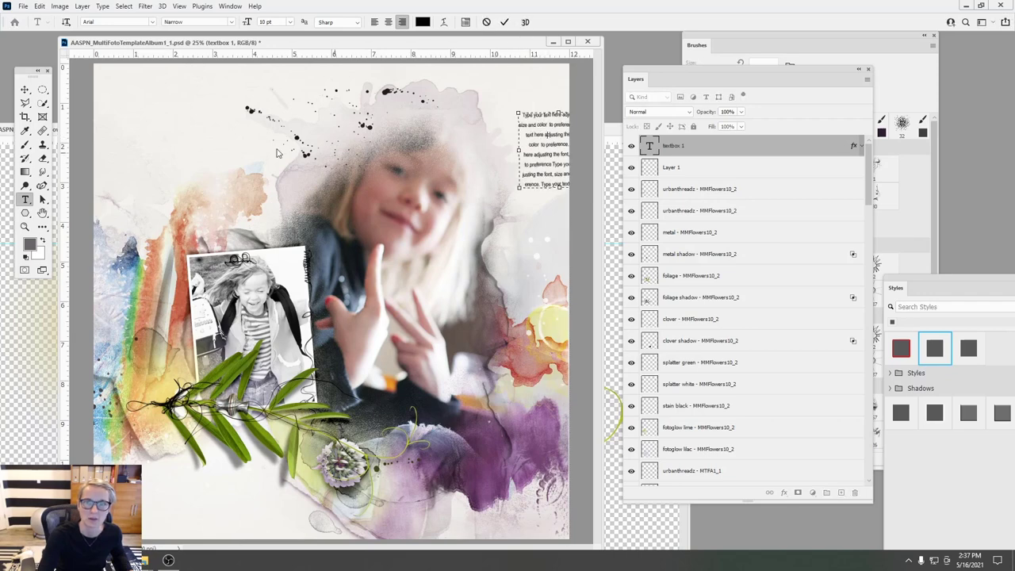
click(32, 90)
key(ctrl+z)
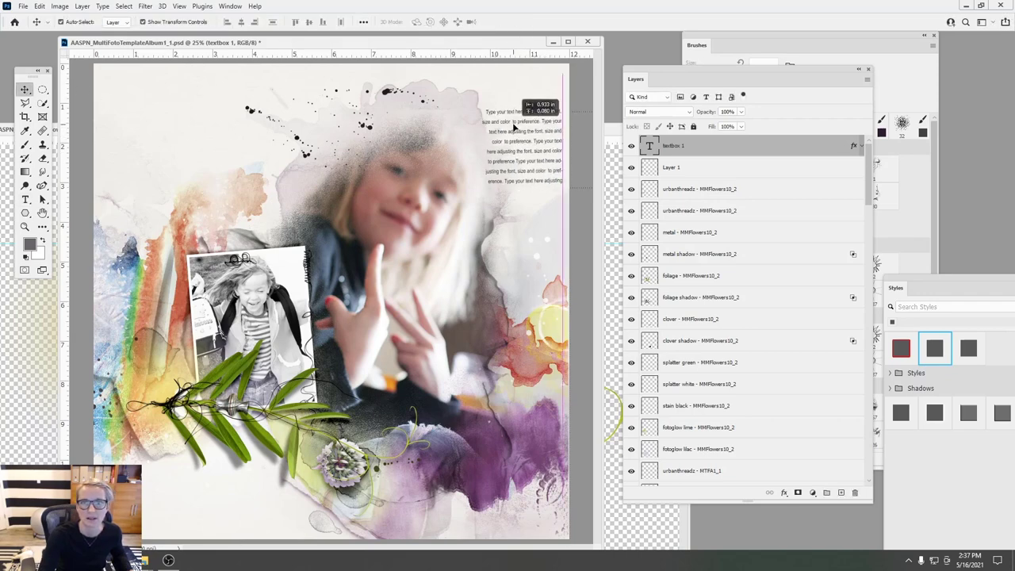
click(25, 199)
click(505, 133)
drag(485, 147, 516, 310)
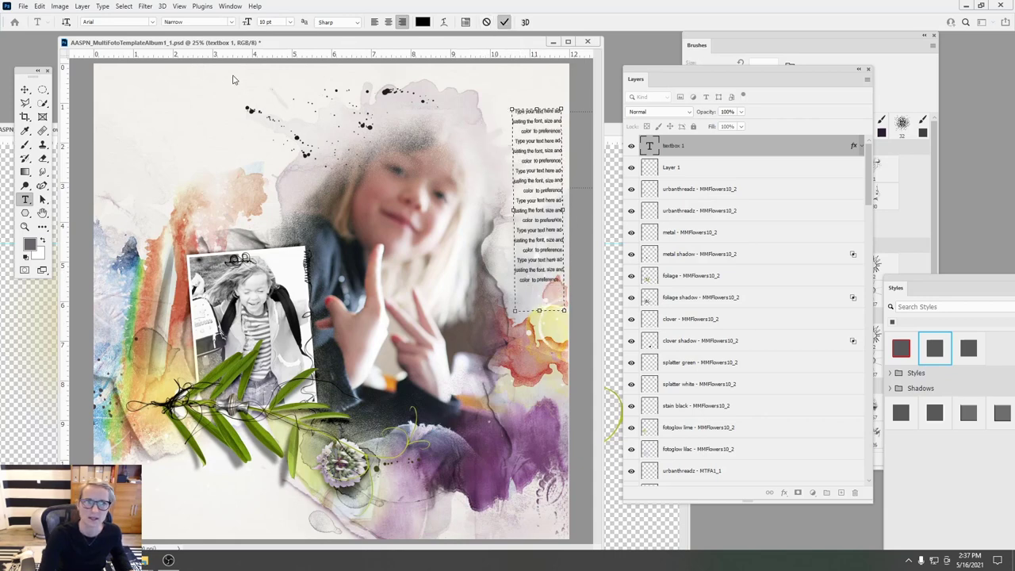
key(Escape)
key(v)
drag(544, 156, 533, 171)
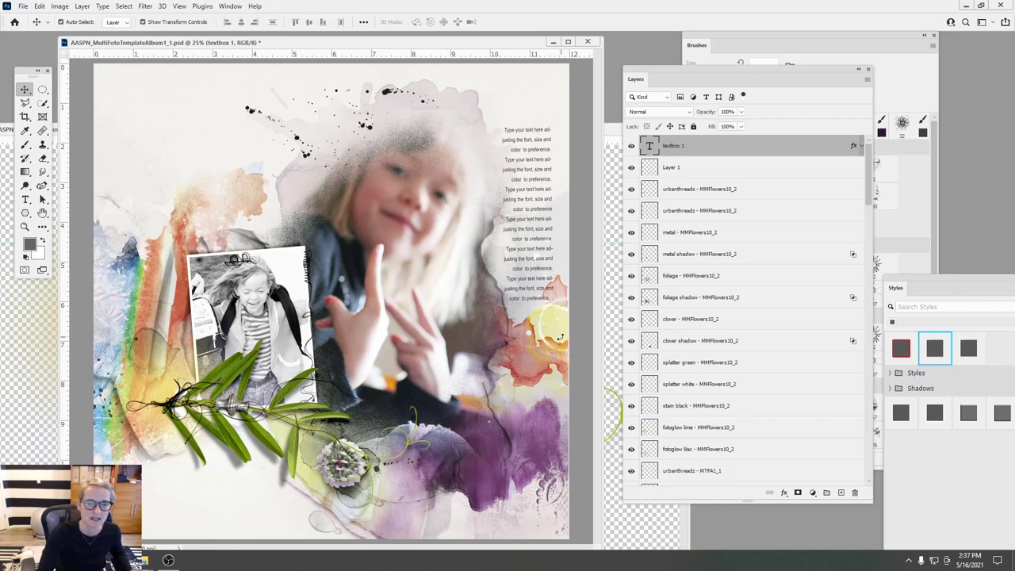
mouse_move(535, 172)
mouse_down()
mouse_move(542, 179)
mouse_move(534, 179)
mouse_up()
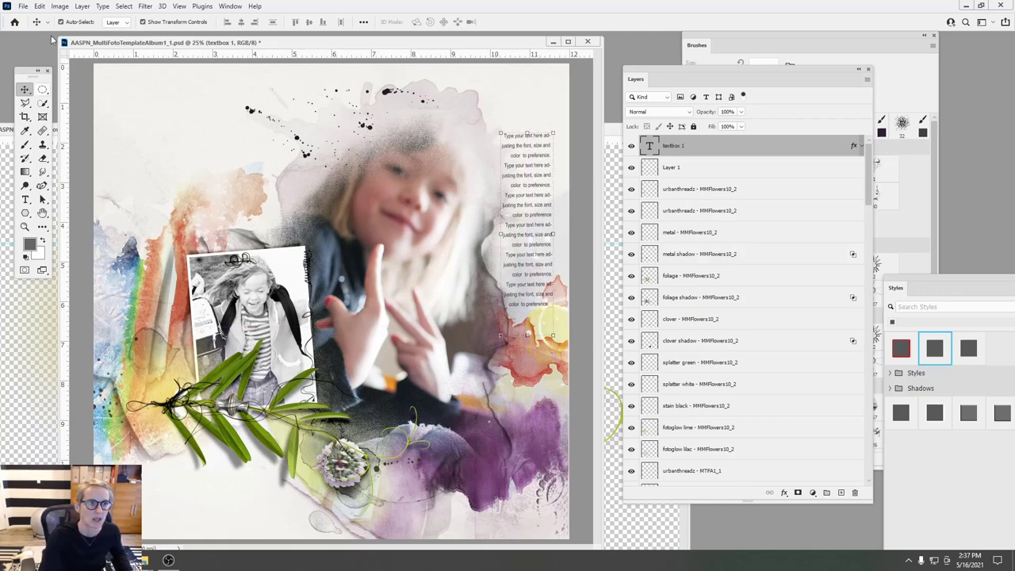
- Enlarge the stain red layer slightly and move the journaling text up and left
click(531, 370)
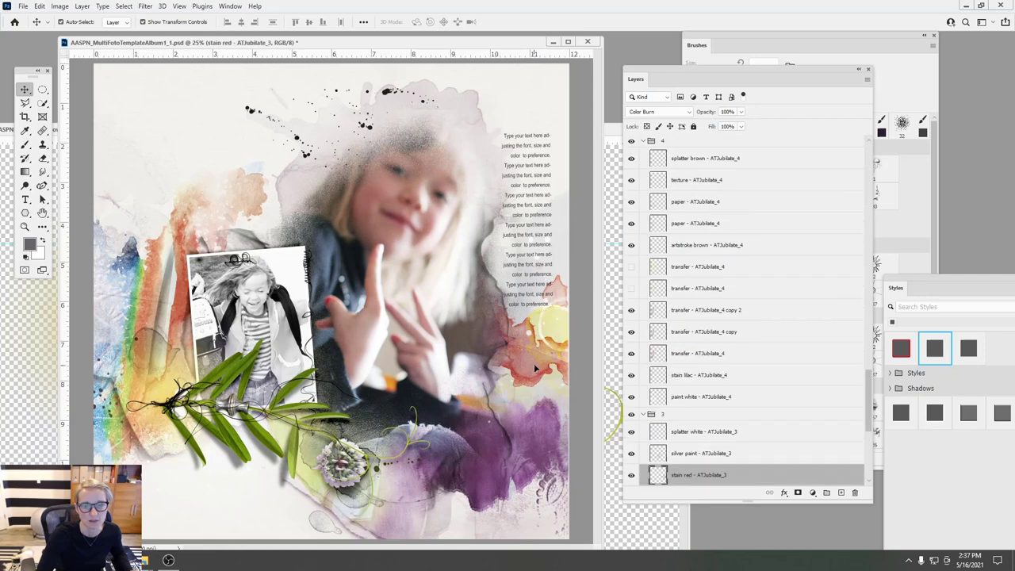
key(ctrl+t)
drag(536, 246, 533, 242)
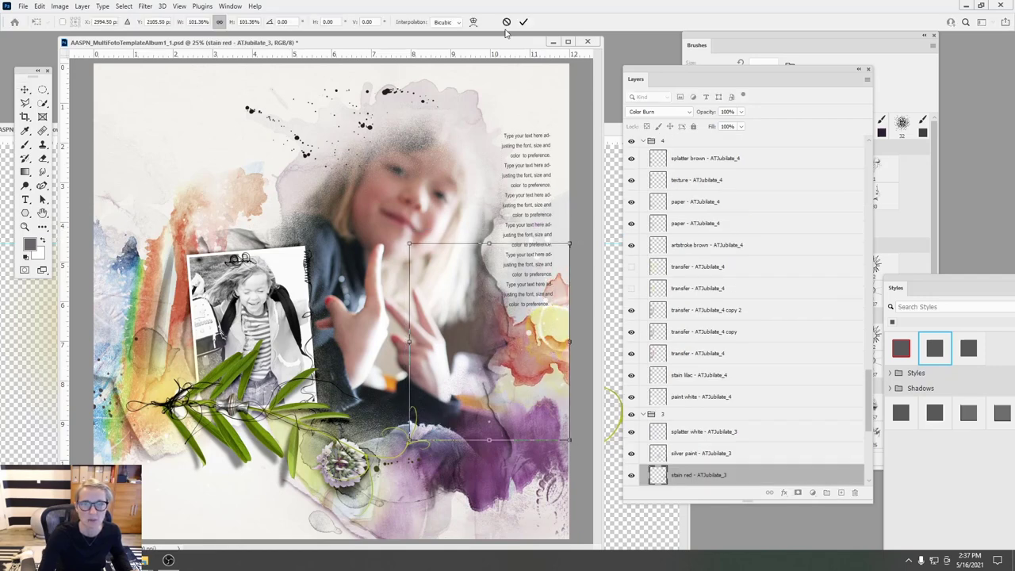
click(507, 21)
click(531, 182)
drag(531, 184, 517, 152)
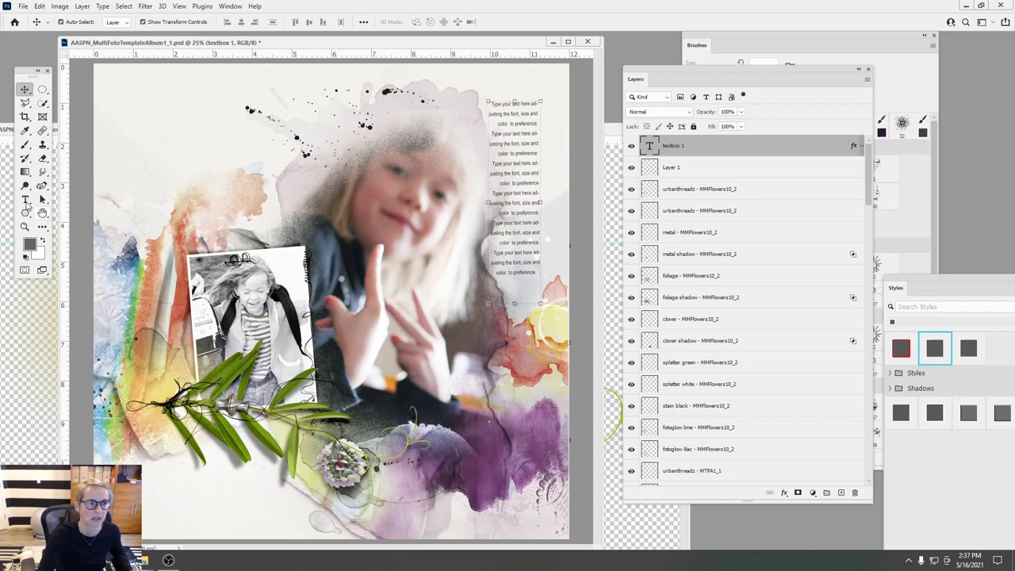
- Narrow and lengthen the text box again, then add a vertical guide at the page's right edge
click(26, 201)
click(533, 192)
drag(546, 202, 529, 203)
drag(511, 302, 511, 333)
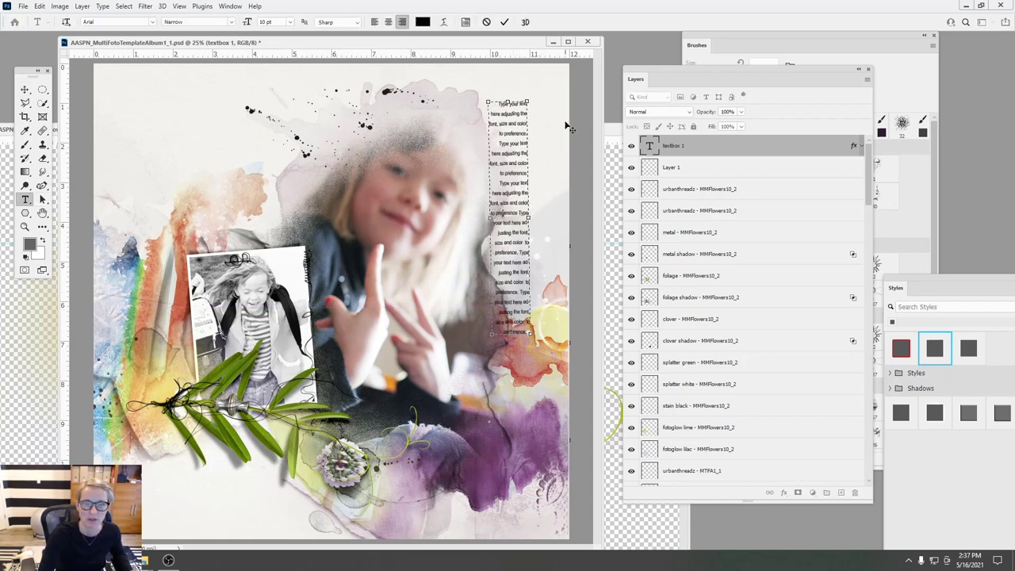
click(505, 23)
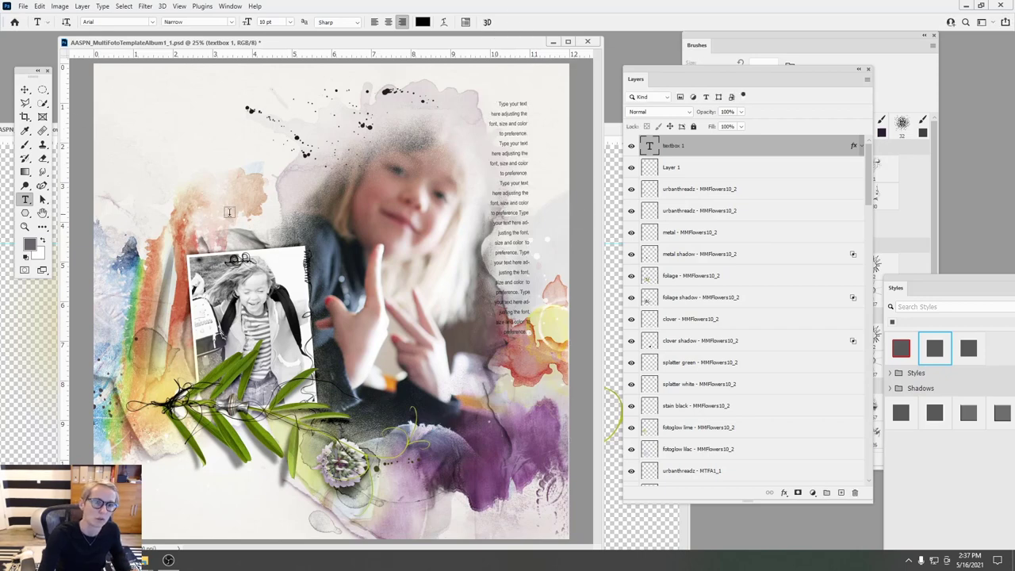
click(25, 90)
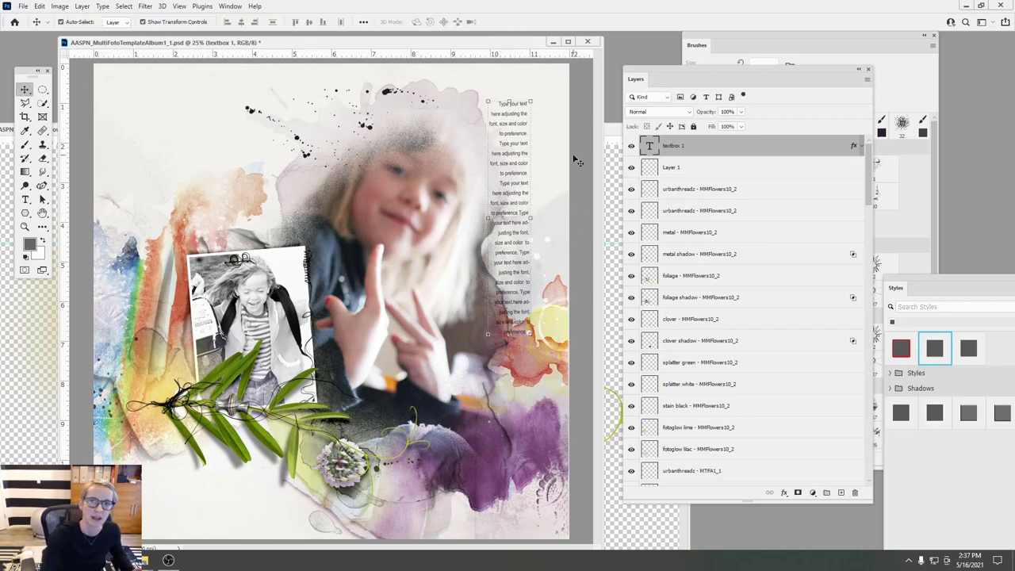
mouse_move(500, 155)
mouse_down()
mouse_move(542, 142)
mouse_move(516, 158)
mouse_up()
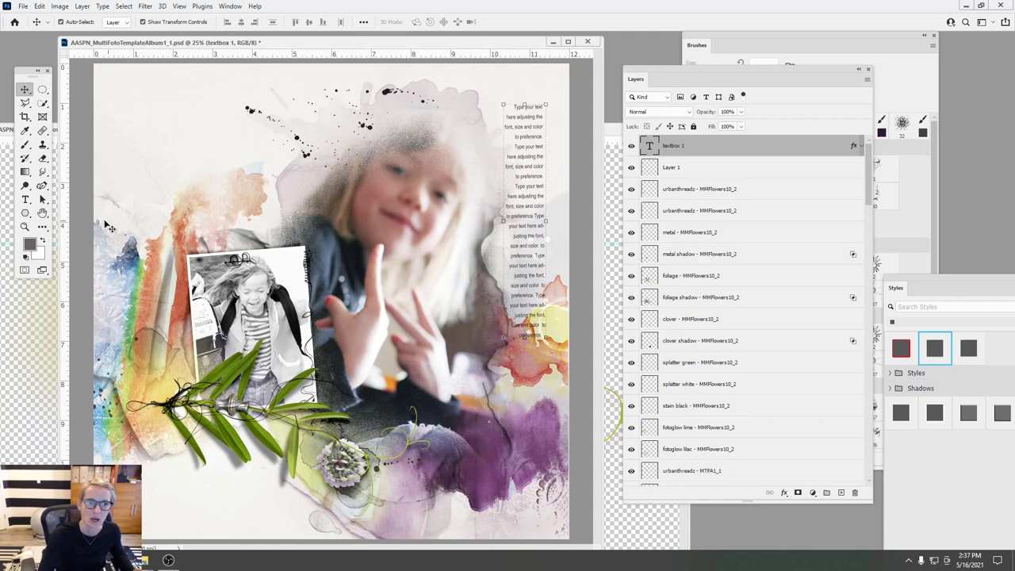
drag(65, 236, 528, 150)
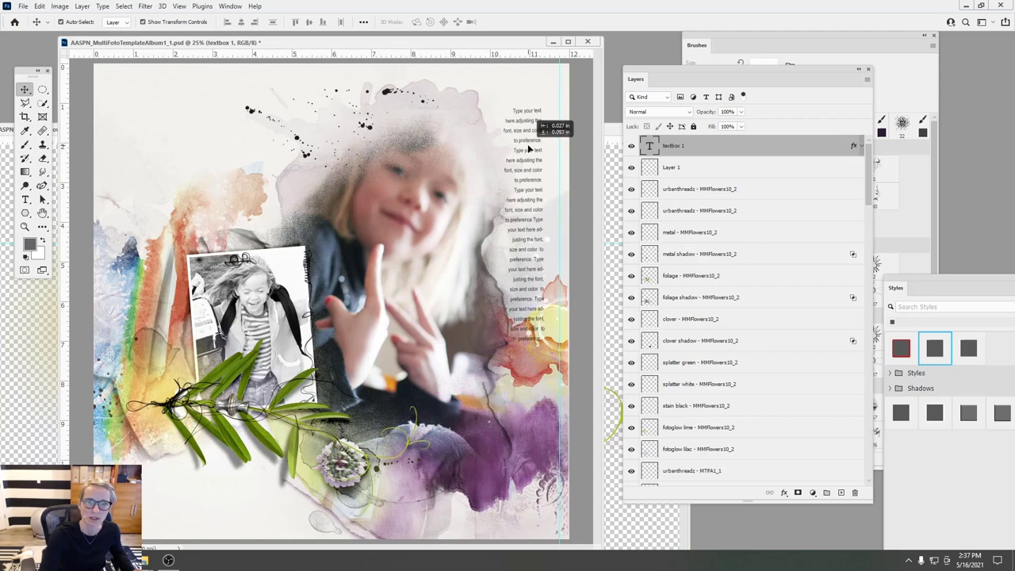
- Raise the tape - MTFA1_1 layer in the stack and place it on the photo's left edge
mouse_move(158, 559)
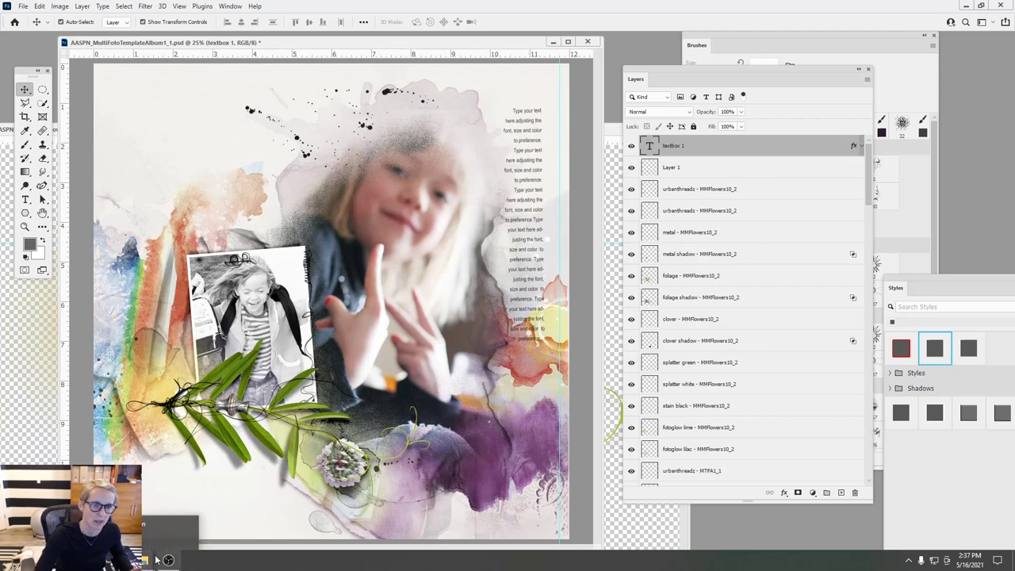
mouse_move(258, 248)
mouse_down()
mouse_move(259, 205)
mouse_move(252, 241)
mouse_up()
drag(659, 474, 648, 384)
mouse_move(260, 242)
mouse_down()
mouse_move(273, 380)
mouse_move(208, 329)
mouse_move(254, 333)
mouse_move(238, 385)
mouse_move(266, 397)
mouse_move(235, 321)
mouse_move(242, 341)
mouse_move(205, 311)
mouse_move(238, 238)
mouse_move(256, 233)
mouse_up()
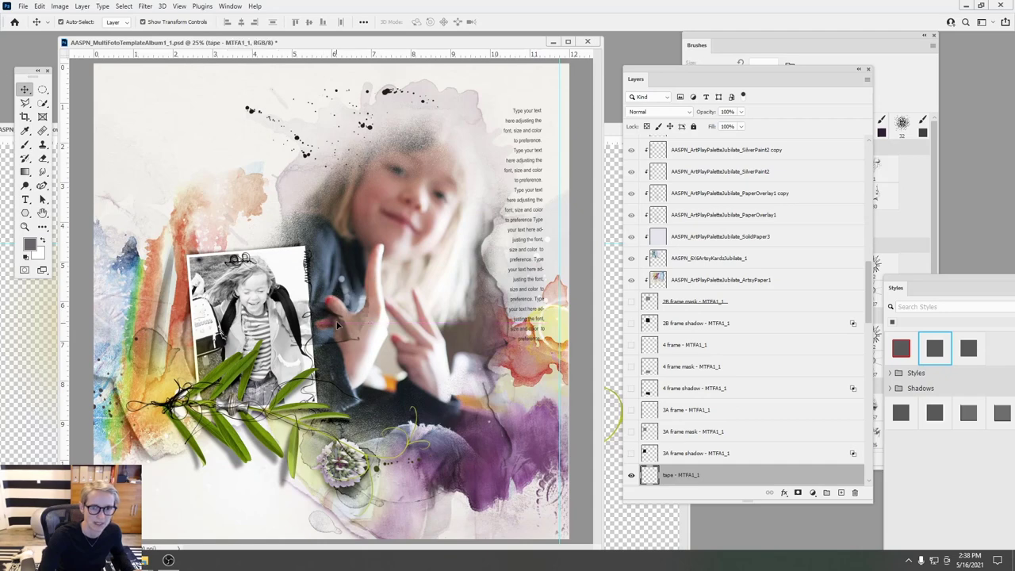
- Rotate the tape to about -89°, shrink it to about 86%, and commit
key(ctrl+t)
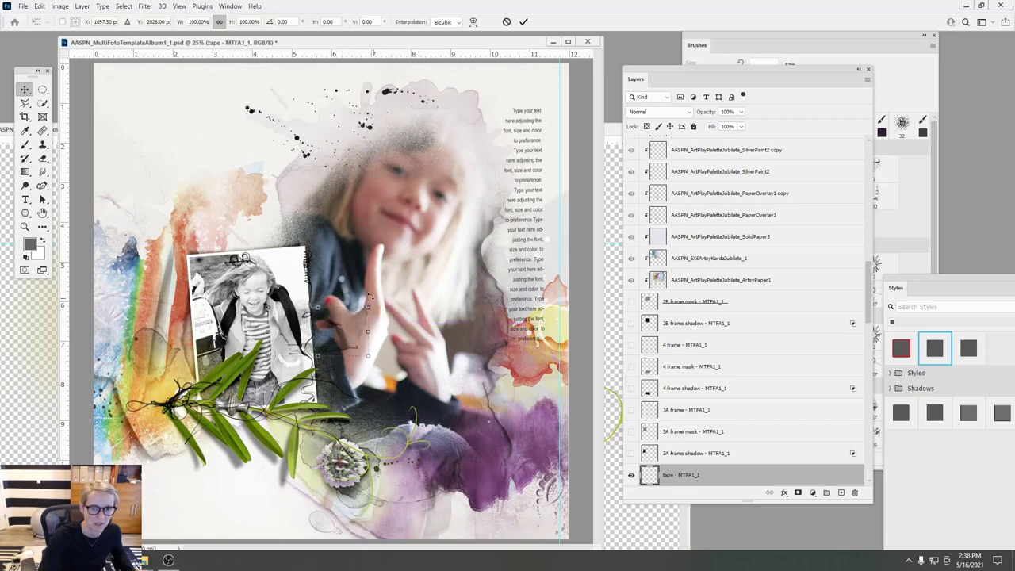
drag(373, 301, 349, 270)
drag(305, 295, 325, 353)
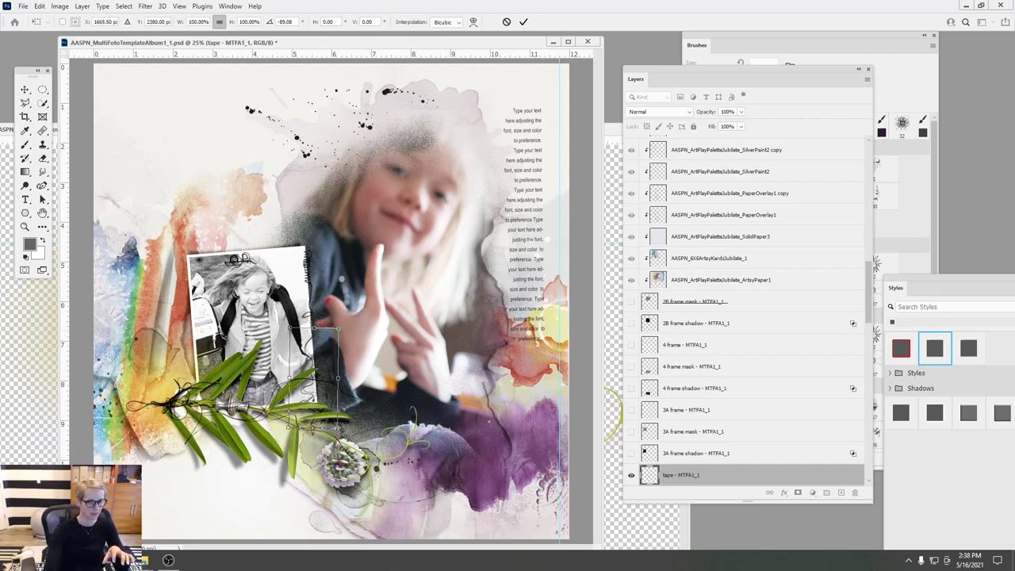
drag(325, 354, 216, 378)
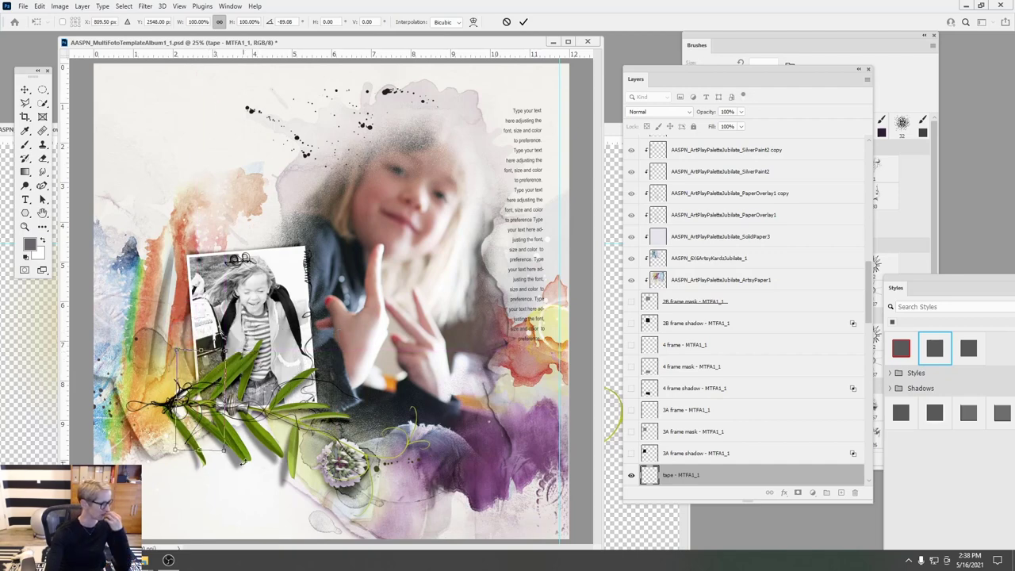
drag(237, 463, 230, 449)
drag(208, 381, 207, 312)
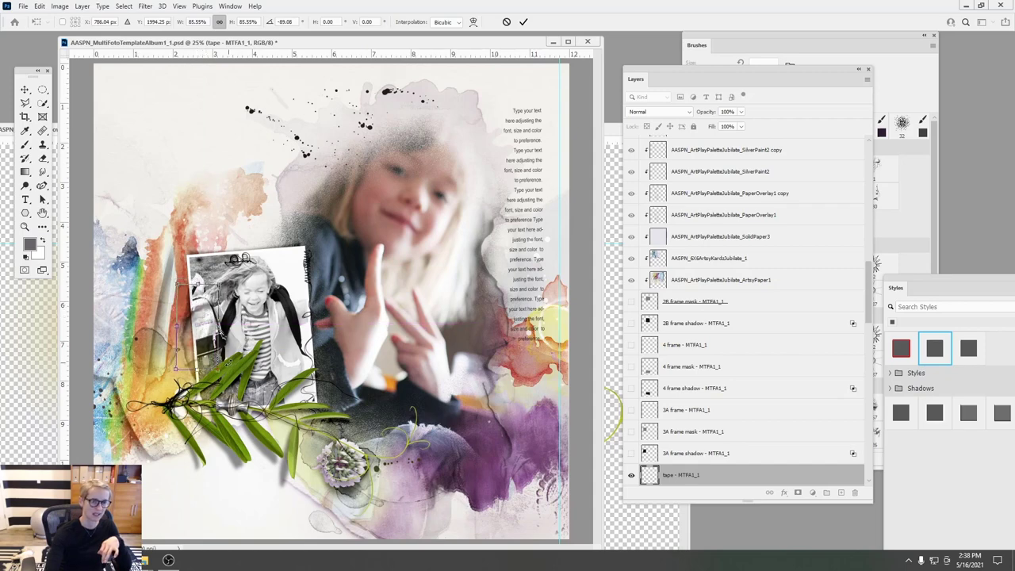
click(524, 22)
click(245, 242)
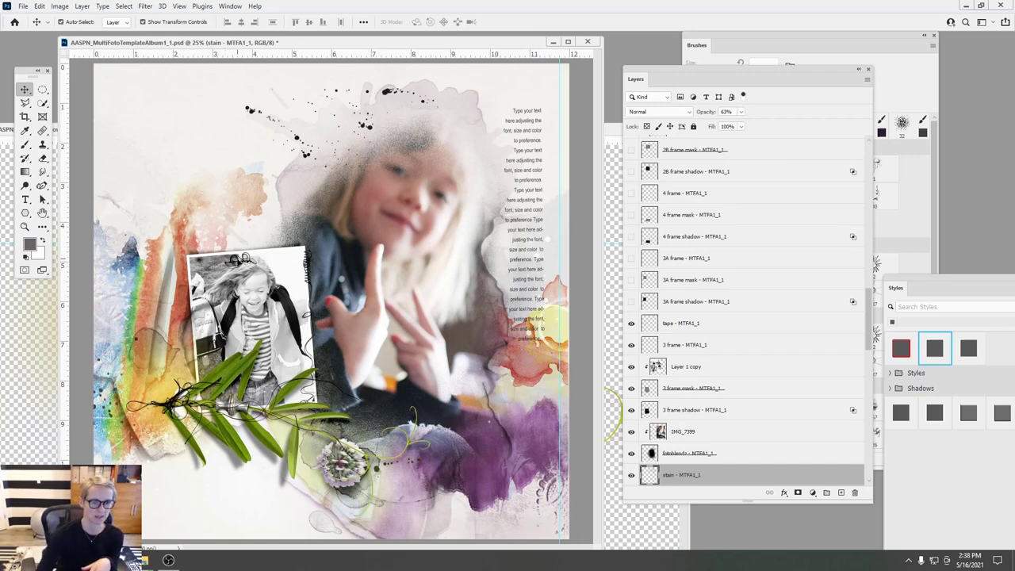
click(239, 262)
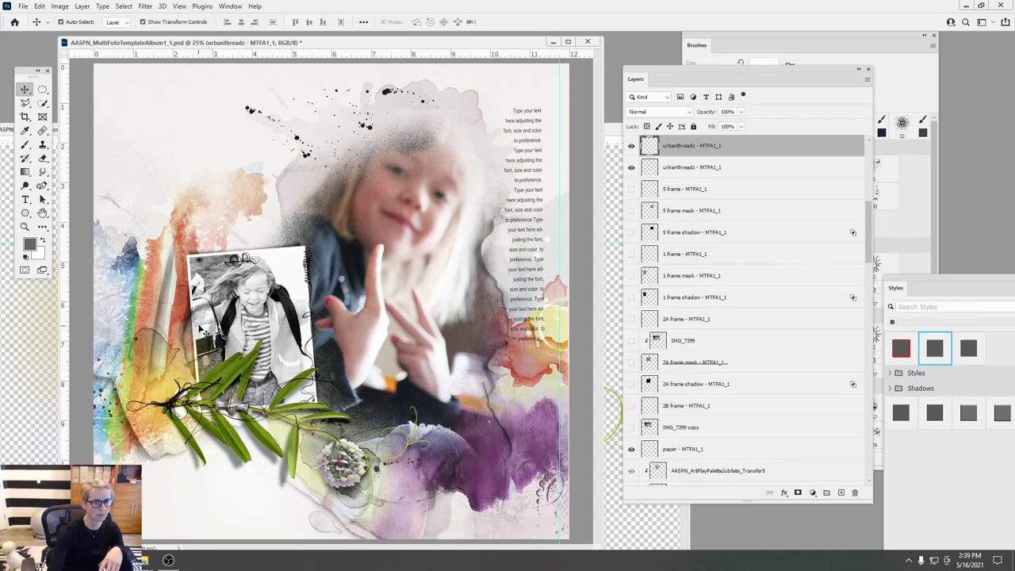
click(251, 197)
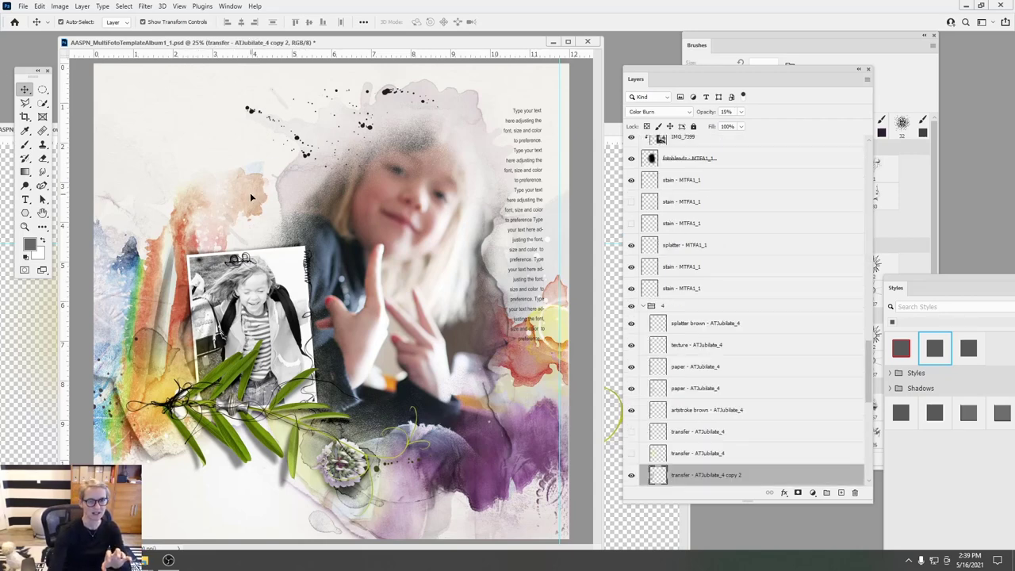
click(44, 158)
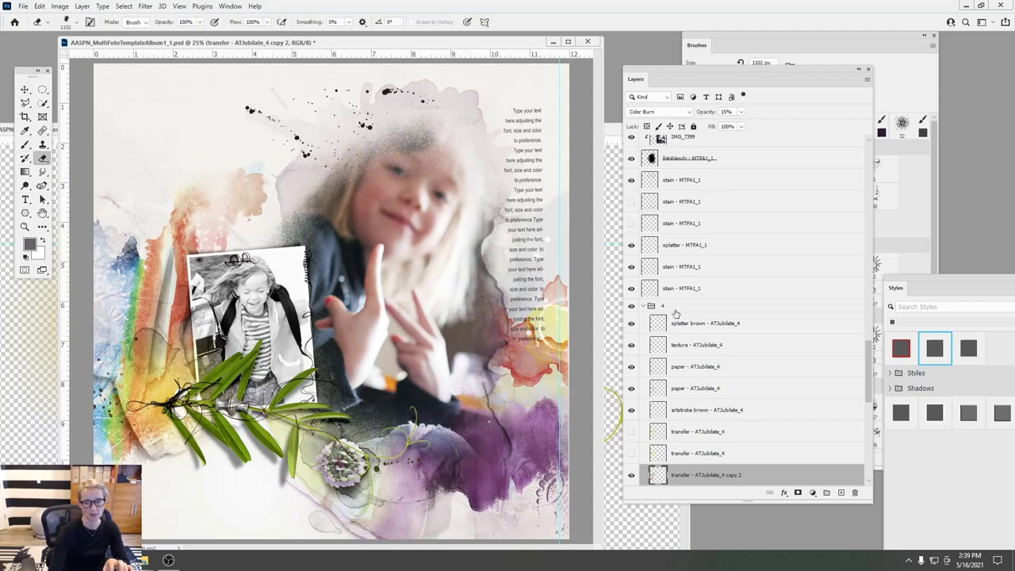
drag(868, 362, 868, 406)
click(674, 254)
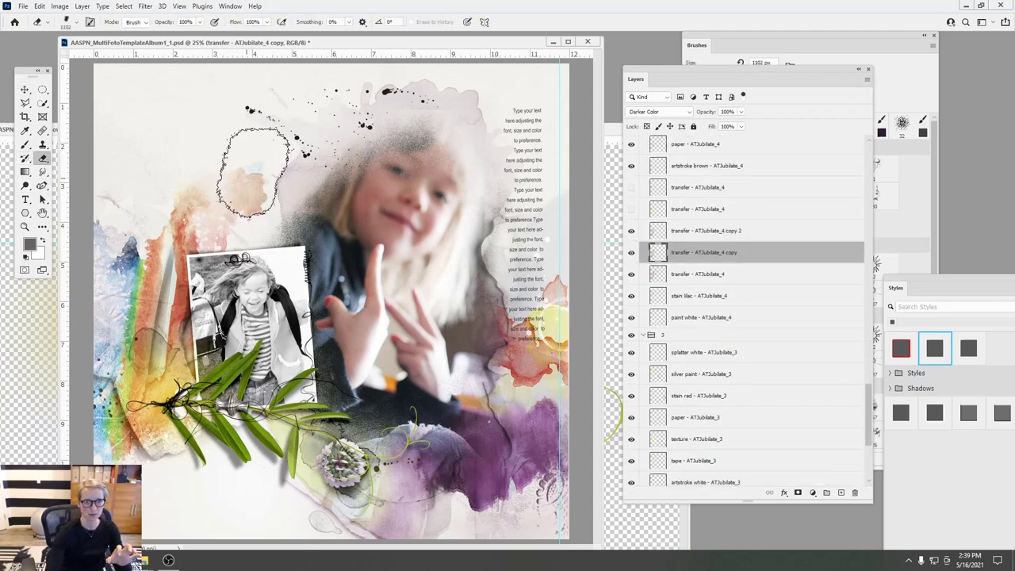
click(662, 276)
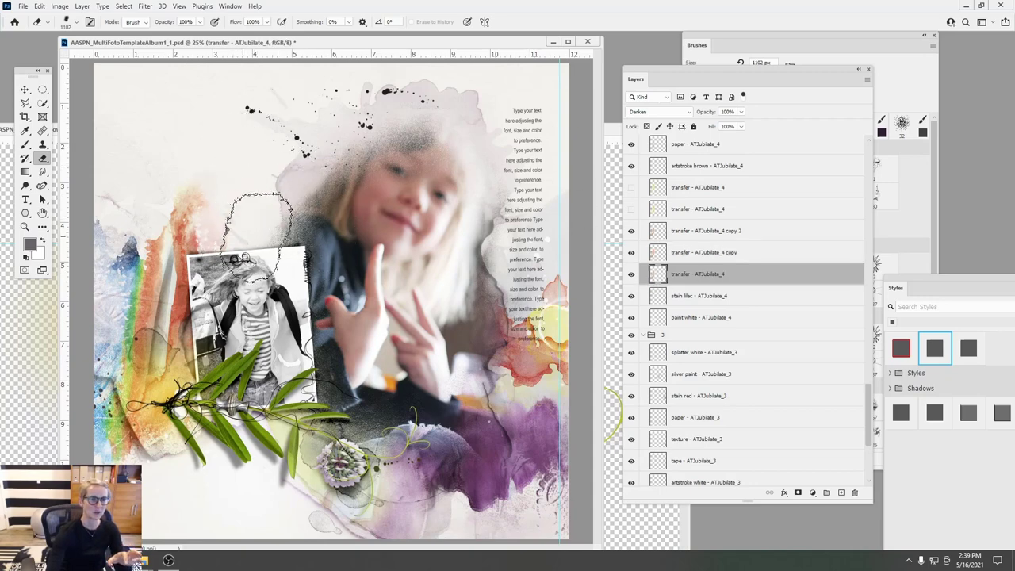
key(alt+bracketright)
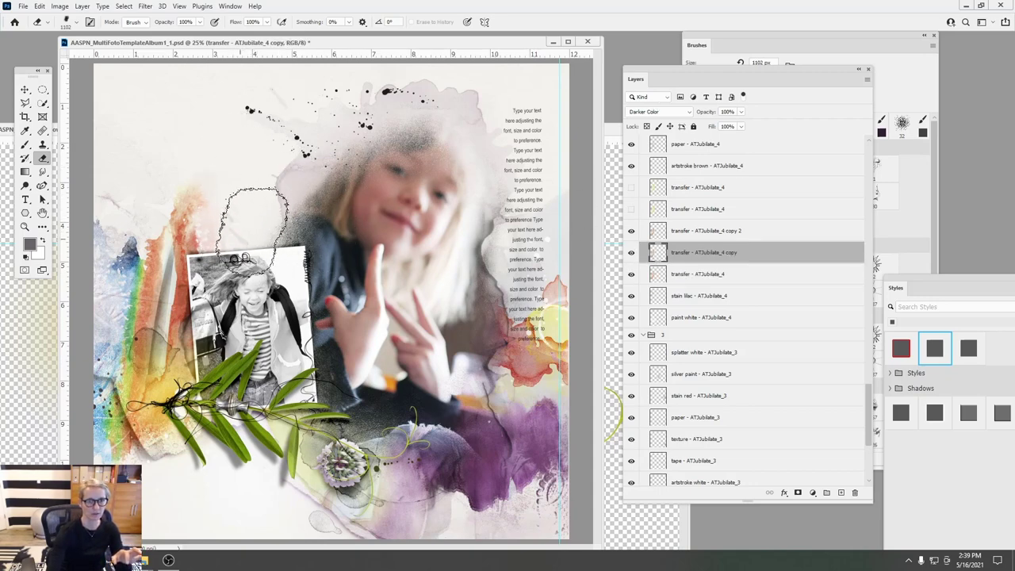
key(alt+bracketright)
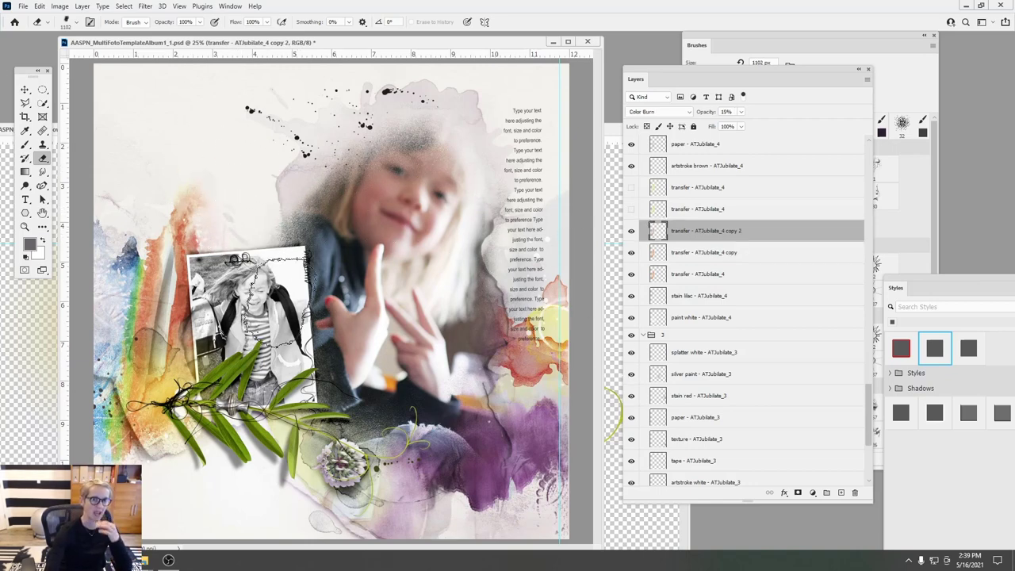
click(25, 91)
drag(229, 226, 231, 219)
click(42, 157)
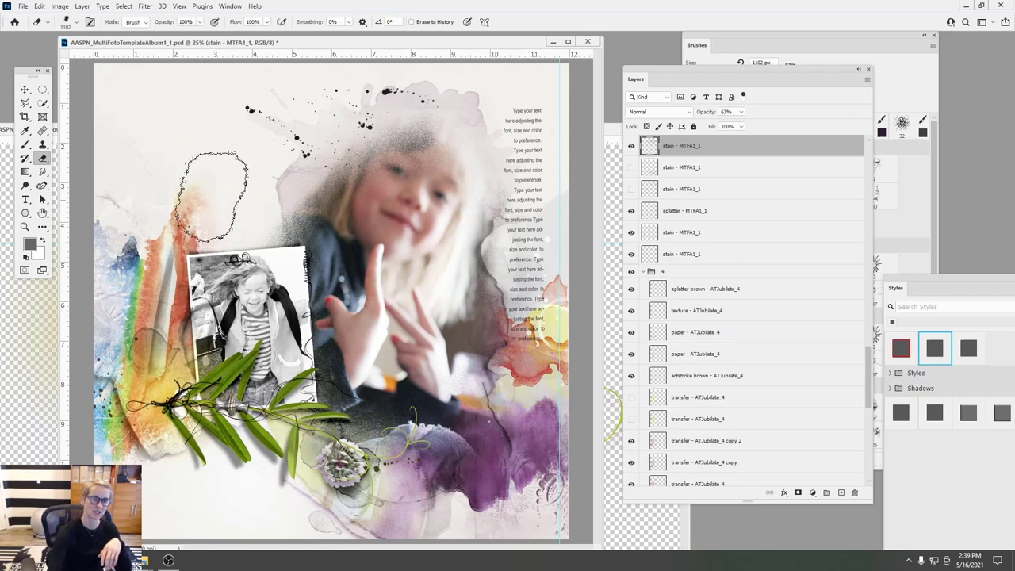
mouse_move(145, 563)
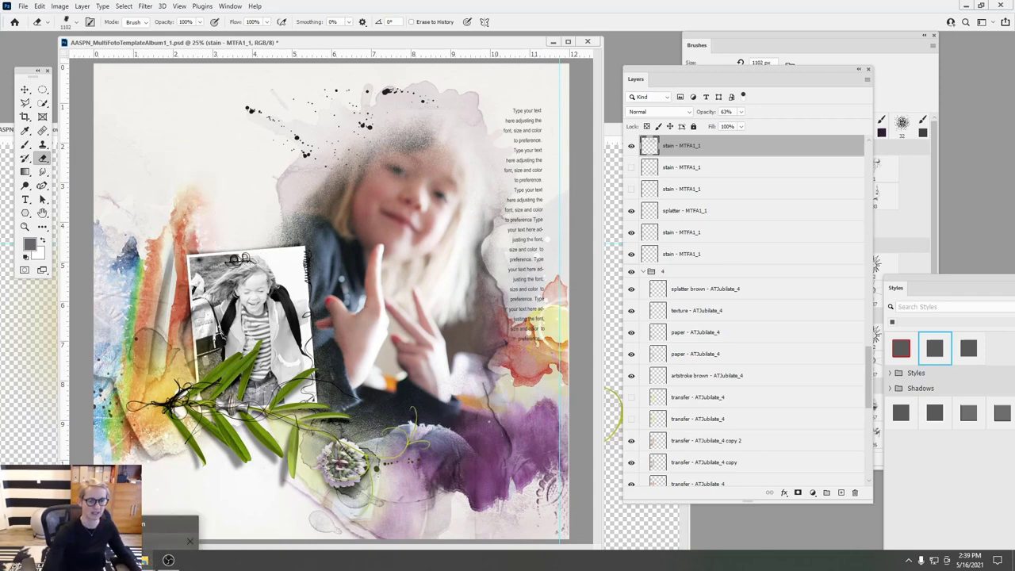
- Open the Celebrate WordART Mix No 3 folder and drag the Glad for this word art into Photoshop
click(146, 561)
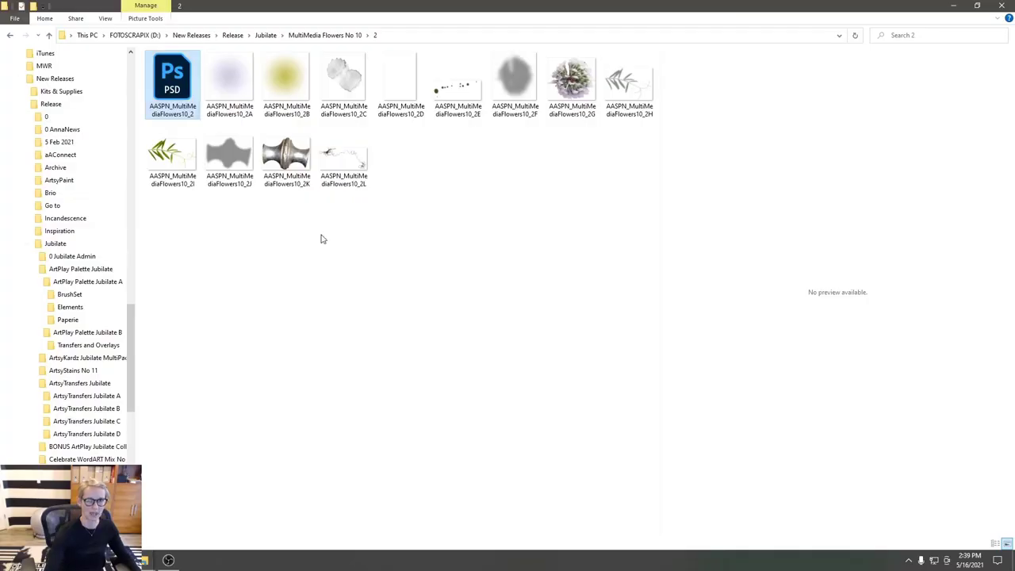
click(265, 35)
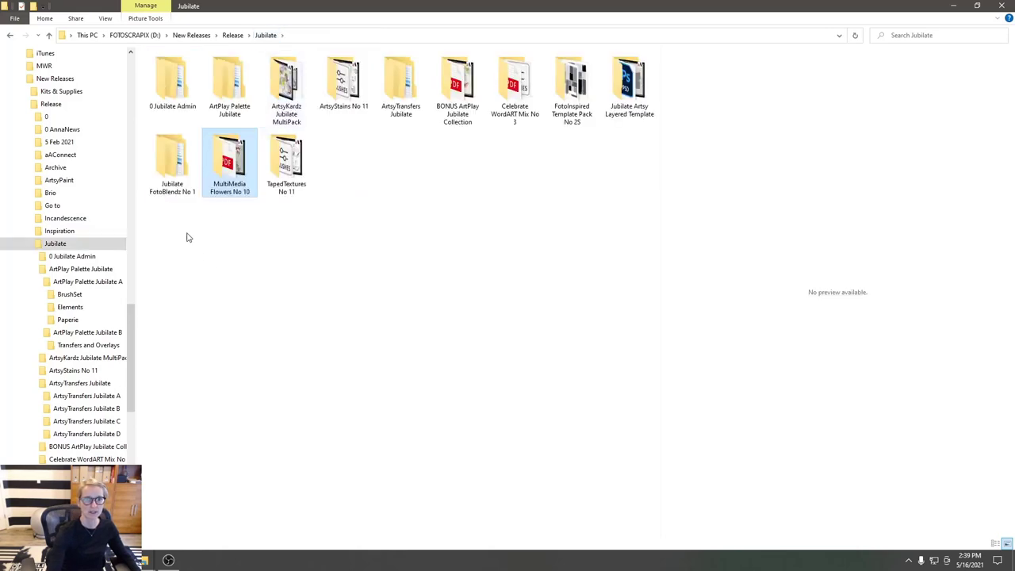
double_click(519, 93)
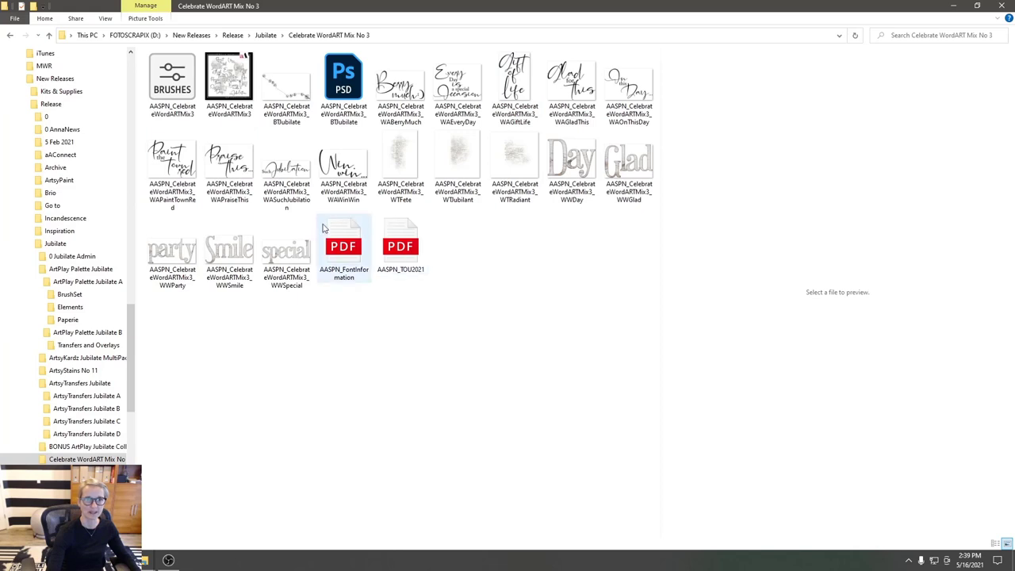
click(515, 88)
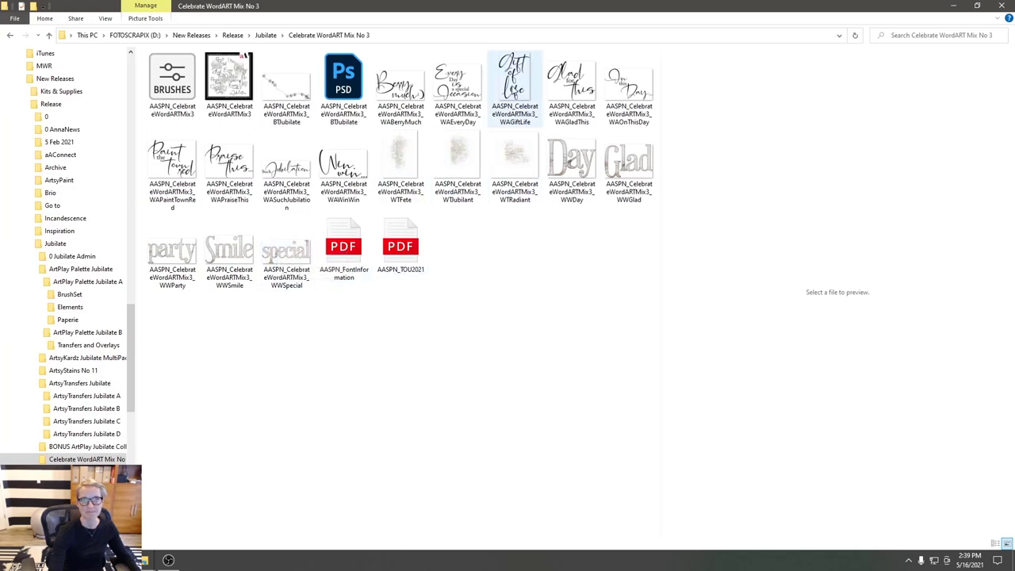
click(572, 84)
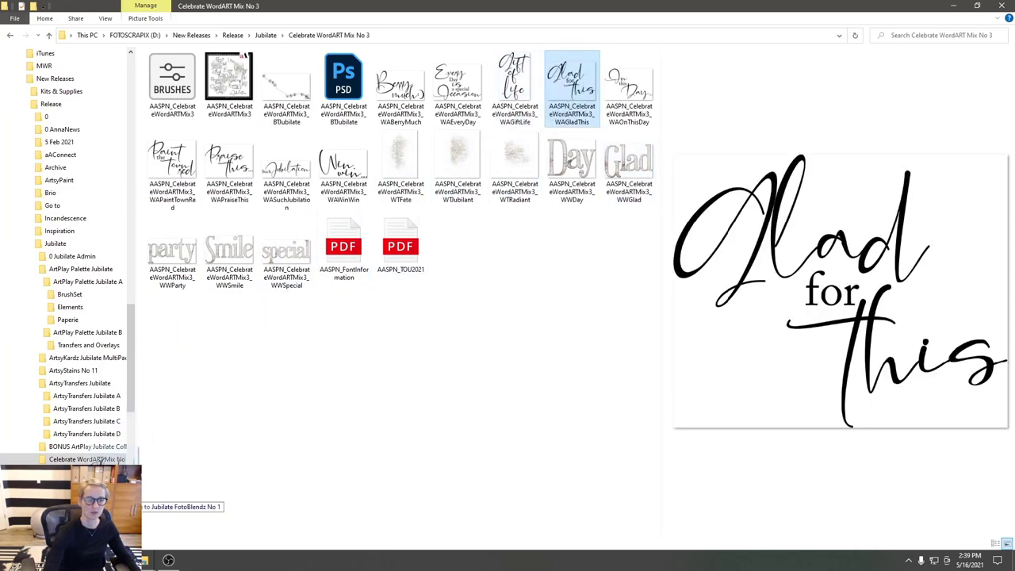
mouse_move(117, 559)
drag(117, 559, 200, 182)
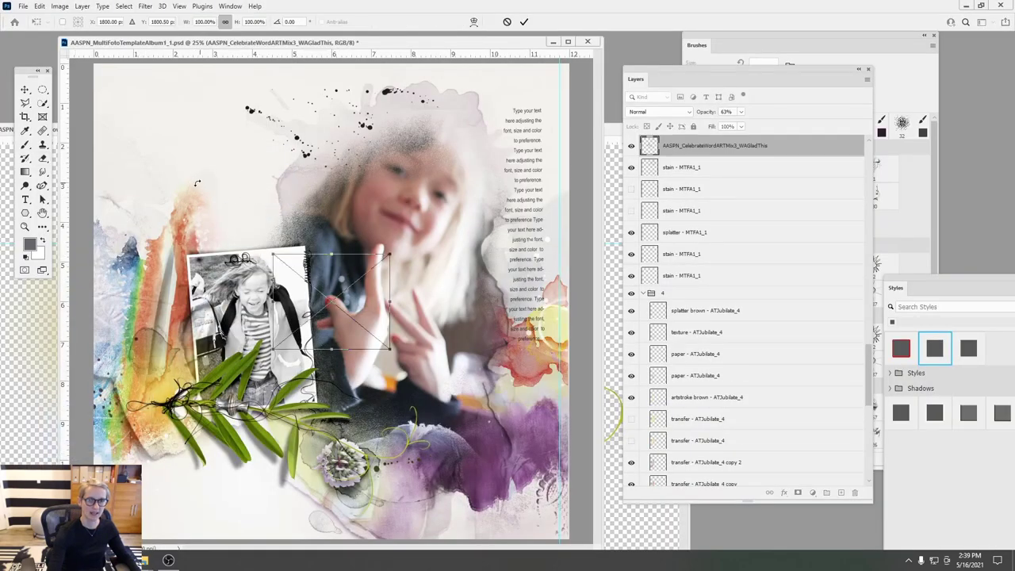
- Position the Glad for this word art just above the black-and-white kids photo and commit it
drag(354, 306, 258, 208)
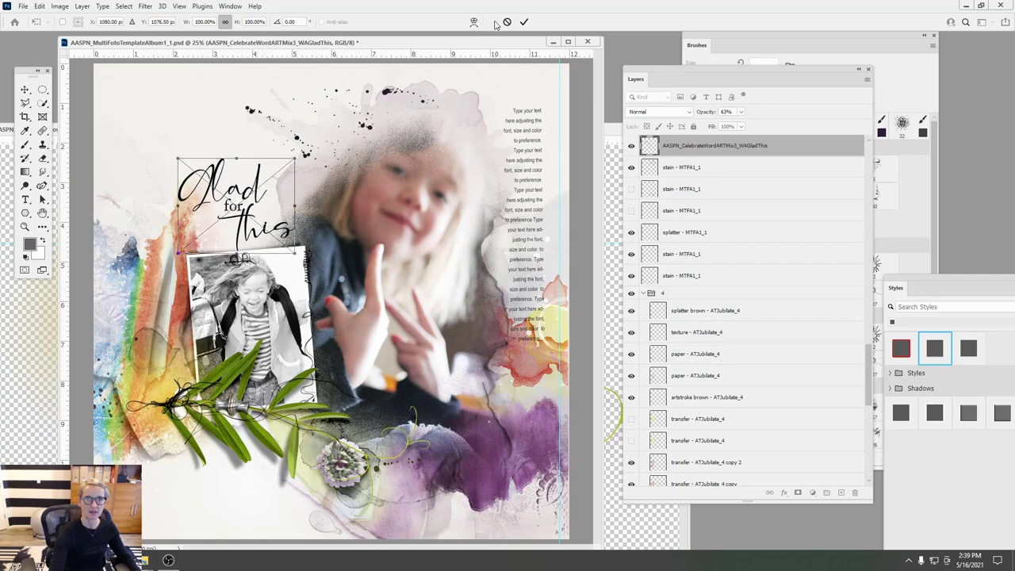
click(523, 21)
- Place the WTRadiant word transfer behind the Glad title, beneath the Glad for this layer
key(e)
mouse_move(146, 552)
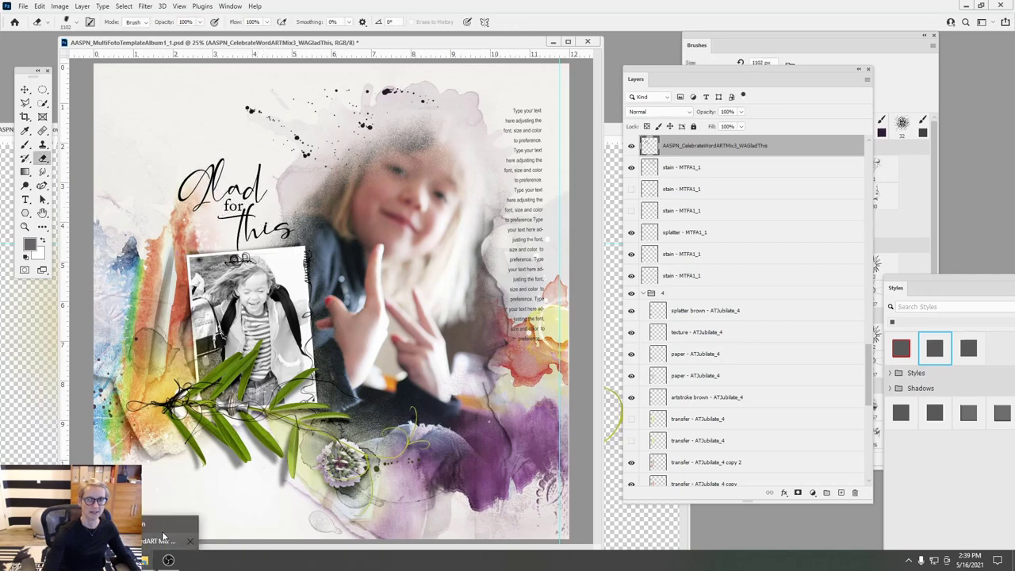
click(169, 533)
click(521, 169)
drag(521, 168, 191, 233)
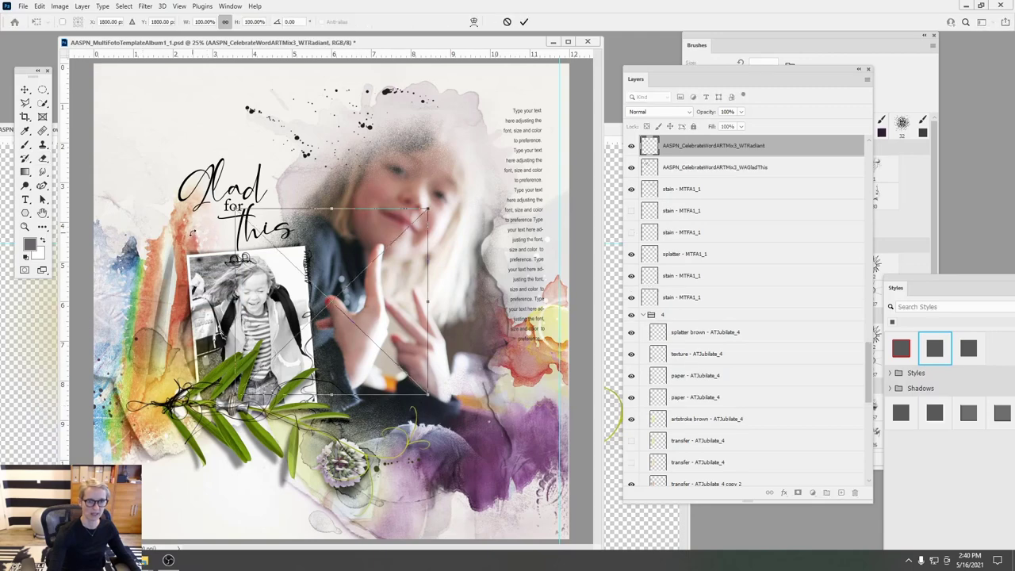
drag(357, 265, 256, 193)
click(524, 21)
drag(714, 145, 692, 203)
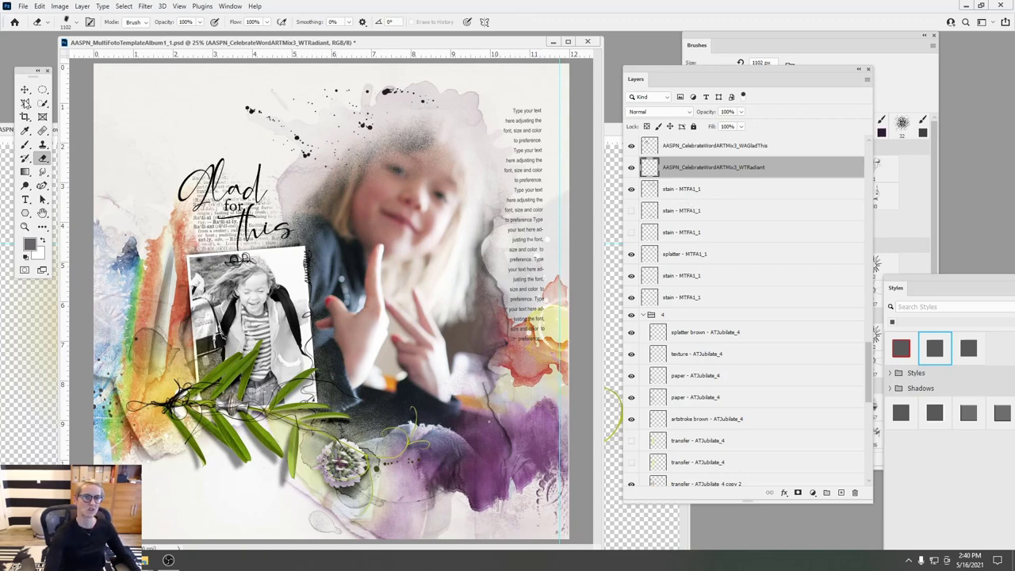
- Nudge the Glad for this word art slightly into place
key(v)
click(261, 184)
drag(262, 183, 264, 187)
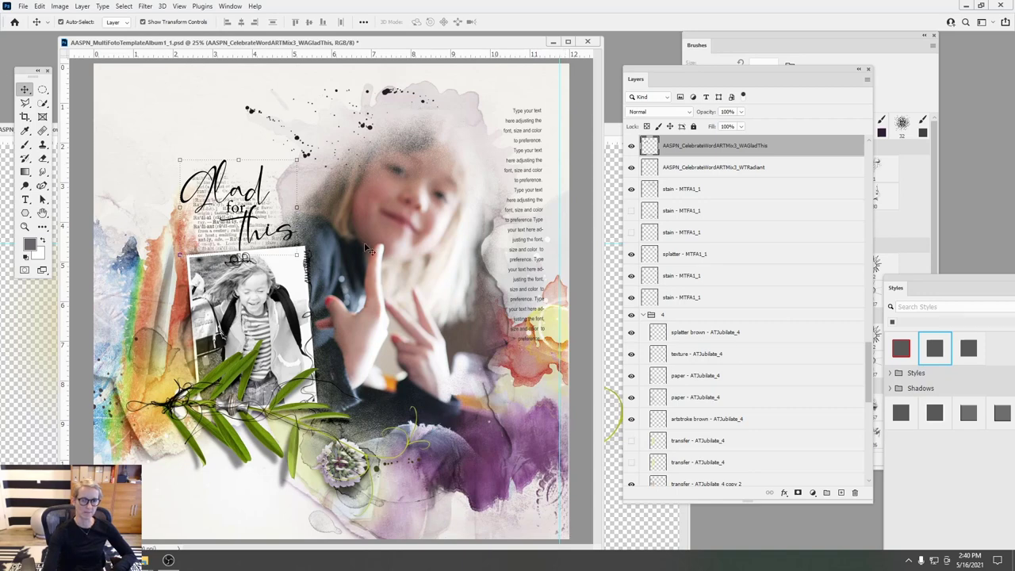
drag(265, 181, 270, 183)
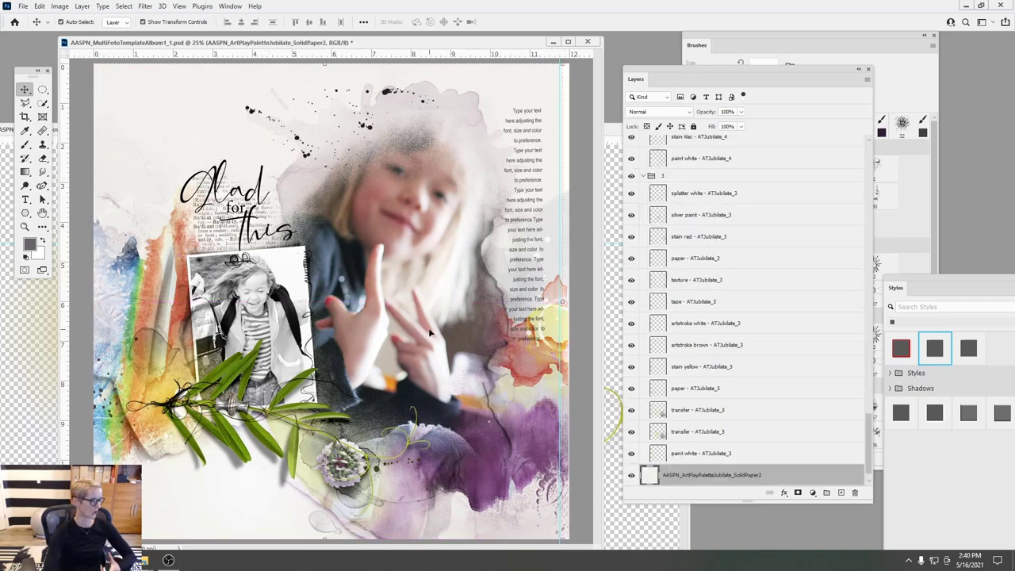
- Close the MMFlowers, IntroPage and ArtsyTransfersJubilate_4 and _3 documents without saving
drag(514, 48, 563, 95)
drag(471, 101, 462, 262)
click(483, 127)
click(461, 263)
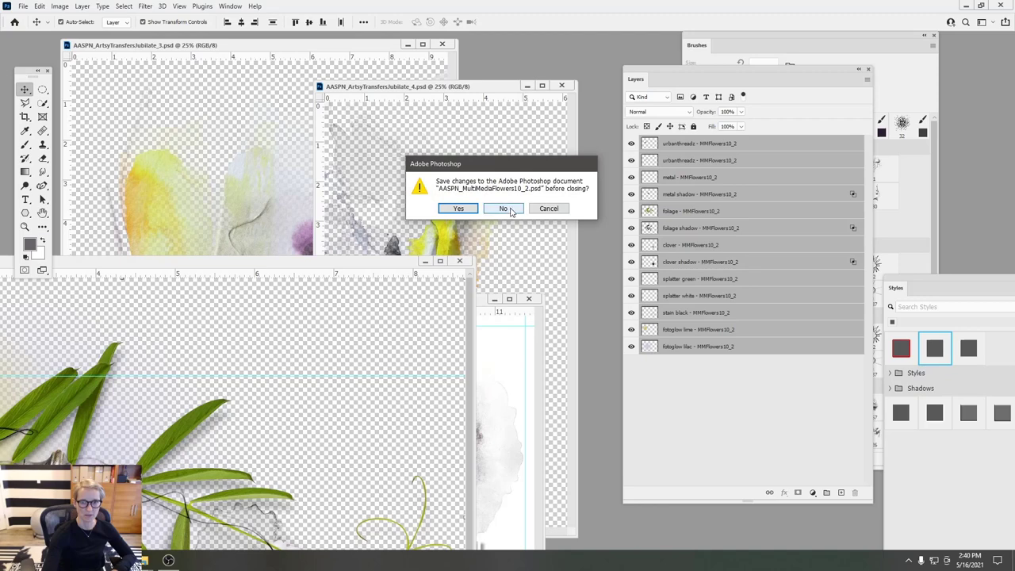
click(505, 208)
click(528, 300)
click(562, 85)
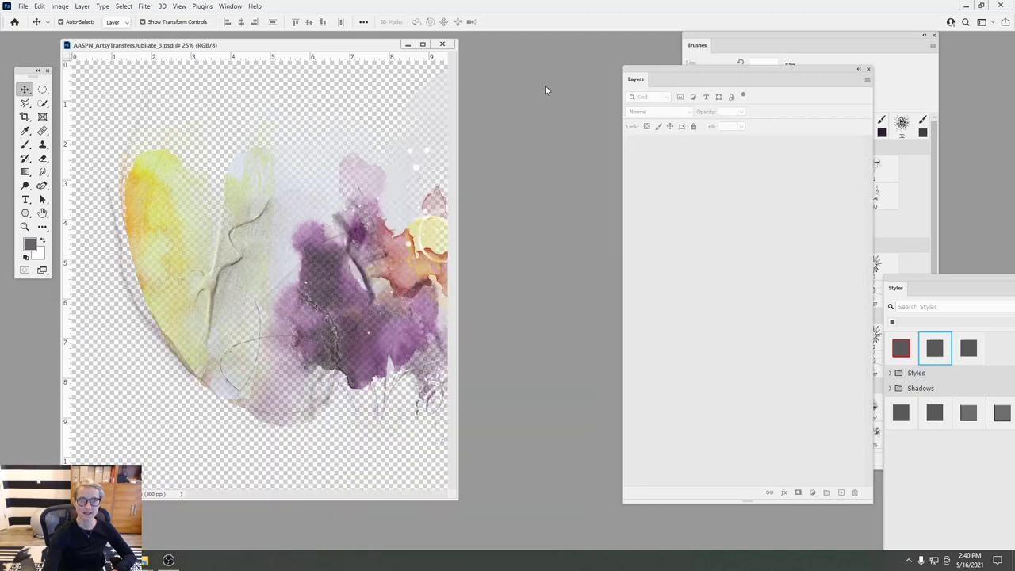
click(442, 45)
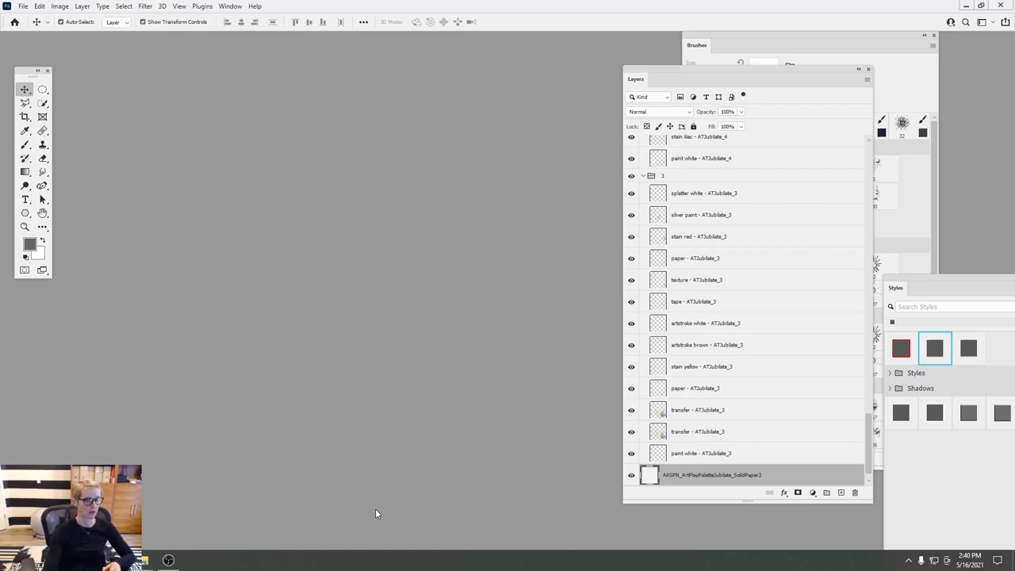
- Start a new document with the 12 x 12 in, 300 ppi preset, then bring up File Explorer
click(23, 6)
click(32, 24)
click(229, 228)
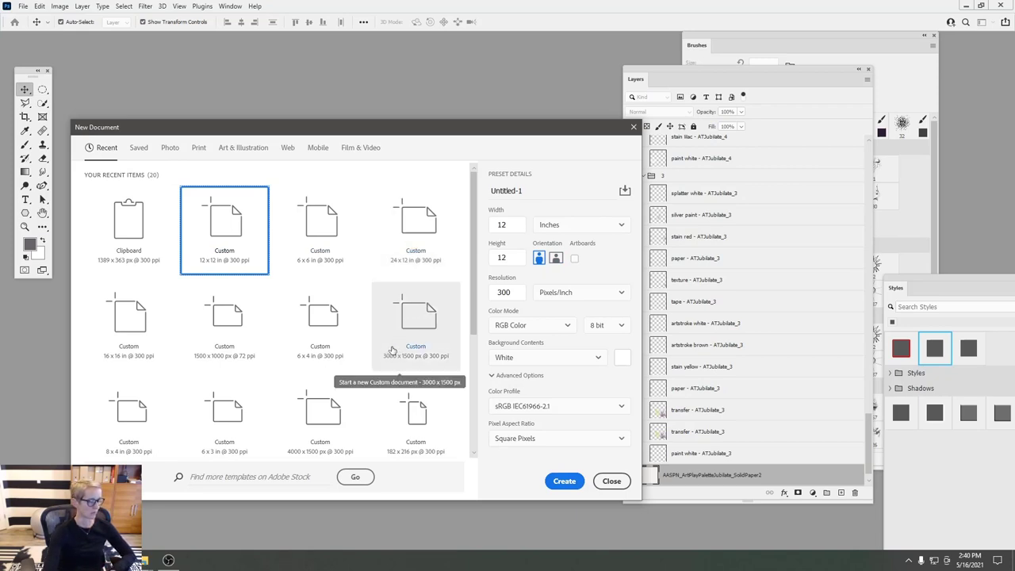
click(168, 560)
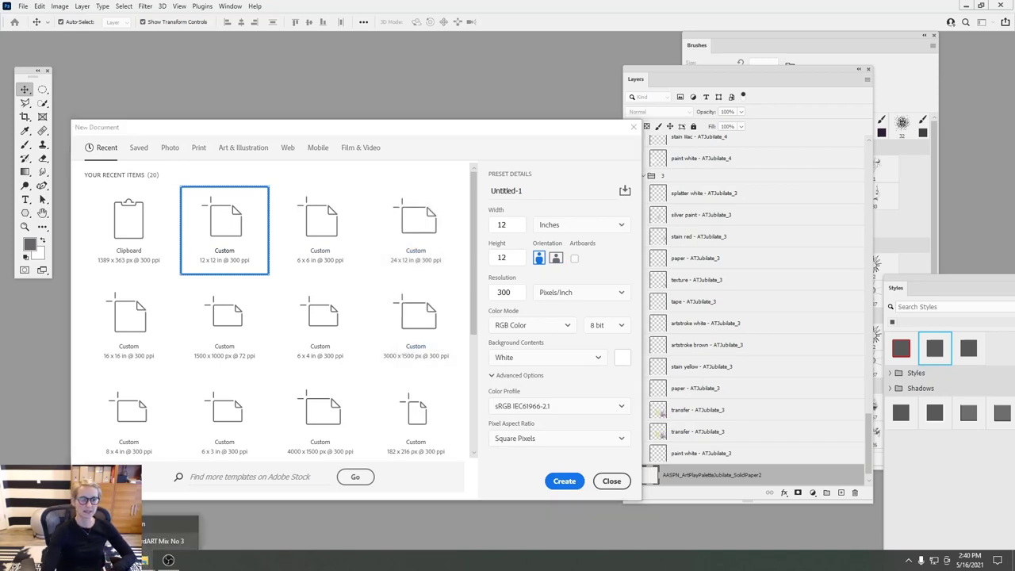
click(171, 532)
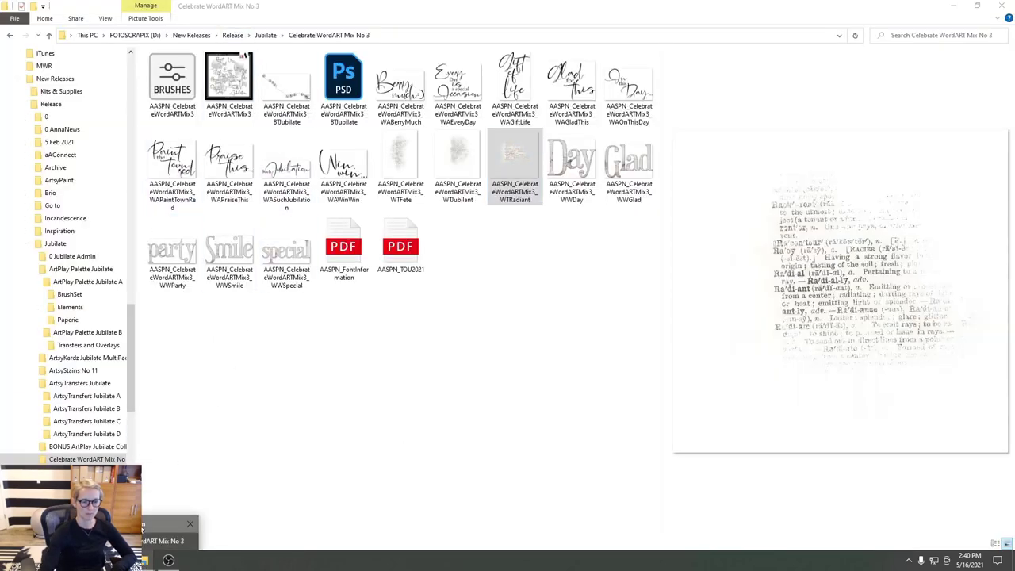
- Browse the Ella Graduation folder to Layouts > MultiFoto Template Album No 1 > No 1B
click(170, 527)
double_click(162, 82)
double_click(170, 80)
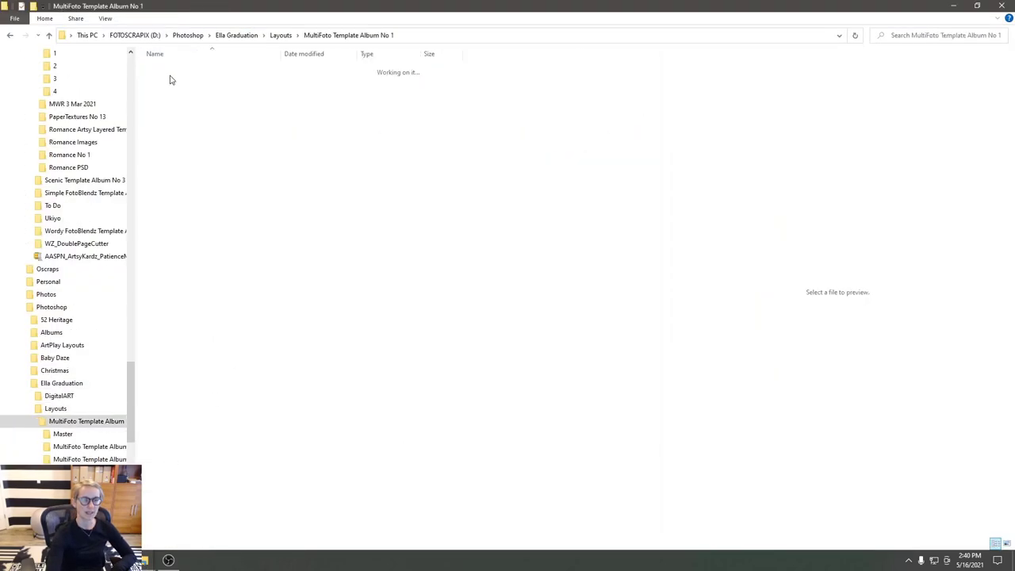
click(210, 94)
double_click(211, 92)
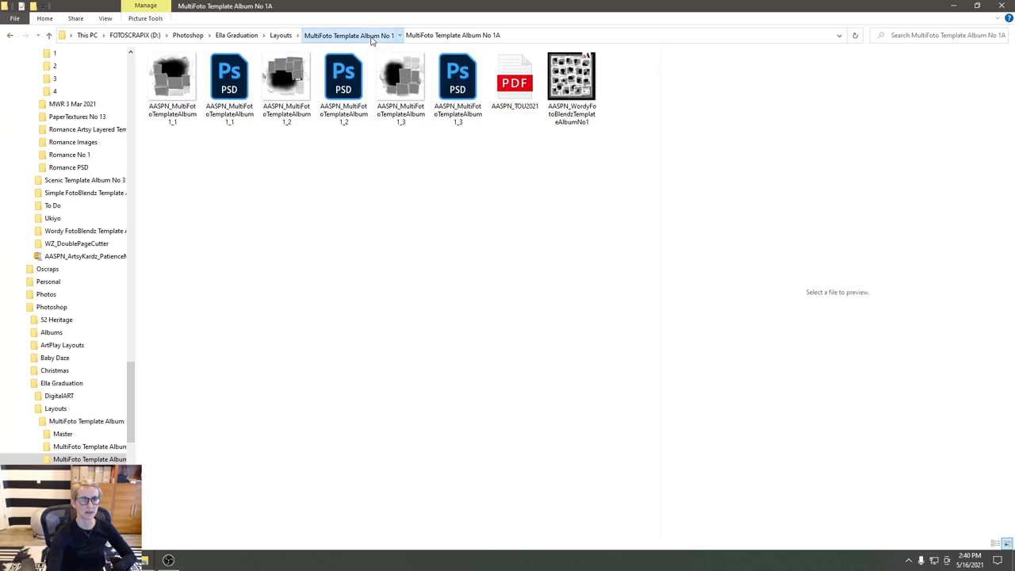
click(349, 35)
double_click(204, 104)
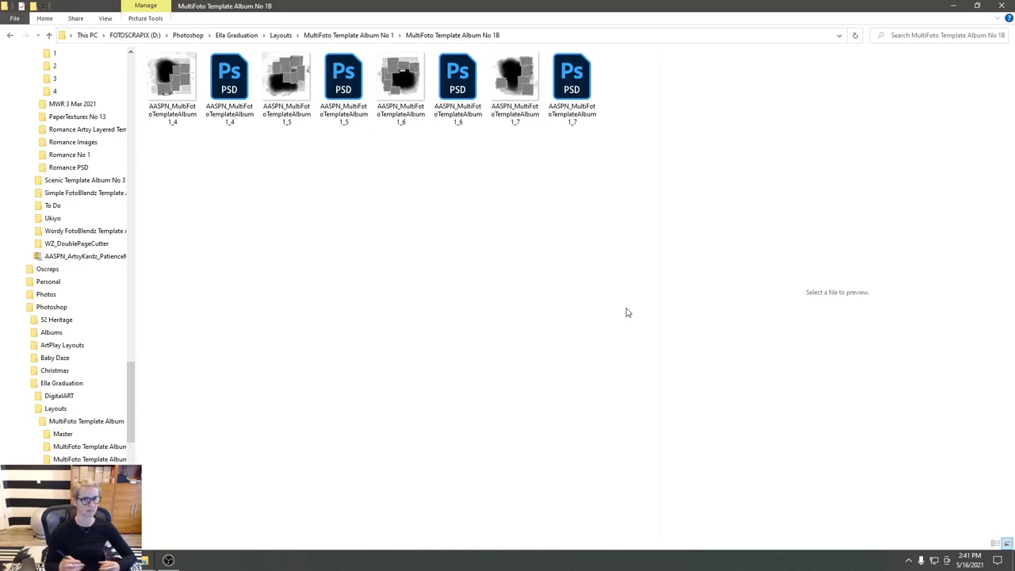
- Select the 1_4 and 1_5 template PSDs and drag them toward Photoshop
drag(228, 77, 254, 158)
shift+click(333, 87)
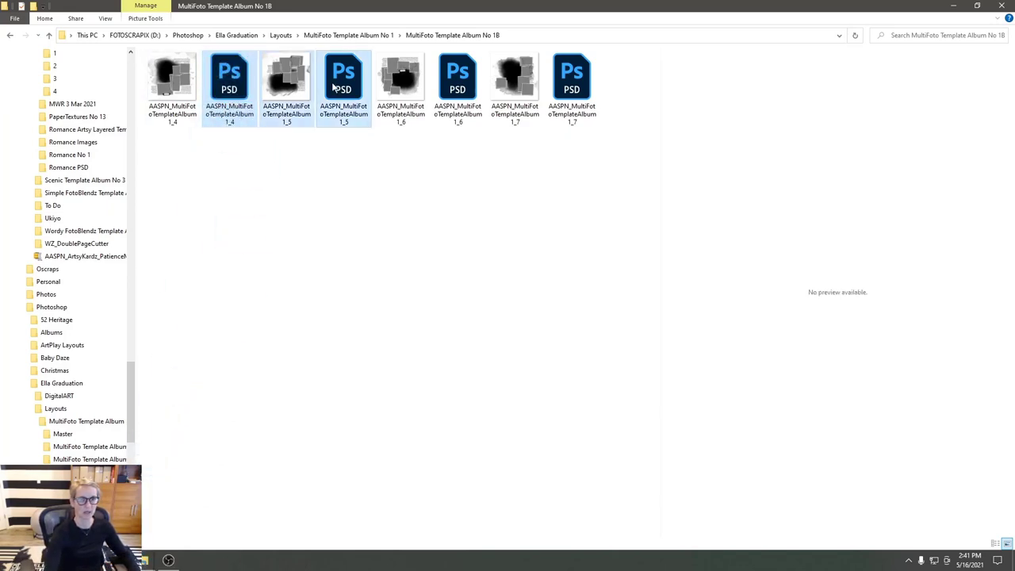
click(238, 87)
ctrl+click(344, 79)
drag(344, 83, 242, 559)
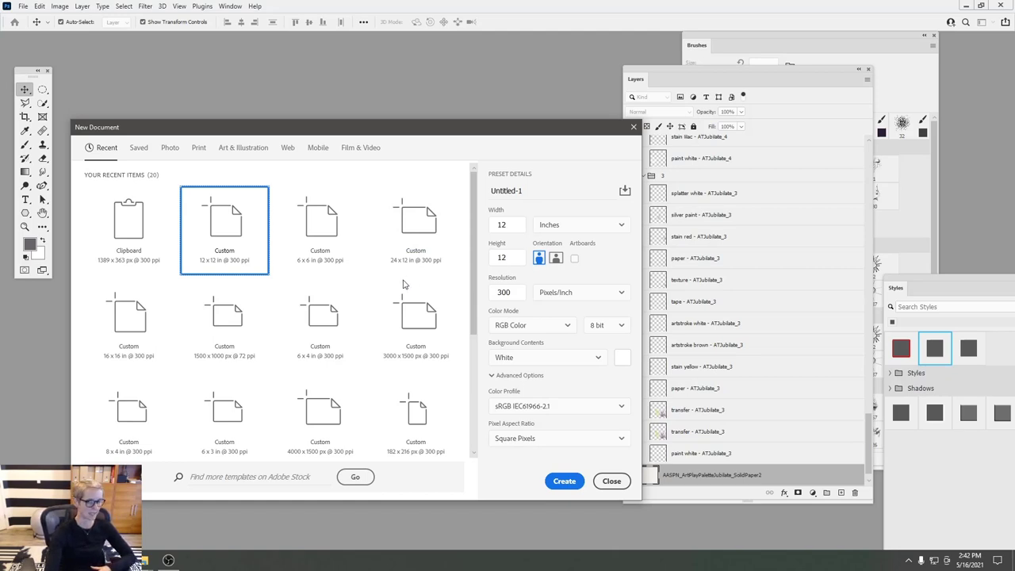
- Create a blank 24 x 12 in spread, tidy the panels, and add a vertical guide at 12 in
click(407, 250)
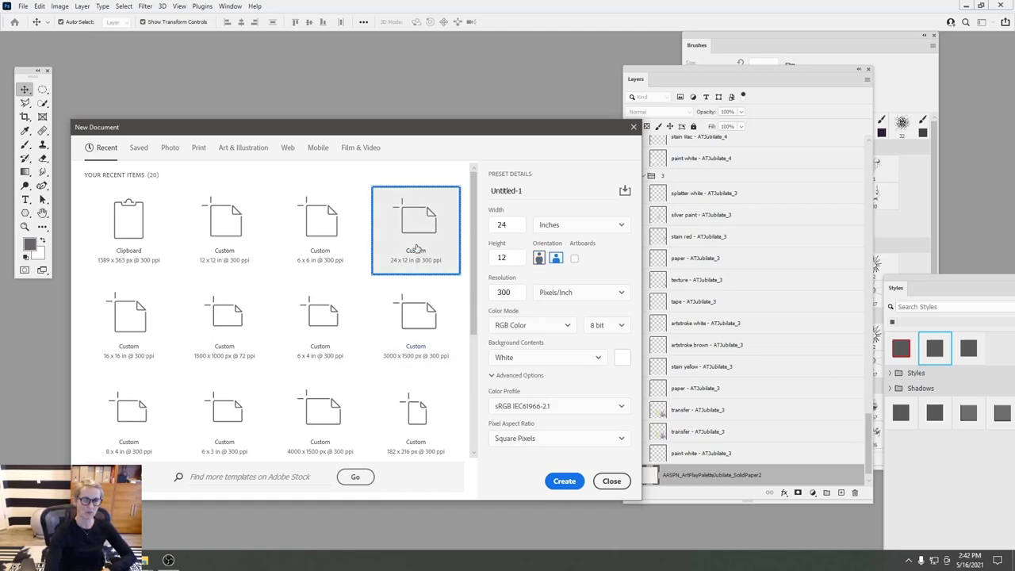
click(565, 481)
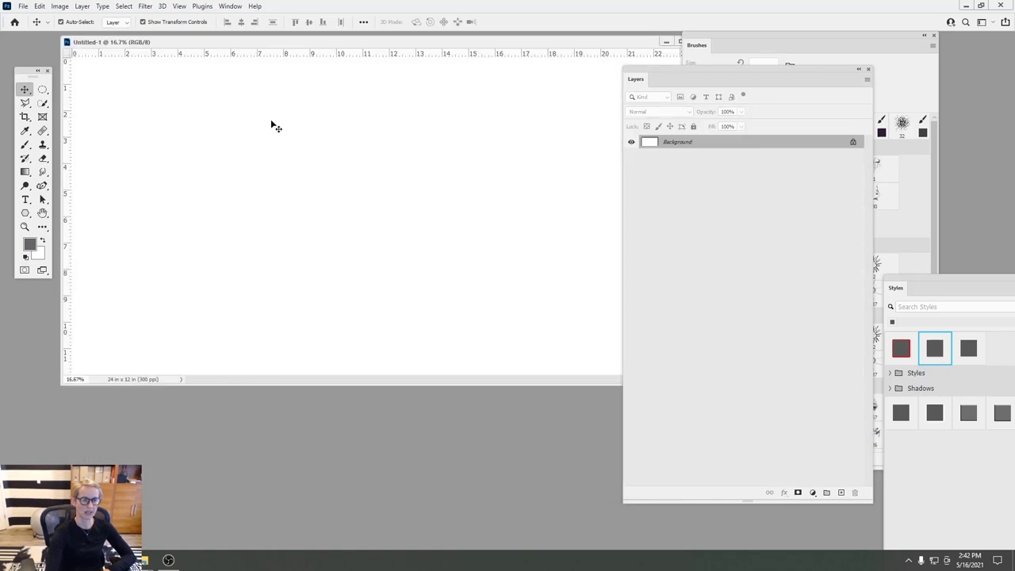
drag(615, 75, 730, 101)
drag(703, 44, 838, 82)
drag(469, 40, 449, 111)
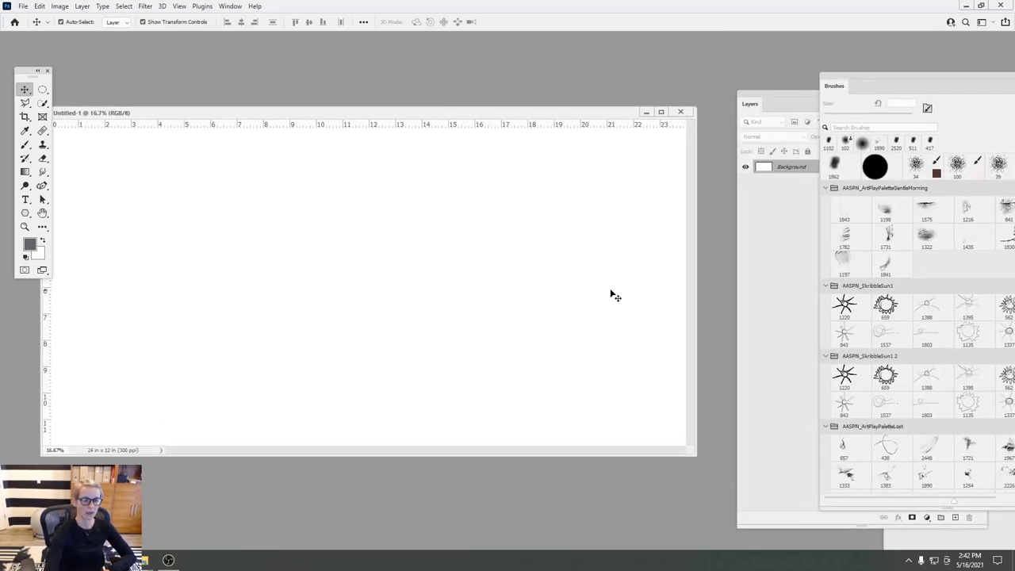
drag(44, 321, 370, 306)
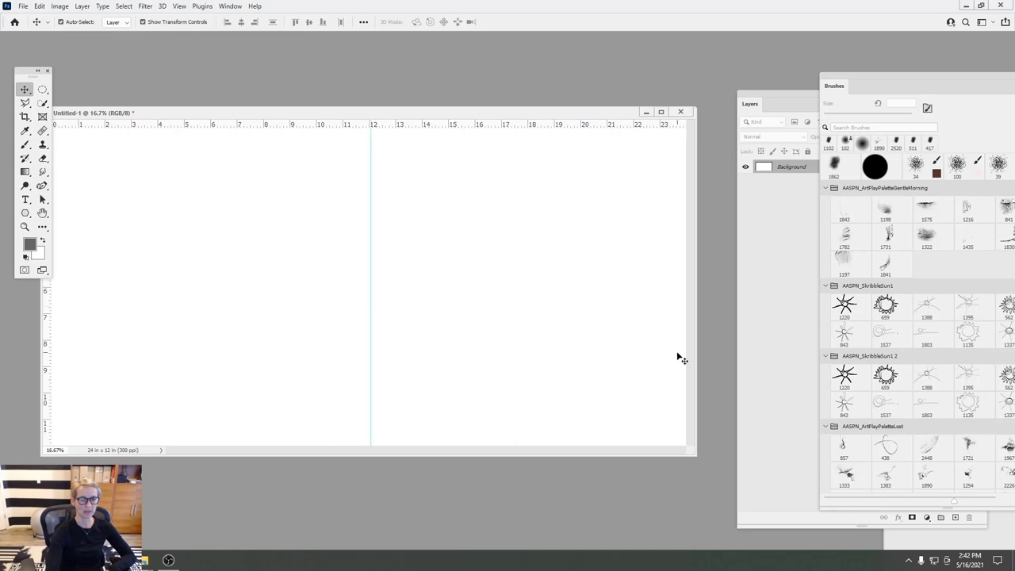
- Open the 1_4 and 1_5 template PSDs in Photoshop from the No 1B folder
mouse_move(143, 559)
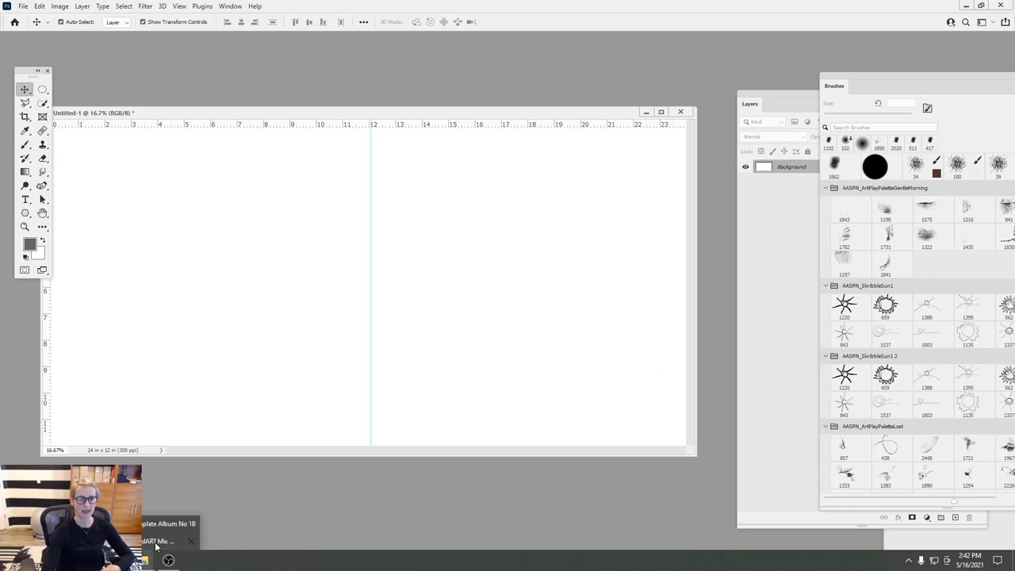
click(154, 525)
drag(343, 95, 216, 524)
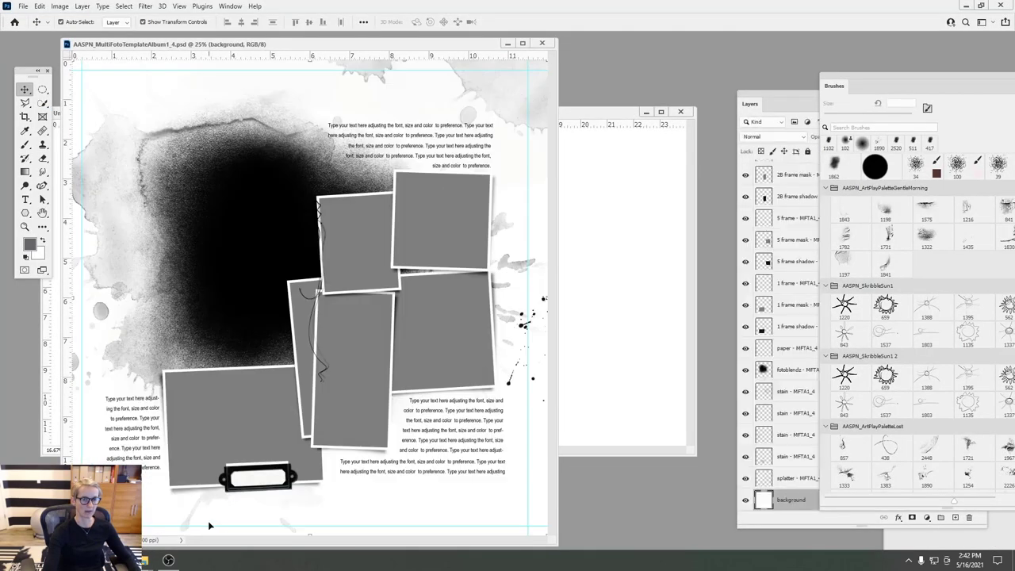
- Select every layer of the 1_4 template and copy them into the spread
click(771, 101)
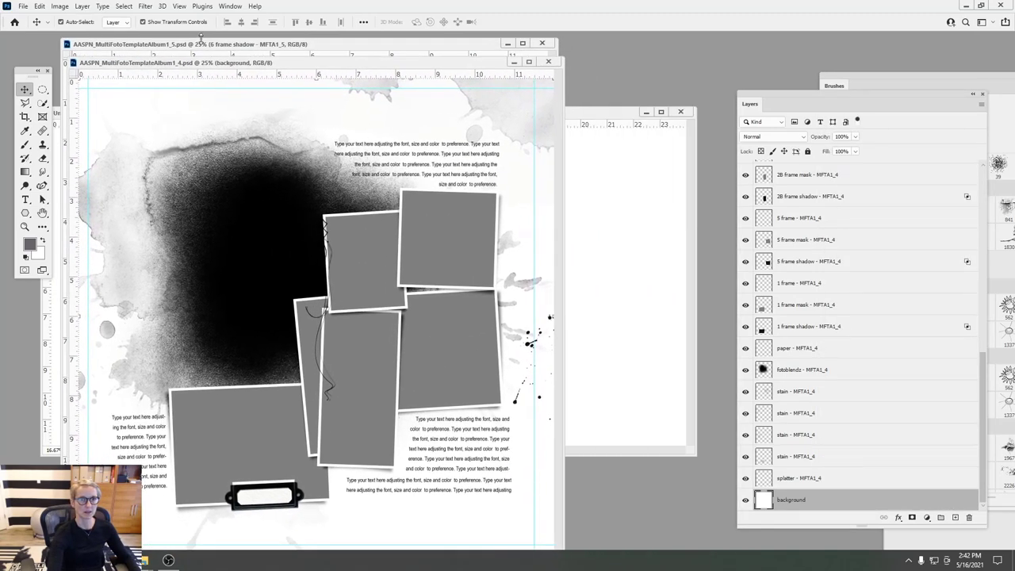
drag(203, 44, 482, 68)
click(248, 71)
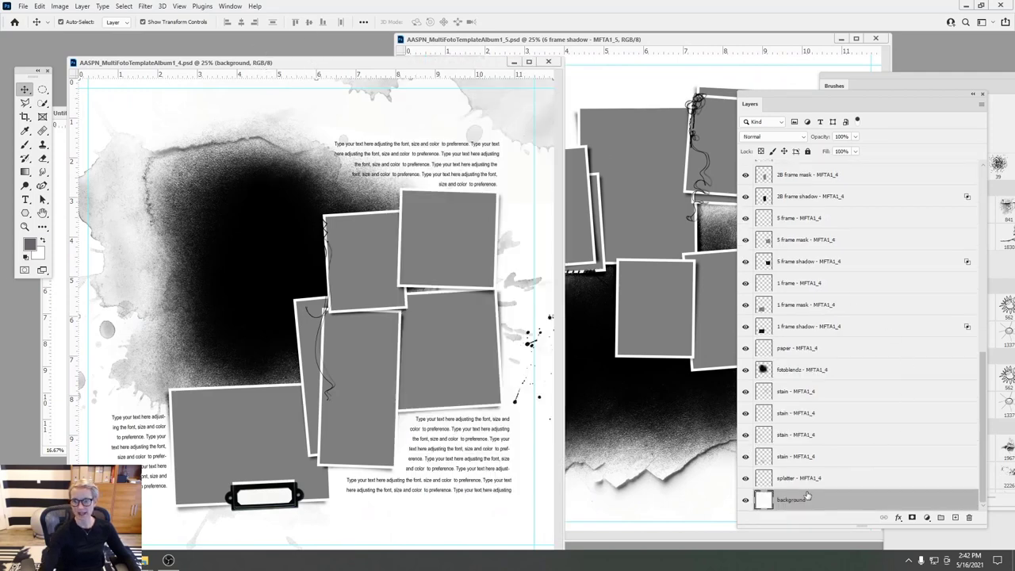
scroll(983, 489, up, 10)
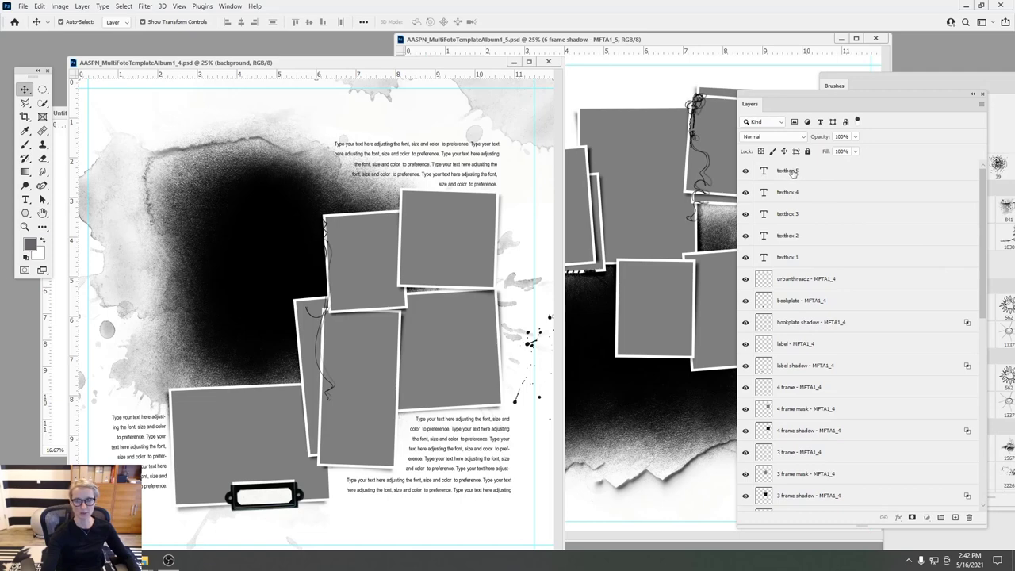
shift+click(793, 172)
drag(377, 63, 571, 78)
drag(322, 224, 147, 233)
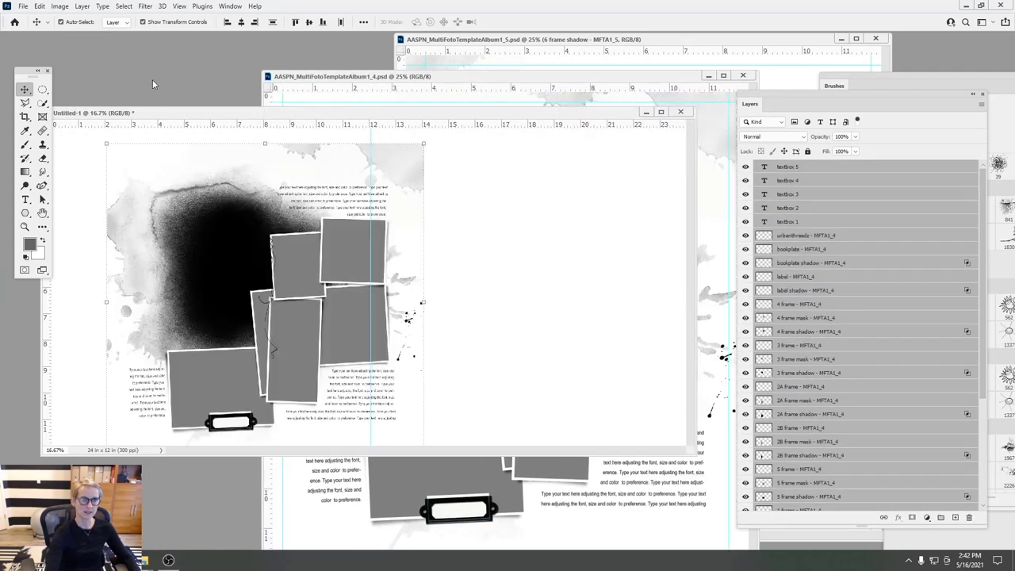
- Zoom out and position the 1_4 template layers on the spread's left page
click(180, 6)
click(191, 92)
drag(226, 246, 199, 240)
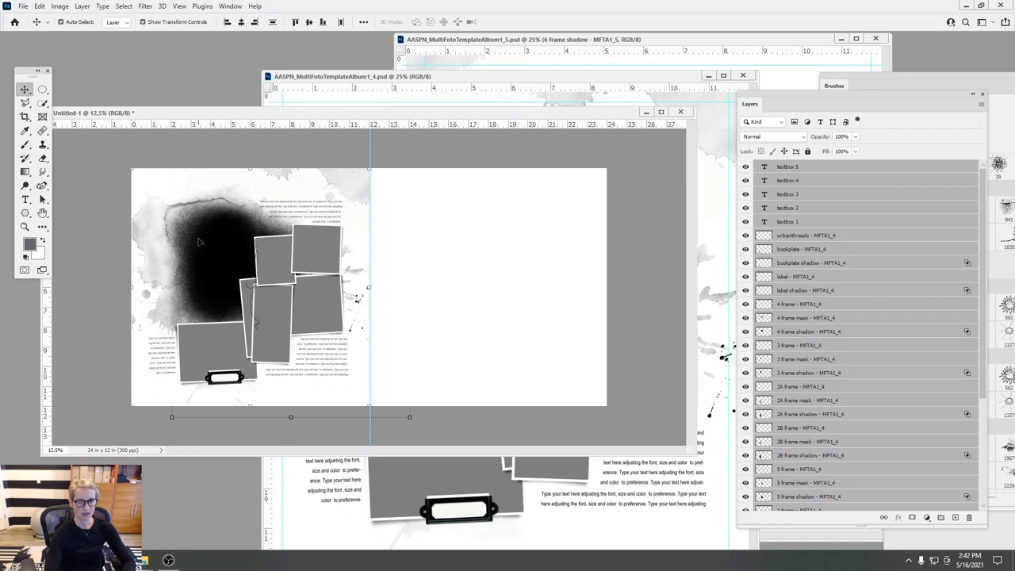
key(shift+Right)
key(shift+Right)
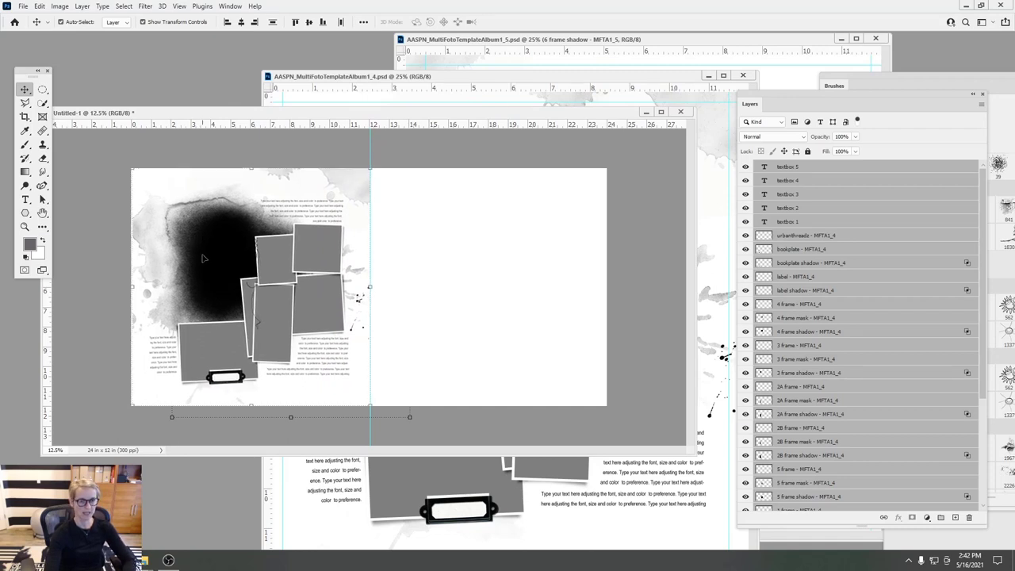
key(shift+Left)
key(shift+Left)
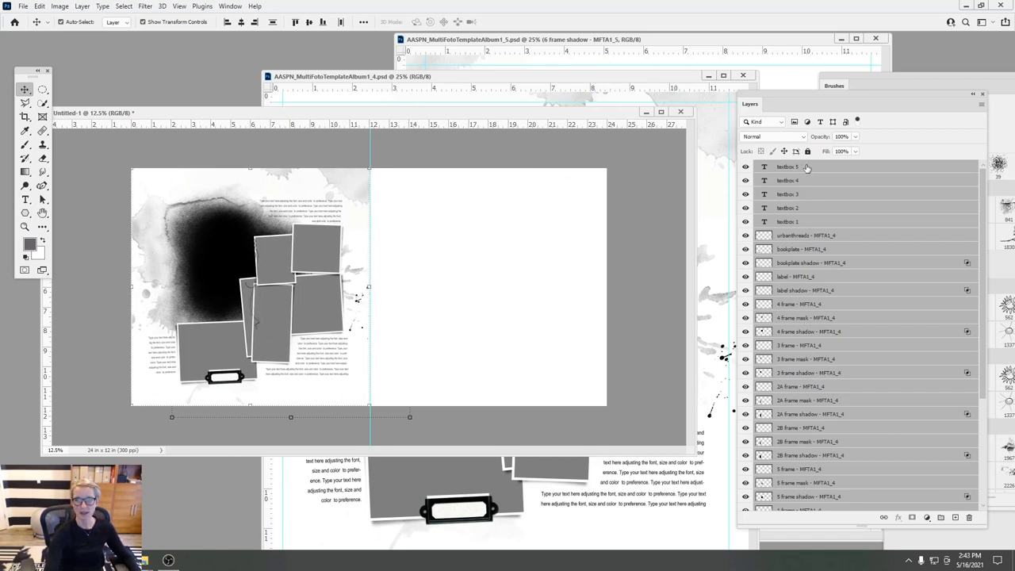
click(807, 167)
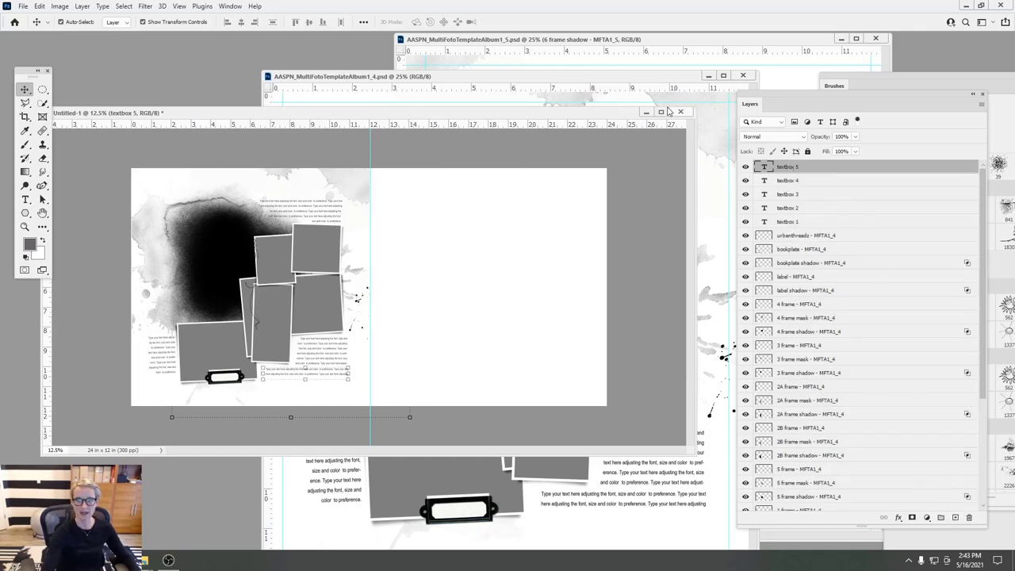
- Close the 1_4 template without saving and bring the 1_5 template into view
click(650, 88)
click(743, 75)
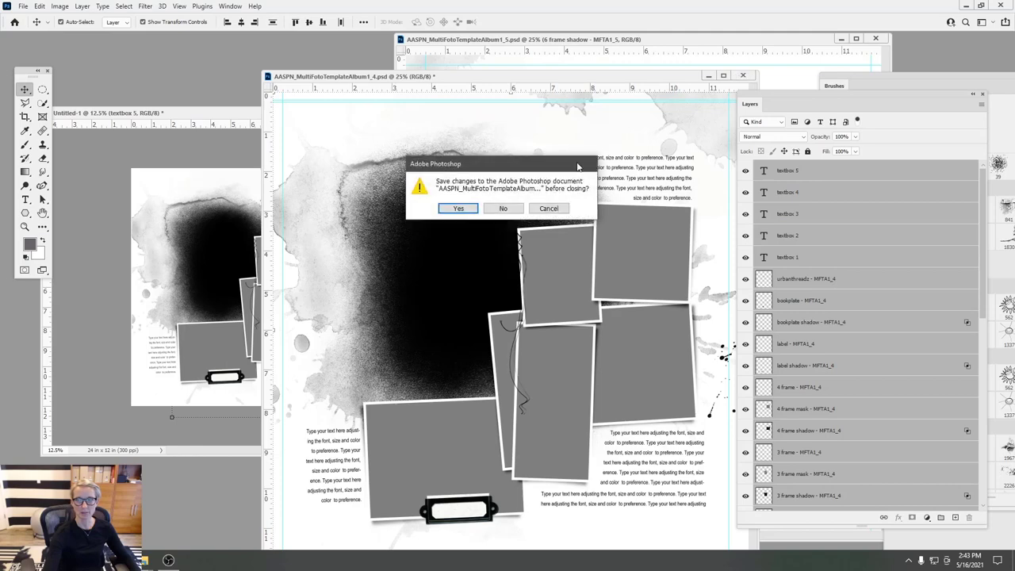
click(503, 208)
drag(603, 39, 389, 58)
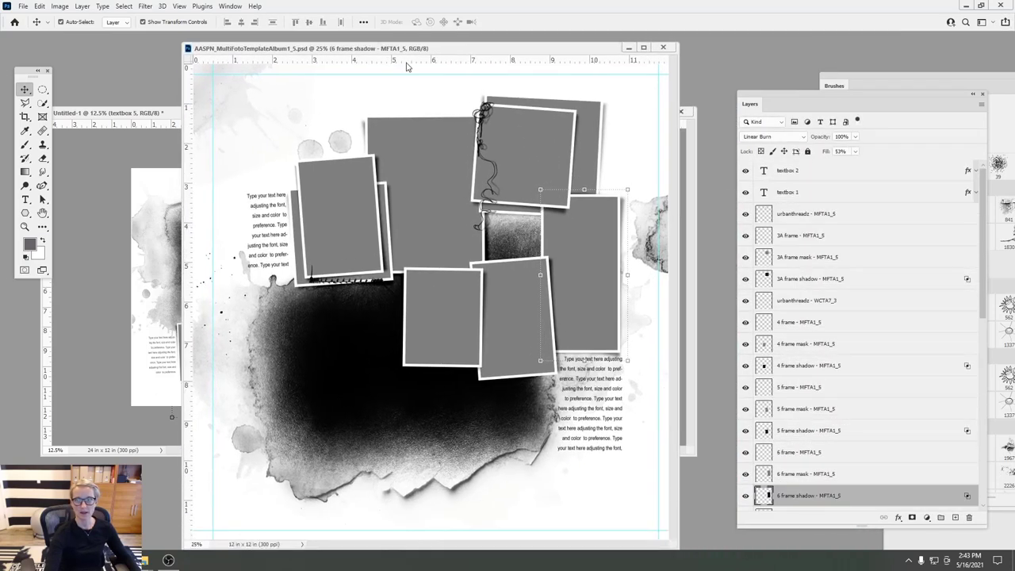
- Select the 1_5 layers from textbox 2 down to splatter and copy them onto the right page
click(893, 177)
drag(982, 230, 980, 418)
shift+click(828, 480)
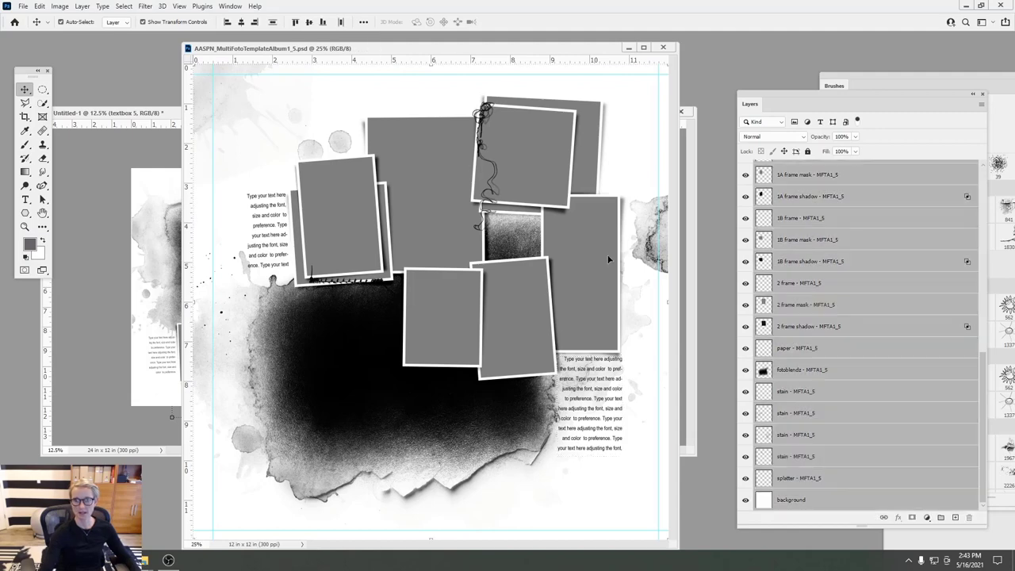
drag(529, 51, 234, 122)
drag(299, 260, 518, 237)
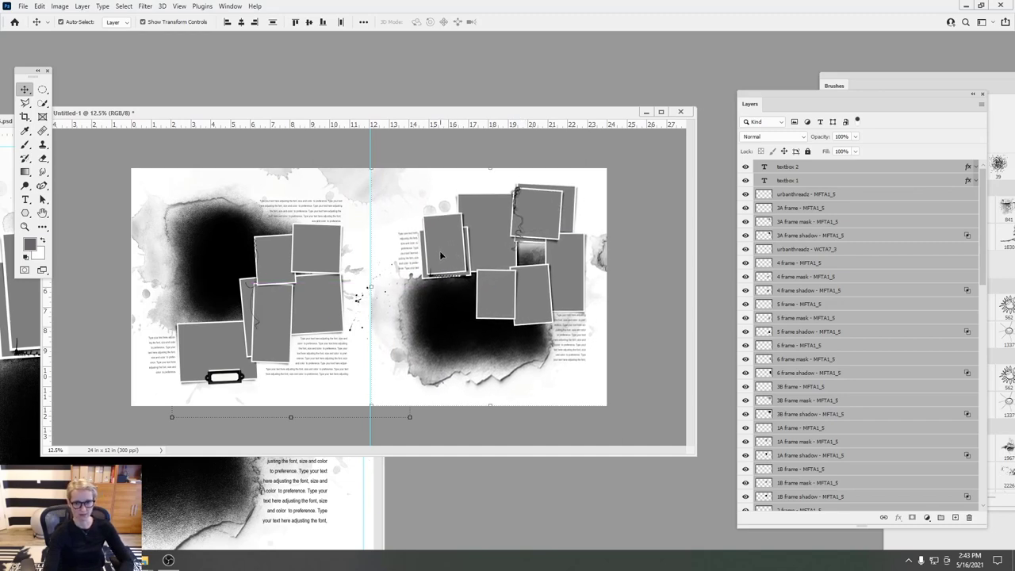
- Nudge the right-page photo cluster slightly left and close the zoomed second document window
drag(441, 255, 439, 258)
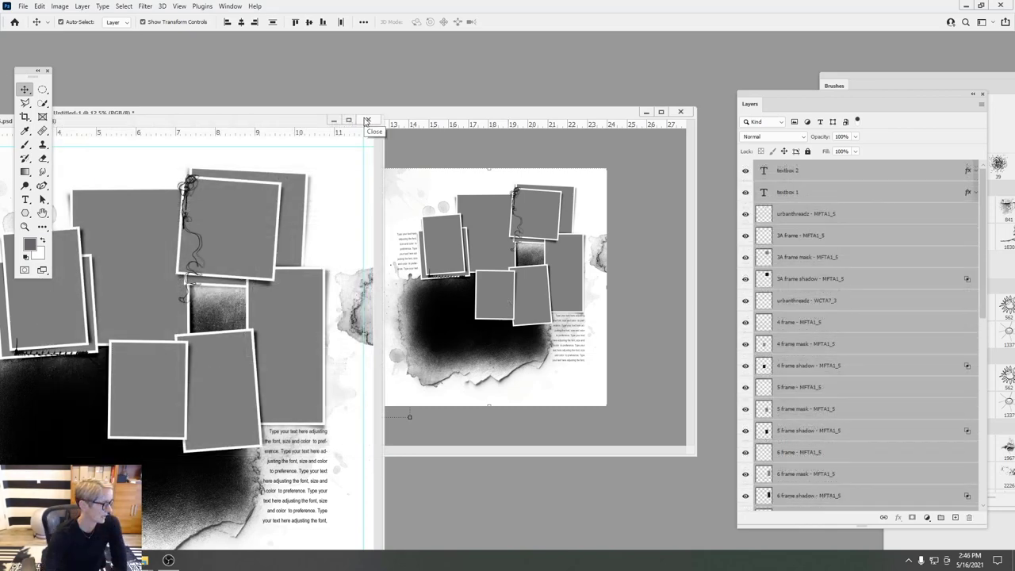
click(366, 120)
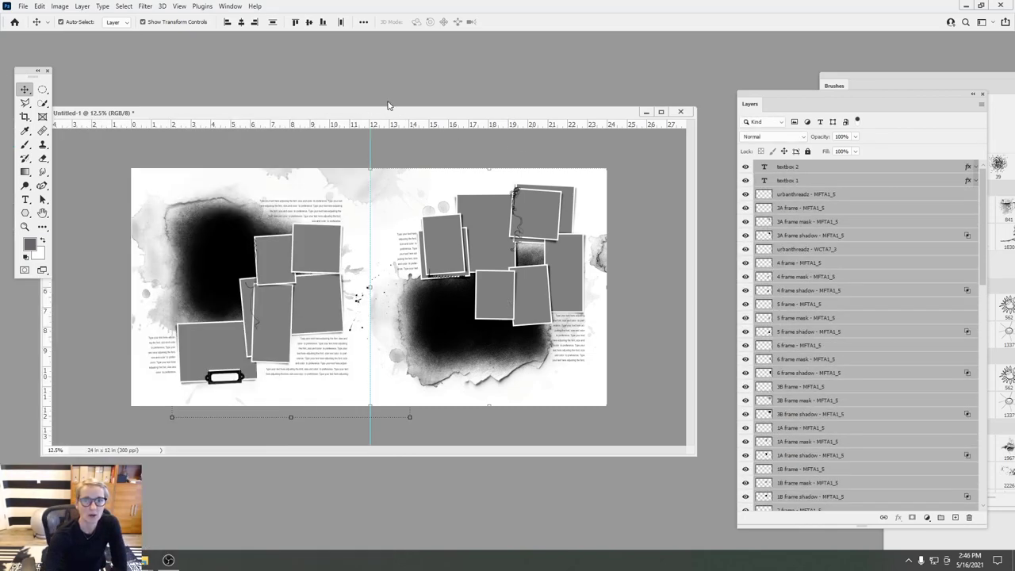
drag(413, 117, 415, 141)
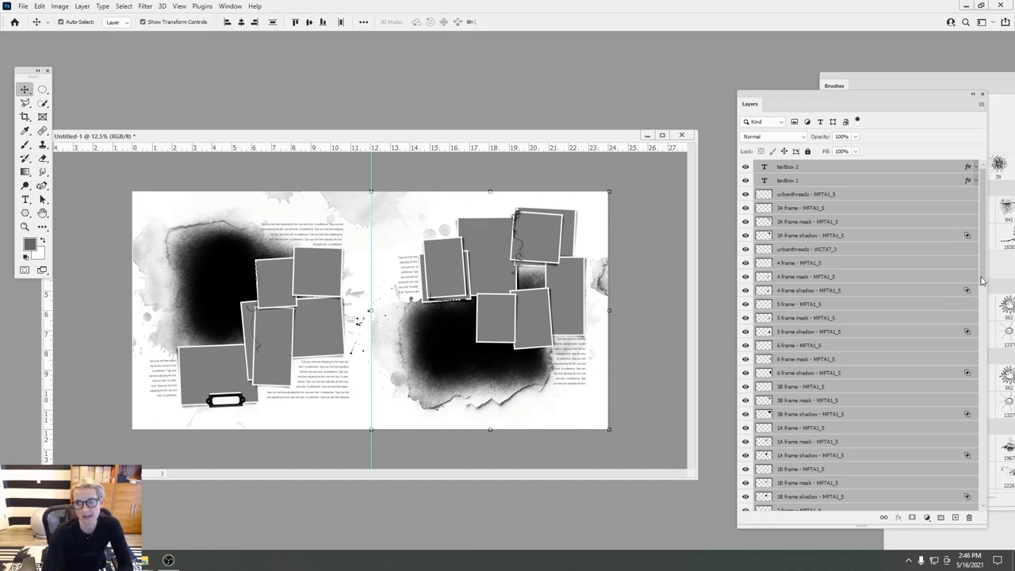
- Hide the 1A and 1B frame, mask and shadow layers, plus the 3B frame shadow
scroll(981, 280, down, 10)
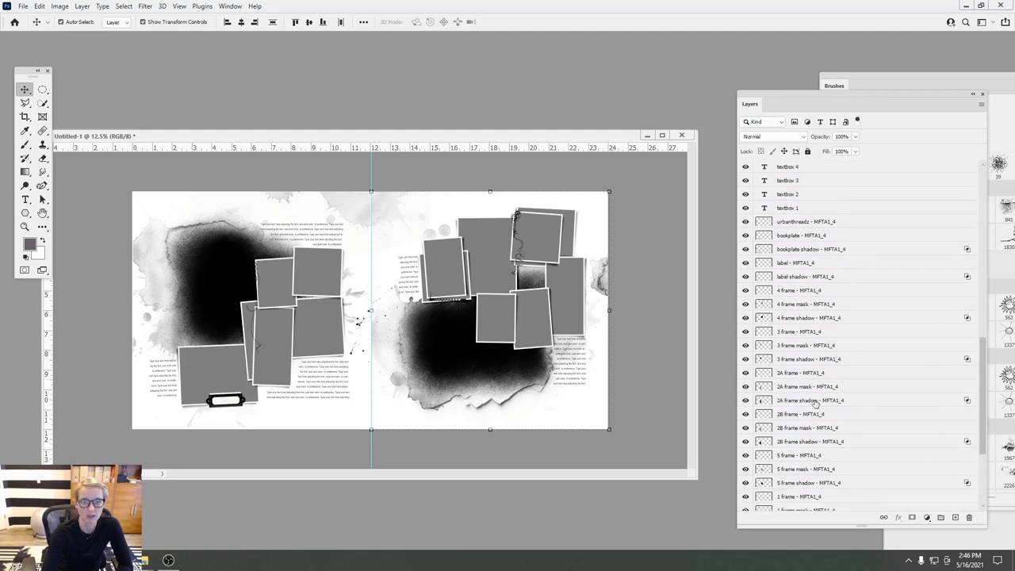
click(432, 247)
click(746, 180)
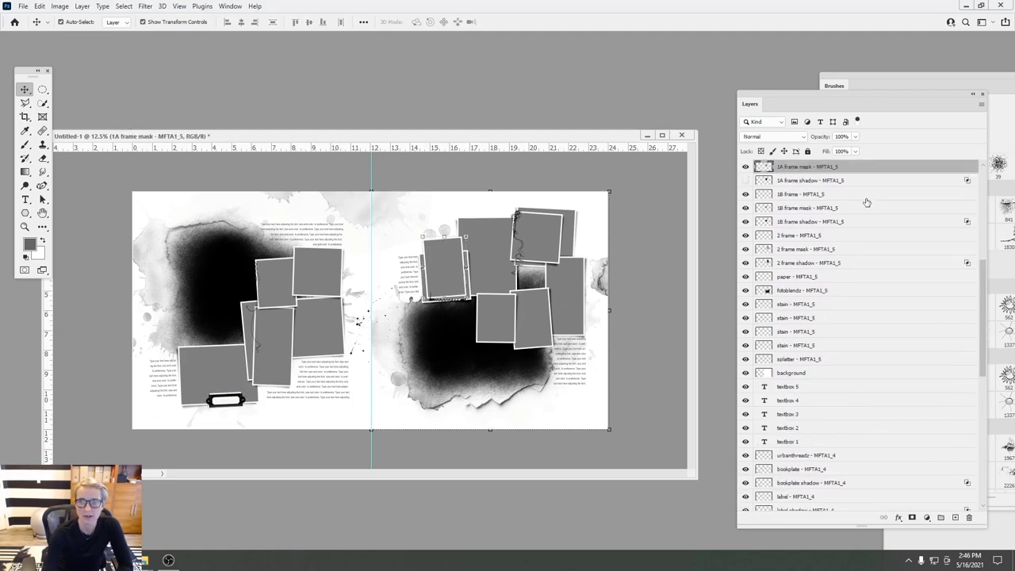
scroll(872, 254, up, 3)
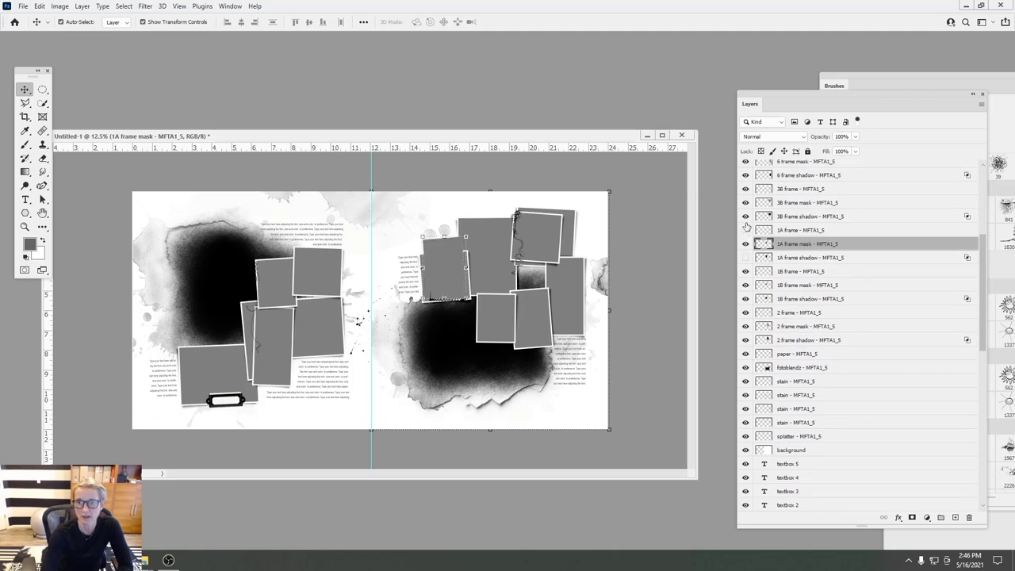
click(745, 216)
click(746, 243)
click(450, 263)
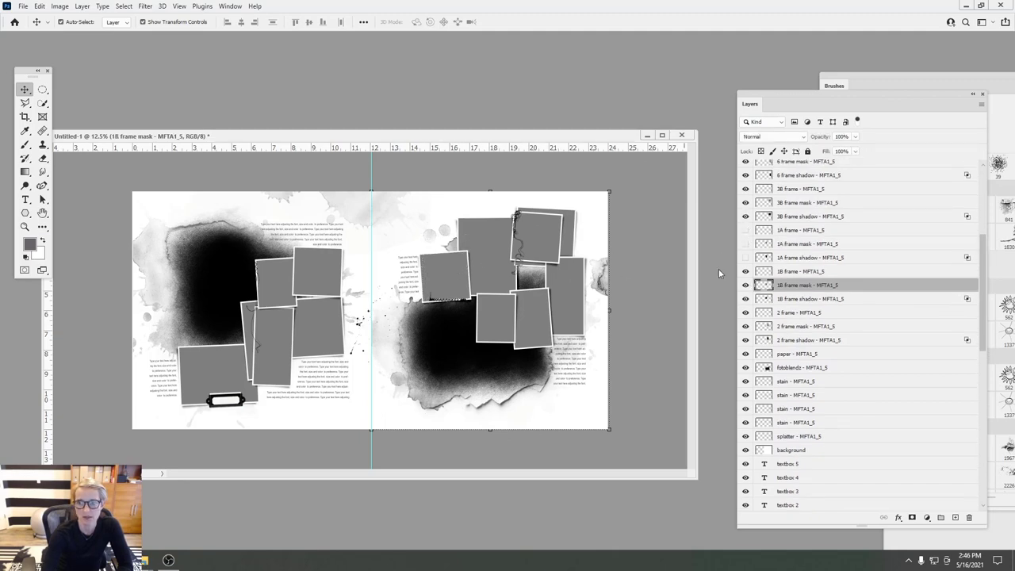
drag(746, 271, 737, 309)
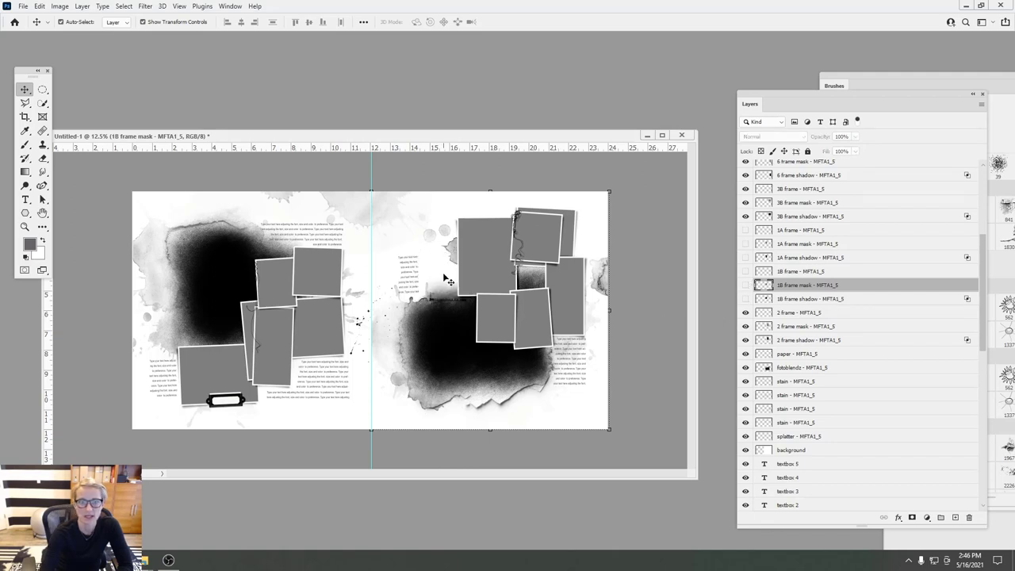
- Duplicate textbox 1 and move the copy into the freed space
click(410, 268)
drag(762, 166, 955, 517)
drag(446, 279, 432, 249)
- Enlarge the textbox 1 copy's text box so more text shows, and commit it
key(t)
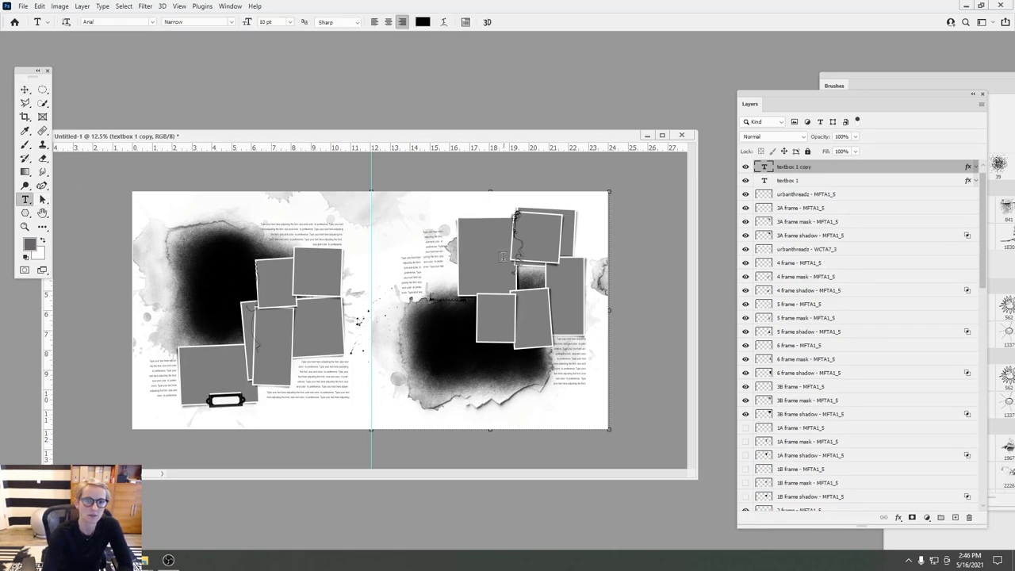
click(445, 251)
drag(444, 271, 454, 293)
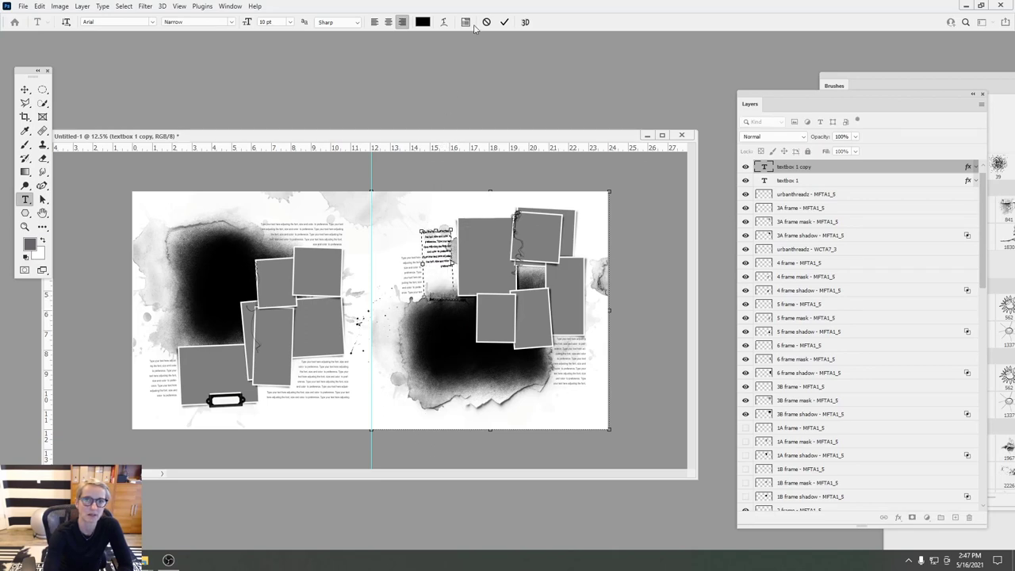
click(504, 22)
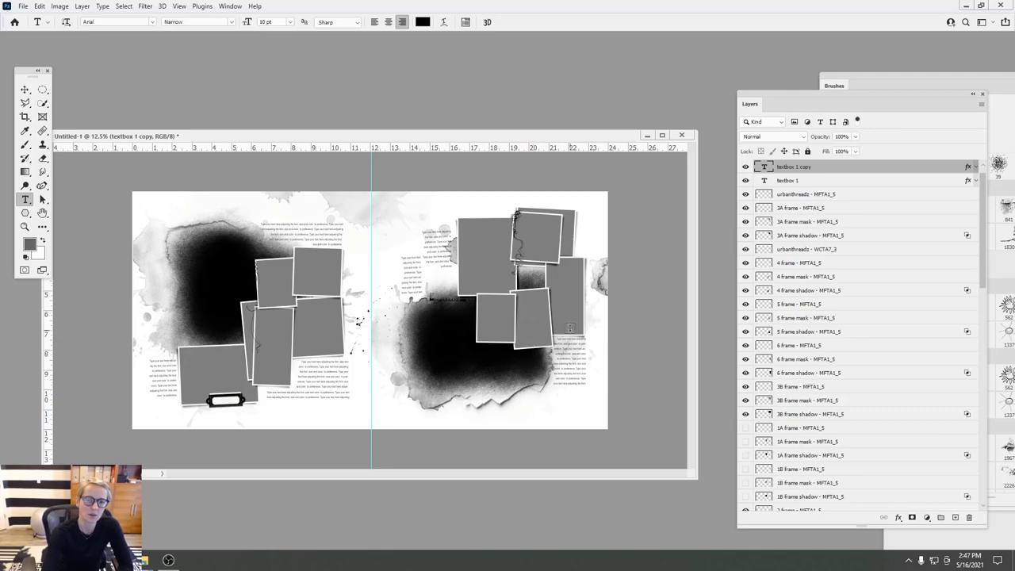
- Select the background layer and return to the File Explorer window
drag(984, 261, 1006, 486)
click(817, 490)
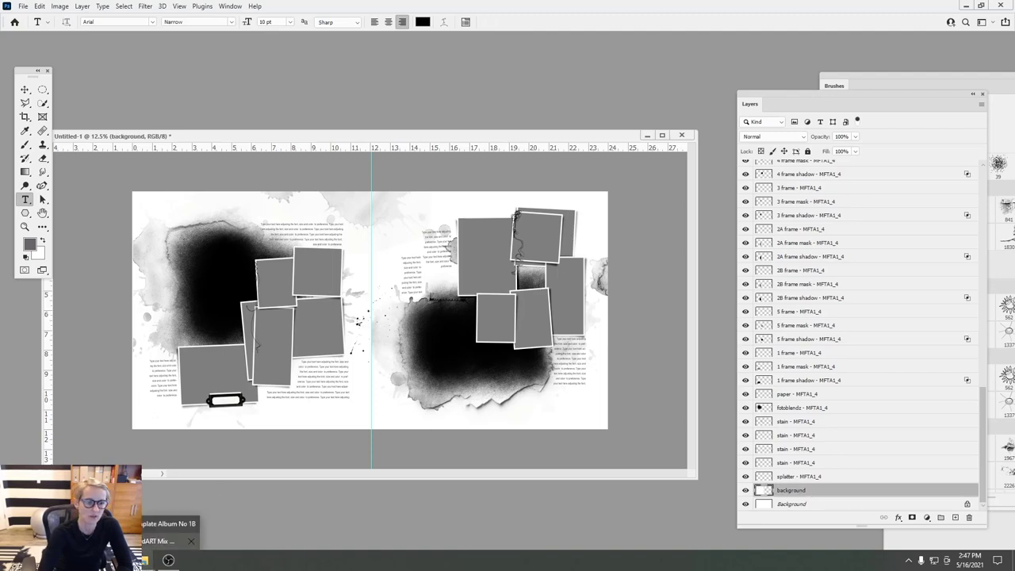
click(171, 532)
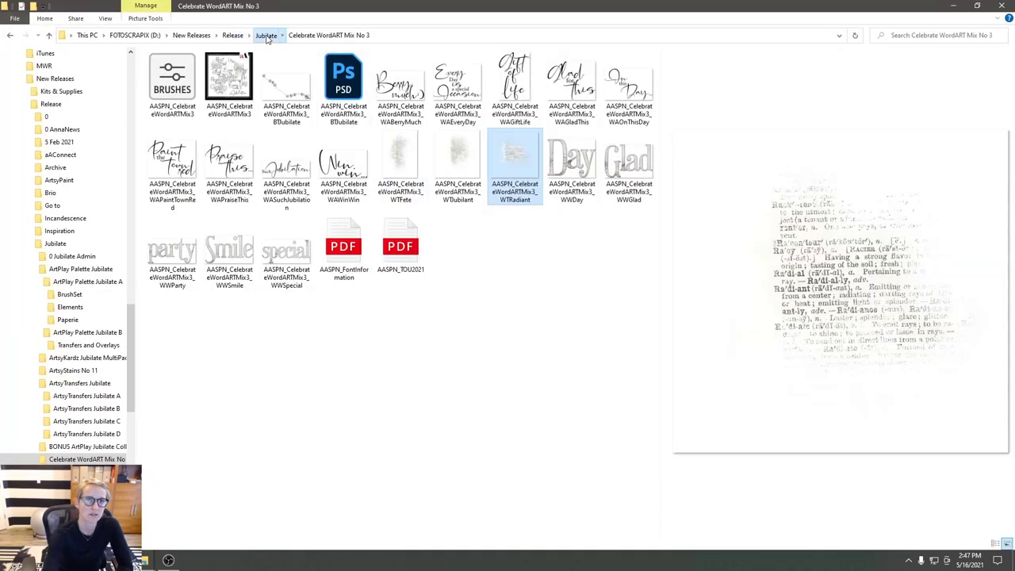
- Browse to Jubilate > ArtPlay Palette Jubilate > A > Paperie and drag SolidPaper1 into Photoshop
click(267, 37)
double_click(230, 84)
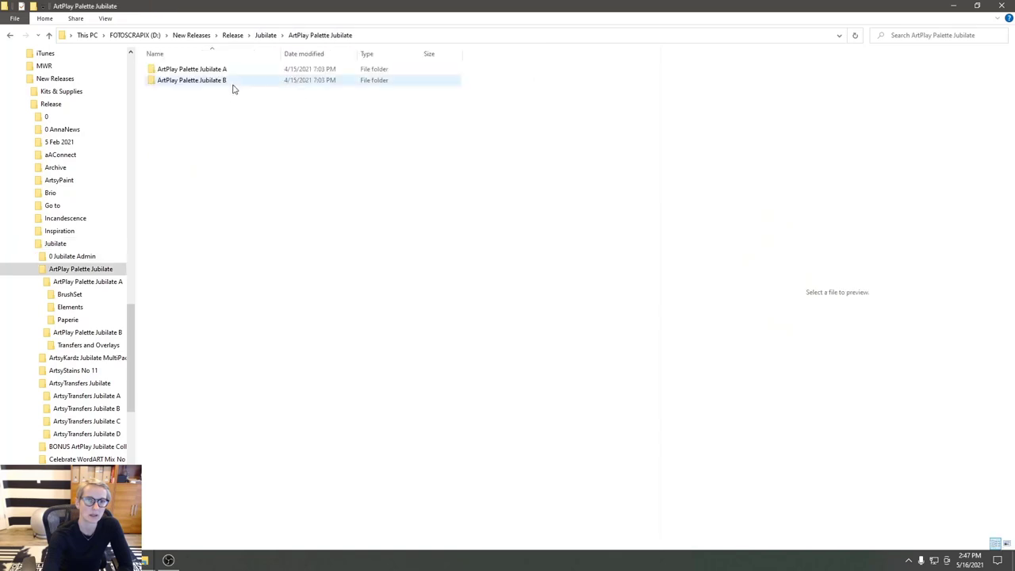
double_click(194, 69)
double_click(174, 91)
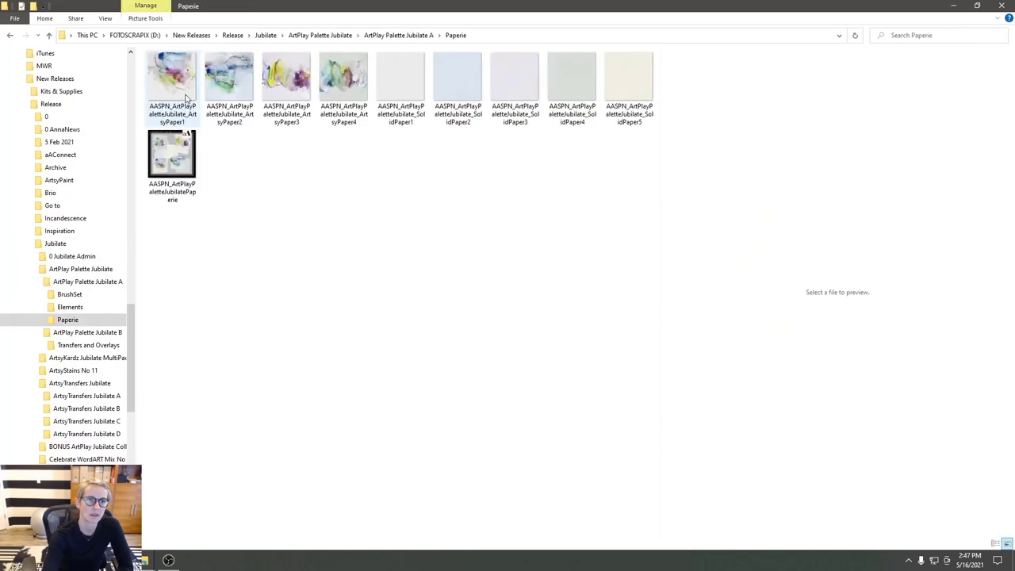
drag(392, 84, 187, 444)
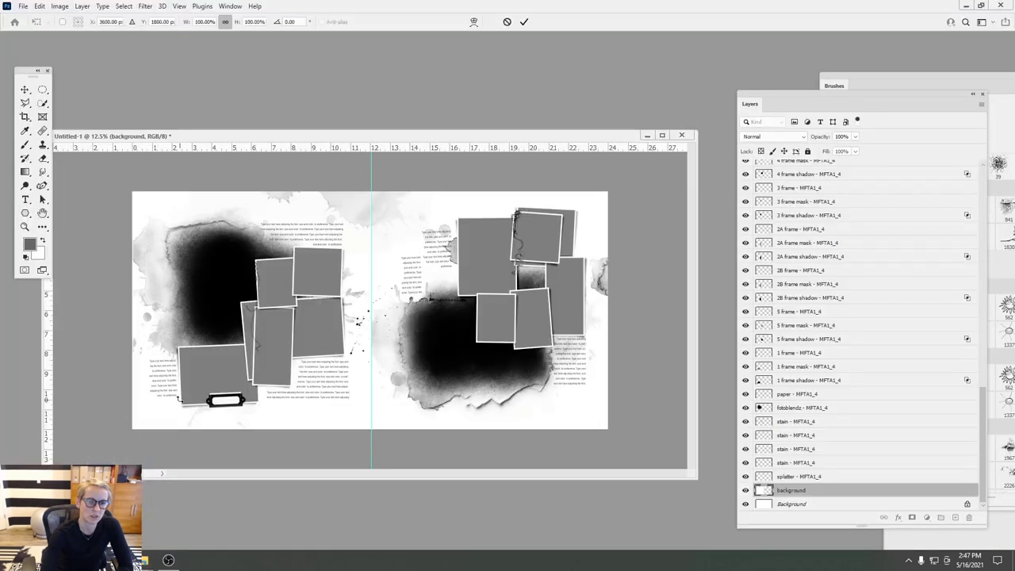
- Position SolidPaper1 over the left page, commit it, and duplicate its layer
drag(276, 211, 174, 215)
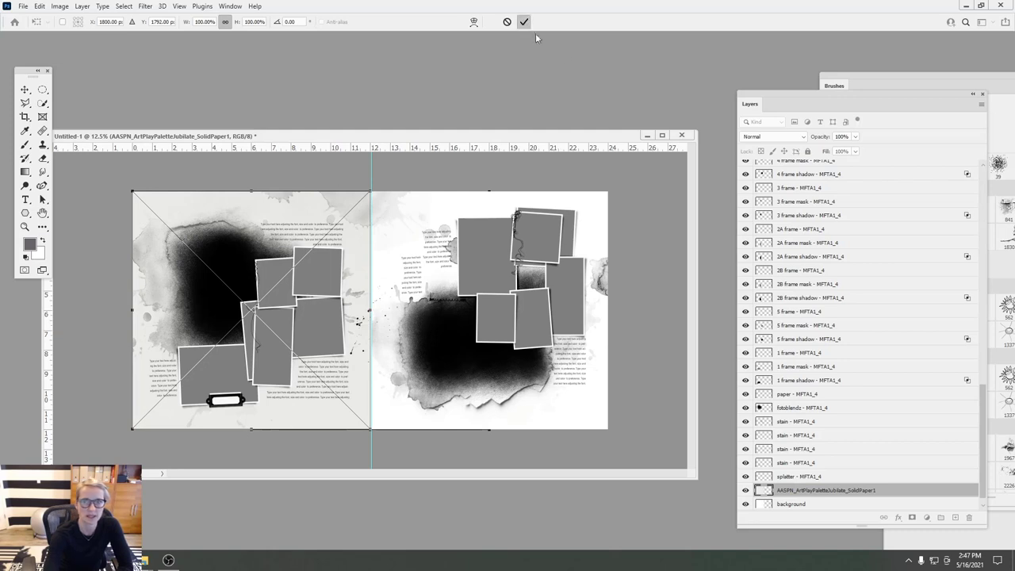
click(523, 24)
drag(903, 490, 955, 517)
key(t)
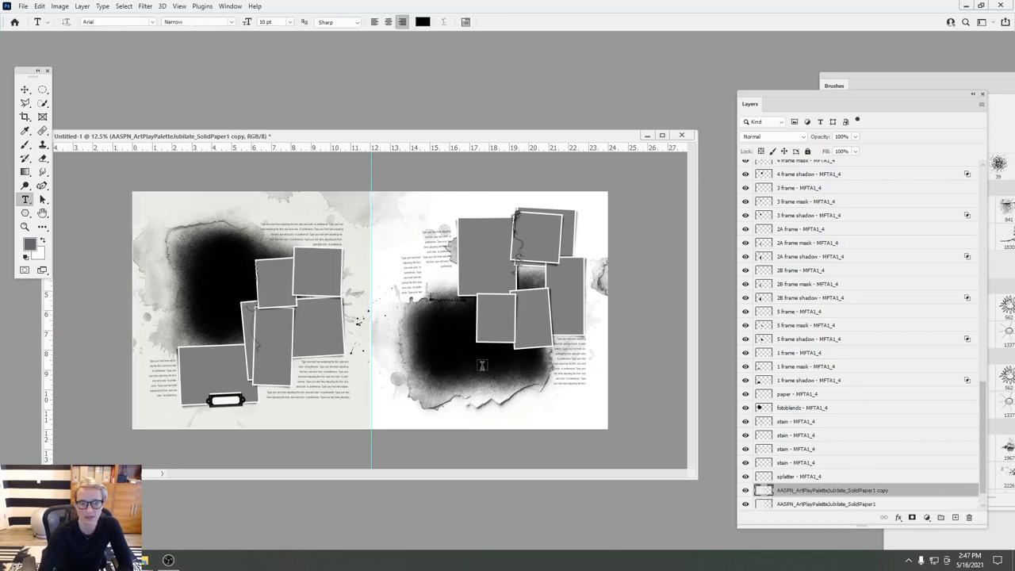
- Slide the SolidPaper1 copy onto the right page and move the background layer beneath the papers
key(v)
drag(161, 205, 412, 205)
drag(864, 168, 863, 511)
scroll(861, 491, down, 5)
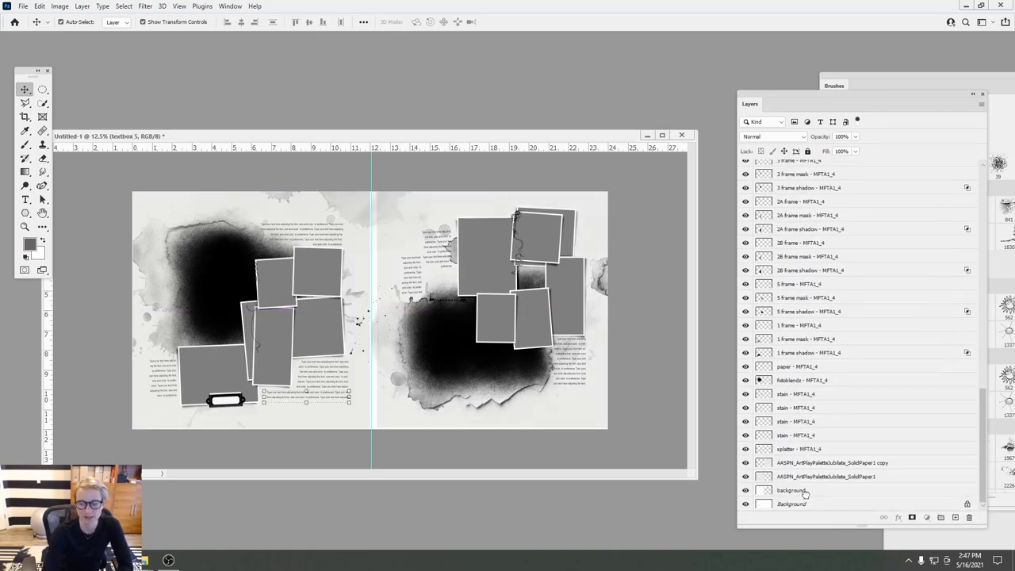
drag(446, 207, 453, 204)
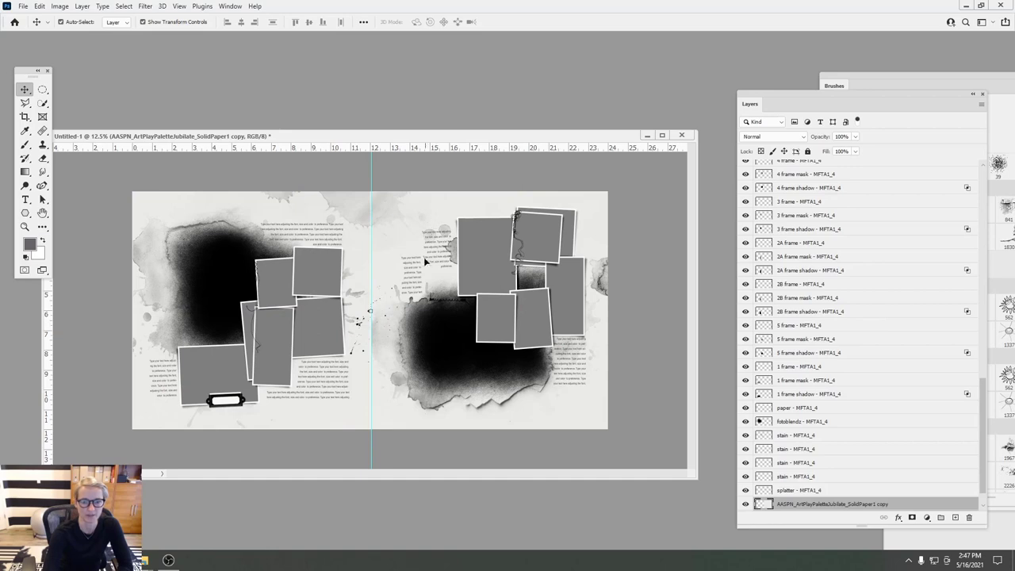
key(alt+bracketleft)
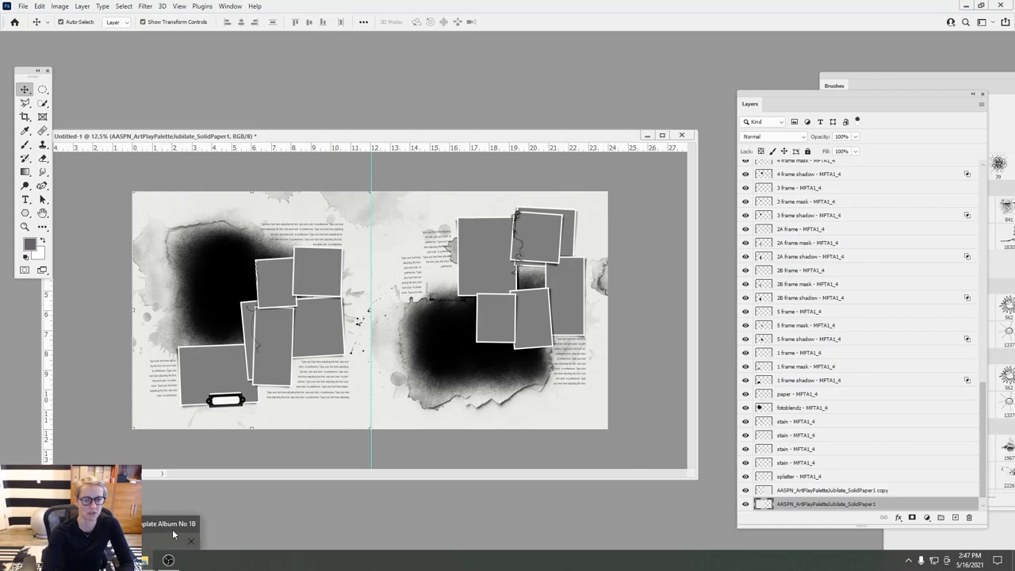
- Place SolidPaper2 from the Paperie folder over the left page and commit it
click(131, 560)
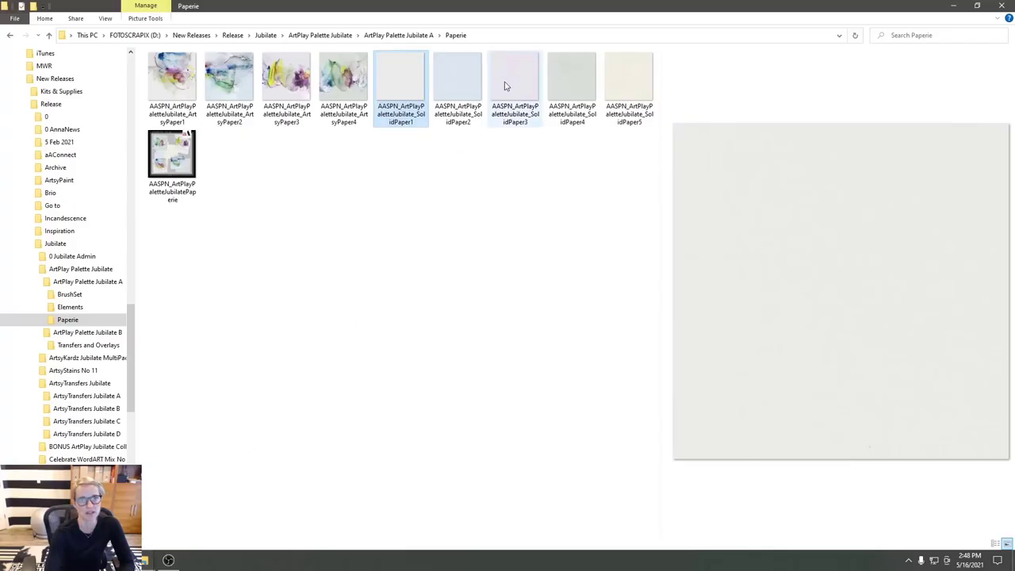
click(465, 90)
mouse_move(131, 559)
drag(130, 560, 421, 387)
drag(301, 216, 183, 223)
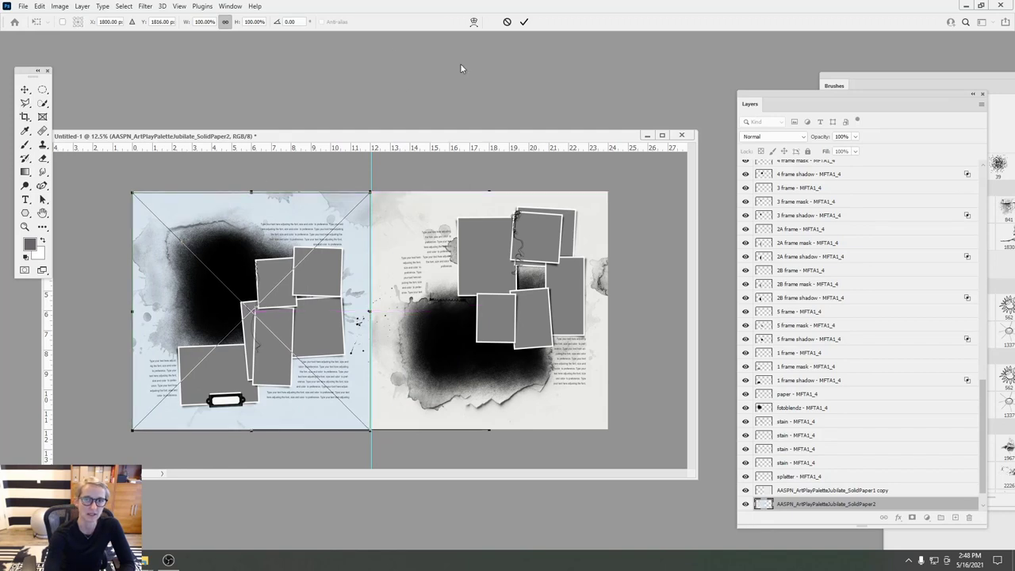
click(524, 22)
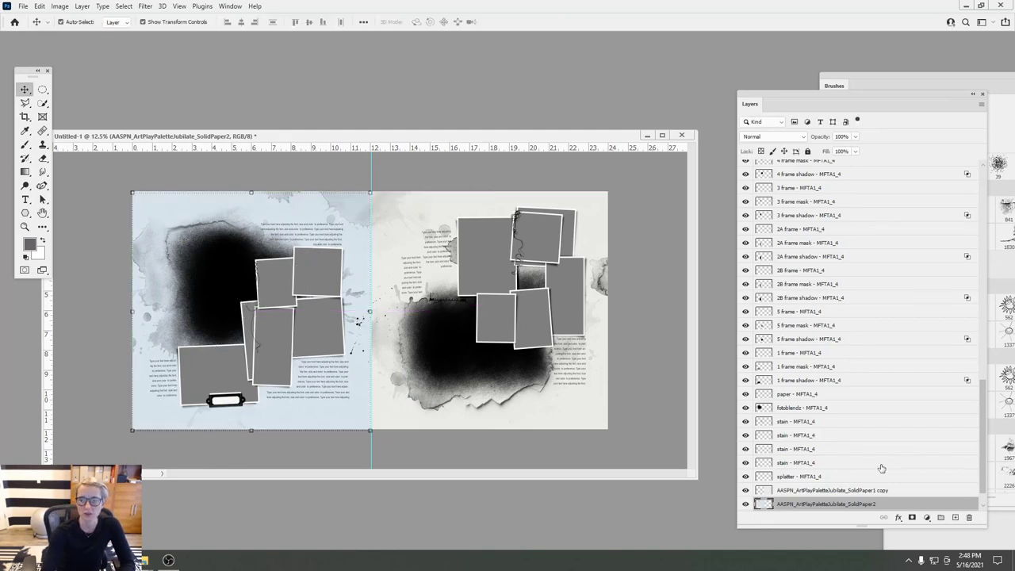
- Hide SolidPaper2 and the other solid paper layers, leaving white behind the stains
click(746, 504)
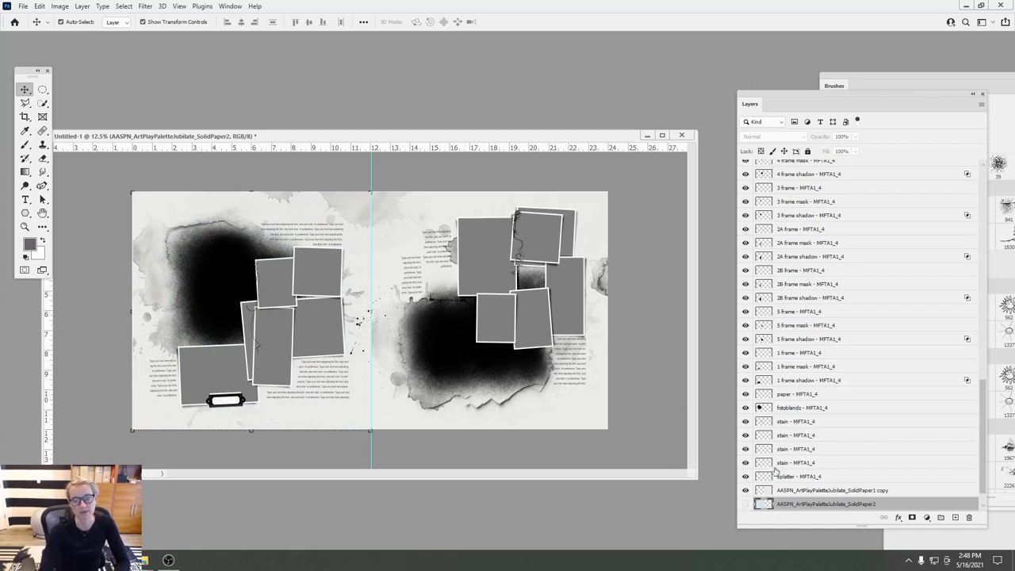
click(744, 505)
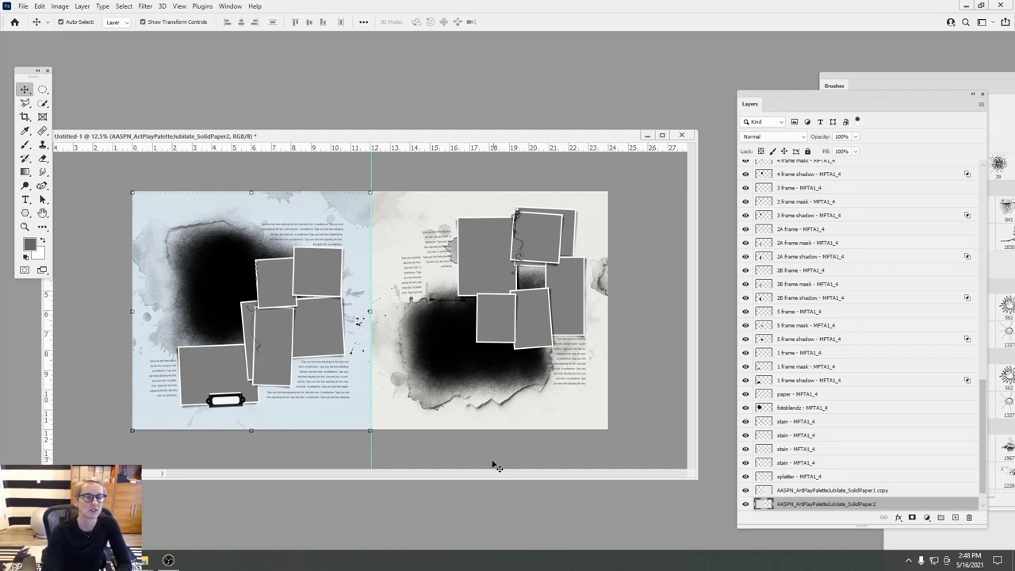
click(745, 505)
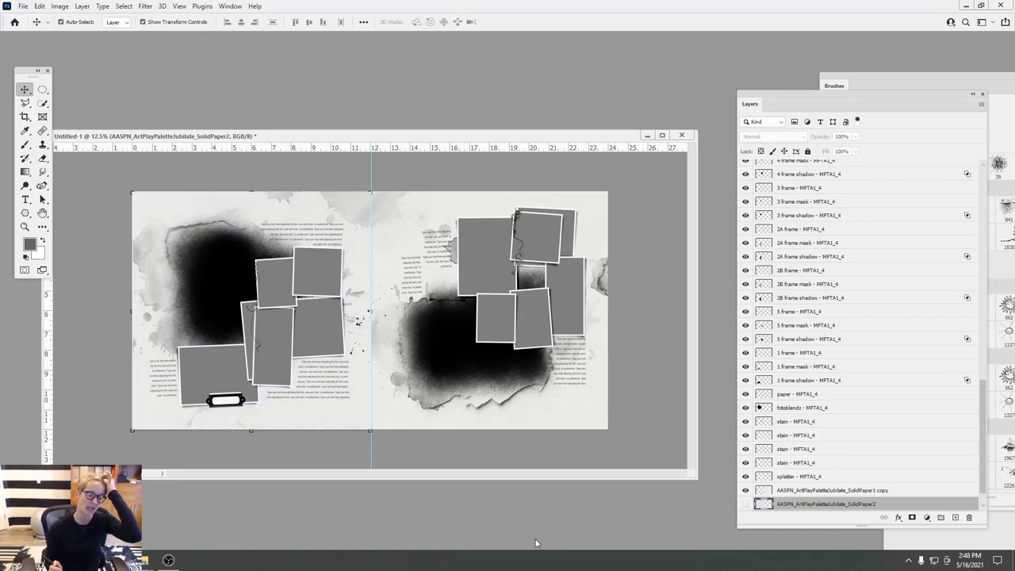
click(231, 271)
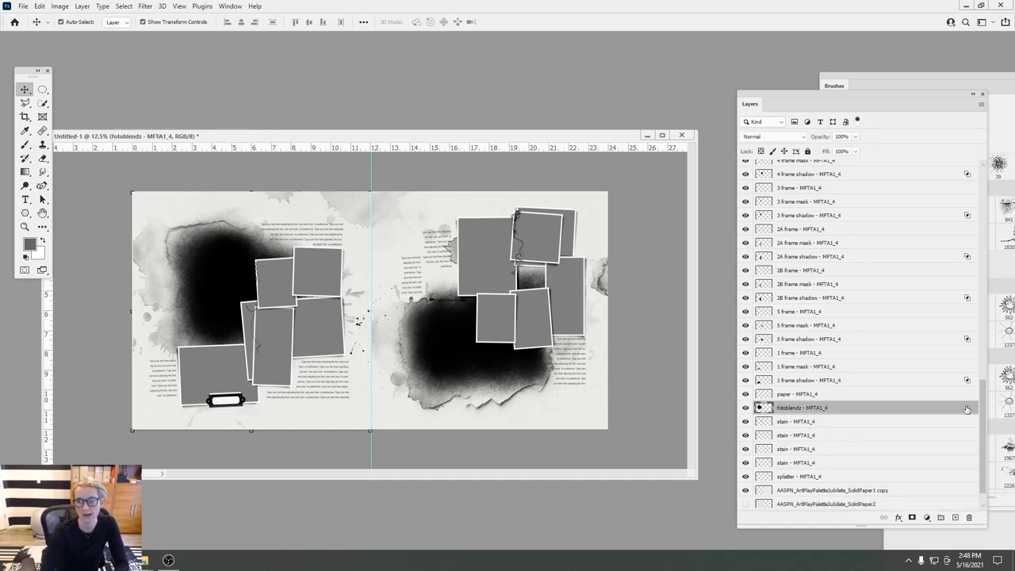
scroll(965, 410, down, 2)
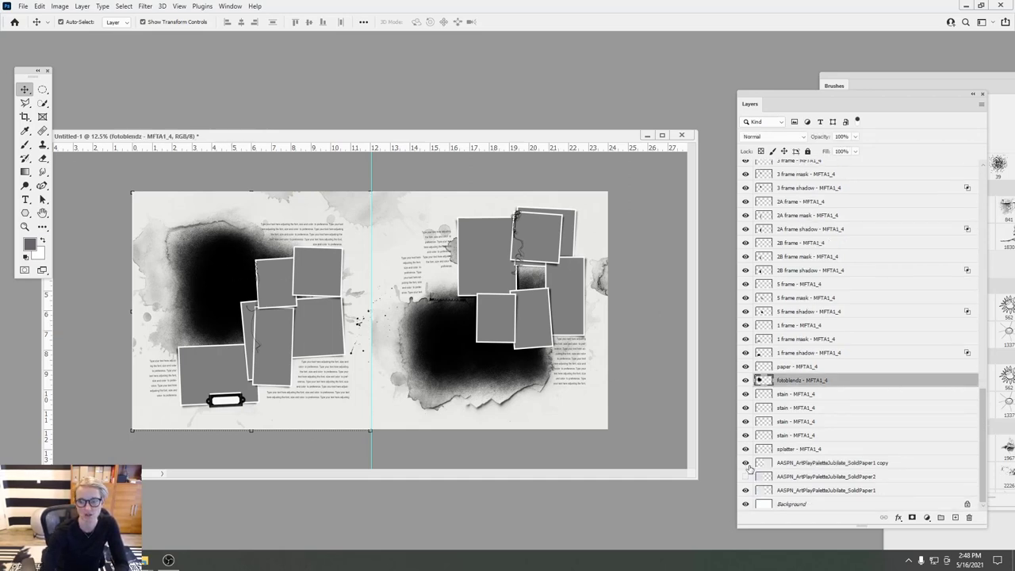
drag(746, 469, 745, 493)
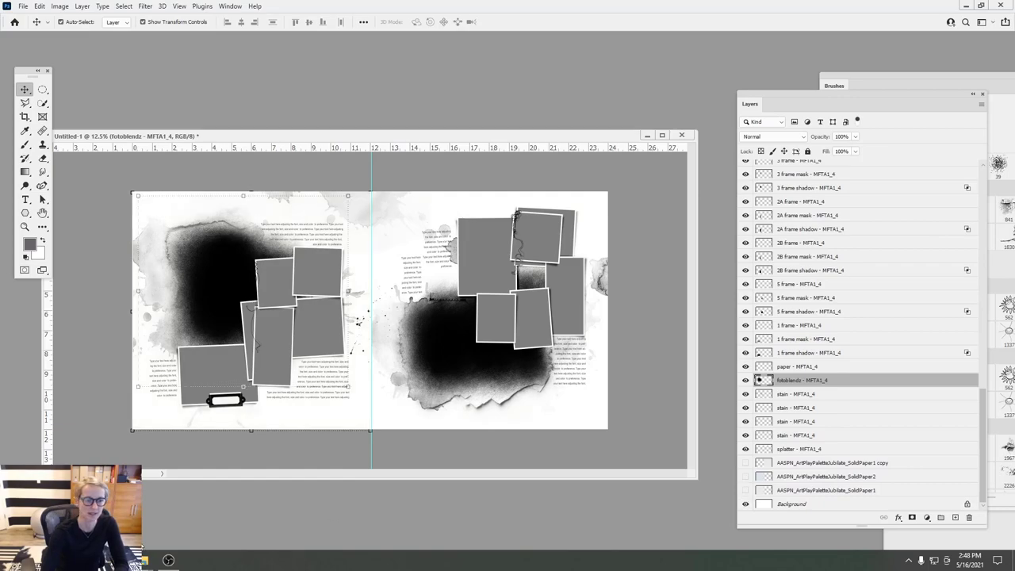
mouse_move(119, 560)
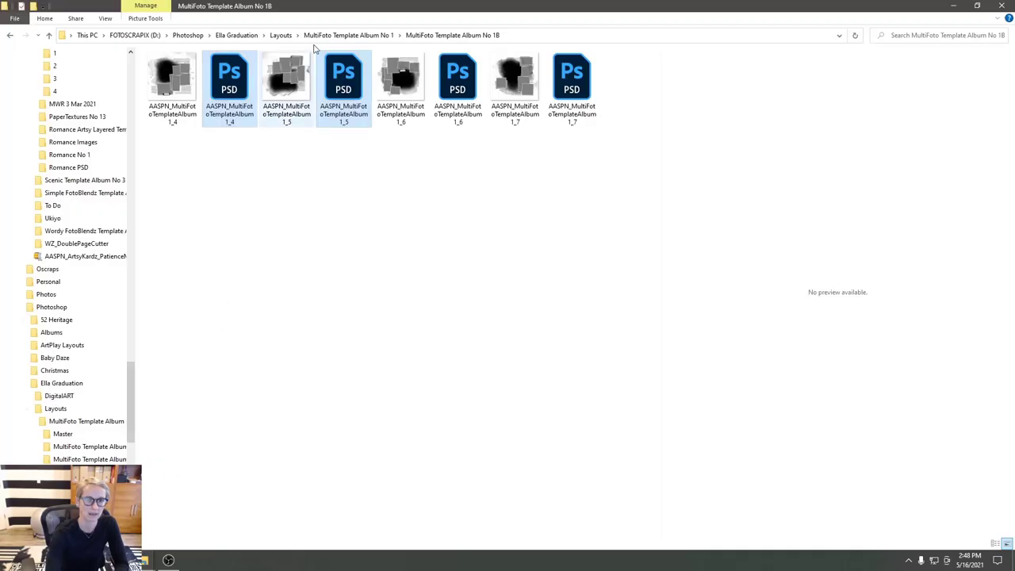
- Preview the 2and3_Preschool 1 layout in the Layouts folder, then return to Photoshop
click(280, 35)
click(285, 83)
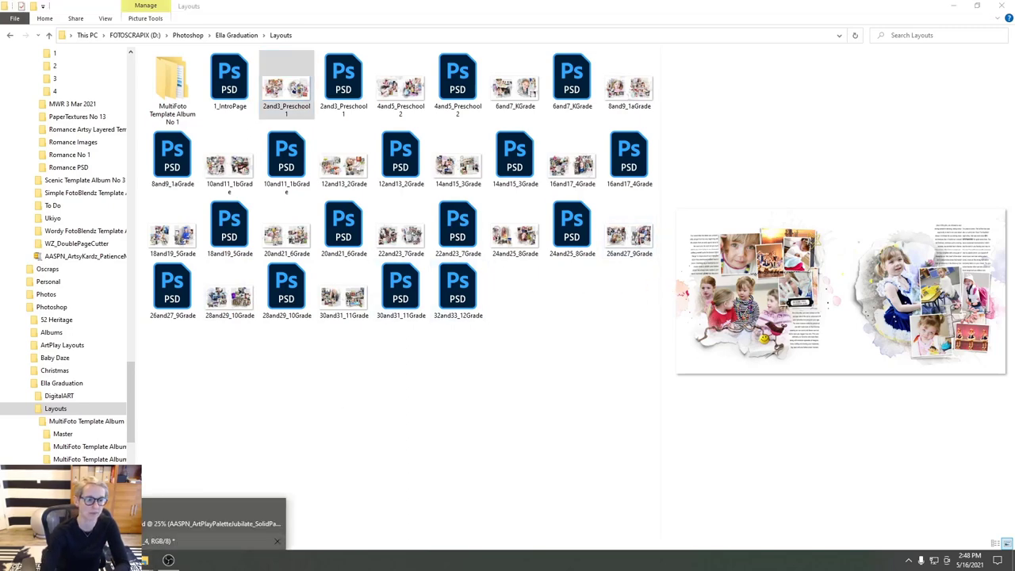
click(146, 562)
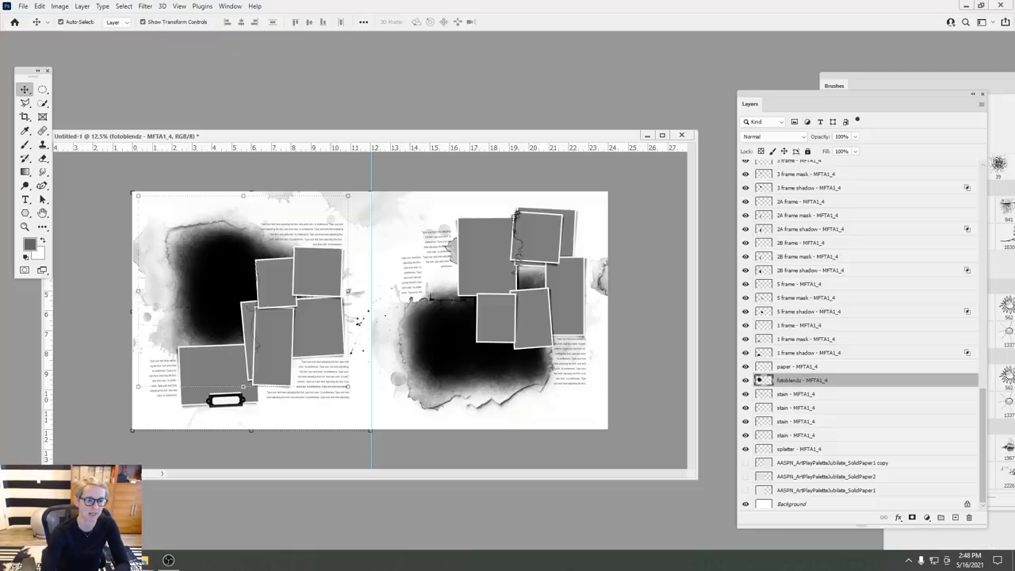
- Select the bottom stain layer and start an Edit > Fill using a custom Color
click(166, 235)
click(342, 208)
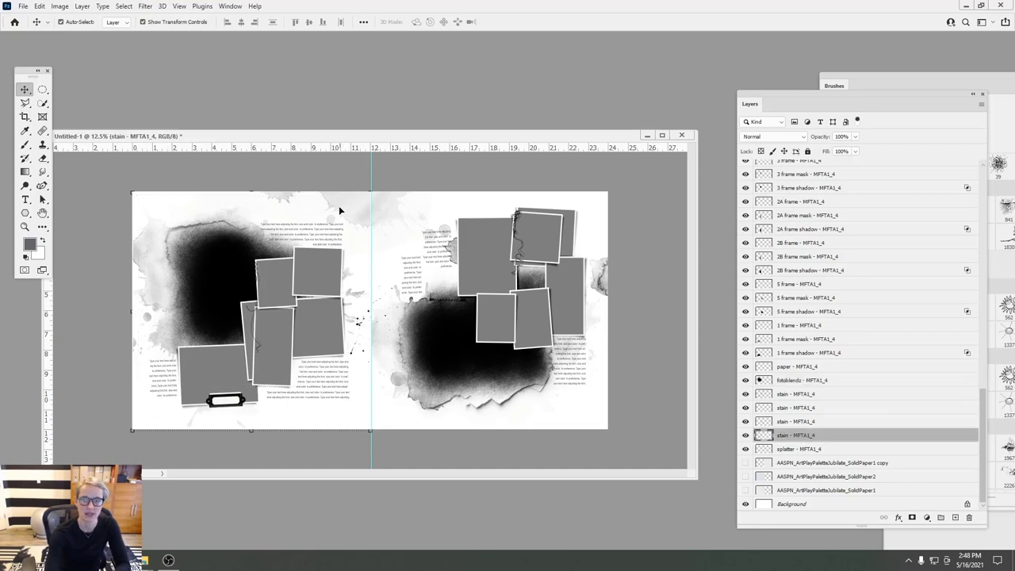
click(39, 7)
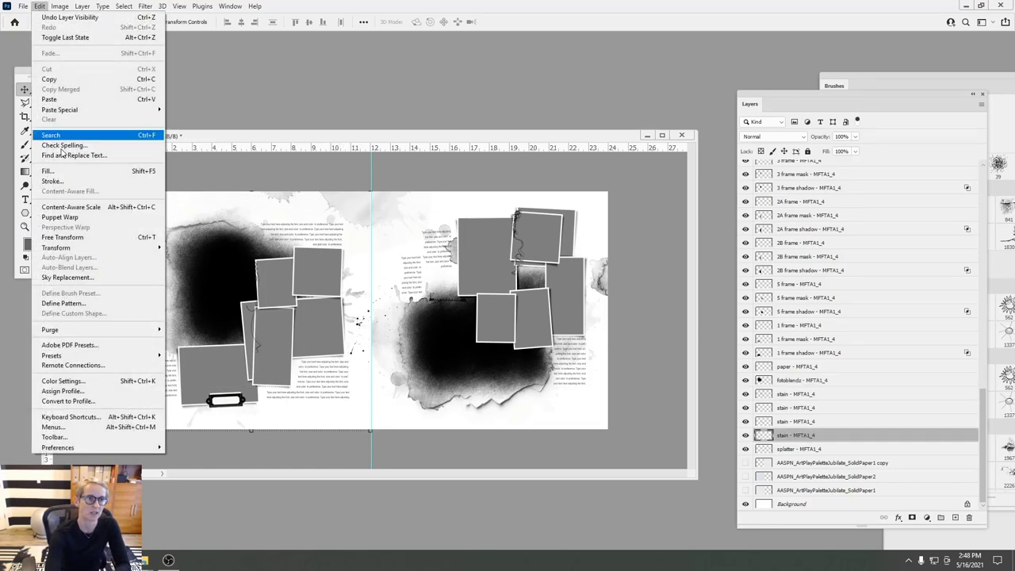
click(49, 170)
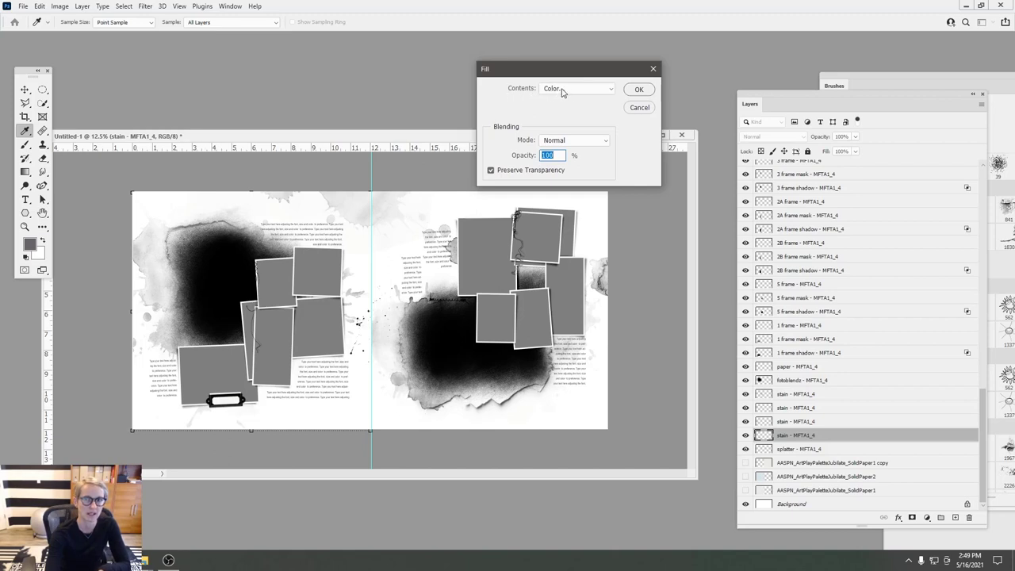
click(610, 92)
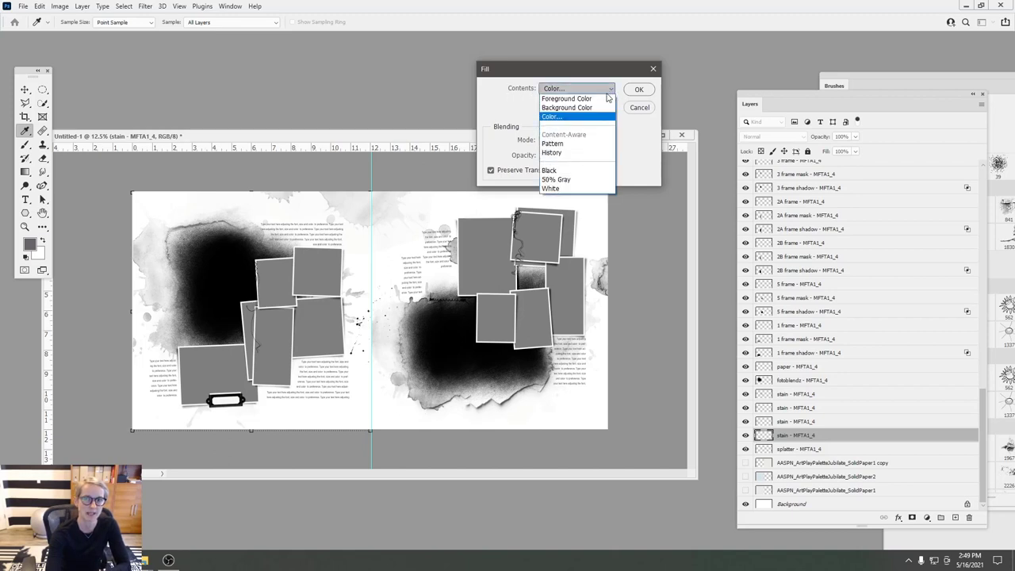
click(580, 117)
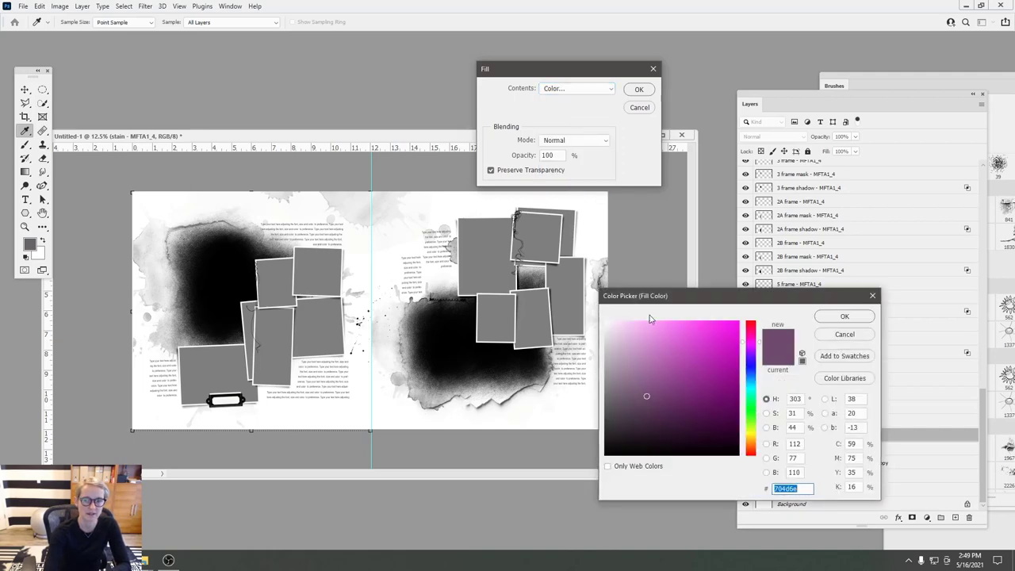
- Bring the TemplateAlbum1_1.psd photo page into view beside the spread
click(691, 330)
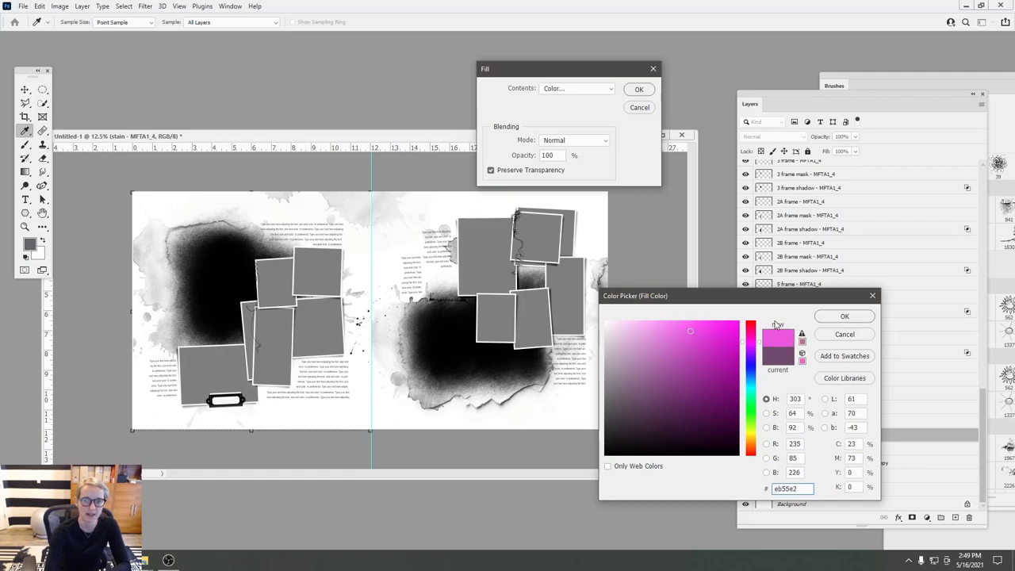
click(842, 317)
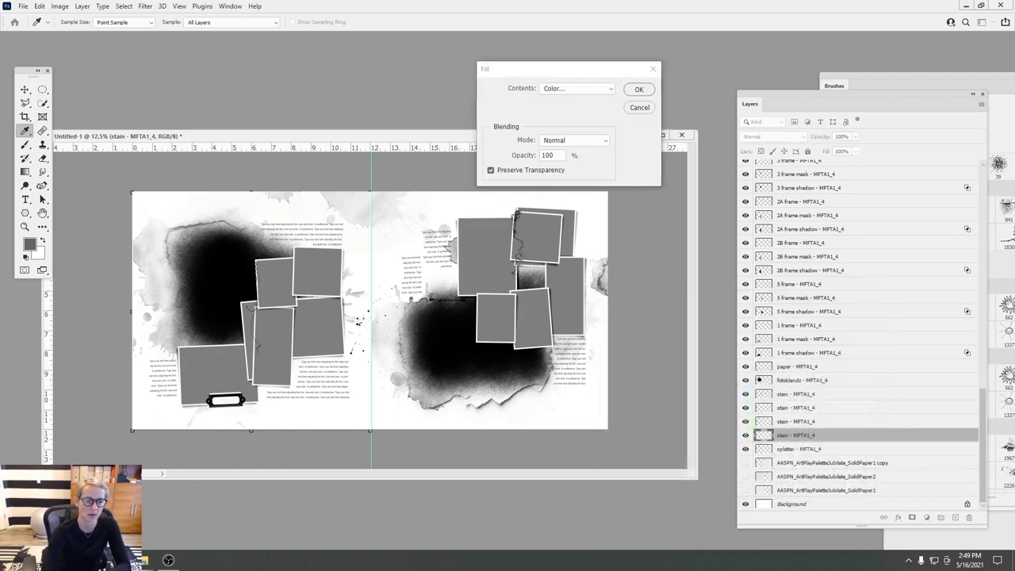
click(214, 525)
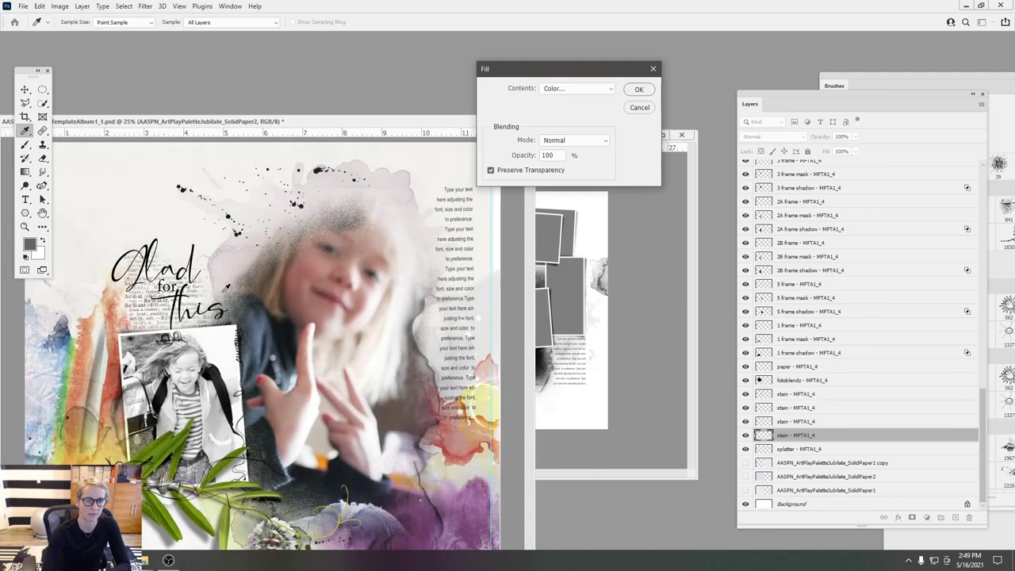
drag(288, 126, 265, 48)
- Sample the soft green from the photo's leaves and fill the stain layer with it
click(557, 89)
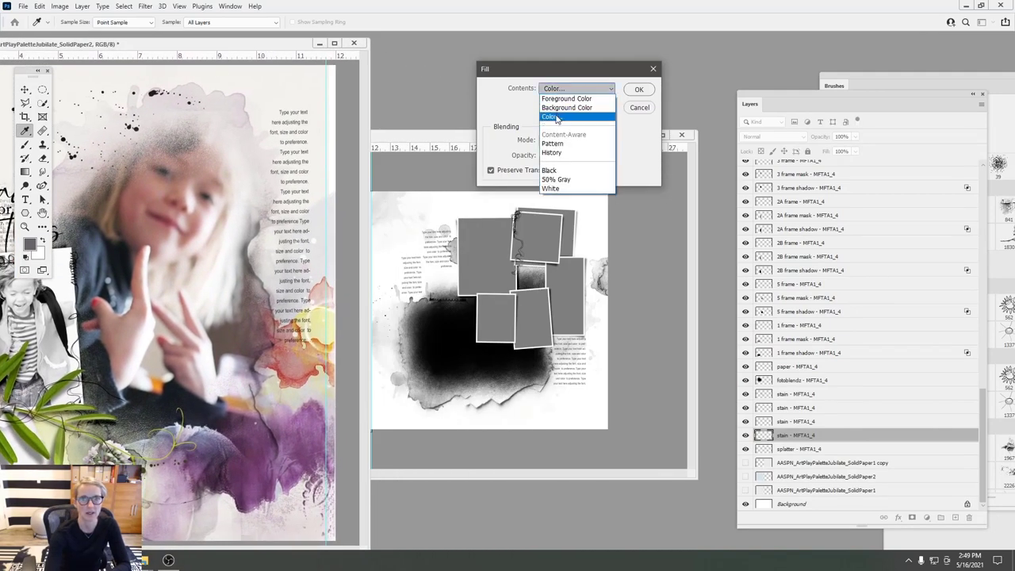
click(557, 118)
click(316, 341)
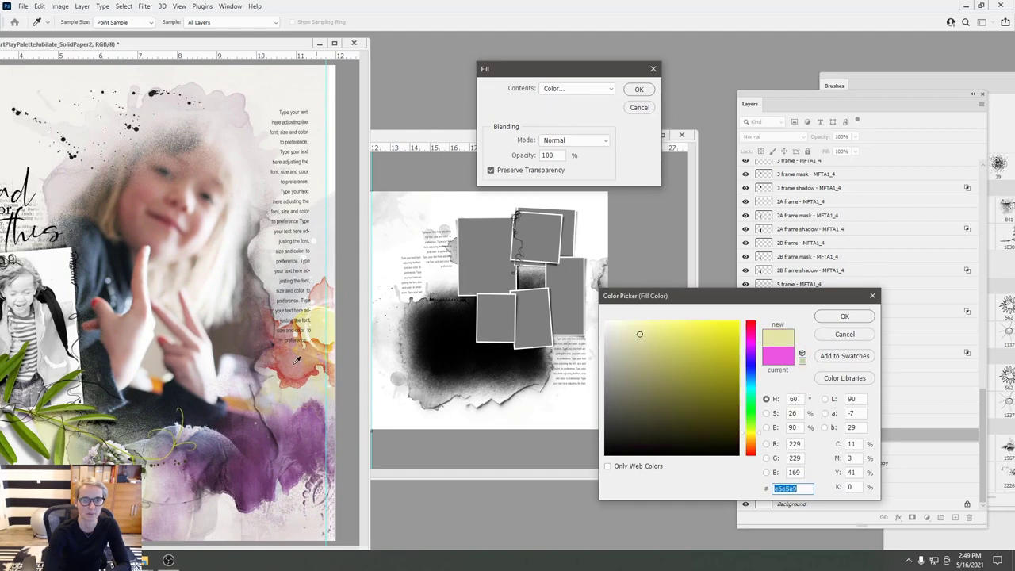
click(242, 363)
drag(101, 282, 97, 417)
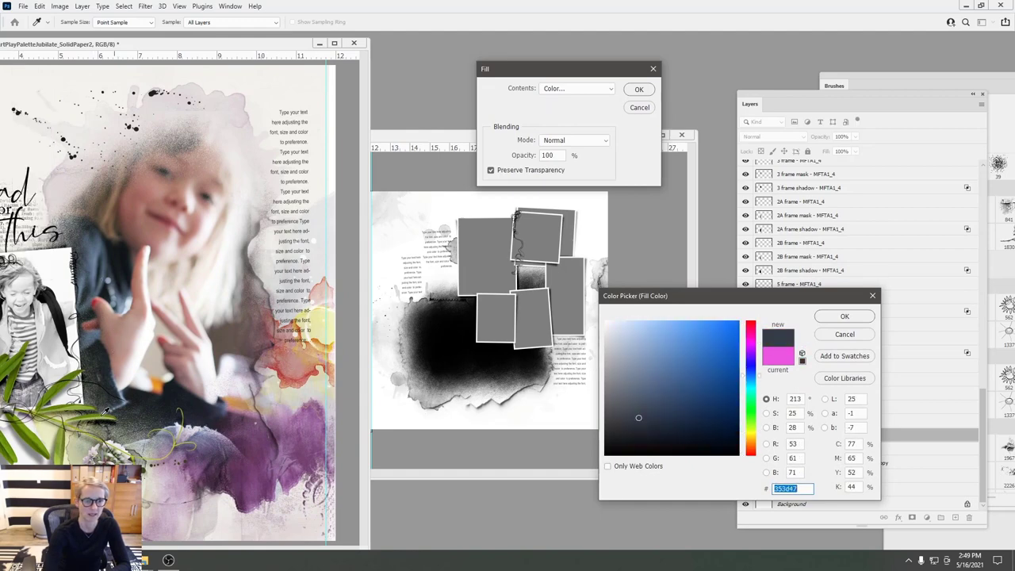
click(105, 411)
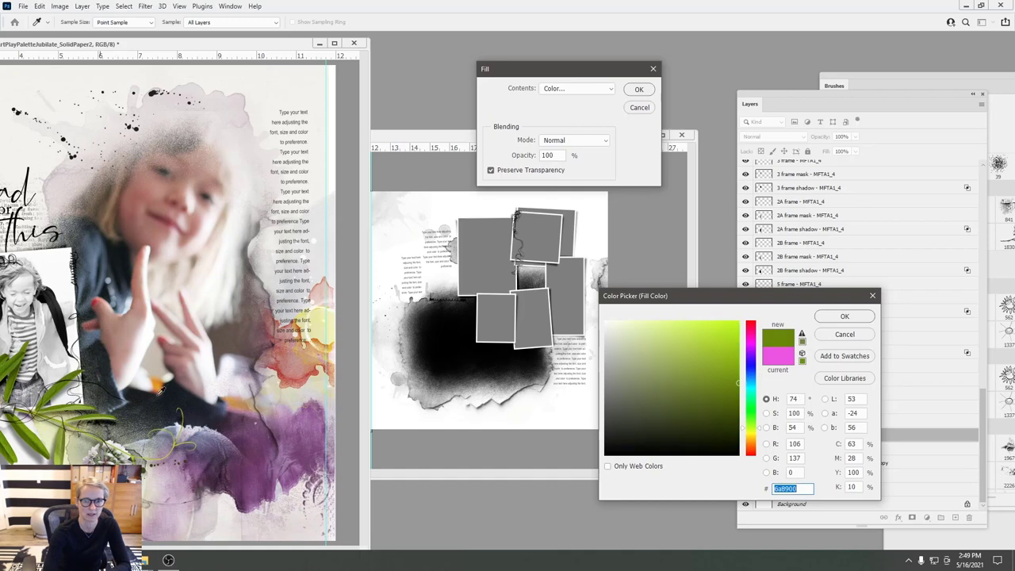
click(843, 317)
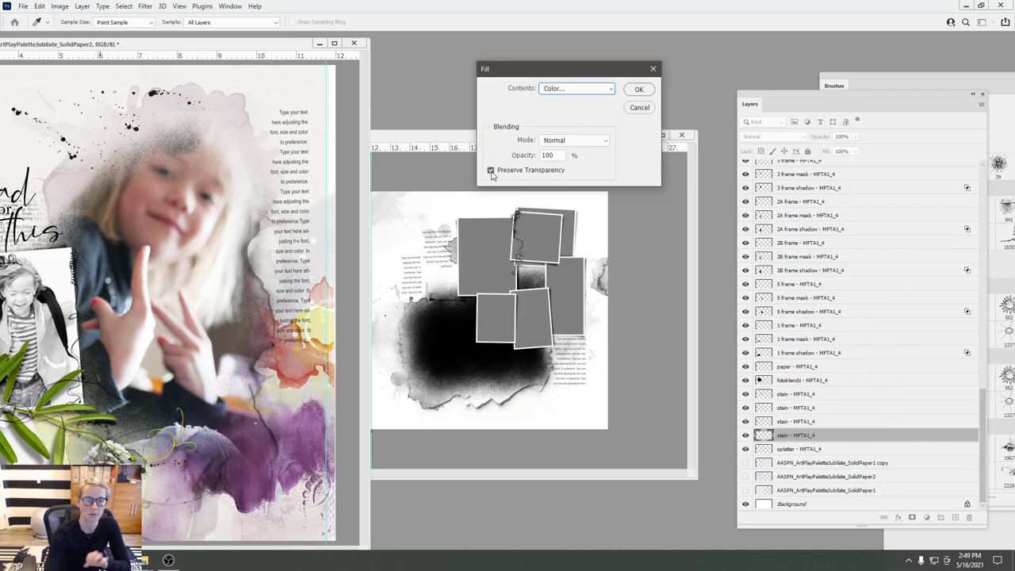
click(641, 89)
drag(294, 48, 386, 124)
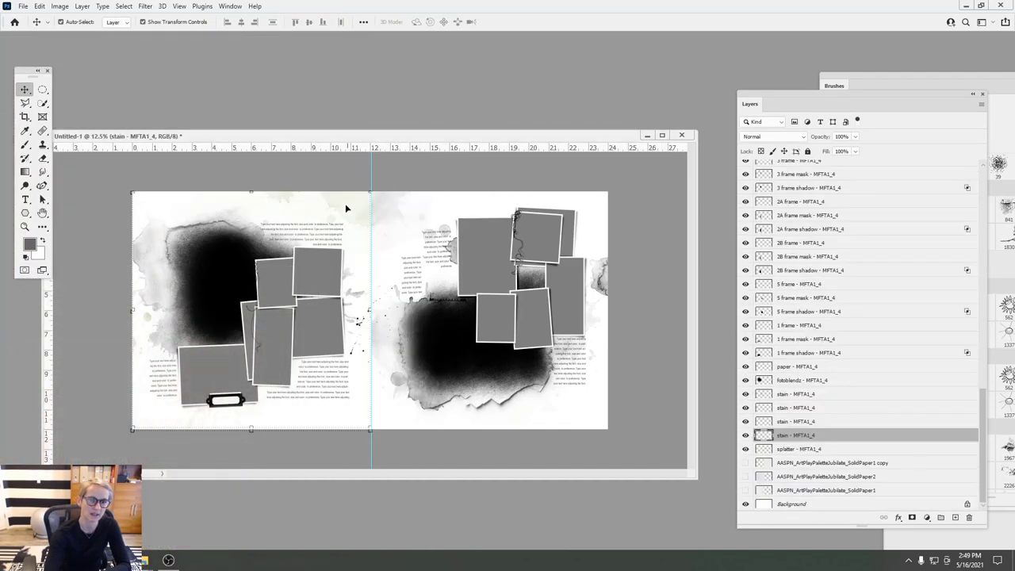
- Fill the stain - MFTA1_5 layer with the sampled green
click(390, 219)
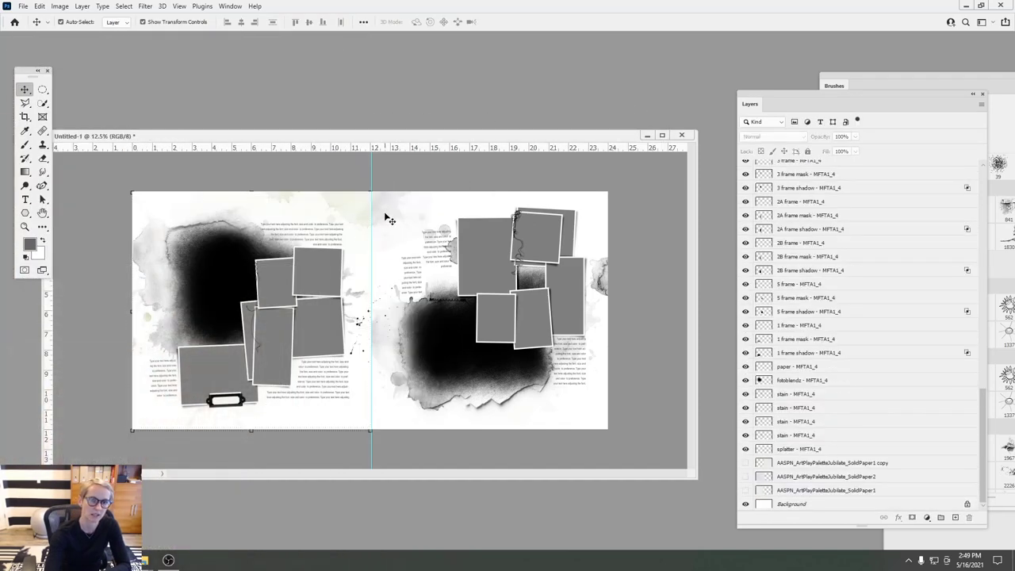
click(387, 216)
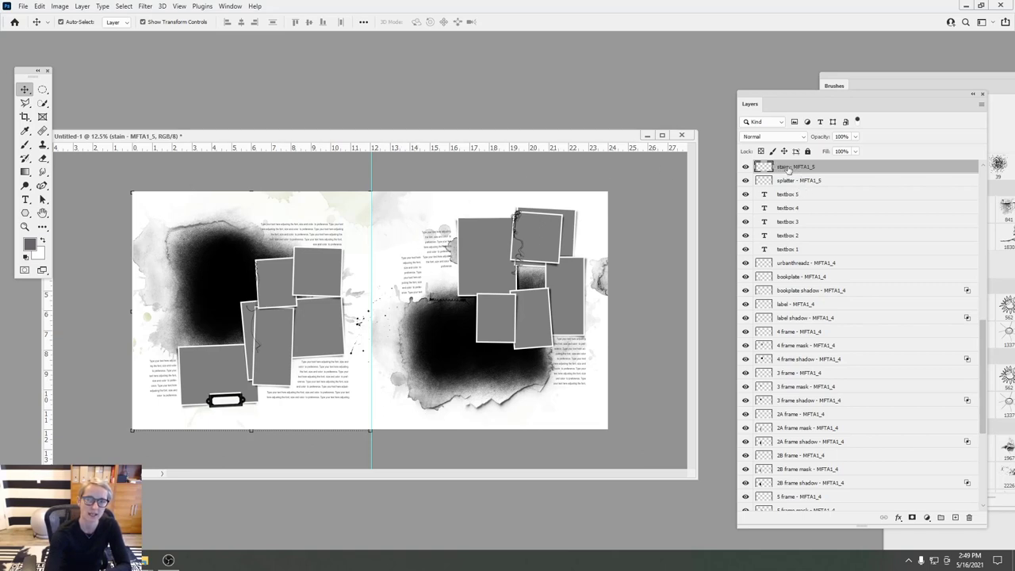
click(39, 5)
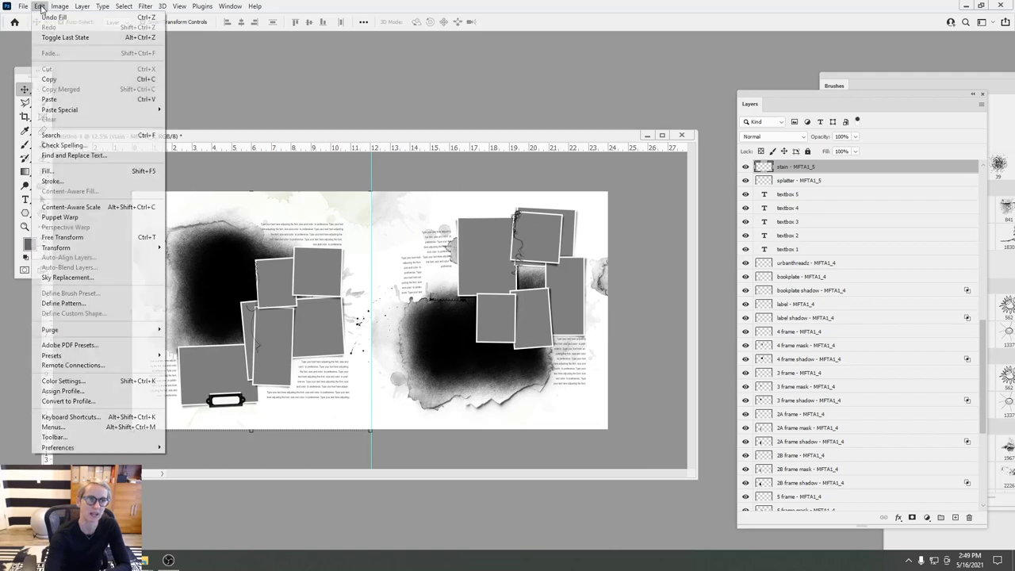
click(56, 171)
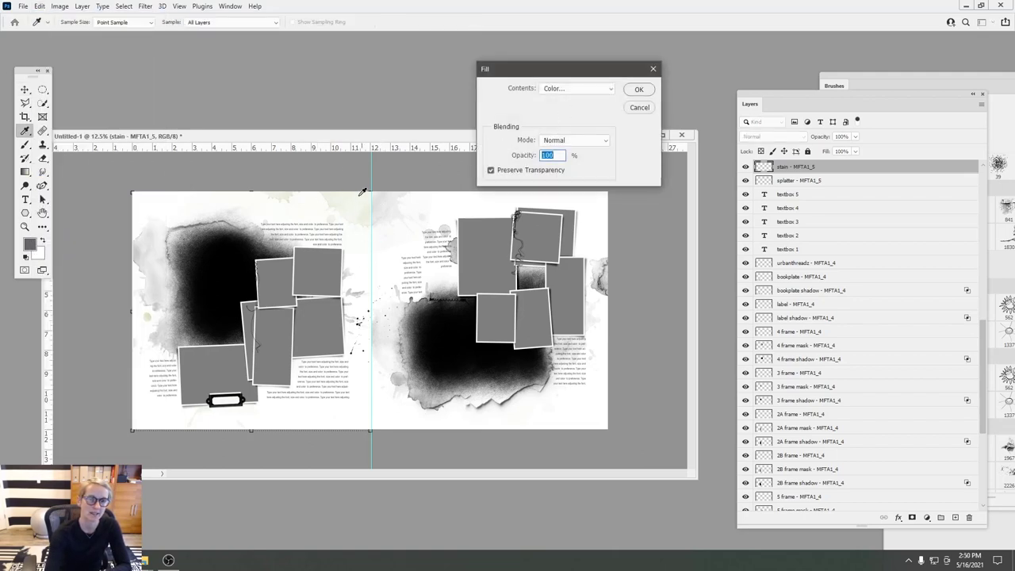
click(638, 89)
key(v)
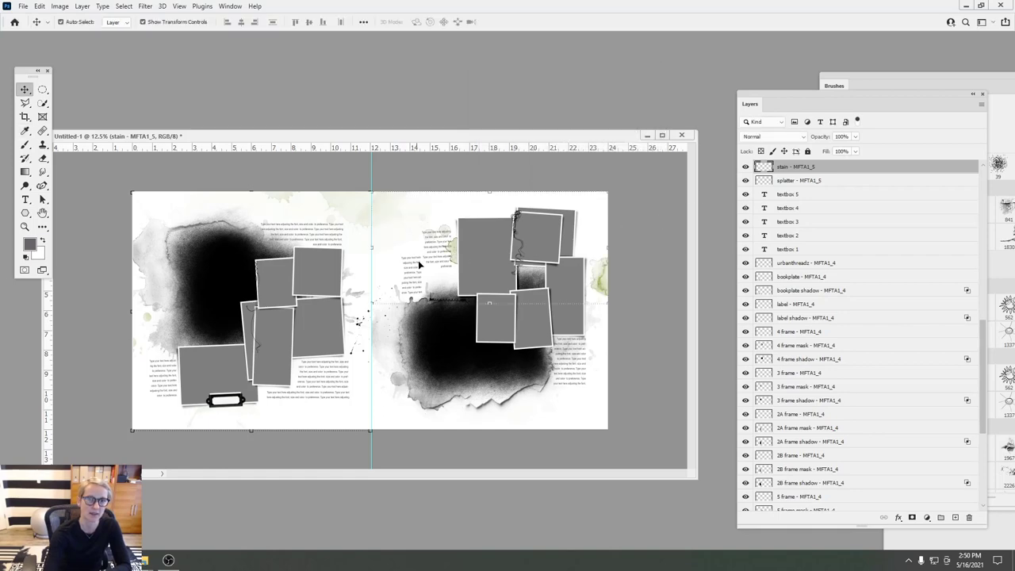
- Fill the bottom stain - MFTA1_4 layer with the same green
click(164, 341)
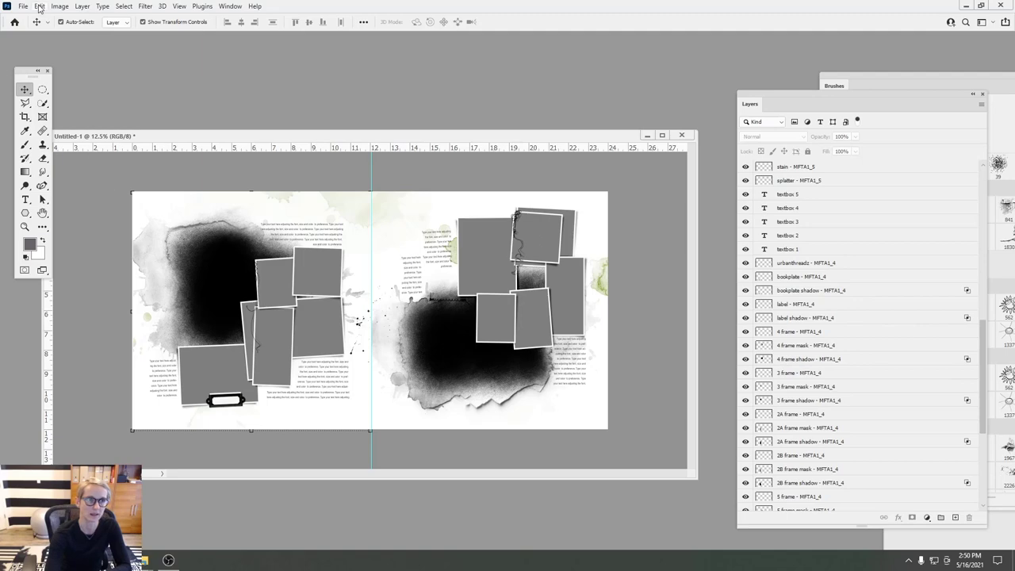
click(39, 7)
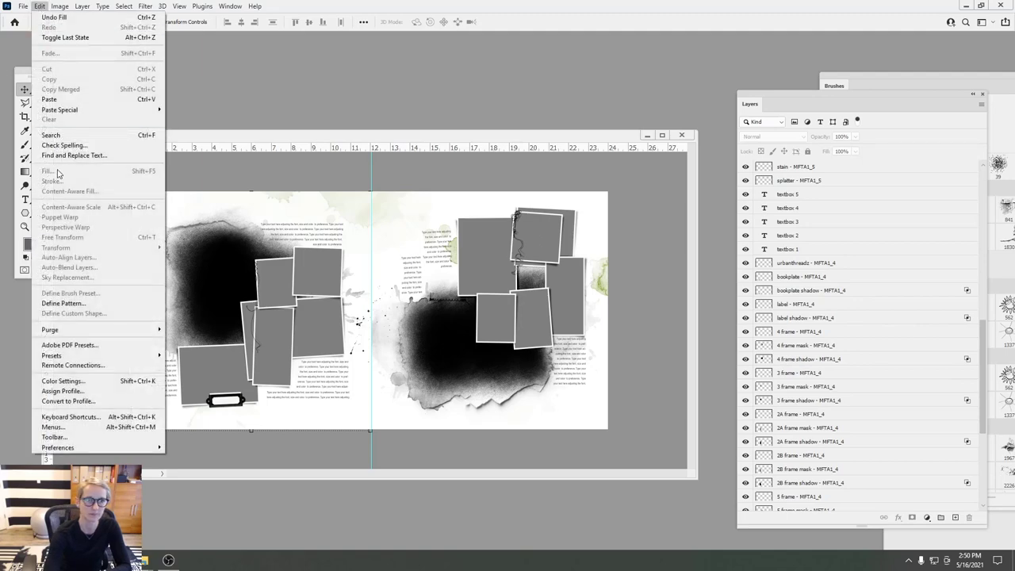
click(166, 344)
click(39, 6)
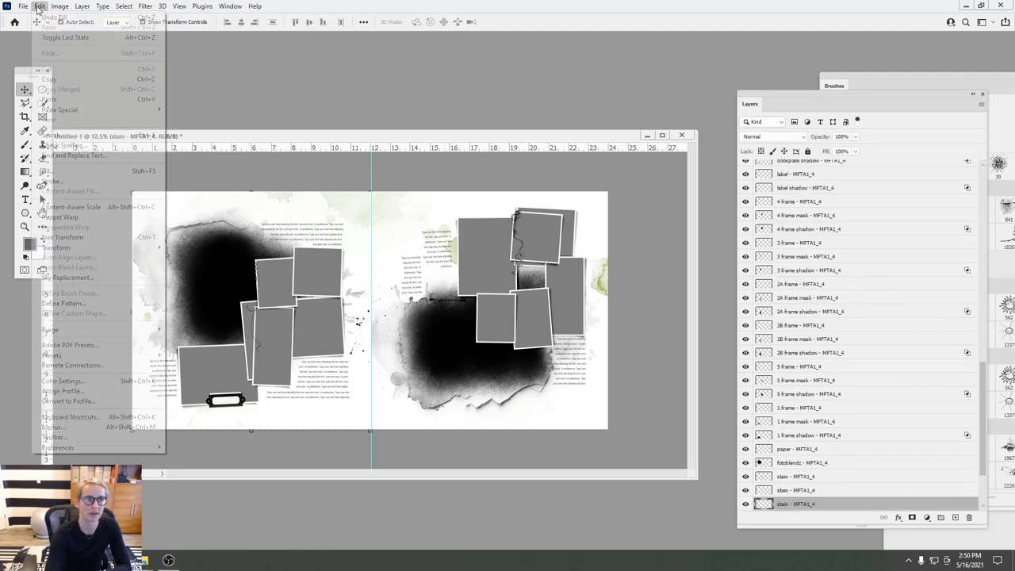
click(71, 171)
click(647, 93)
key(v)
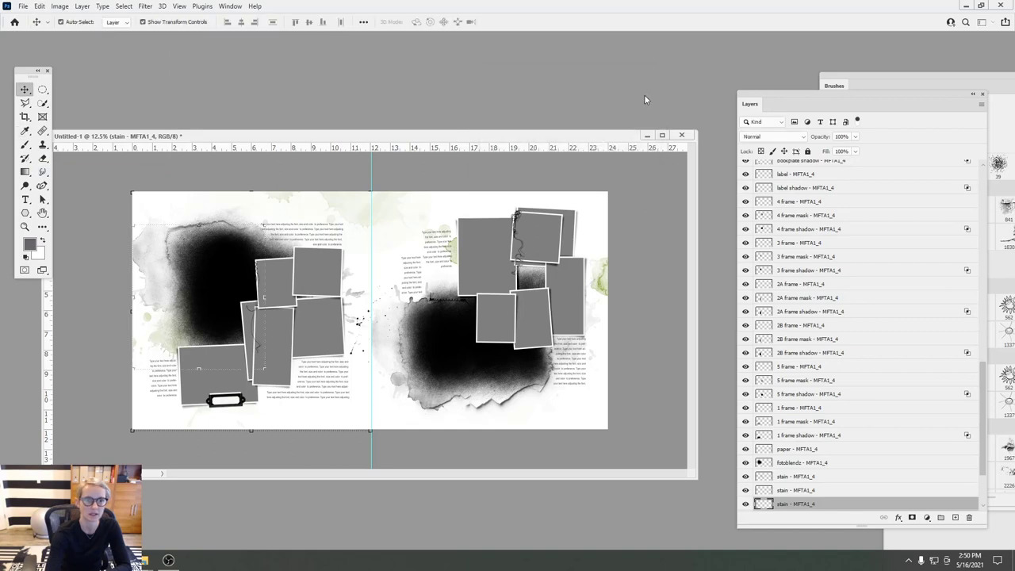
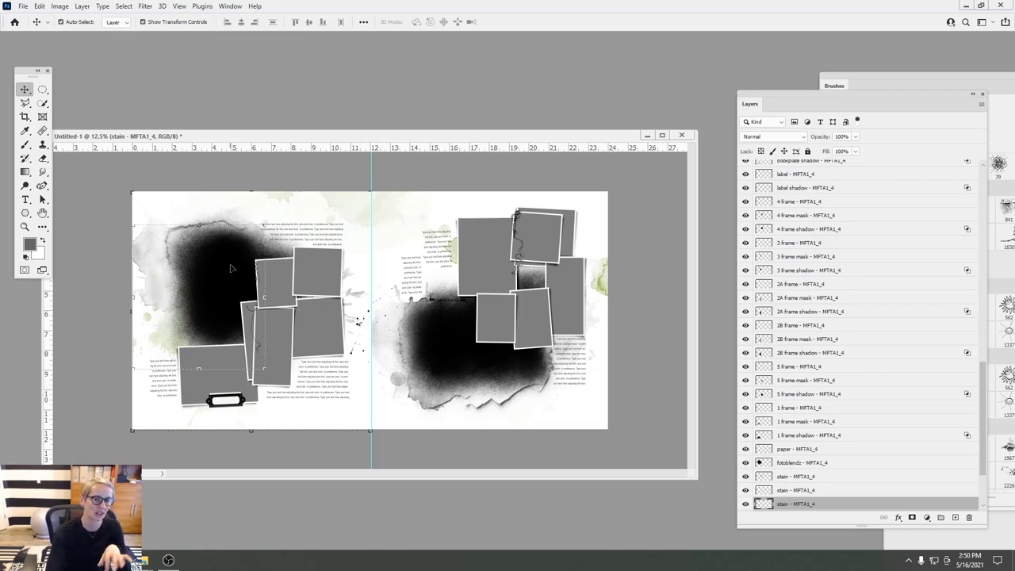
- Fit the template layers on screen, select the bookplate, and switch to the Layouts folder
click(181, 6)
click(198, 116)
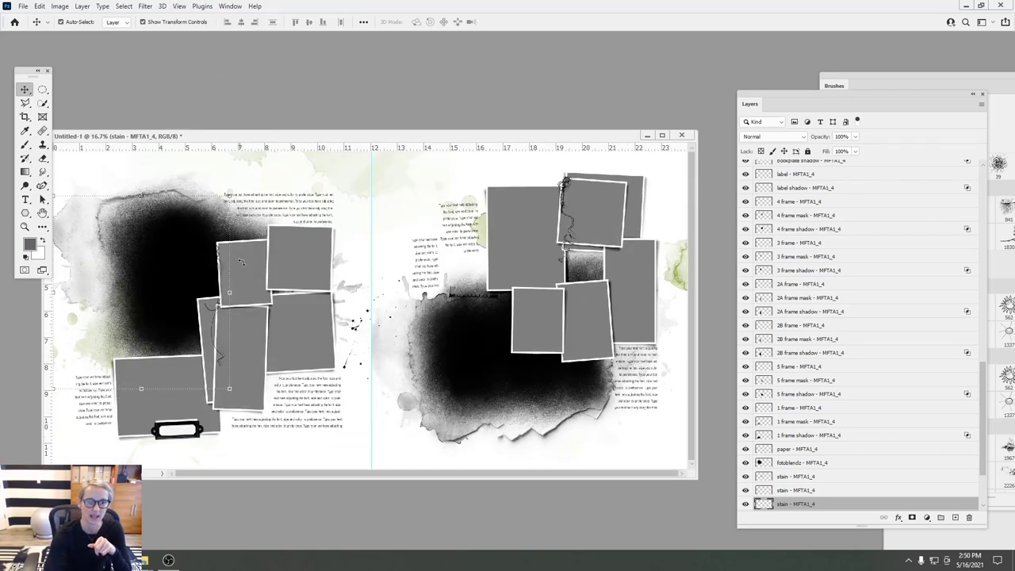
click(202, 430)
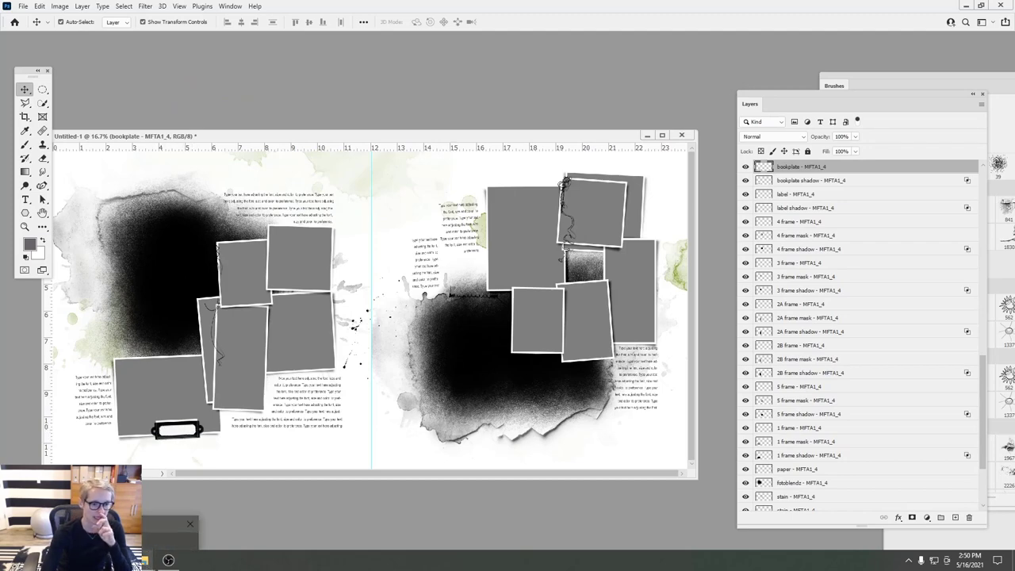
click(168, 532)
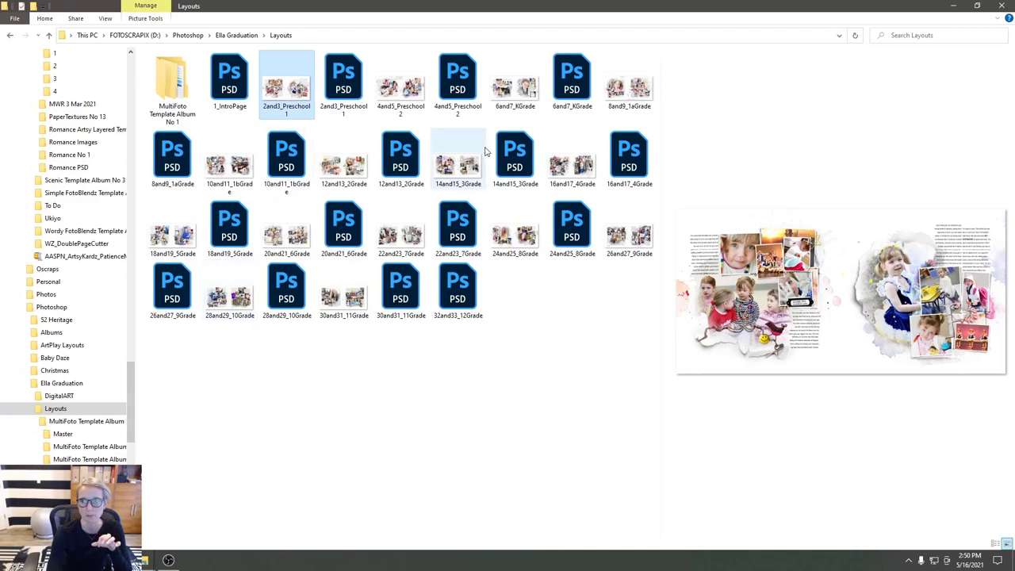
- Enlarge the preview pane and preview the Preschool, KGrade, 1aGrade and 1bGrade spreads
click(659, 295)
key(space)
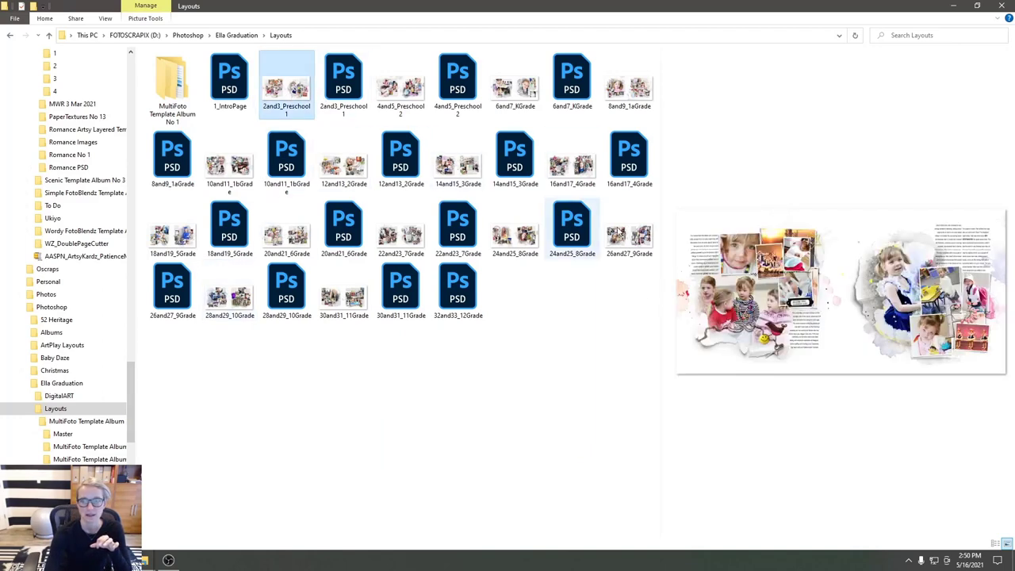
drag(659, 304, 345, 304)
click(236, 172)
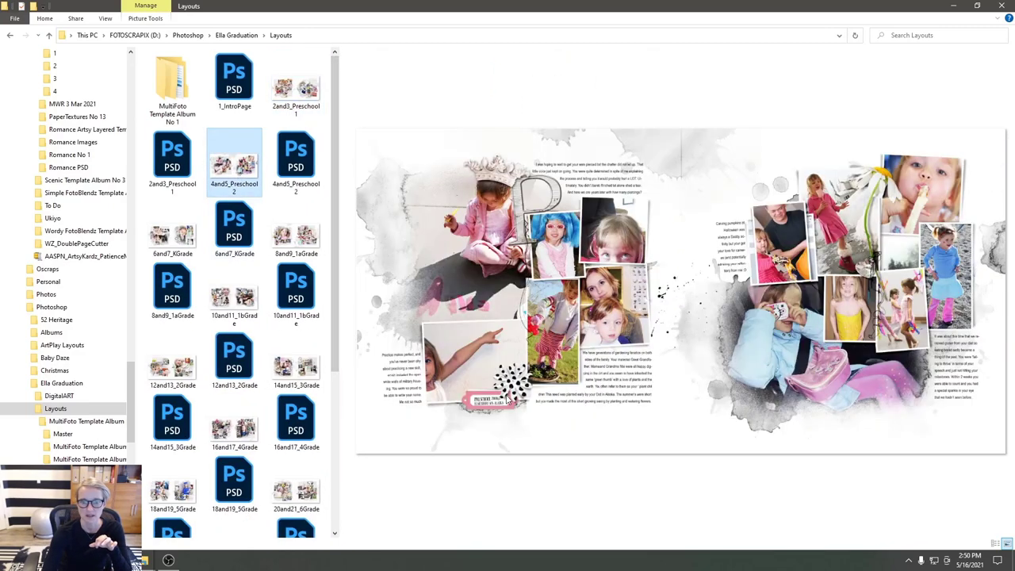
click(176, 235)
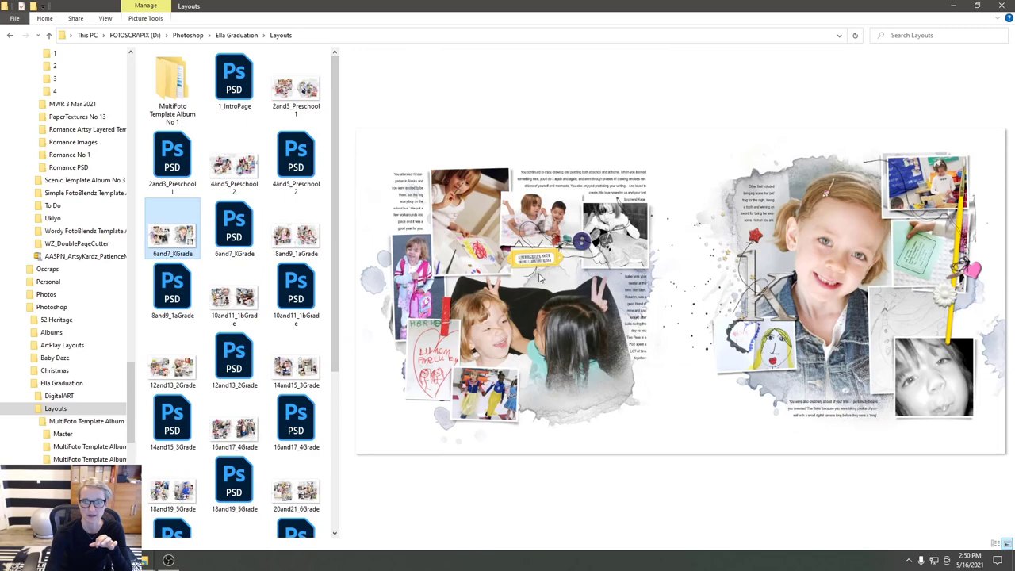
click(298, 240)
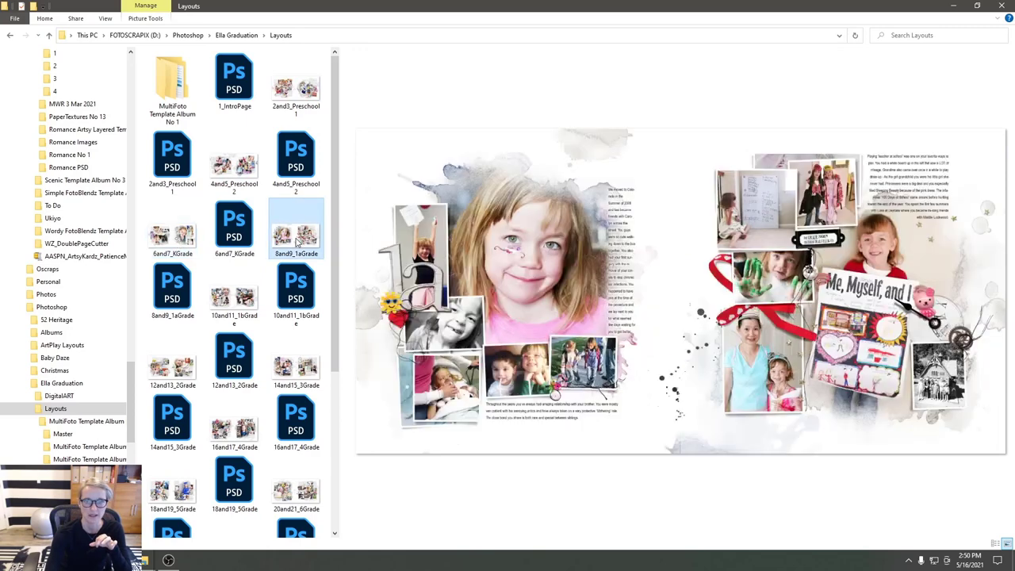
click(257, 288)
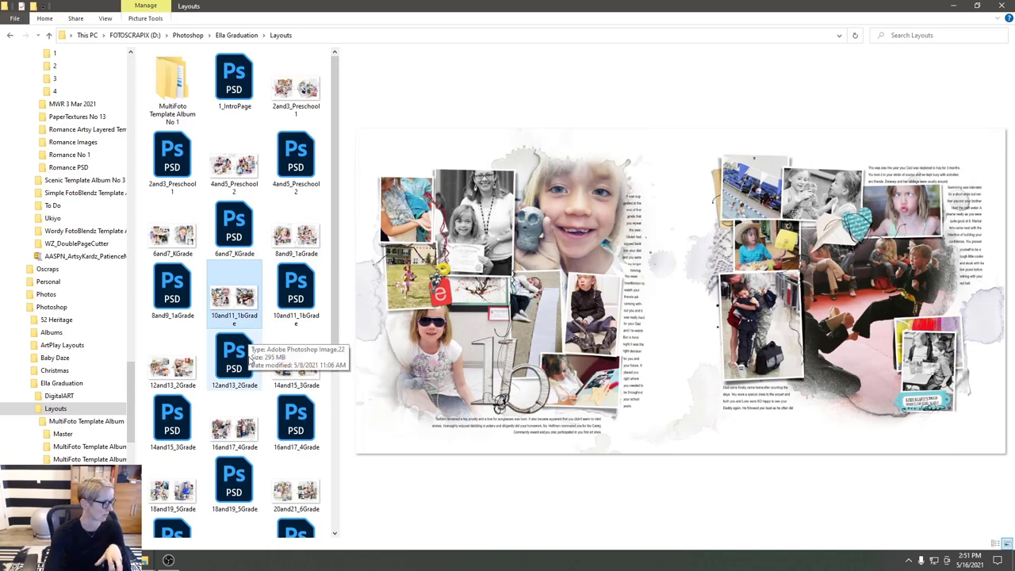
- Preview the 2nd through 6th grade spreads, then open MultiFoto Template Album No 1
click(293, 372)
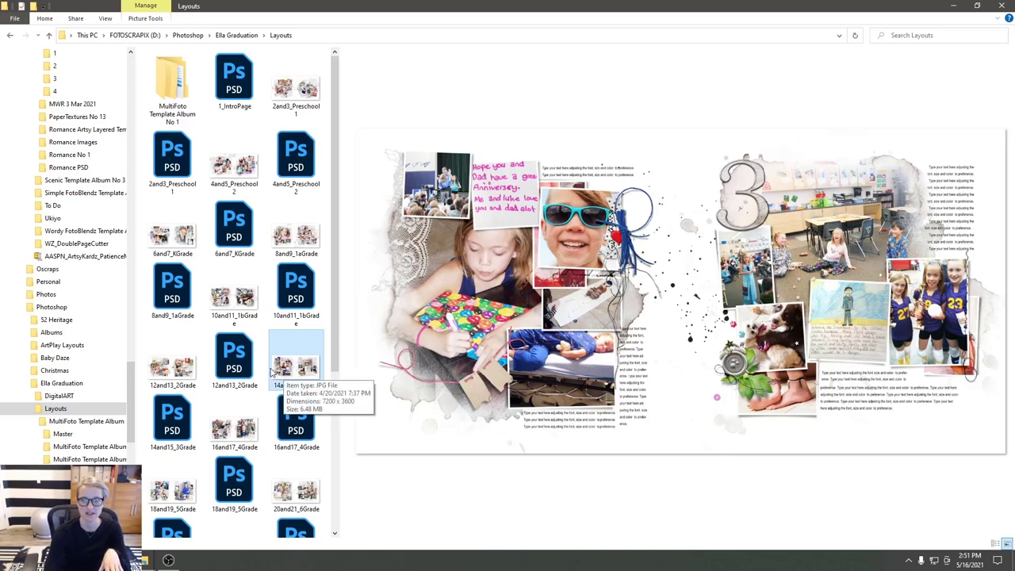
click(178, 372)
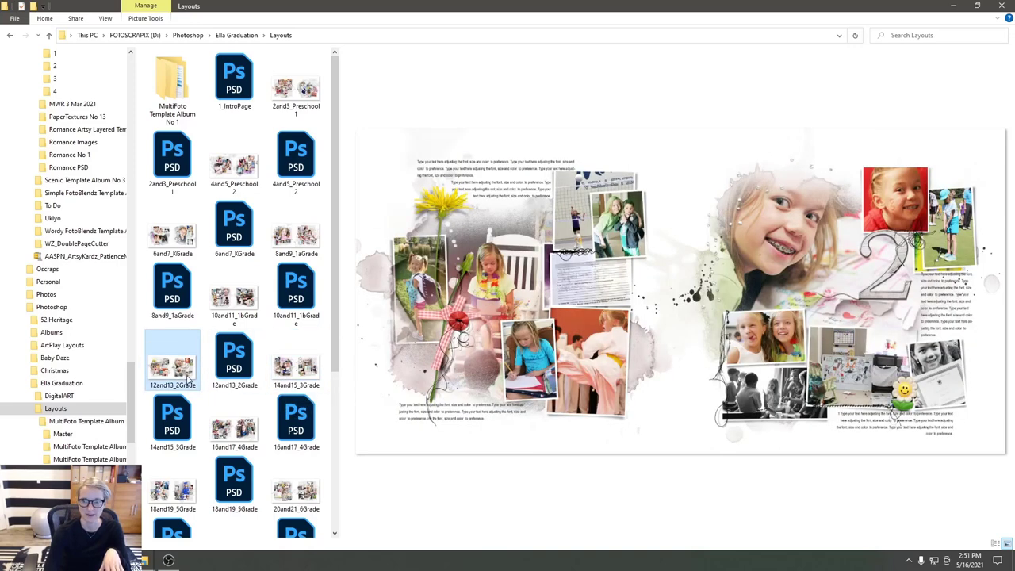
click(232, 432)
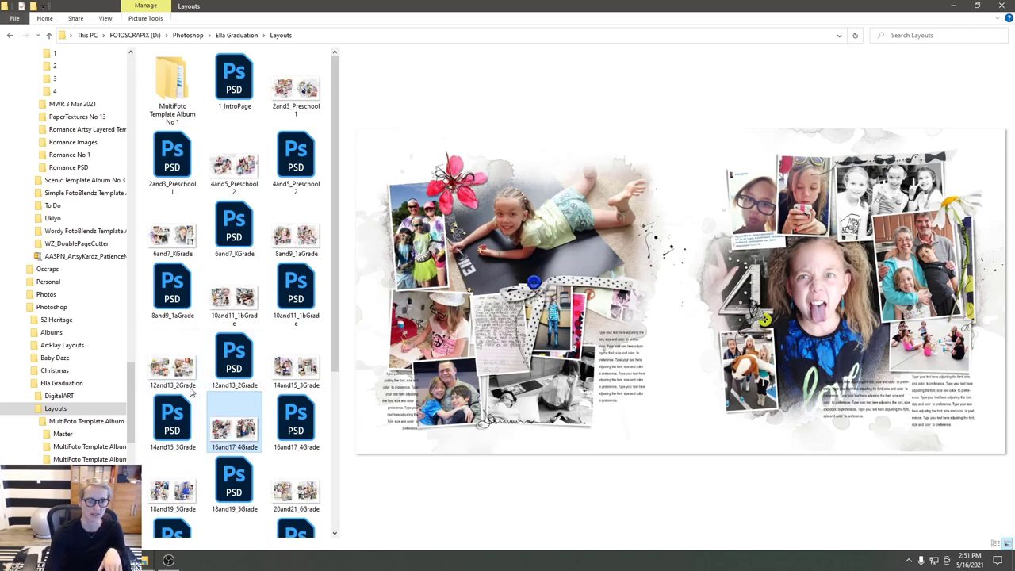
click(255, 366)
click(295, 484)
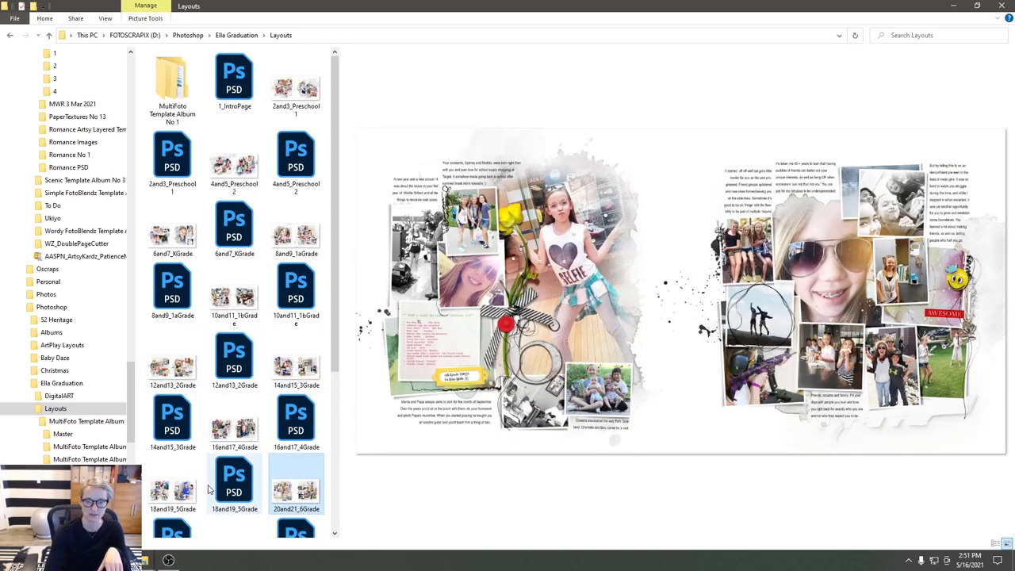
click(183, 475)
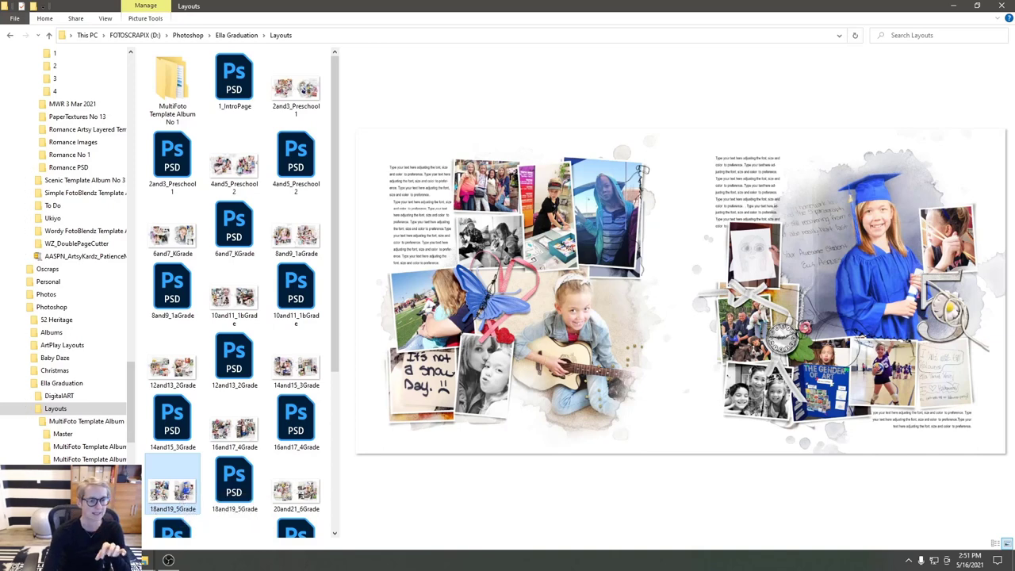
double_click(172, 83)
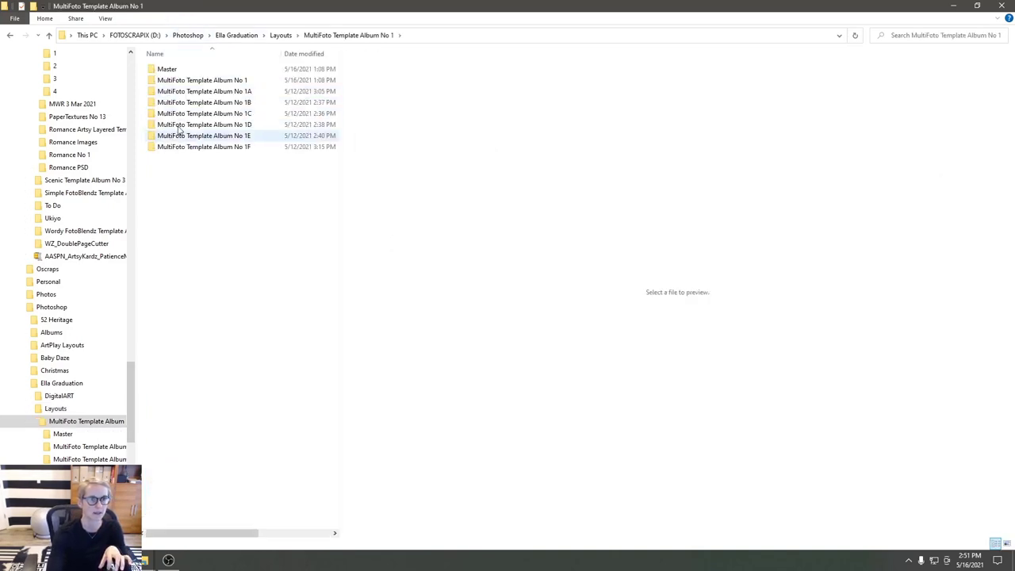
- Open the MultiFoto Template Album No 1A folder and preview templates 1_1, 1_2 and 1_3
double_click(199, 81)
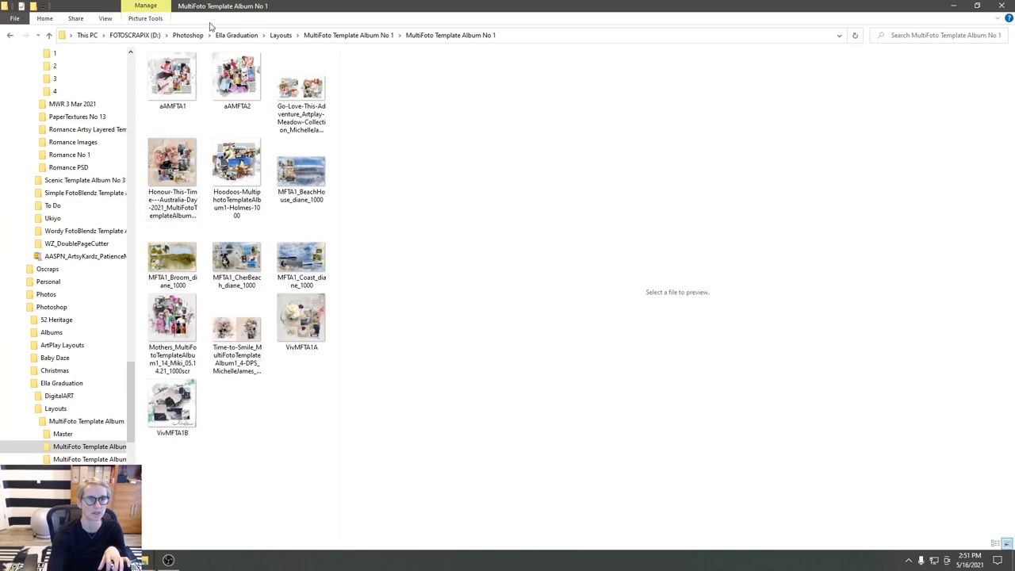
click(349, 34)
click(280, 35)
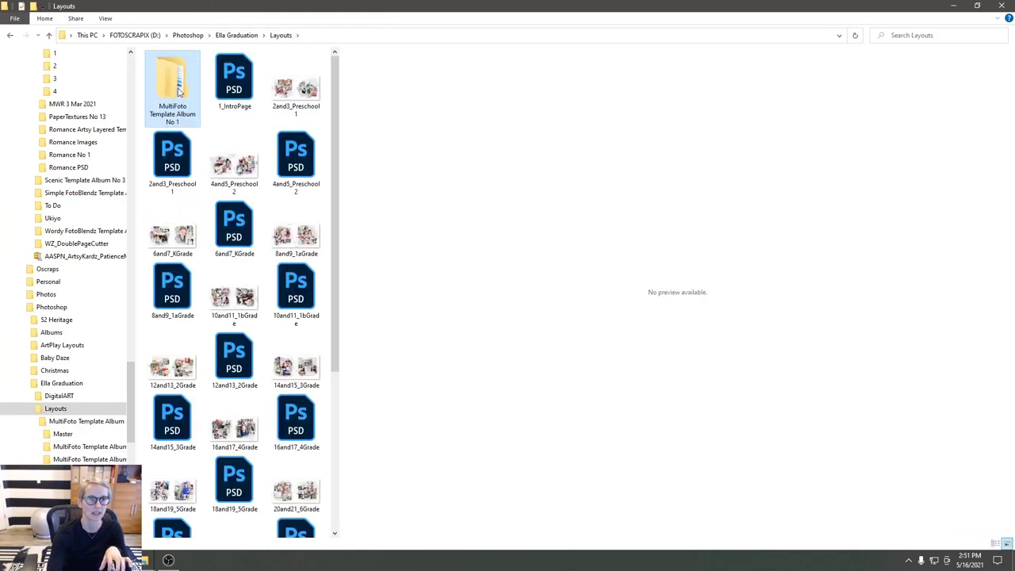
double_click(178, 91)
double_click(180, 92)
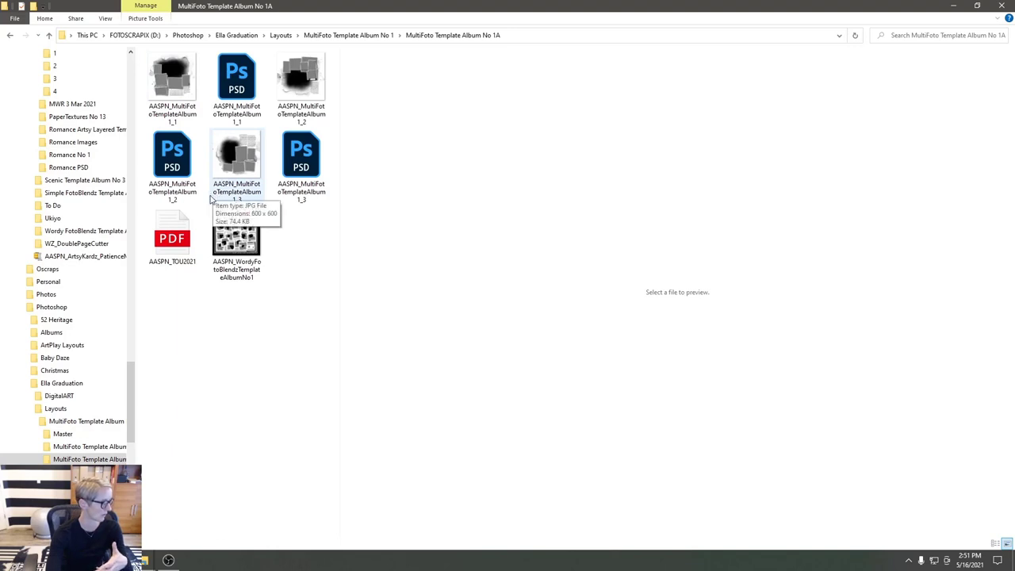
click(237, 149)
click(246, 94)
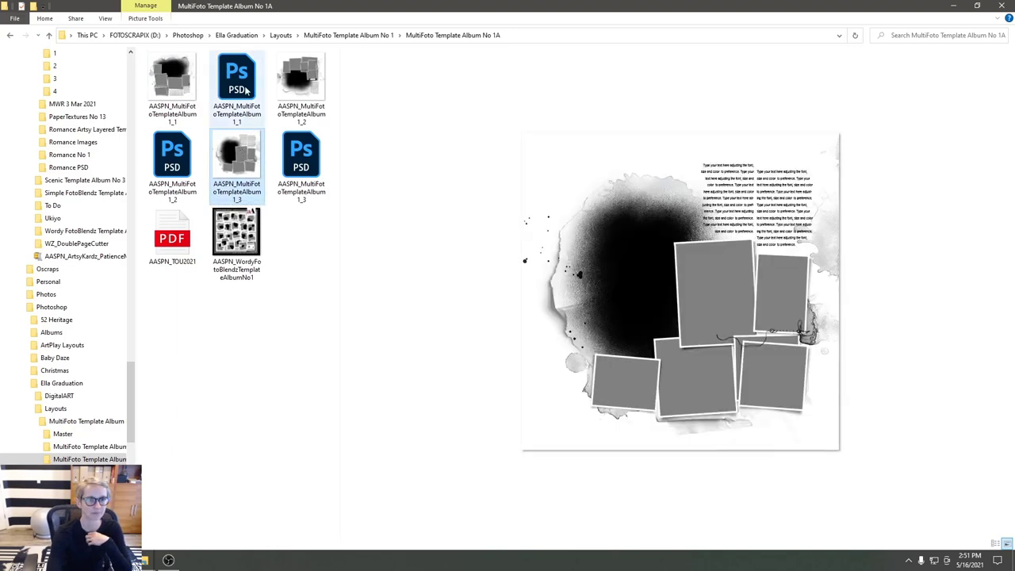
click(182, 82)
click(304, 85)
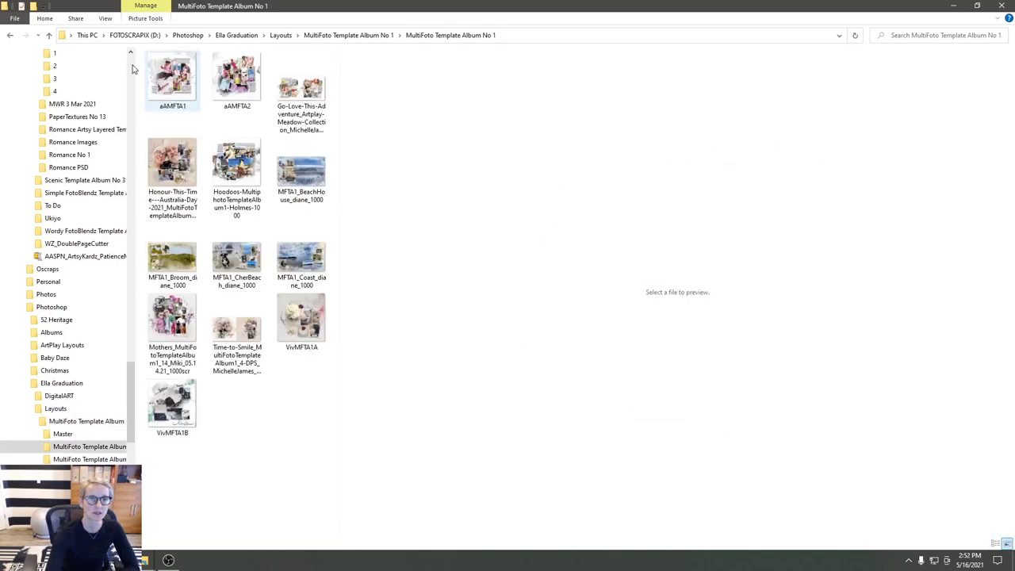
- Go to Master > MultiFoto Template Album No 1 > Detail Images and widen the file list
click(10, 35)
double_click(168, 68)
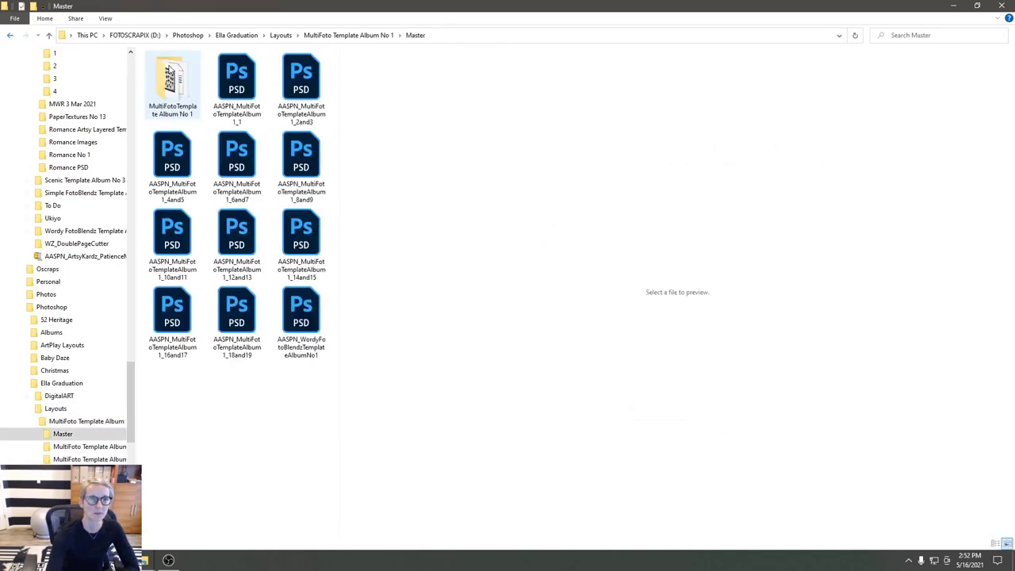
double_click(176, 87)
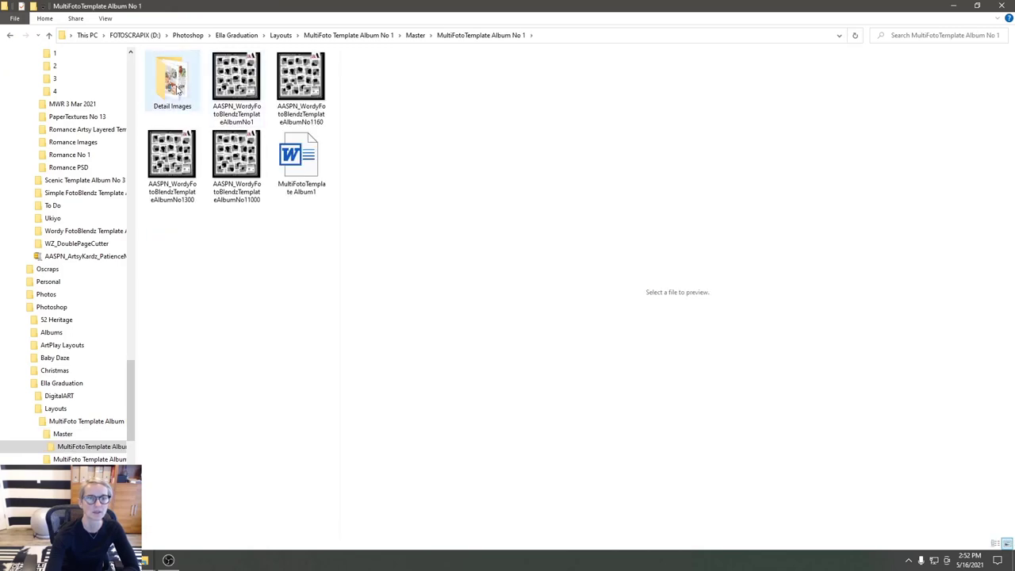
double_click(176, 87)
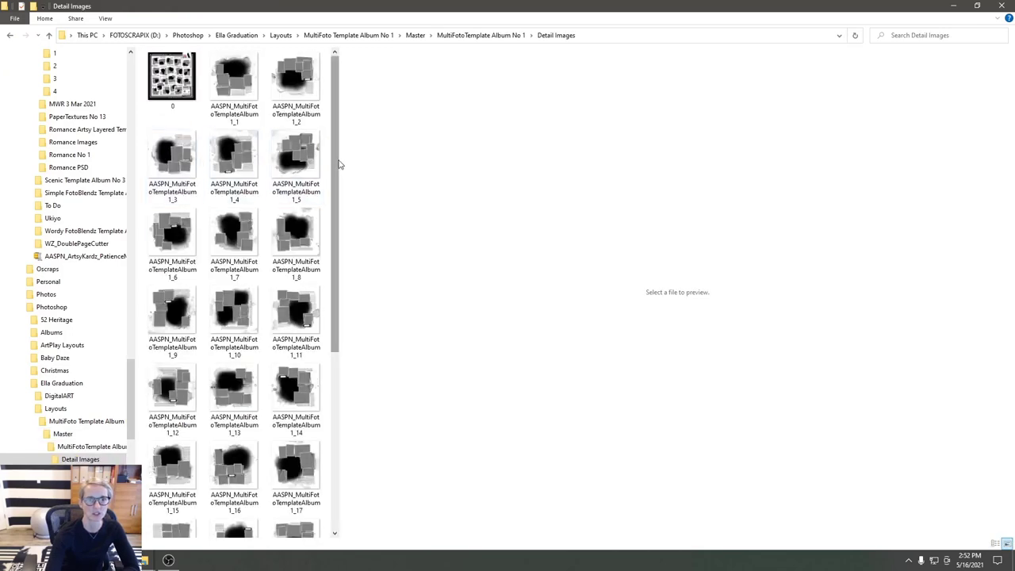
drag(339, 163, 628, 156)
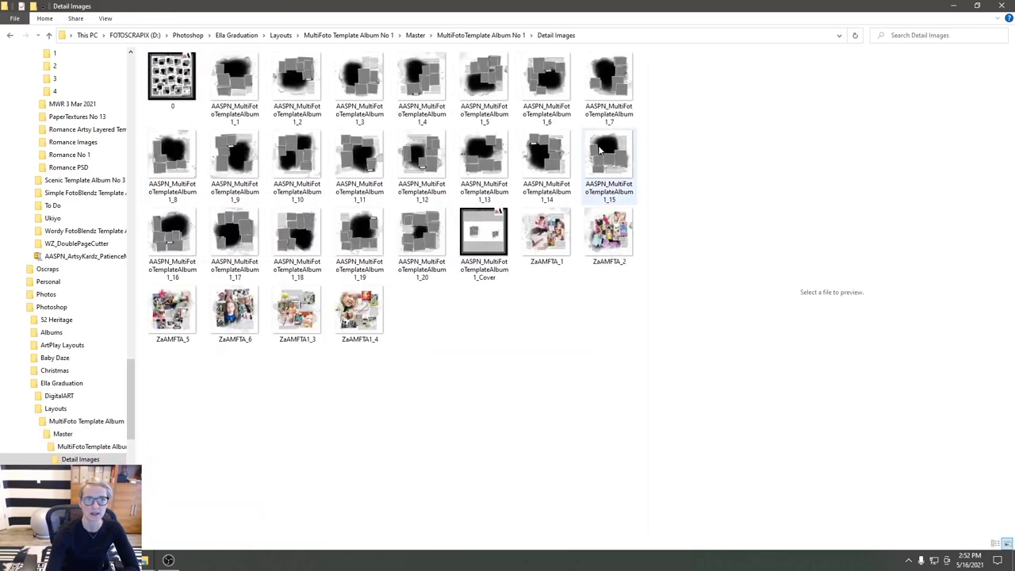
- Preview Detail Images 1_1 through 1_7, then return to the two-page template in Photoshop
click(254, 93)
click(294, 94)
click(366, 91)
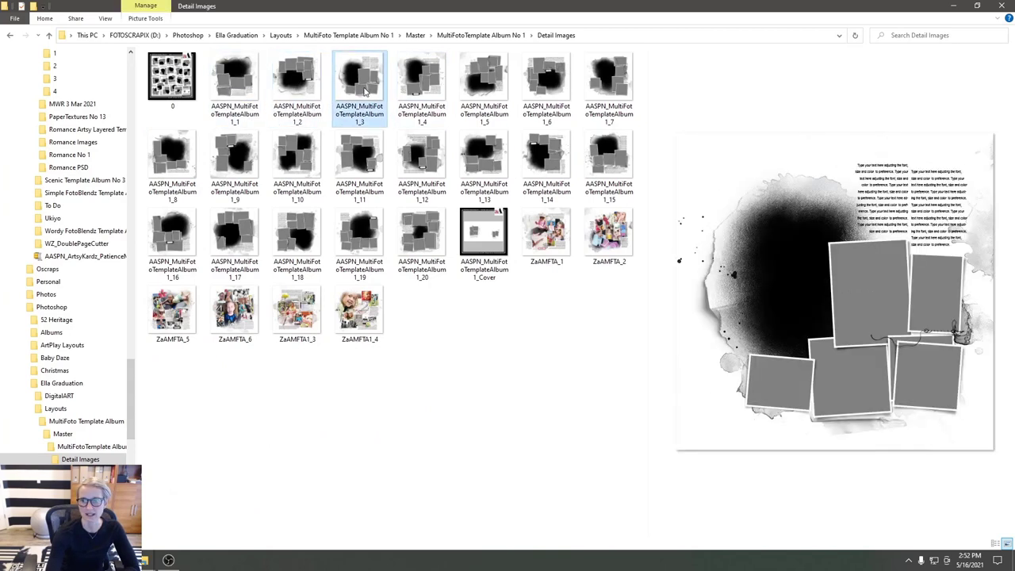
click(432, 95)
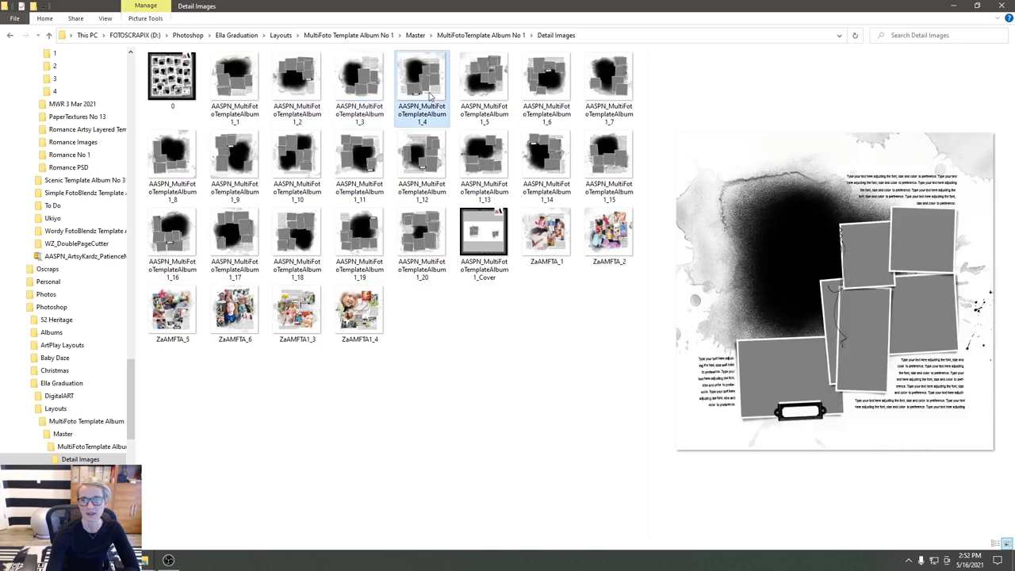
click(489, 93)
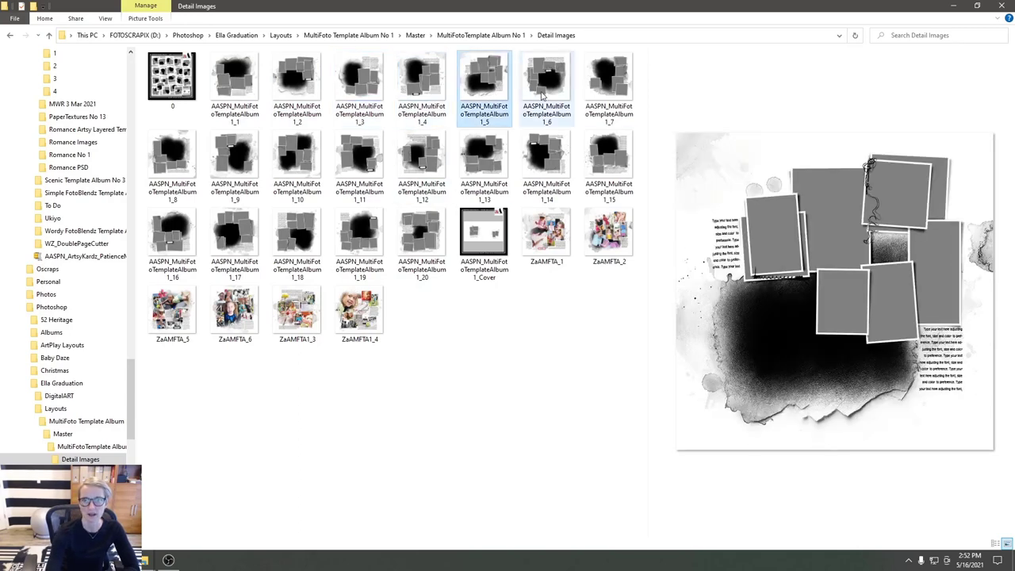
click(541, 94)
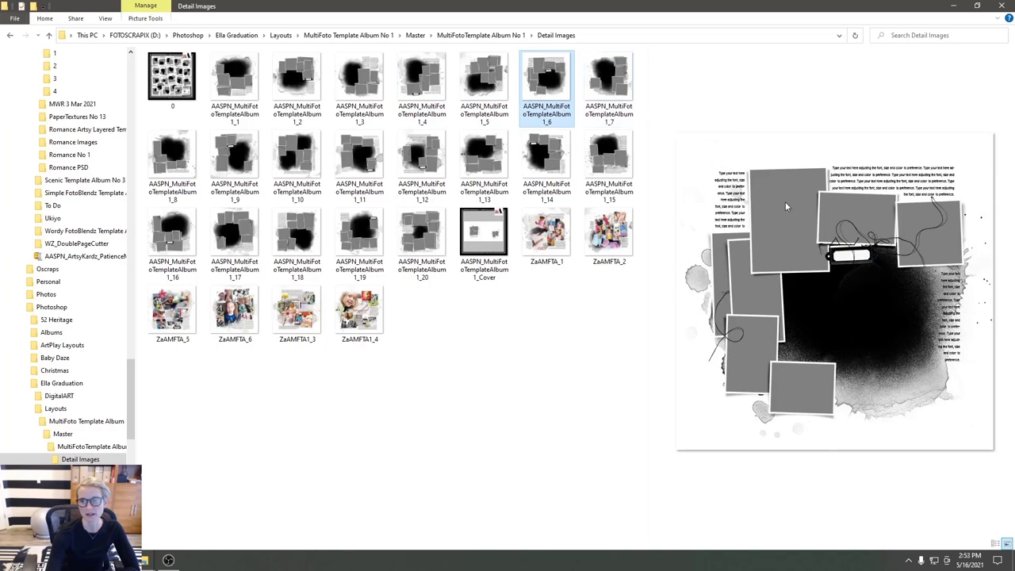
click(606, 91)
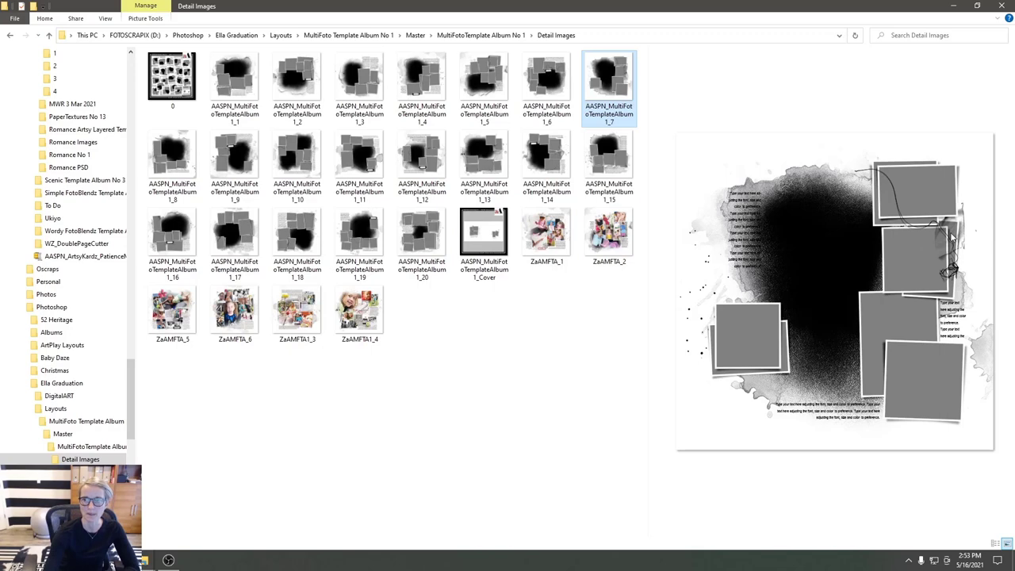
click(143, 560)
click(206, 531)
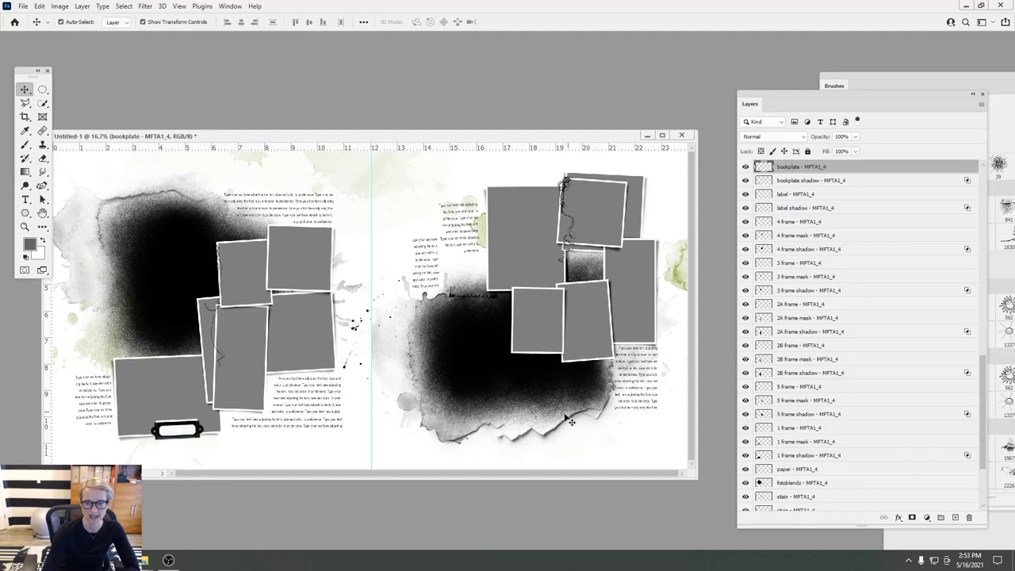
drag(552, 442, 547, 437)
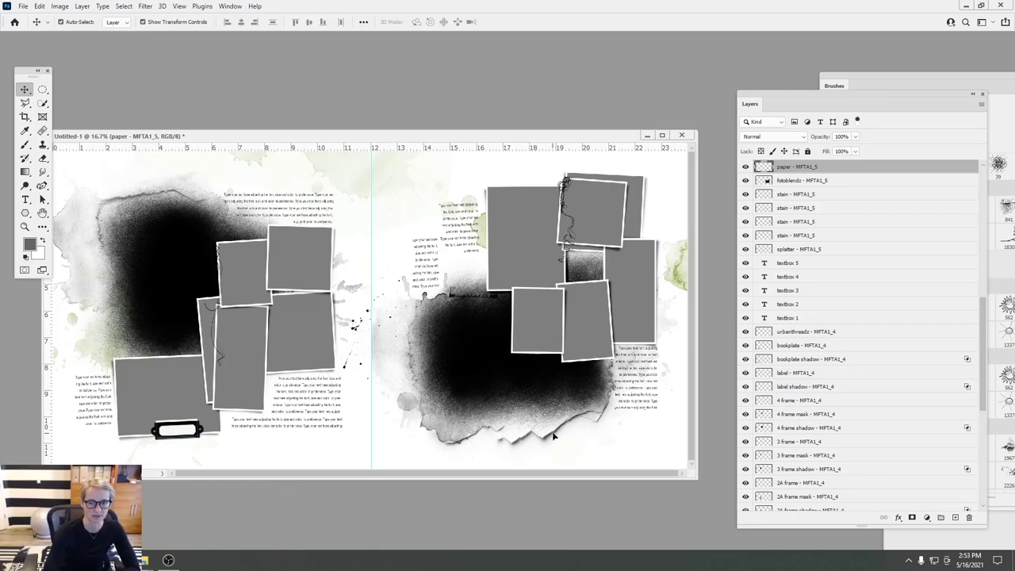
drag(552, 434, 552, 435)
click(39, 6)
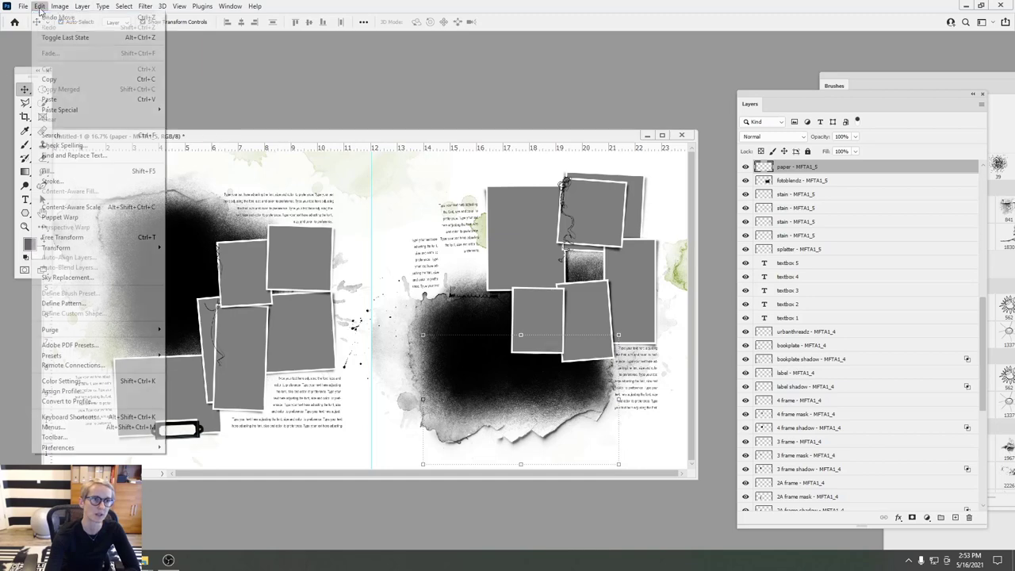
click(50, 171)
click(564, 89)
click(563, 104)
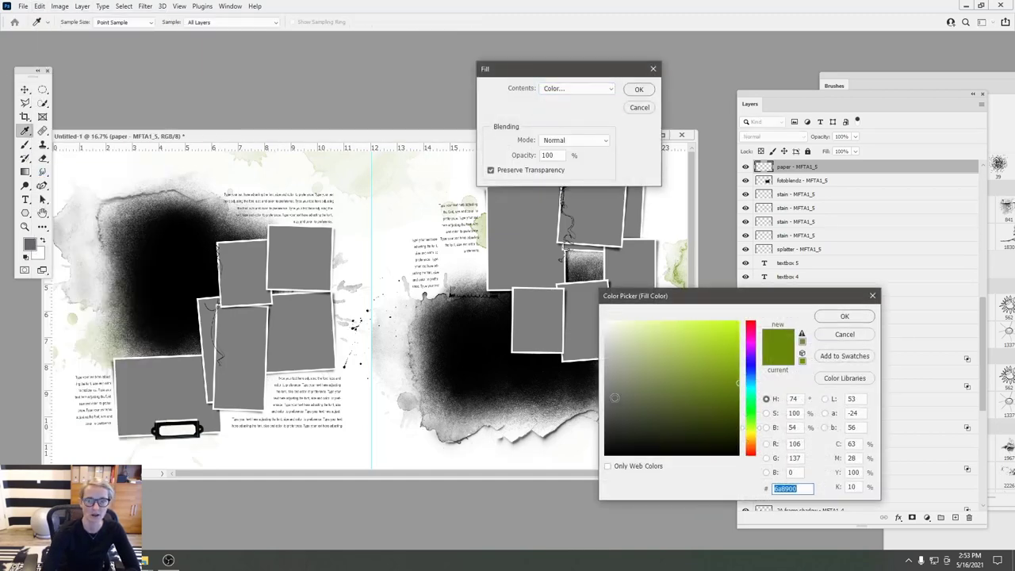
click(607, 400)
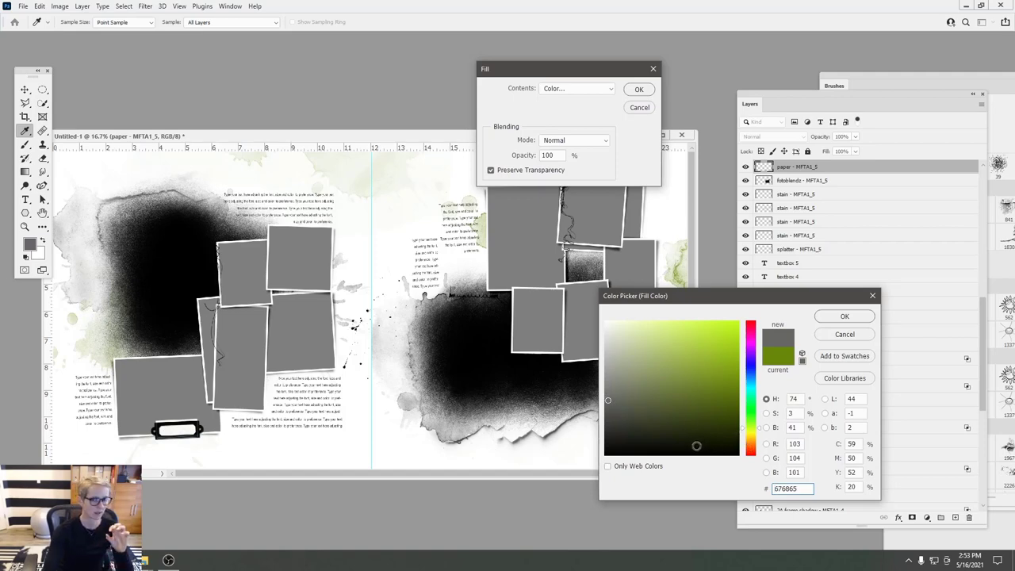
click(844, 334)
click(630, 107)
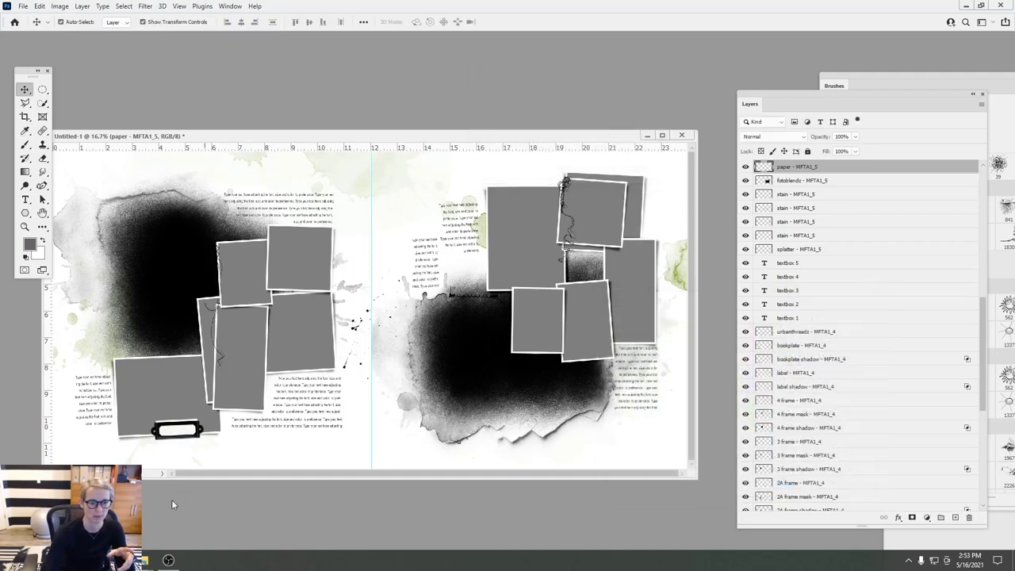
mouse_move(127, 560)
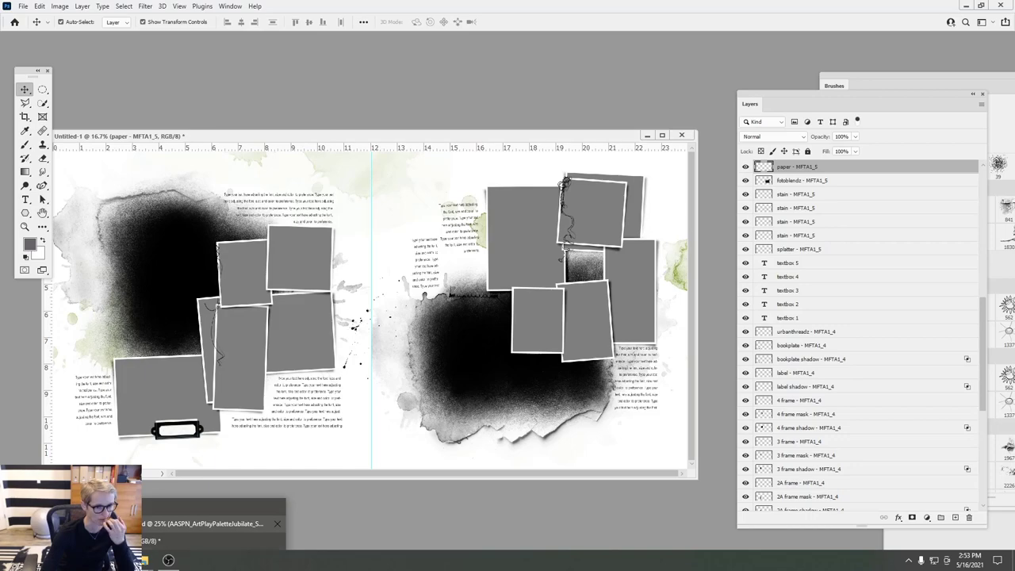
- Bring AASPN_MultiFotoTemplateAlbum1_1 forward in a larger window and nudge its paper layer left and down
click(202, 523)
drag(202, 119, 230, 55)
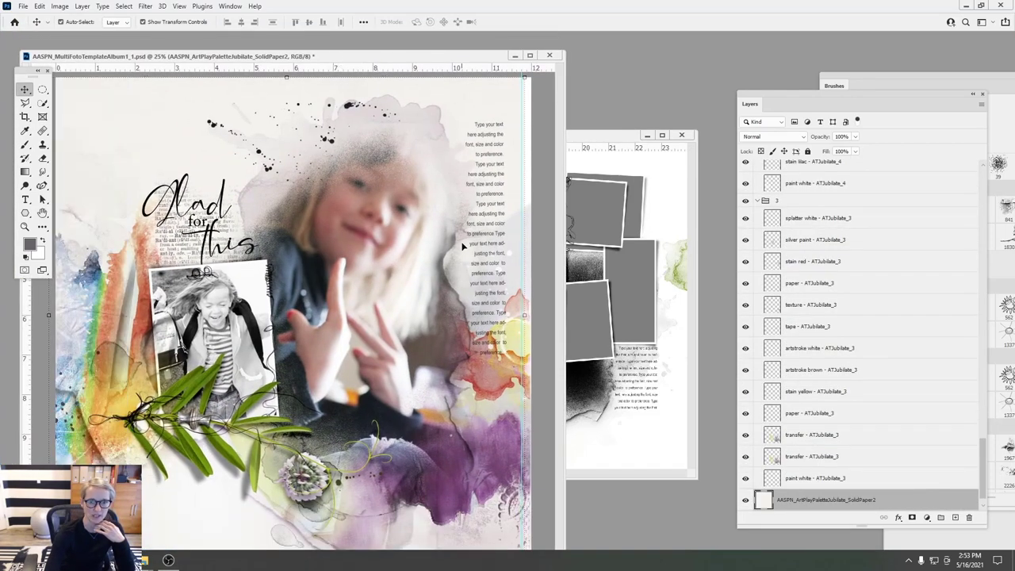
drag(463, 247, 445, 266)
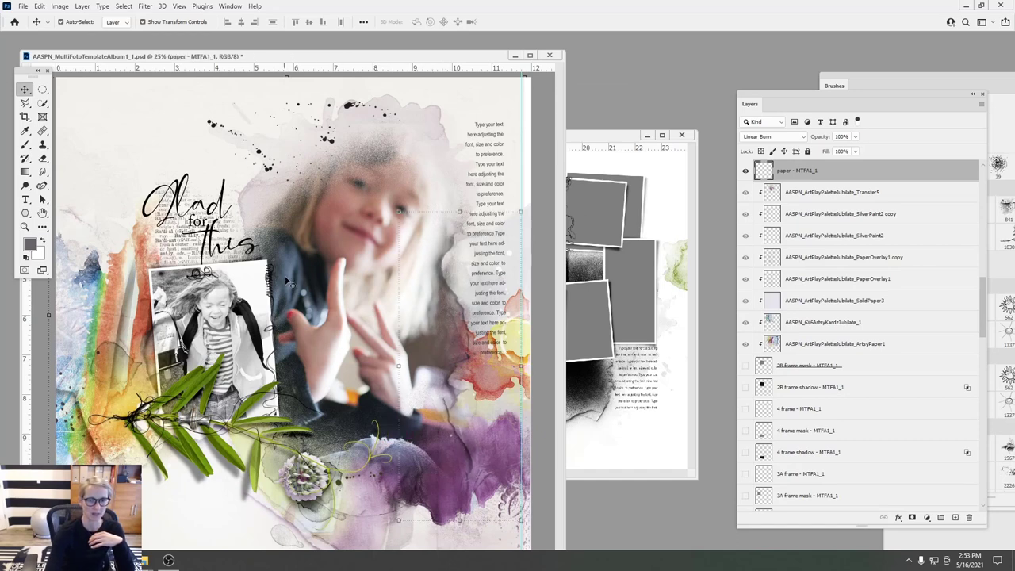
drag(447, 292, 427, 364)
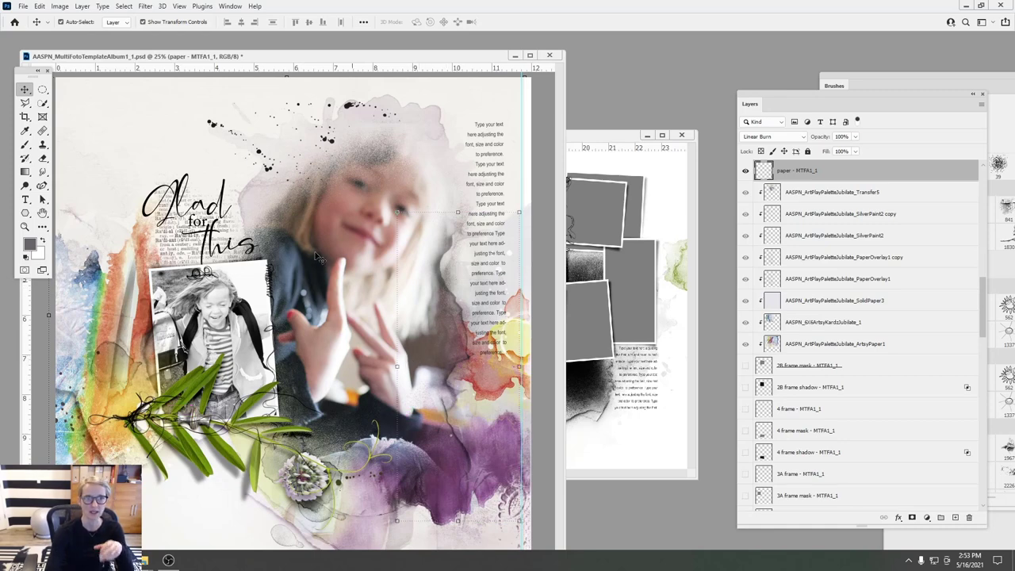
- Fill the paper layer with colour 554940 via Edit > Fill, preserving transparency
click(40, 7)
click(64, 172)
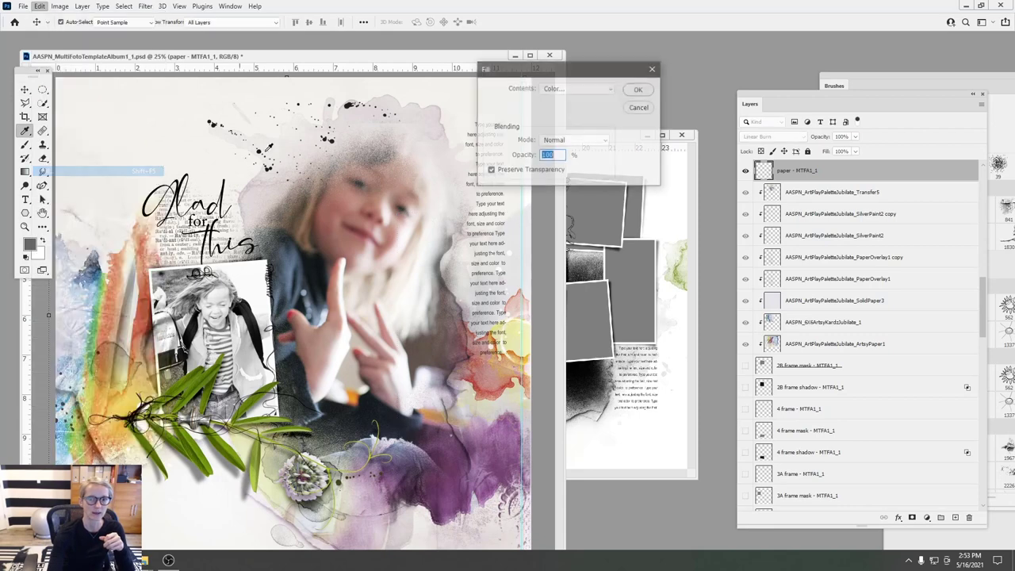
click(553, 89)
click(555, 91)
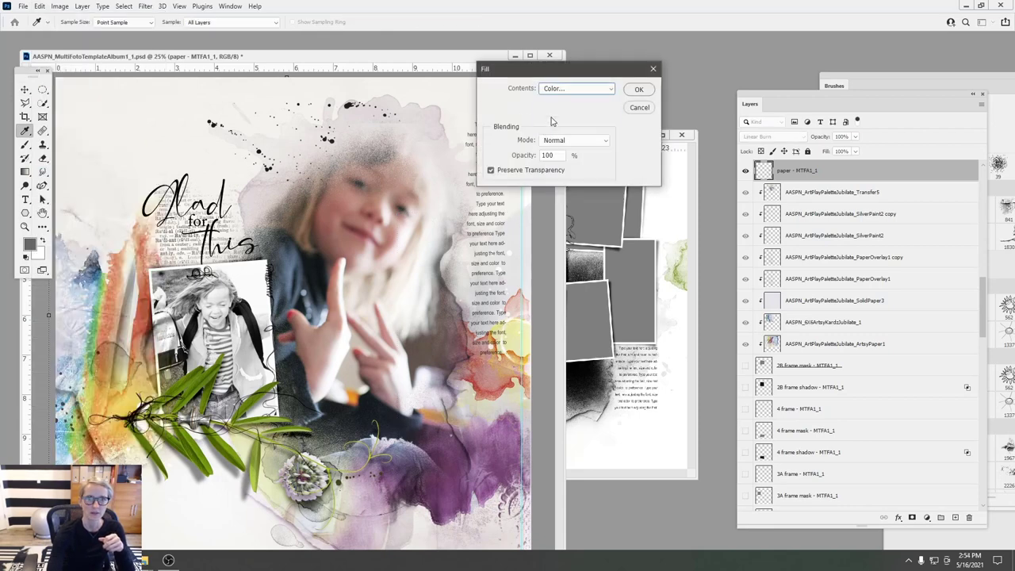
click(428, 346)
drag(426, 347, 428, 339)
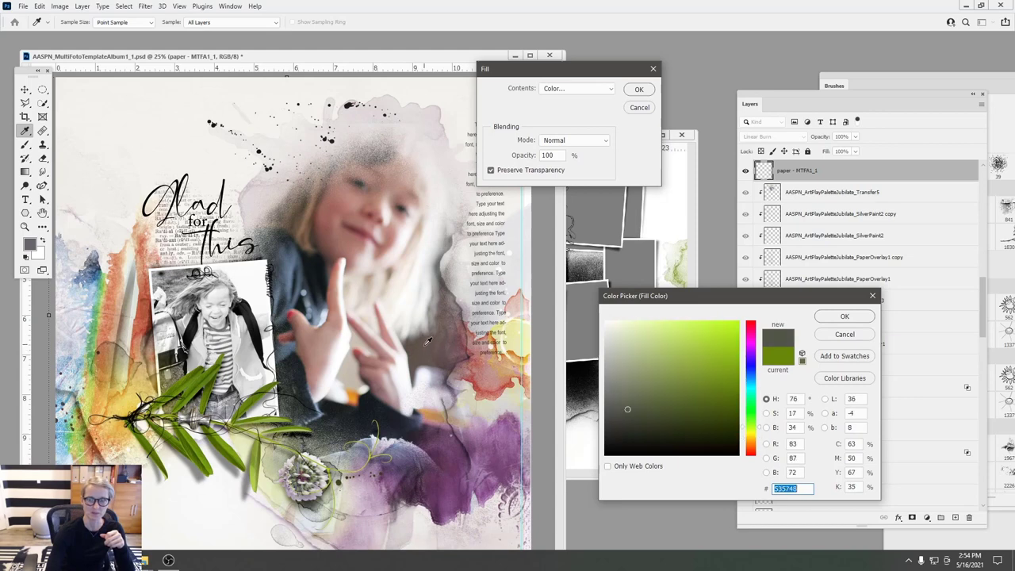
click(428, 349)
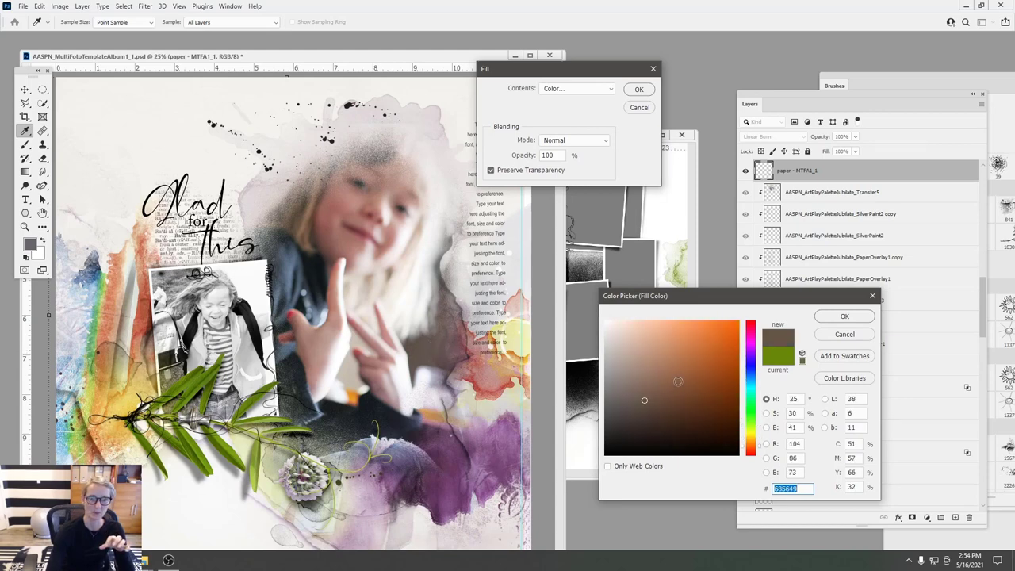
click(638, 409)
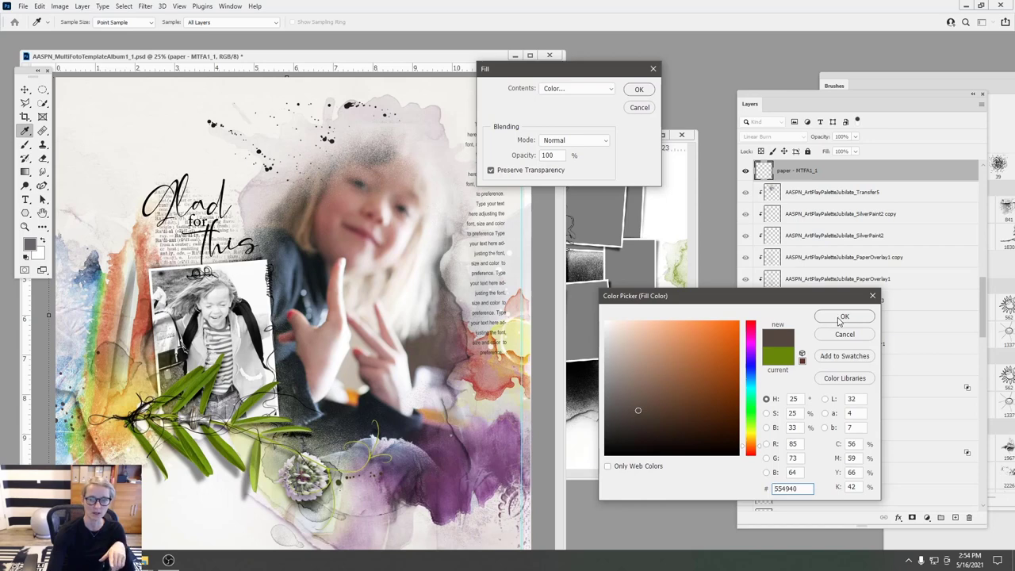
click(842, 317)
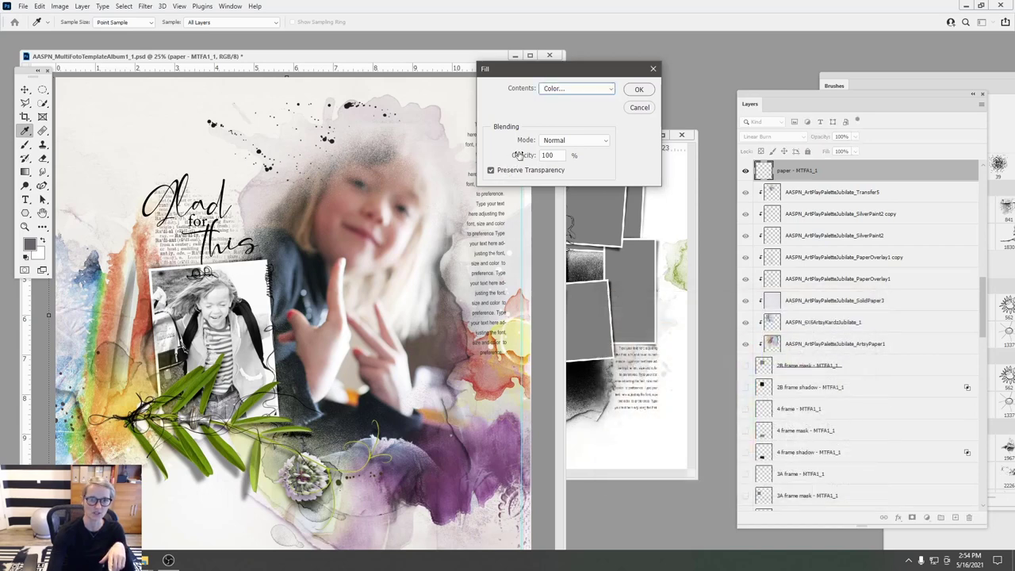
click(639, 89)
key(v)
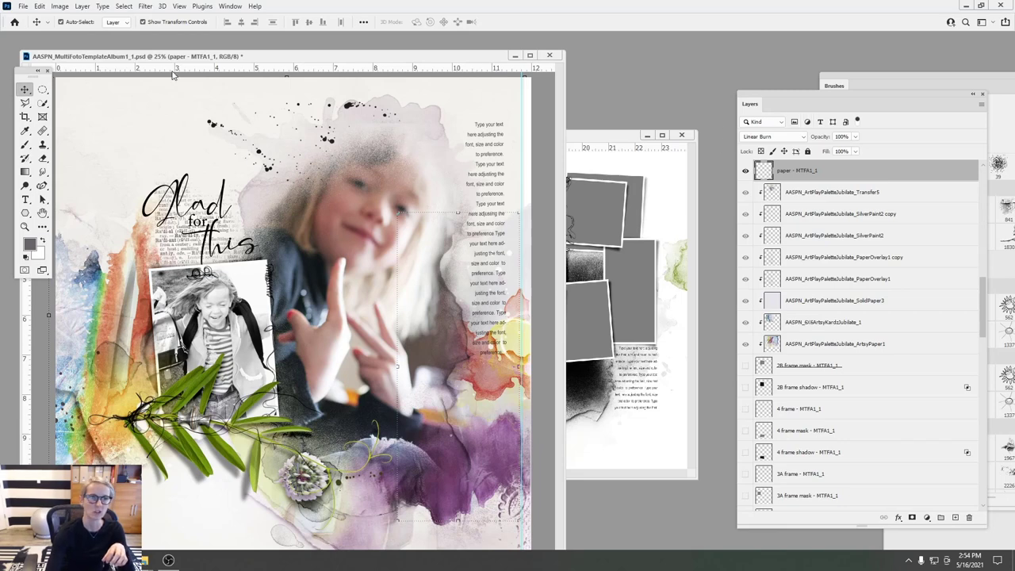
- Apply Levels to the paper, lowering the white point, raising the black point and brightening midtones
click(62, 6)
mouse_move(79, 34)
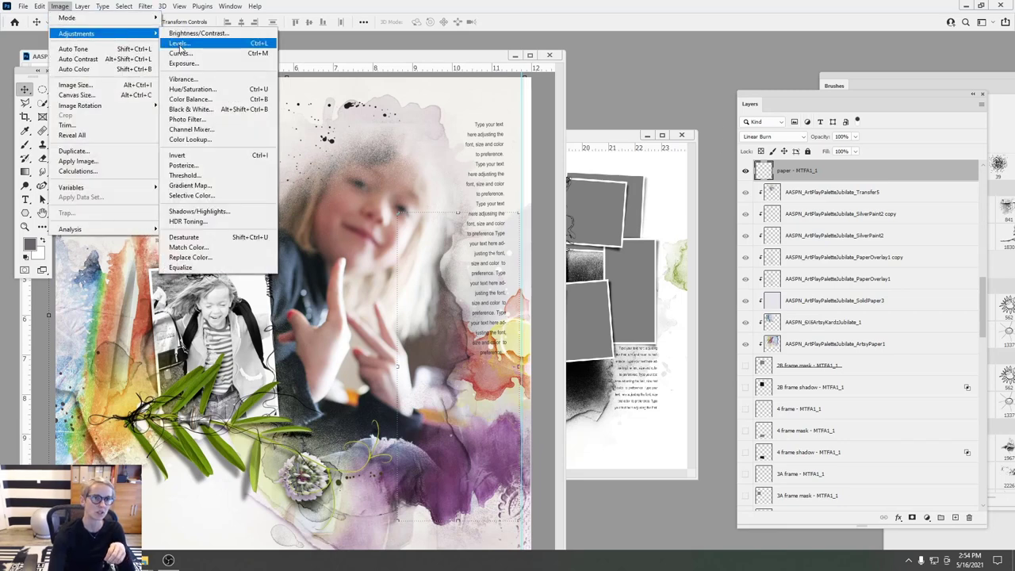
click(184, 48)
mouse_move(847, 217)
mouse_down()
mouse_move(761, 220)
mouse_move(831, 229)
mouse_up()
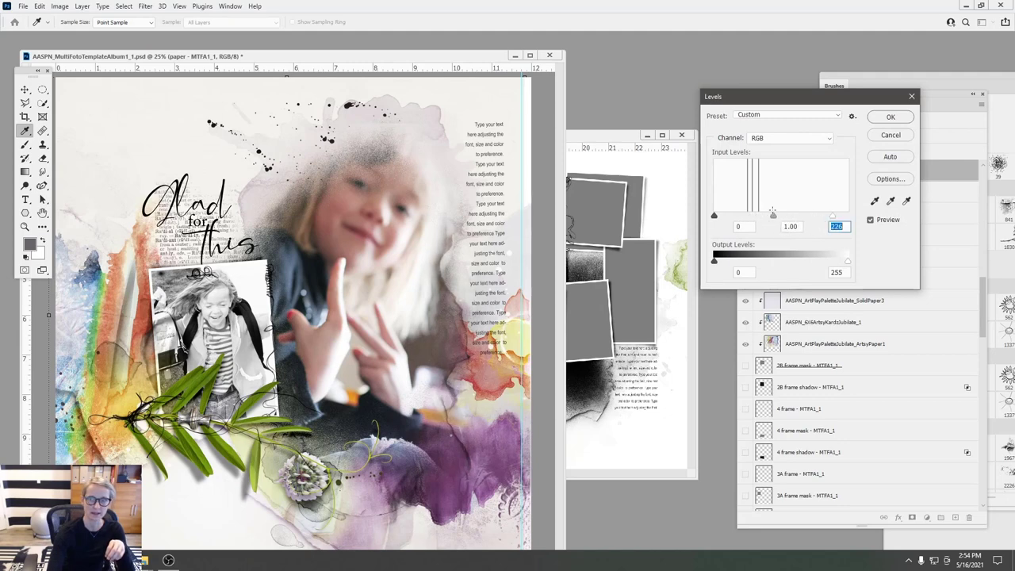
mouse_move(717, 219)
mouse_down()
mouse_move(788, 221)
mouse_move(713, 226)
mouse_move(723, 218)
mouse_up()
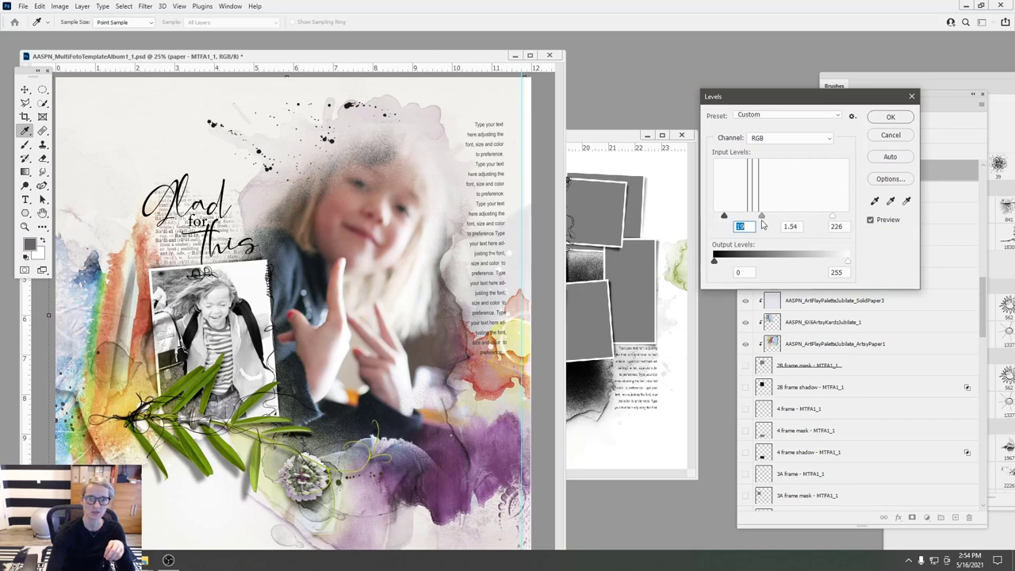
drag(778, 216, 764, 216)
click(894, 119)
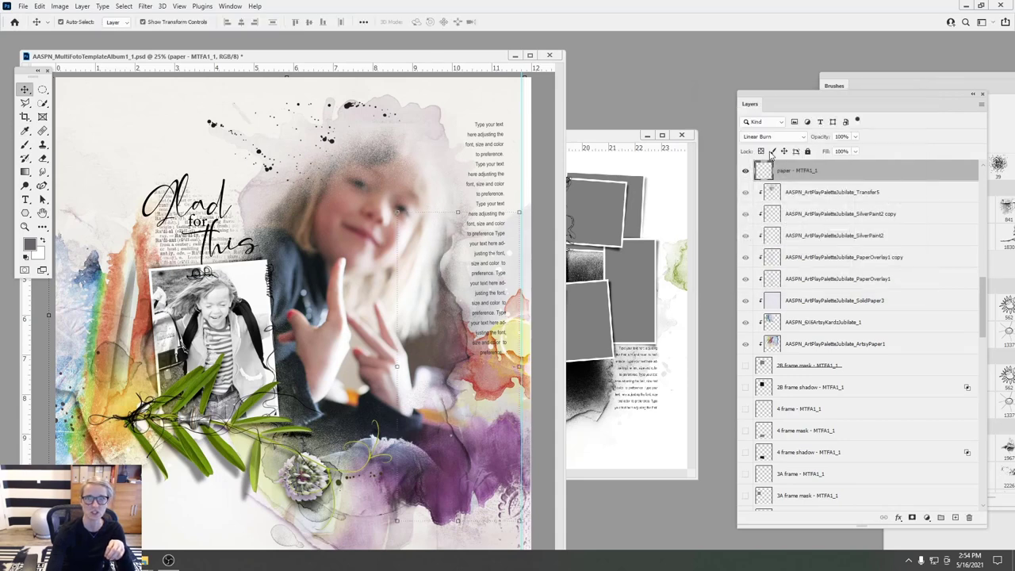
- Shift the paper's hue, raise saturation to +68, and move the tape beside the title
click(59, 6)
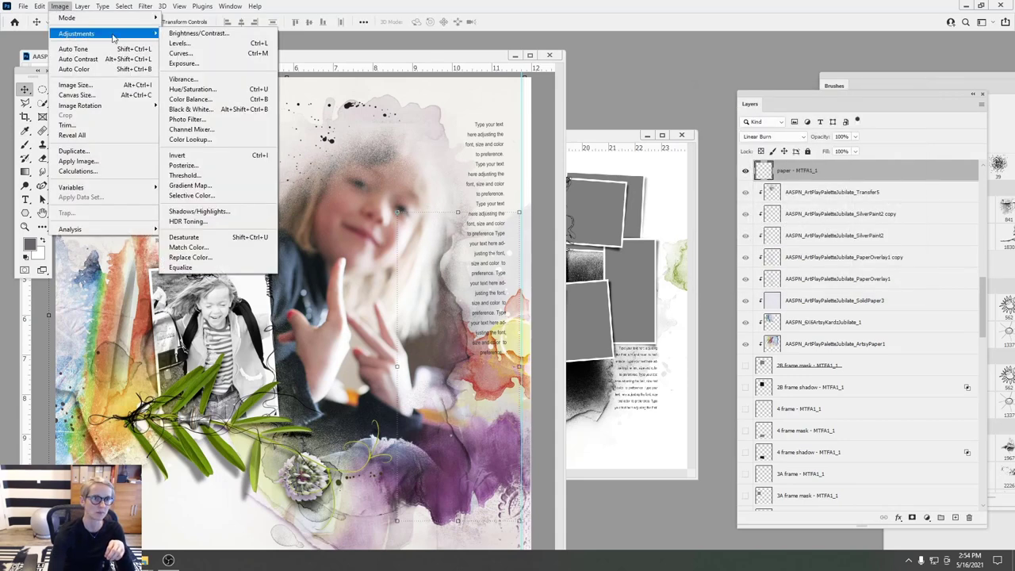
click(195, 89)
drag(840, 170, 792, 180)
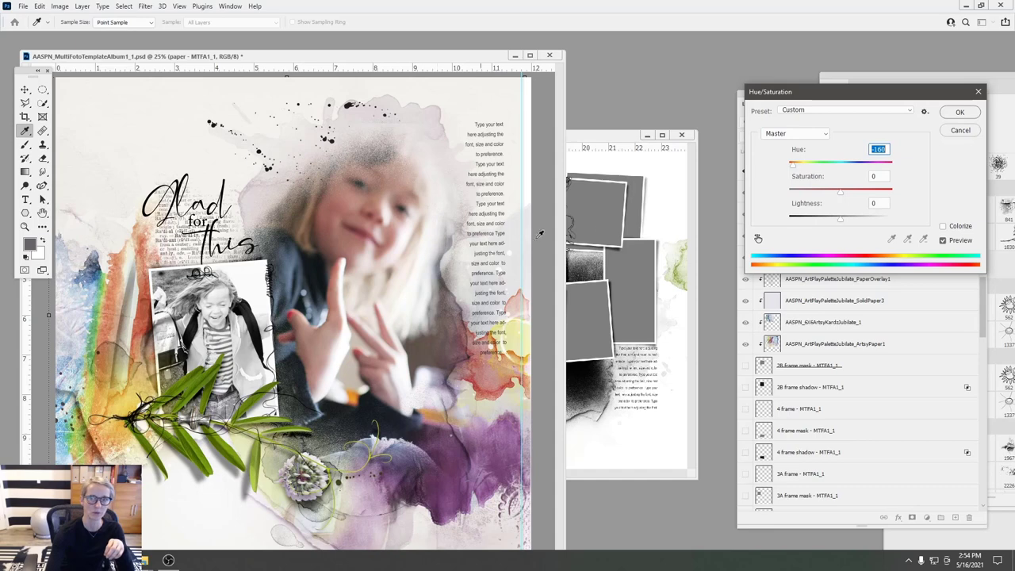
drag(843, 199, 876, 203)
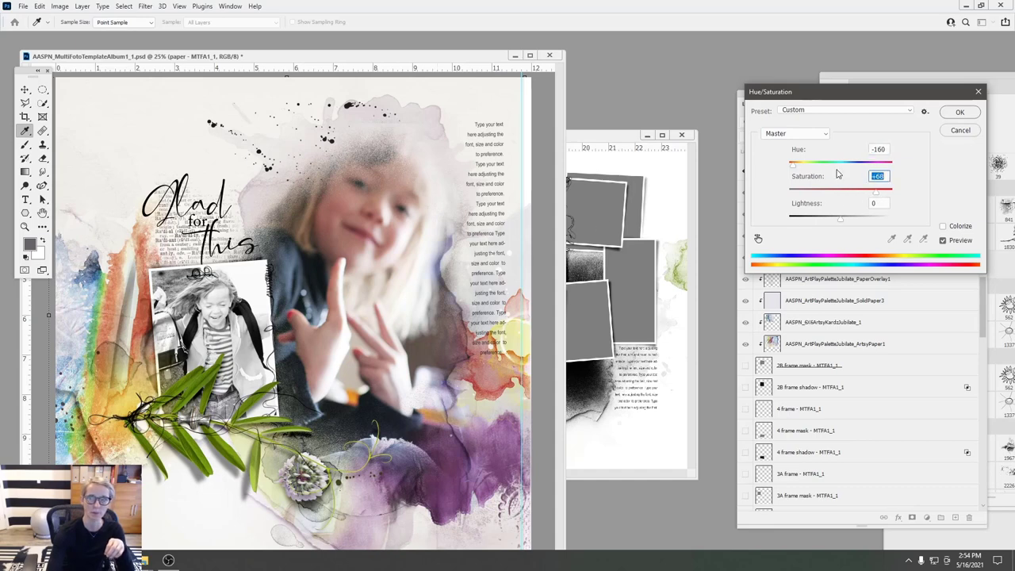
drag(793, 166, 836, 176)
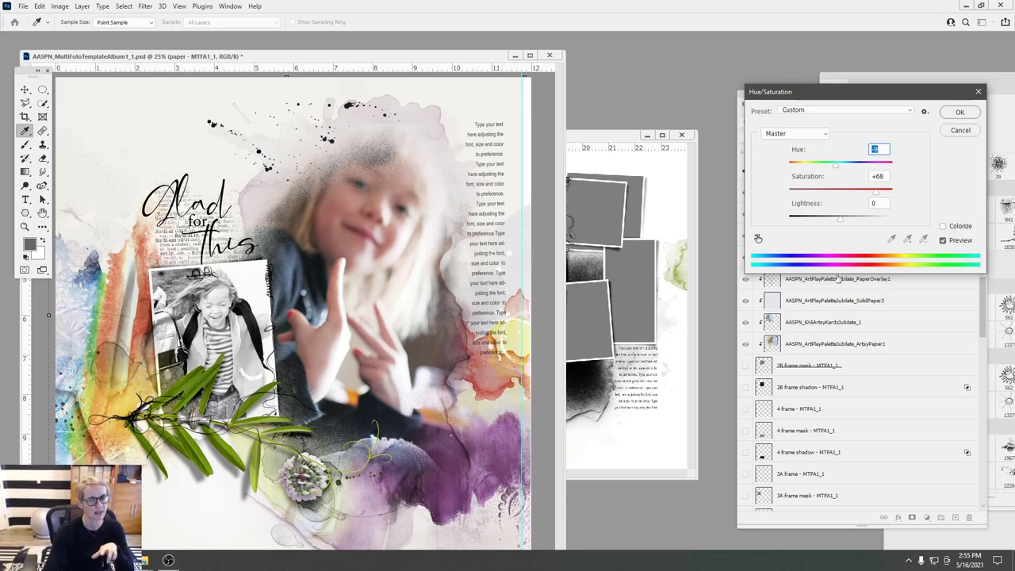
click(961, 112)
drag(160, 330, 112, 150)
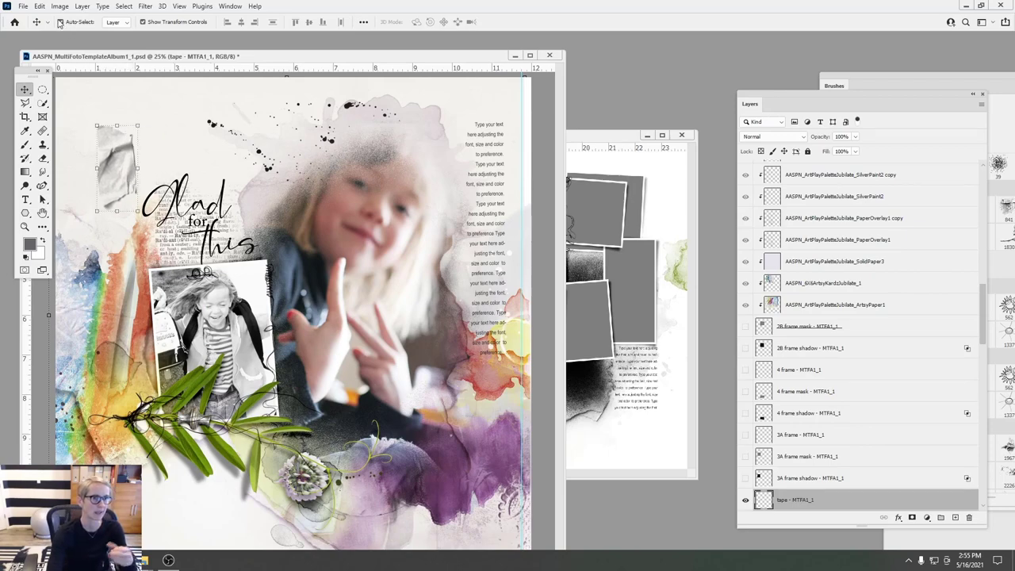
- Fill the tape layer with colour and place it over the photo's top-left corner
click(39, 7)
click(72, 170)
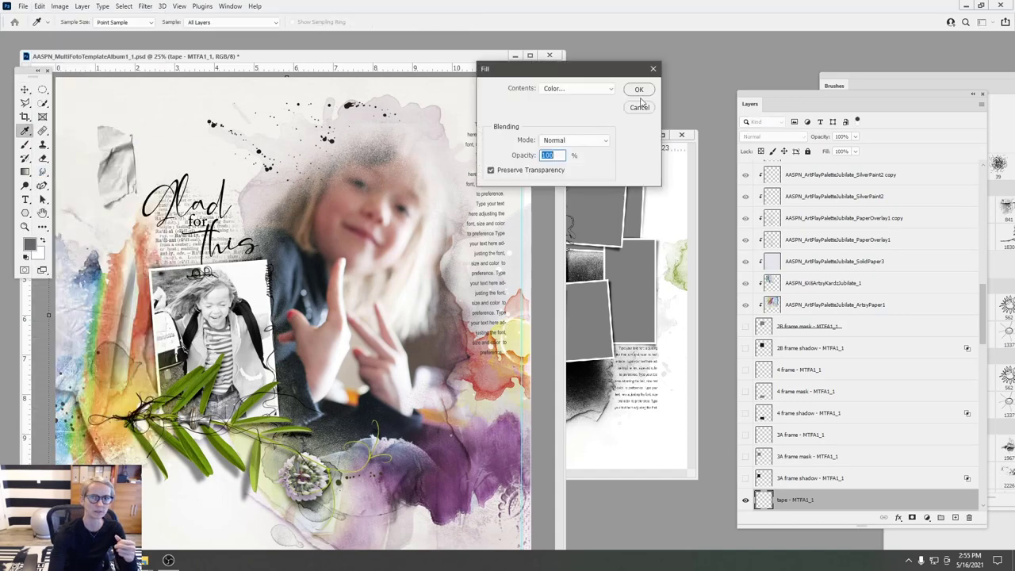
click(639, 89)
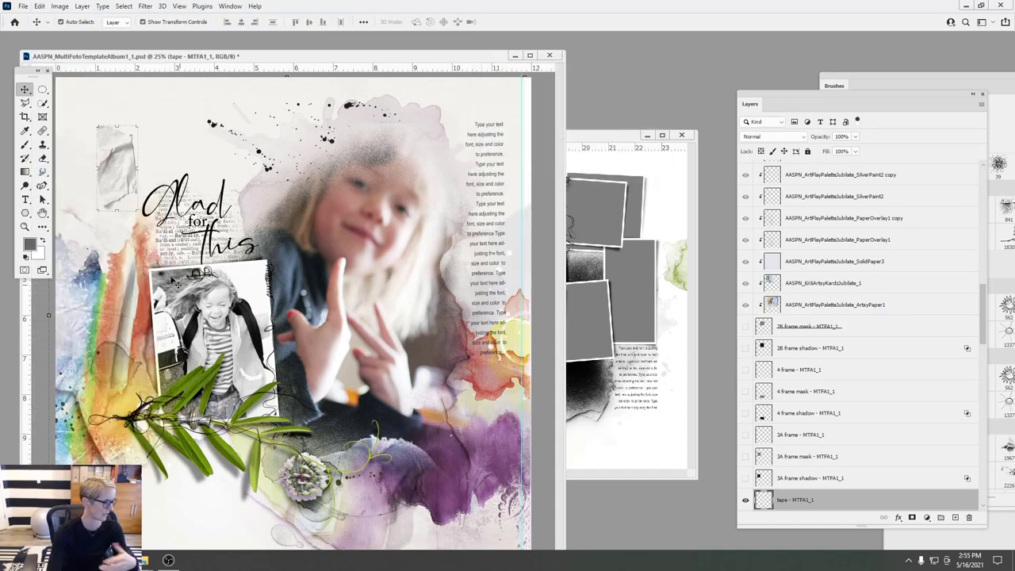
drag(114, 166, 162, 332)
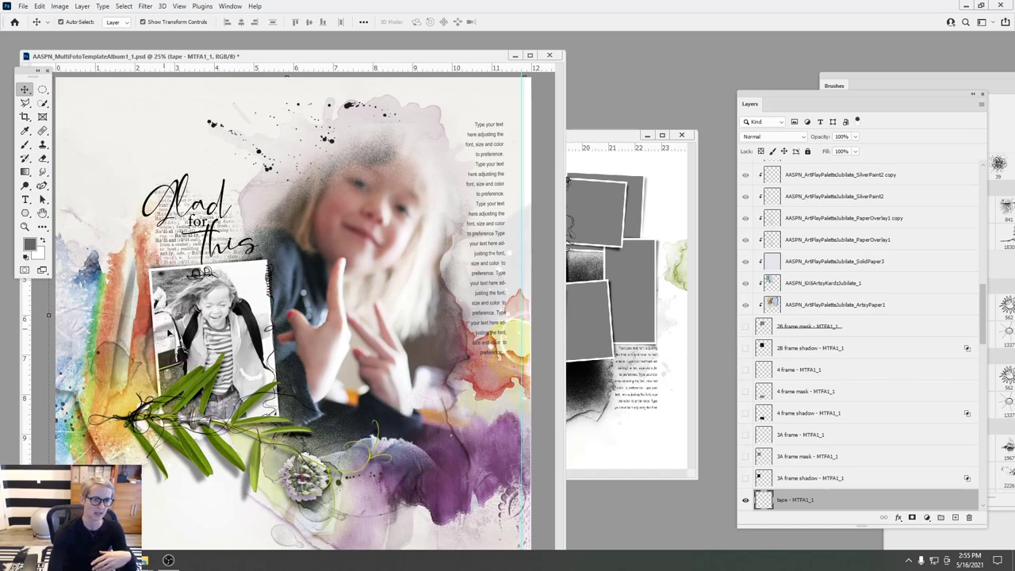
- Set the tape layer to Linear Burn, shift it up and left, and minimize the page
click(801, 139)
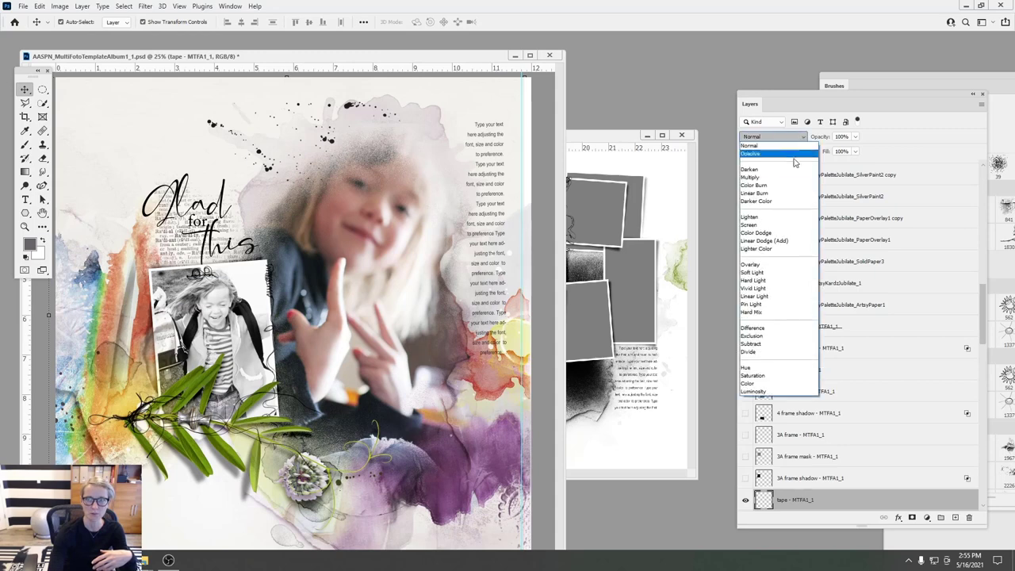
click(770, 194)
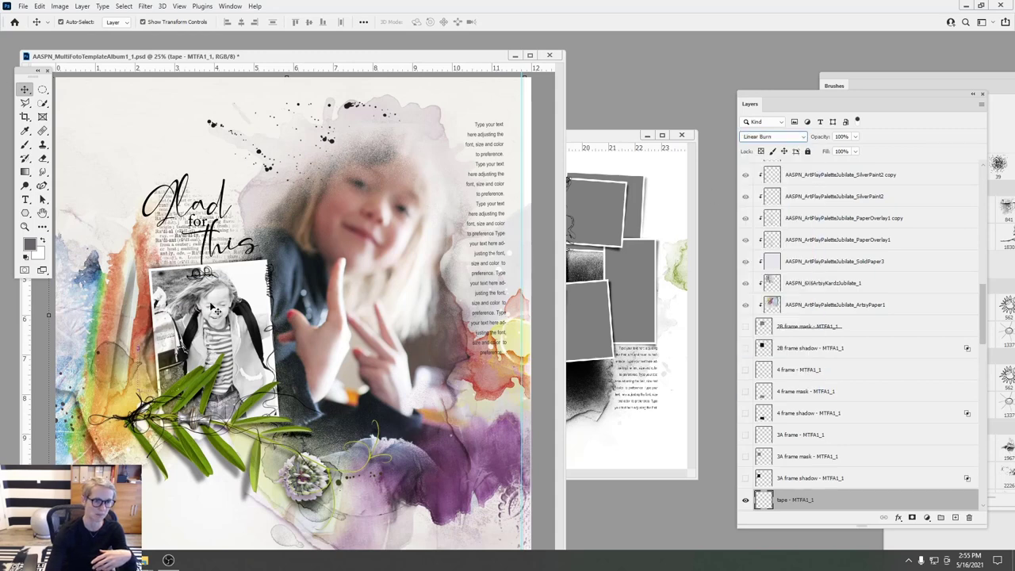
drag(172, 325, 169, 327)
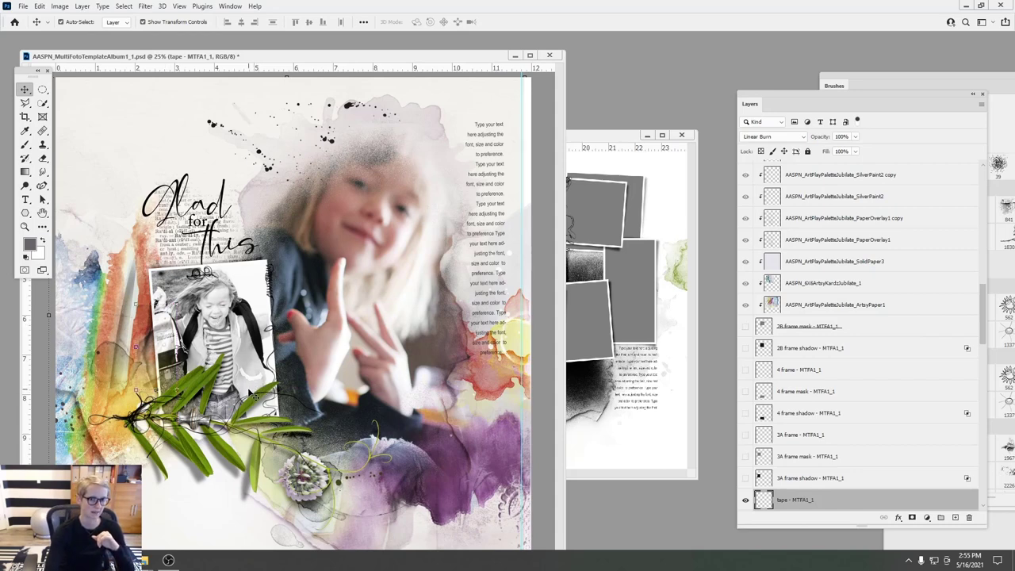
drag(165, 326, 88, 302)
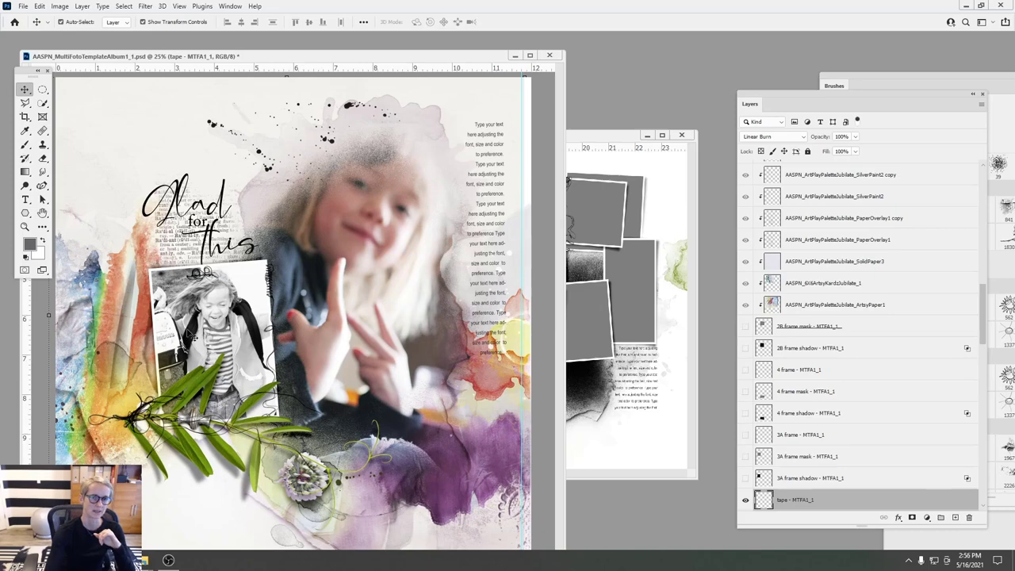
click(514, 55)
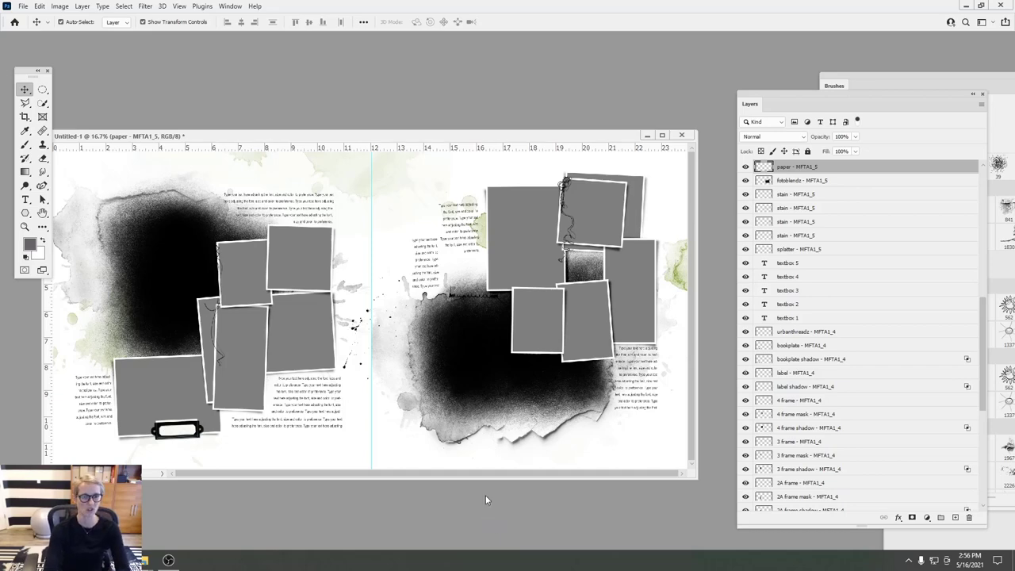
- Close the Untitled-1 spread without saving changes and switch to File Explorer
drag(639, 136, 536, 137)
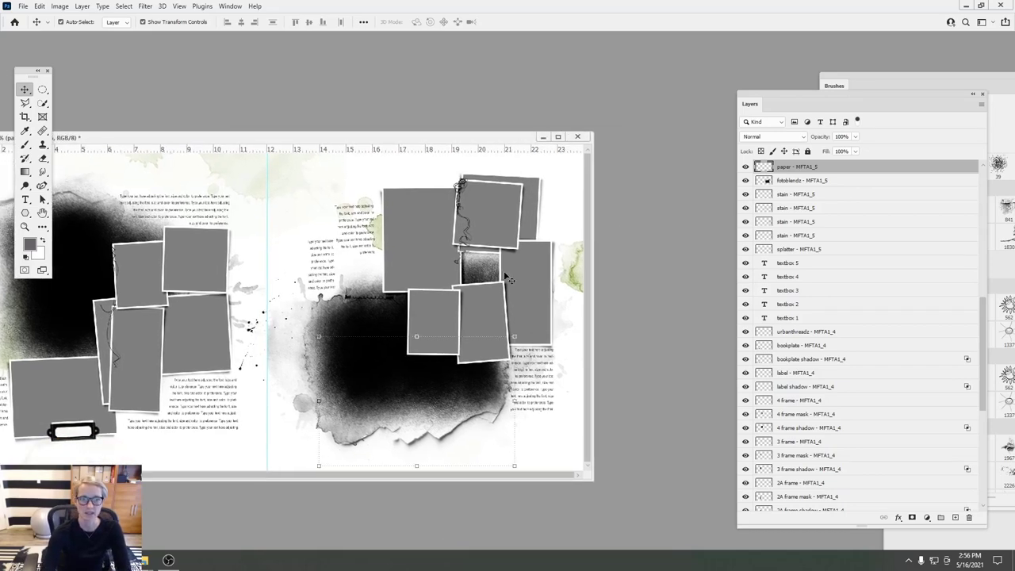
click(578, 137)
click(548, 209)
key(n)
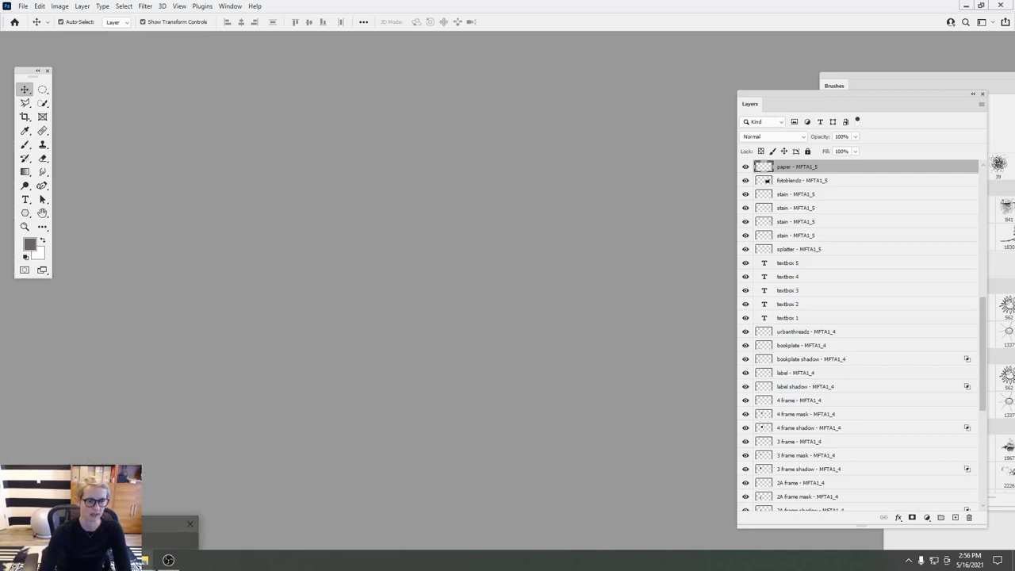
click(168, 560)
- Open the No 1F folder, drag AASPN_MultiFotoTemplateAlbum1_20 into Photoshop, then go up to Layouts
click(343, 35)
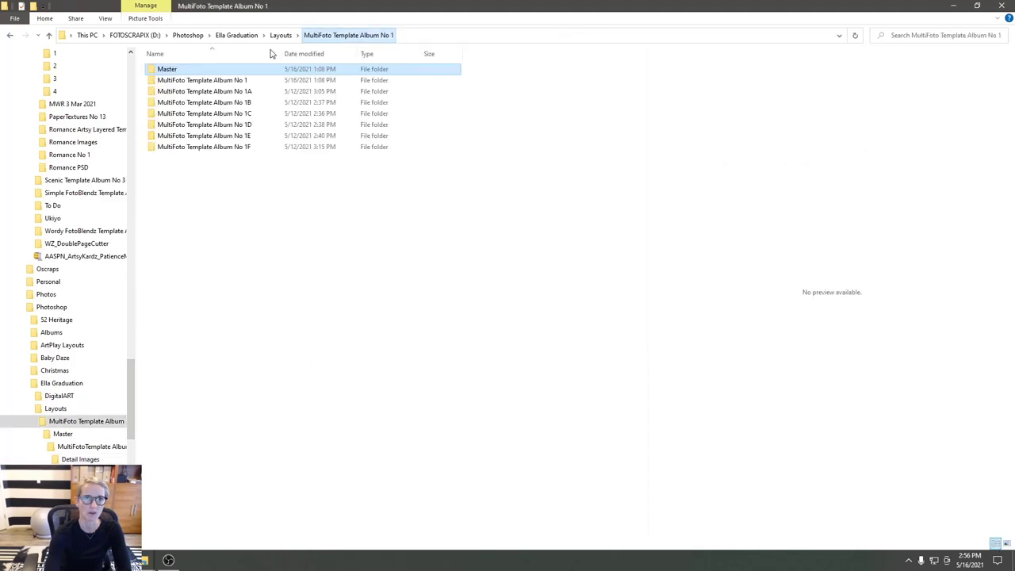
double_click(226, 150)
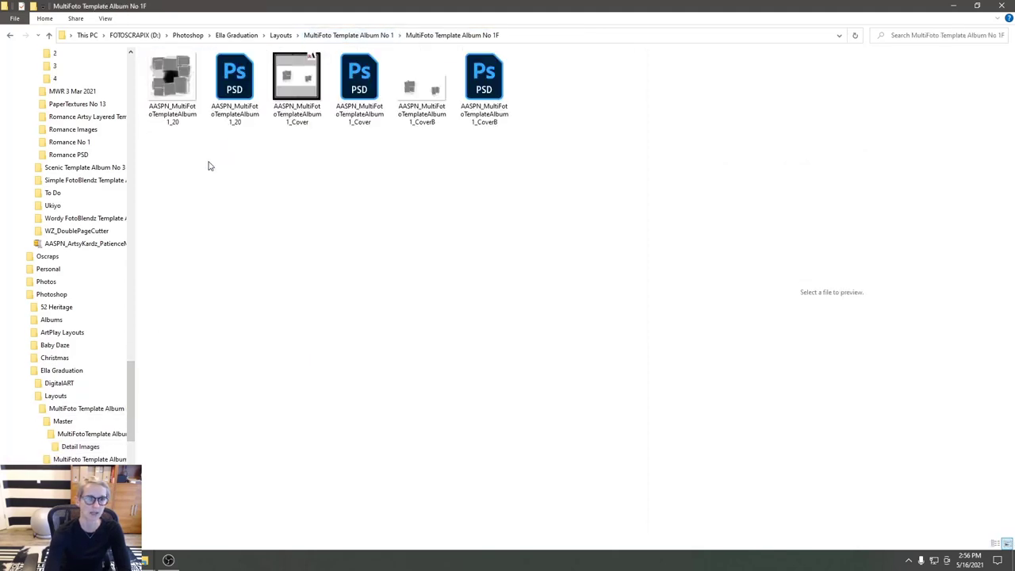
drag(232, 111, 198, 364)
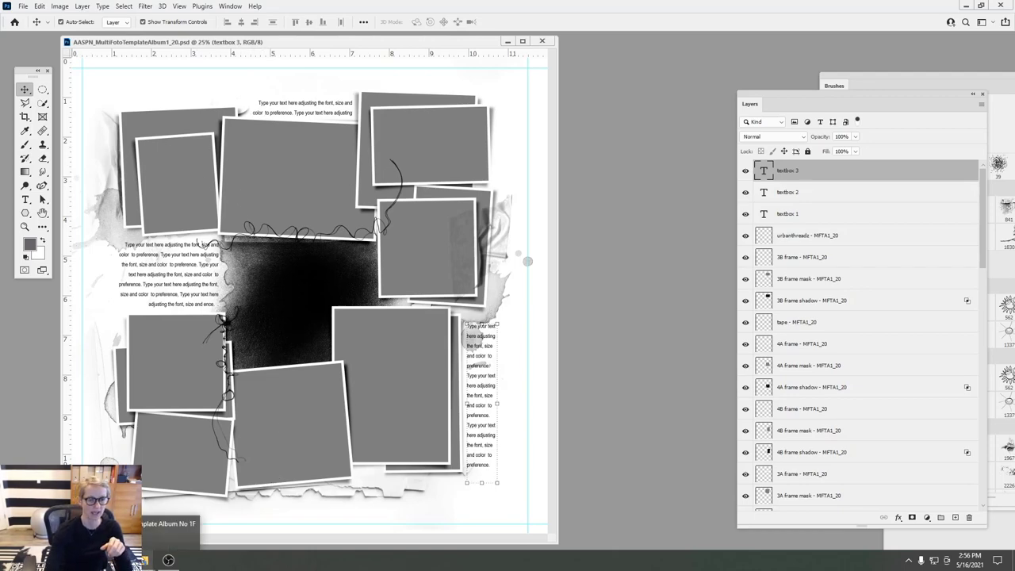
click(143, 559)
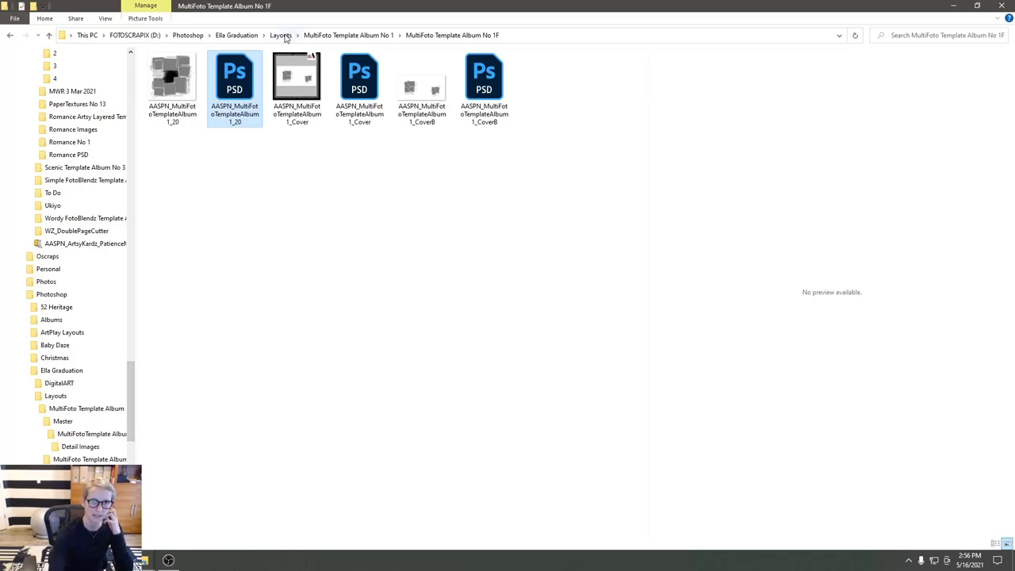
click(283, 35)
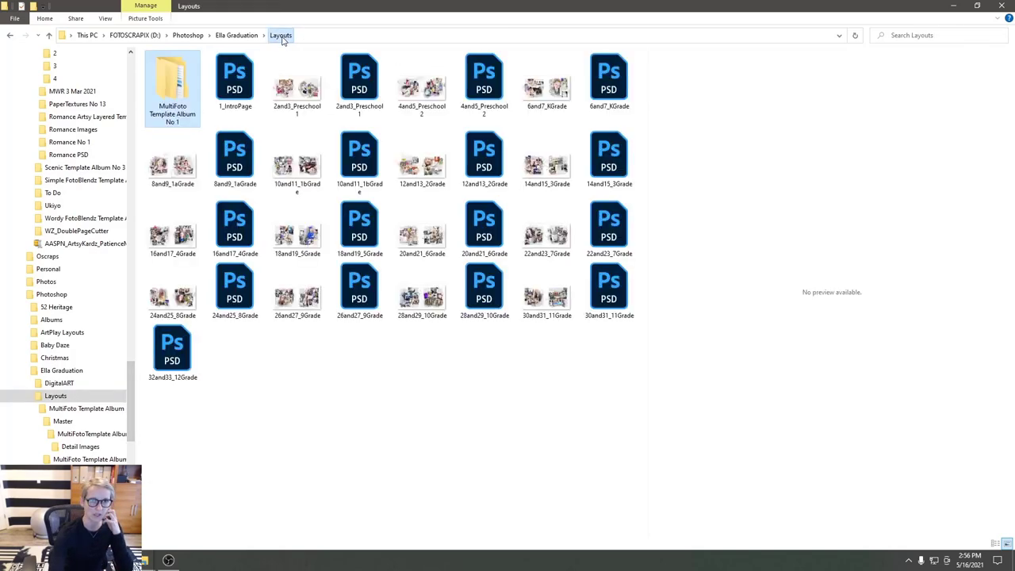
- Open Ella Graduation > Photos and preview ACS_0024, IMG_5298, IMG_6426ED, IMG_6672, IMG_6740, IMG_7399 and IMG_8827
click(234, 35)
double_click(168, 91)
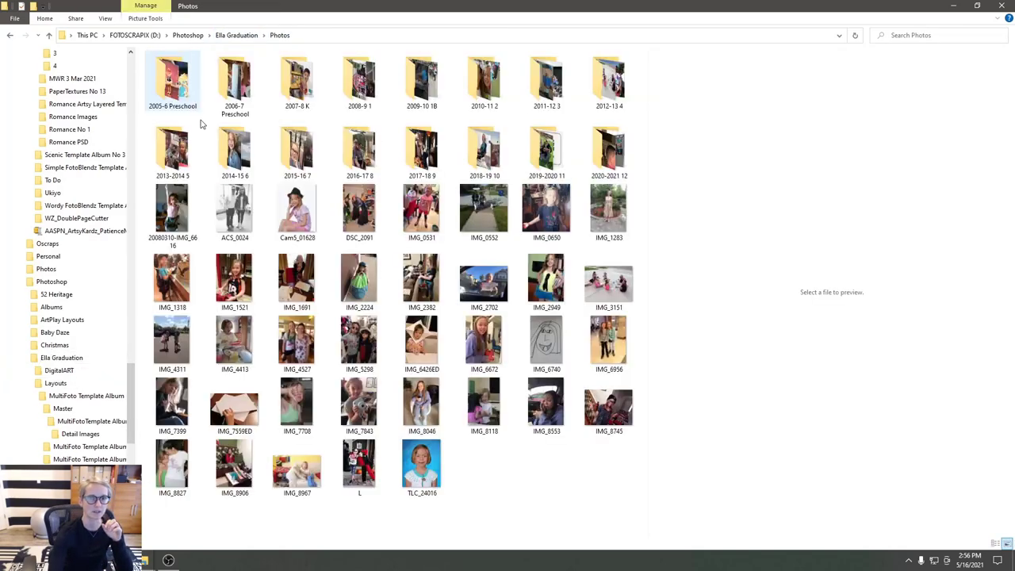
click(235, 221)
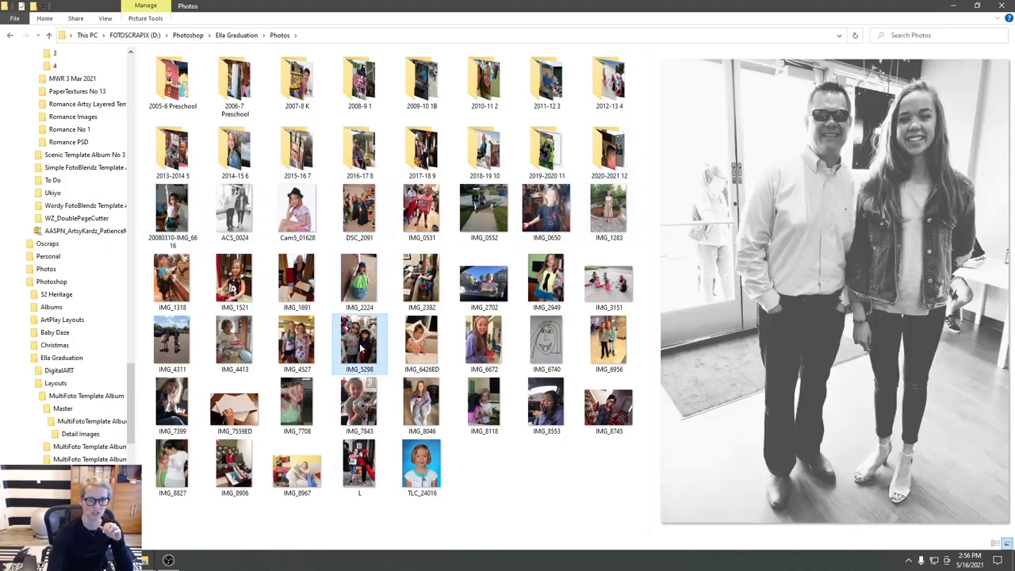
click(361, 347)
click(418, 354)
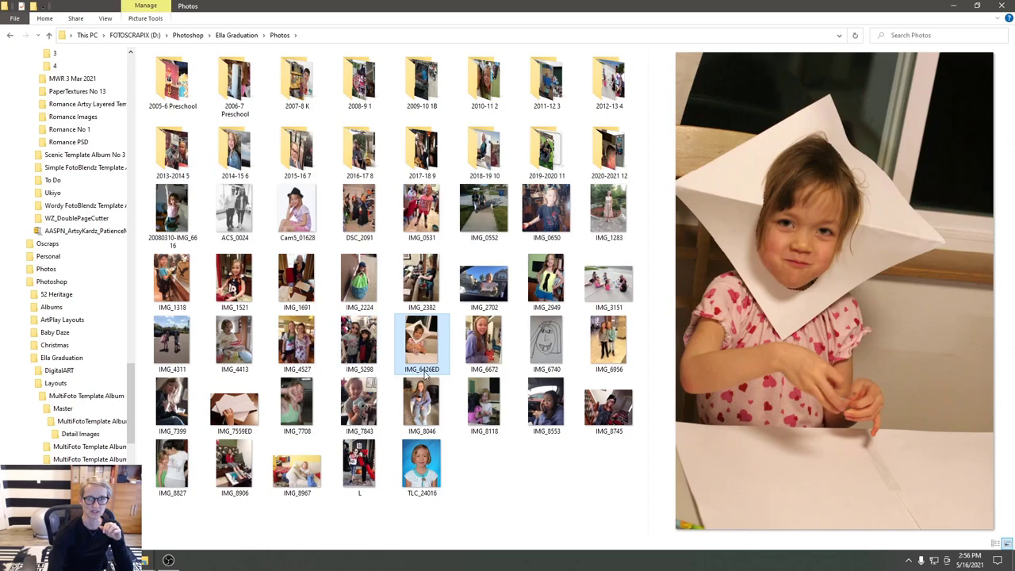
click(484, 345)
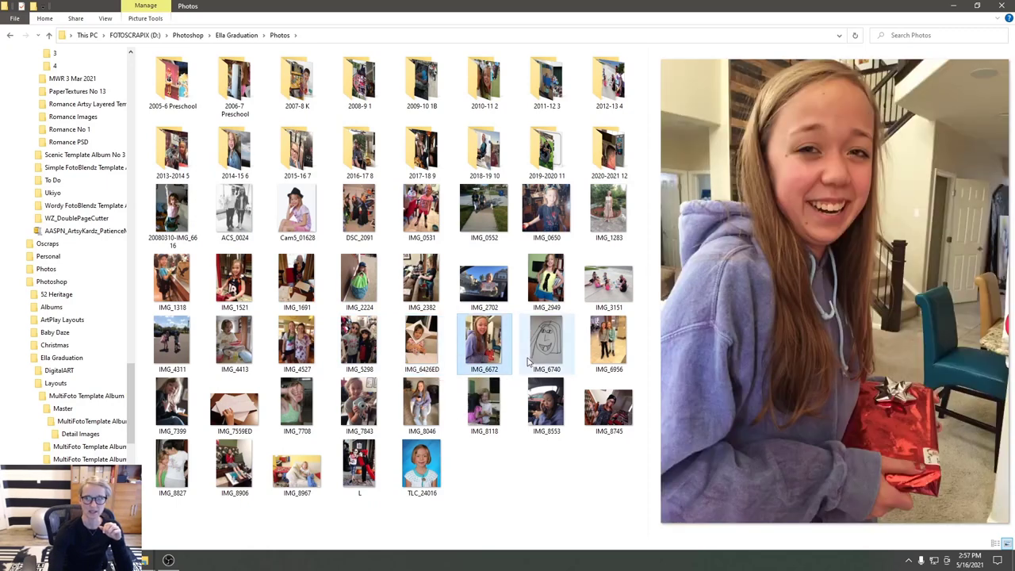
click(542, 346)
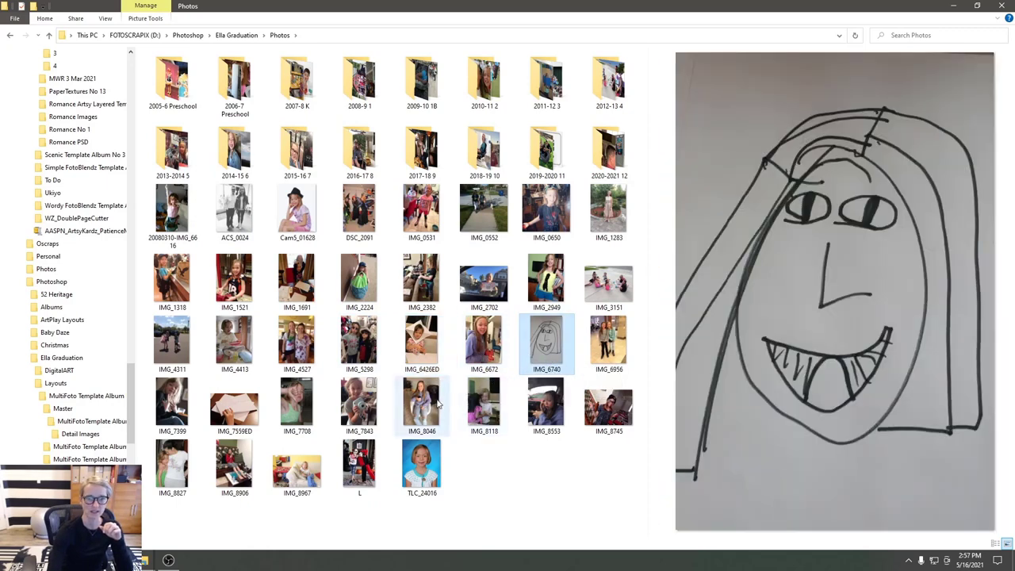
click(178, 409)
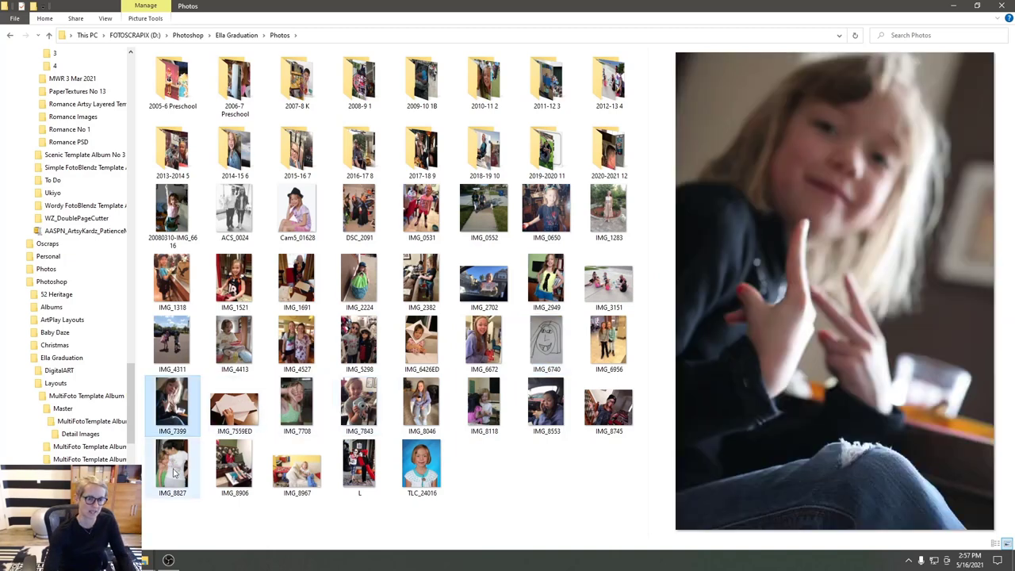
click(172, 475)
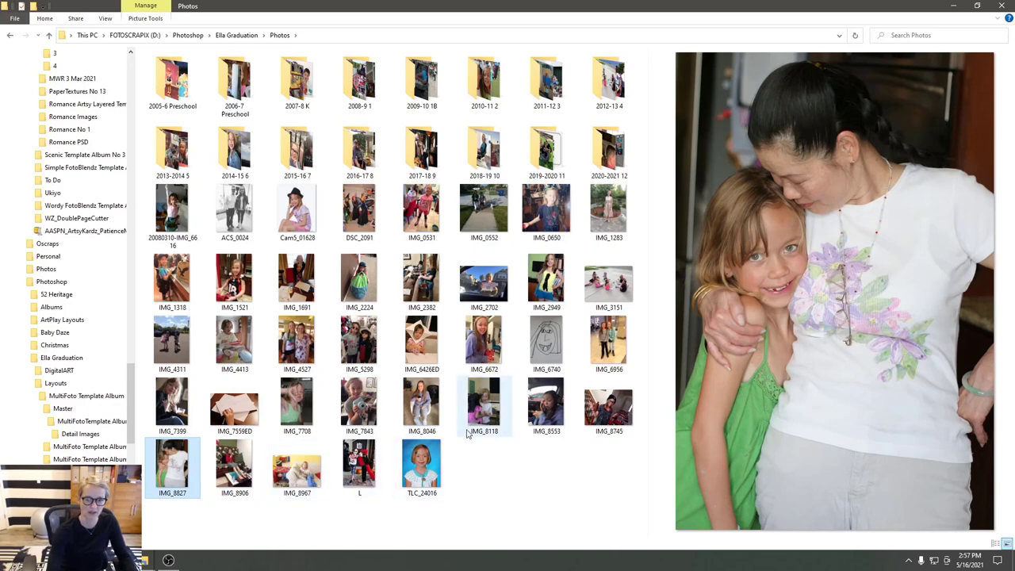
- Preview IMG_8745, IMG_8553, IMG_6956, IMG_1283, ACS_0024 and 20080310-IMG_6616
click(607, 407)
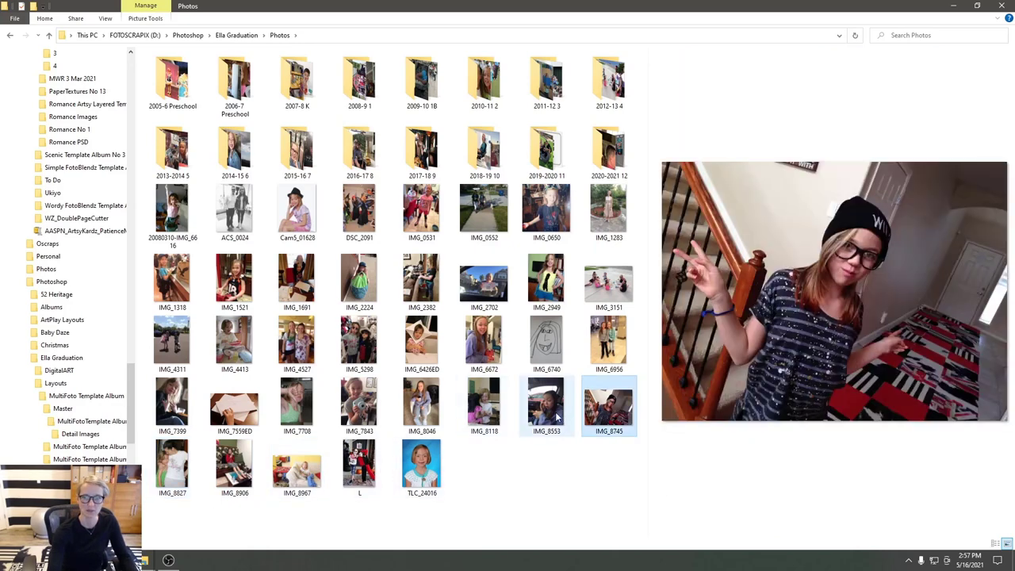
click(565, 417)
click(596, 364)
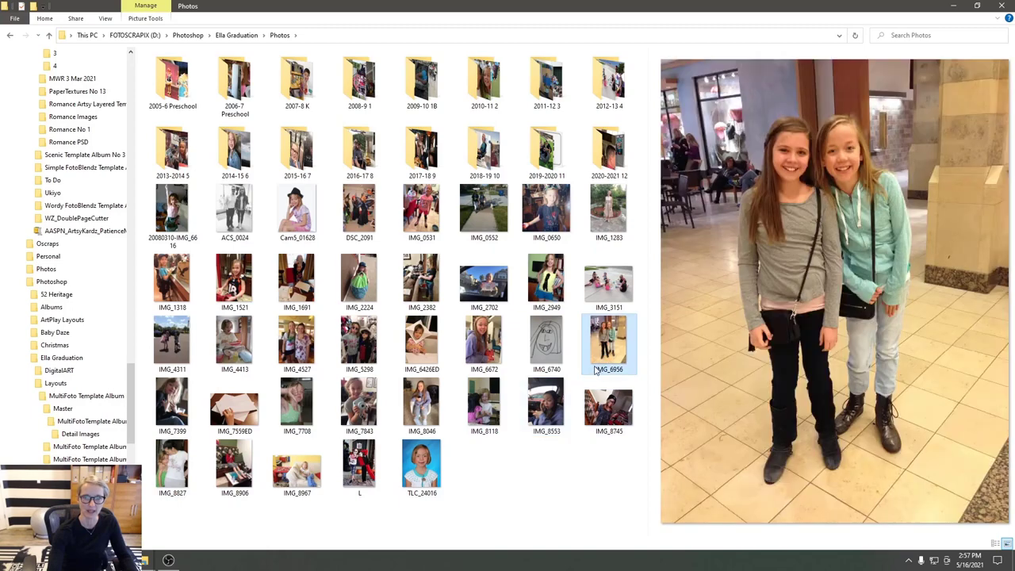
click(609, 216)
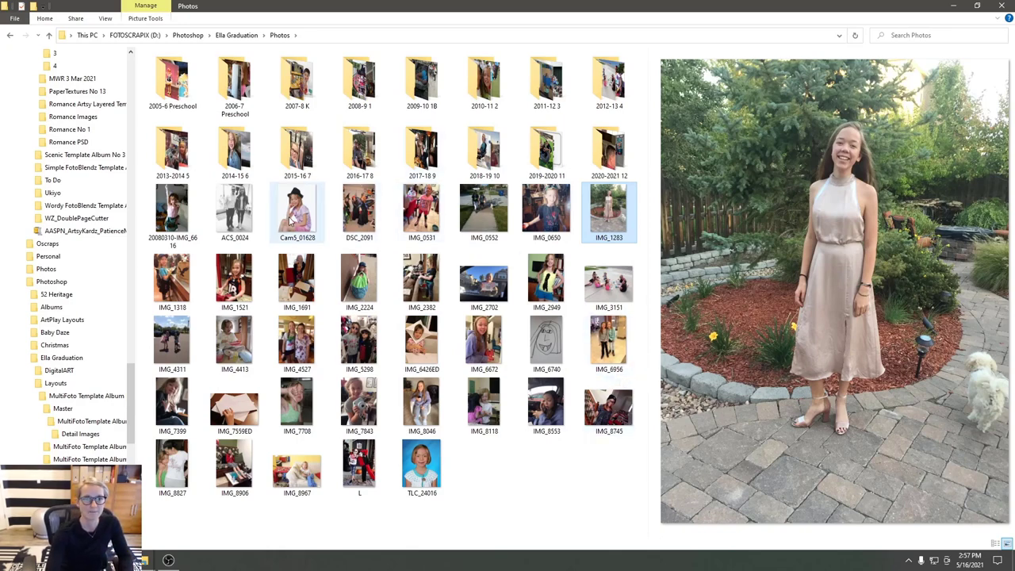
click(233, 227)
click(178, 223)
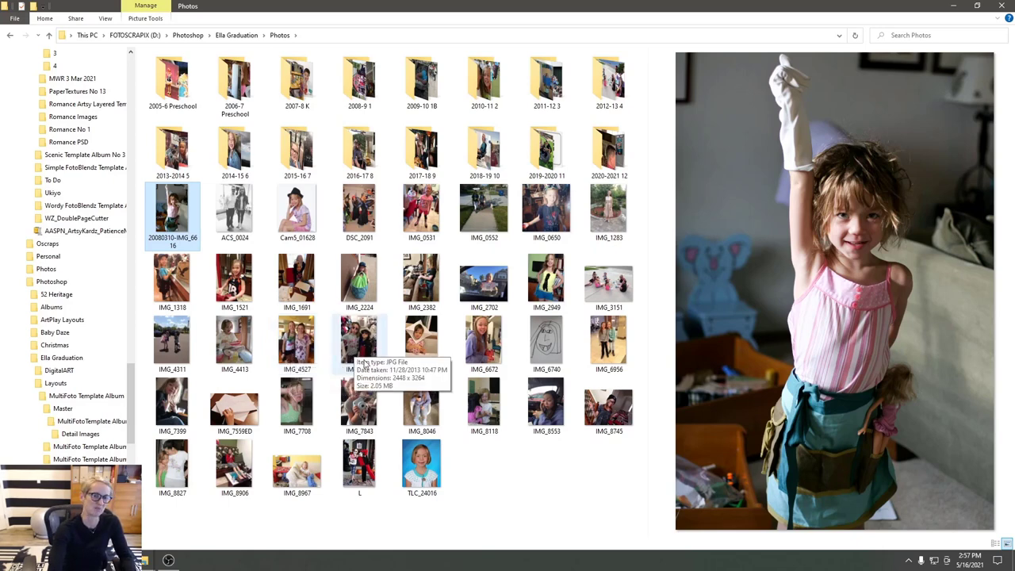
- Compare IMG_7843, IMG_2382, IMG_2949 and IMG_8046, then select IMG_7843 of the girl with a camera
click(356, 406)
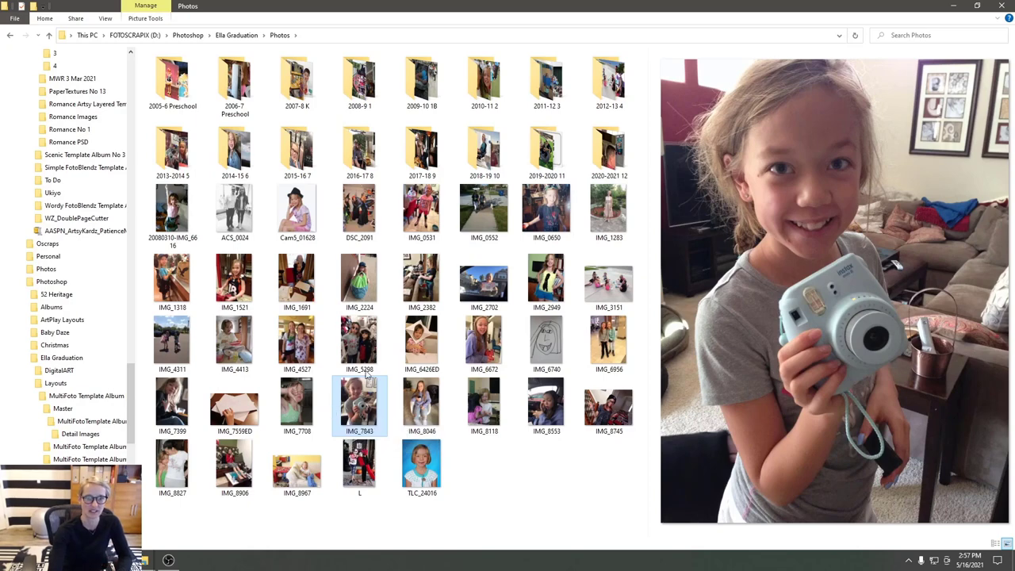
key(Up)
key(Up)
key(Right)
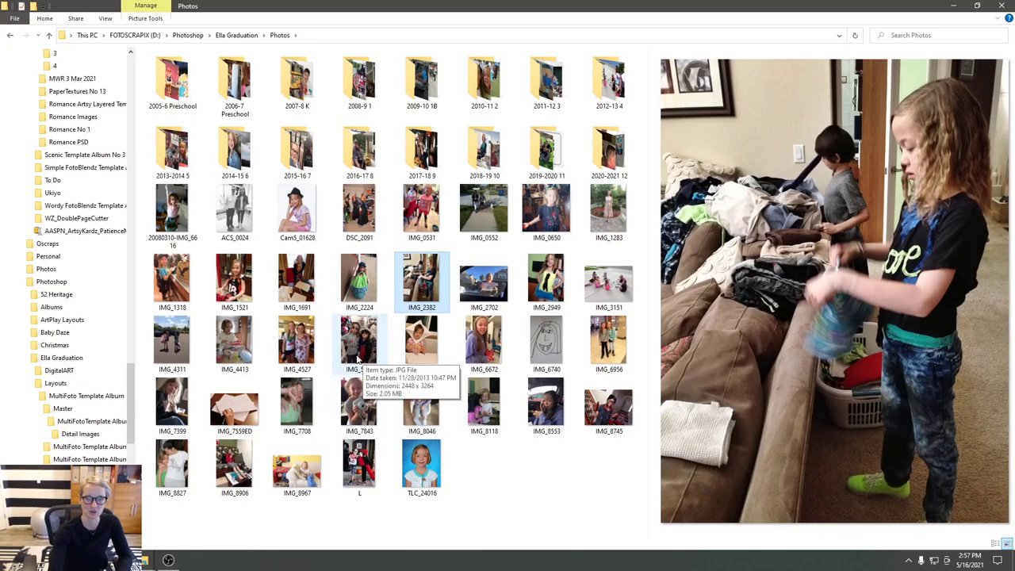
click(555, 299)
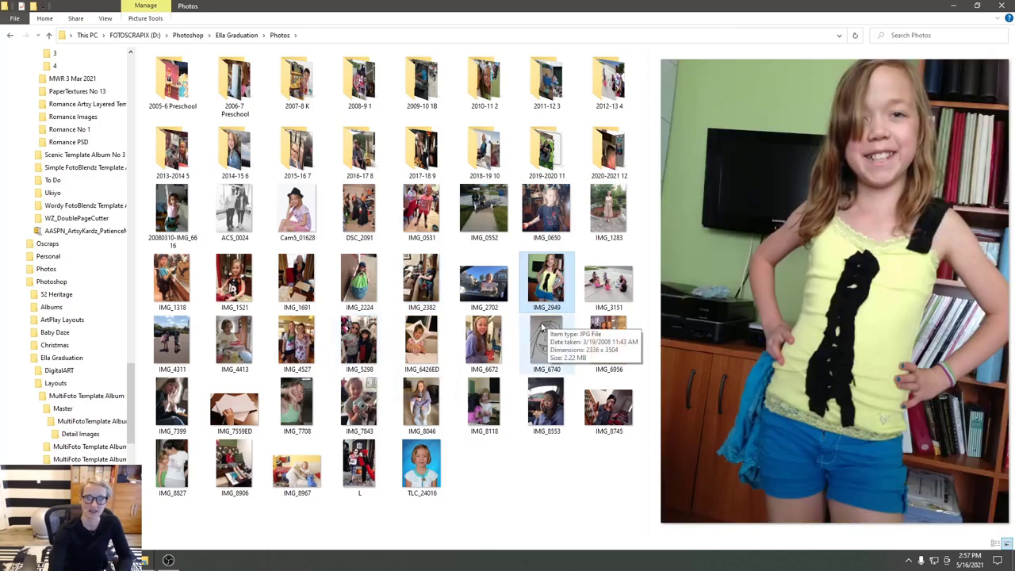
click(421, 404)
click(359, 405)
- Open IMG_7843.jpg and drag it onto the template page as a new layer
mouse_move(144, 562)
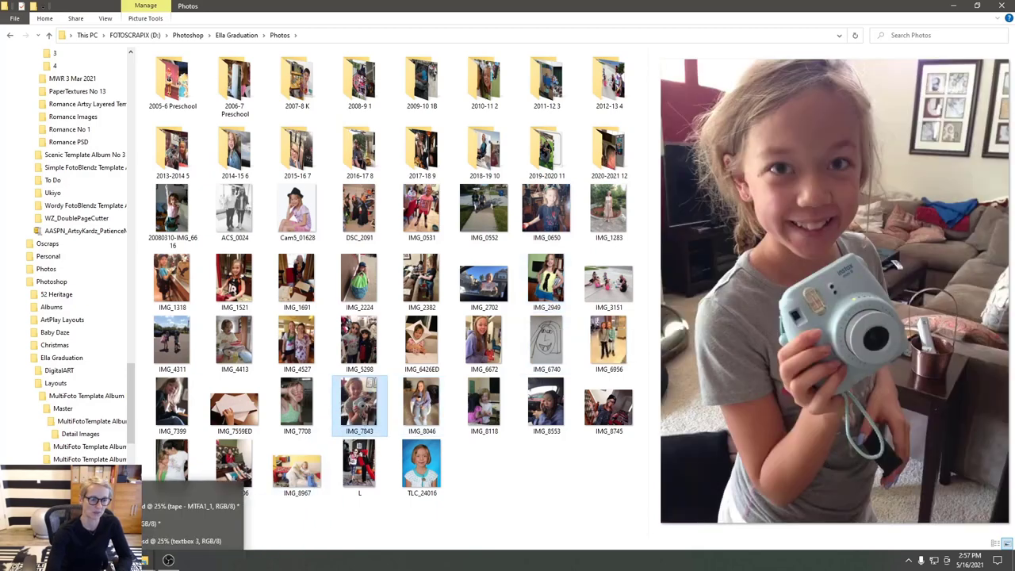
drag(144, 561, 586, 340)
click(473, 313)
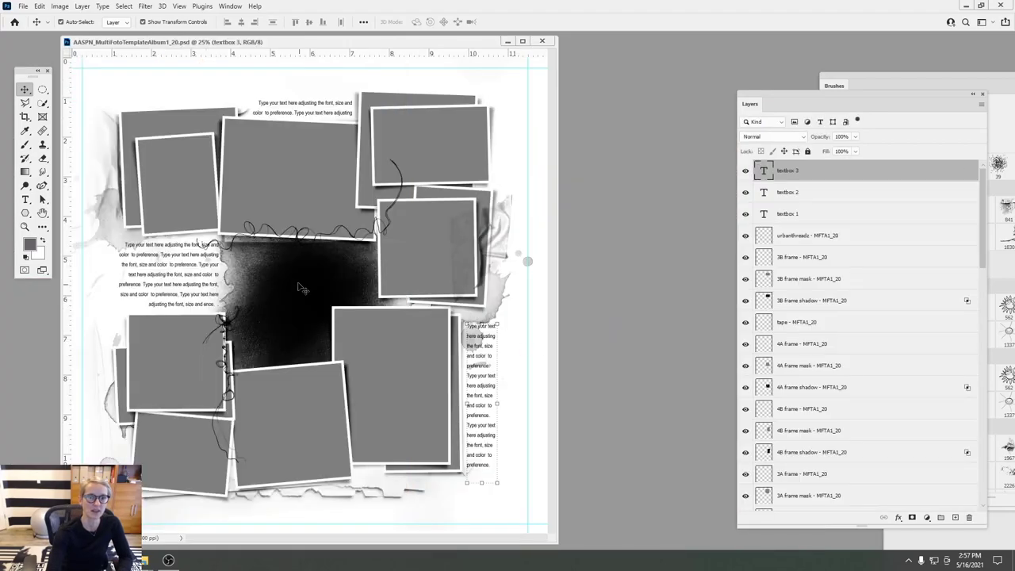
drag(287, 44, 446, 58)
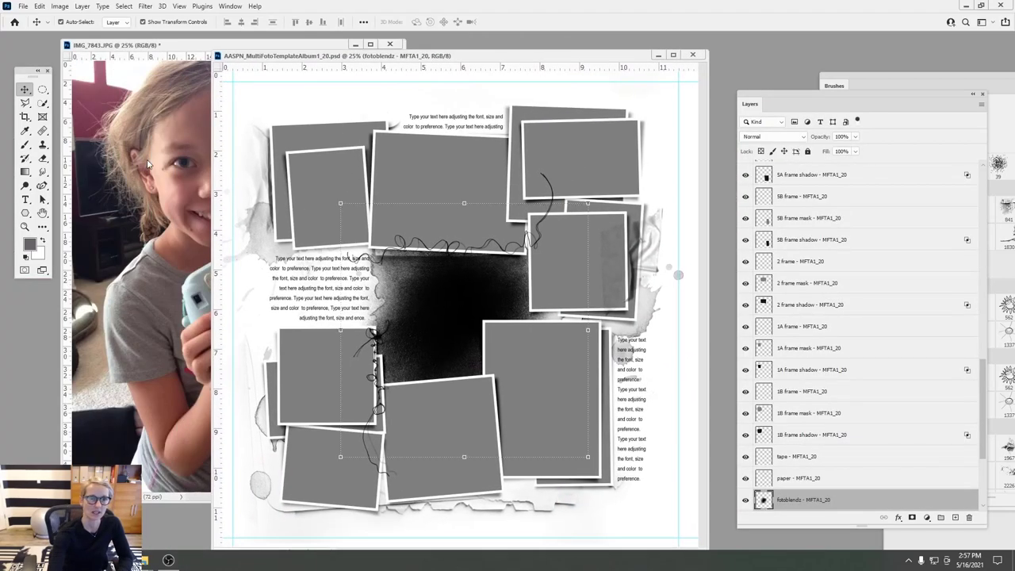
click(258, 302)
drag(258, 303, 446, 306)
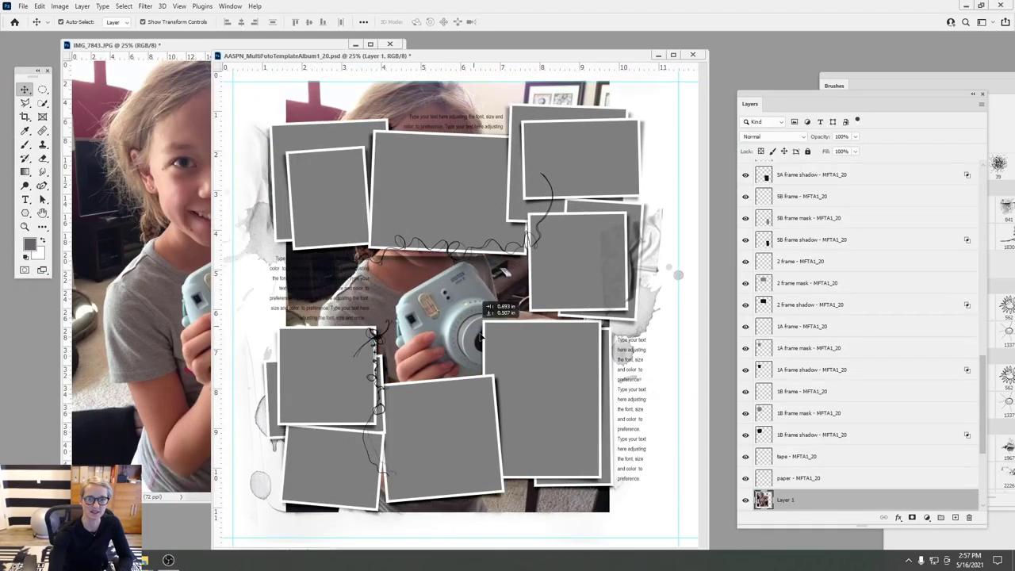
- Clip the photo into the centre frame, scale it to 58.75%, and position it
click(83, 7)
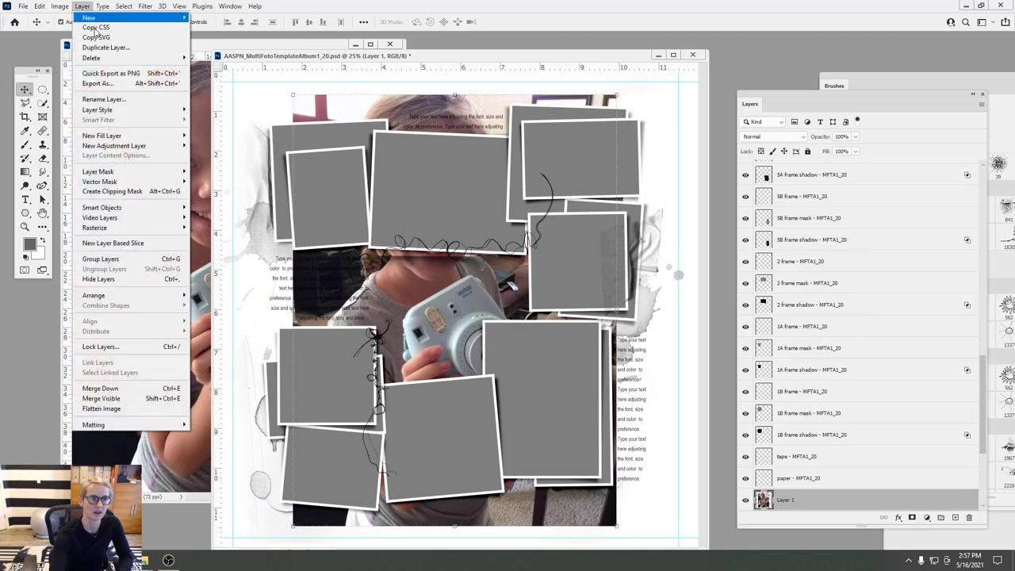
click(119, 181)
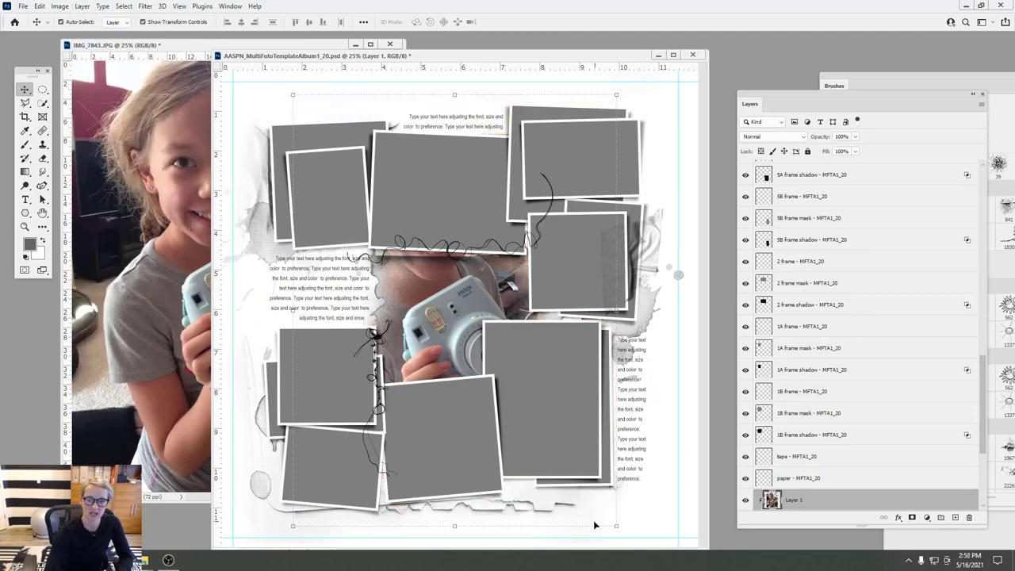
drag(617, 527, 494, 362)
drag(454, 194, 512, 294)
drag(558, 209, 551, 210)
drag(513, 291, 519, 296)
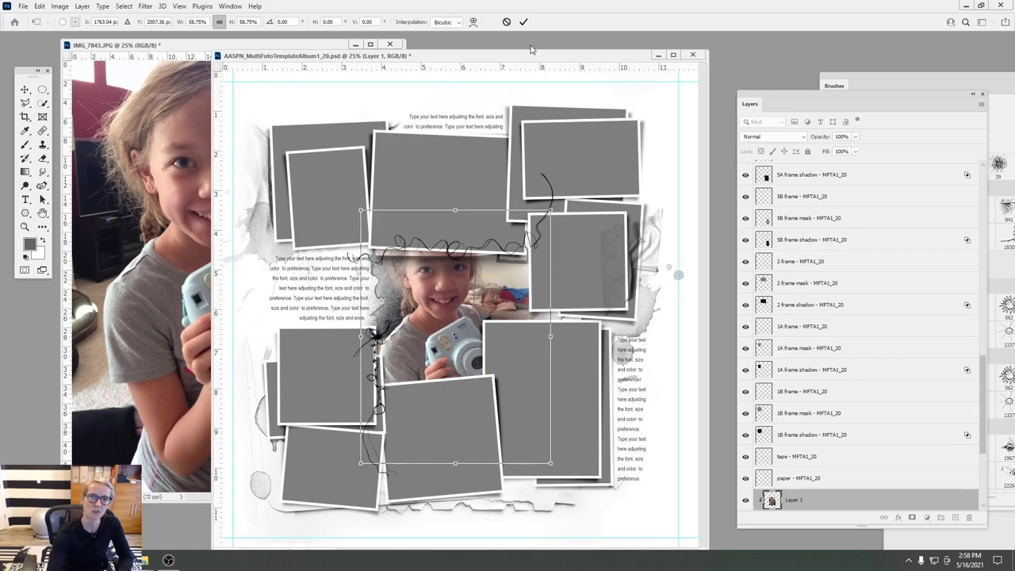
click(523, 21)
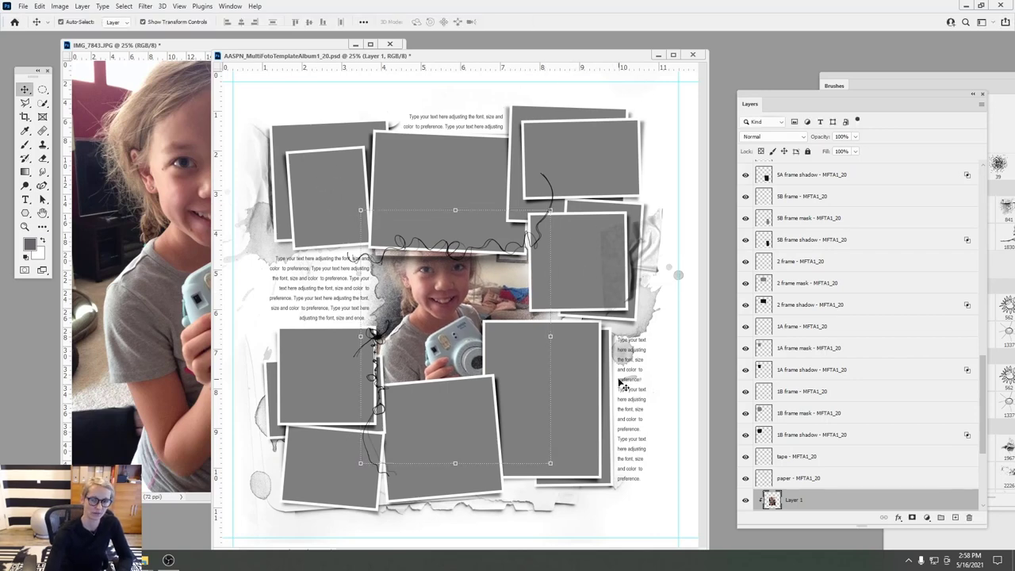
- Close the original IMG_7843.jpg photo
click(194, 163)
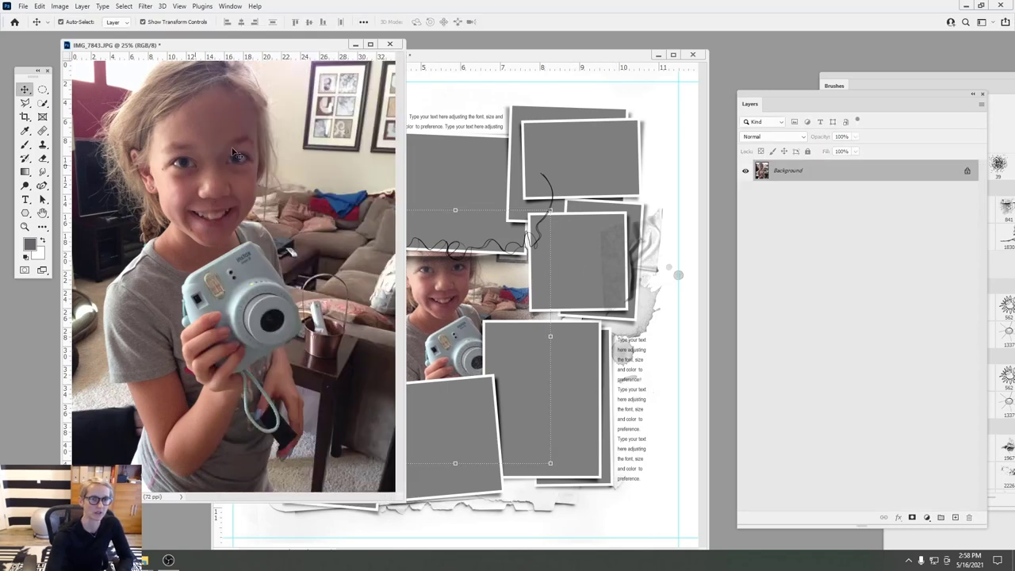
click(388, 45)
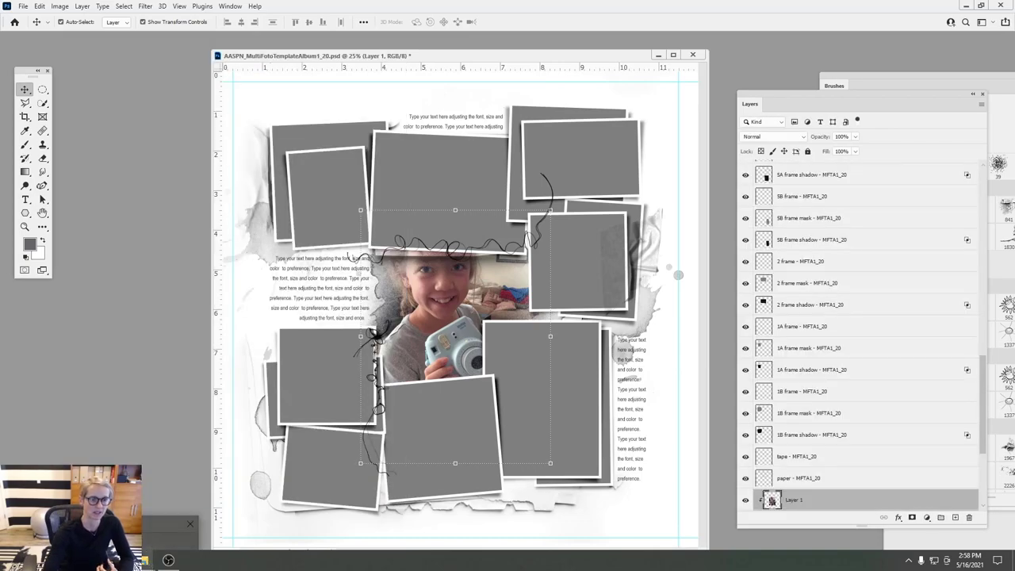
key(alt+Tab)
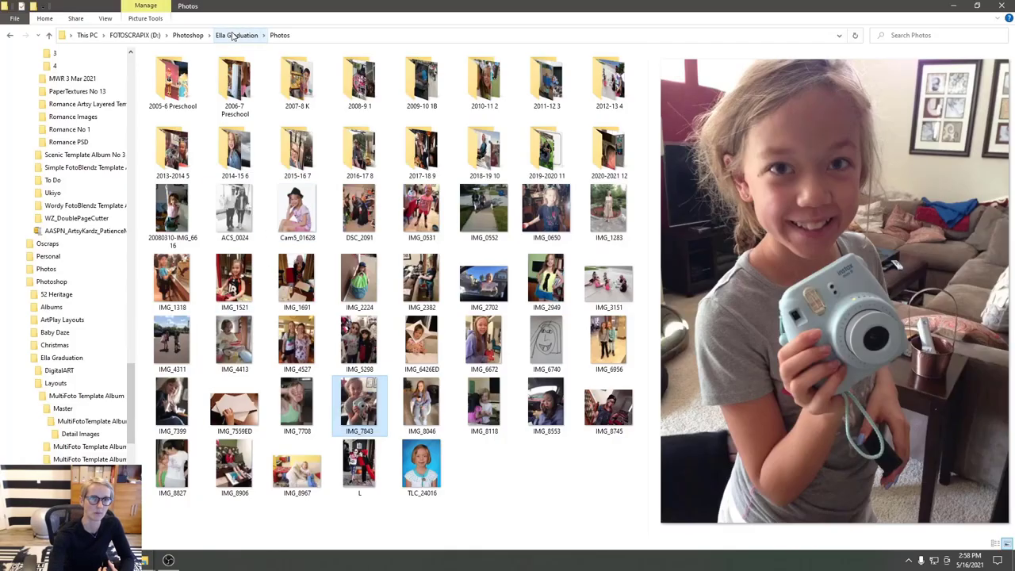
- In Ella Graduation's Layouts folder, send 32and33_12Grade.psd to Photoshop
click(236, 35)
double_click(174, 82)
click(294, 99)
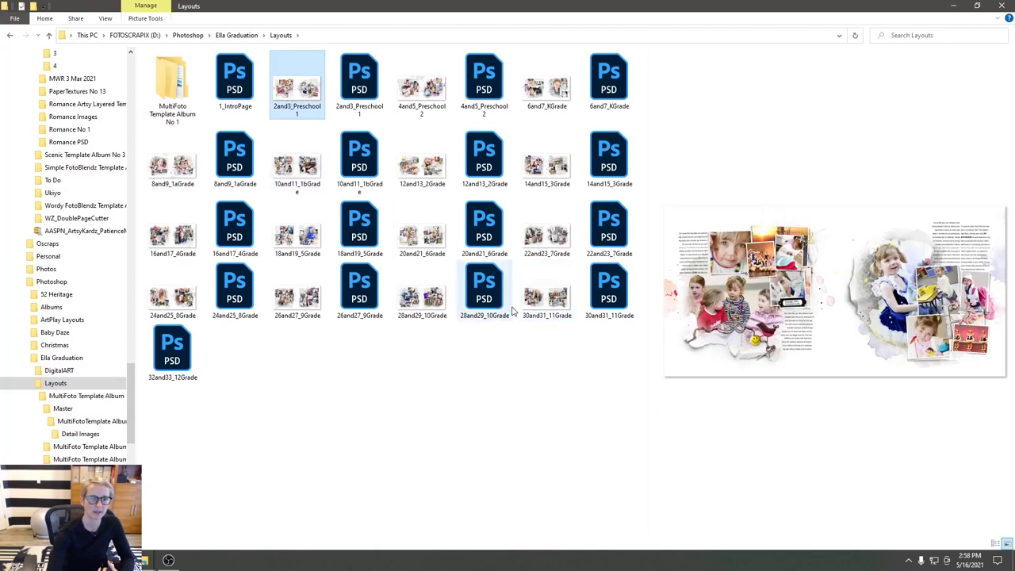
drag(202, 346, 109, 312)
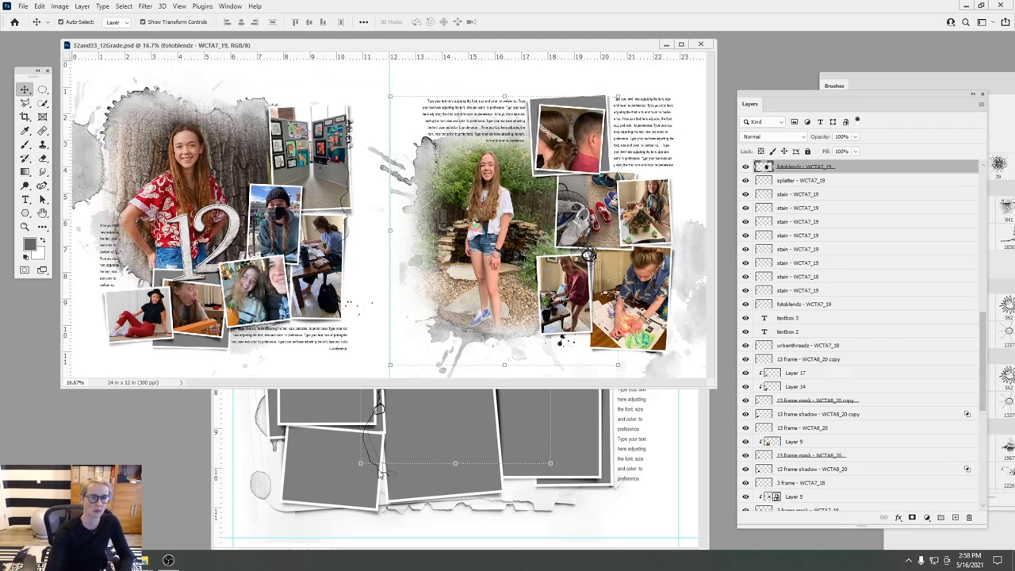
- Compare the 32and33_12Grade spread against the template, then close the spread
click(400, 450)
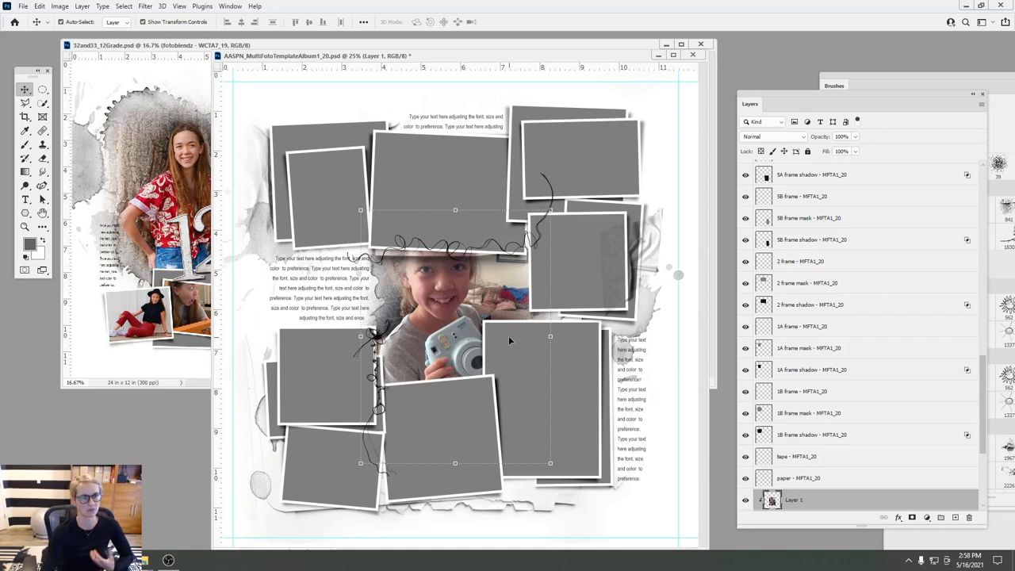
click(203, 249)
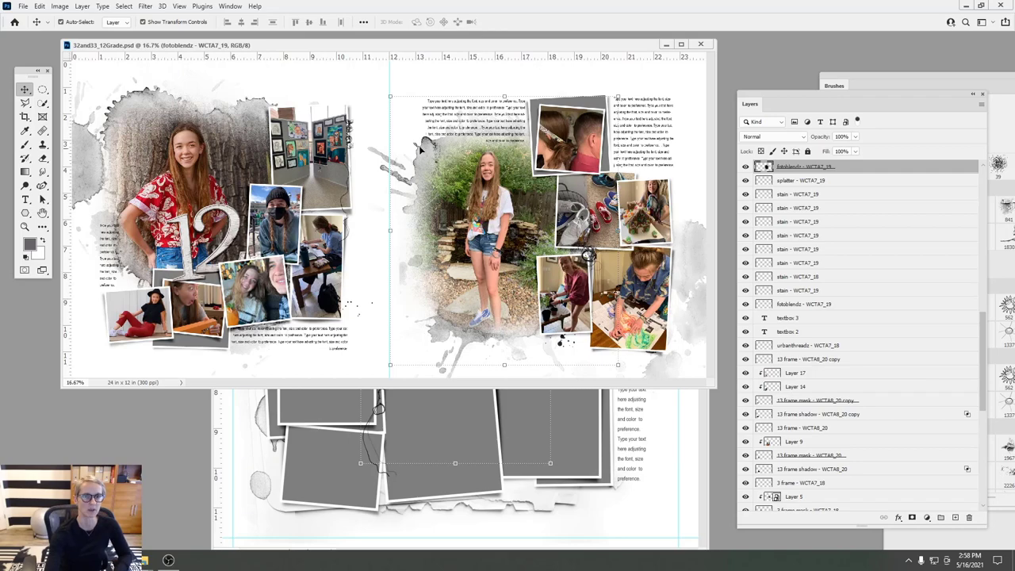
drag(511, 48, 402, 85)
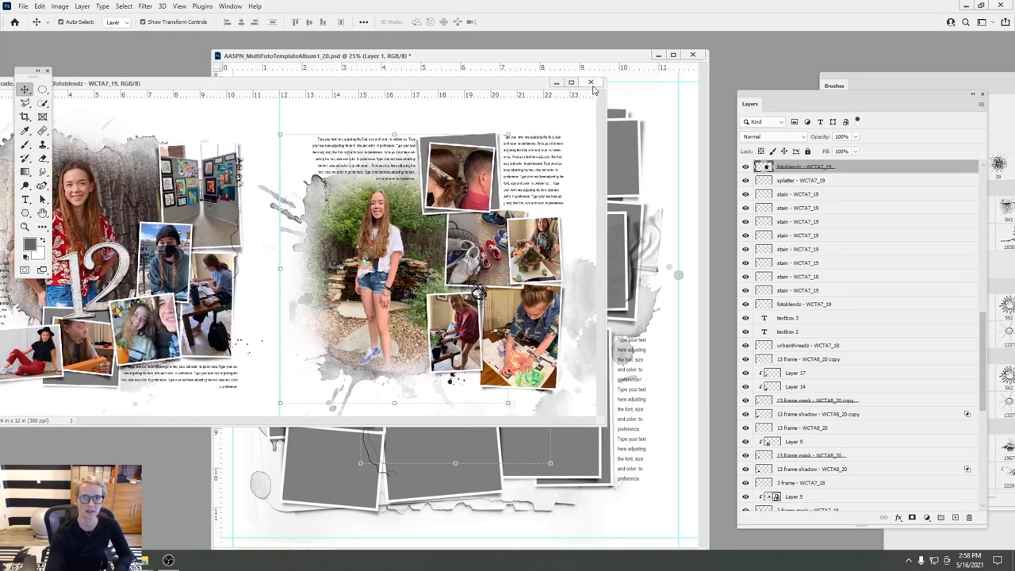
click(557, 83)
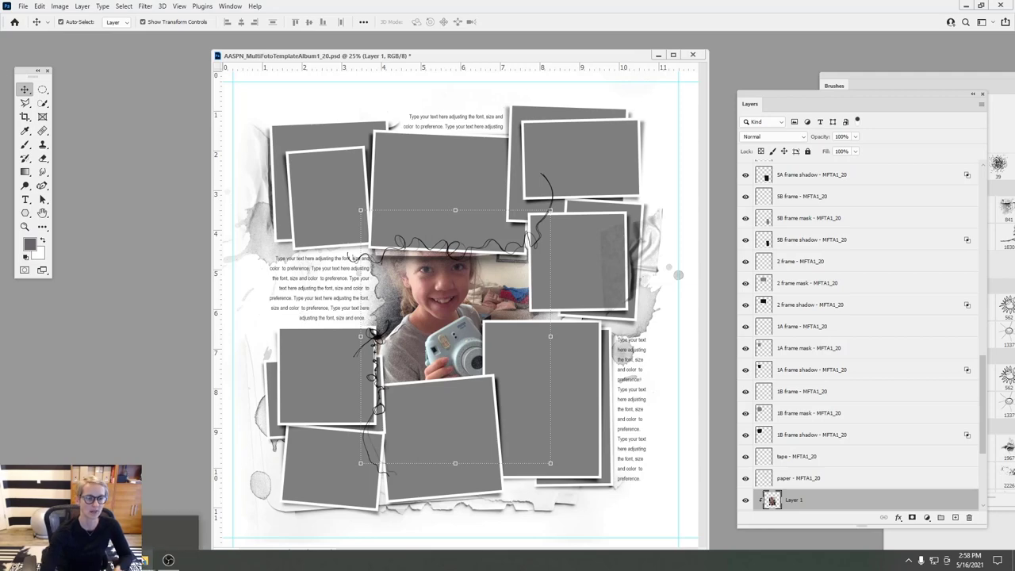
click(147, 560)
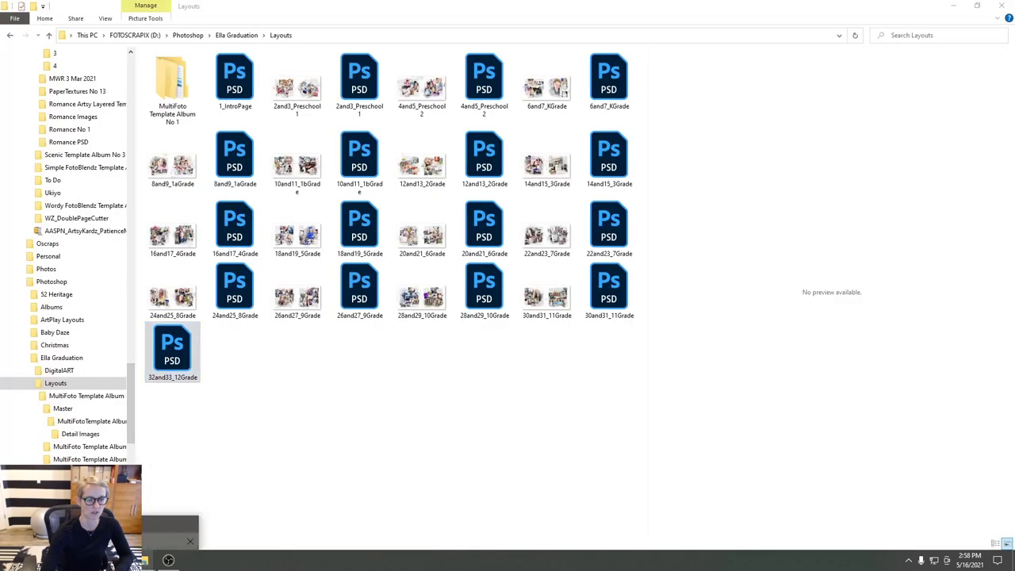
- Go to MultiFoto Template Album No 1 > No 1F and send AASPN_MultiFotoTemplateAlbum1_Cover.psd to Photoshop
click(146, 560)
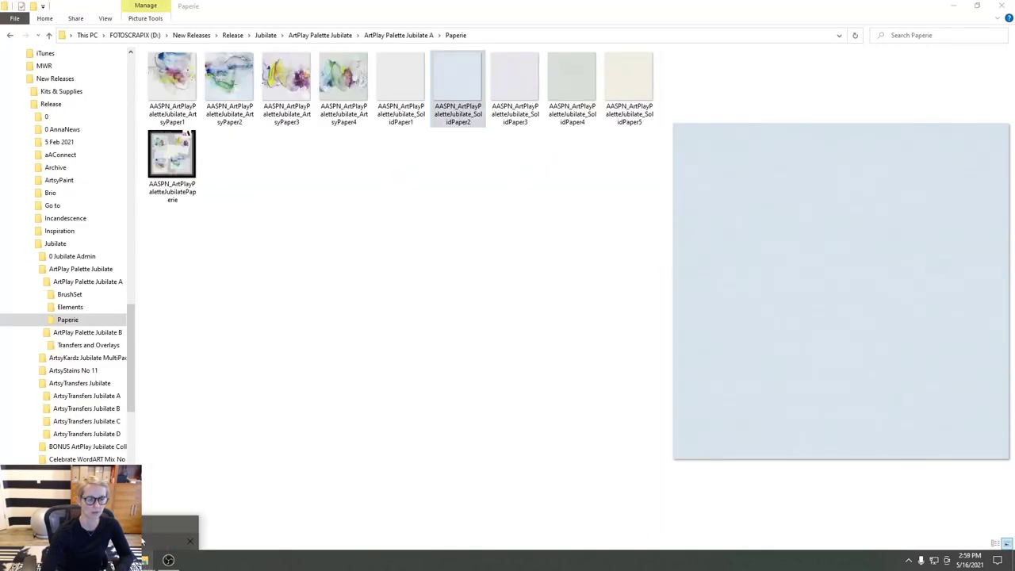
click(172, 529)
double_click(172, 83)
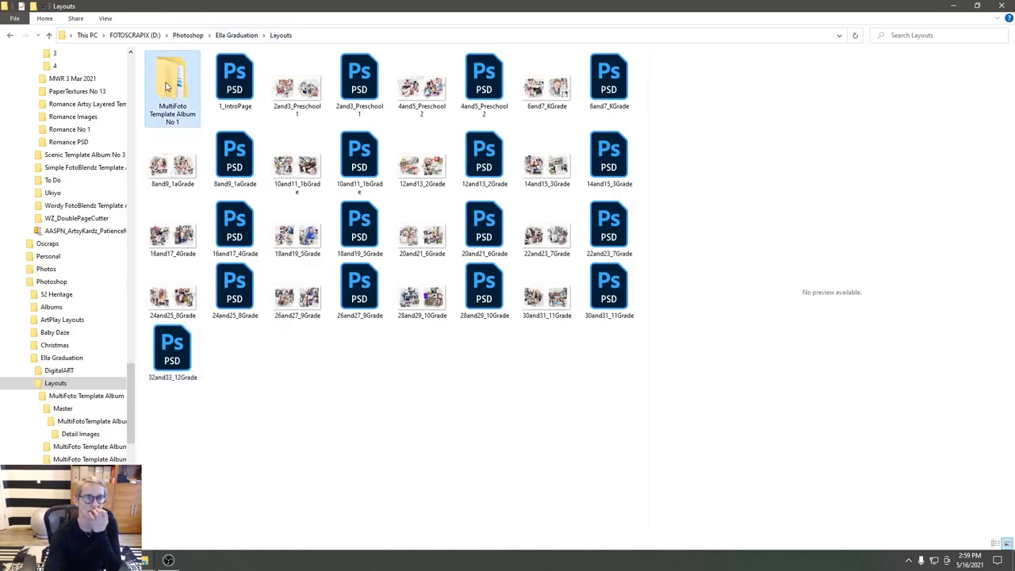
double_click(199, 133)
key(alt+Left)
click(195, 149)
double_click(195, 149)
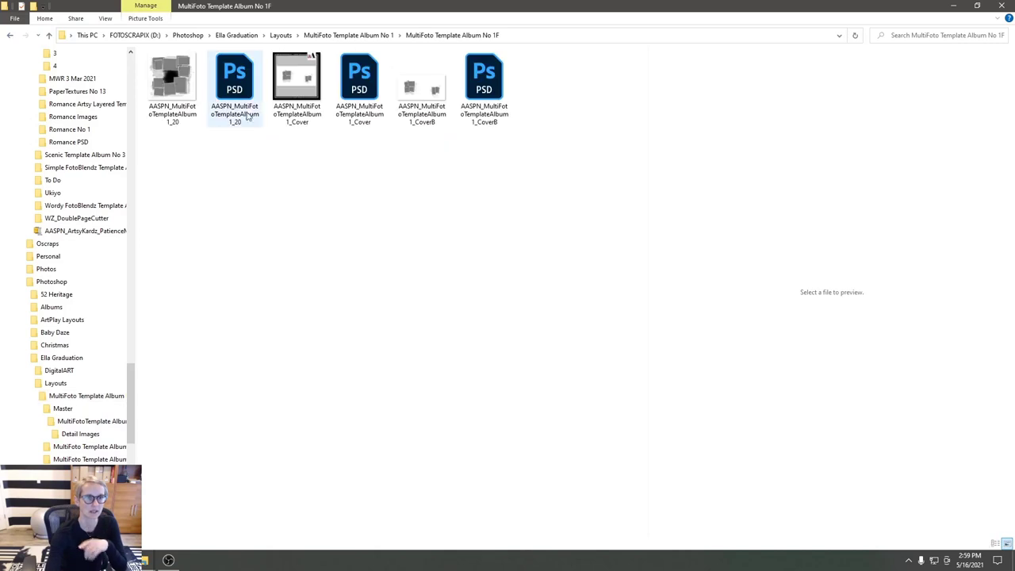
drag(369, 91, 133, 414)
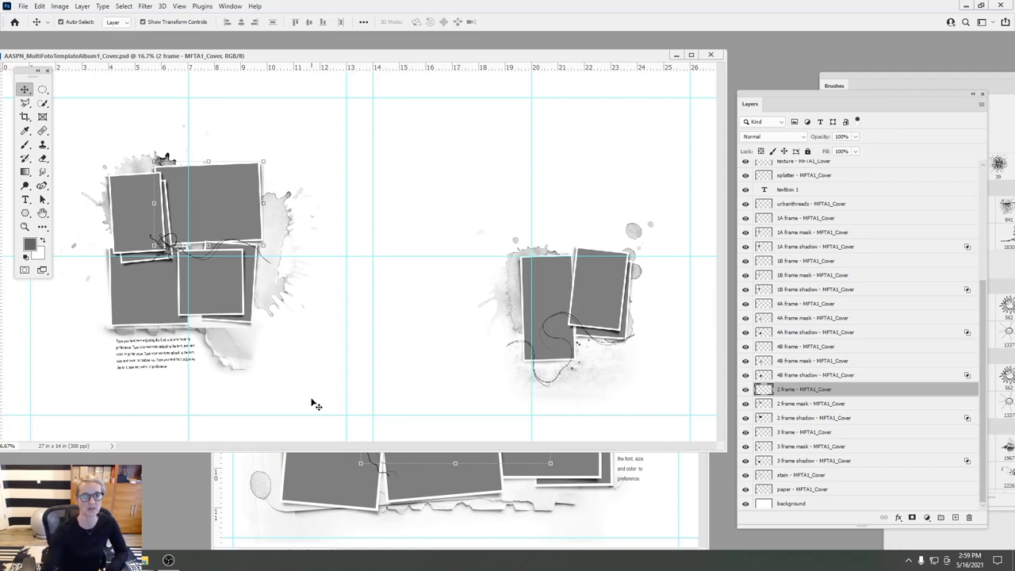
- Reposition and widen the Cover document window, then lower it to reveal the 1_20 template
drag(268, 55, 335, 55)
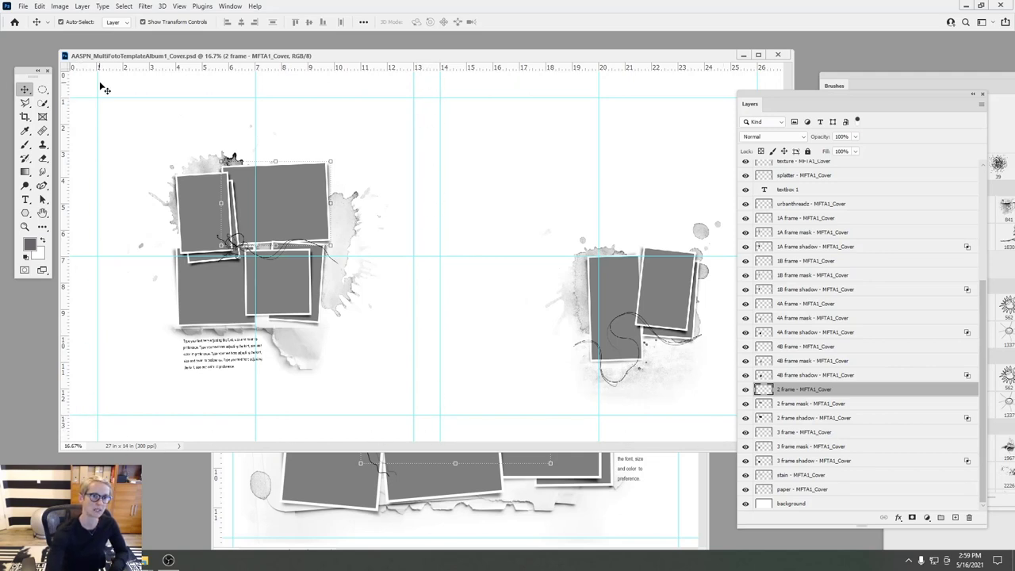
drag(531, 57, 449, 50)
drag(710, 116, 778, 120)
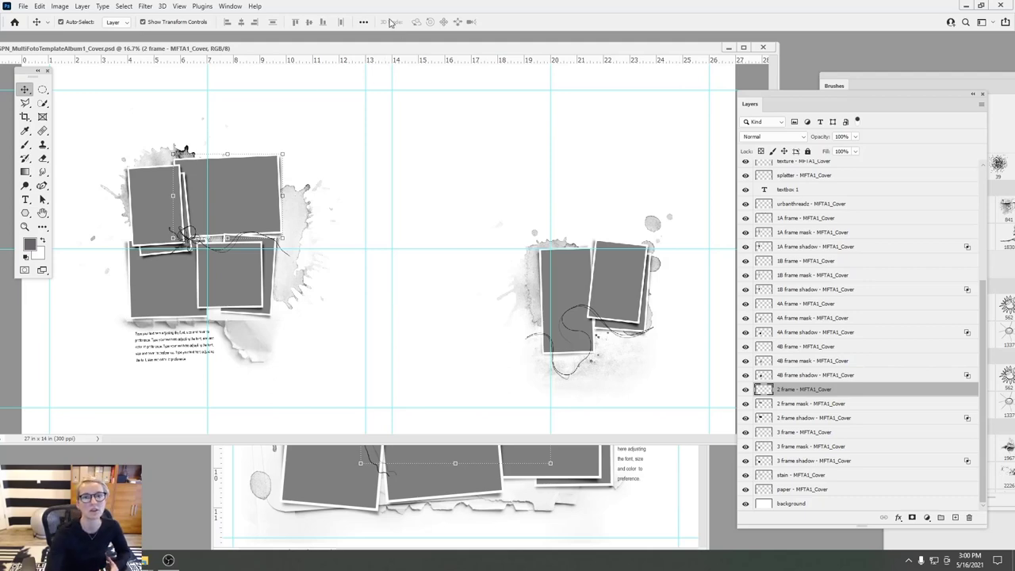
drag(399, 49, 391, 142)
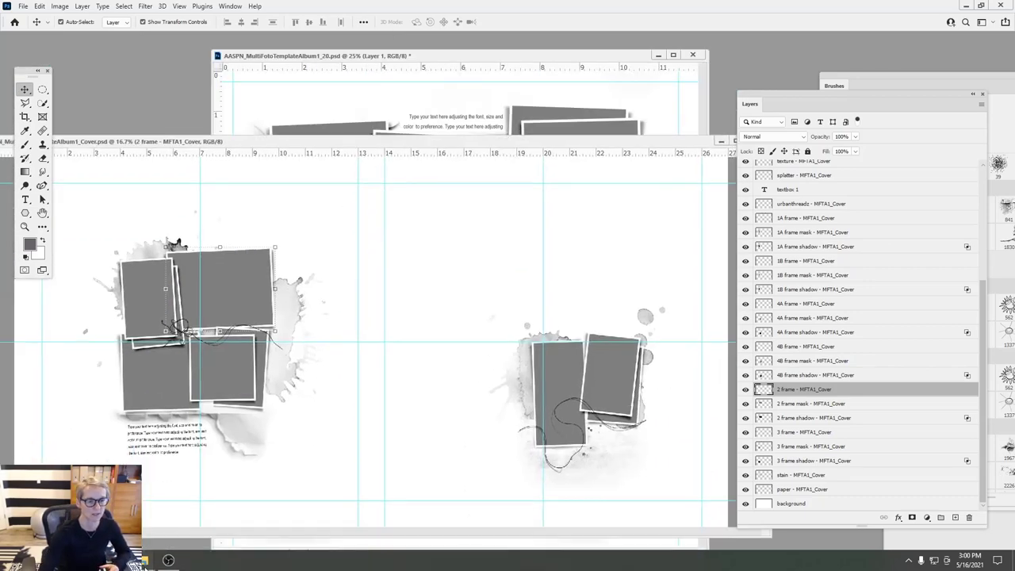
- Navigate from Layouts back up to Ella Graduation and open its Photos folder
click(143, 559)
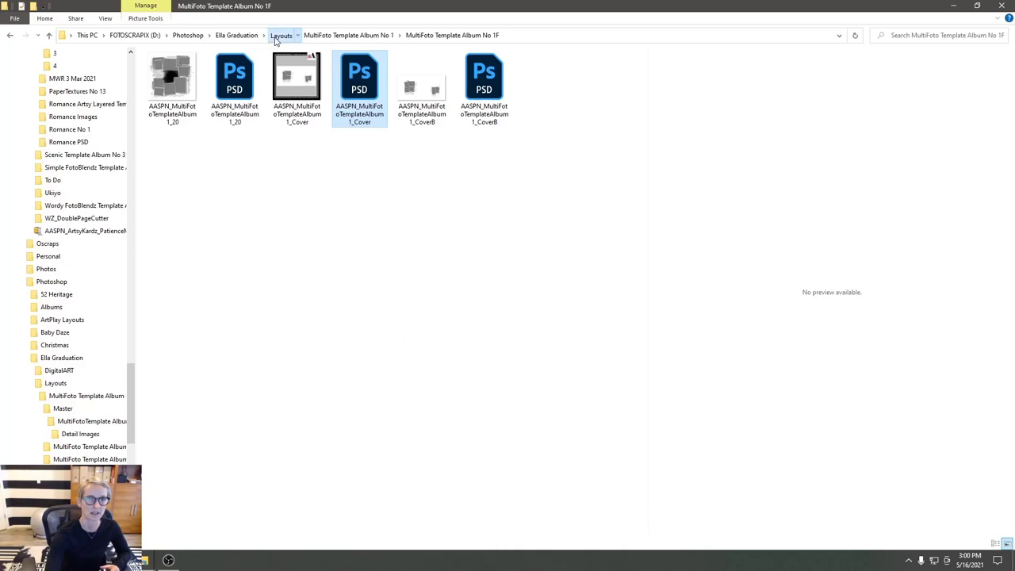
click(281, 35)
click(230, 34)
double_click(175, 90)
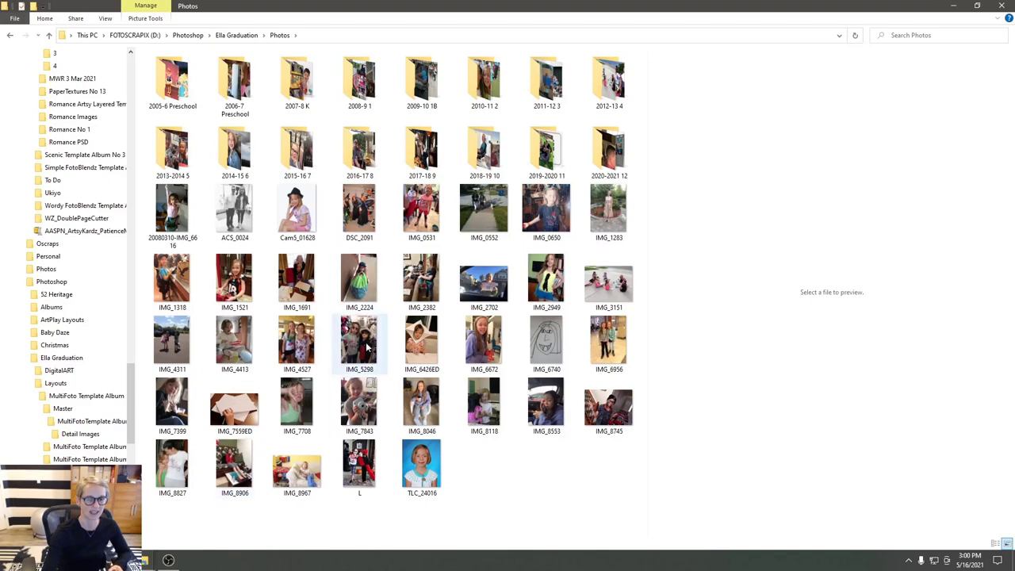
click(145, 560)
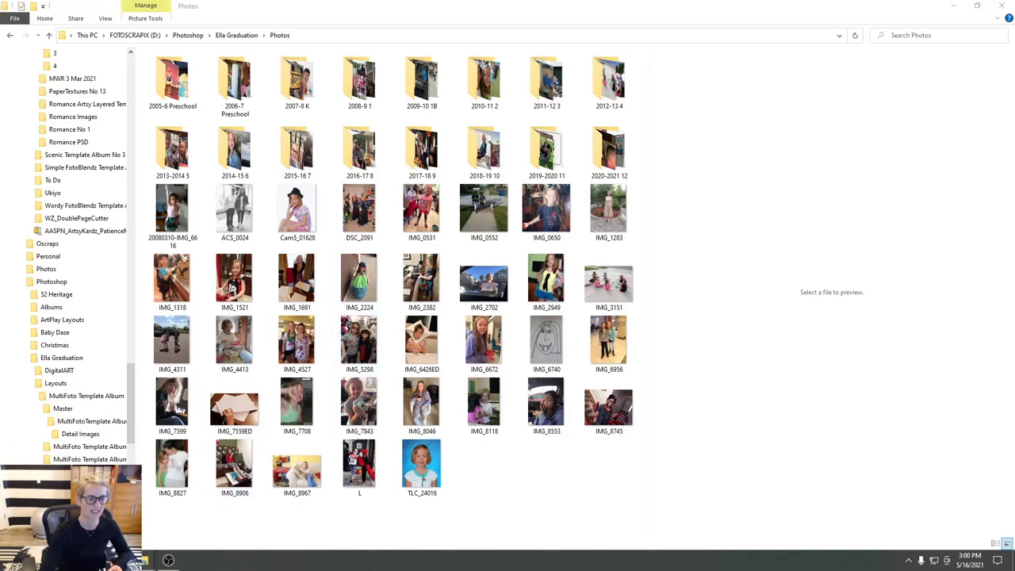
- Minimize the MTFA1_1 layout and move the album window aside so the Cover document is frontmost
click(230, 471)
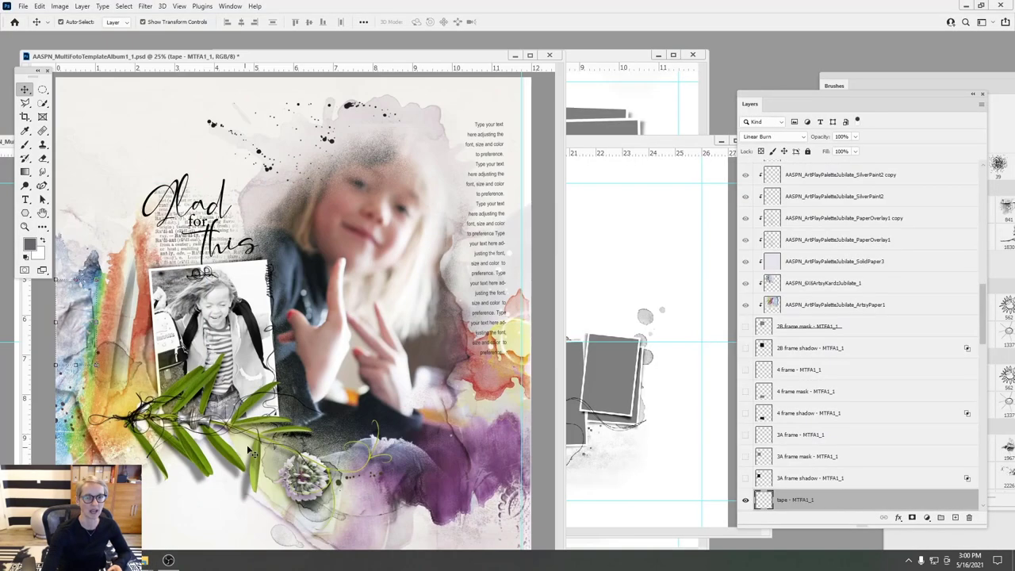
click(513, 55)
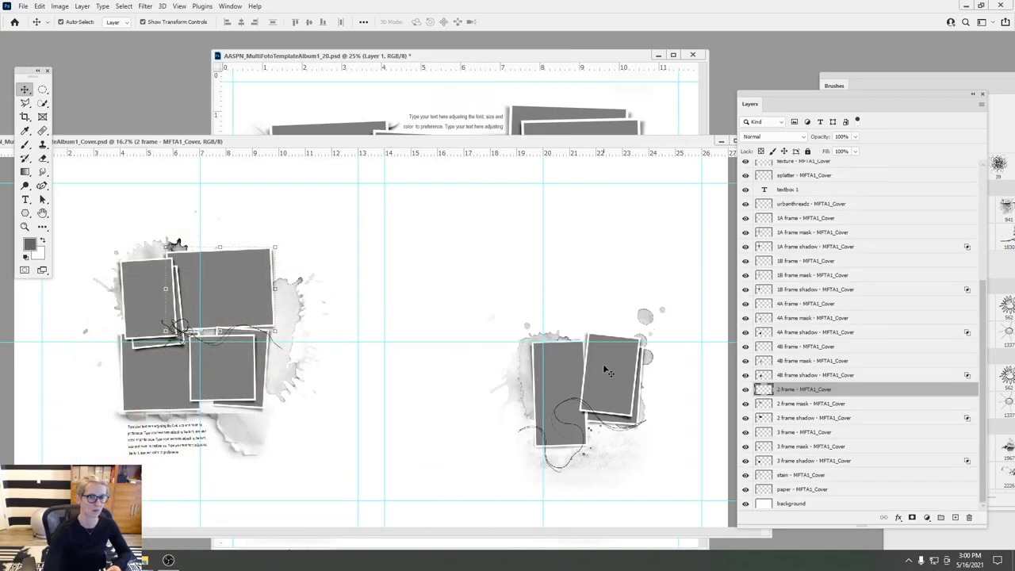
click(419, 93)
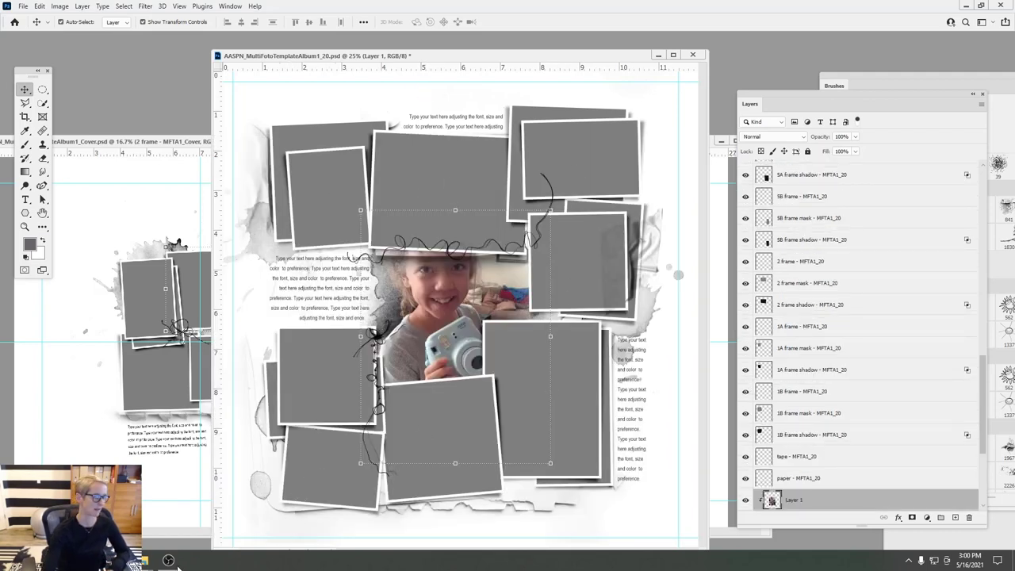
mouse_move(179, 564)
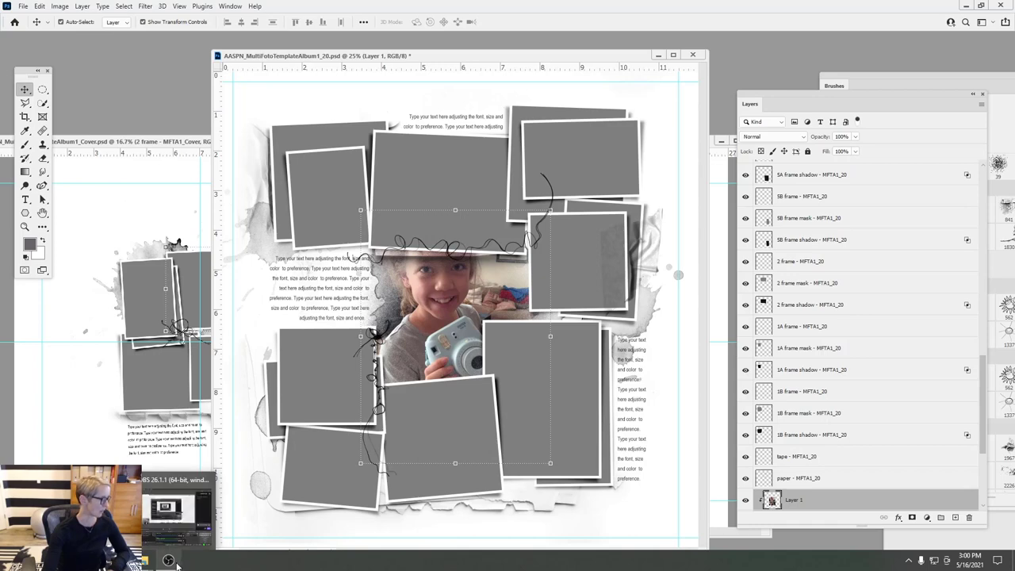
drag(543, 55, 281, 82)
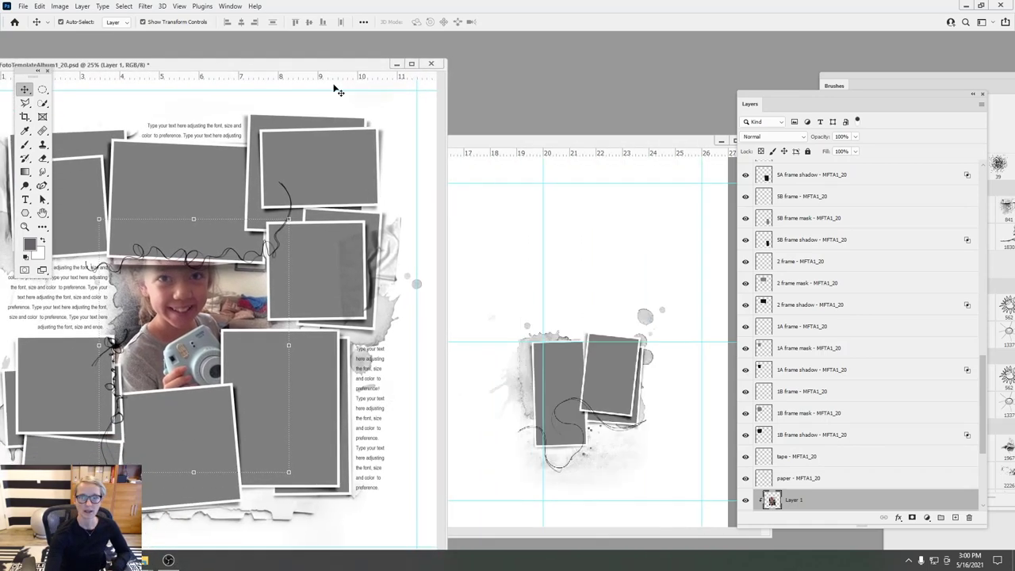
click(536, 149)
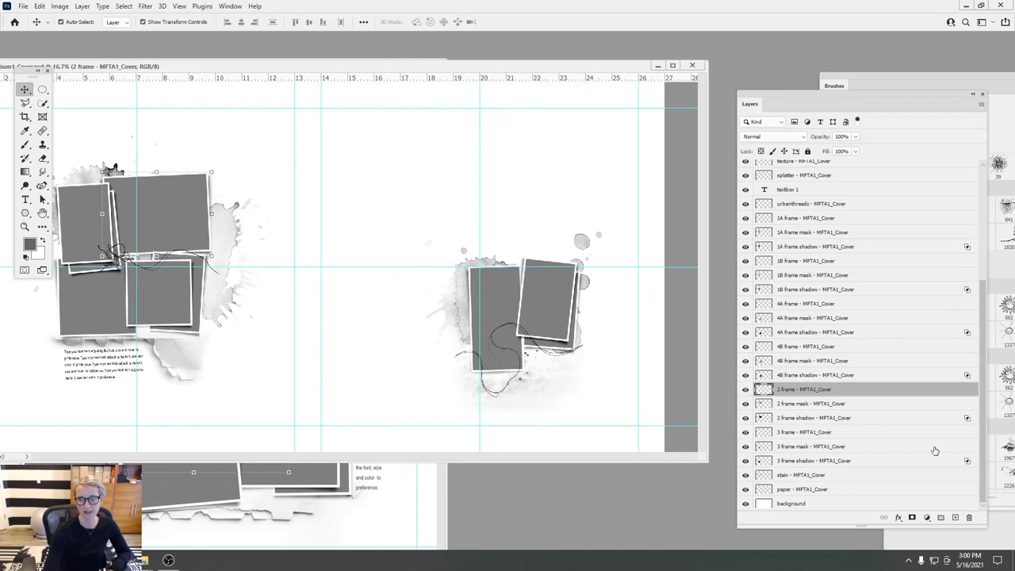
- Add an 'Ella' text line below the right-page photo cluster
click(807, 195)
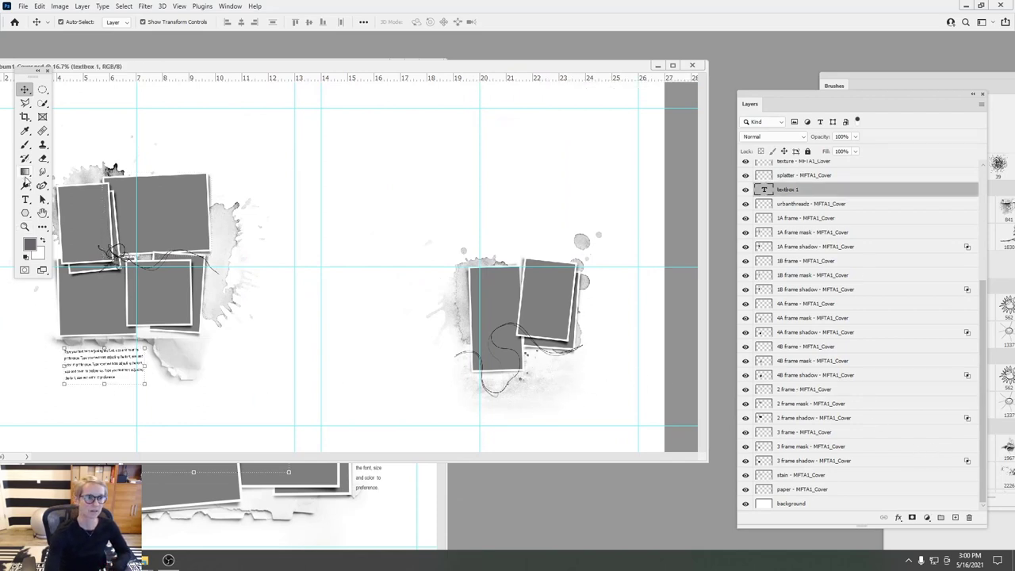
click(25, 199)
click(541, 369)
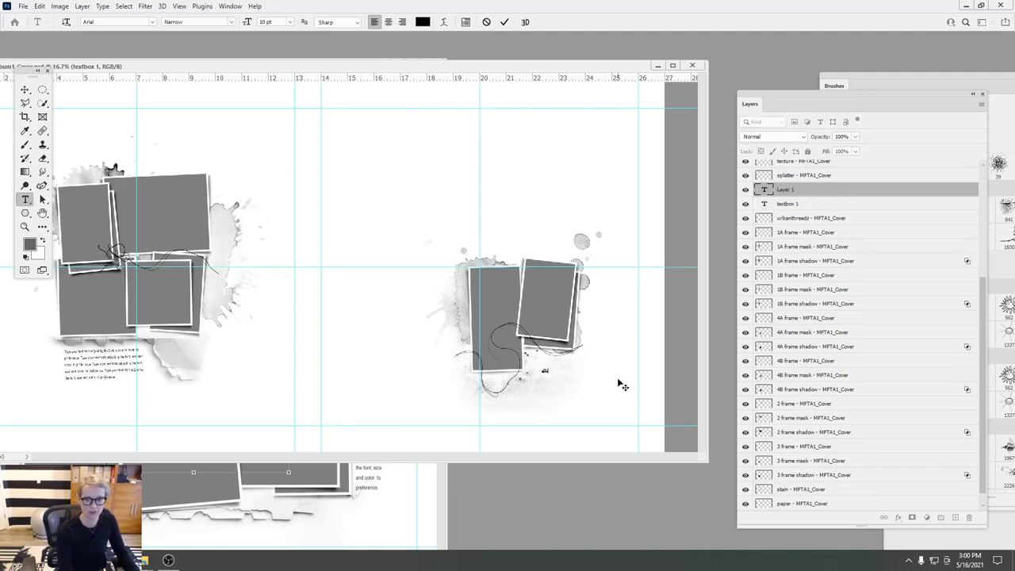
text(Ella)
click(504, 22)
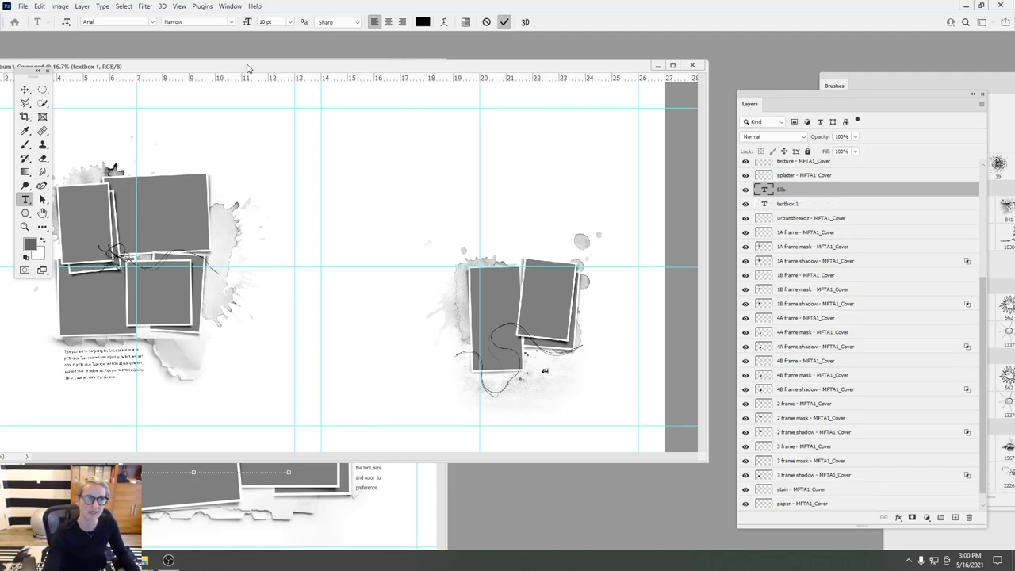
- Enlarge the Ella text about nine times and place a duplicate copy below it
click(24, 90)
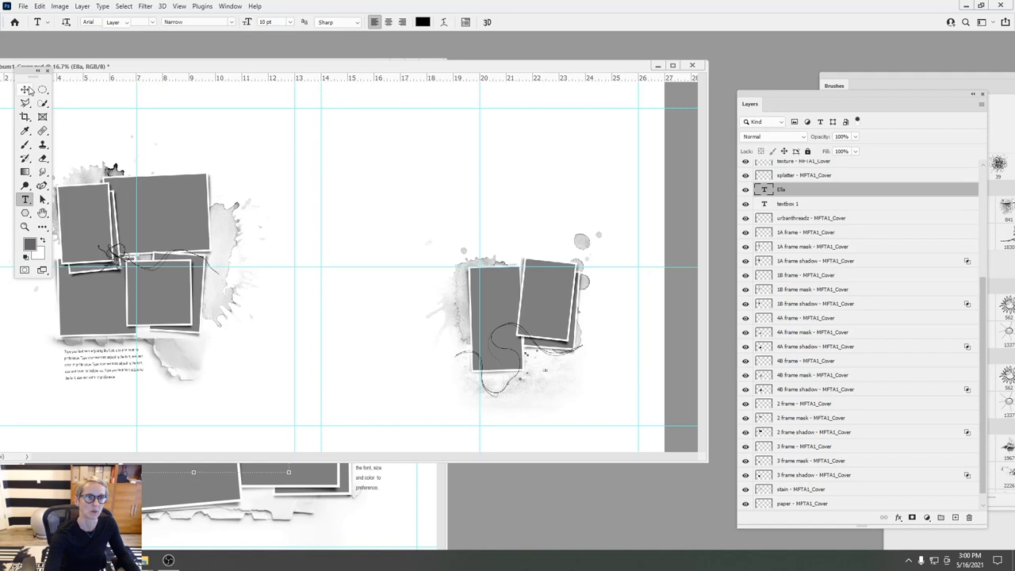
click(552, 378)
mouse_move(553, 377)
mouse_down()
mouse_move(592, 409)
mouse_move(565, 369)
mouse_up()
click(523, 22)
drag(769, 189, 955, 517)
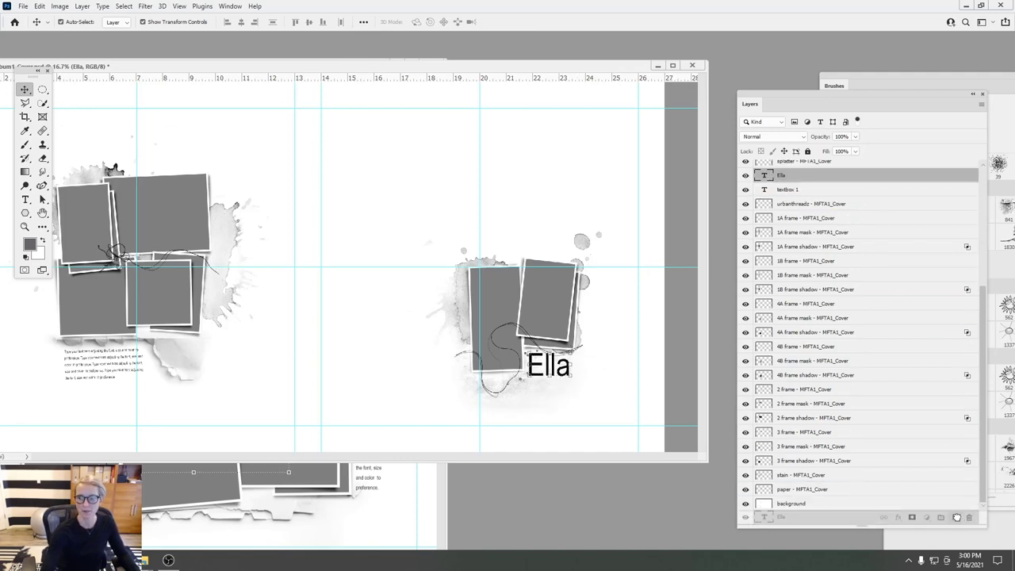
drag(558, 383, 598, 397)
click(25, 199)
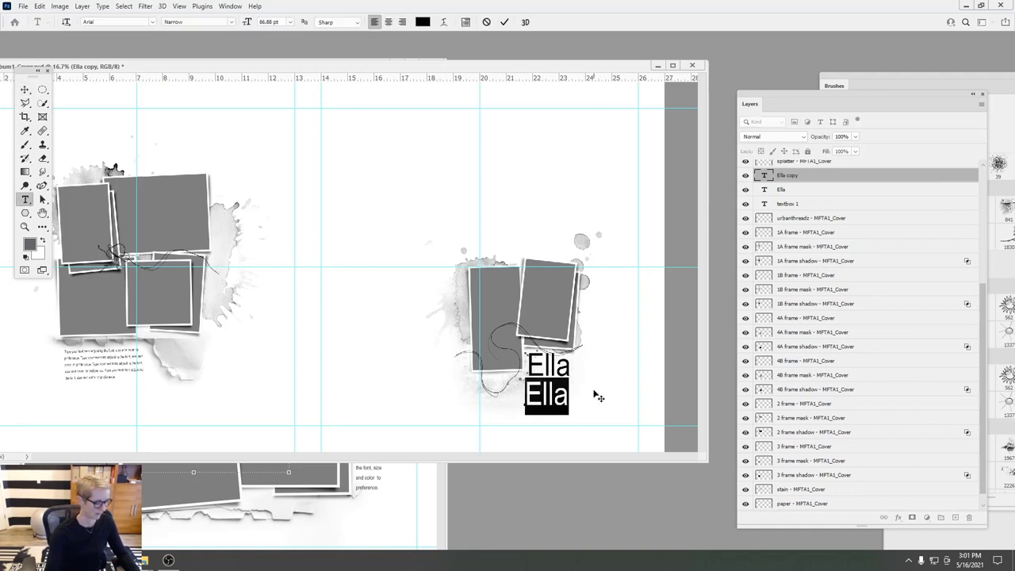
- Change the copy to 'Graduation', shift it left under Ella, and set it in Euphorigenic
text(Graduation)
click(504, 21)
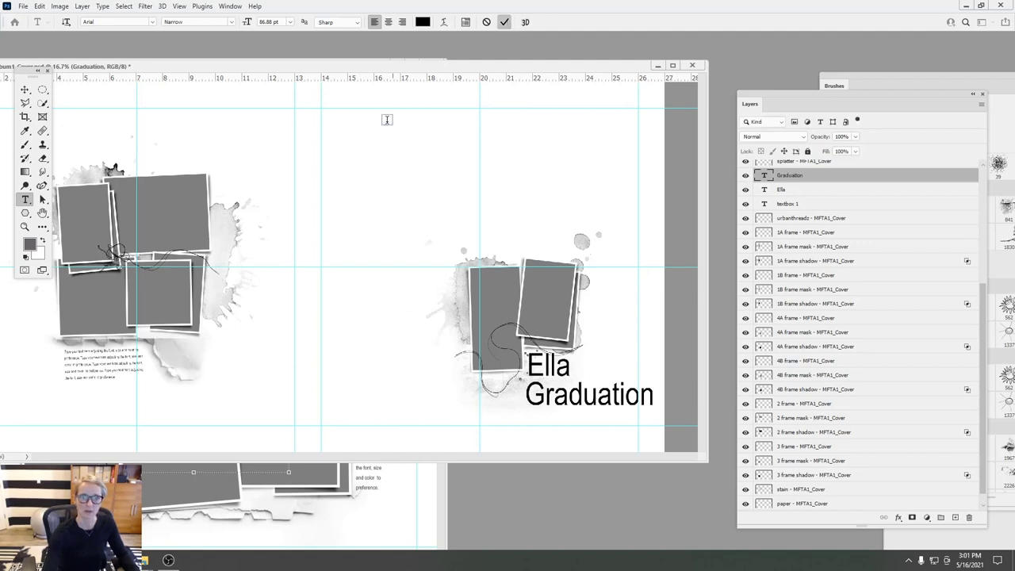
click(25, 90)
drag(659, 405, 602, 395)
click(25, 199)
click(153, 24)
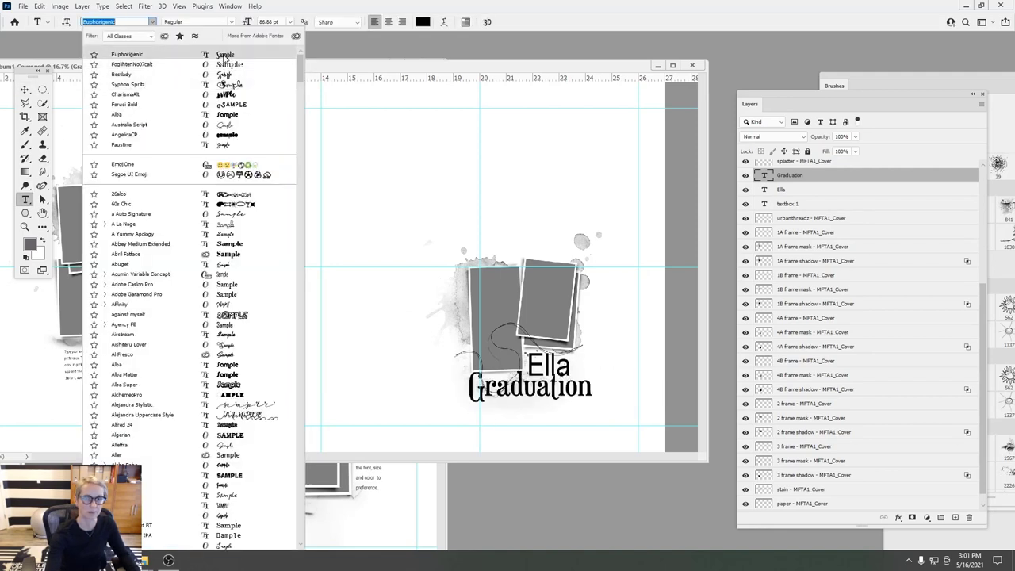
click(226, 55)
double_click(531, 365)
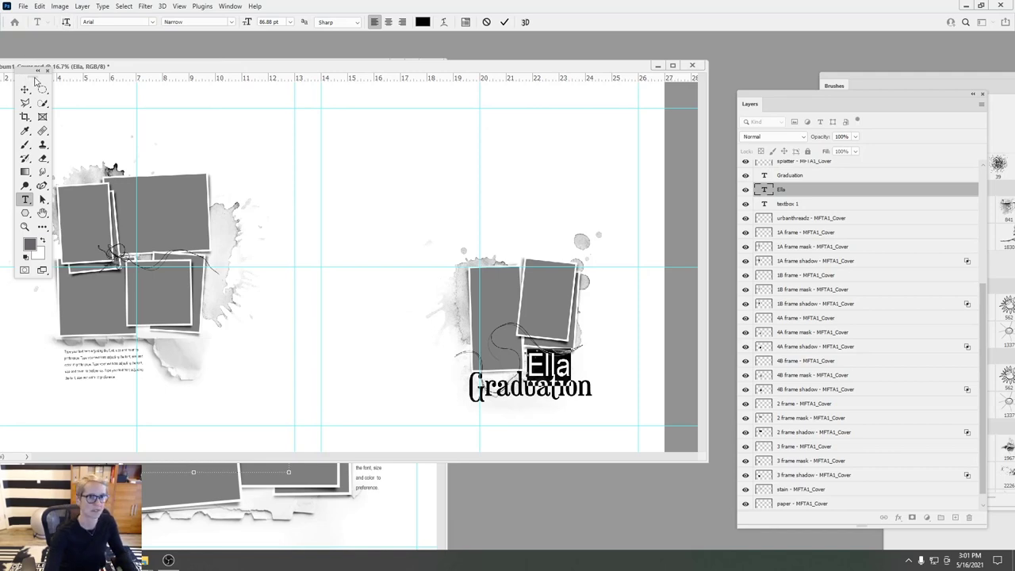
- Change the title text from 'Ella' to 'Ella's', keeping its font
click(150, 22)
key(Escape)
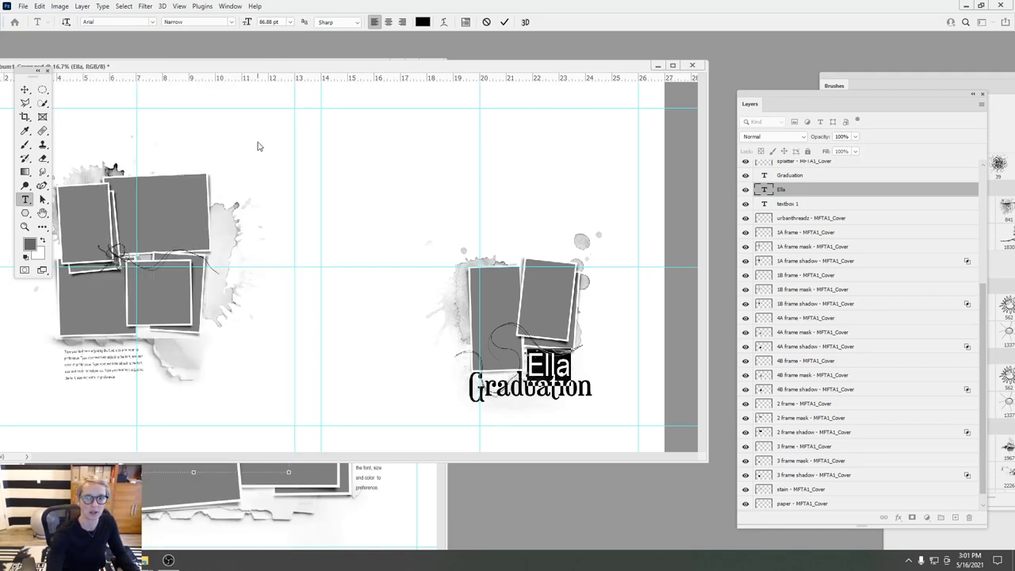
click(504, 21)
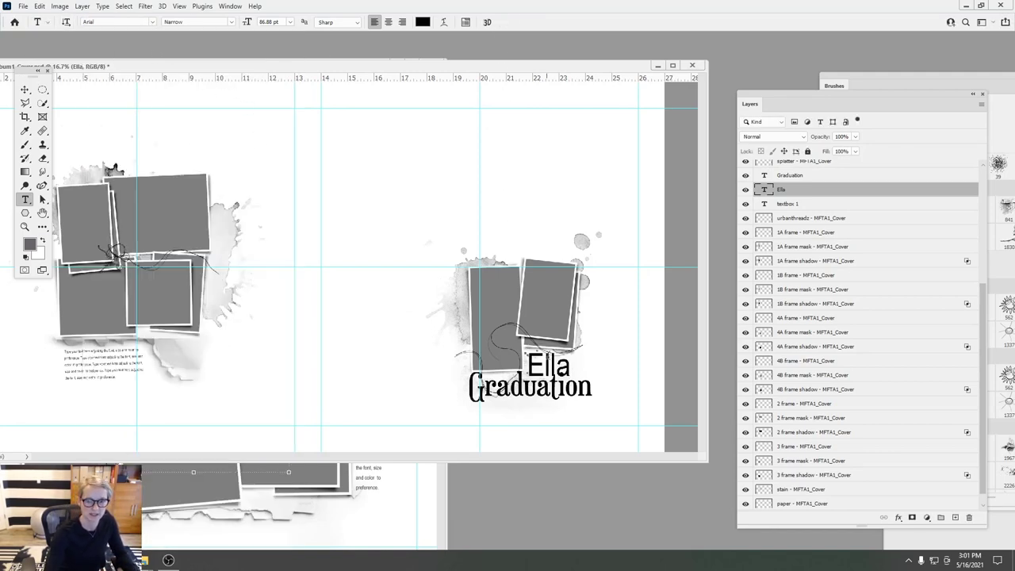
double_click(585, 353)
text(E)
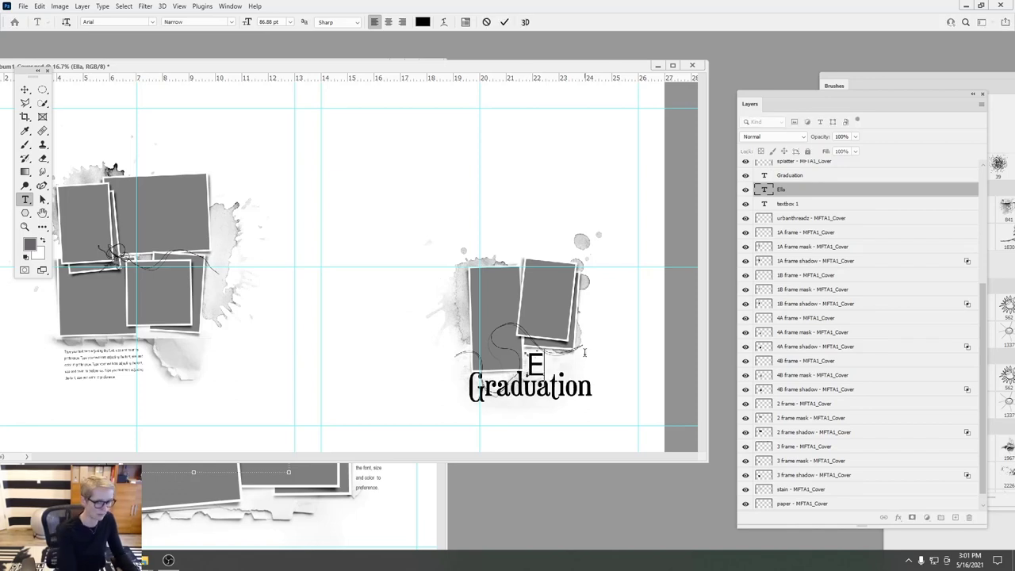
text(lla's)
drag(589, 367, 525, 356)
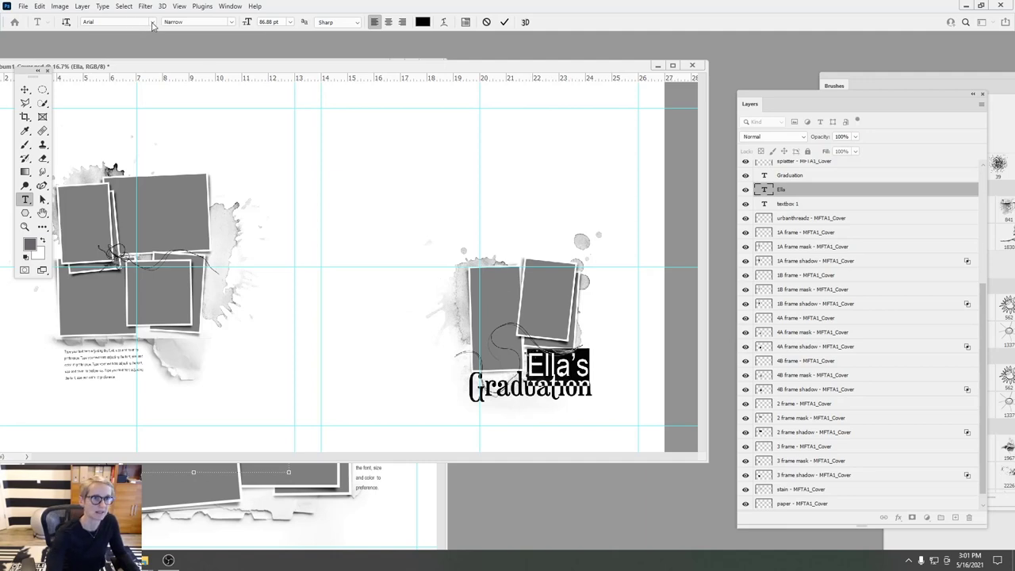
click(152, 23)
key(Escape)
click(505, 21)
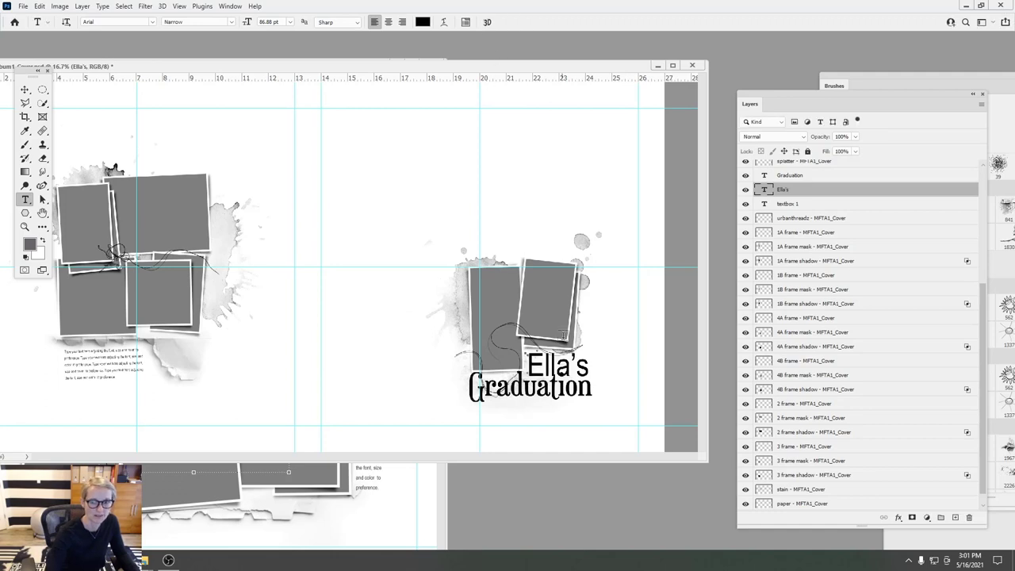
- Check the font list without changing it, then delete the Ella's title layer
drag(590, 366, 527, 367)
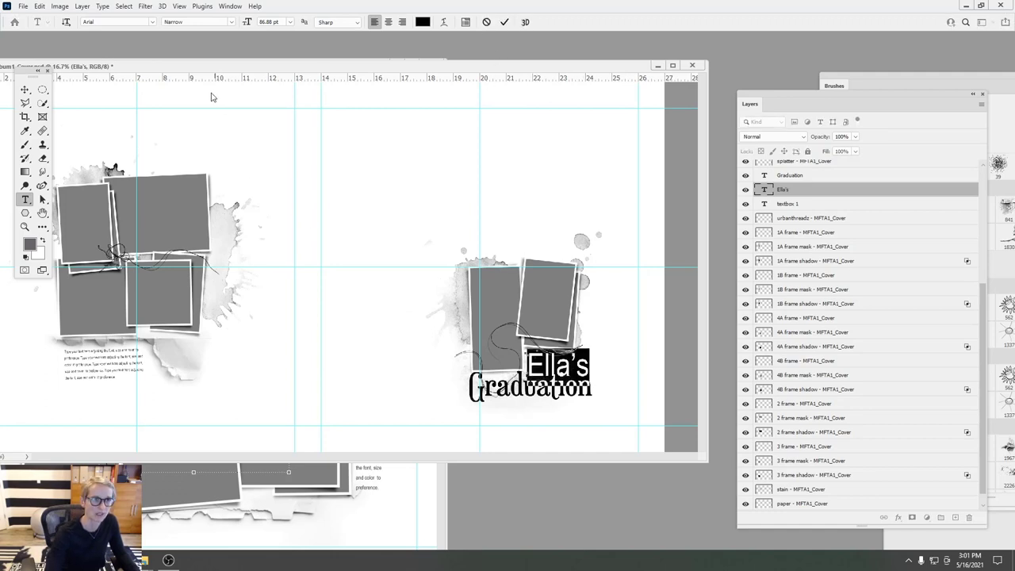
click(153, 22)
key(Escape)
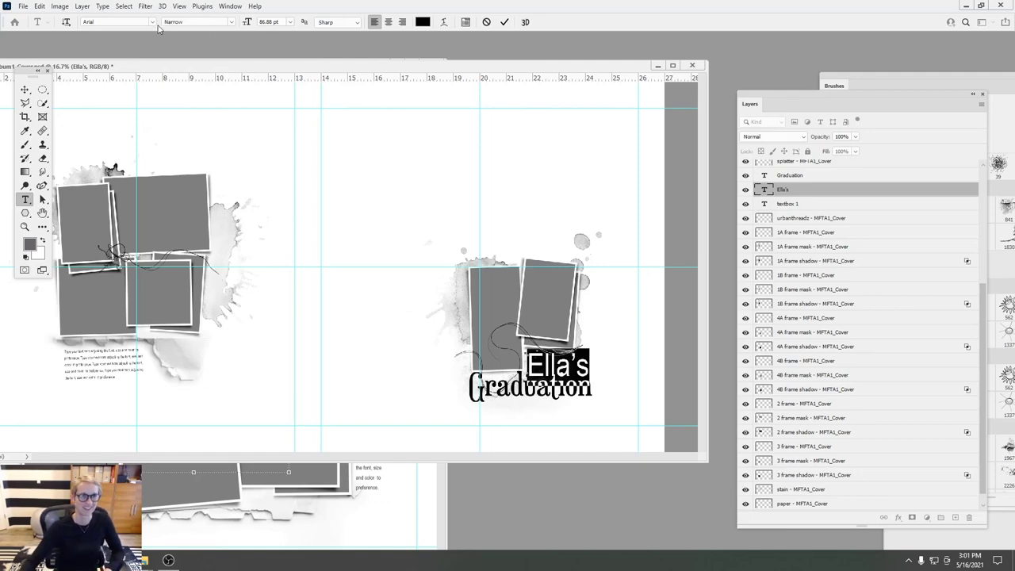
click(154, 23)
key(Escape)
click(154, 23)
key(Escape)
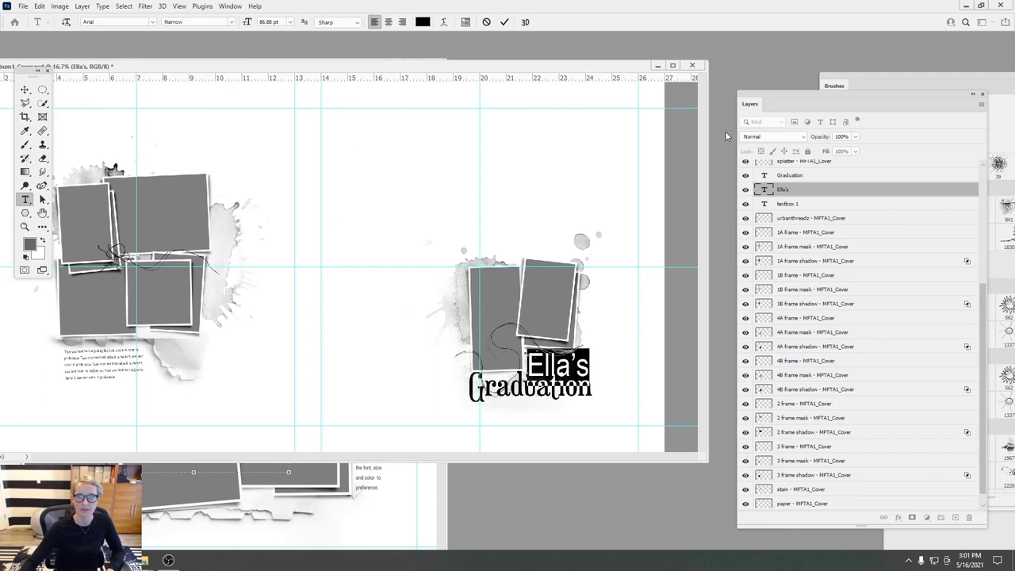
key(Escape)
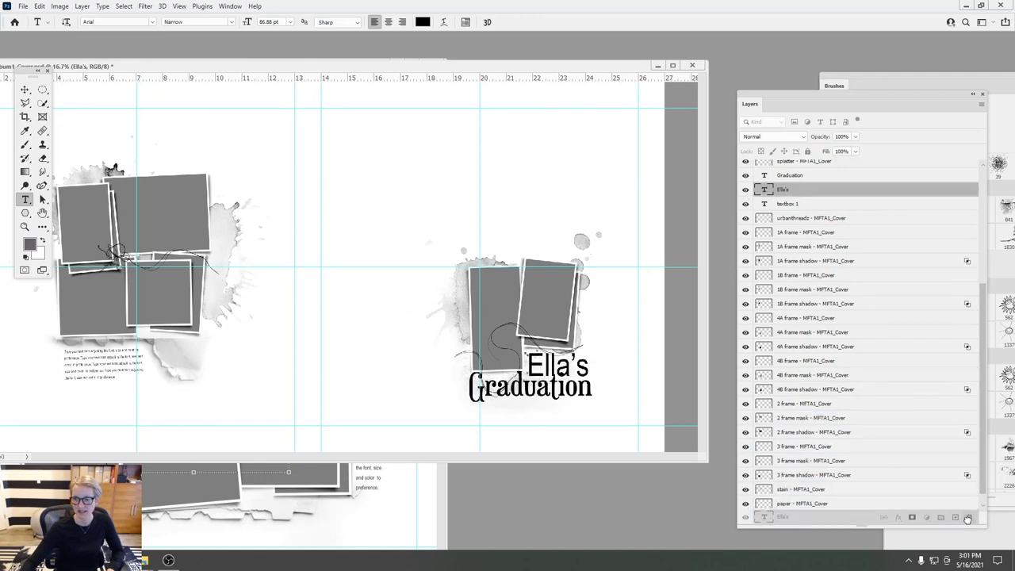
drag(797, 178, 955, 518)
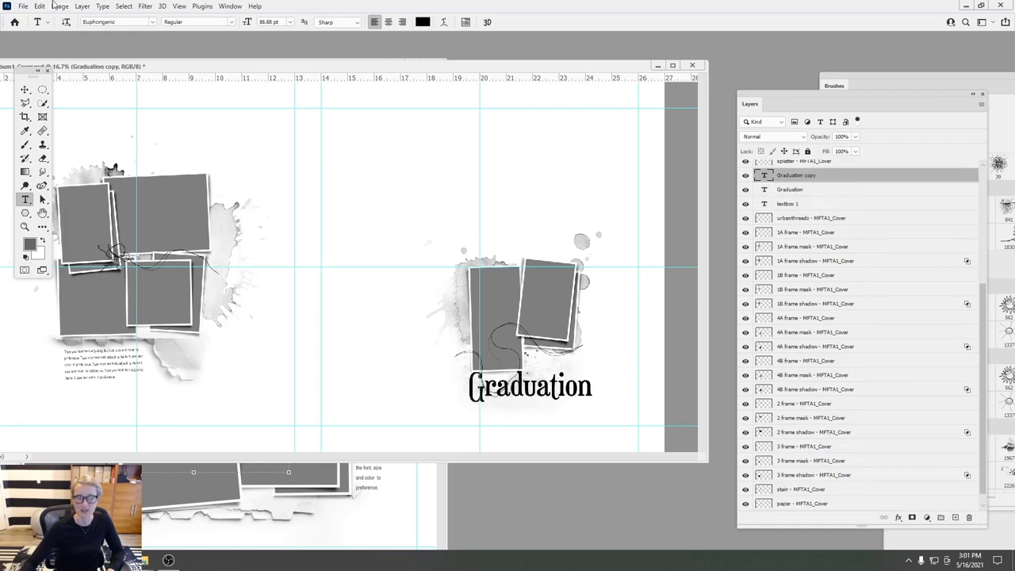
- Move the Graduation copy to the top of the page and retype it as the child's name in possessive form
click(28, 91)
drag(556, 398, 487, 205)
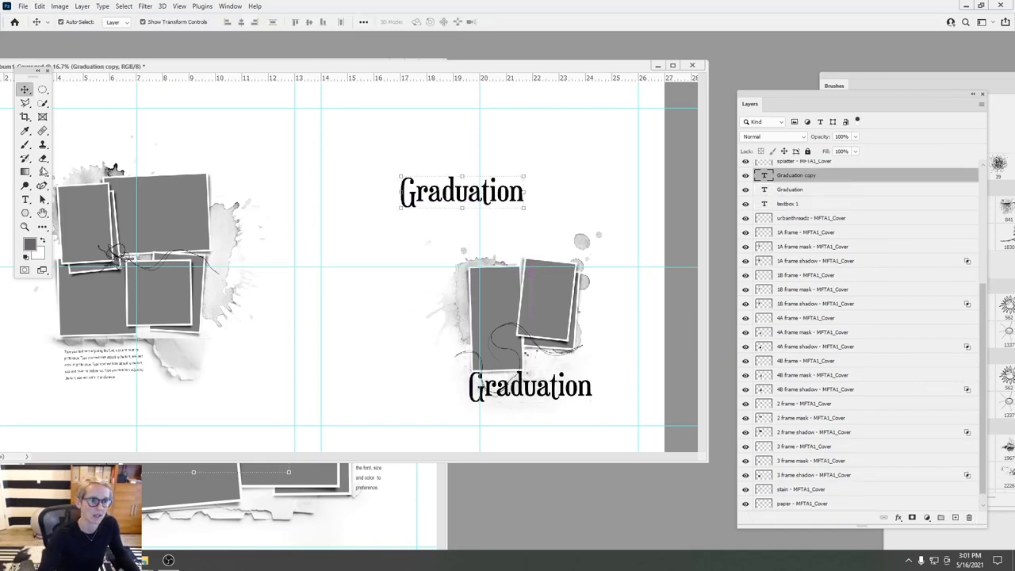
click(25, 199)
click(401, 190)
key(ctrl+a)
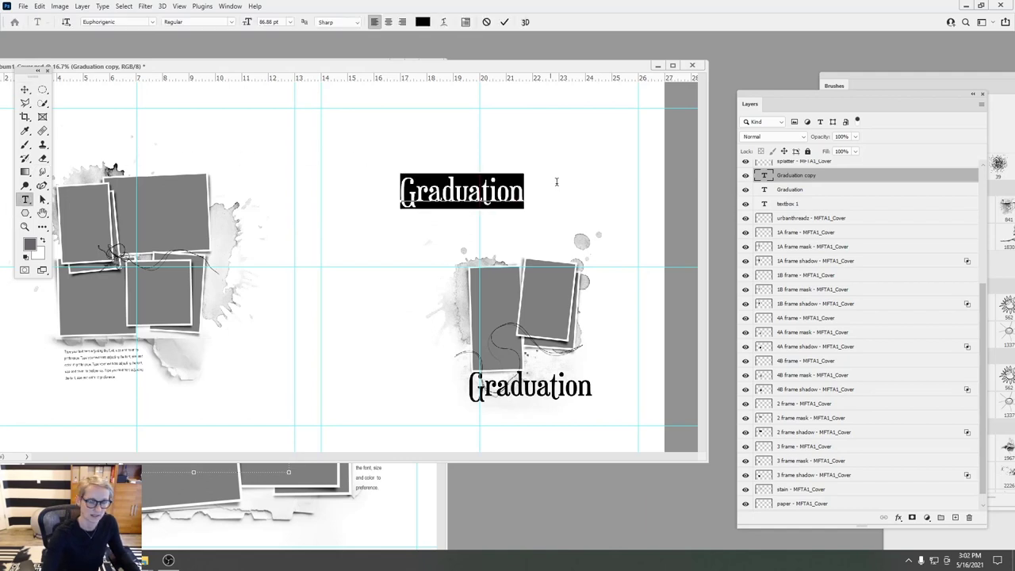
text(Ella's)
click(505, 21)
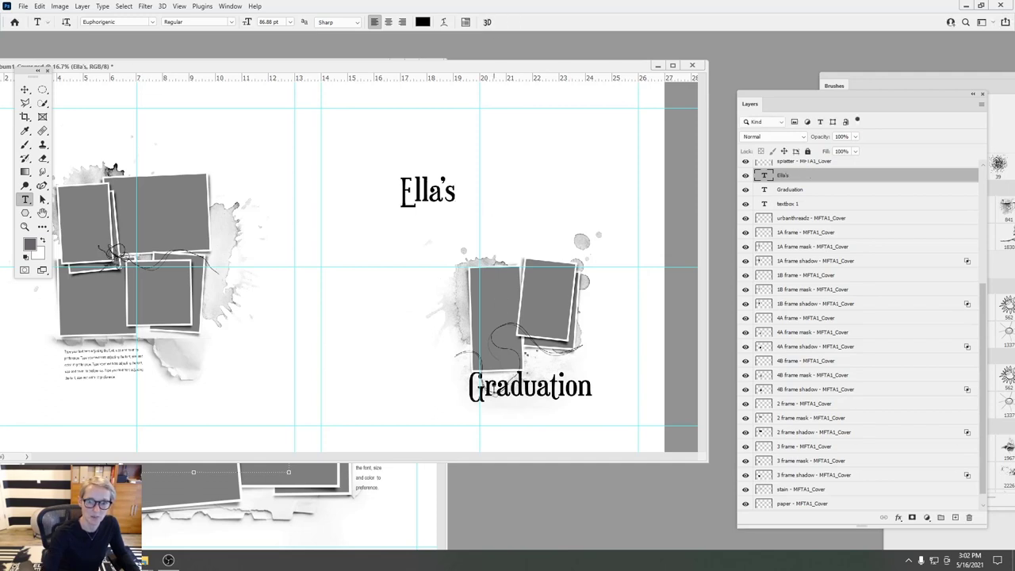
- Move the name line down just above Graduation and replace its text with Through
click(24, 89)
drag(425, 200, 569, 350)
click(24, 199)
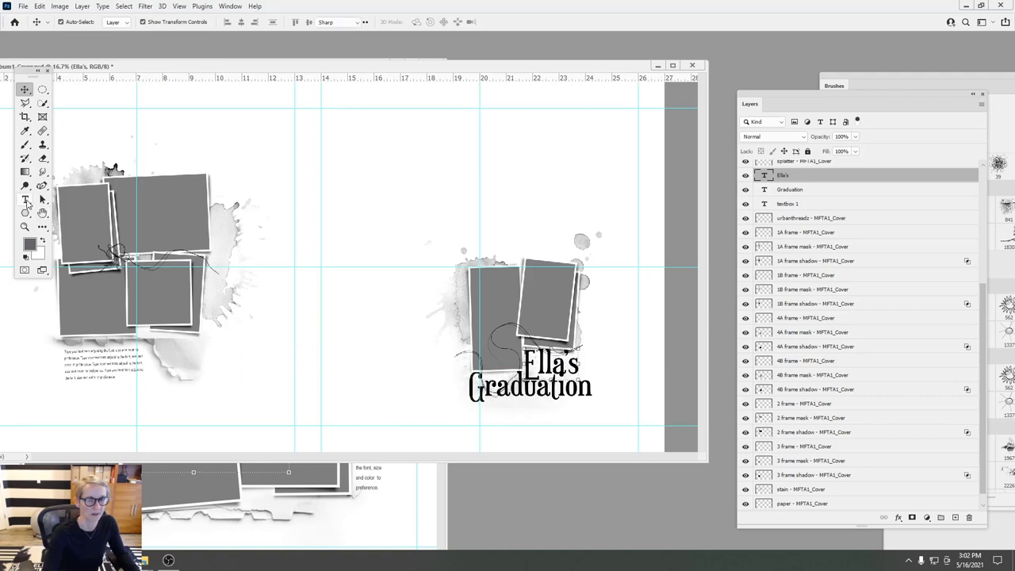
click(585, 352)
key(ctrl+a)
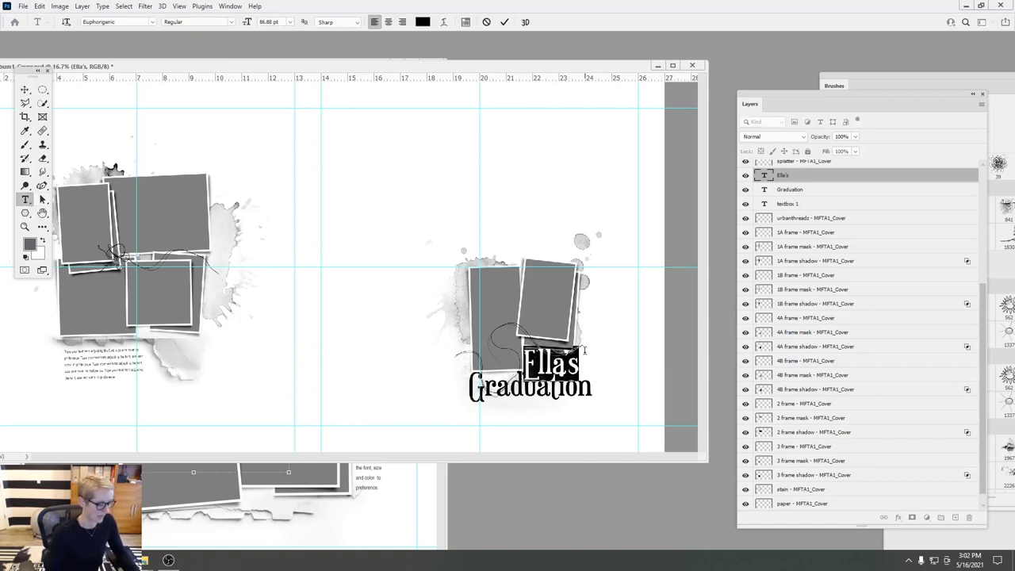
text(Through)
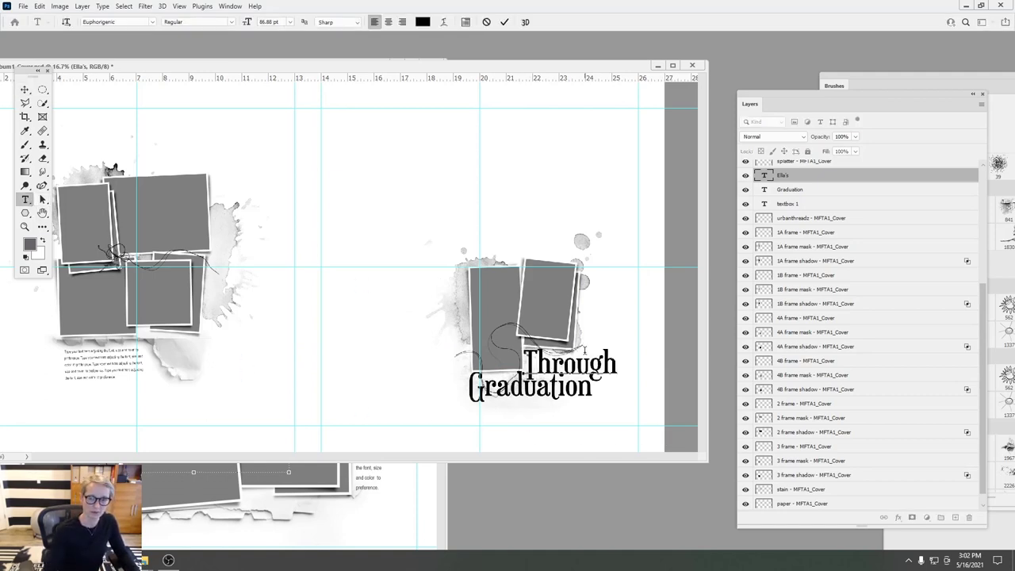
- Change the Through line to read She's
click(504, 21)
drag(569, 363, 513, 359)
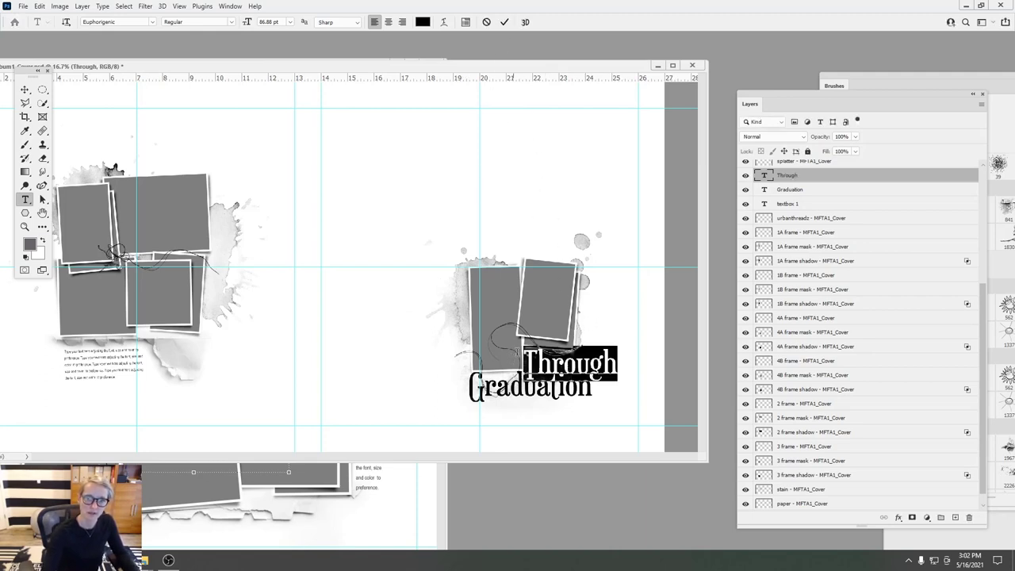
text(She's)
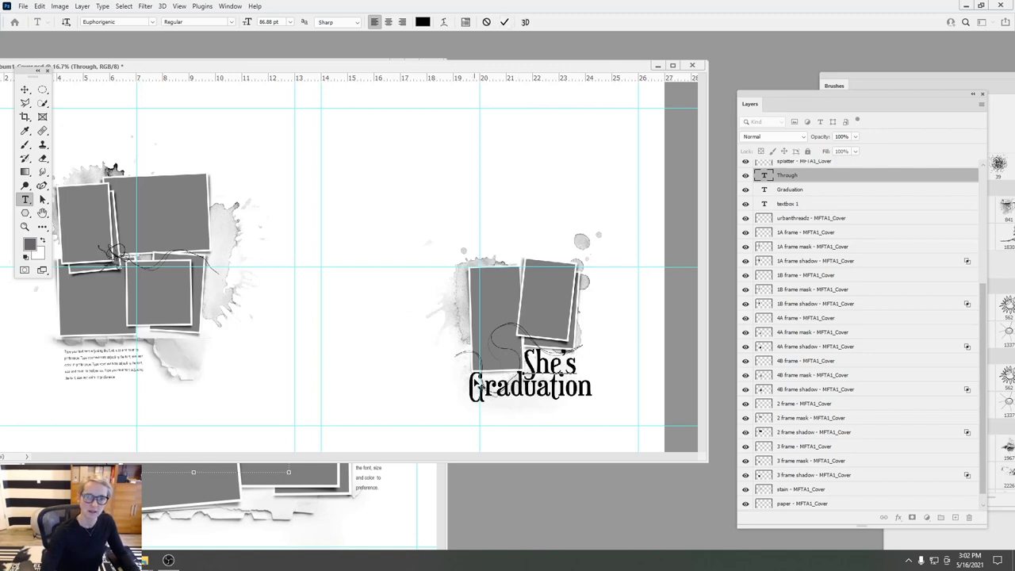
click(505, 21)
- Retype Graduation as 'on her way!' and scale it down to about two thirds
drag(473, 389, 658, 383)
text(on her)
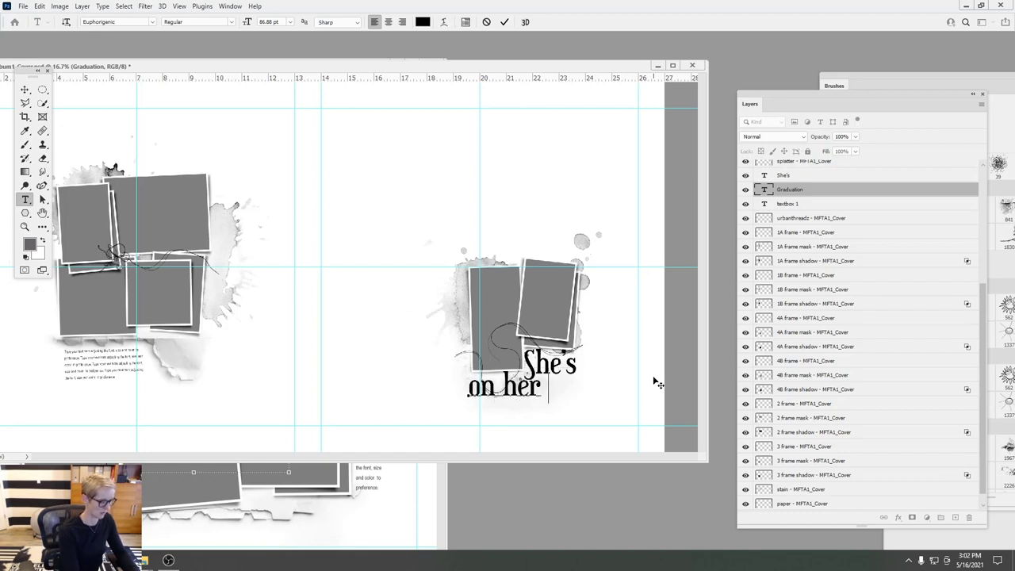
text( way!)
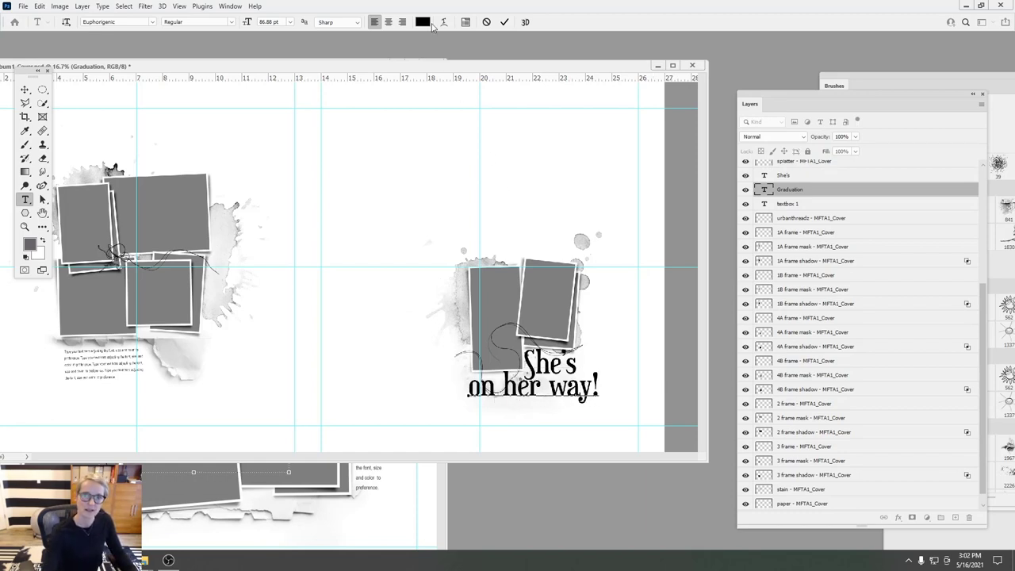
click(505, 21)
click(25, 91)
drag(598, 371, 567, 387)
click(523, 22)
- Nudge She's slightly right and down and set it in Australia Script
click(789, 176)
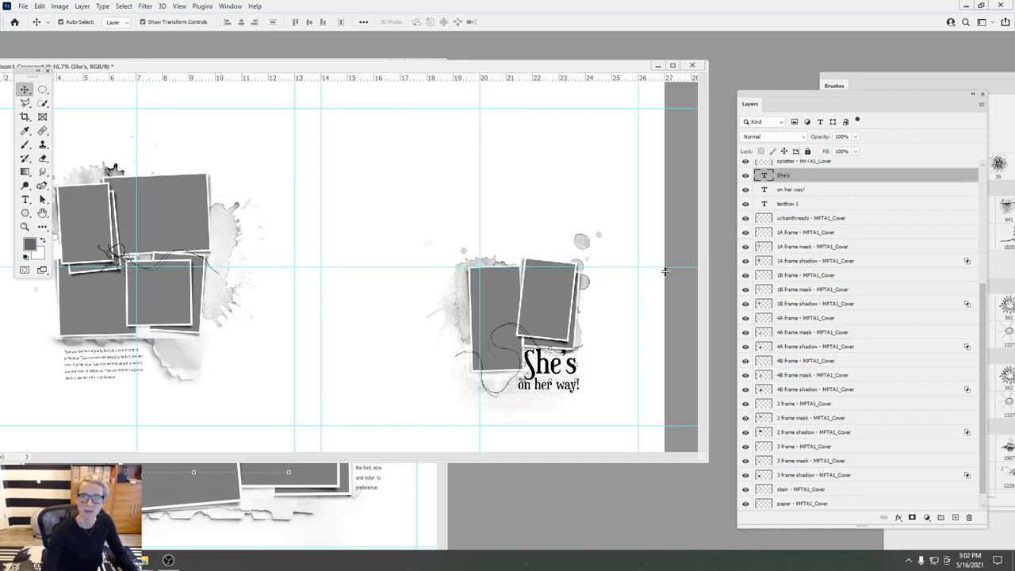
drag(549, 349, 550, 355)
click(24, 199)
click(151, 22)
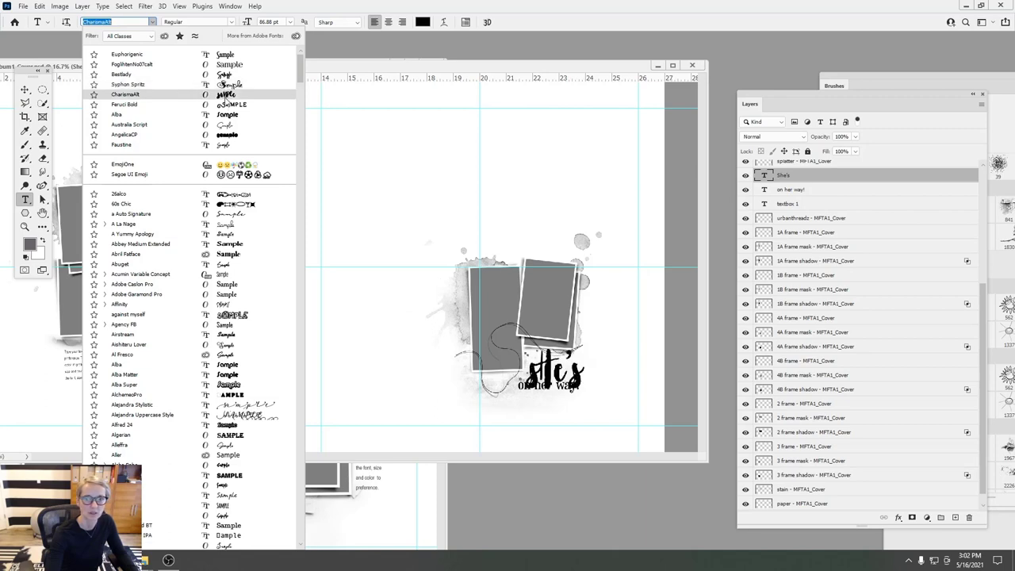
click(222, 125)
- Enlarge She's above 'on her way!', then delete both title text layers
key(v)
key(ctrl+t)
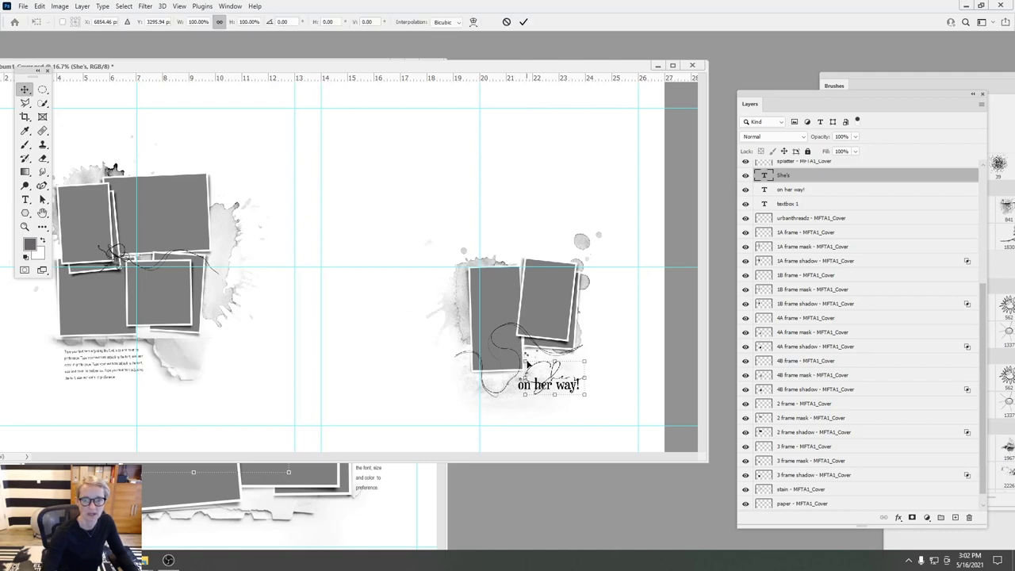
drag(525, 361, 477, 321)
drag(530, 338, 566, 358)
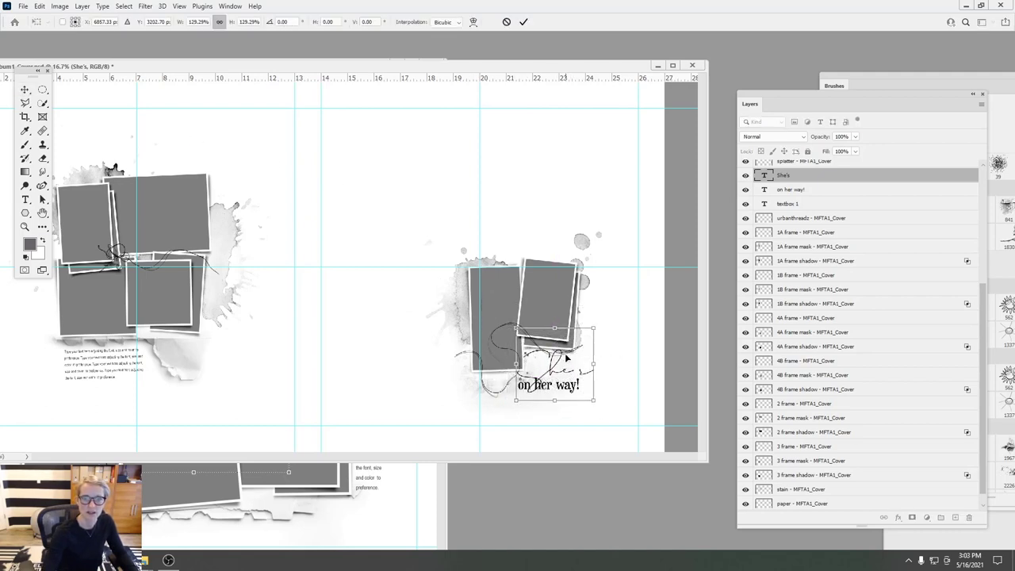
click(523, 22)
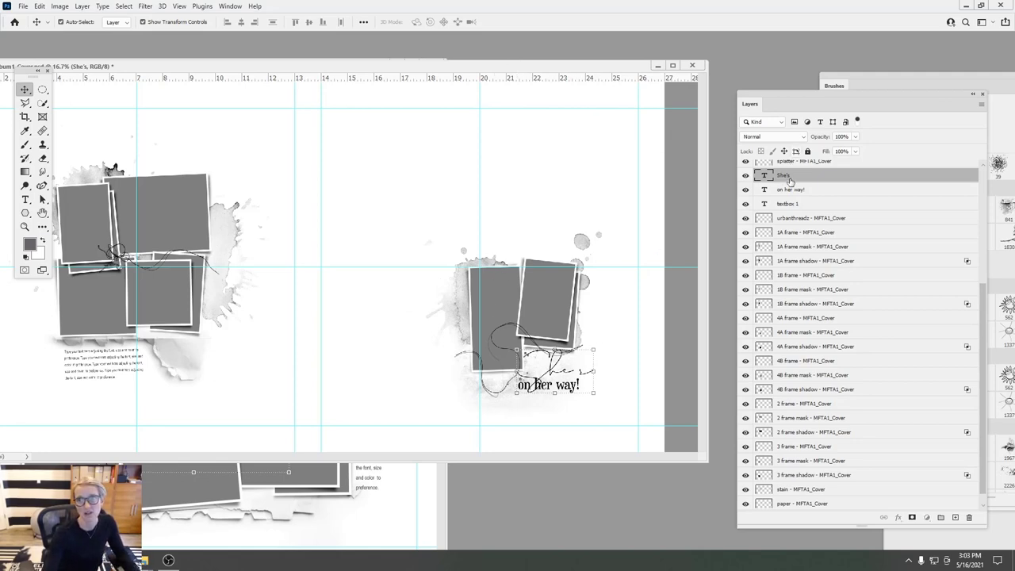
shift+click(790, 192)
drag(793, 191, 969, 517)
- Choose FoglihtenNo07calt, add a trial 2005-2021 text layer, then delete it
click(24, 199)
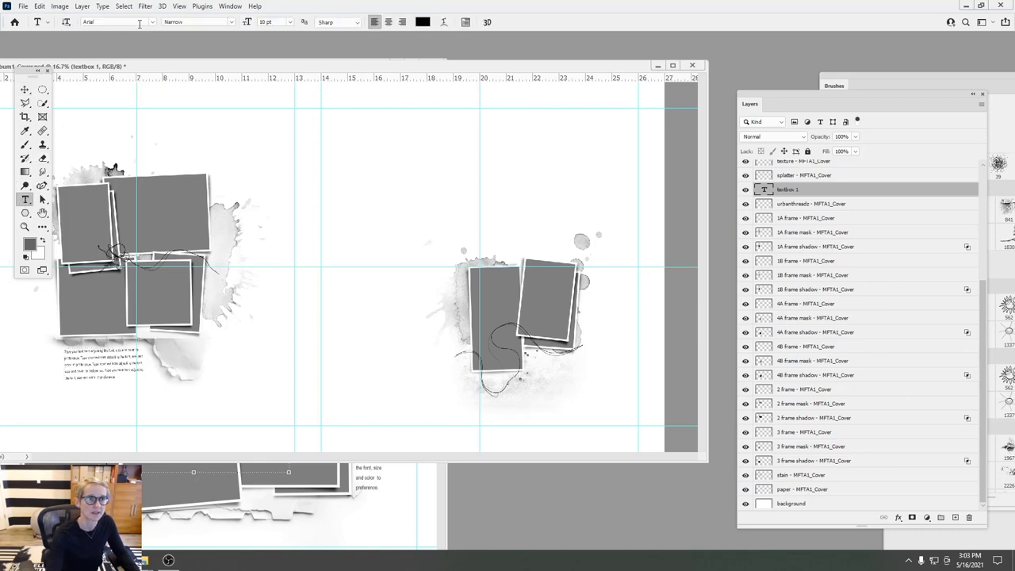
click(151, 22)
click(132, 74)
click(544, 374)
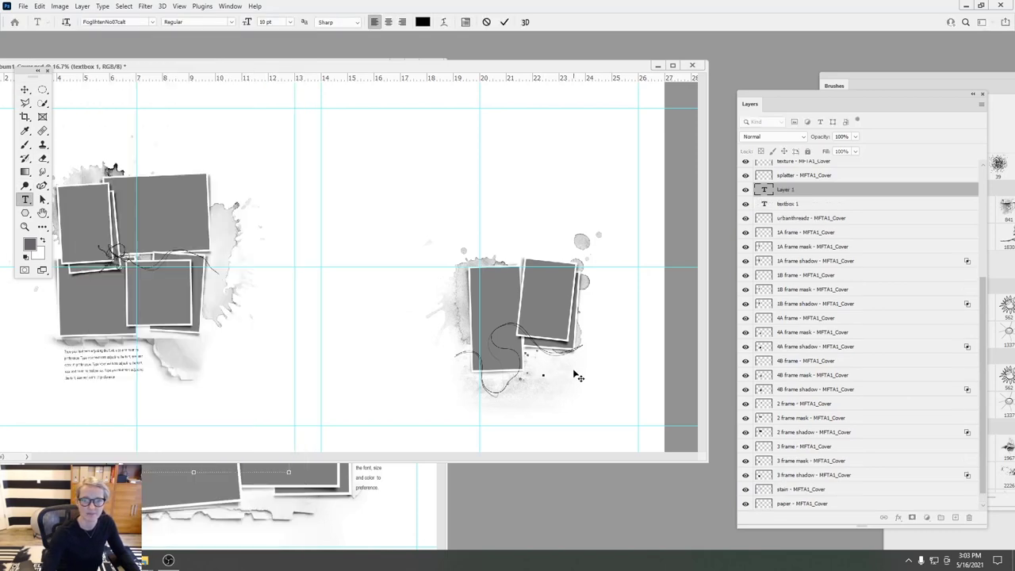
click(504, 21)
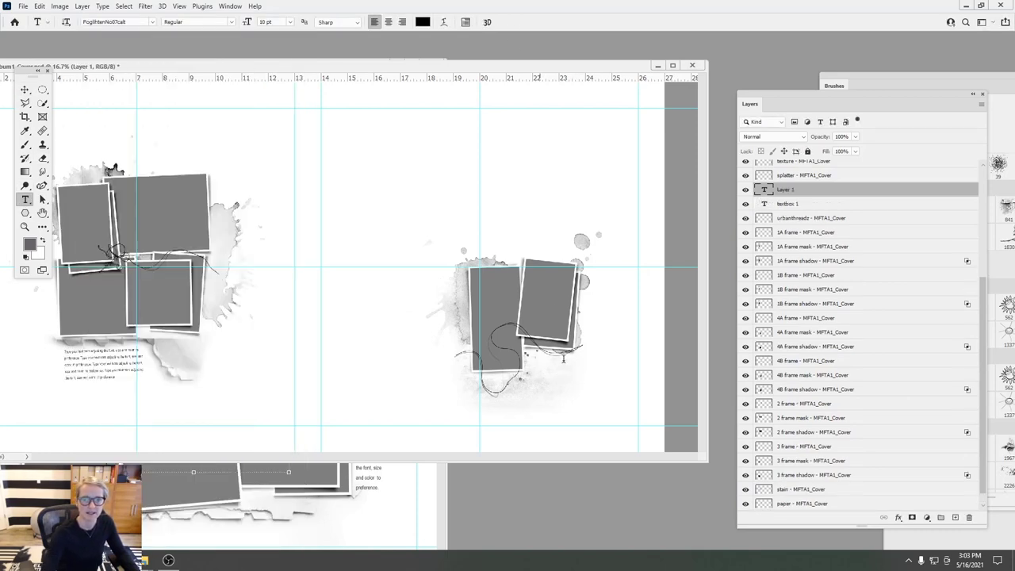
click(540, 367)
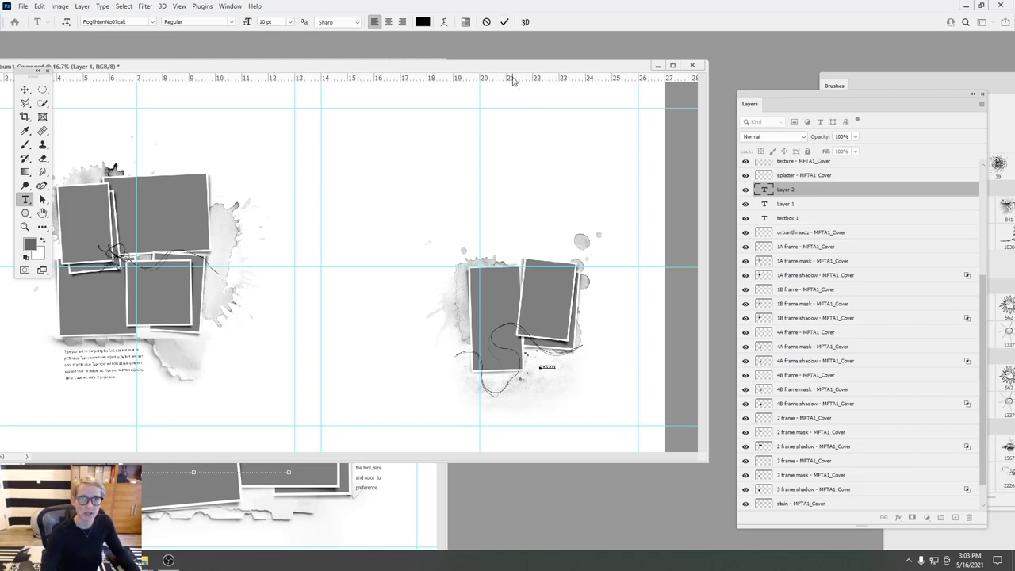
click(504, 21)
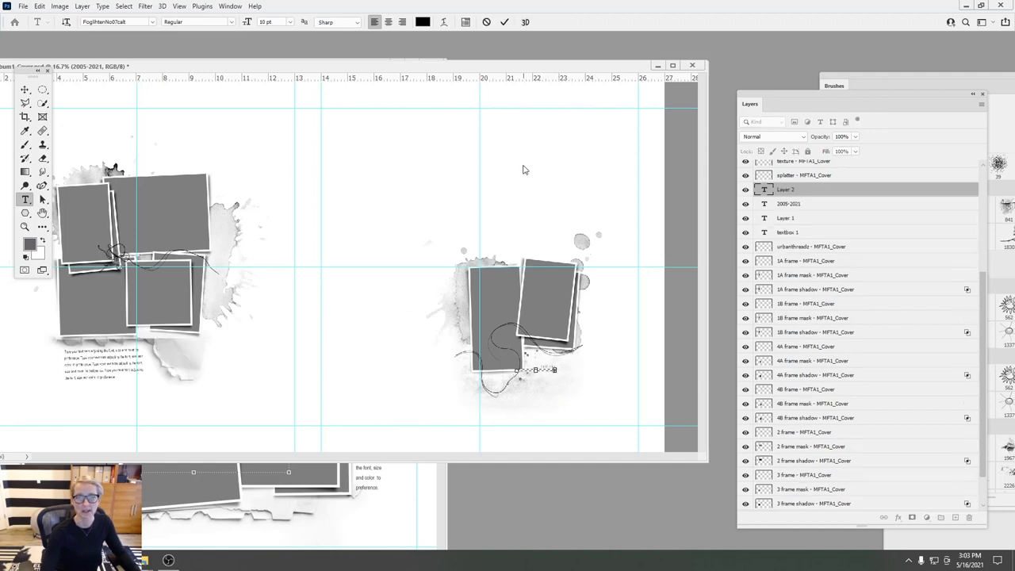
drag(864, 232, 968, 517)
- Type Class beneath the photo cluster and enlarge it
click(553, 379)
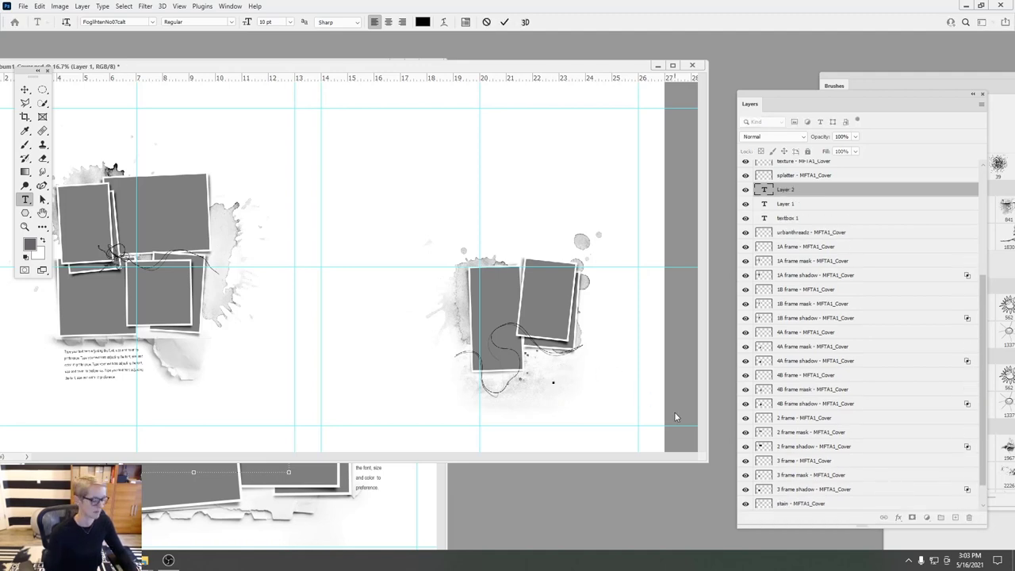
text(Class)
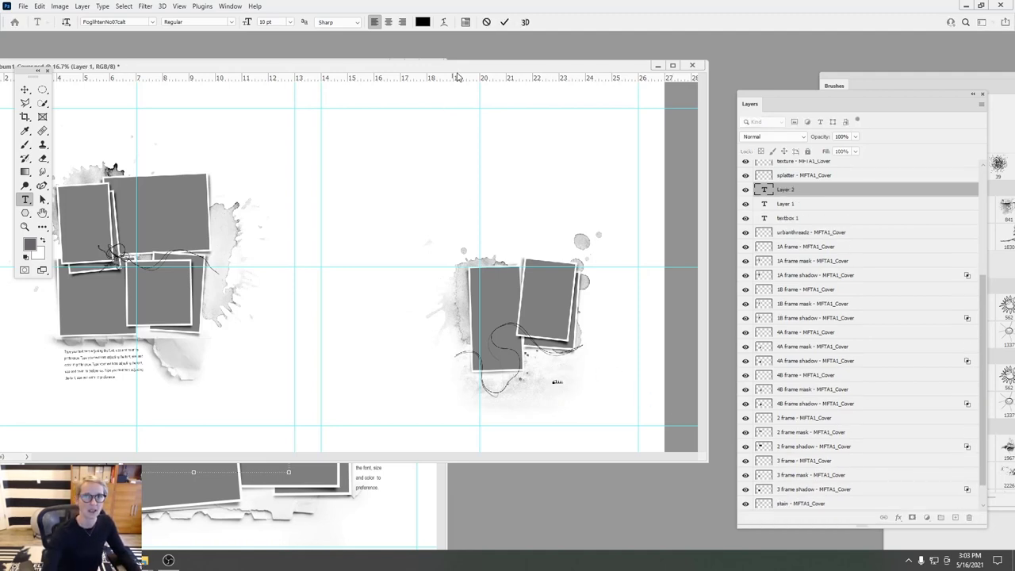
click(504, 21)
click(24, 88)
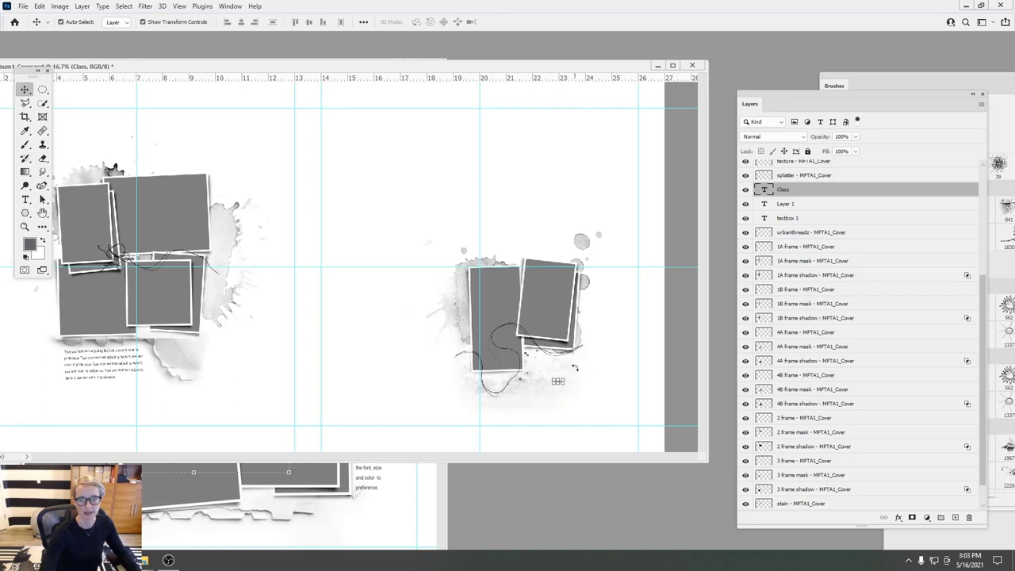
key(ctrl+t)
drag(565, 378, 584, 363)
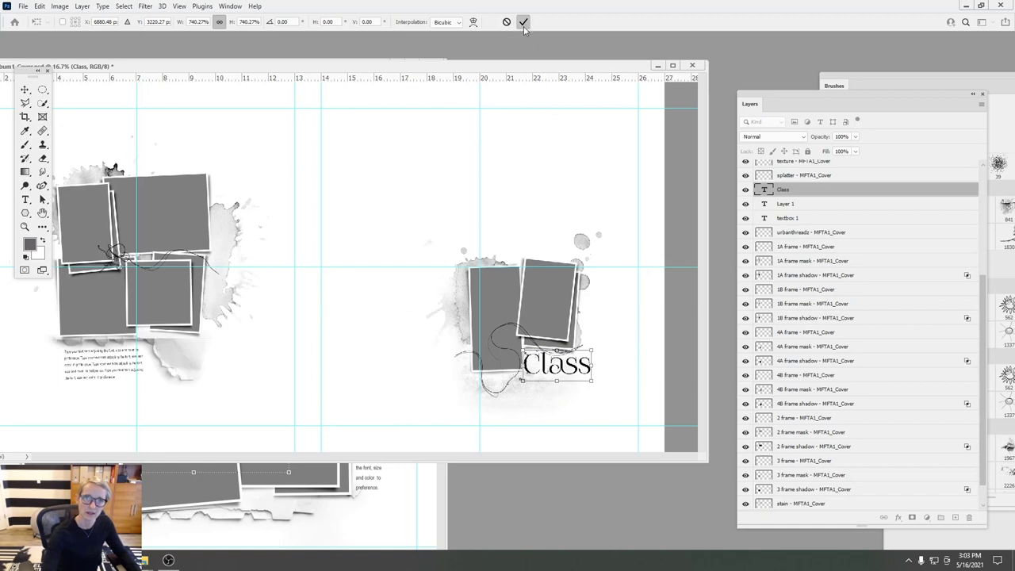
click(525, 22)
click(583, 198)
click(25, 199)
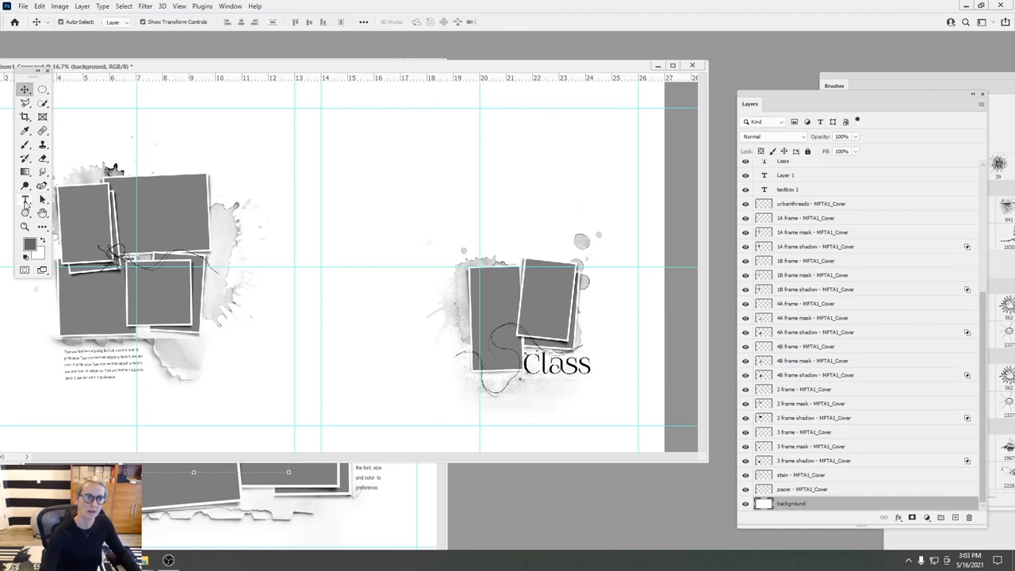
- Add the word 'of' above the photos and enlarge it to about 388%
click(490, 181)
text(of)
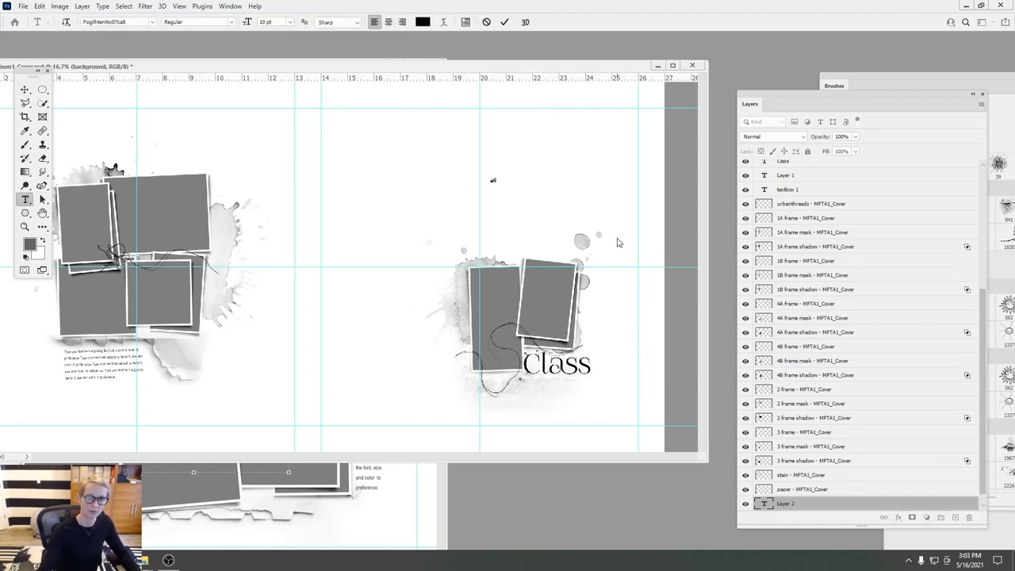
click(504, 22)
click(25, 90)
key(ctrl+t)
drag(496, 175, 508, 165)
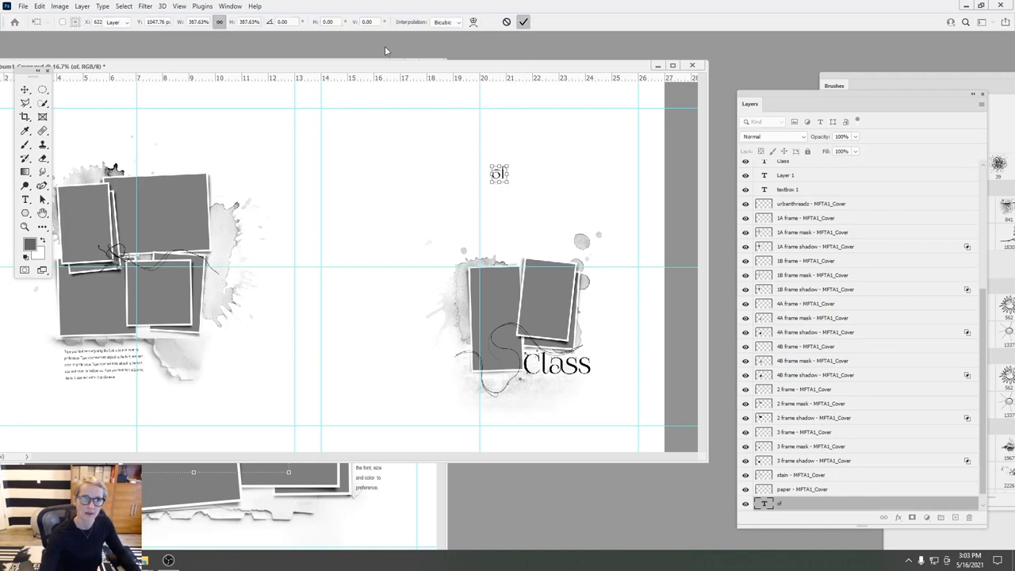
key(Return)
- Undo the accidental layer moves and place 'of' just under Class
drag(358, 87, 417, 146)
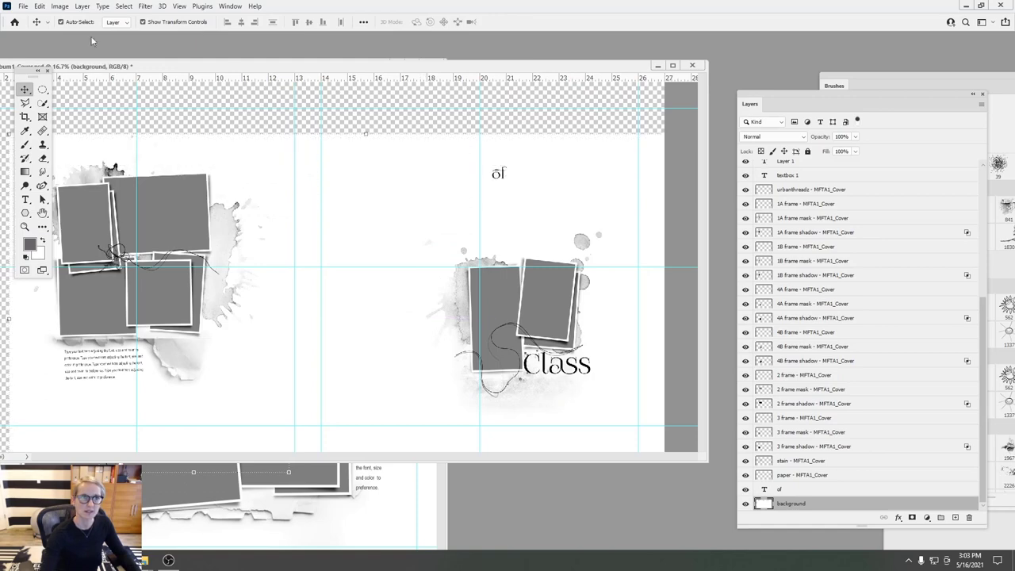
click(39, 5)
click(60, 17)
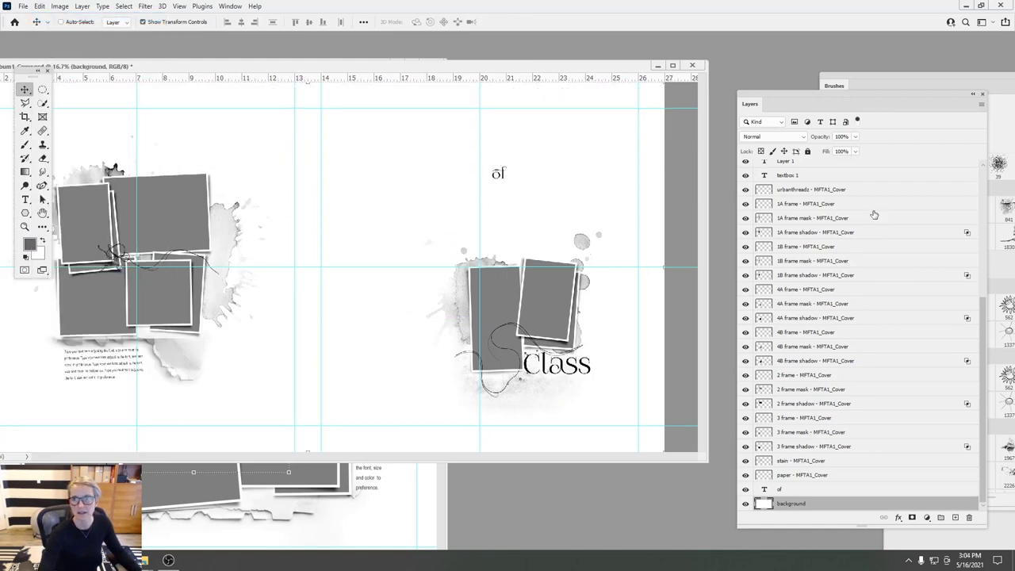
ctrl+click(795, 491)
drag(574, 173, 576, 199)
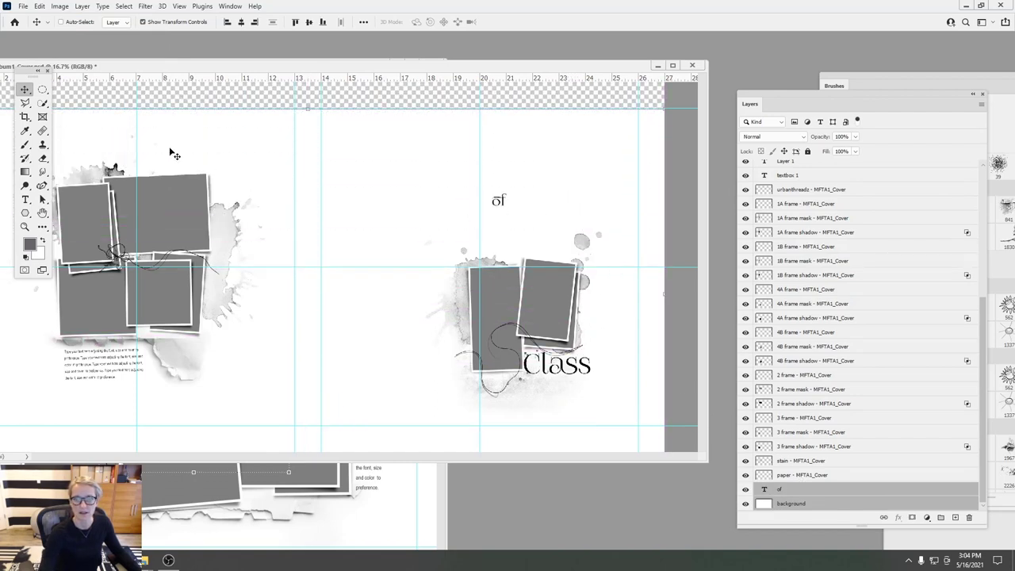
click(39, 6)
click(47, 17)
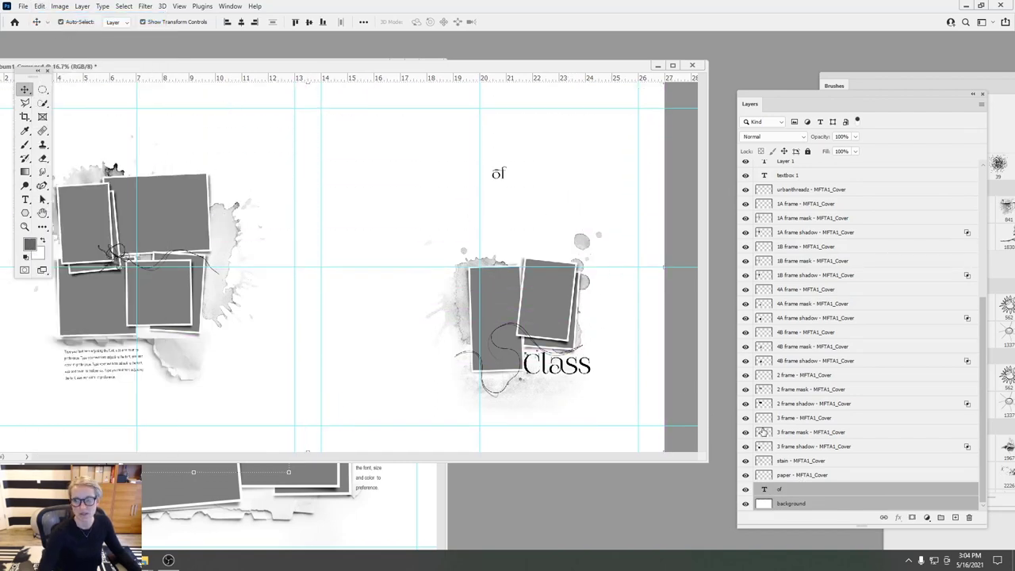
click(792, 490)
drag(547, 203, 592, 409)
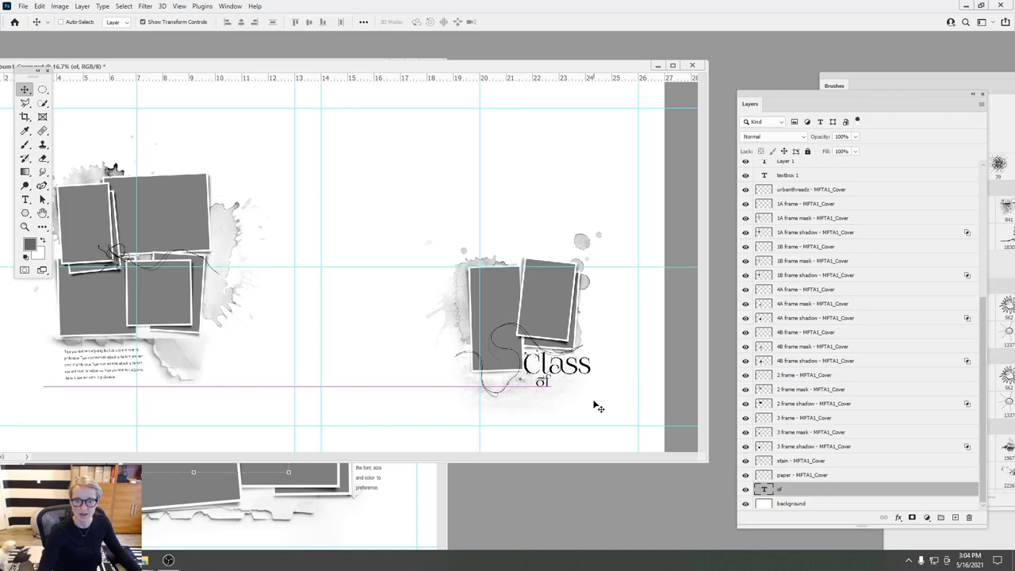
- Add a 2021 text layer at 30 pt in Abril Fatface
key(t)
click(407, 204)
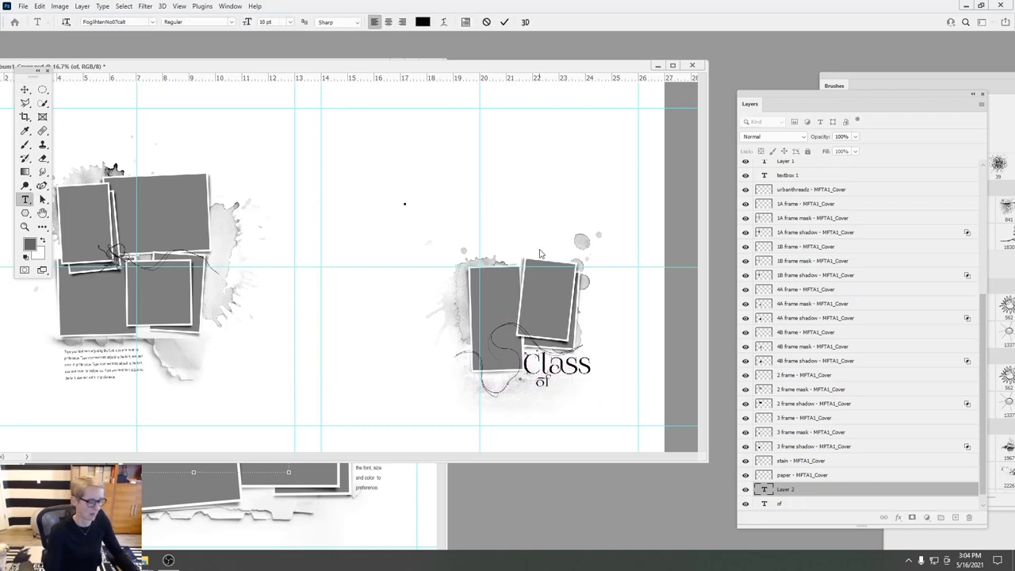
text(2021)
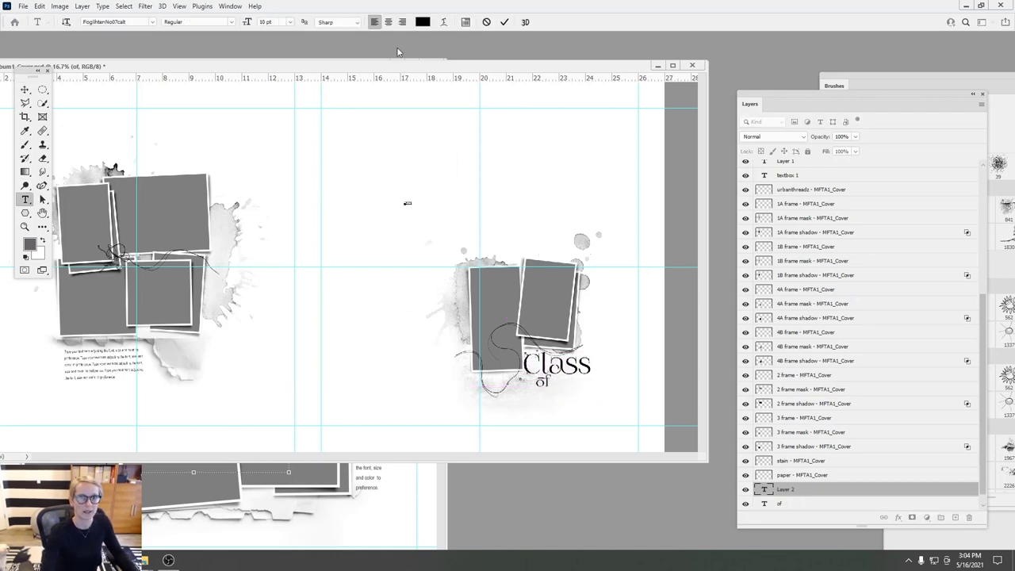
click(504, 21)
click(290, 21)
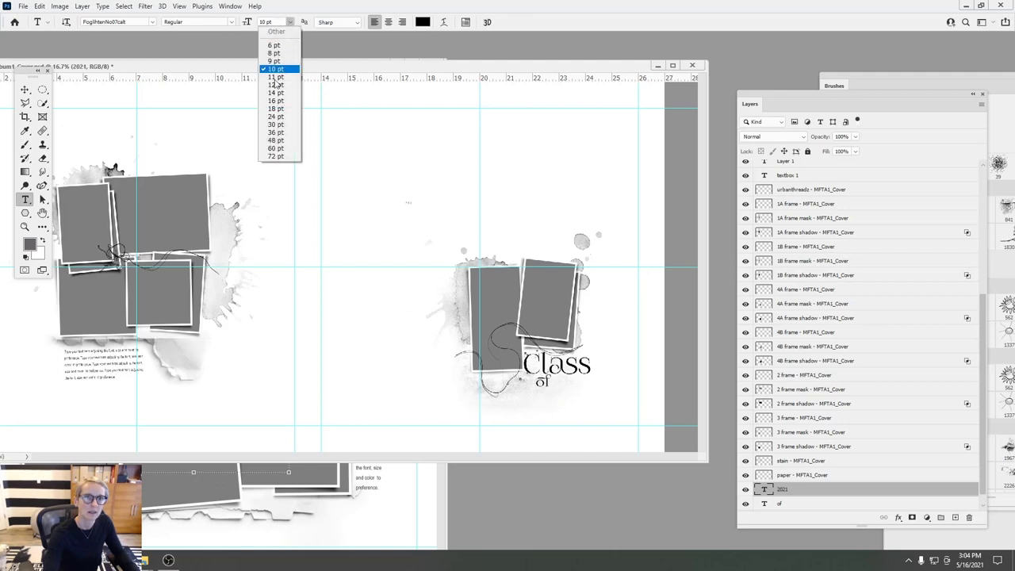
click(273, 125)
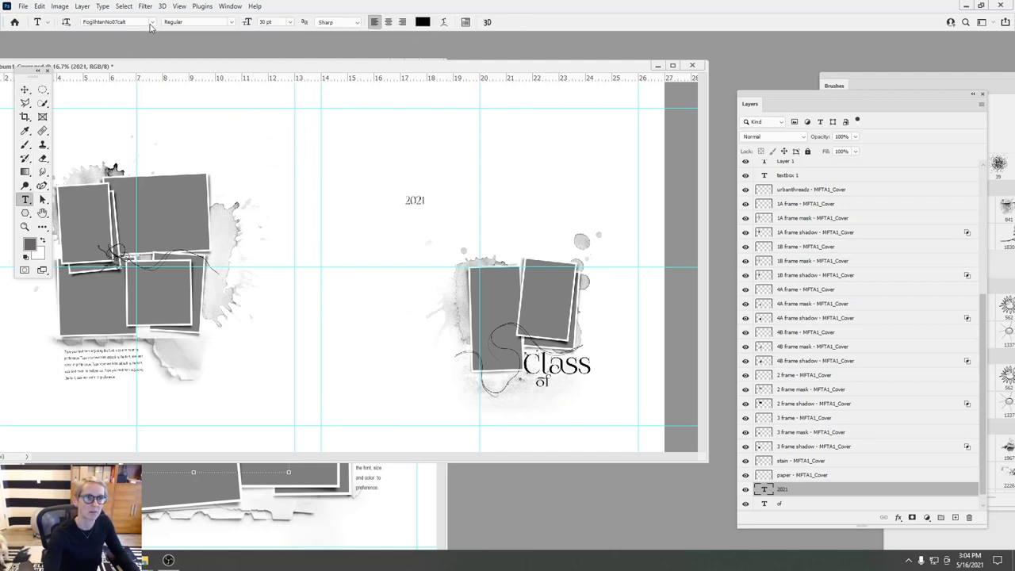
click(152, 21)
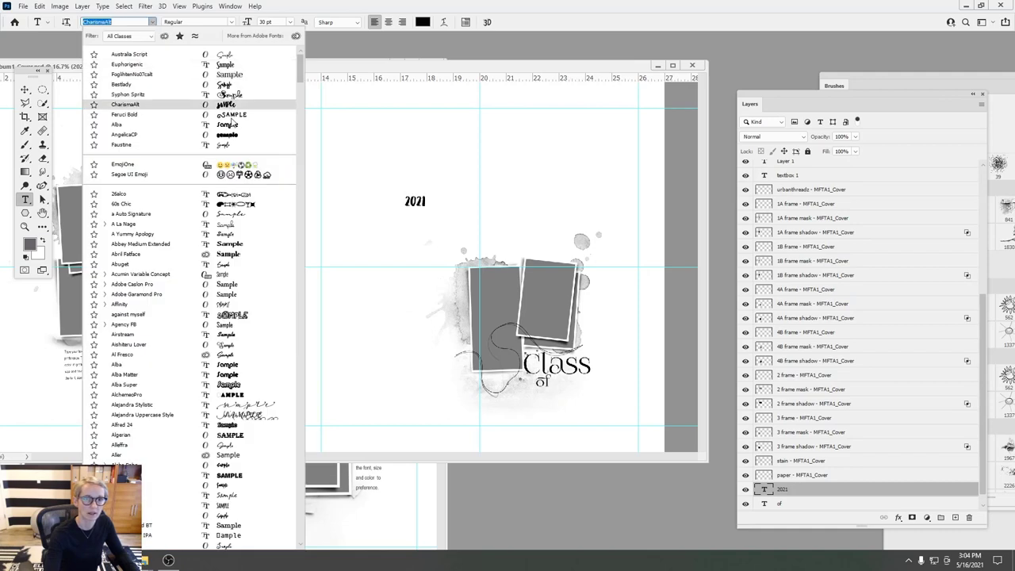
click(231, 258)
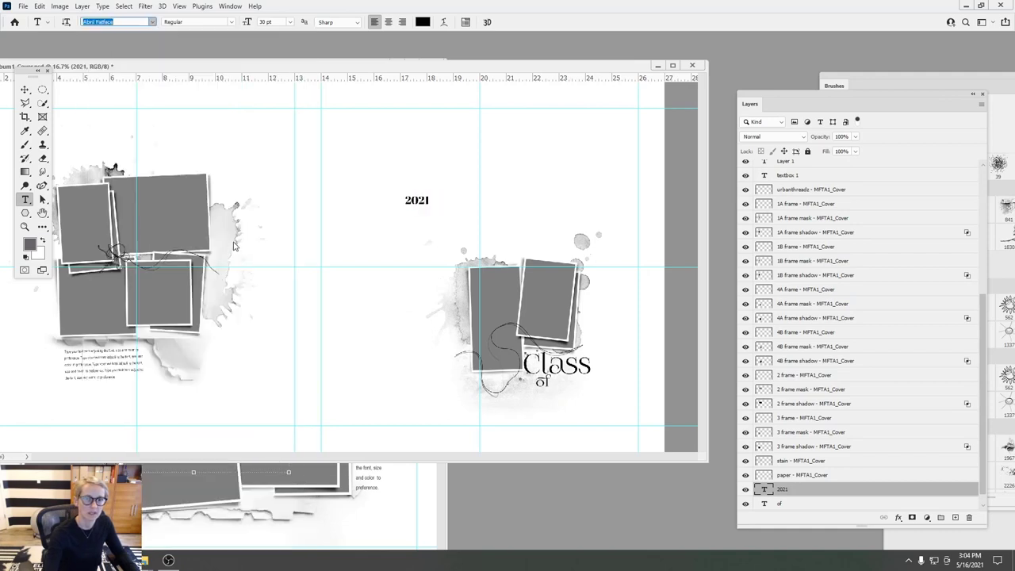
- Enlarge 2021 to about 200% and move it beside 'of' under Class
click(26, 89)
key(ctrl+t)
drag(433, 207, 454, 214)
click(525, 21)
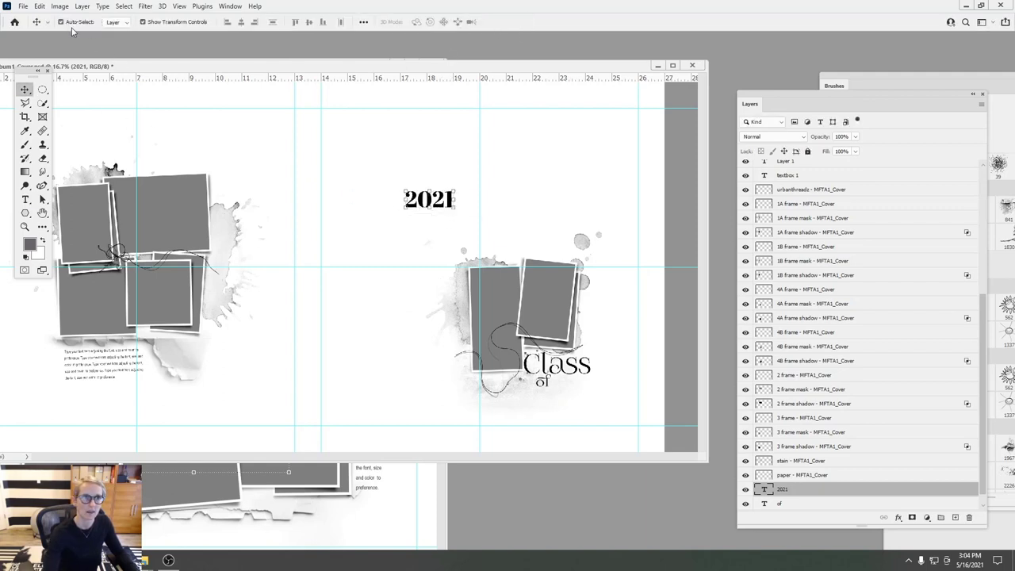
drag(371, 161, 501, 326)
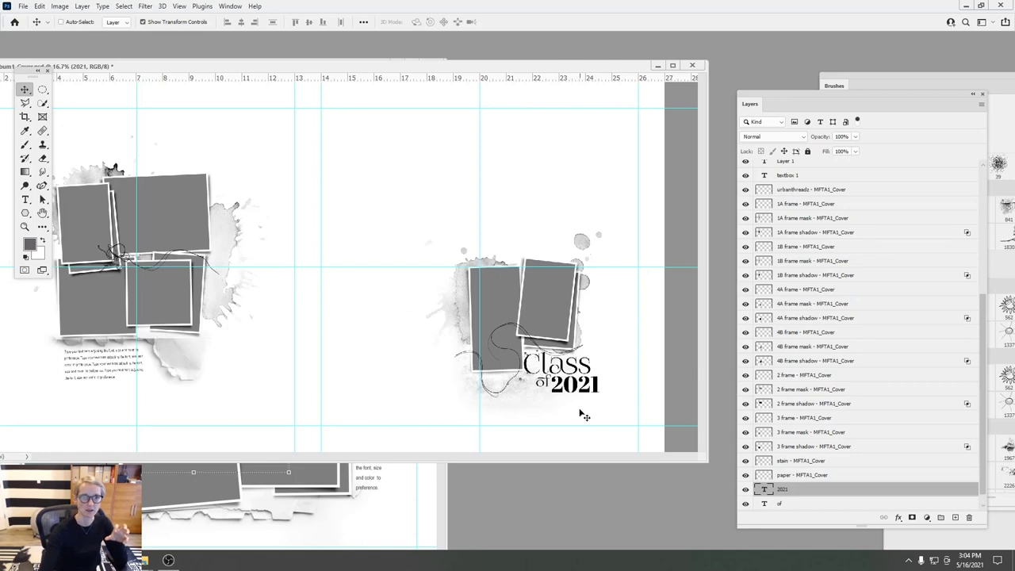
drag(262, 72, 339, 85)
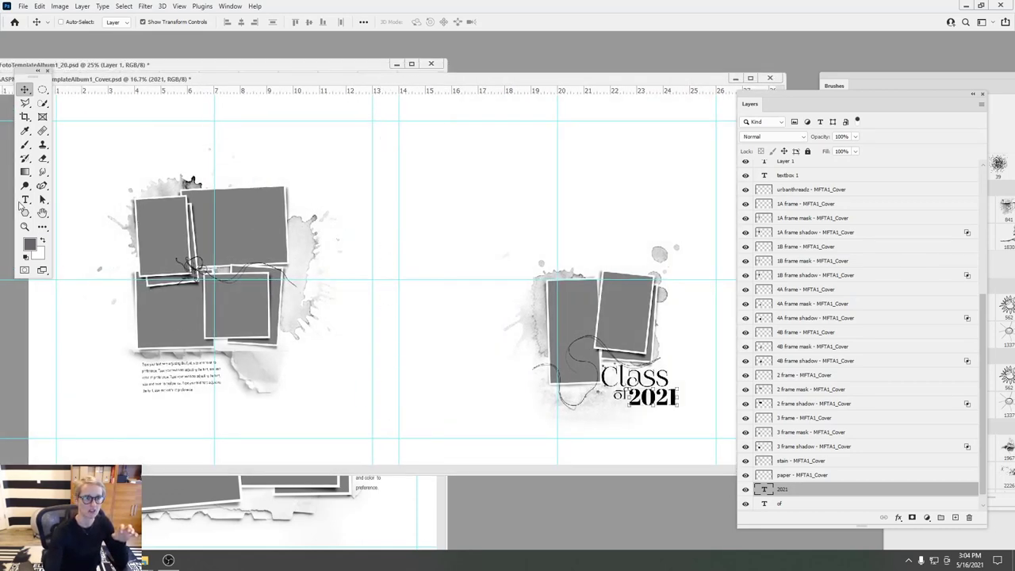
- Type a caption near the page top: 'Through the Years' followed by the child's full name
click(25, 202)
click(424, 224)
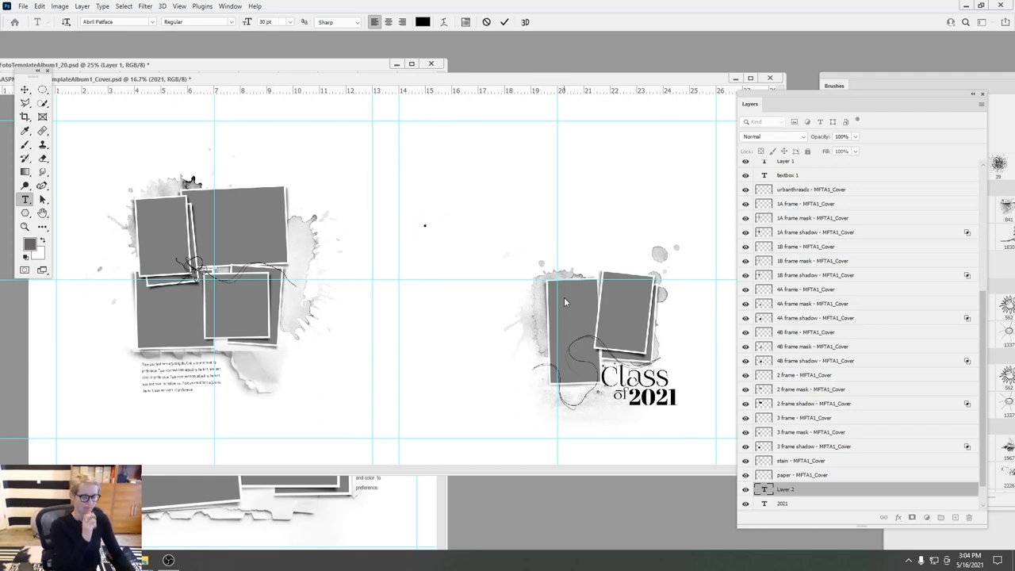
text(Ell)
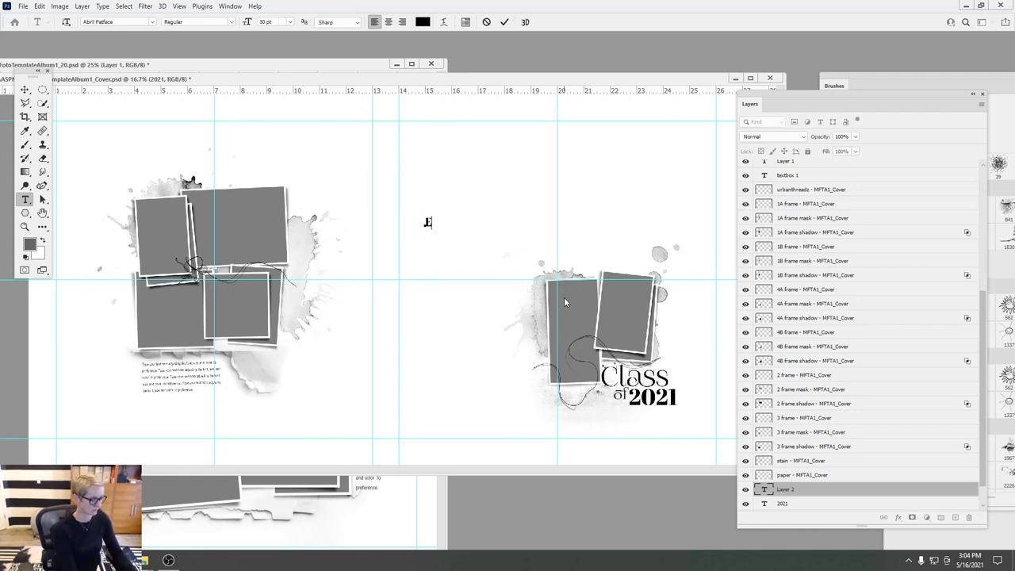
text(a)
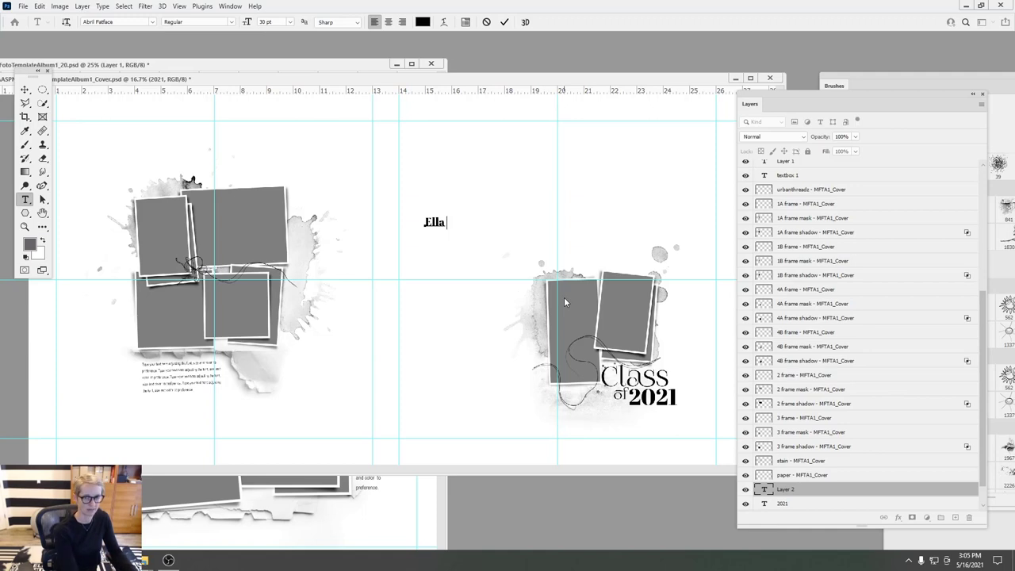
text('s)
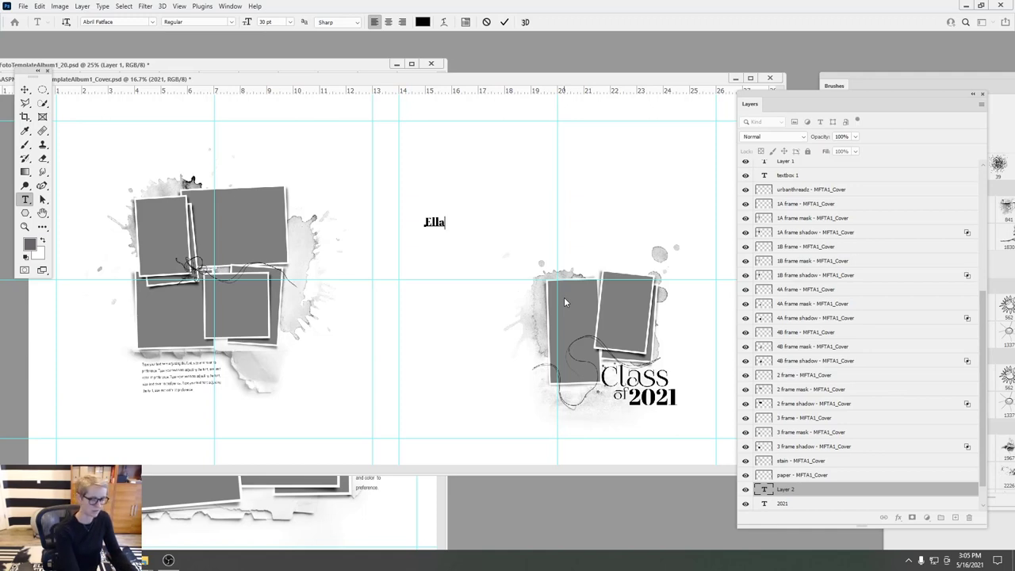
key(BackSpace)
key(BackSpace)
key(BackSpace)
key(BackSpace)
key(BackSpace)
key(BackSpace)
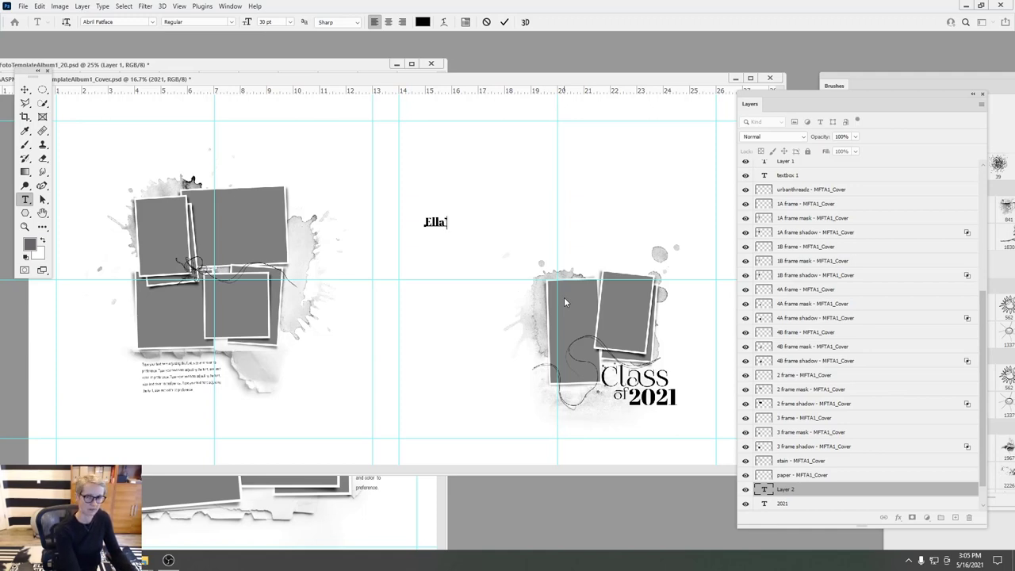
text(Through the)
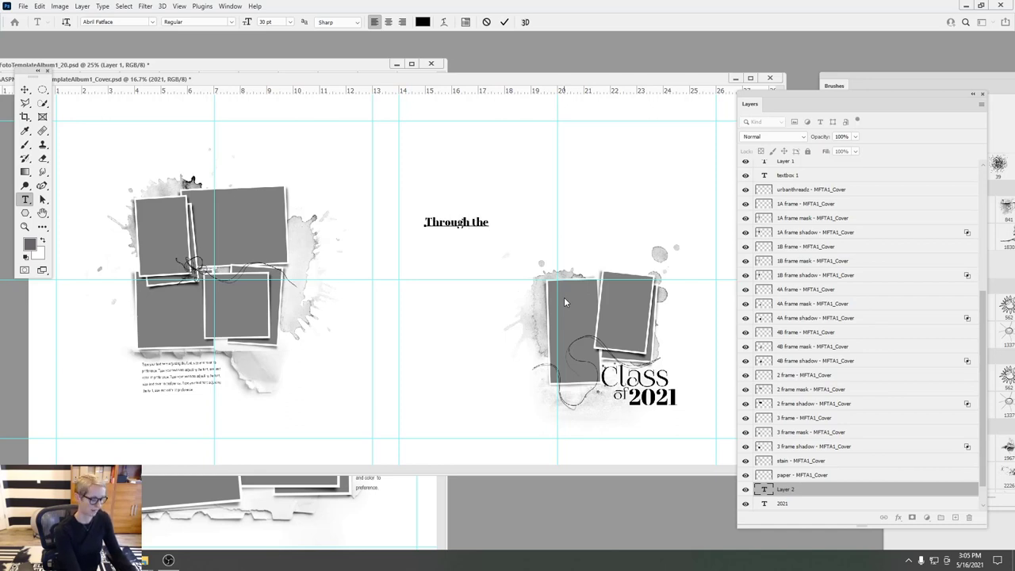
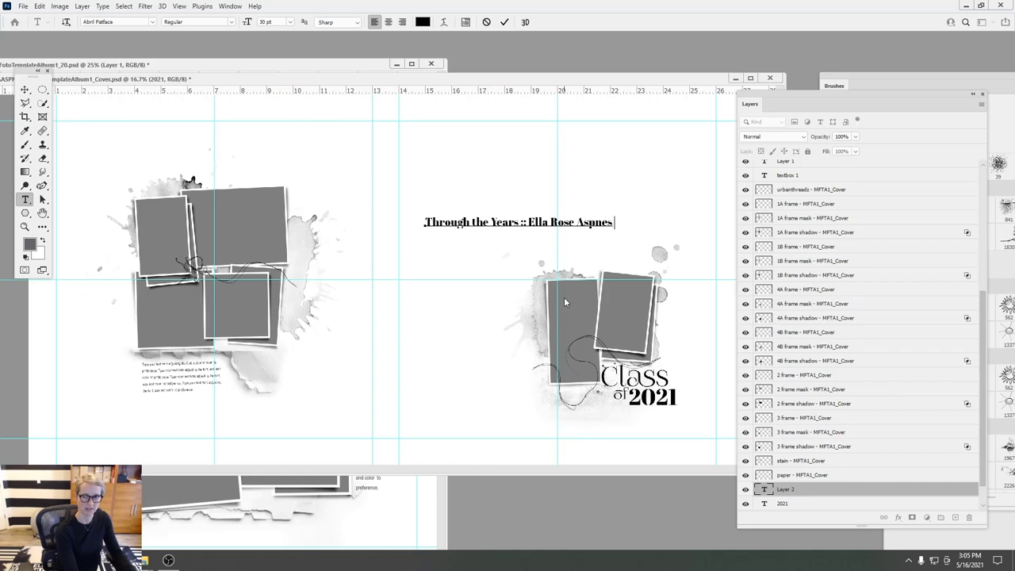
text( ::)
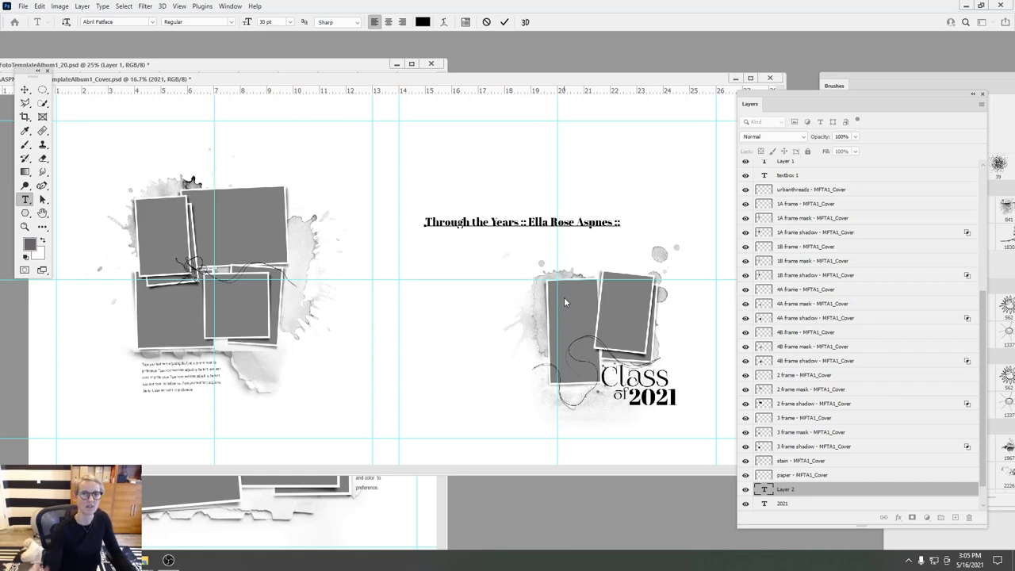
click(505, 22)
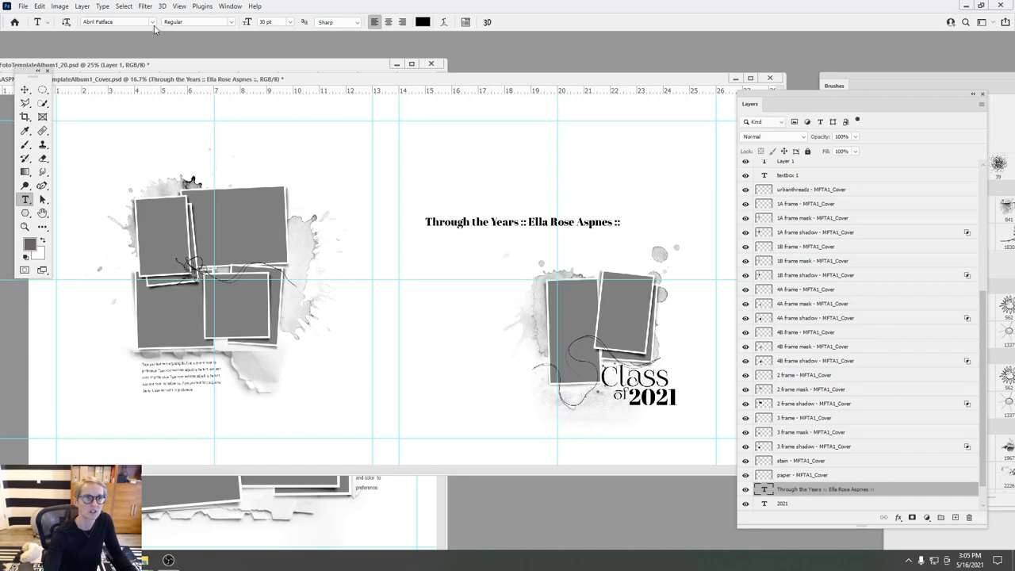
- Set the caption to 12 pt FoglihtenNo07calt
click(290, 21)
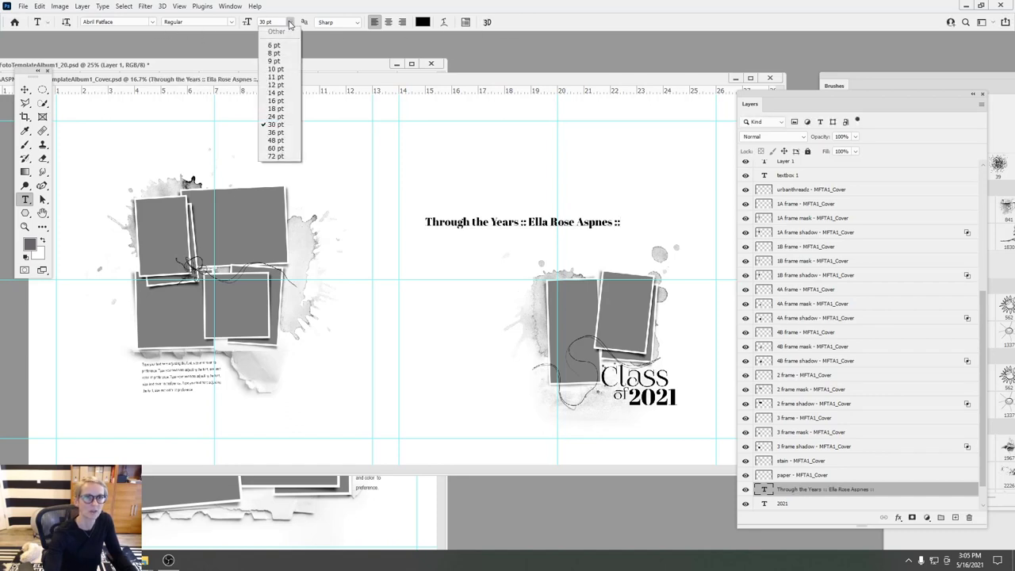
click(271, 84)
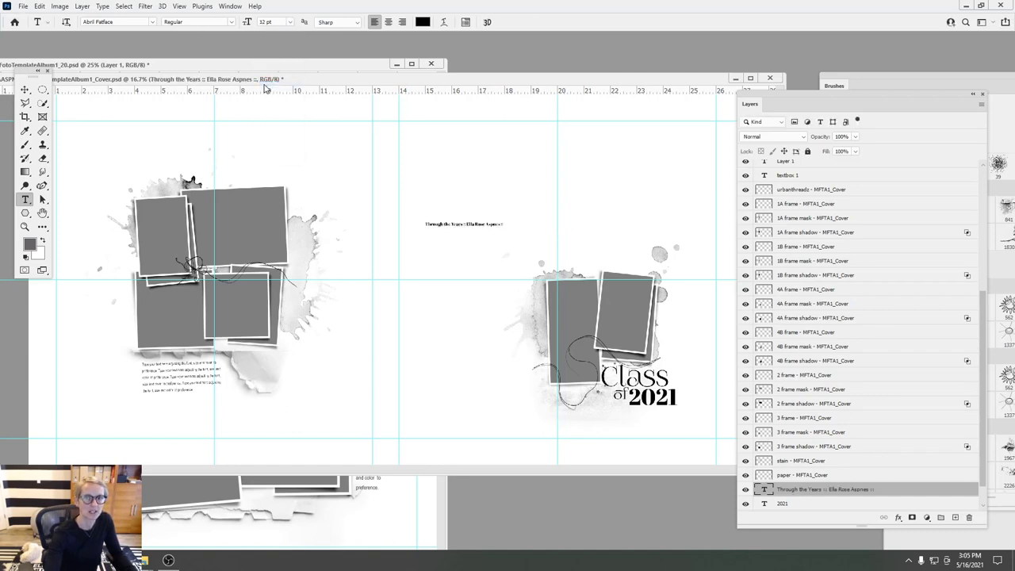
click(151, 22)
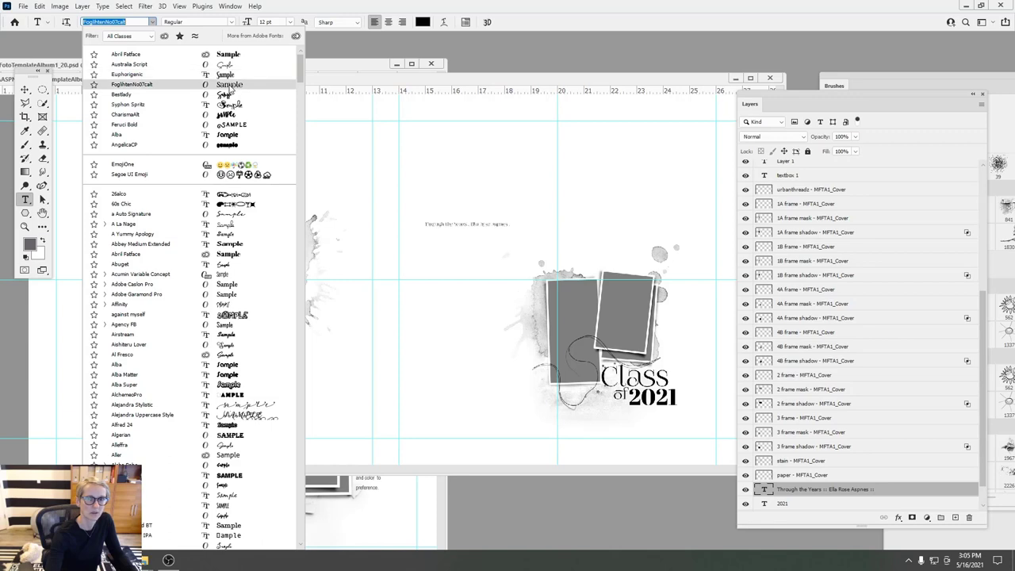
click(230, 85)
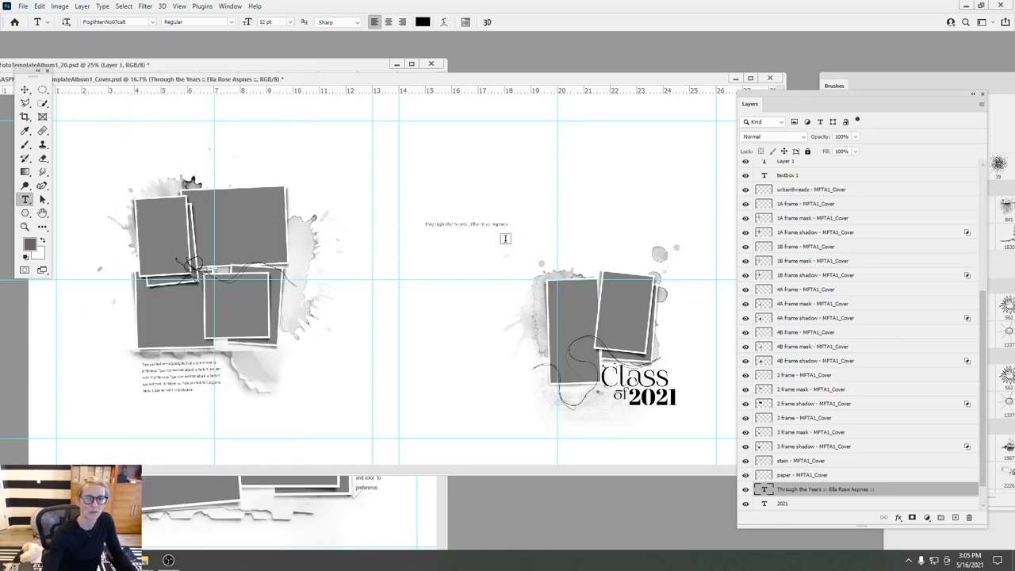
- Set the caption to 14 pt, rotate it 90° clockwise, and move it onto the spine
click(291, 26)
click(272, 93)
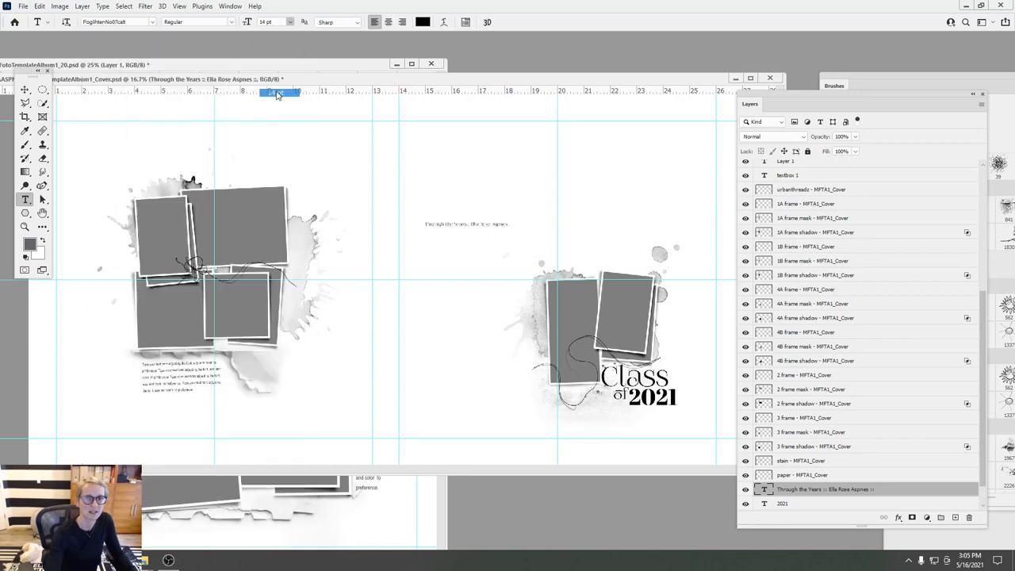
click(39, 6)
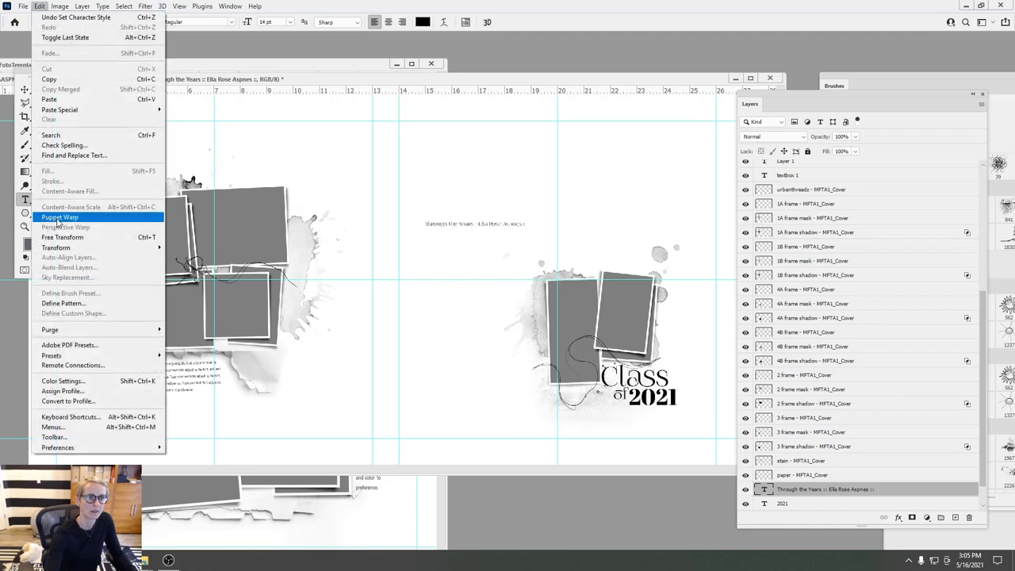
click(208, 401)
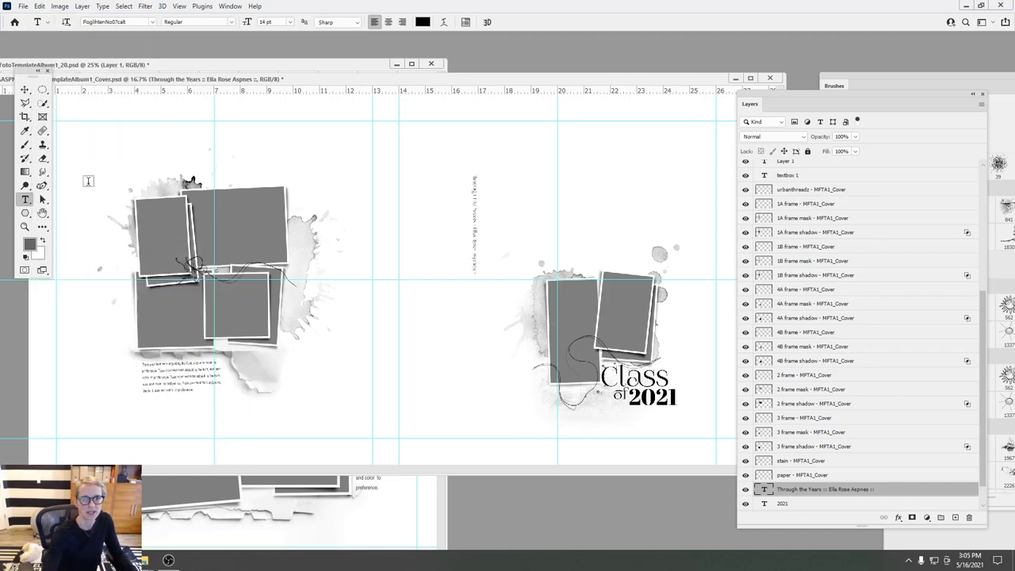
click(24, 90)
drag(476, 210, 386, 294)
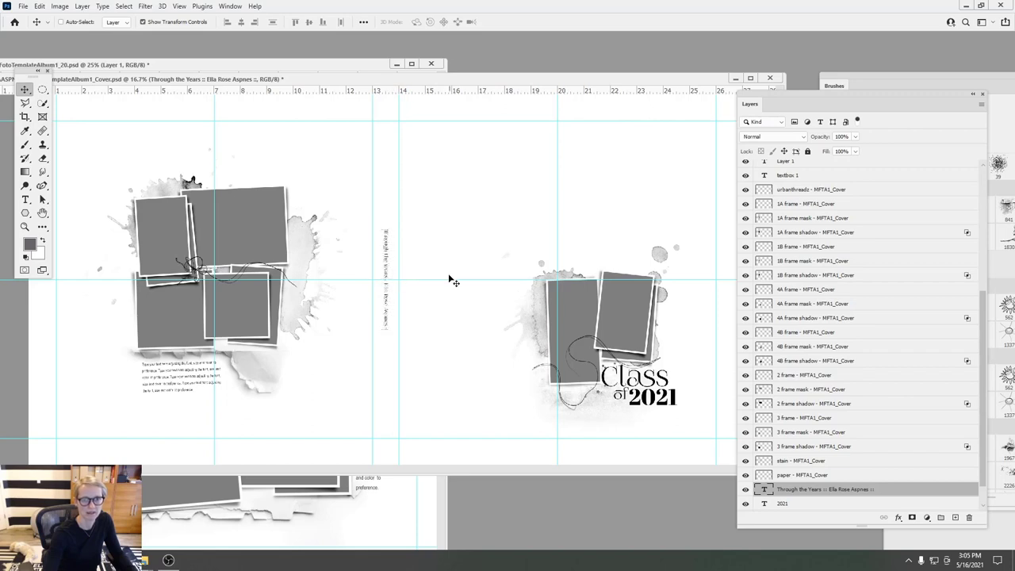
- Zoom in on the cover and shift its window down and left
click(173, 6)
click(196, 88)
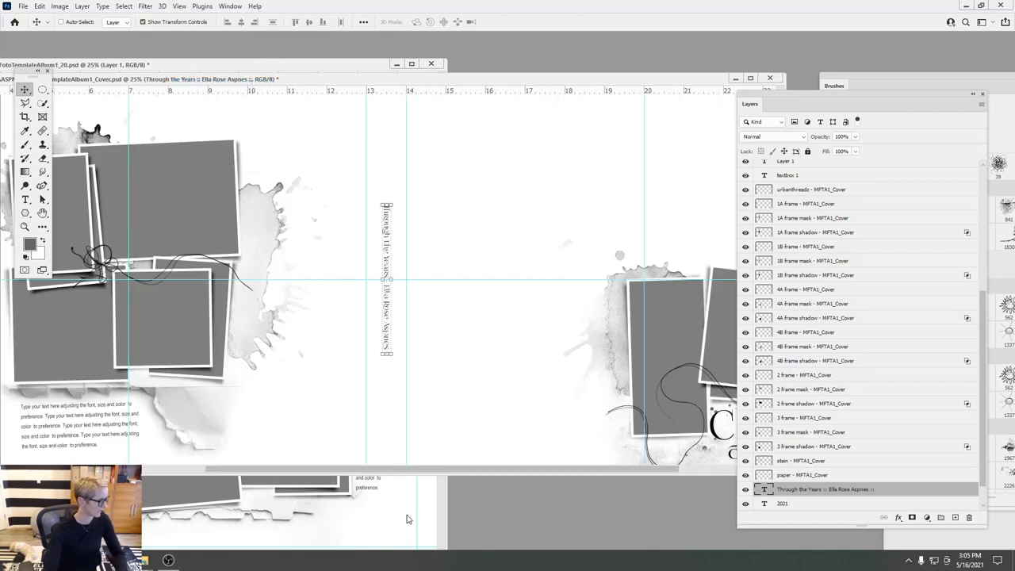
drag(478, 82, 385, 108)
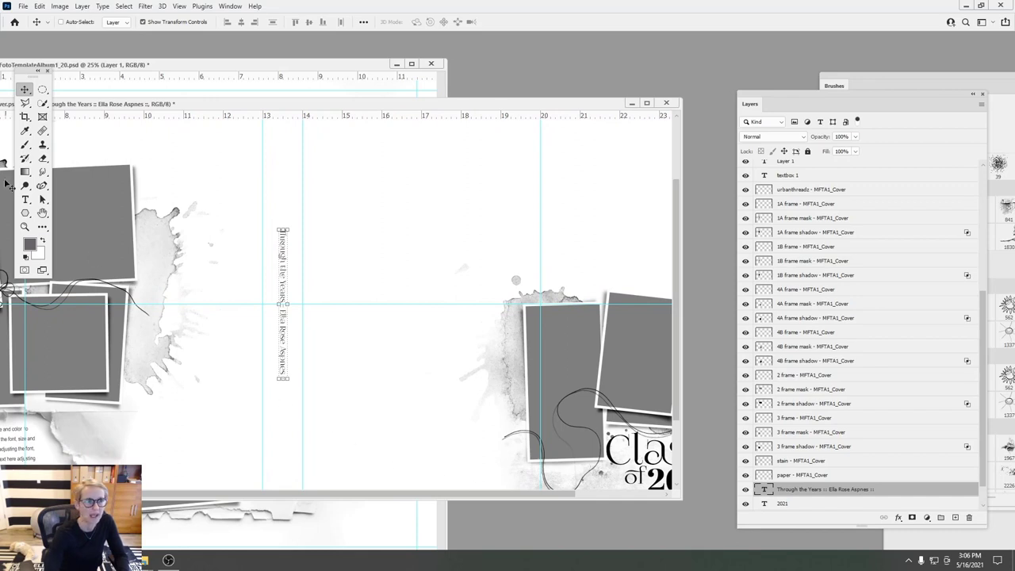
click(24, 199)
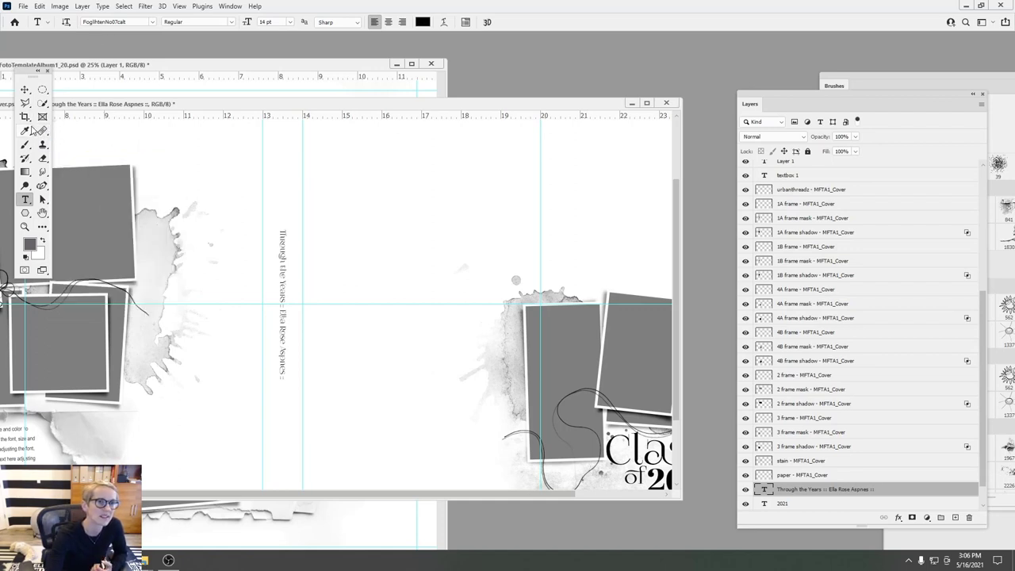
click(130, 21)
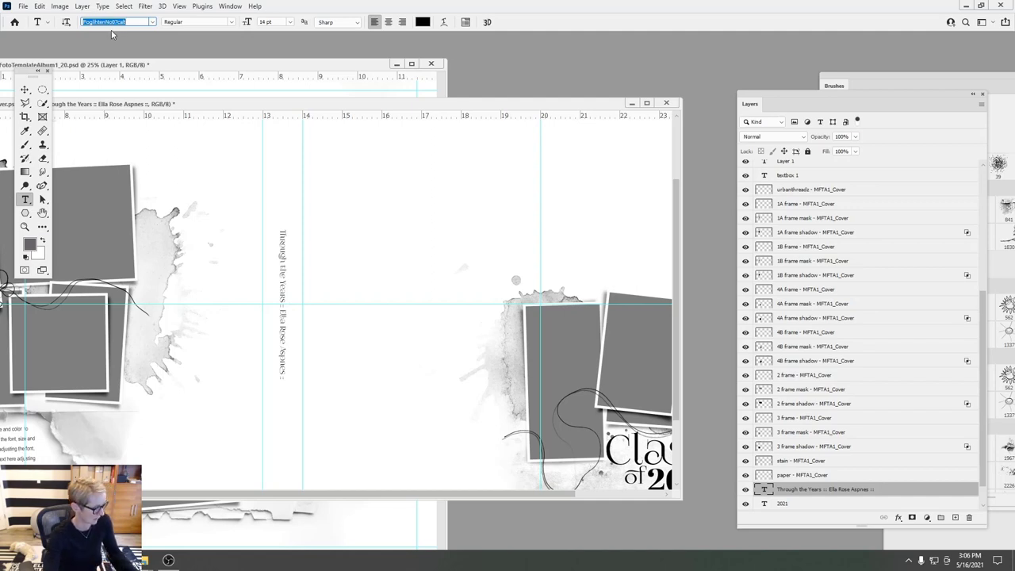
- Add a 'FoglihtenNo07calt' text line in Euphorigenic 72 pt, then move the window down to reveal the album
click(350, 175)
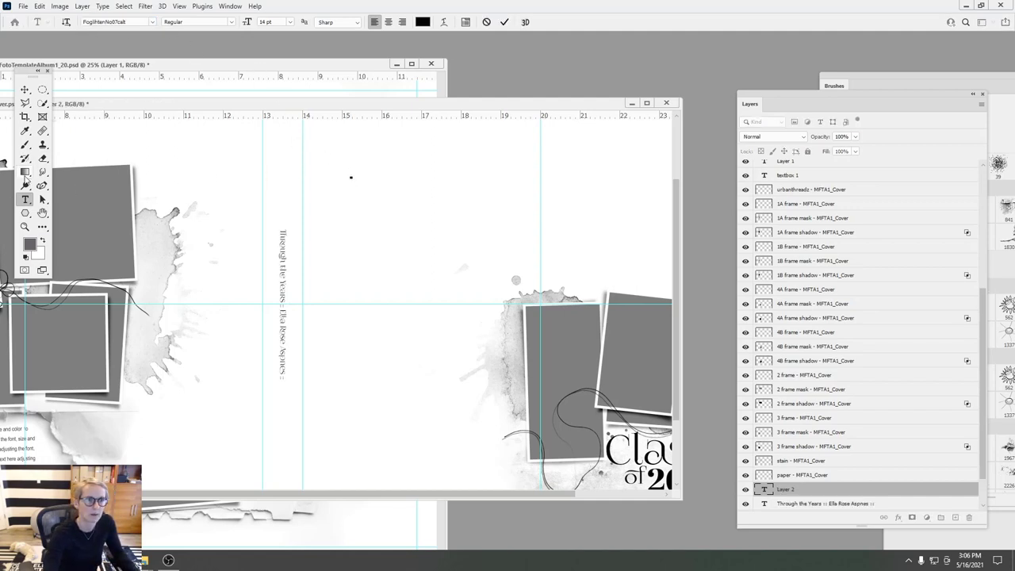
click(504, 22)
click(151, 22)
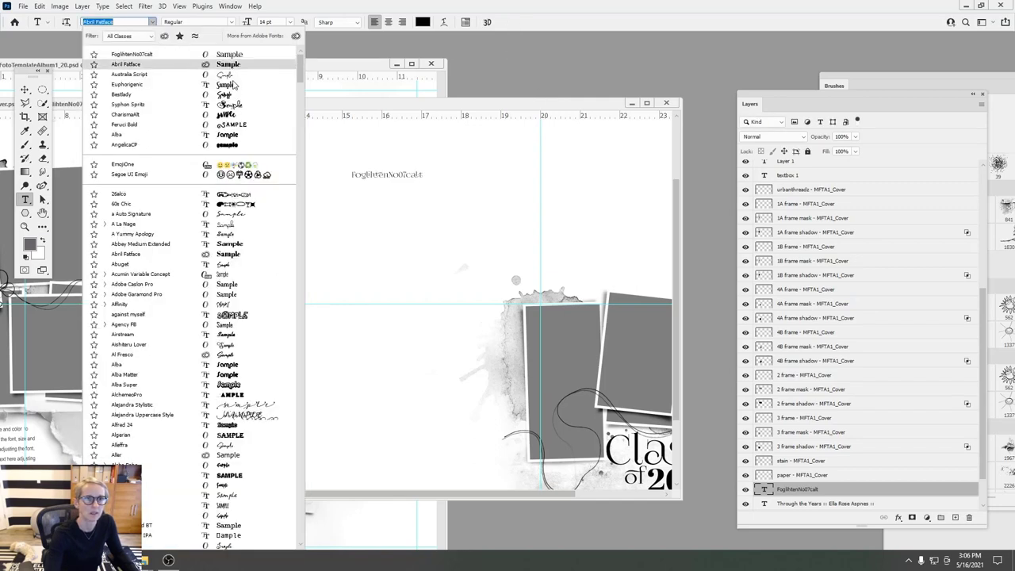
click(234, 85)
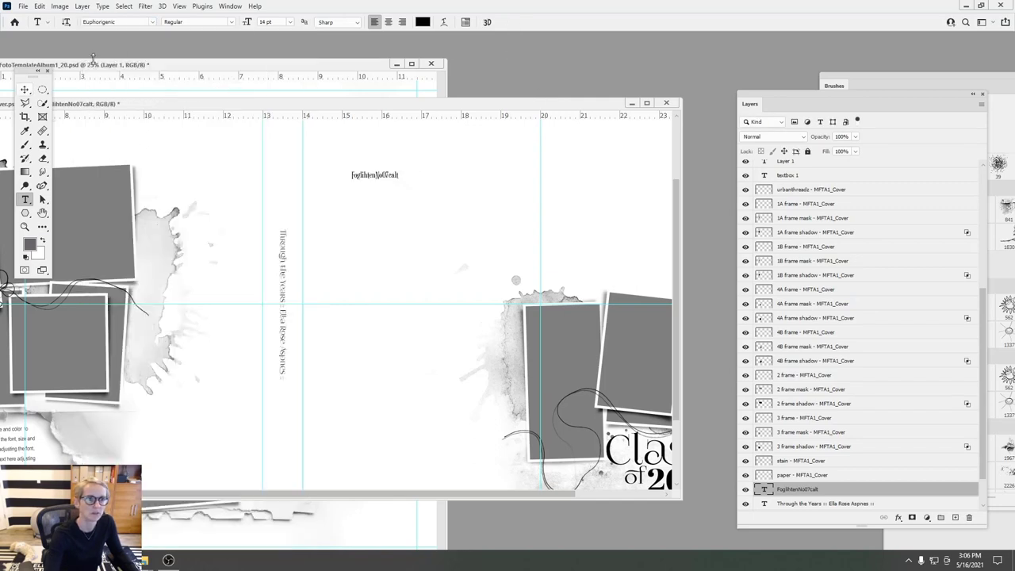
click(290, 21)
click(275, 157)
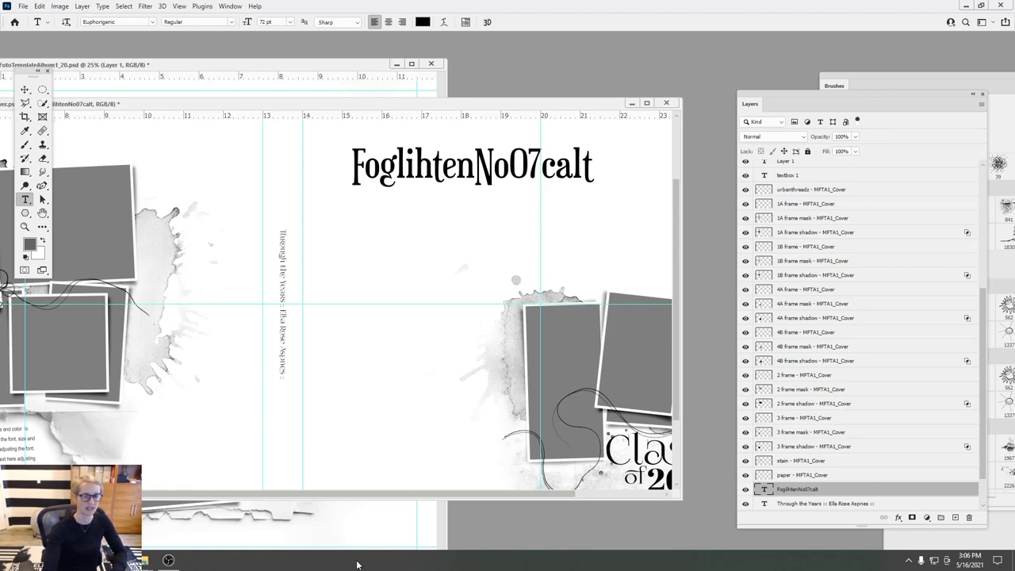
drag(677, 247, 698, 244)
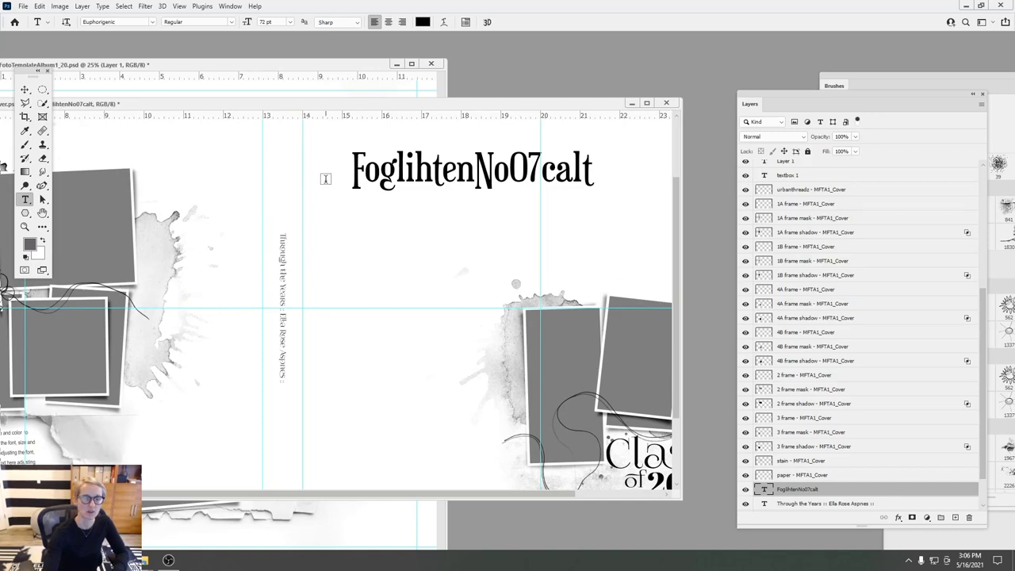
drag(480, 102, 479, 255)
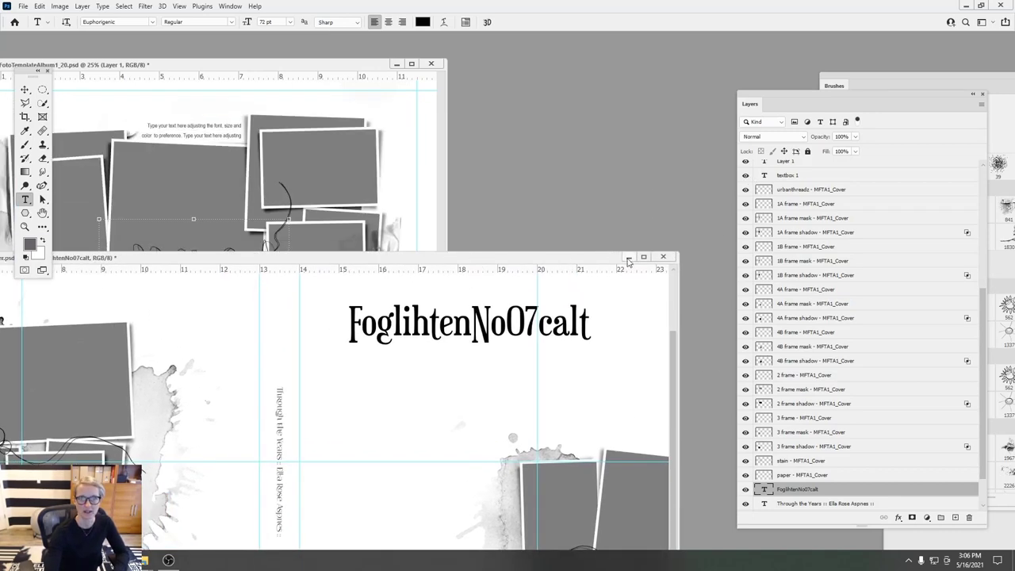
- Minimize both Photoshop documents and browse up to the New Releases folder in File Explorer
click(626, 256)
click(396, 63)
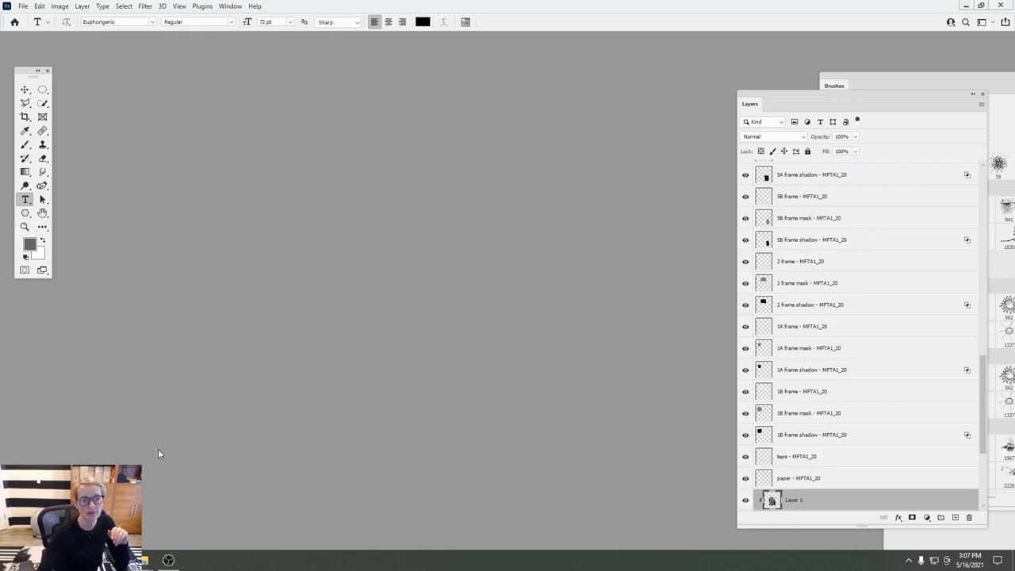
click(144, 560)
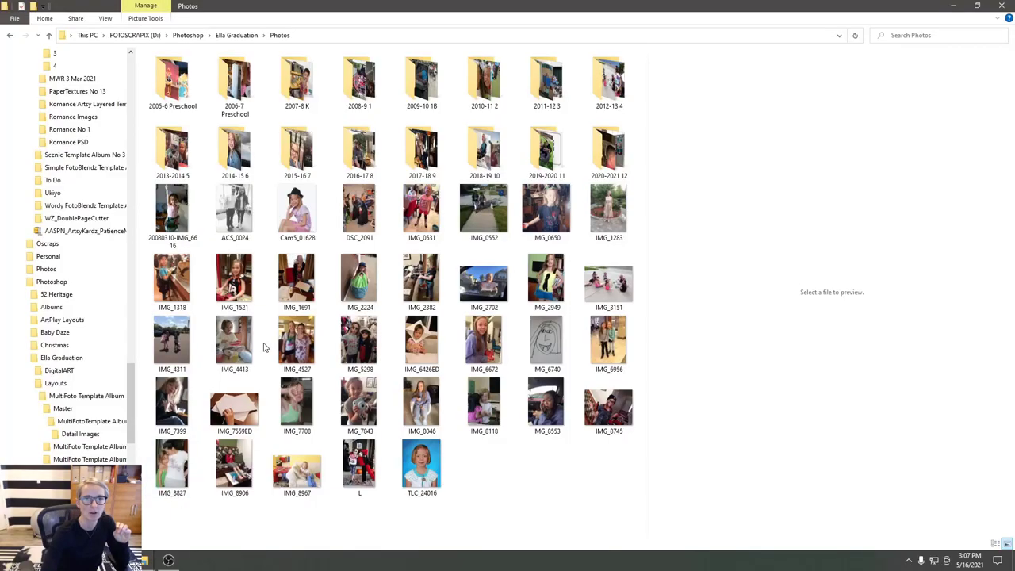
click(145, 542)
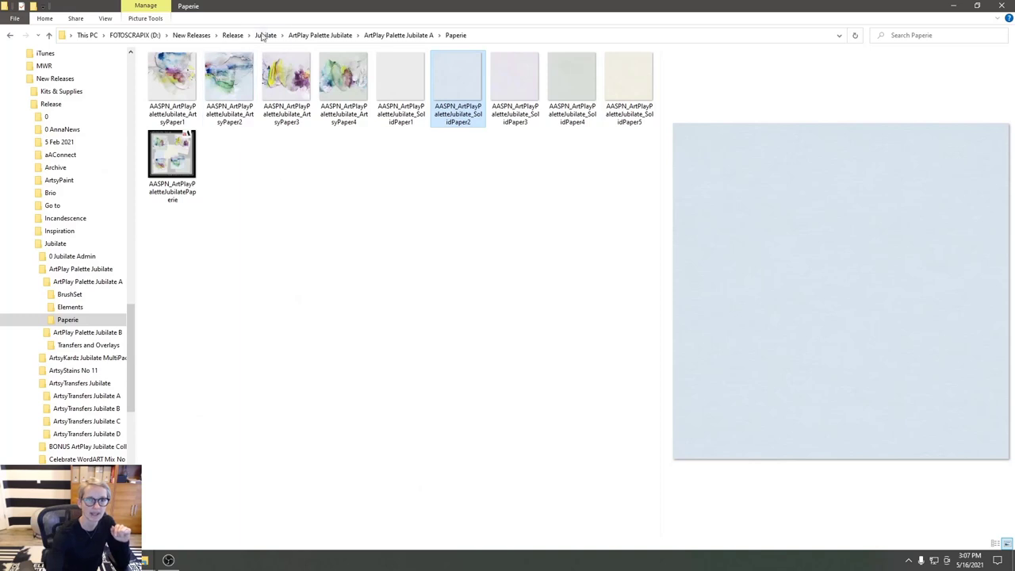
click(232, 35)
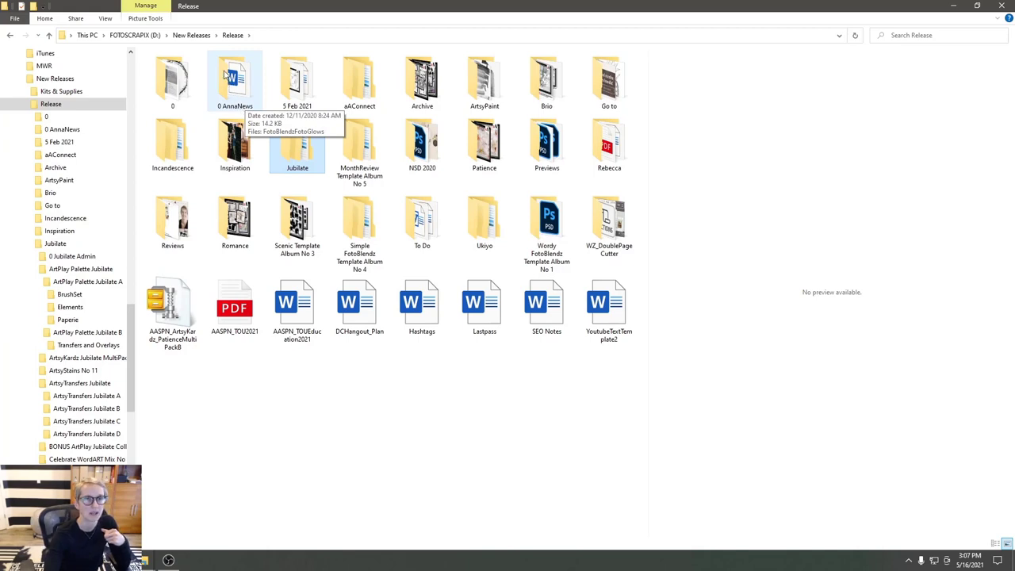
click(194, 36)
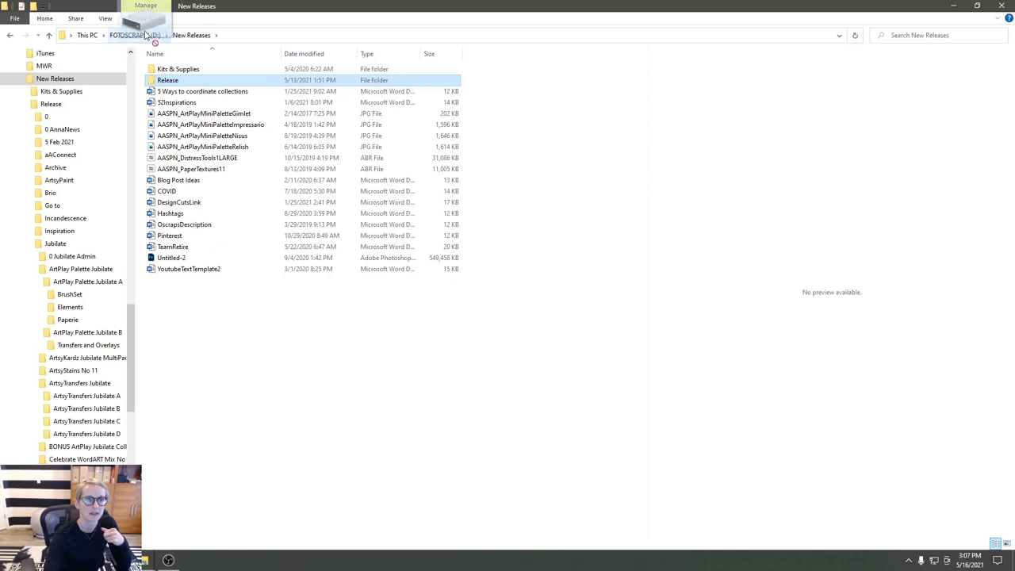
drag(147, 34, 141, 319)
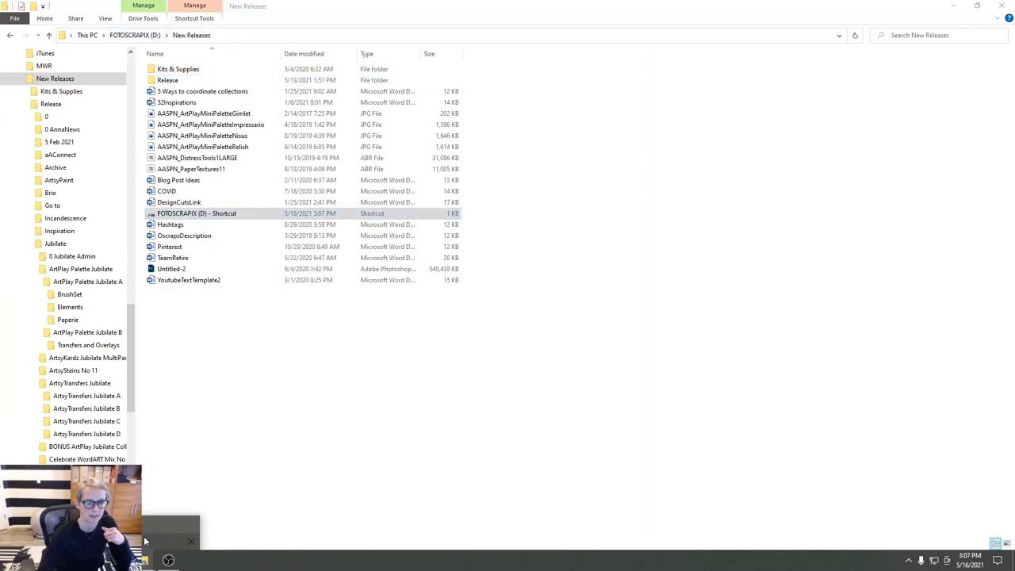
- Open Ella Graduation > Layouts > MultiFoto Template Album No 1 > MultiFoto Template Album No 1
click(142, 559)
click(173, 529)
click(222, 37)
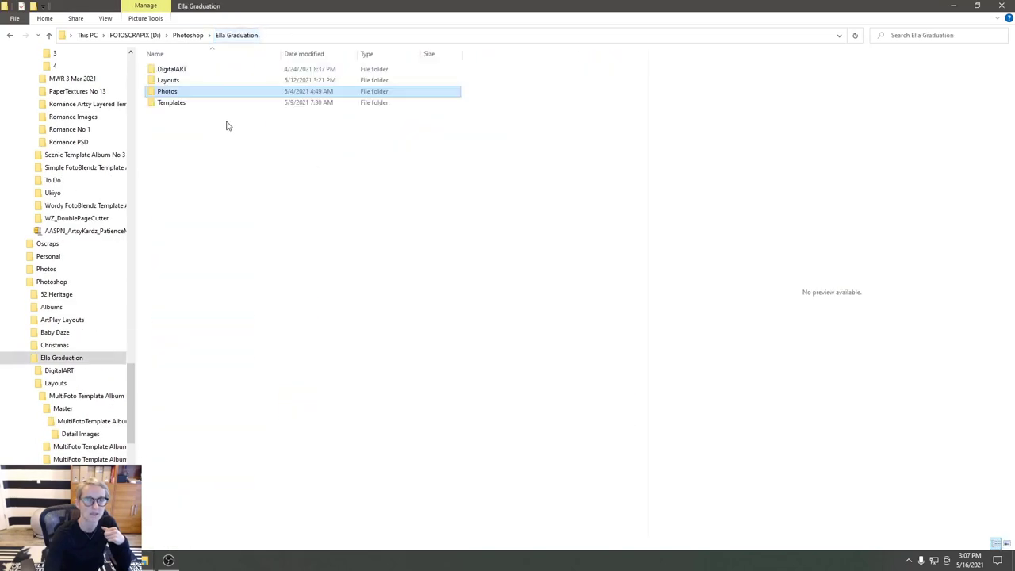
double_click(170, 81)
double_click(170, 76)
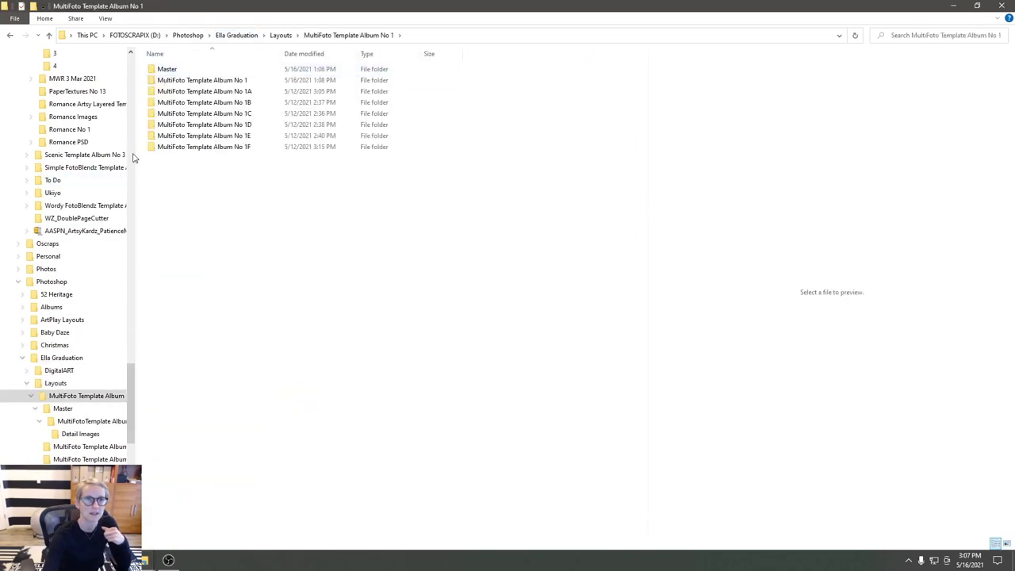
double_click(168, 80)
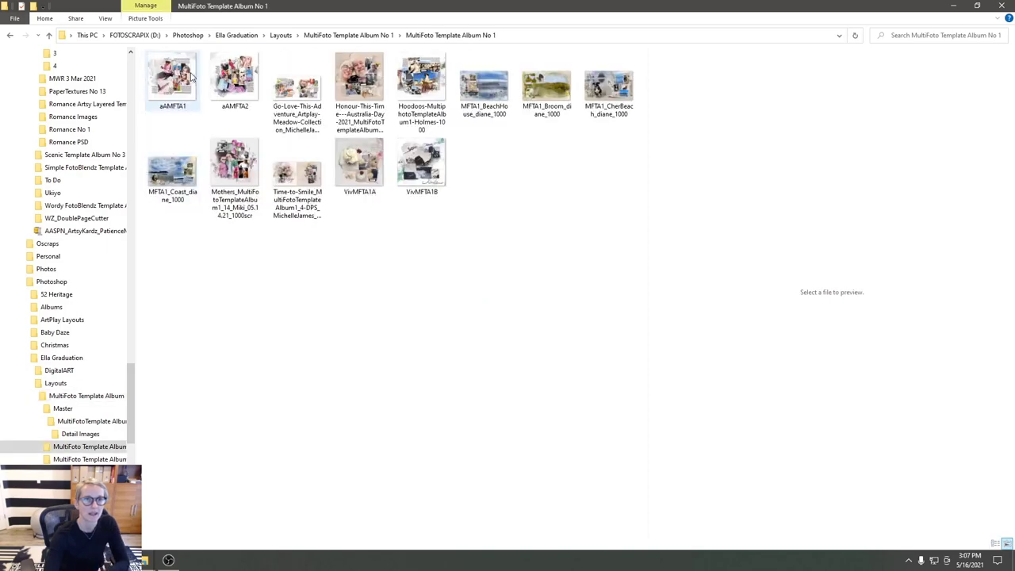
- Widen the preview pane and preview the aAMFTA1 and aAMFTA2 layouts
drag(647, 166, 260, 168)
click(171, 83)
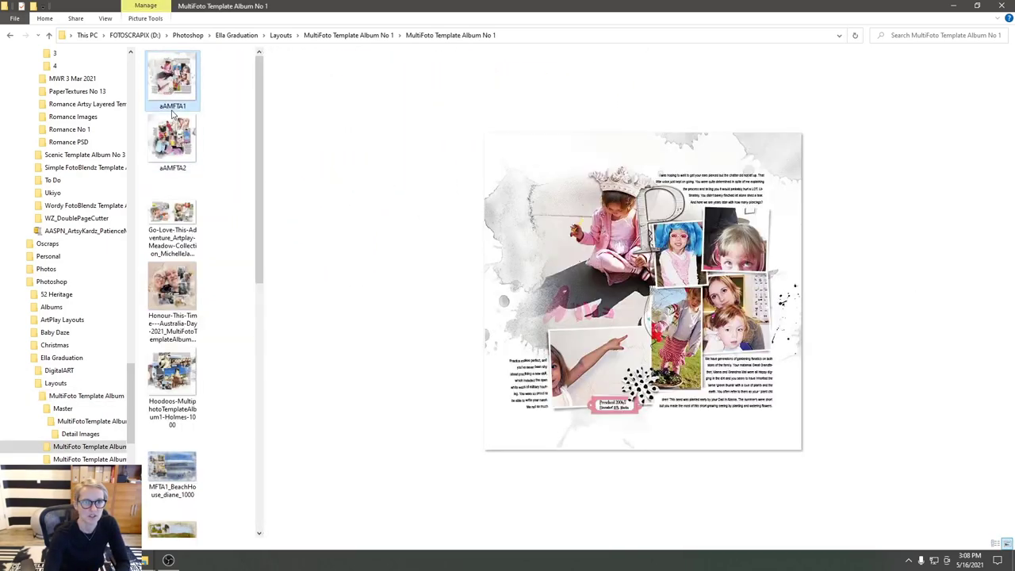
click(174, 140)
click(174, 109)
click(175, 133)
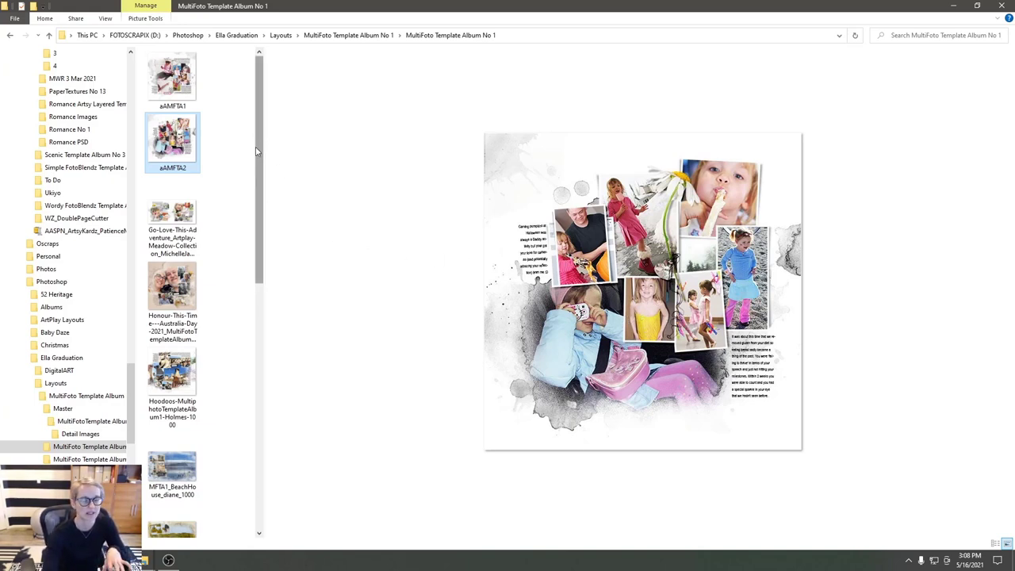
- Compare aAMFTA1, aAMFTA2 and the Go-Love-This-Adventure spread, ending on the spread
click(172, 222)
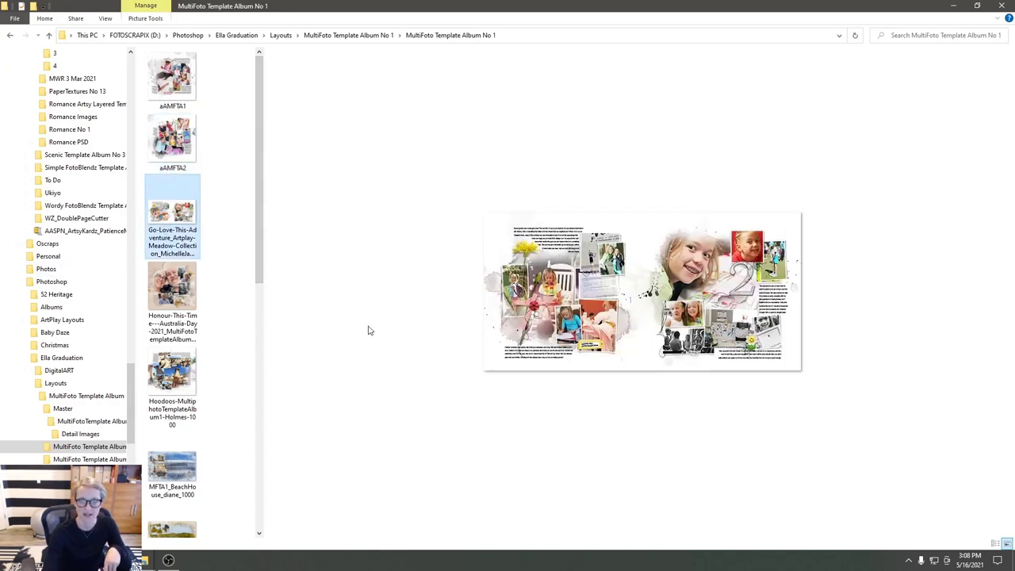
click(172, 143)
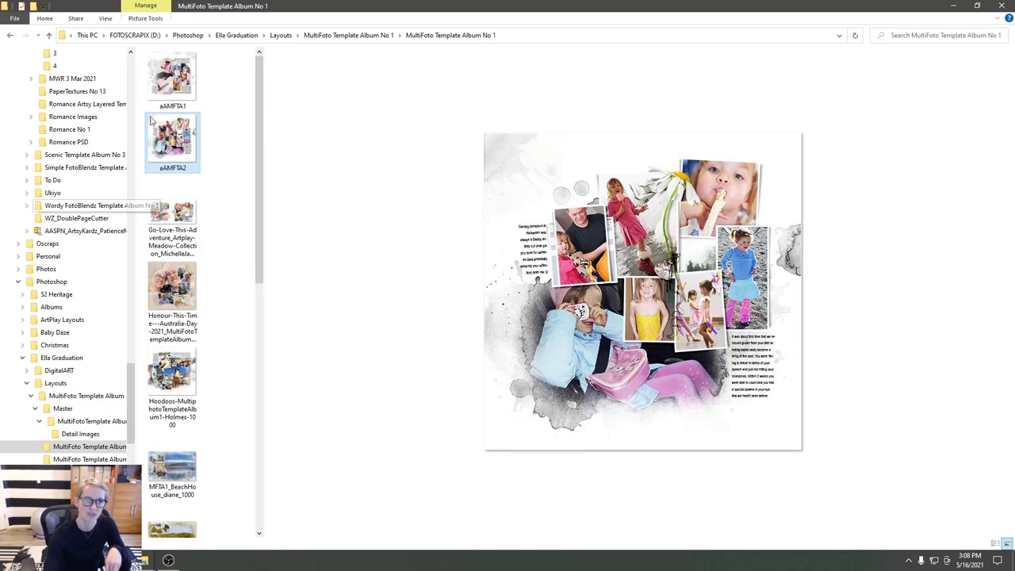
click(163, 87)
click(180, 150)
click(183, 79)
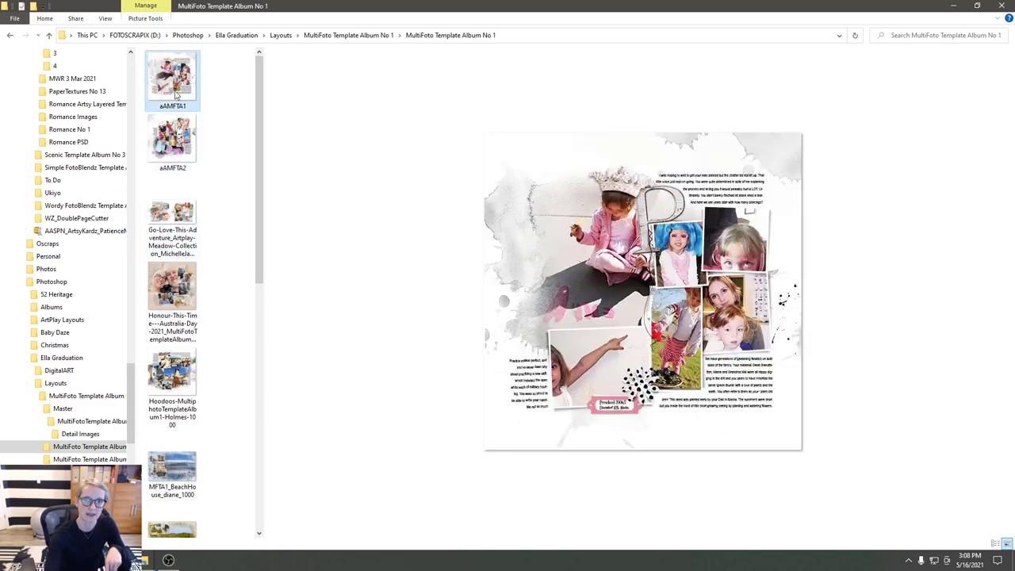
click(167, 218)
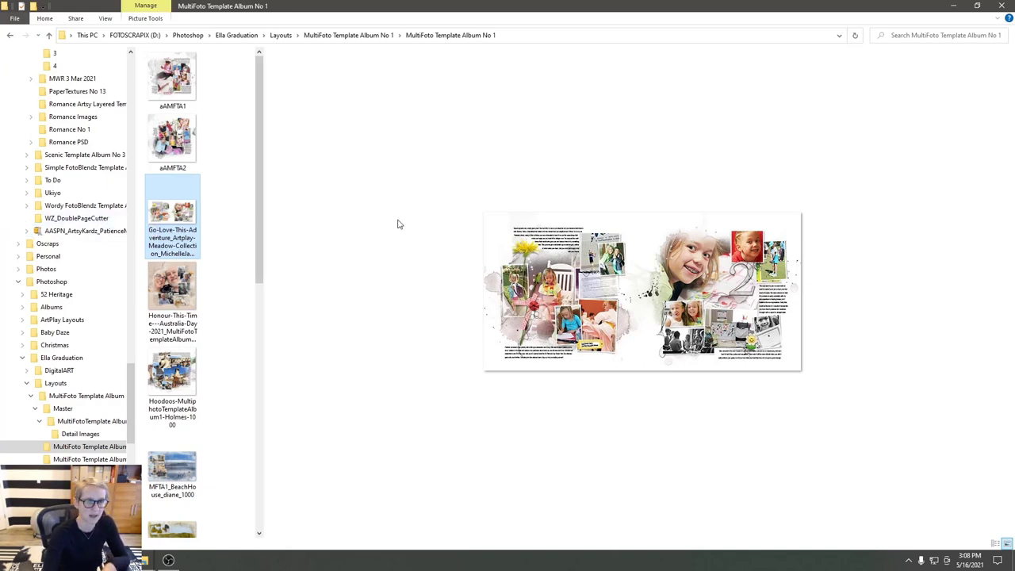
- Preview the Honour This Time Australia Day layout, then switch to the Oscraps shop in Chrome
click(172, 79)
click(179, 133)
click(163, 223)
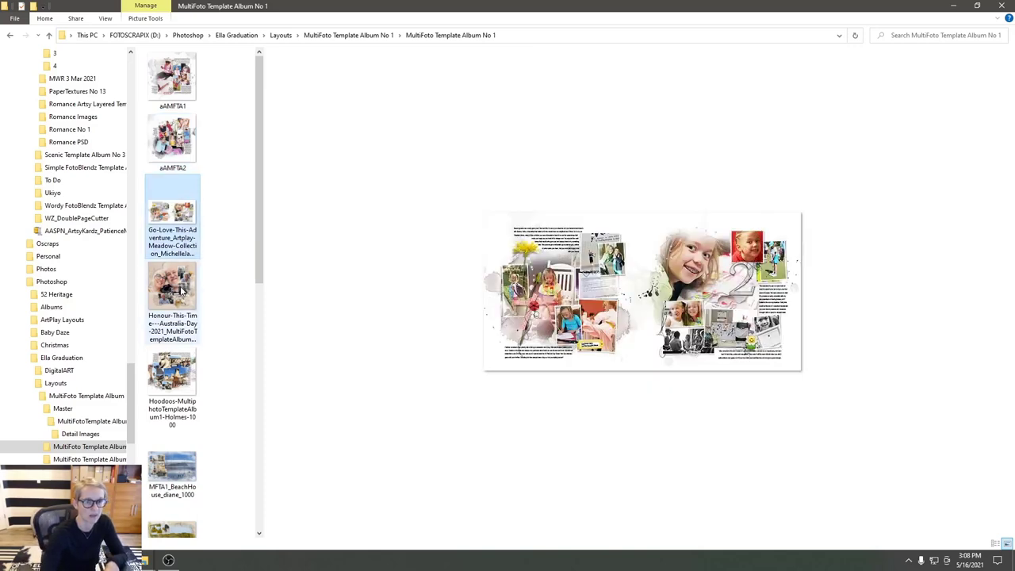
click(181, 291)
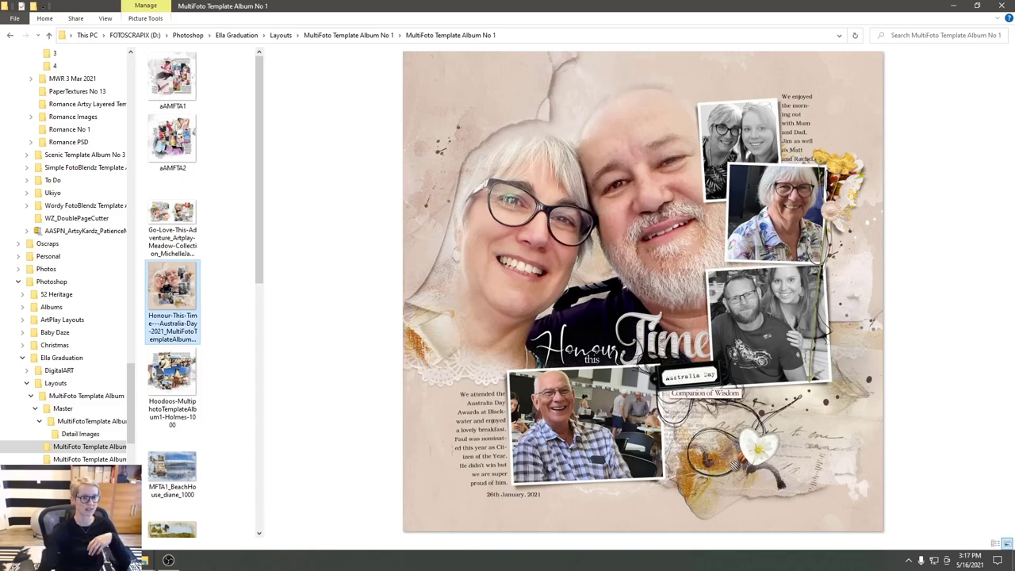
key(alt+Tab)
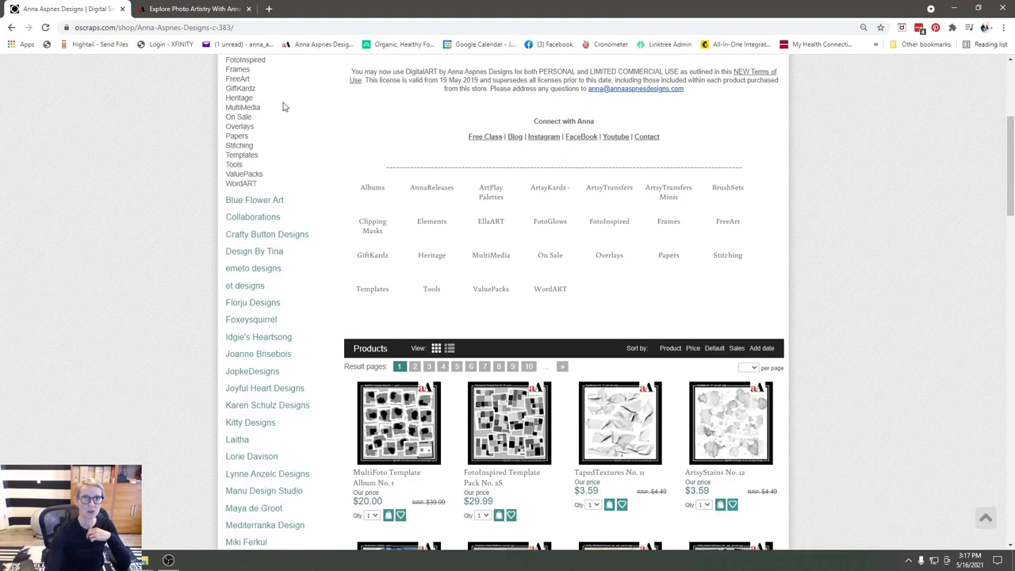
- On annaaspnesdesigns.com, go from the aA Store page to the Create Custom Clusters category
click(228, 14)
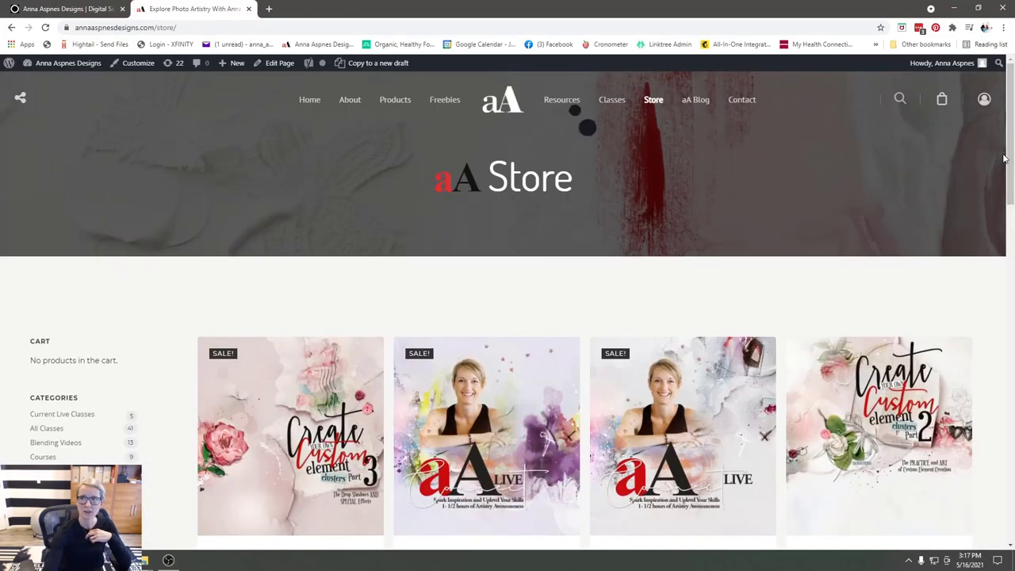
scroll(999, 164, down, 1)
click(648, 94)
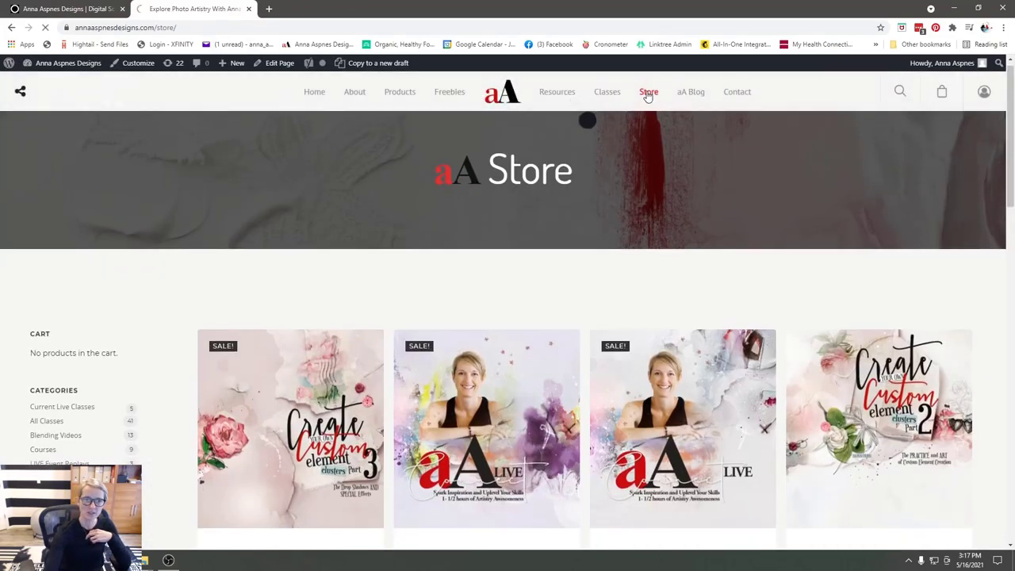
scroll(418, 256, down, 2)
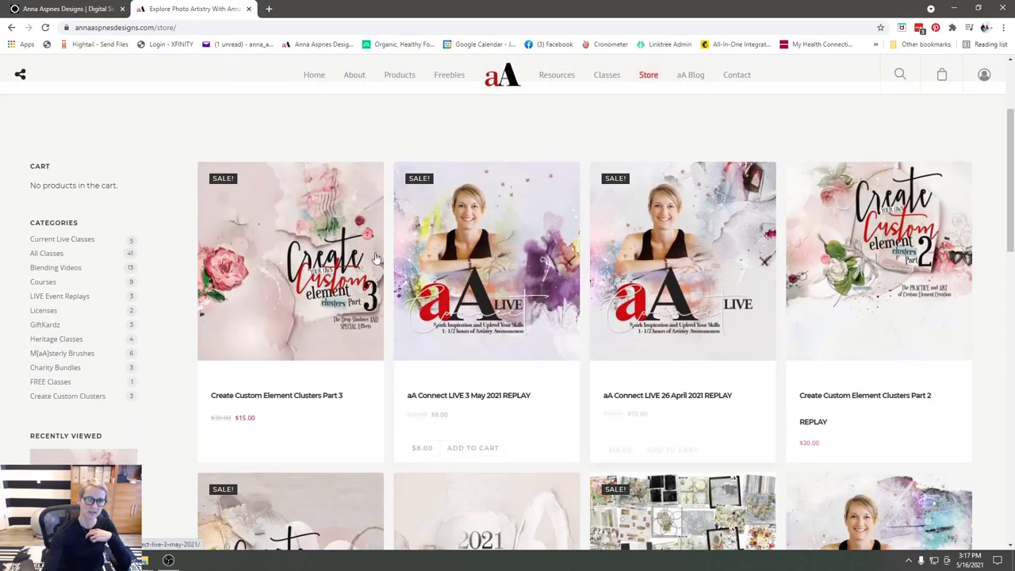
mouse_move(325, 290)
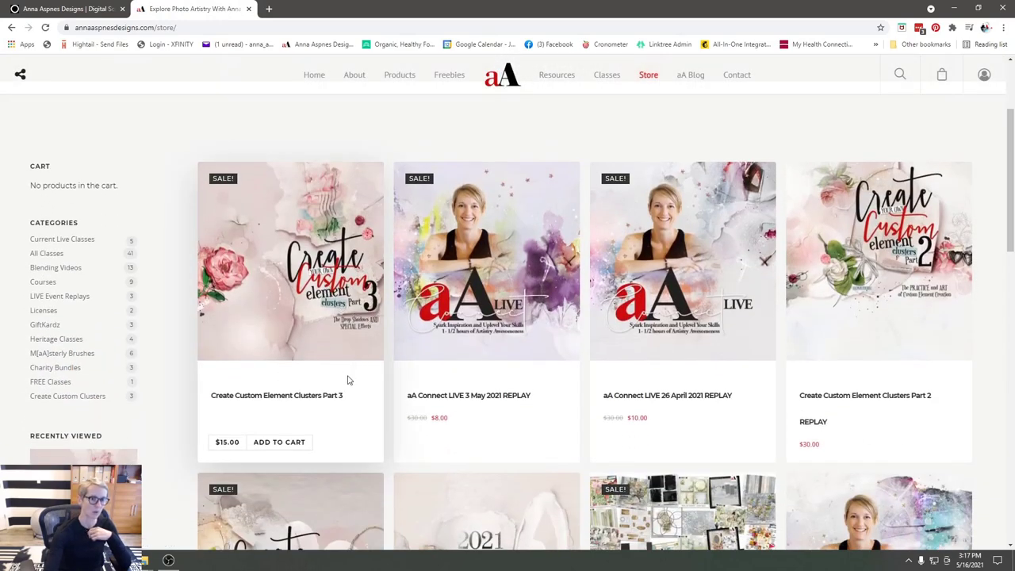
click(66, 399)
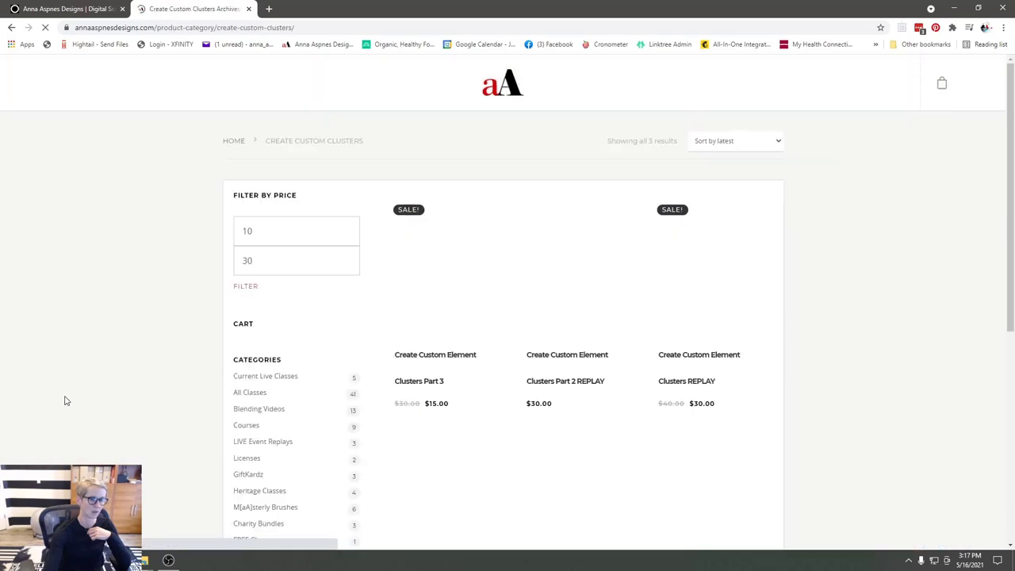
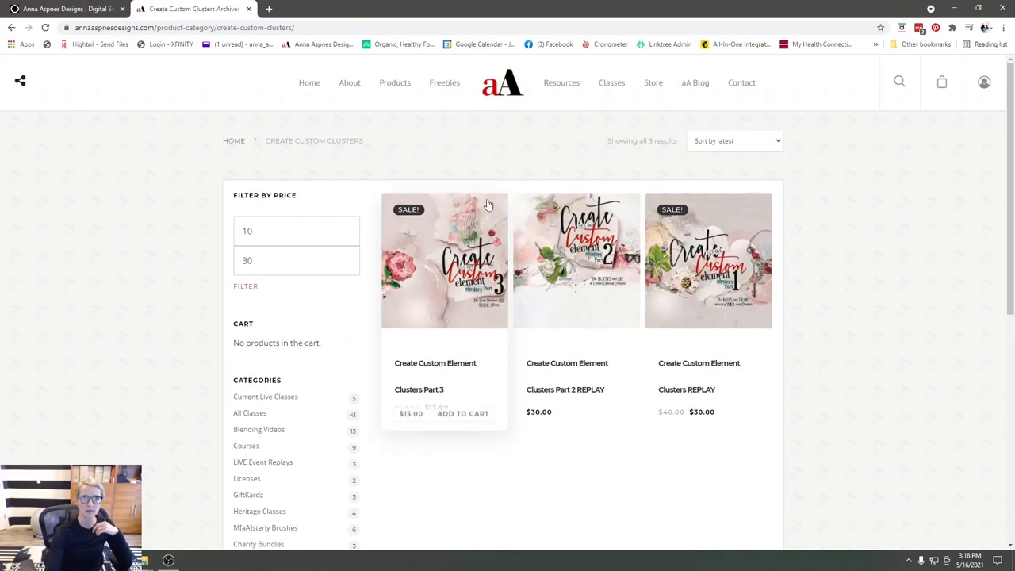
- Start typing a YouTube address in a new tab, then return to the Create Custom Clusters page
click(268, 9)
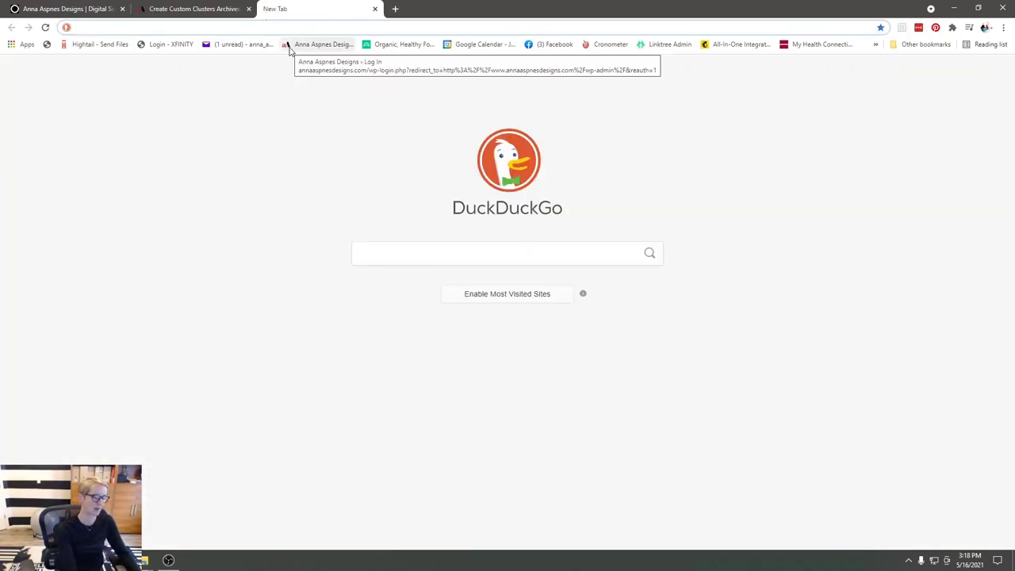
text(youtb)
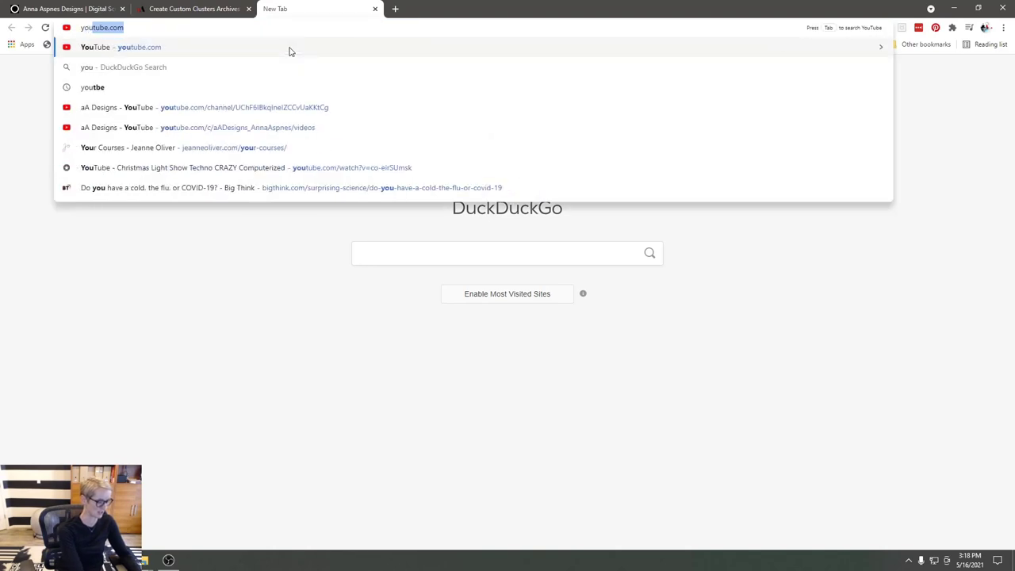
key(BackSpace)
key(BackSpace)
key(BackSpace)
key(BackSpace)
key(BackSpace)
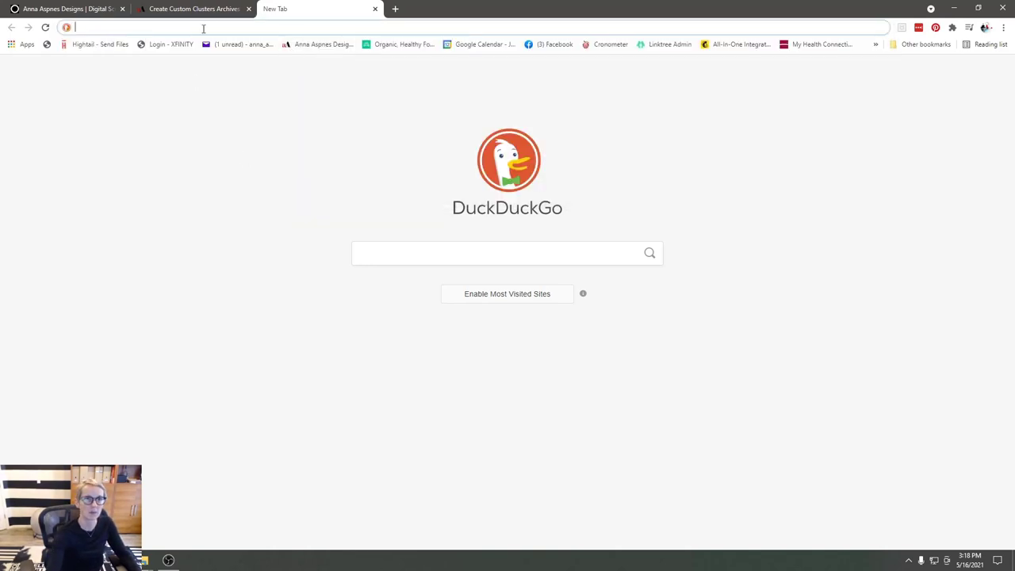
click(203, 8)
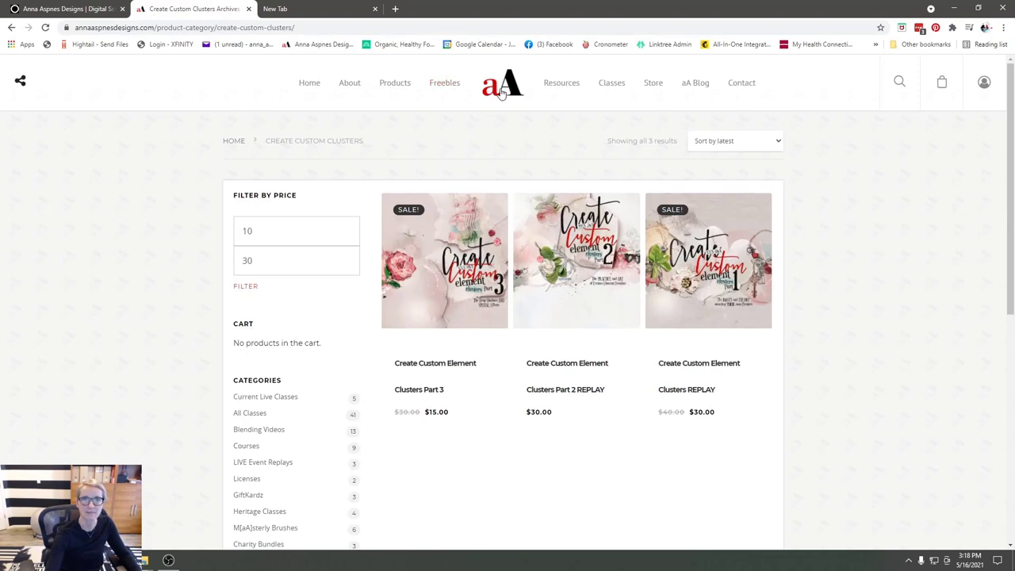
- Open the first Templates video from the Resources page, then visit the aA Designs channel
click(561, 86)
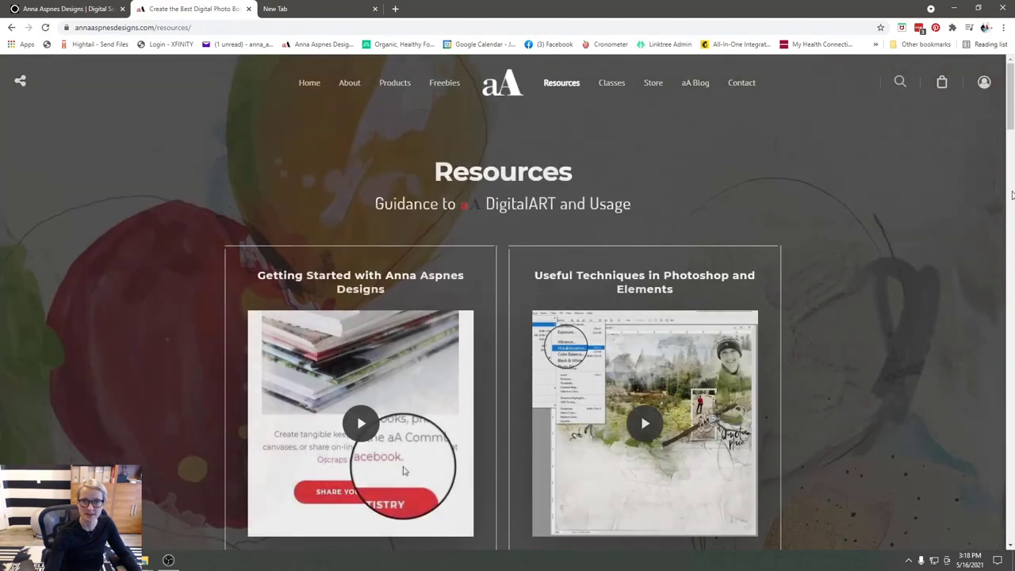
drag(1011, 111, 959, 227)
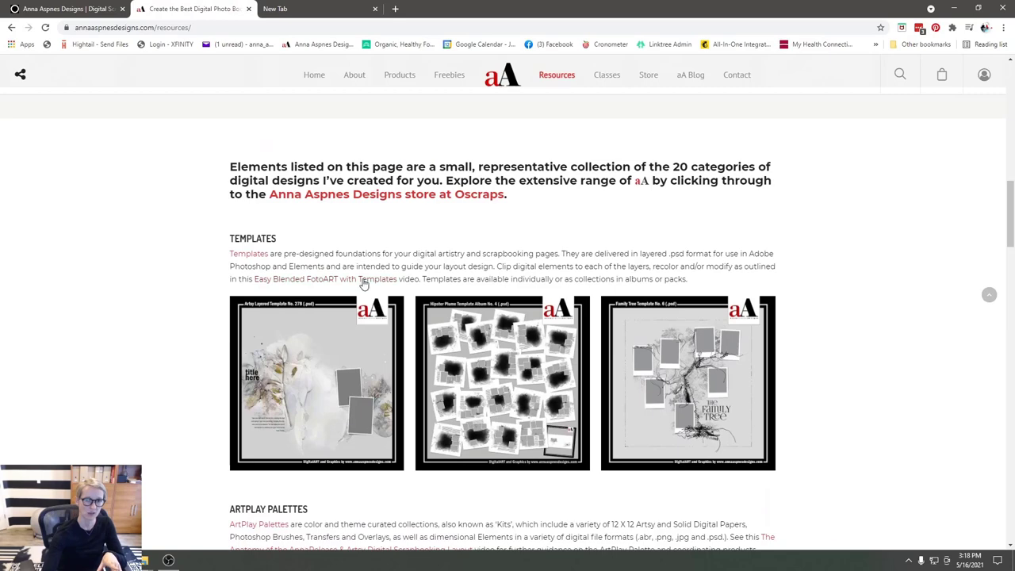
click(364, 283)
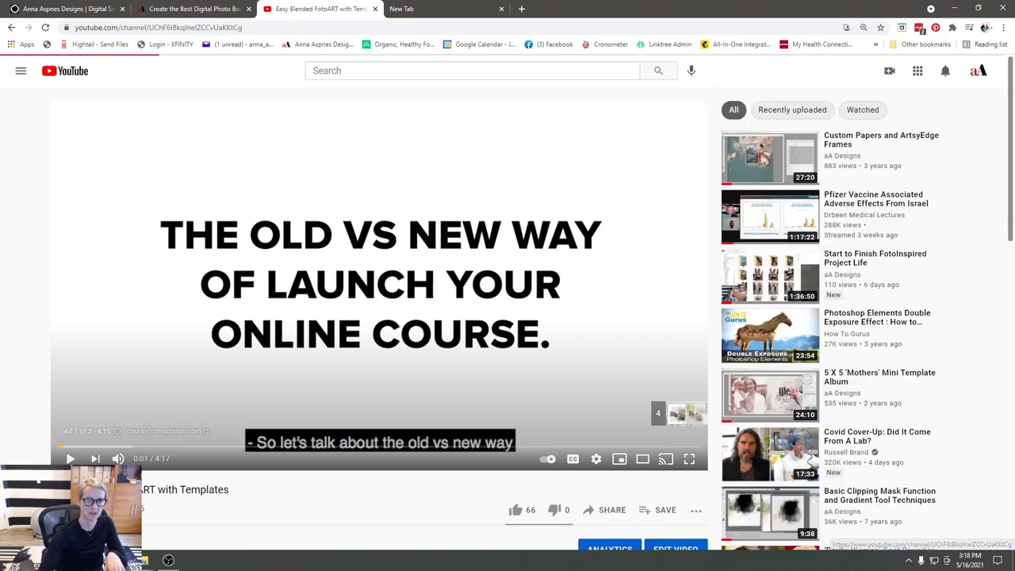
click(95, 548)
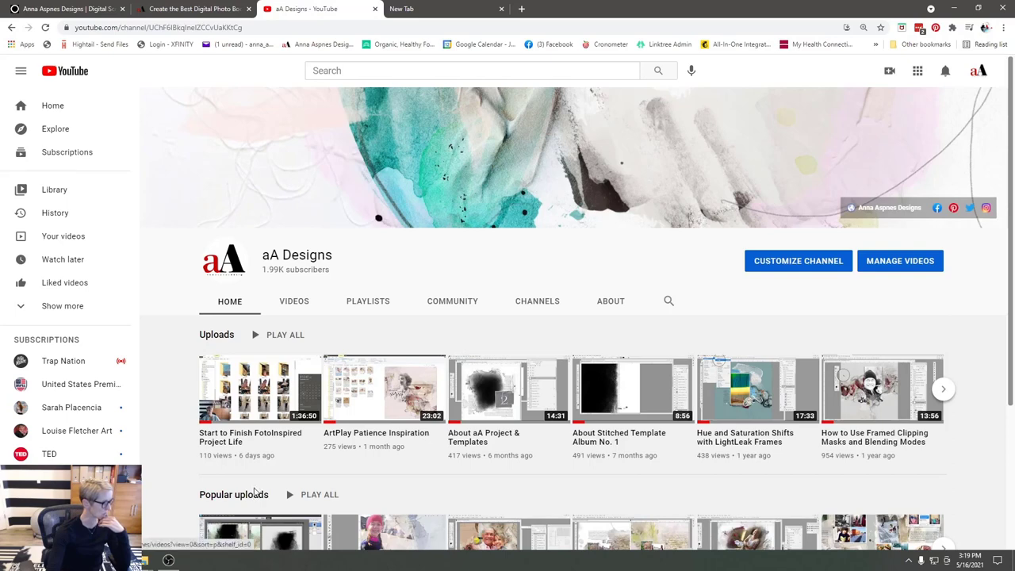
- Preview the 2and3_Preschool 1, 10and11_1bGrade, 8and9_1aGrade and 6and7_KGrade layouts in Layouts
key(alt+Tab)
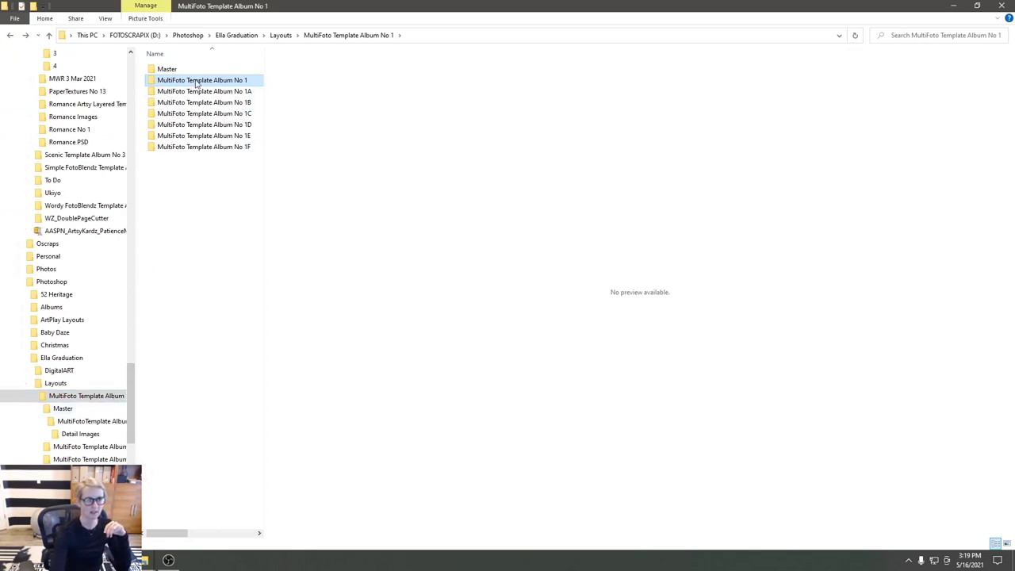
click(275, 36)
click(190, 225)
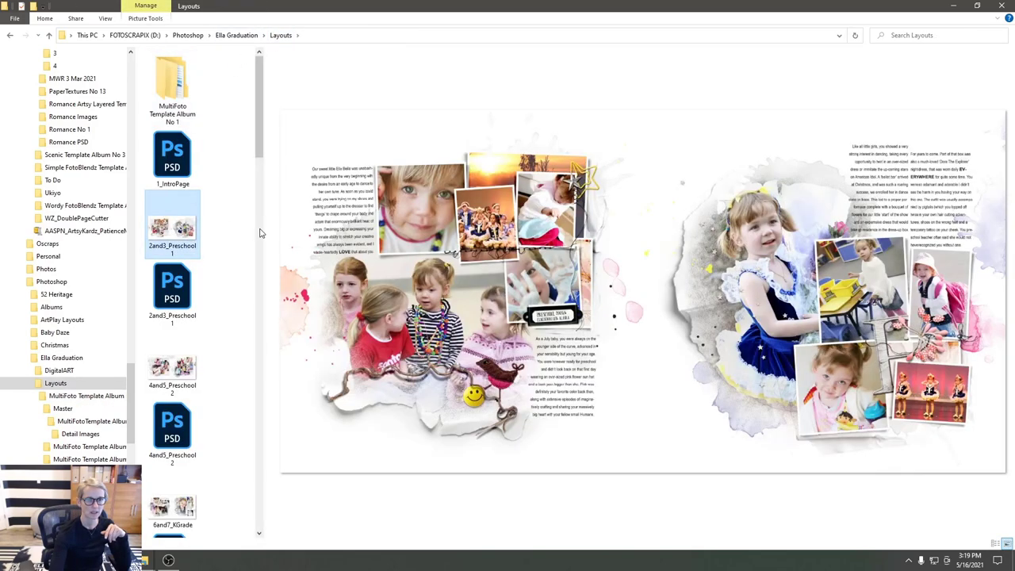
drag(264, 226, 415, 225)
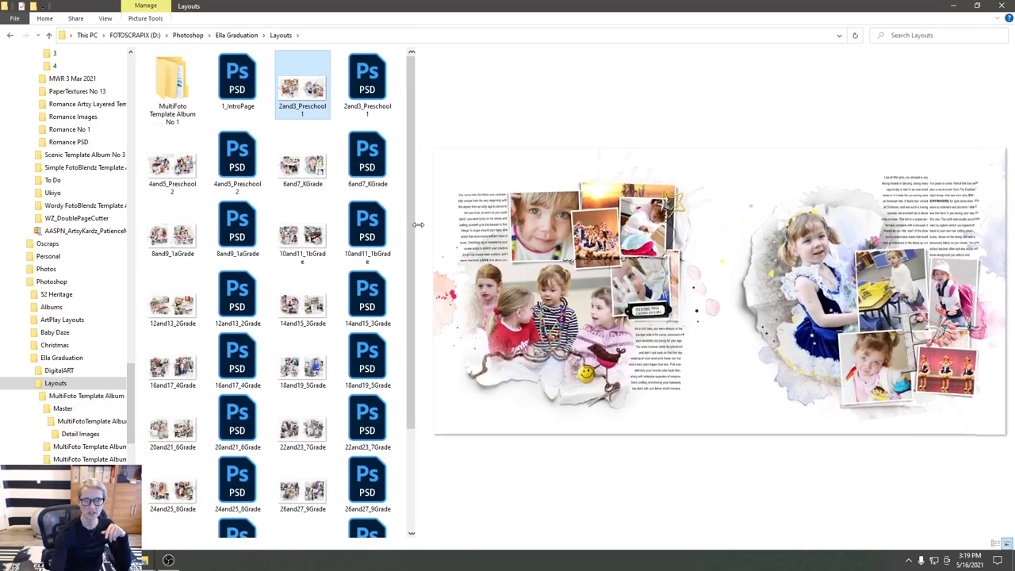
click(315, 244)
click(189, 238)
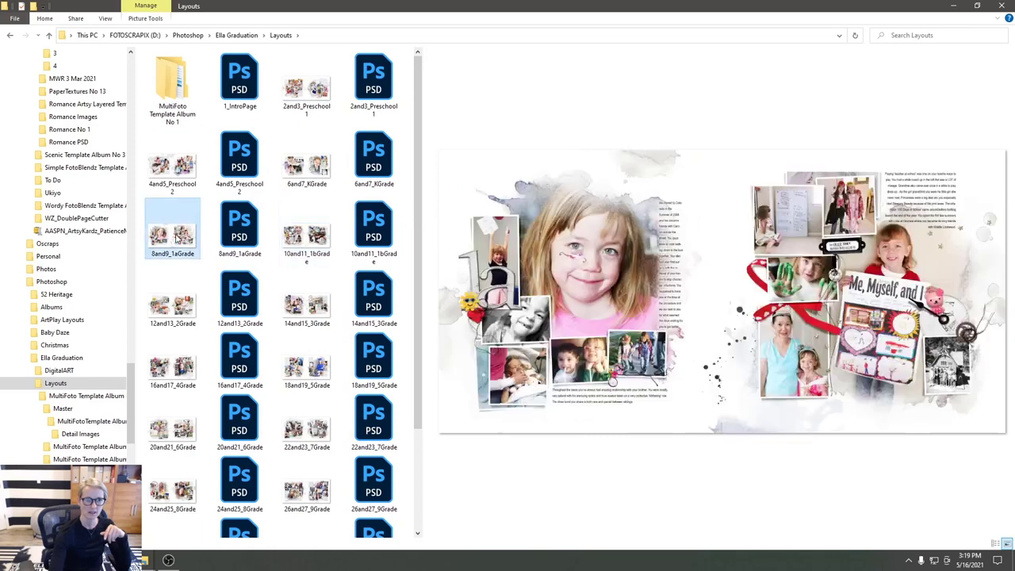
click(320, 171)
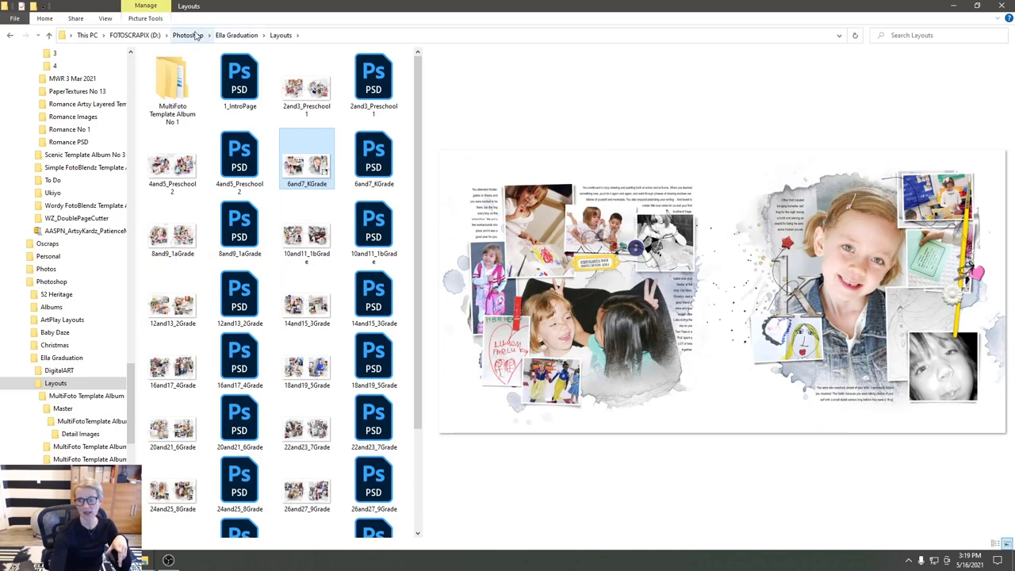
- Go from Ella Graduation into Layouts > MultiFoto Template Album No 1
click(231, 41)
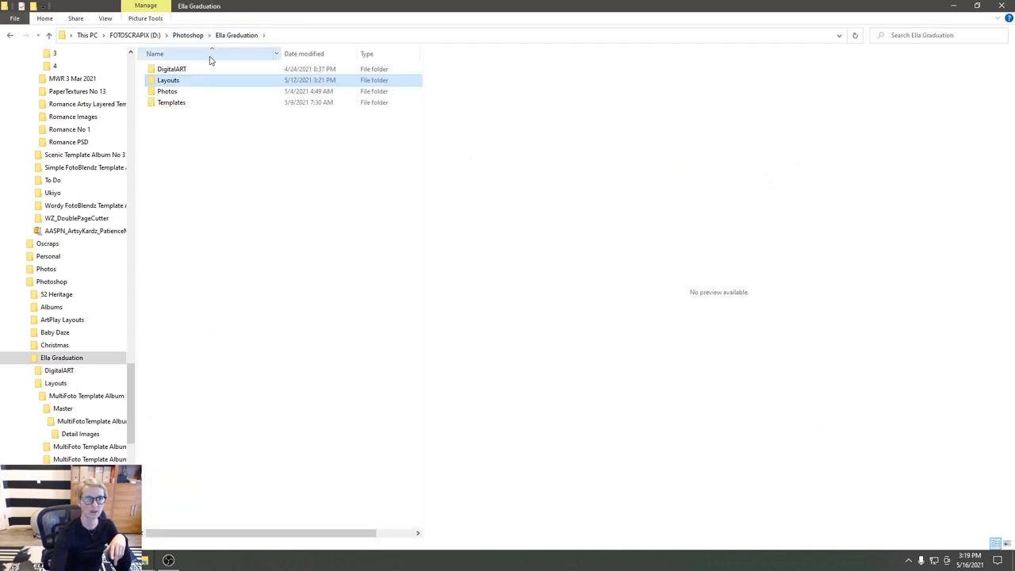
double_click(170, 83)
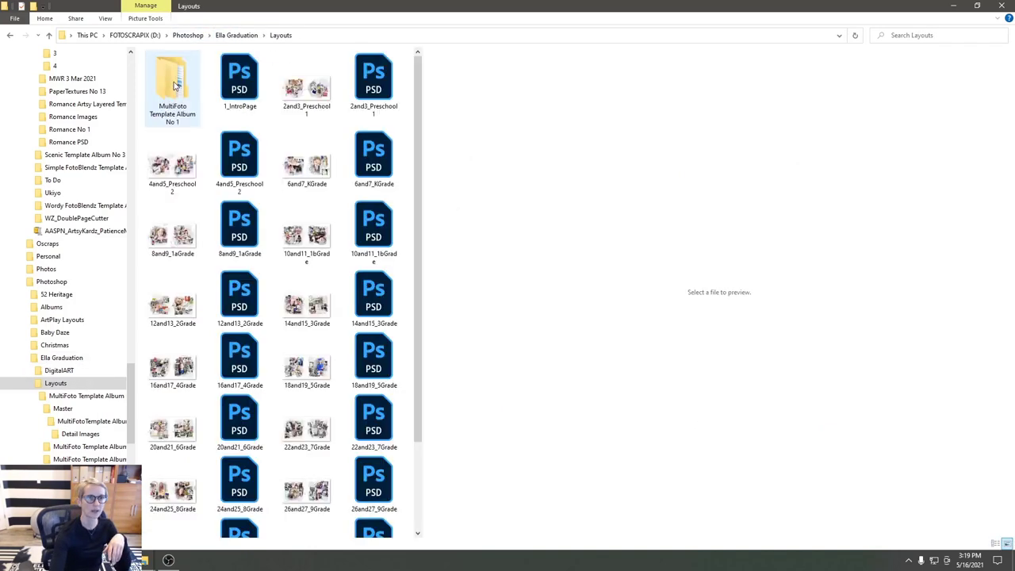
double_click(176, 89)
- Preview aAMFTA1, aAMFTA2, the adventure spread and the Honour layout, ending on aAMFTA2
double_click(184, 82)
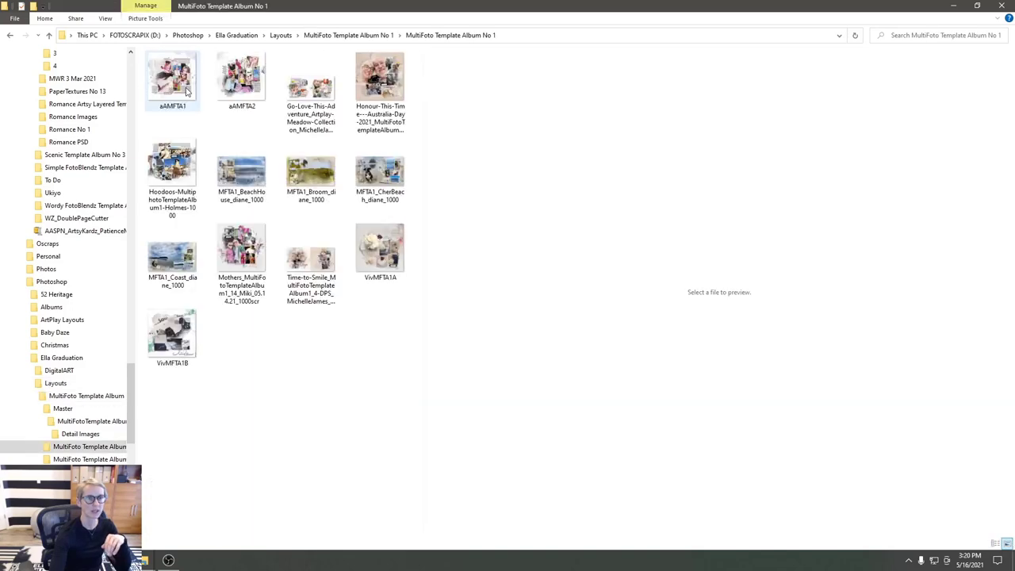
click(179, 91)
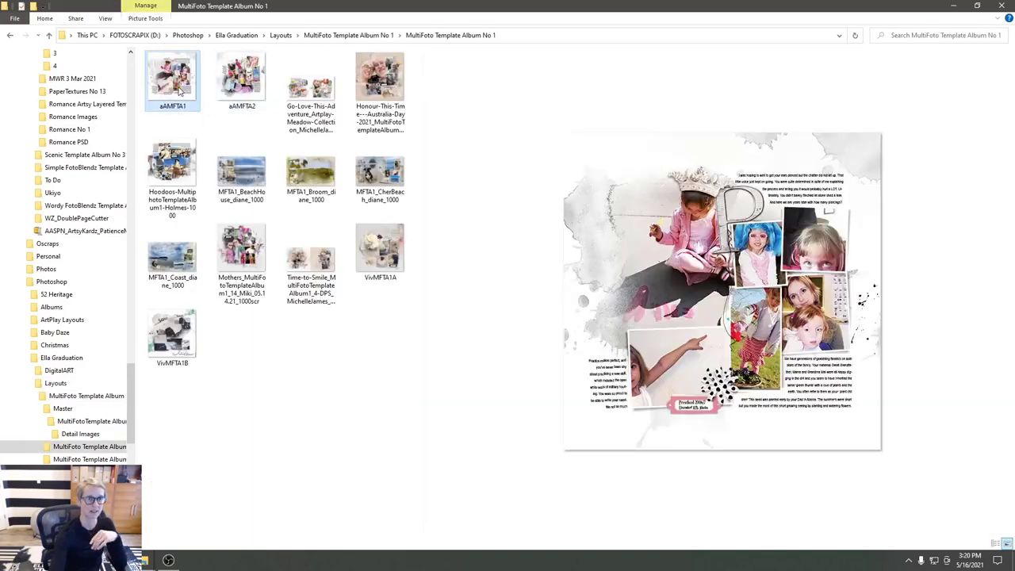
click(244, 94)
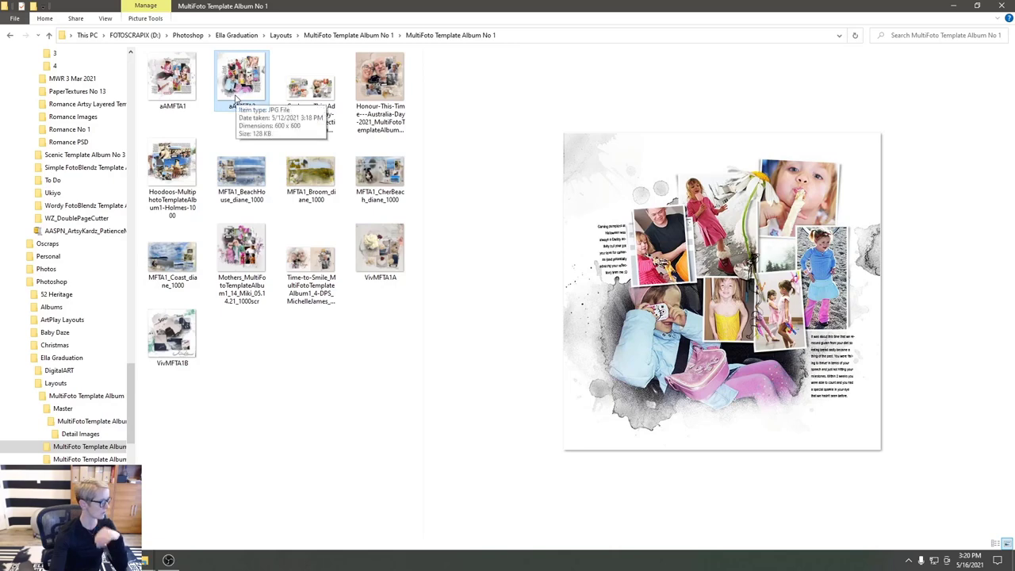
click(326, 93)
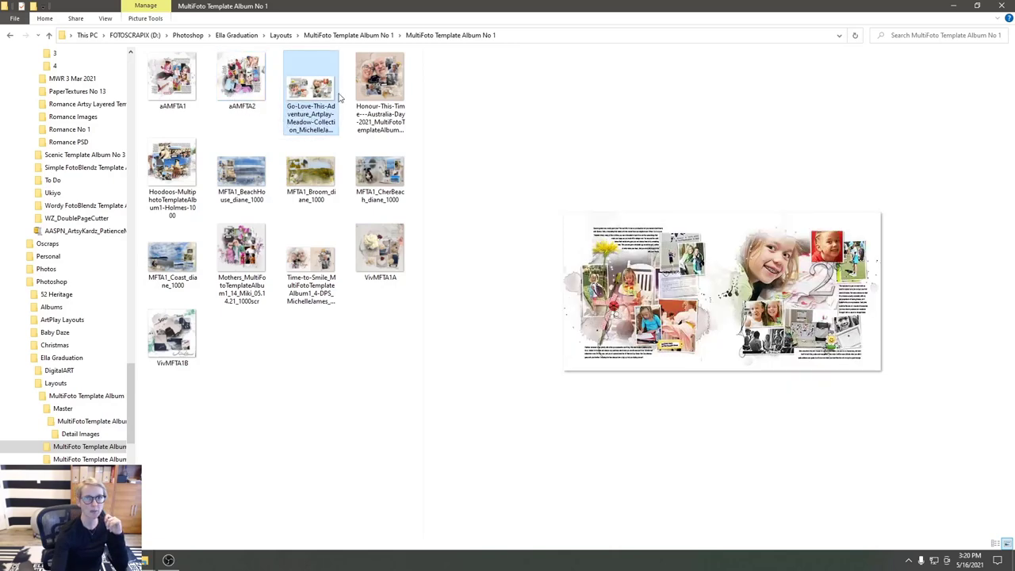
click(394, 92)
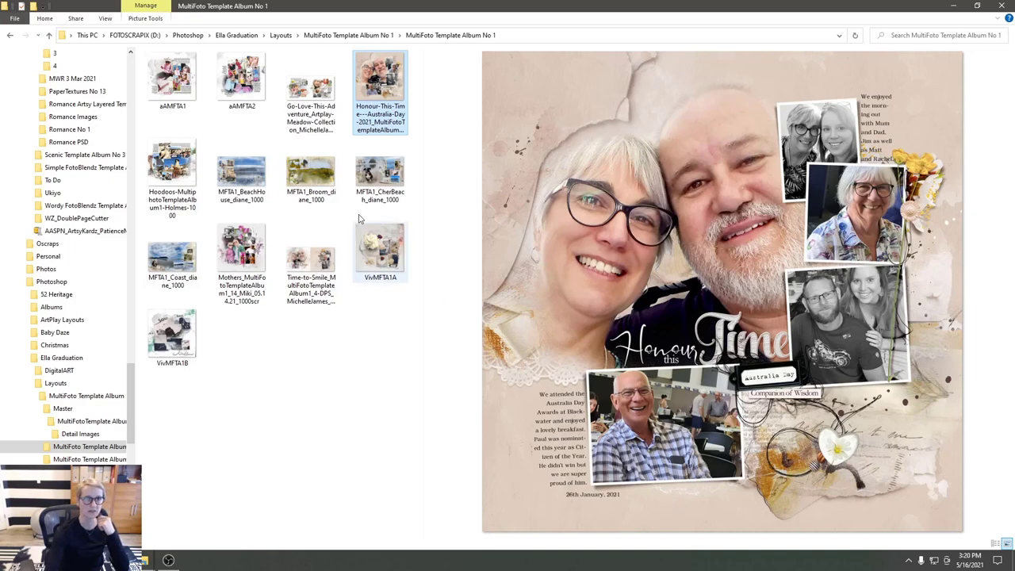
click(311, 91)
click(264, 87)
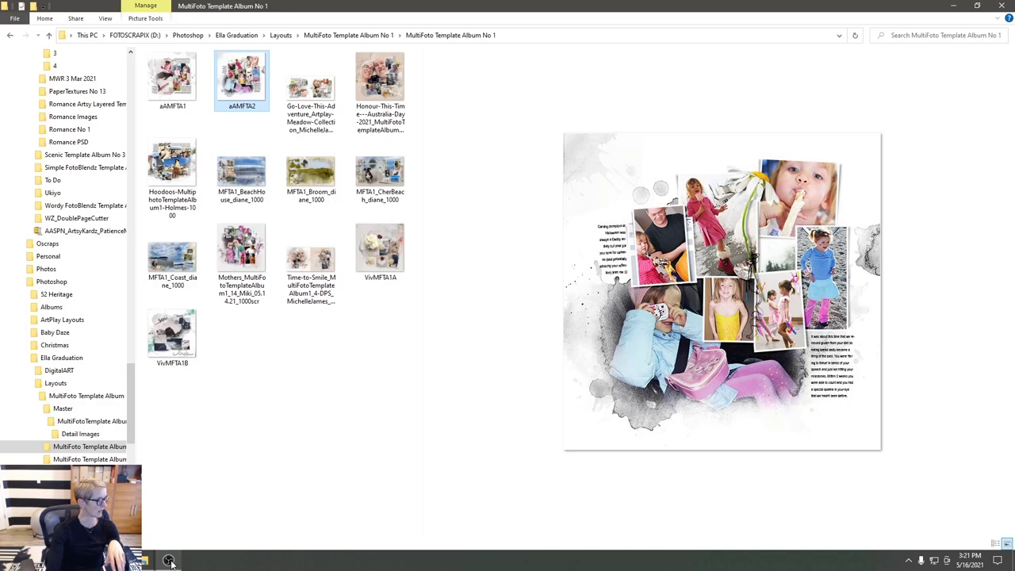
mouse_move(173, 562)
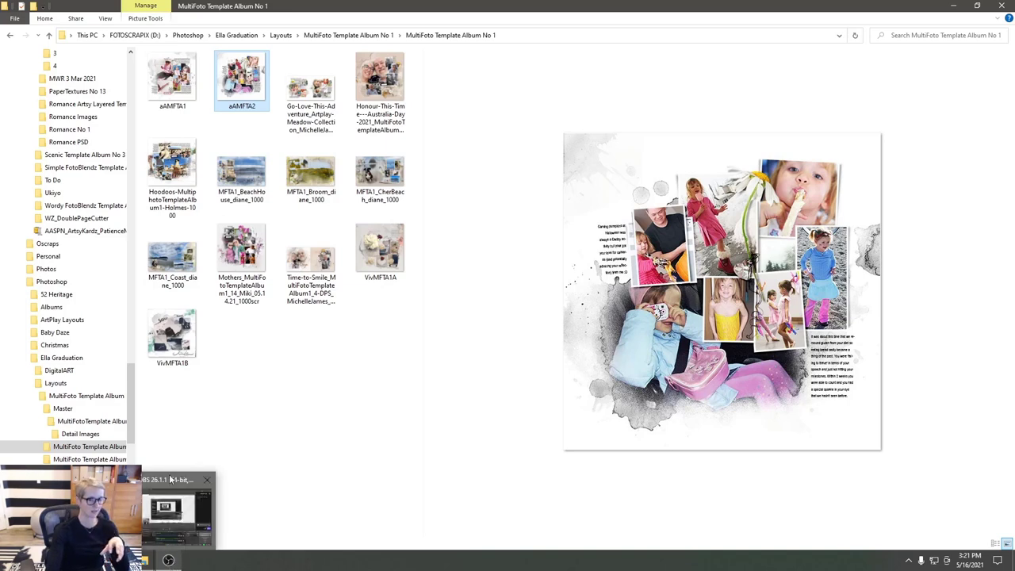
- In AASPN_MultiFotoTemplateAlbum1_20.psd, delete the Layer 1 photo to reveal the black fotoblendz mask
click(112, 451)
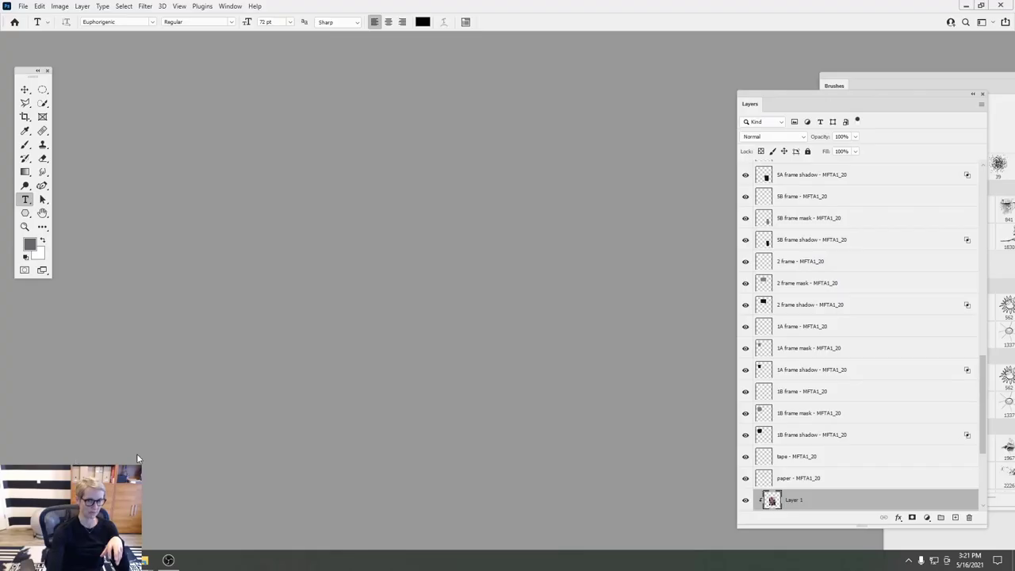
mouse_move(123, 560)
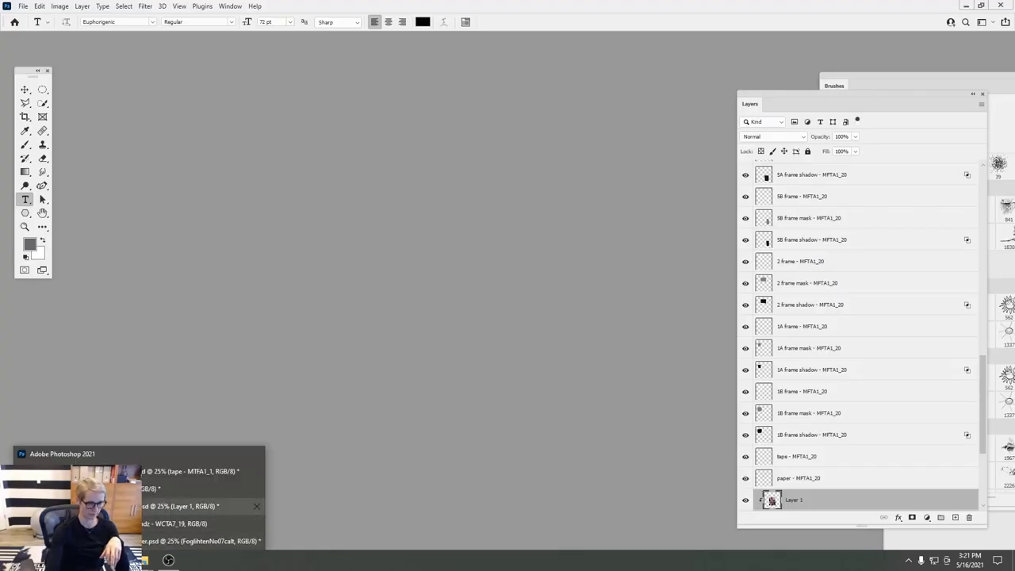
click(198, 506)
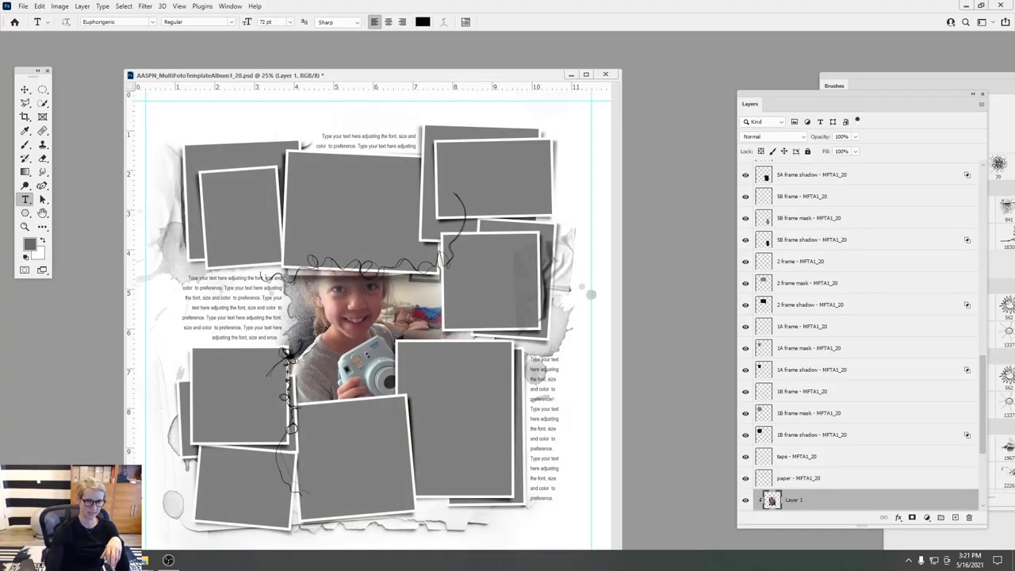
drag(792, 500, 968, 517)
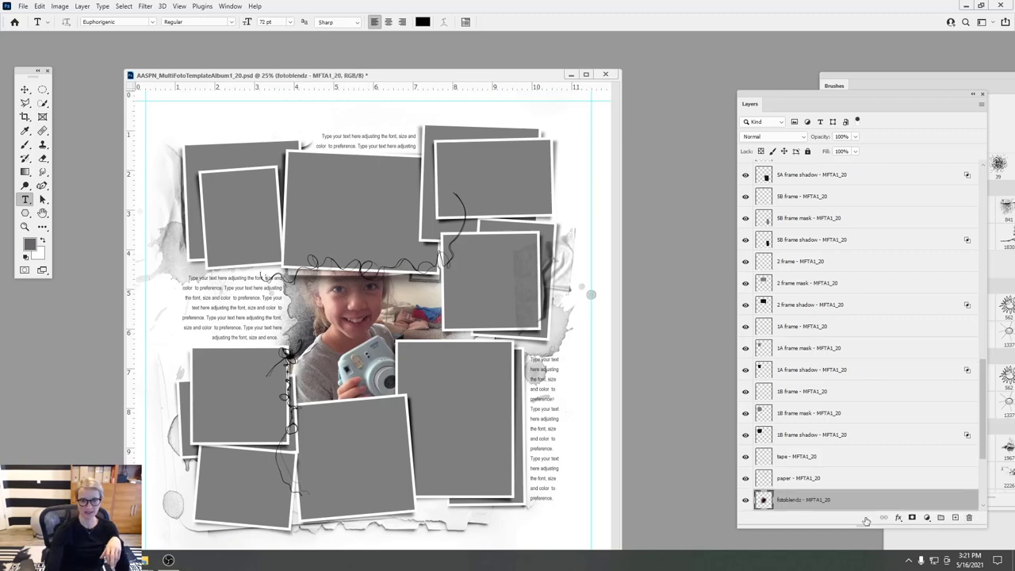
click(146, 560)
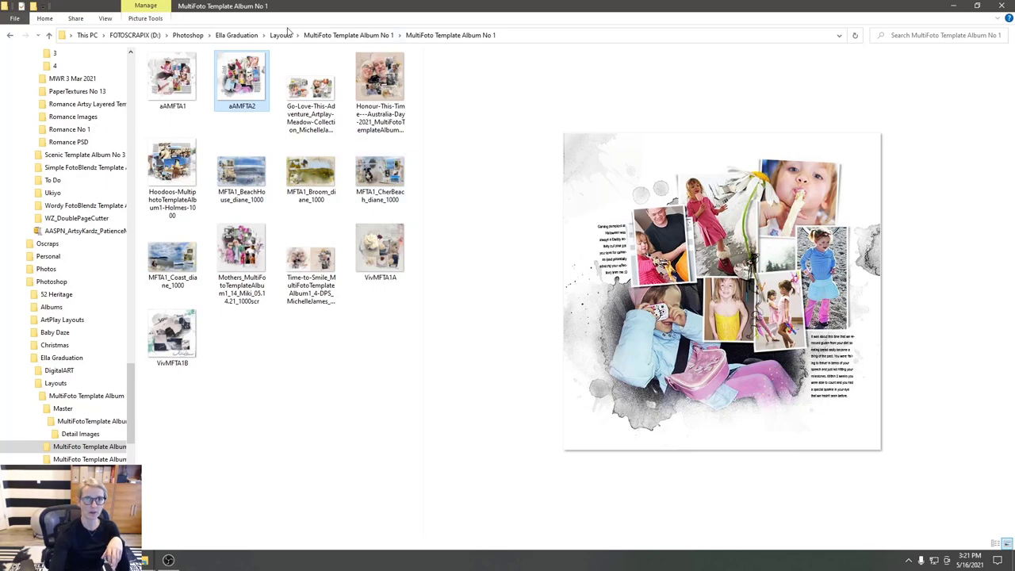
- Go up to the Templates folder, then switch to the New Releases Explorer window
click(283, 35)
click(236, 35)
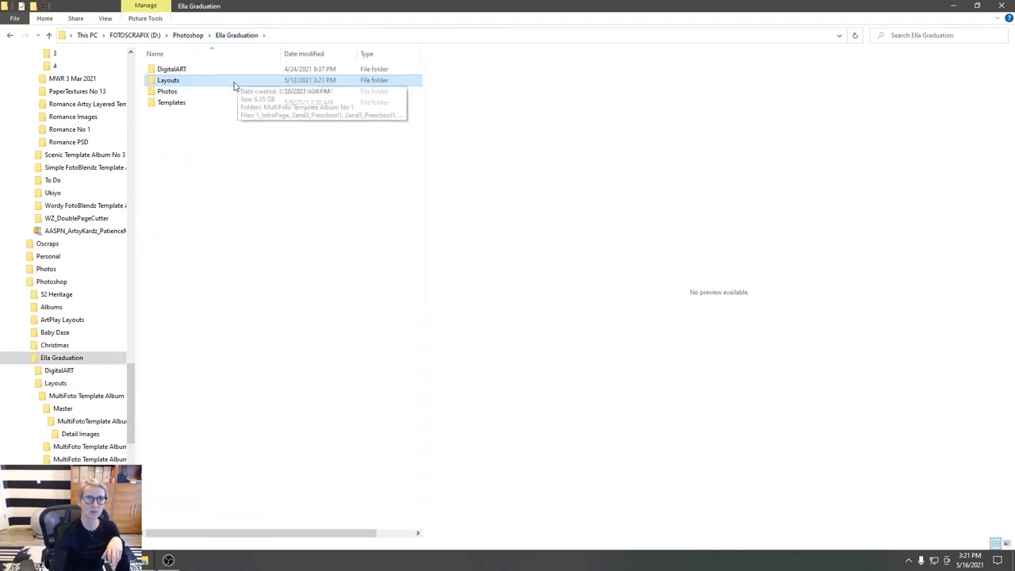
click(173, 102)
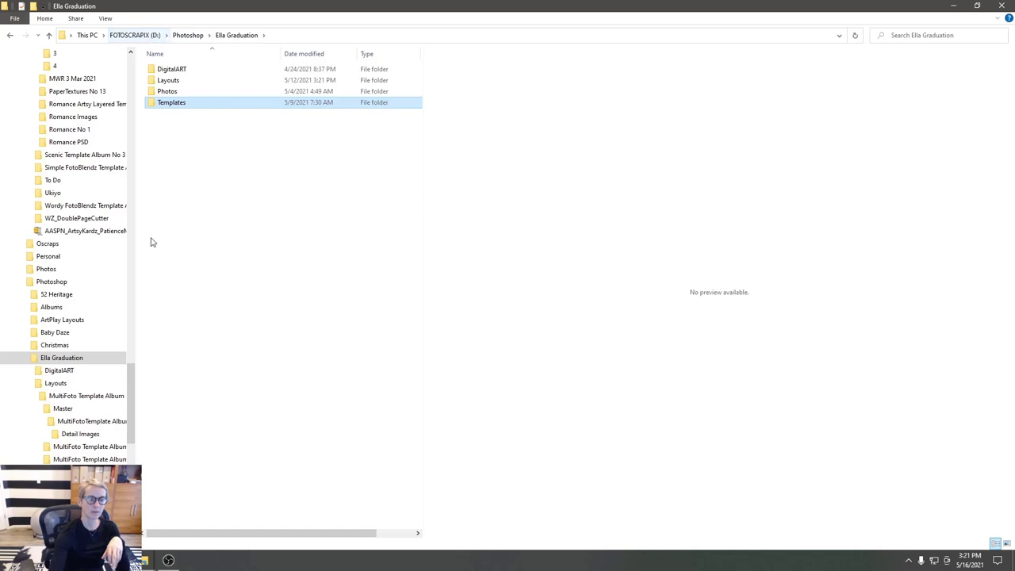
click(145, 560)
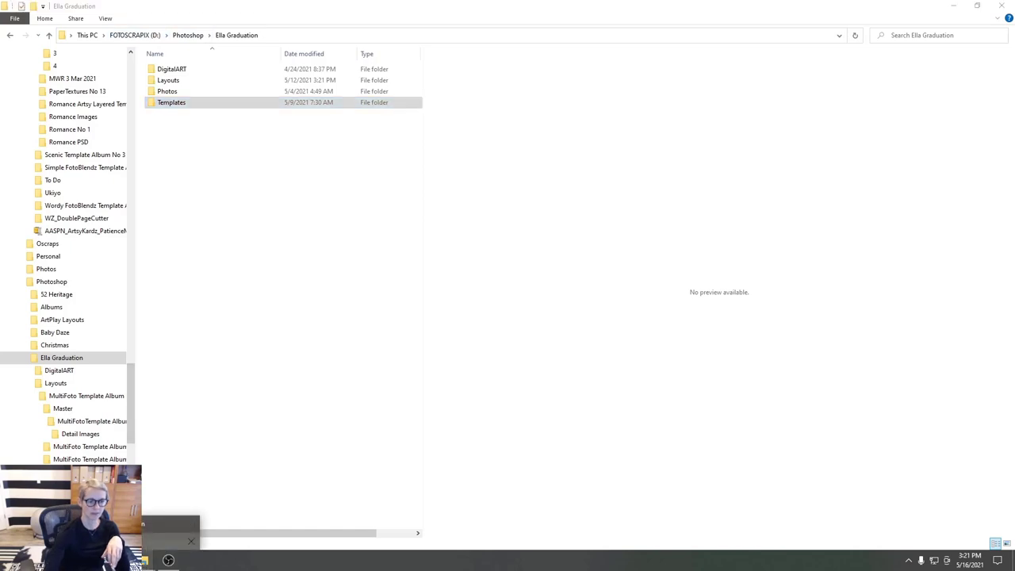
click(170, 531)
- Open the Jubilate A Paperie folder, compare ArtsyPaper3 and ArtsyPaper4, and drag ArtsyPaper4 into Photoshop
double_click(171, 82)
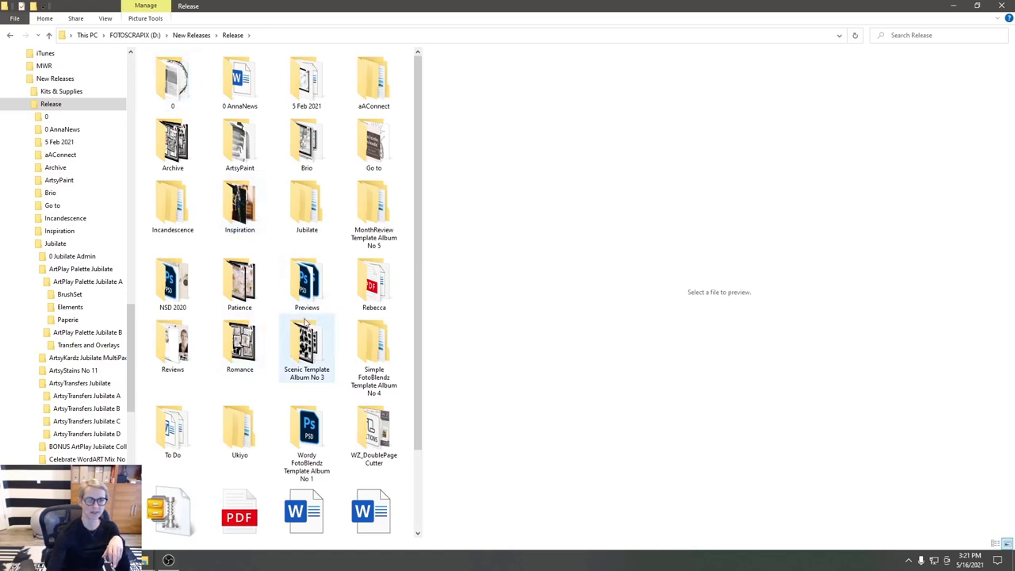
double_click(314, 208)
double_click(236, 86)
click(189, 80)
double_click(190, 69)
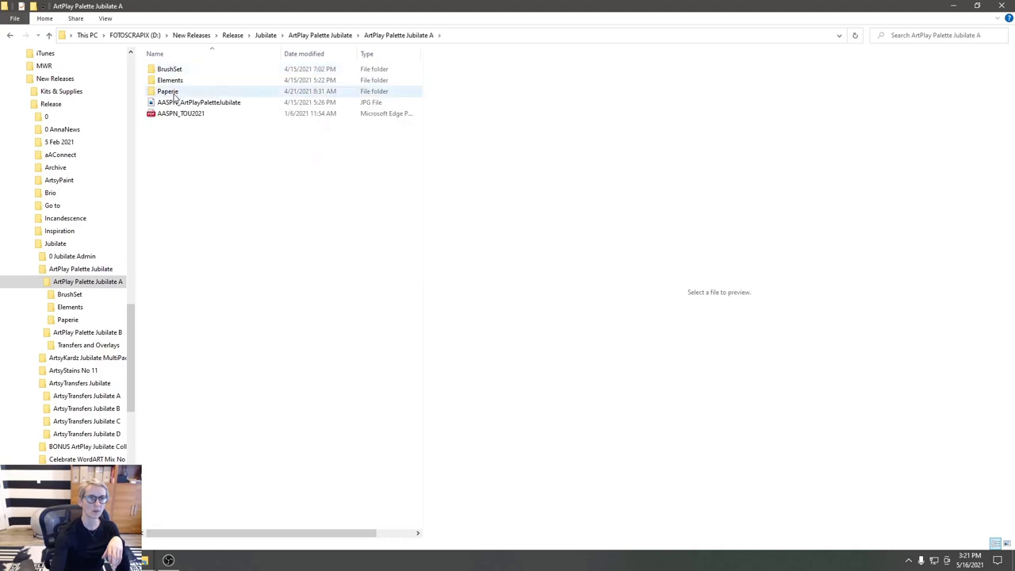
double_click(170, 93)
click(306, 102)
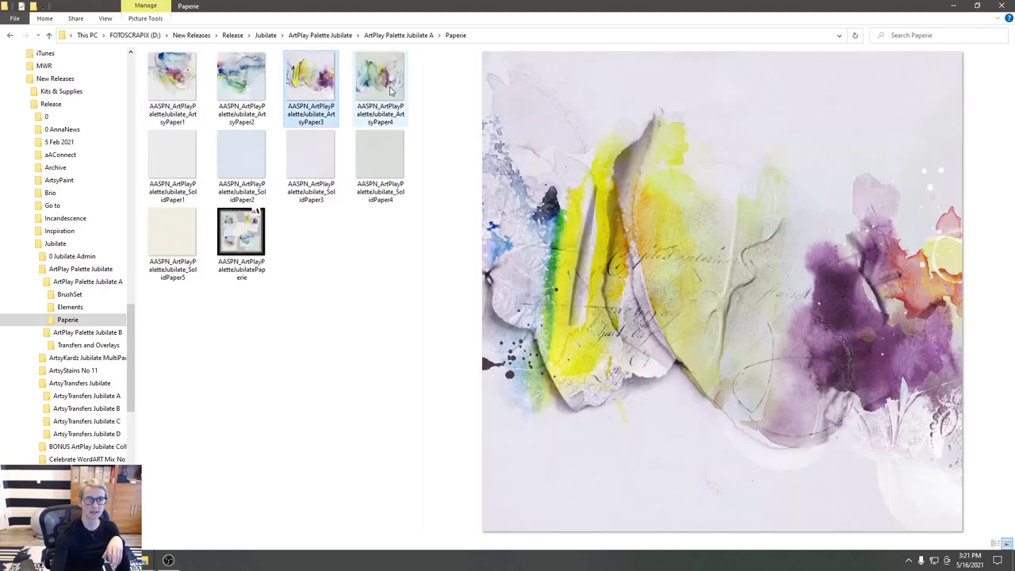
click(386, 91)
drag(388, 89, 265, 347)
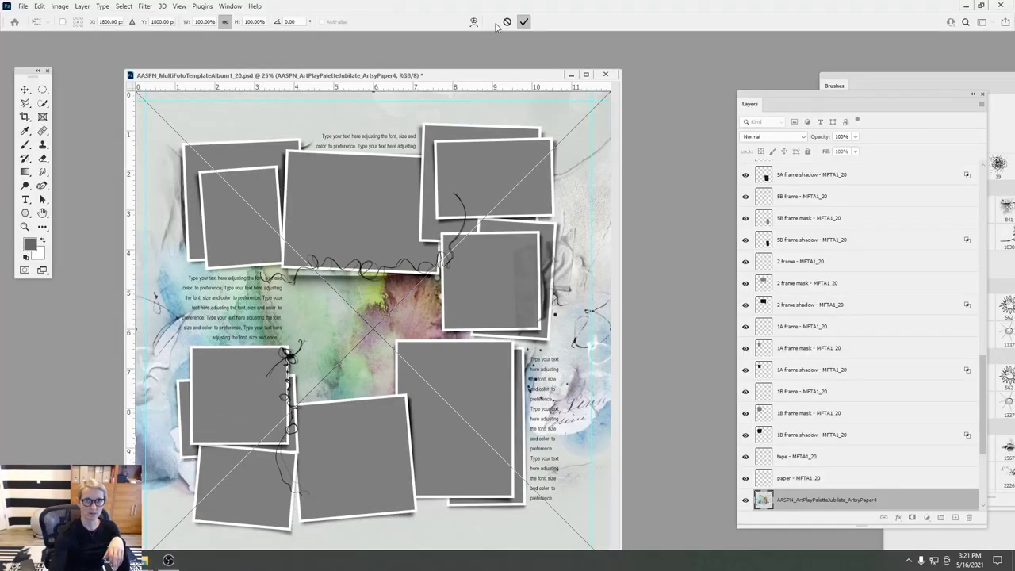
- Commit the placed ArtsyPaper4 and clip it to the template's paper layer
click(521, 22)
click(83, 6)
click(125, 192)
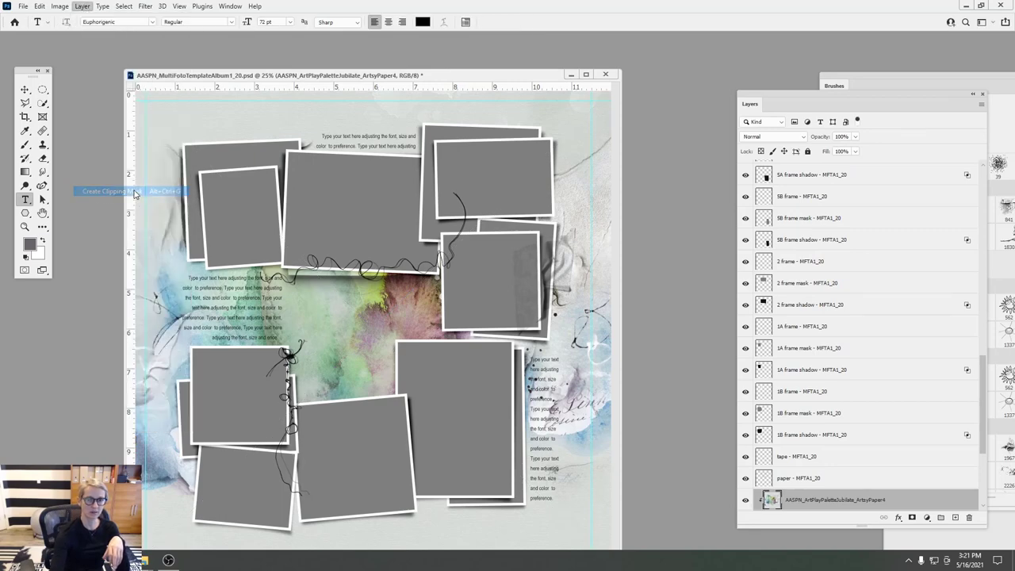
- Reposition the clipped ArtsyPaper4 texture behind the frames, scaled to about 55%
click(24, 90)
drag(329, 313, 351, 318)
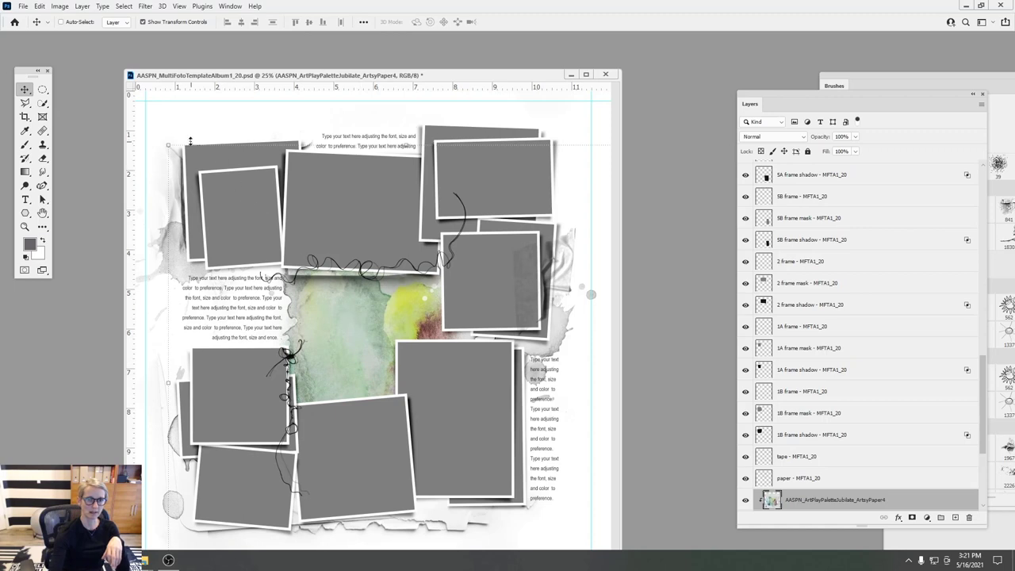
key(ctrl+t)
drag(187, 81, 326, 270)
click(523, 22)
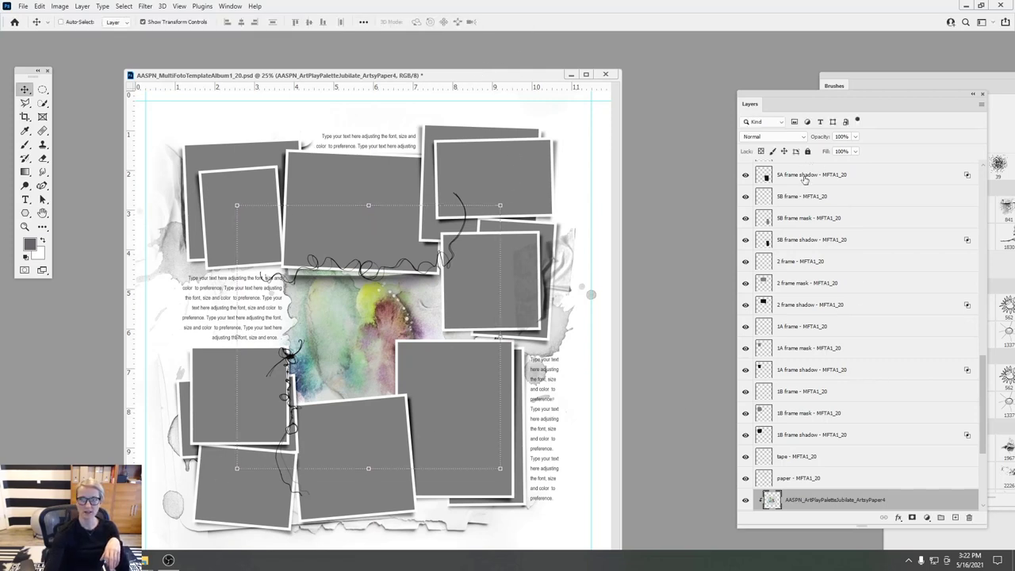
- Select the textbox 3 layer at the top of the Layers panel
click(805, 176)
drag(983, 373, 993, 176)
click(805, 174)
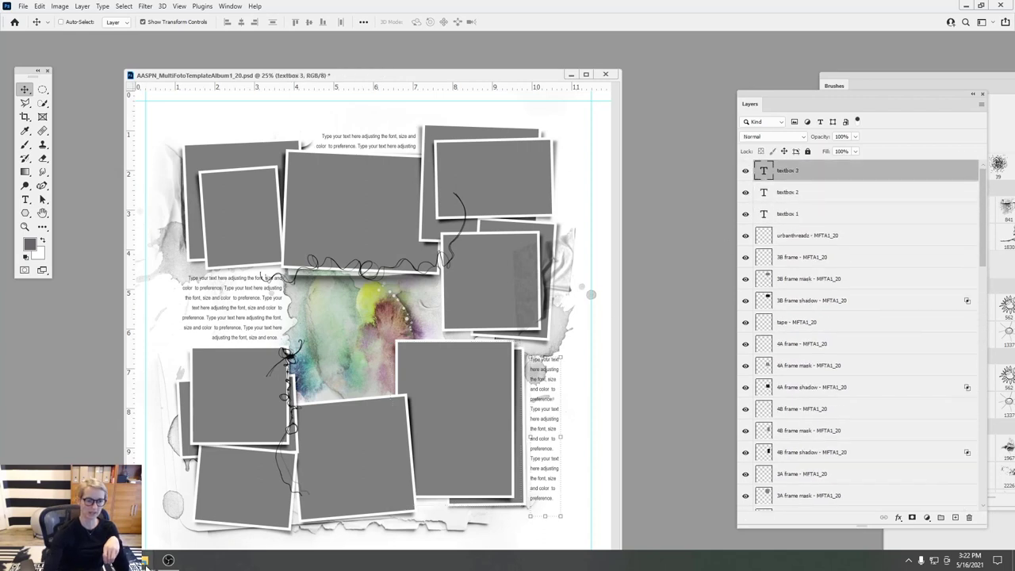
mouse_move(145, 560)
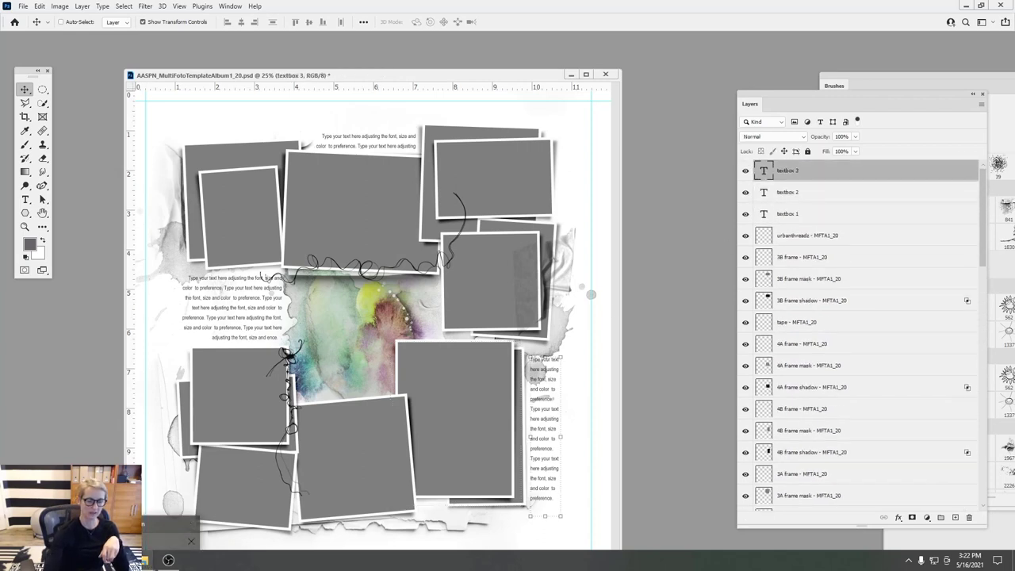
- Go up to Jubilate and send the MultiMedia Flowers No 10 folder 3 cluster PSD to Photoshop
click(145, 560)
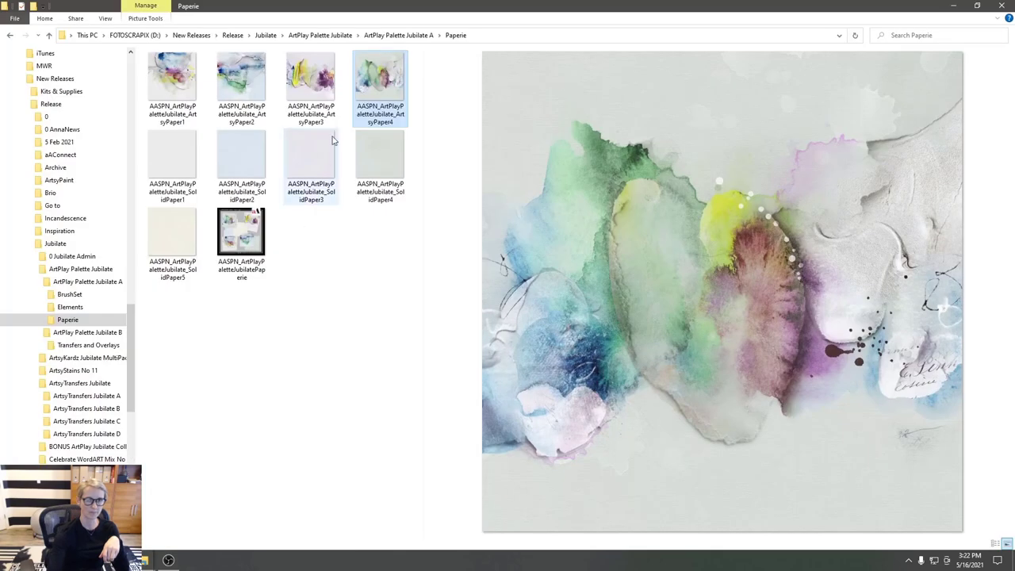
click(321, 36)
click(266, 35)
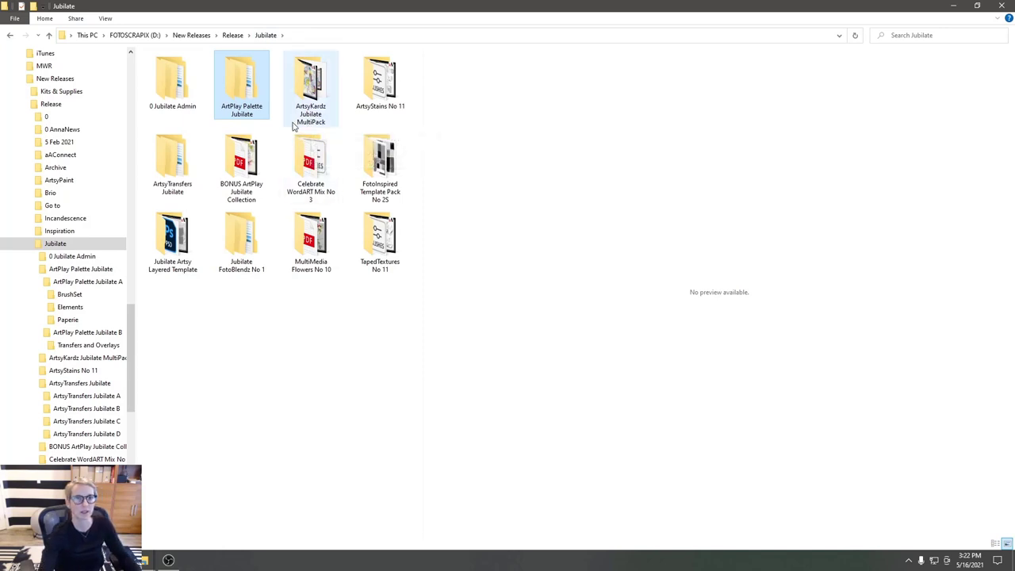
double_click(306, 242)
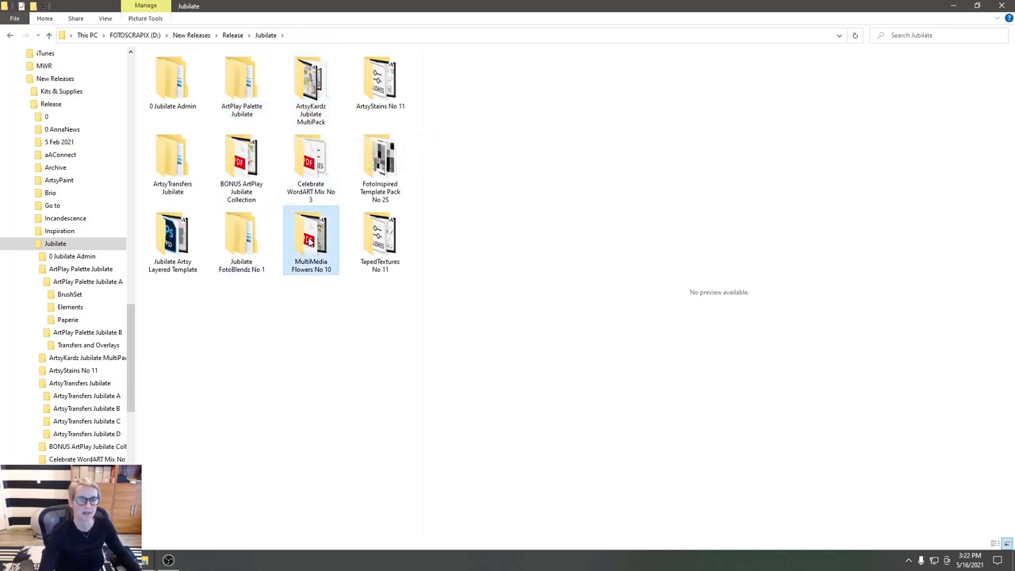
double_click(314, 87)
drag(172, 80, 75, 428)
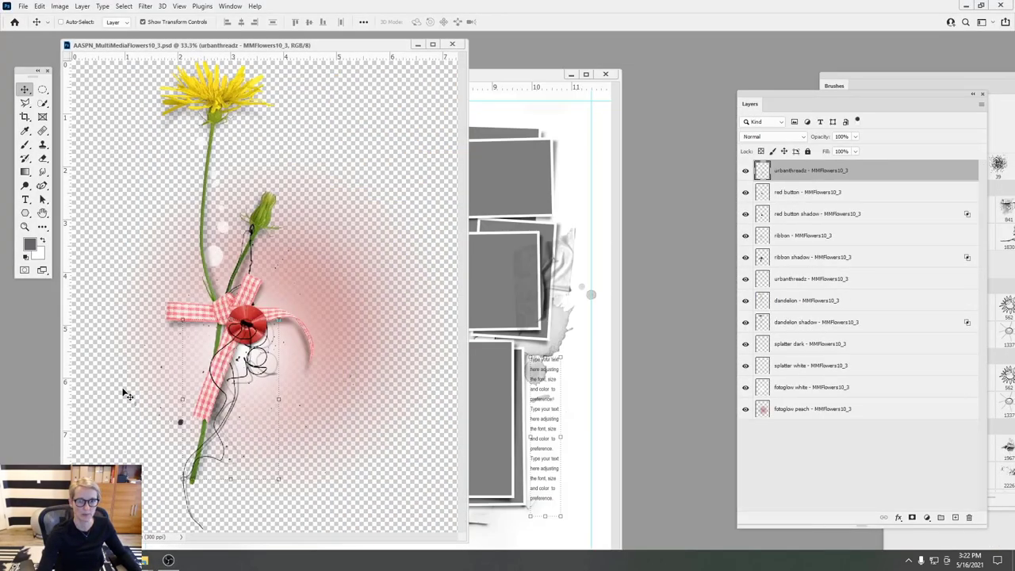
- Move all twelve MultiMediaFlowers10_3 layers onto the template centre, scaled to about 98%
shift+click(784, 410)
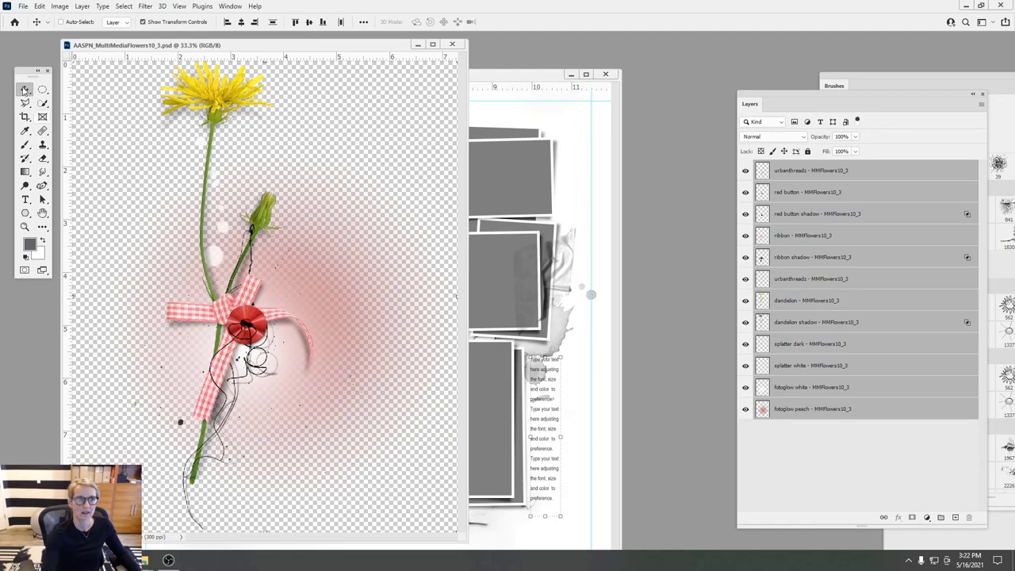
drag(308, 275, 448, 296)
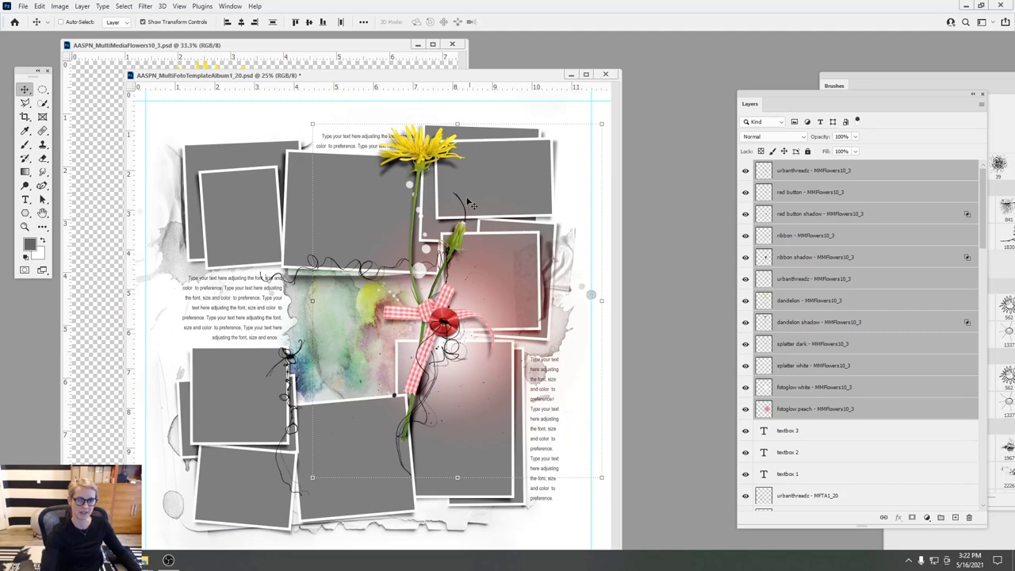
drag(600, 120, 595, 129)
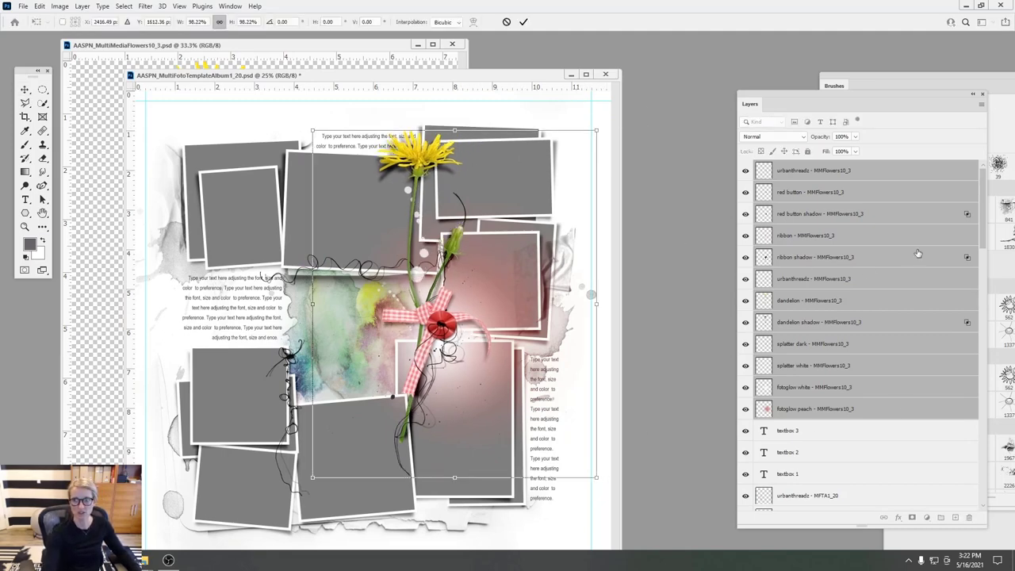
click(521, 24)
- Select the ArtsyPaper4 layer in the template's Layers panel
scroll(791, 444, down, 10)
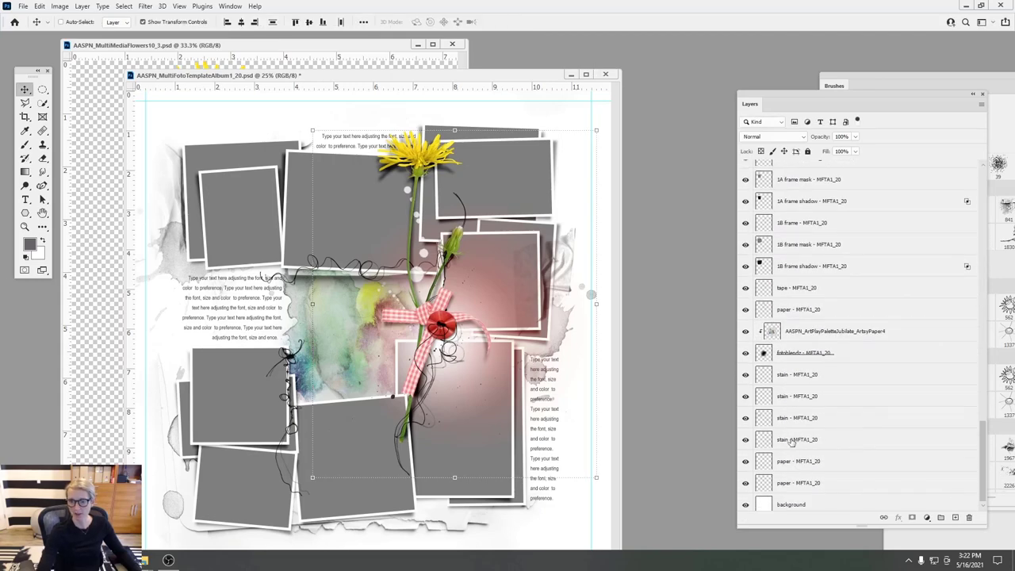
click(789, 331)
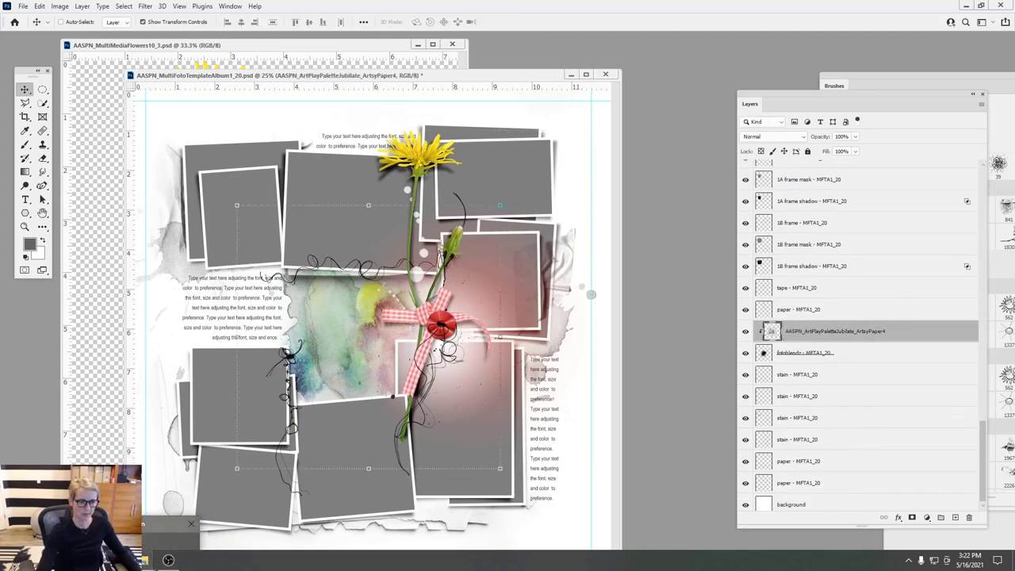
click(147, 560)
- Navigate from FOTOSCRAPIX (D:) through aA Designs, Master Copy, BrushSets and Pictoral into Clocks
click(151, 35)
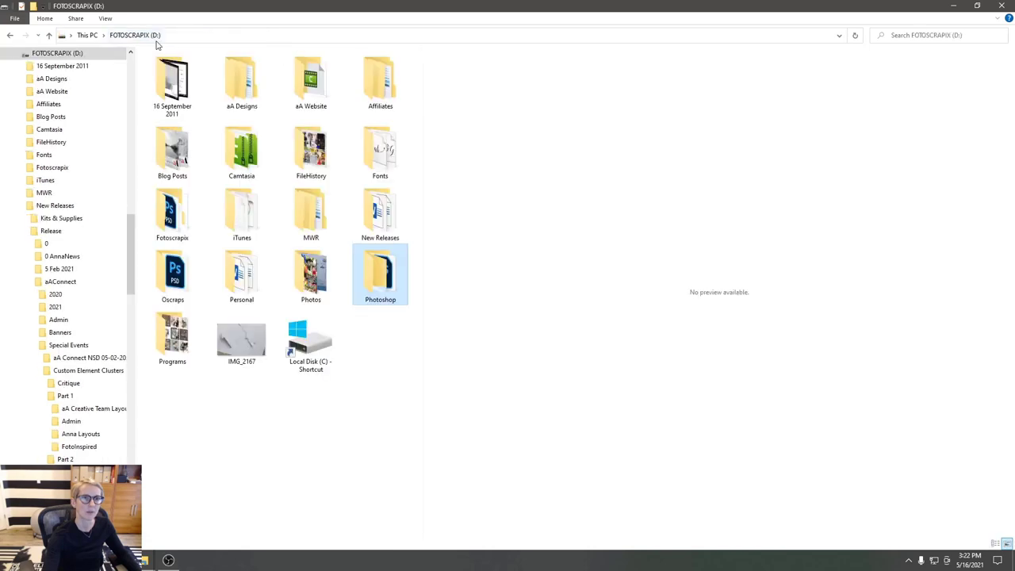
double_click(242, 81)
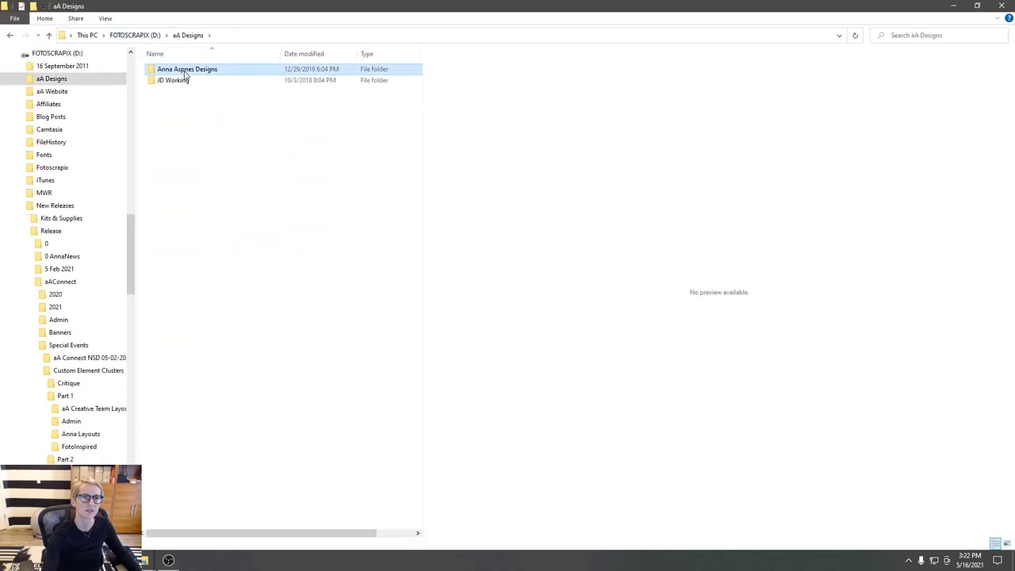
double_click(163, 71)
double_click(178, 71)
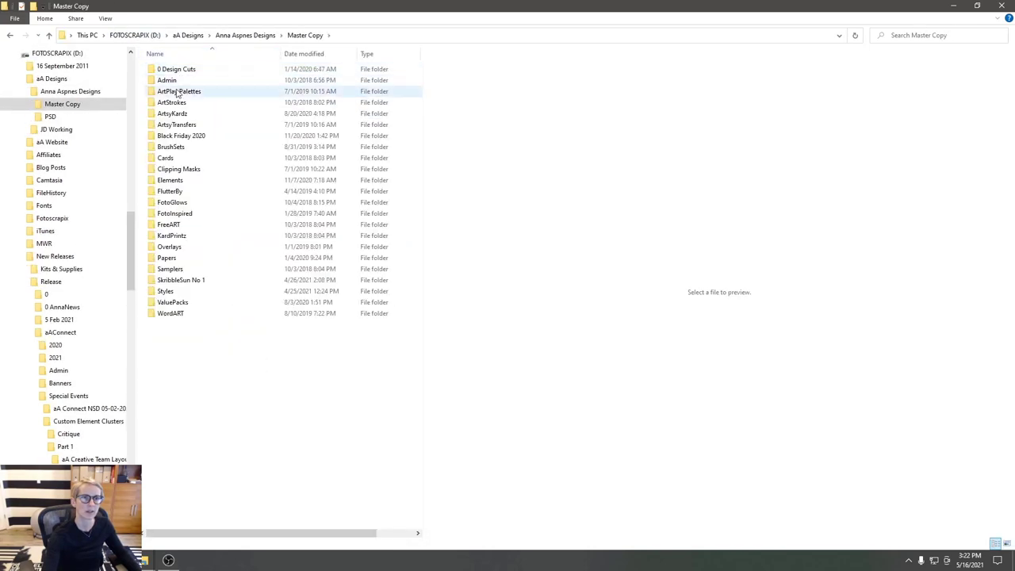
double_click(170, 147)
double_click(168, 149)
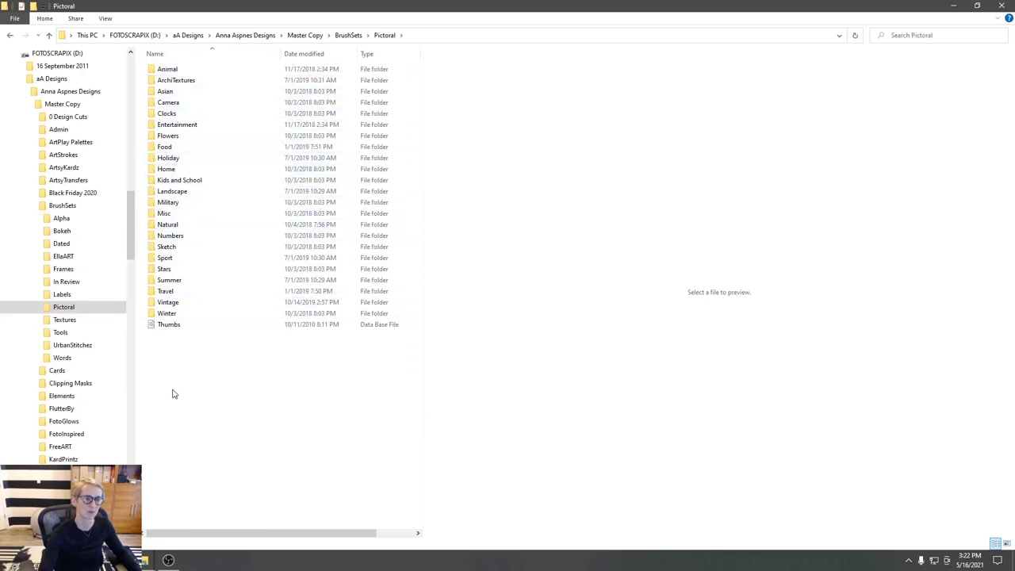
click(166, 115)
double_click(167, 116)
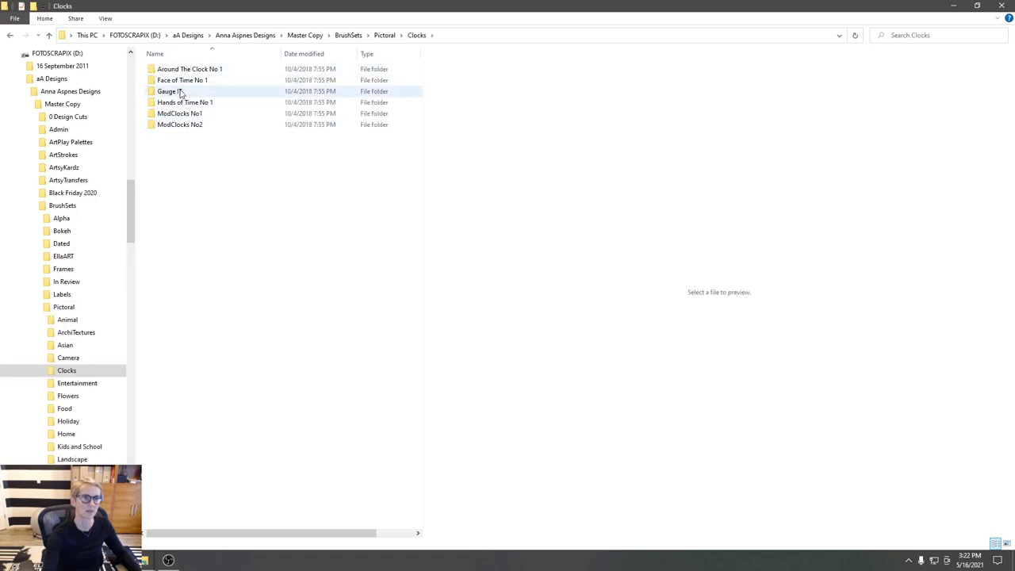
- Peek at ModClocks No2, then open Hands of Time No 1 and select AASPN_HandsofTimeNo1_6
double_click(181, 127)
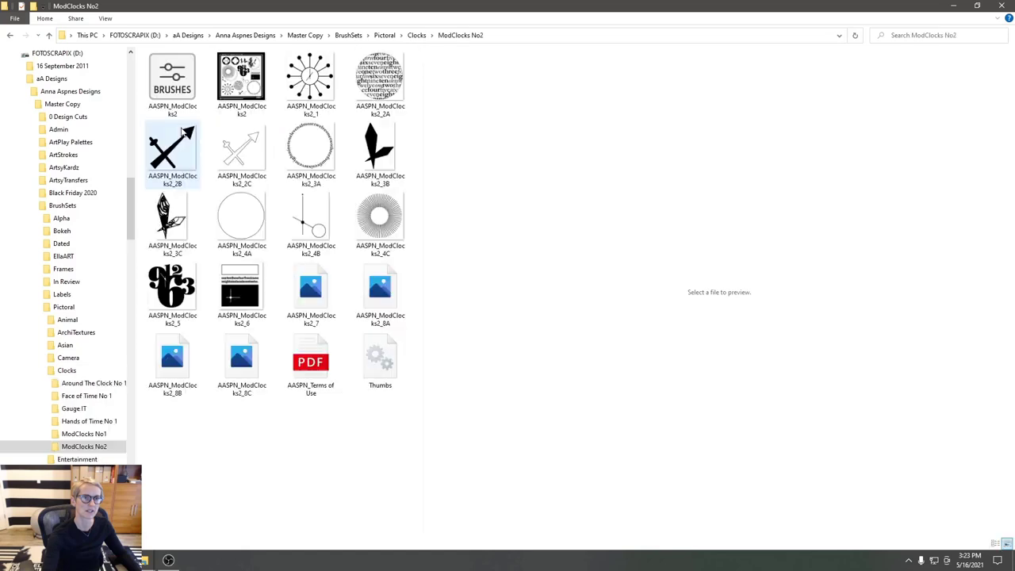
click(10, 36)
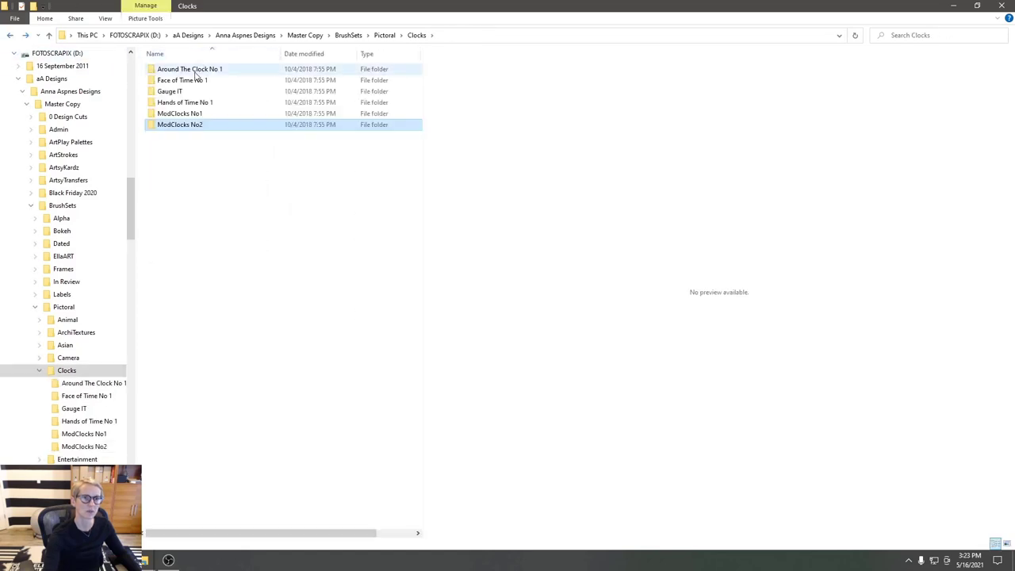
click(190, 104)
double_click(190, 106)
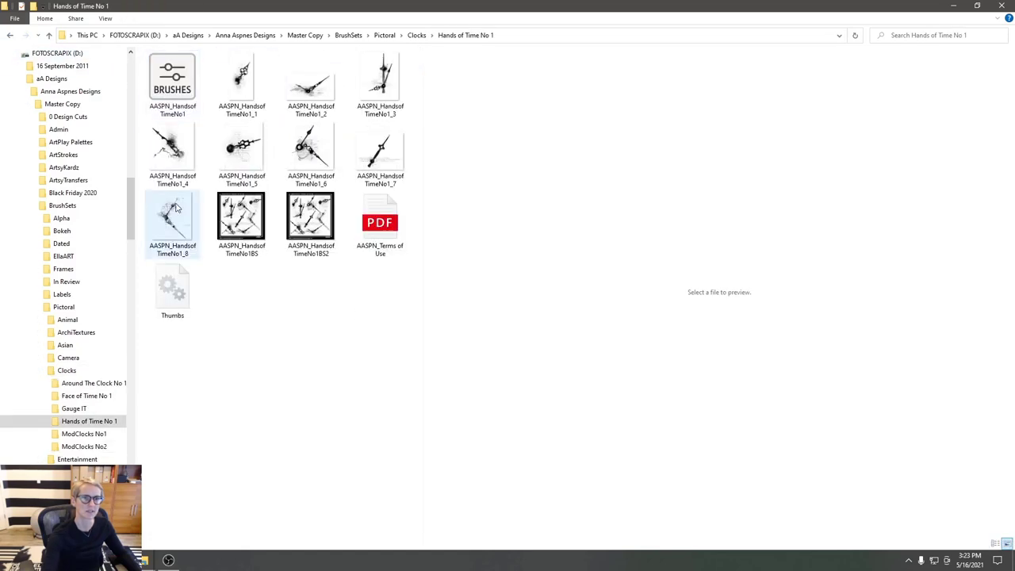
click(309, 167)
- Place the HandsofTimeNo1_6 clock hands over the spread centre at 60.17% scale
mouse_move(306, 156)
mouse_down()
mouse_move(208, 258)
mouse_move(146, 559)
mouse_move(89, 428)
mouse_move(347, 352)
mouse_move(339, 358)
mouse_up()
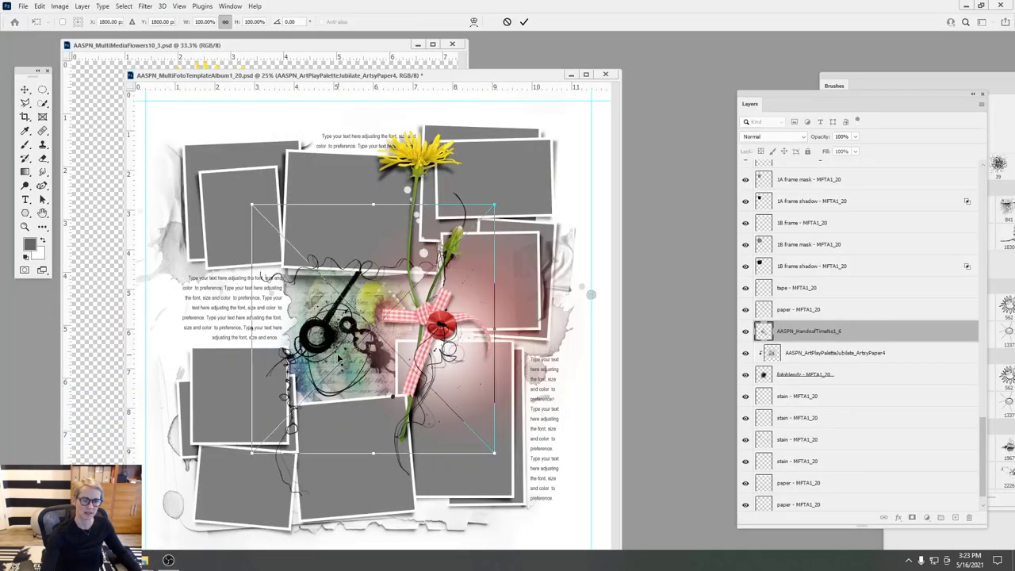
mouse_move(488, 227)
mouse_down()
mouse_move(378, 317)
mouse_move(408, 284)
mouse_up()
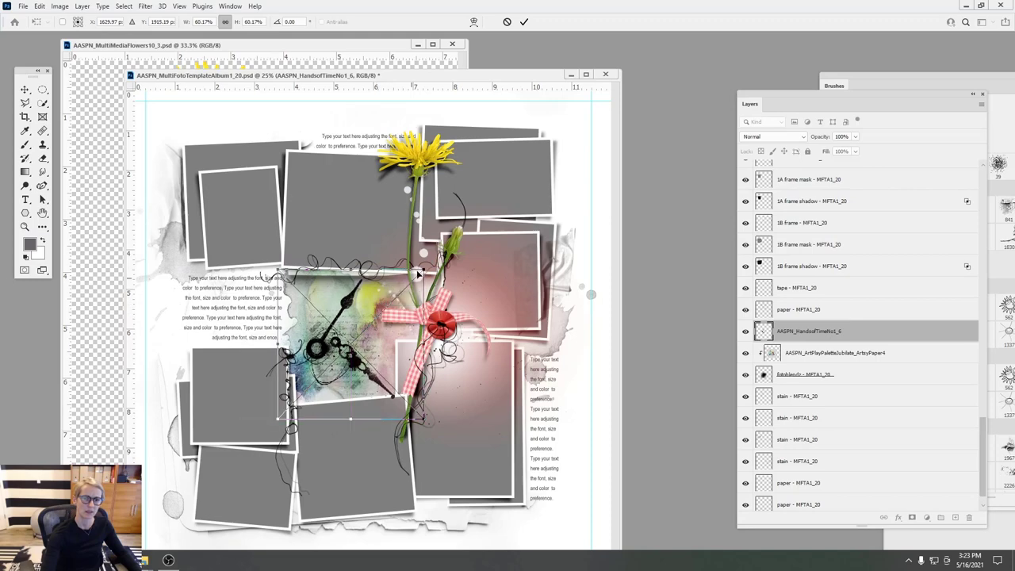
click(524, 23)
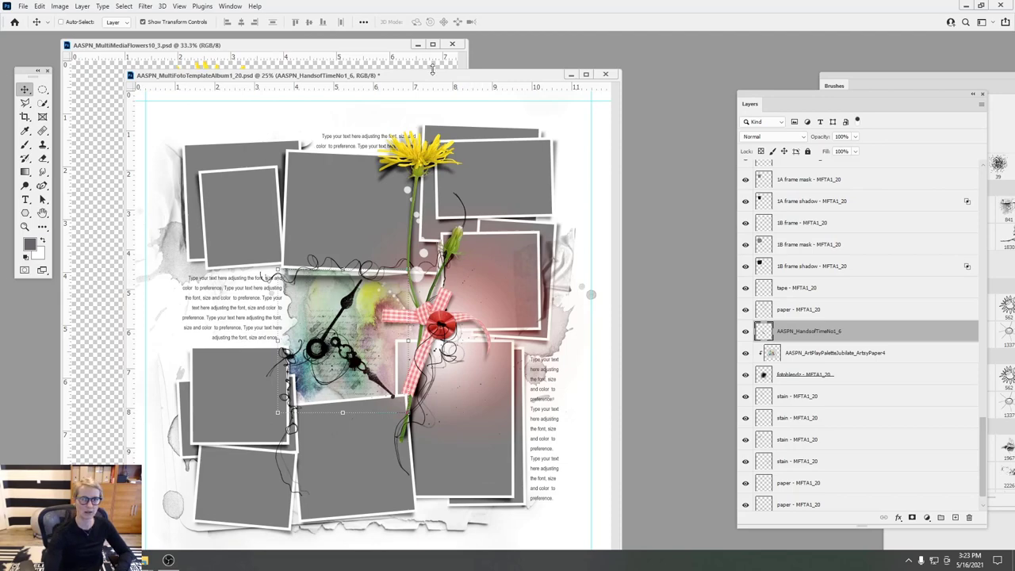
drag(434, 77, 559, 65)
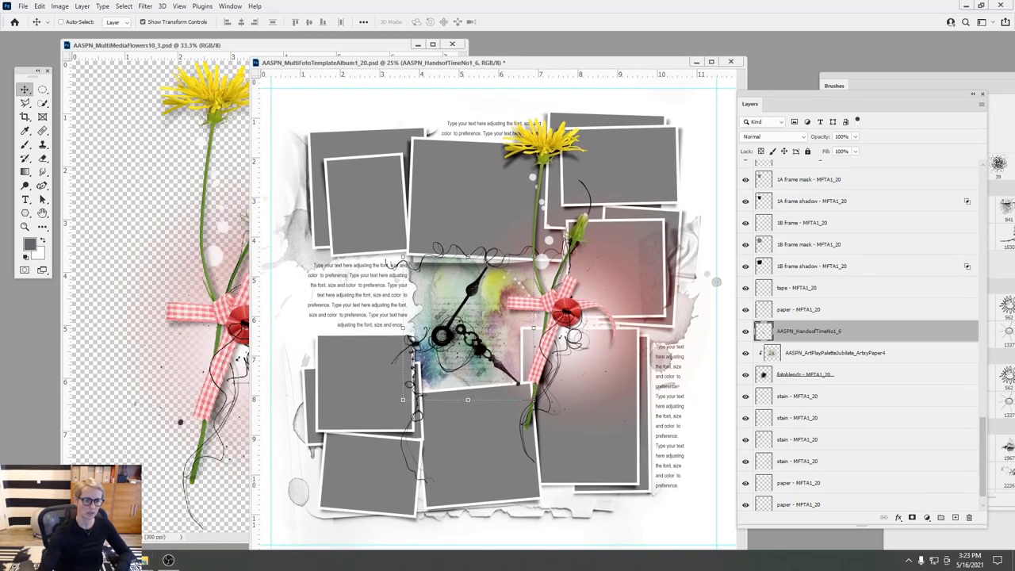
- Bring the FoglihtenNo07calt word-art document forward, zoom it out, and minimize it
mouse_move(141, 560)
click(198, 523)
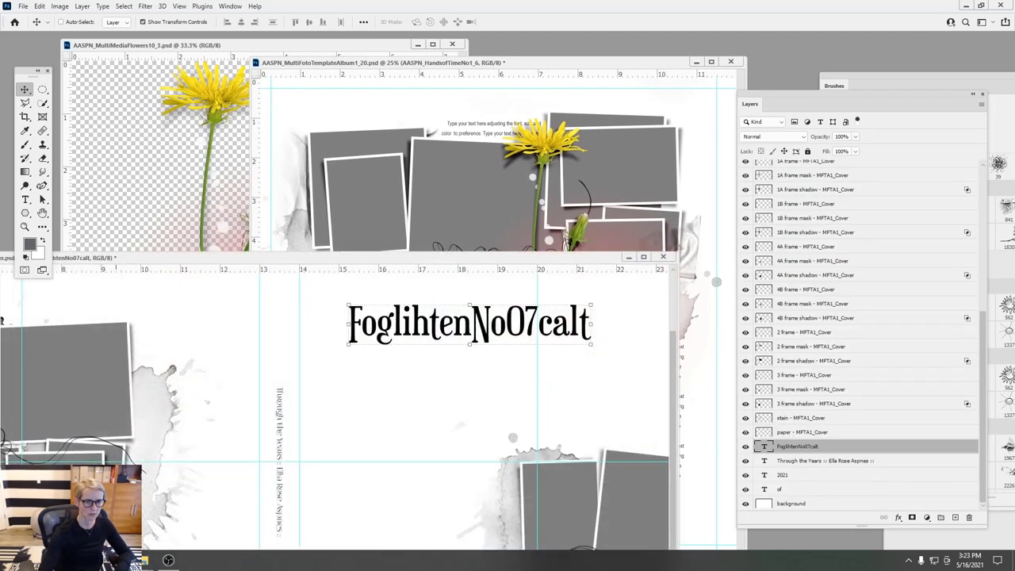
drag(427, 257, 397, 118)
click(179, 6)
click(194, 95)
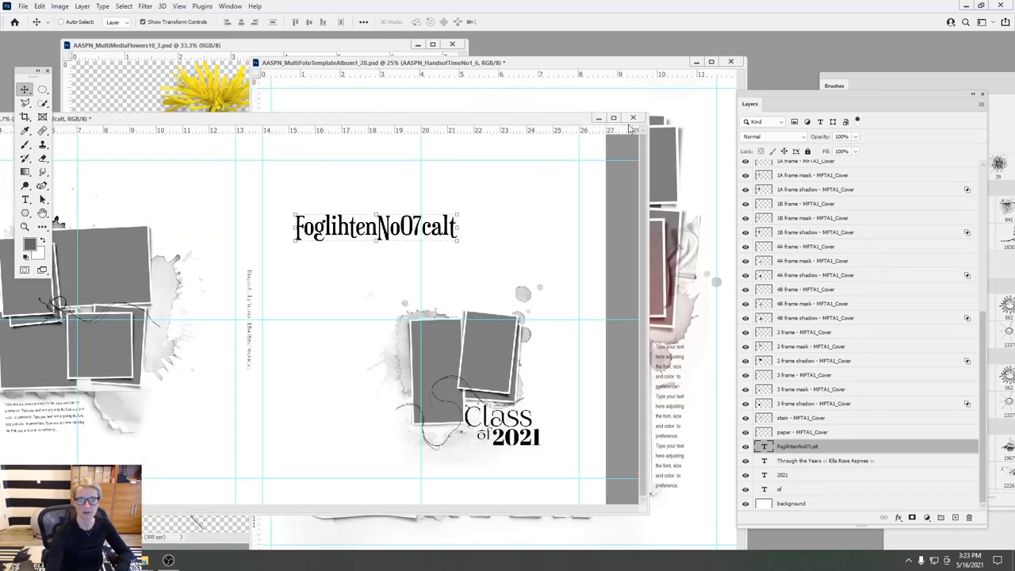
click(598, 118)
- Bring the Untitled-1 spread forward, shift it right, and select both pages' fotoblendz layers
mouse_move(143, 559)
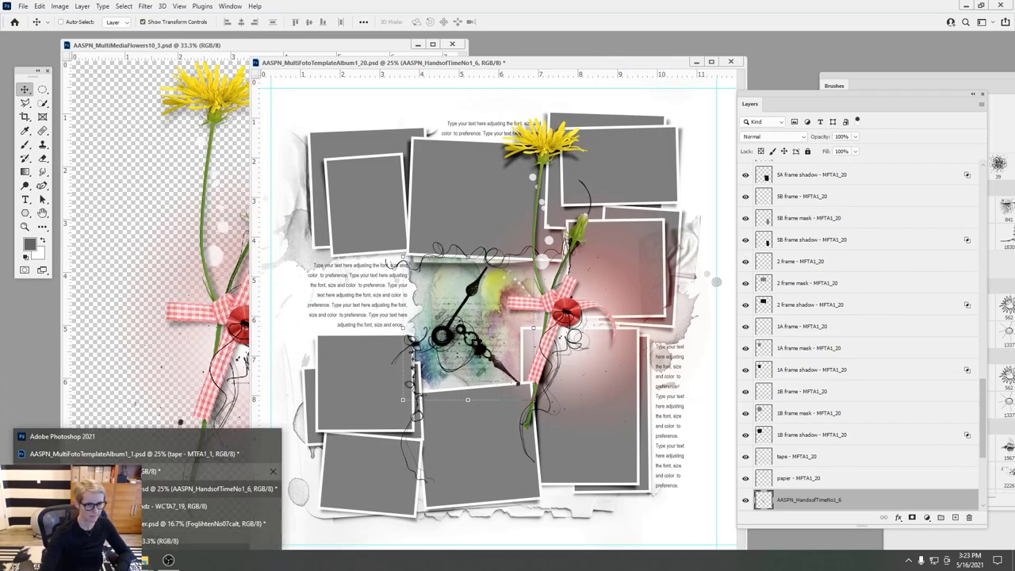
click(195, 471)
drag(313, 141, 528, 140)
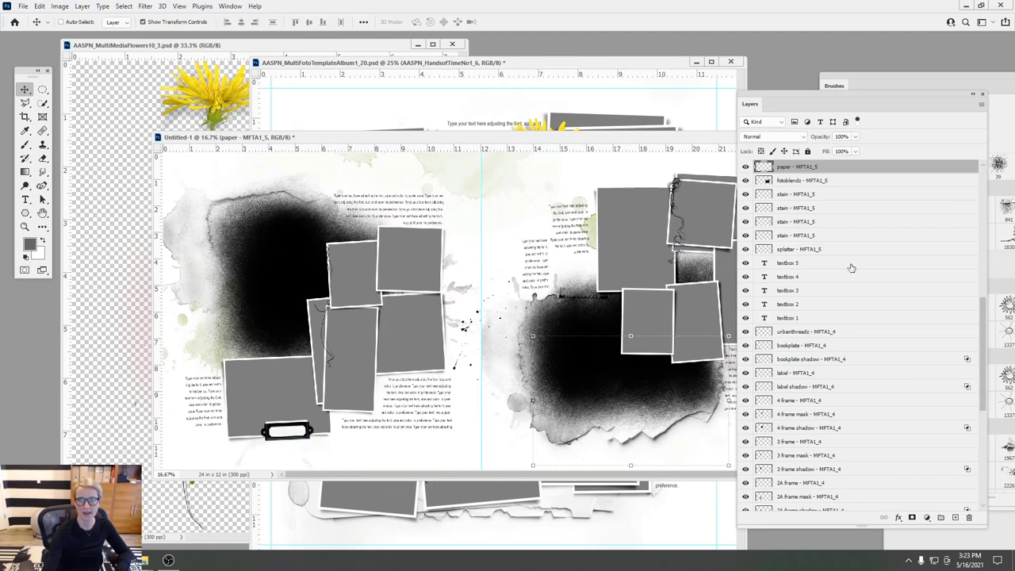
click(802, 181)
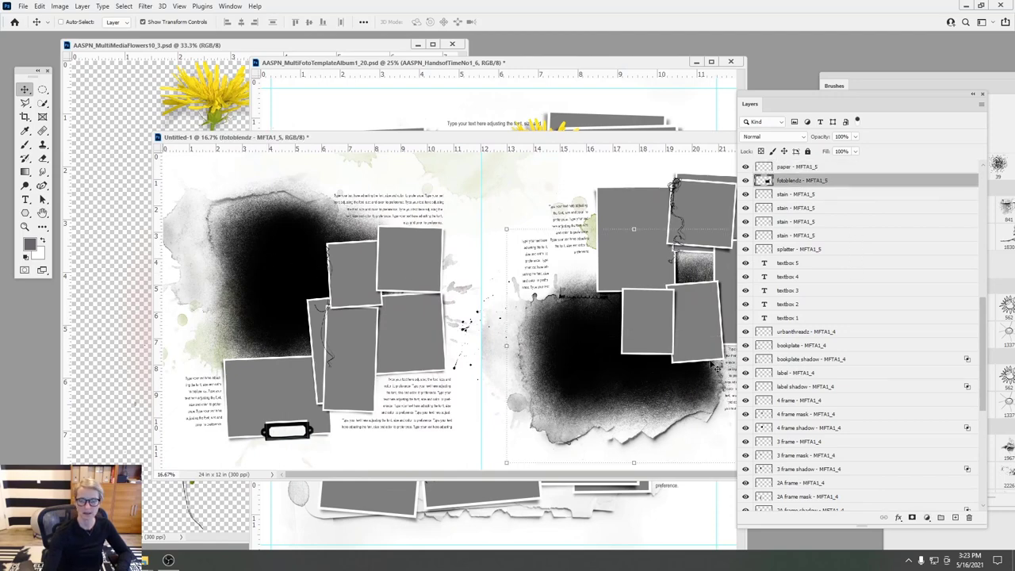
drag(978, 335, 994, 451)
click(802, 381)
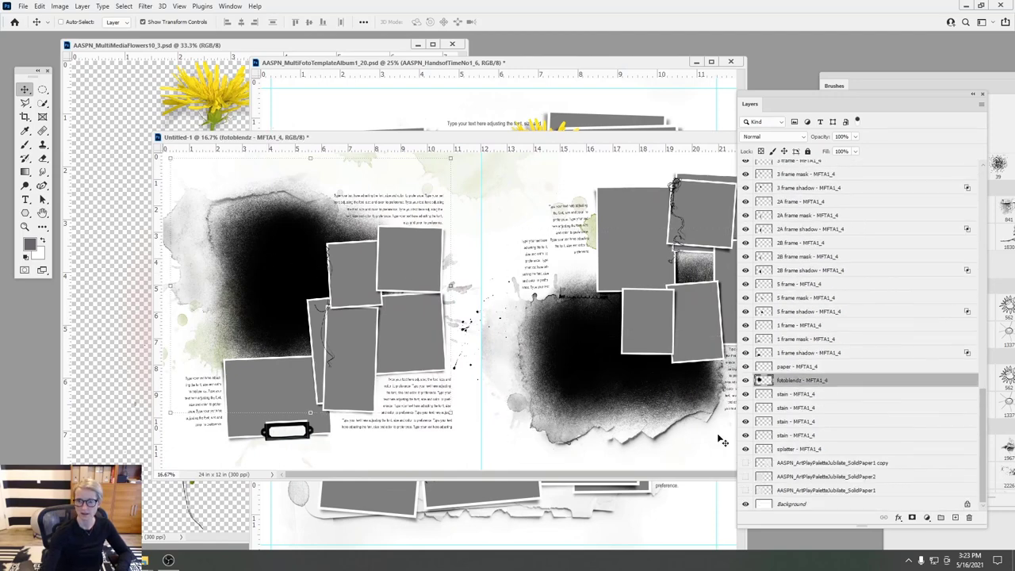
mouse_move(145, 560)
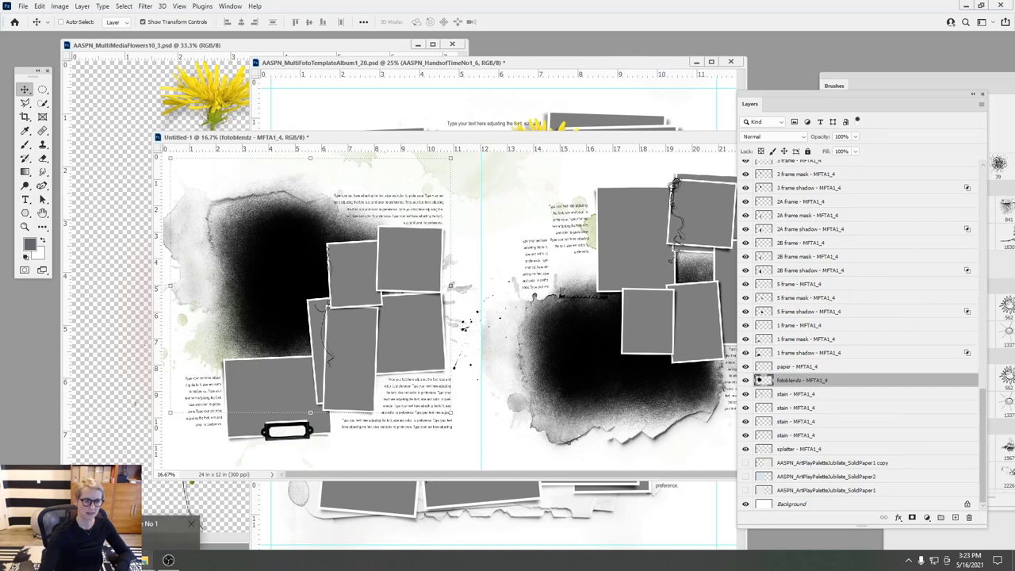
click(162, 536)
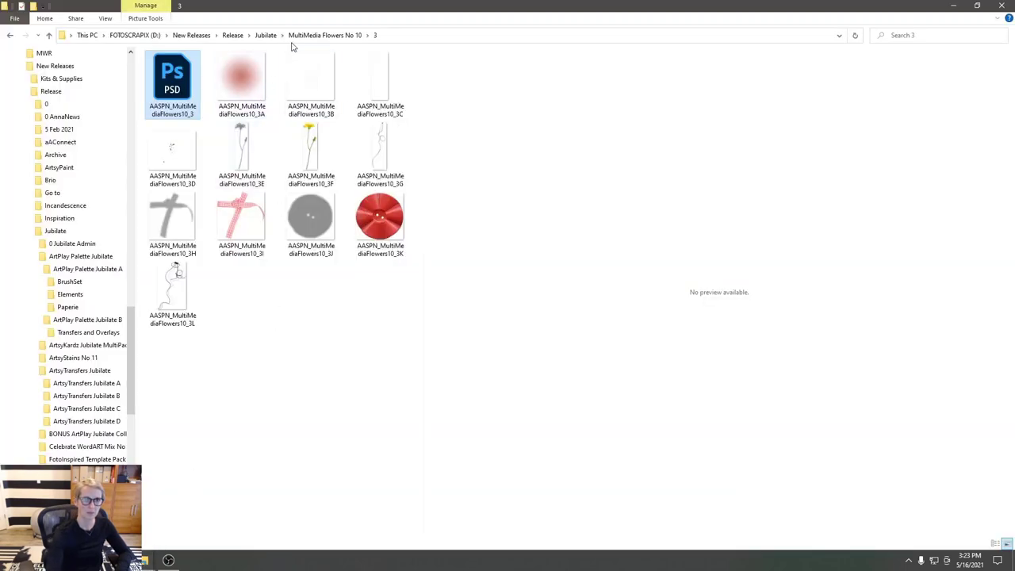
- Go from Jubilate into MultiMedia Flowers No 10 folder 4 and open MultiMediaFlowers10_4 in Photoshop
click(268, 36)
double_click(317, 217)
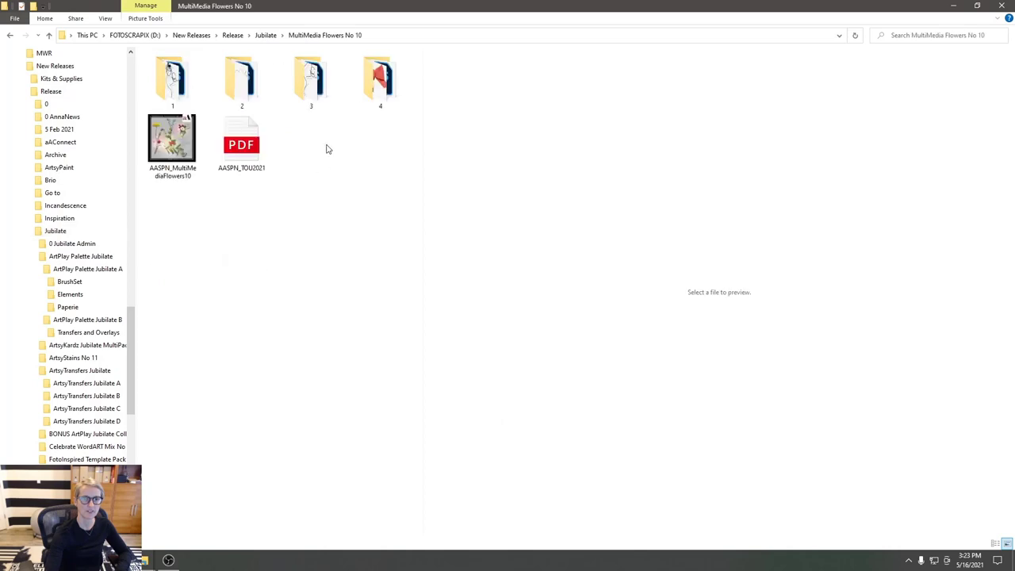
double_click(389, 93)
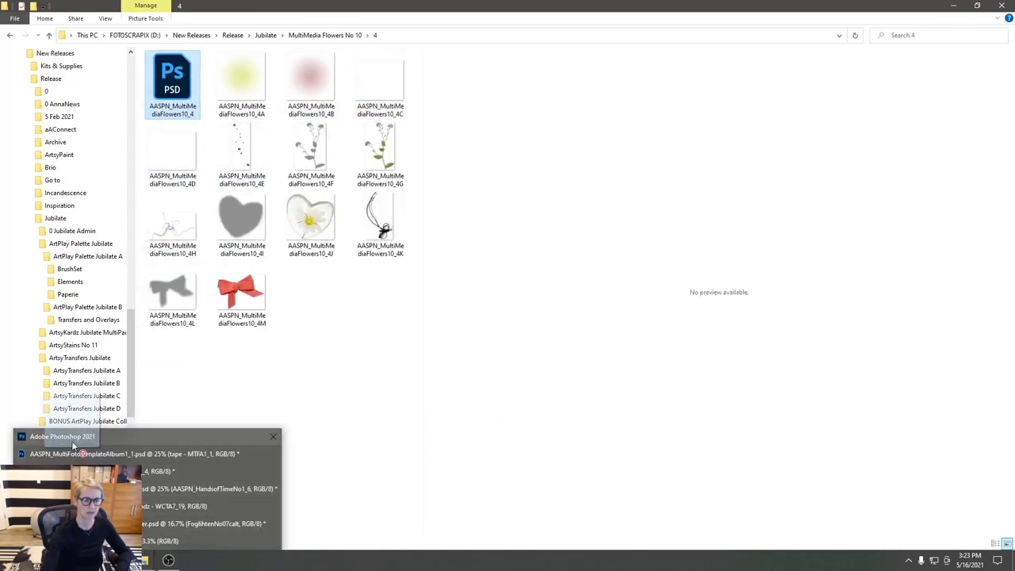
click(71, 444)
drag(71, 444, 28, 460)
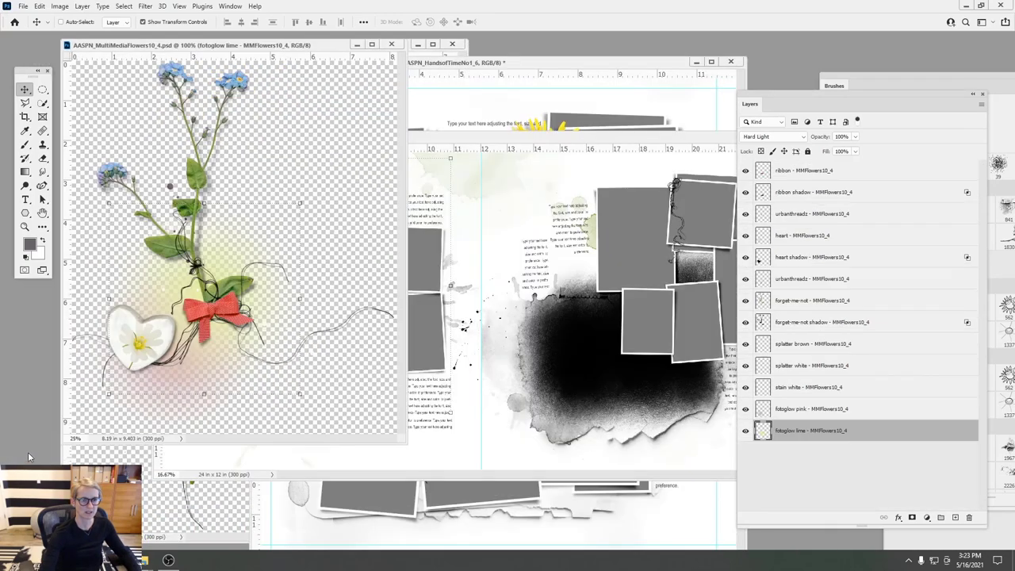
- Copy all the flower cluster layers into Untitled-1, above the frames, onto the left page's lower frames
shift+click(803, 172)
drag(214, 209, 435, 226)
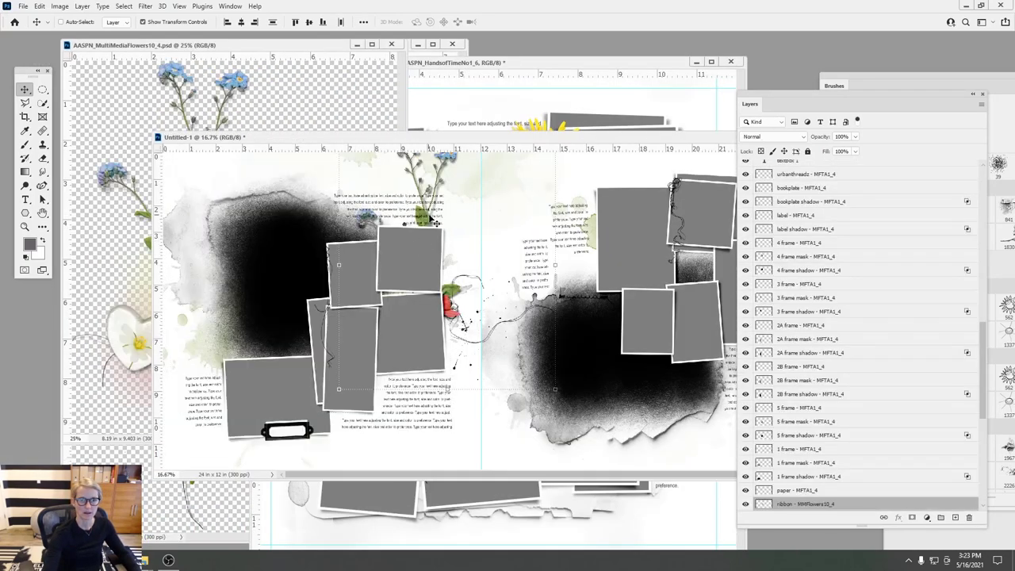
drag(773, 507, 757, 372)
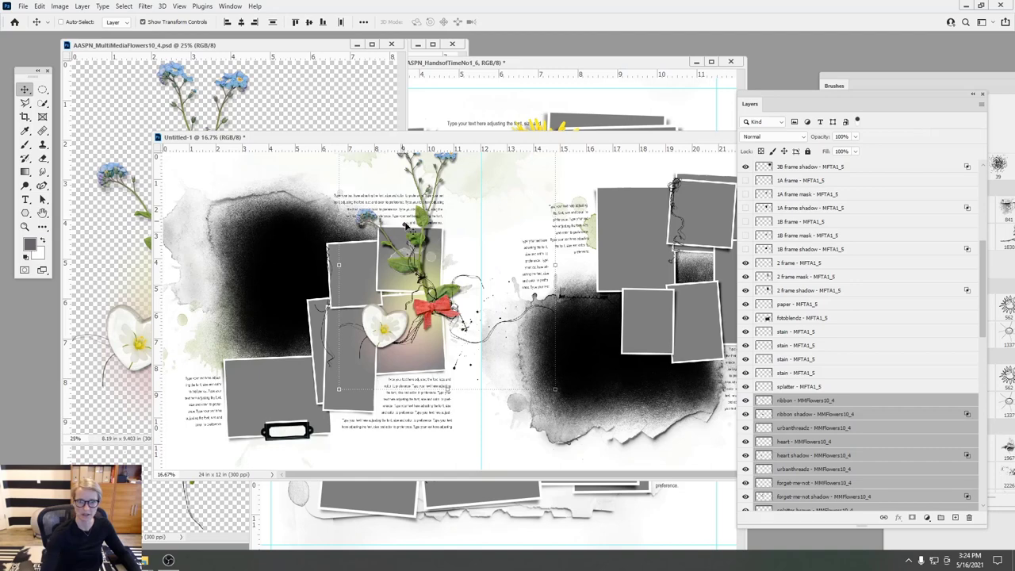
drag(416, 235, 310, 299)
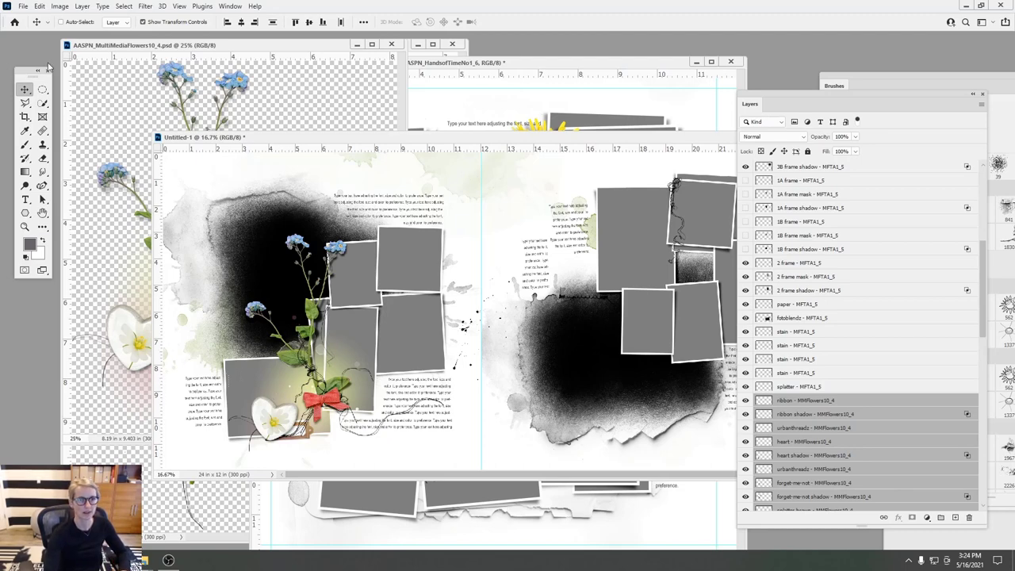
click(278, 250)
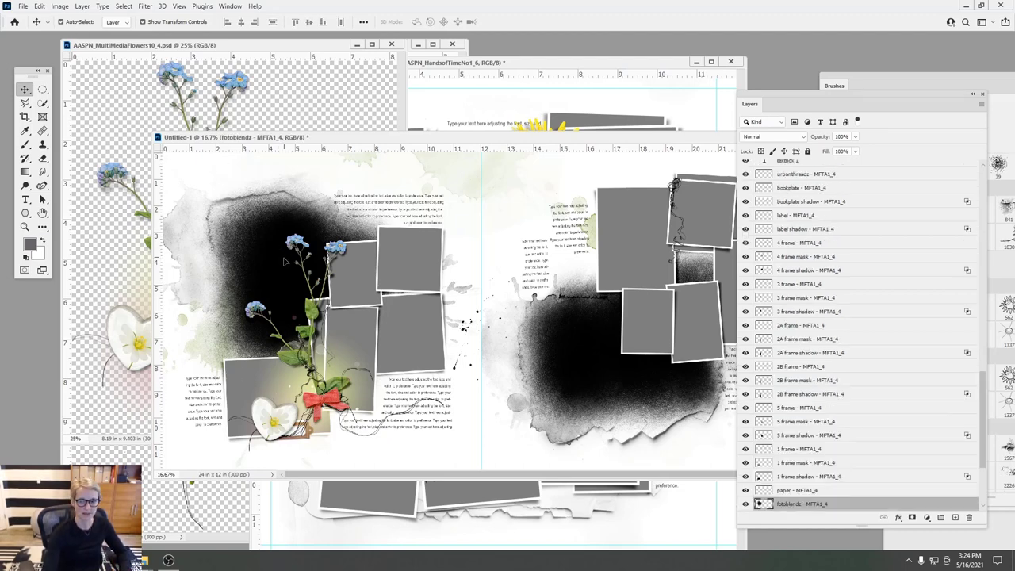
- Close the flower source and dandelion documents and minimize the template window
click(85, 310)
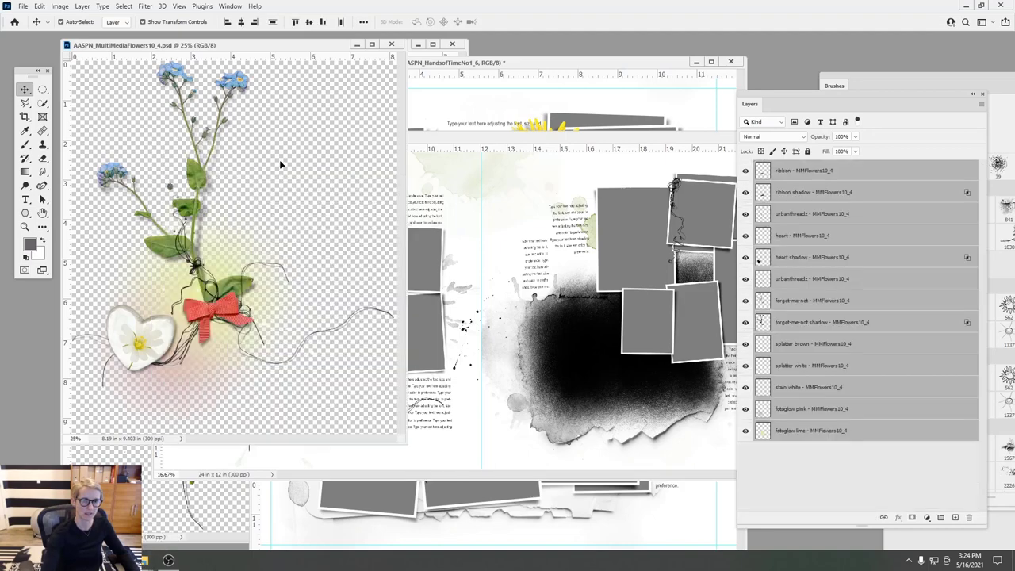
click(391, 45)
click(405, 45)
click(452, 44)
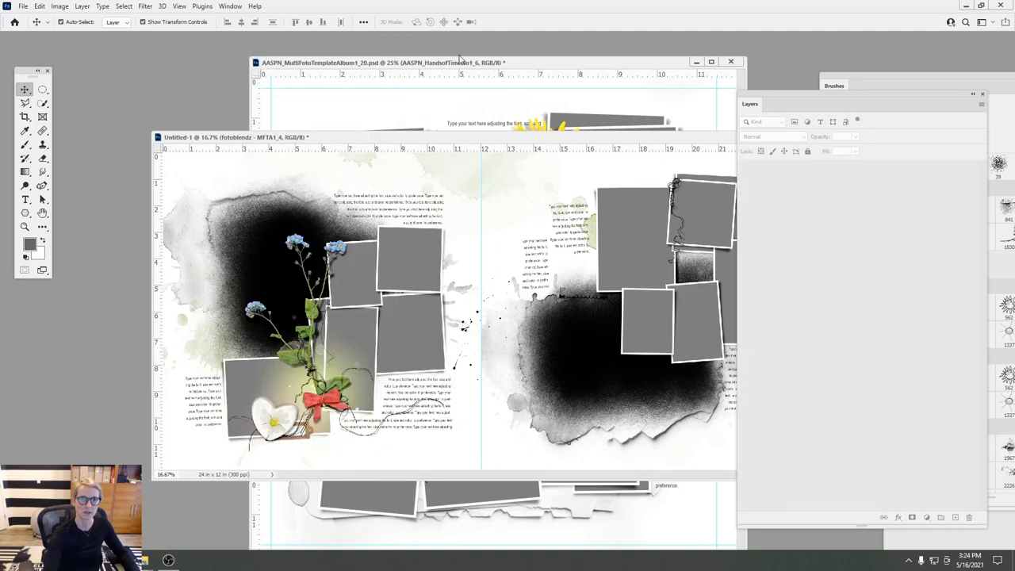
click(501, 74)
drag(501, 67, 370, 102)
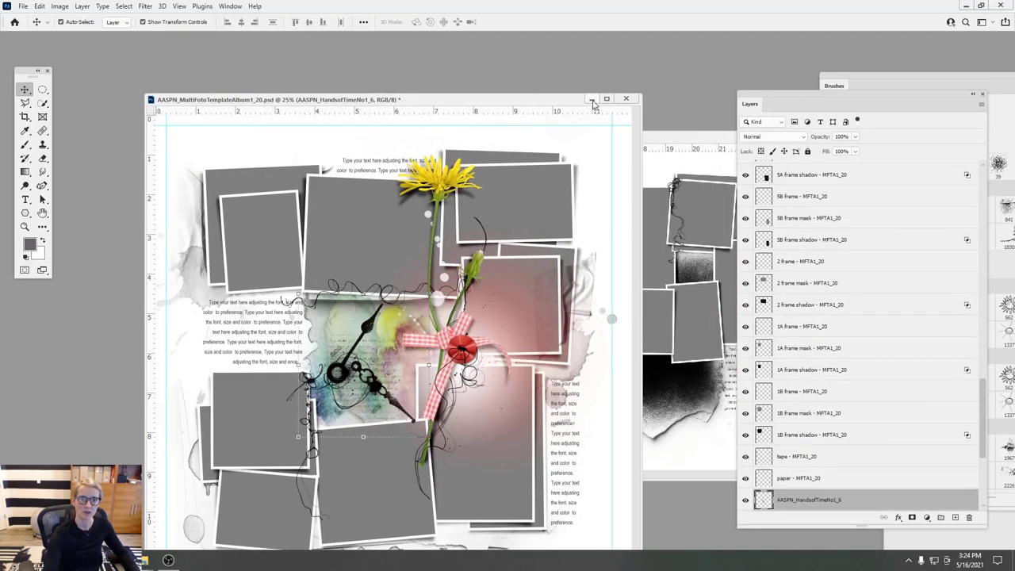
click(590, 99)
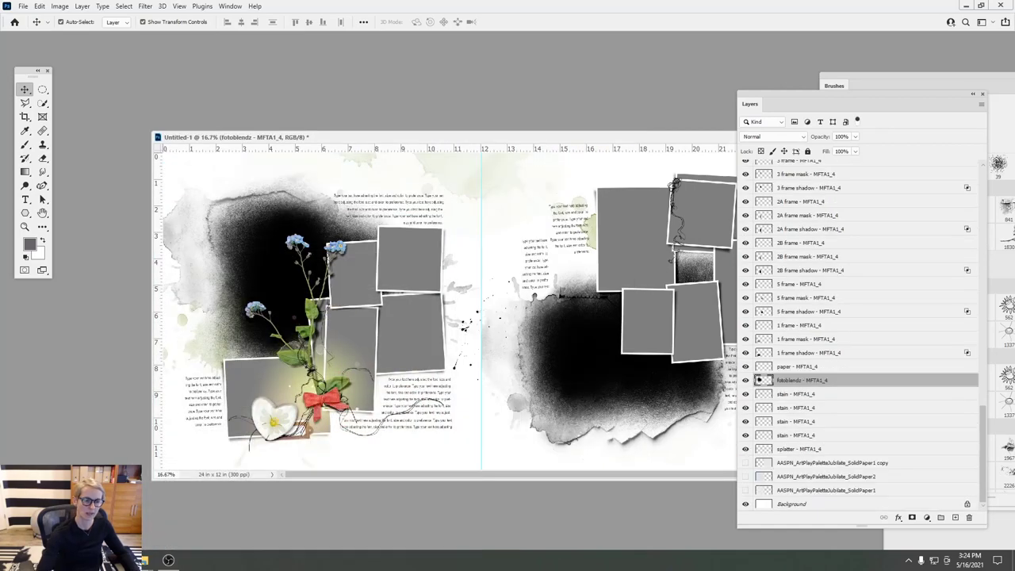
click(145, 560)
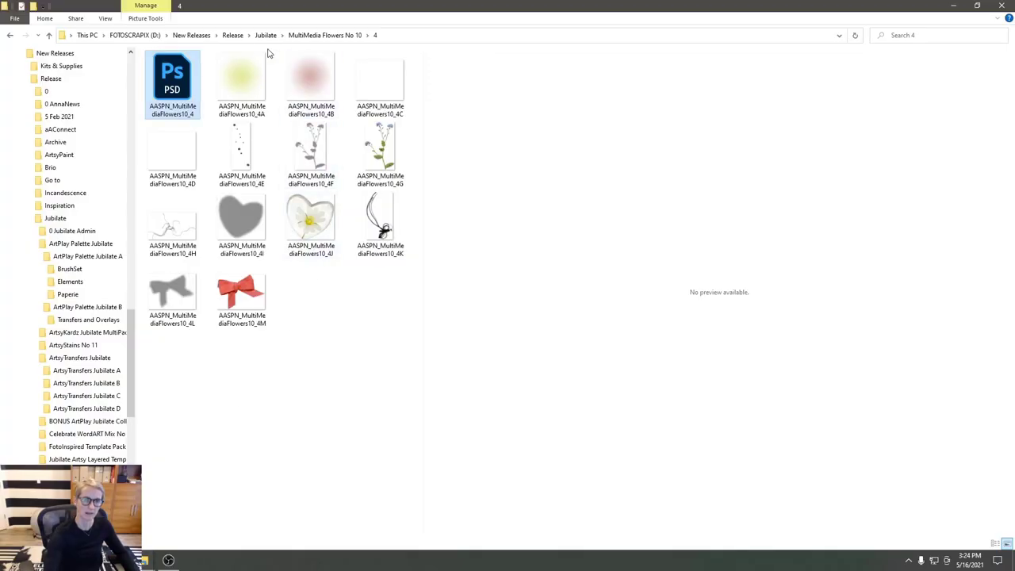
- Browse Jubilate > ArtPlay Palette Jubilate A > Paperie and drag ArtsyPaper2 to Photoshop
click(232, 35)
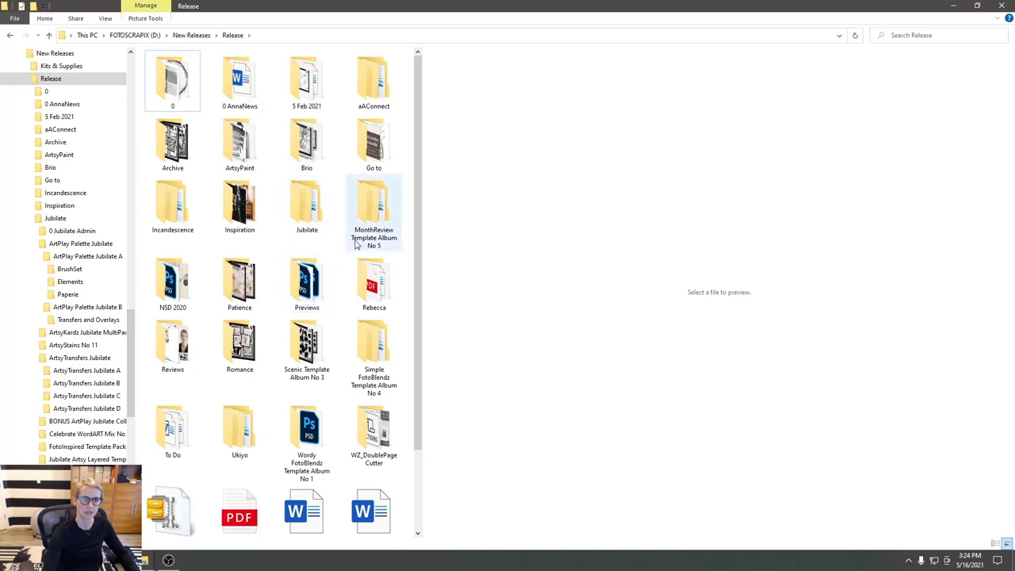
double_click(306, 203)
double_click(232, 111)
double_click(192, 70)
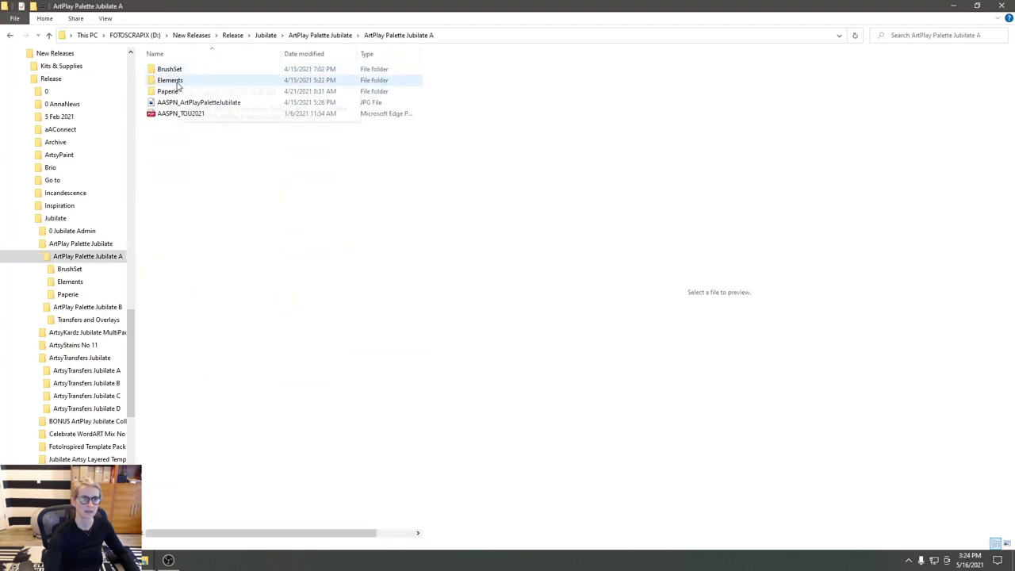
click(178, 93)
double_click(178, 93)
click(235, 87)
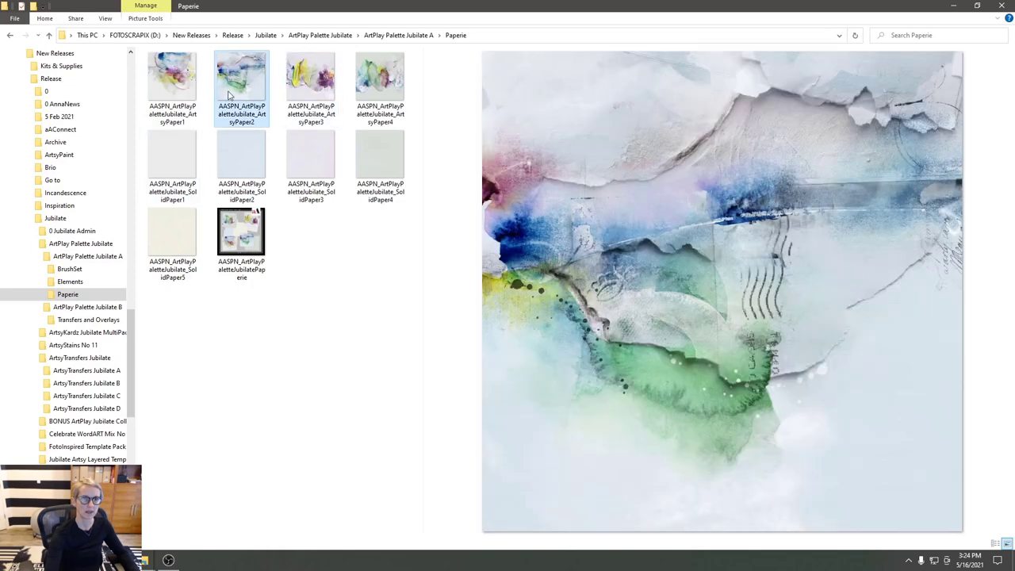
drag(168, 559, 256, 325)
- Place ArtsyPaper2 on the left page, clip it into the fotoblendz mask, and rotate it
drag(456, 201, 225, 175)
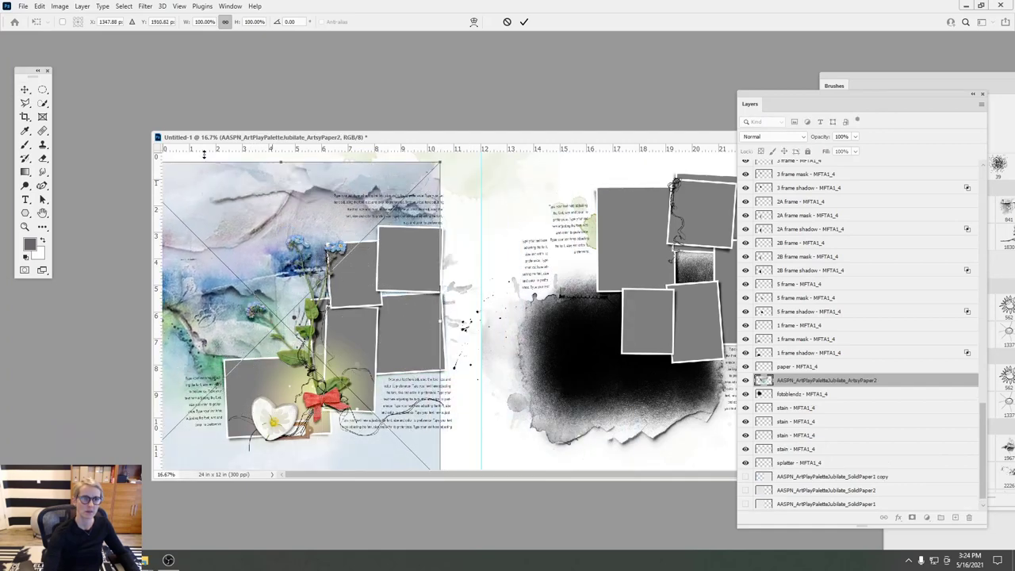
click(82, 6)
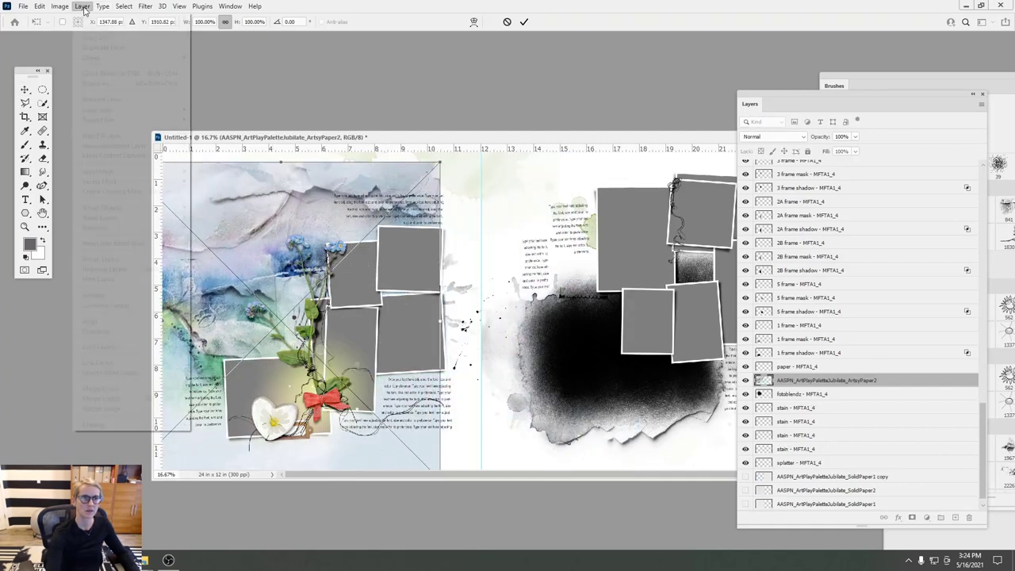
click(286, 199)
key(Return)
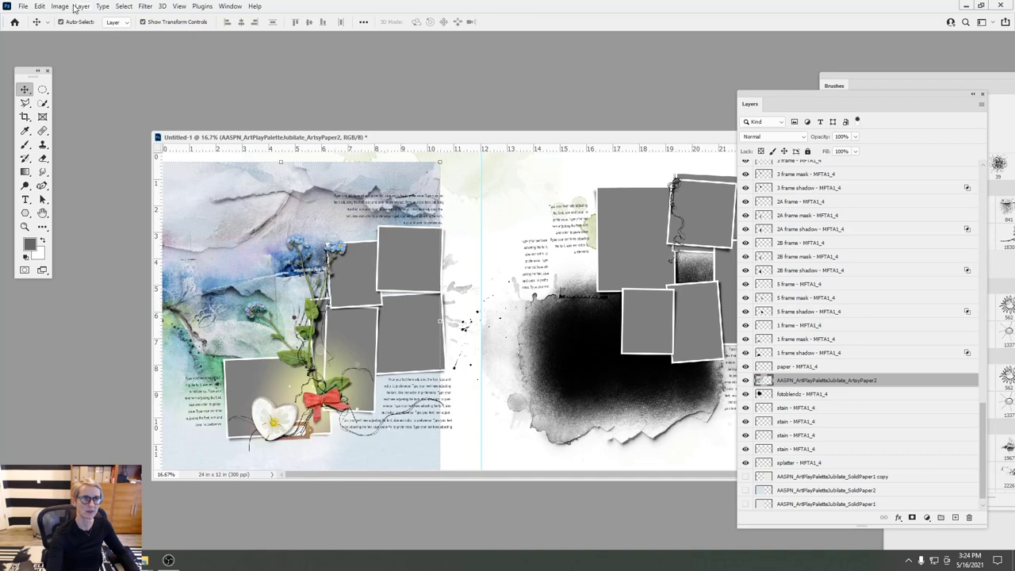
click(82, 7)
click(109, 191)
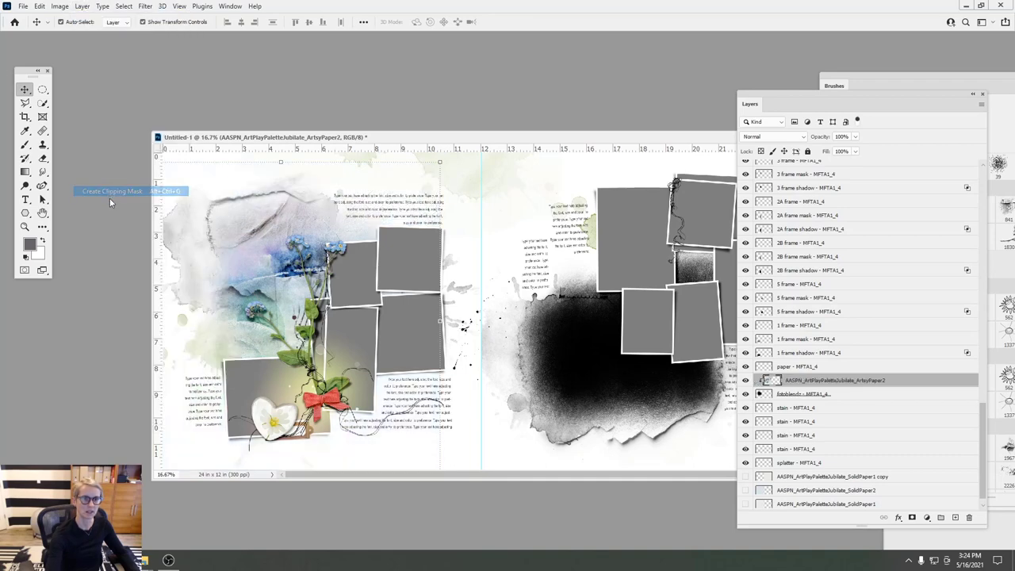
drag(240, 252, 253, 255)
drag(441, 165, 363, 227)
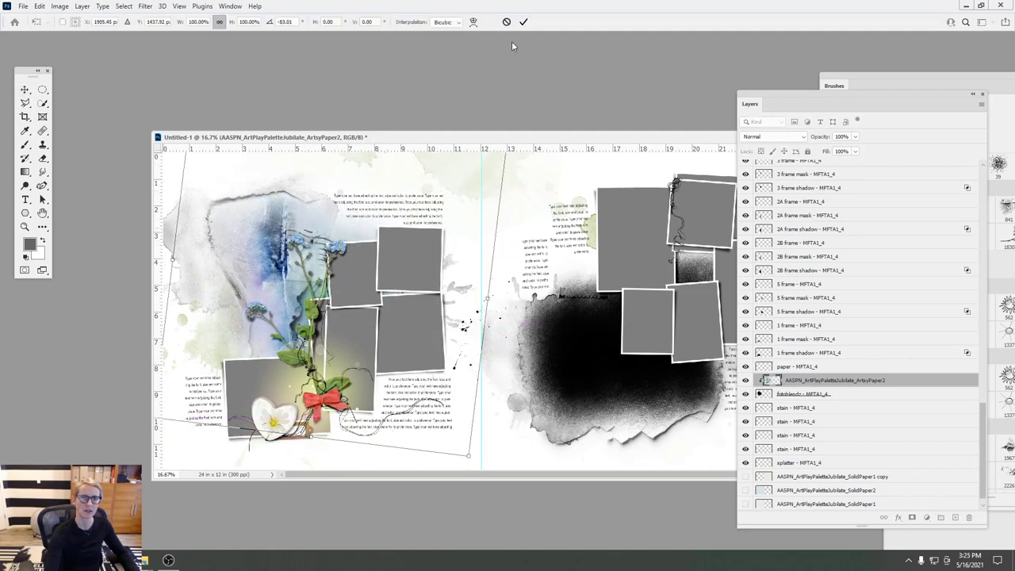
click(523, 22)
- Duplicate the ArtsyPaper2 layer, nudge both papers, and clip the copy into the 1 frame mask
drag(782, 380, 793, 332)
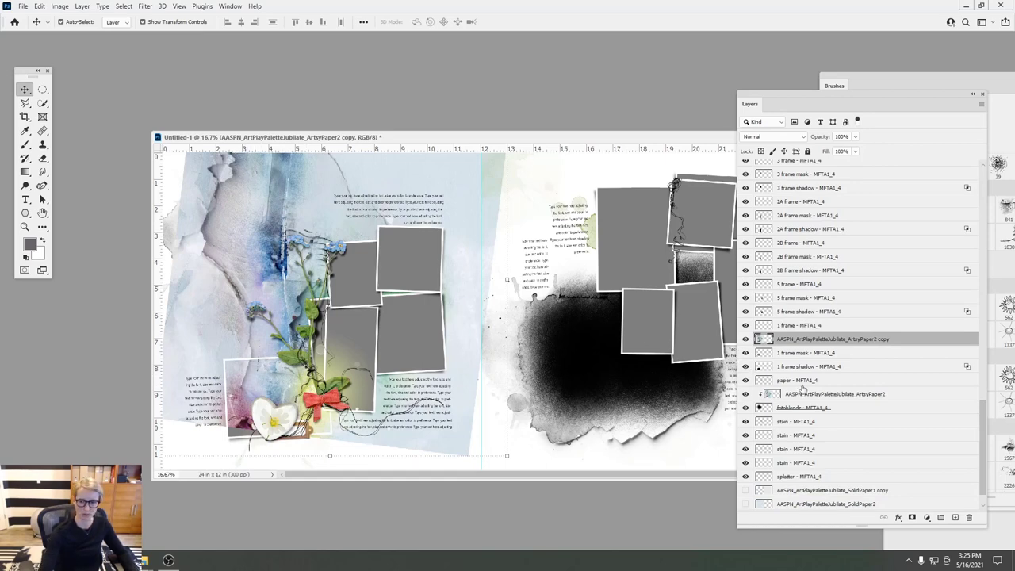
ctrl+click(794, 395)
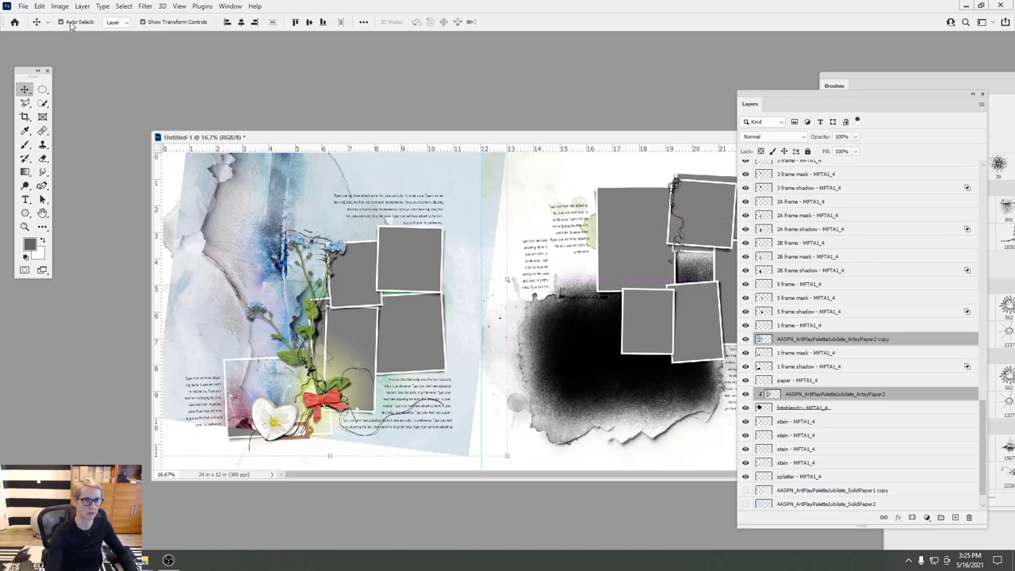
drag(404, 169, 401, 176)
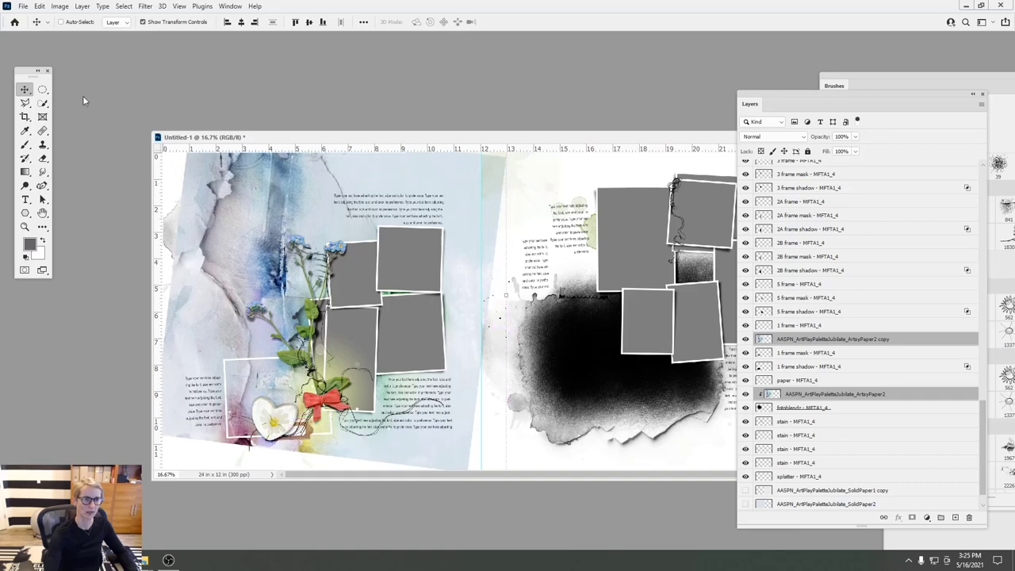
click(83, 6)
click(792, 349)
click(791, 347)
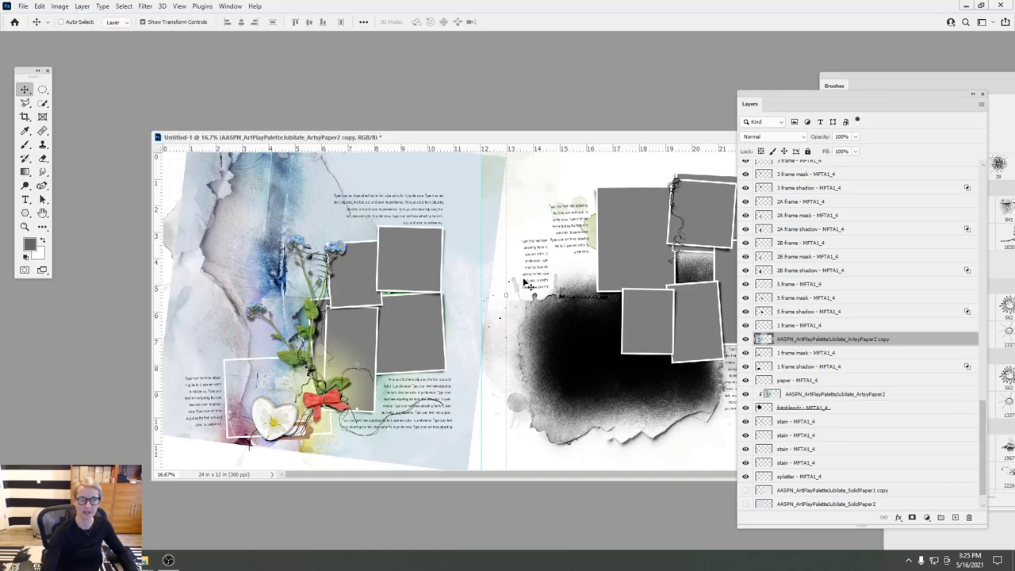
click(83, 6)
click(119, 192)
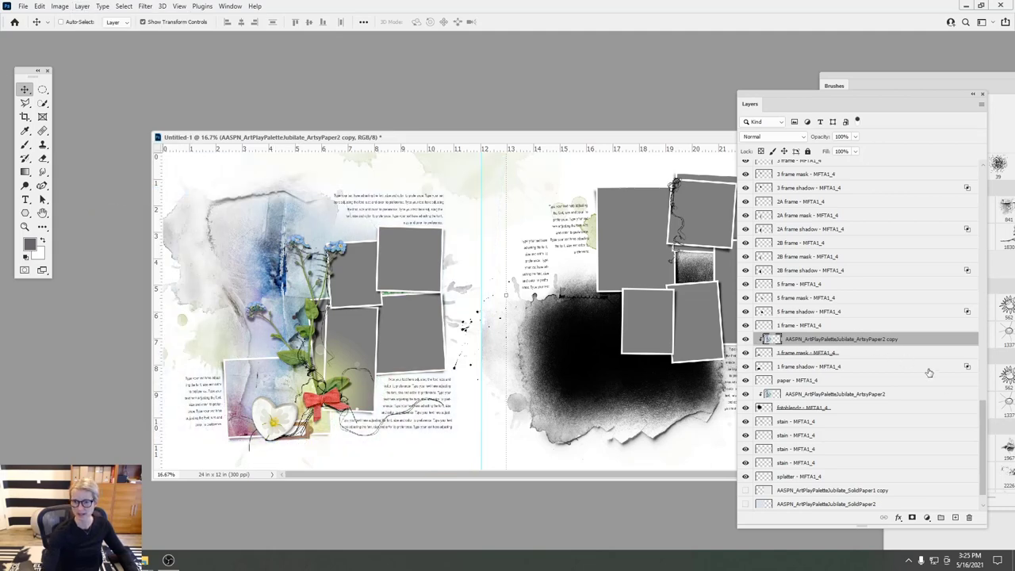
- Select the bookplate through label shadow layers in the Layers panel
scroll(988, 440, down, 1)
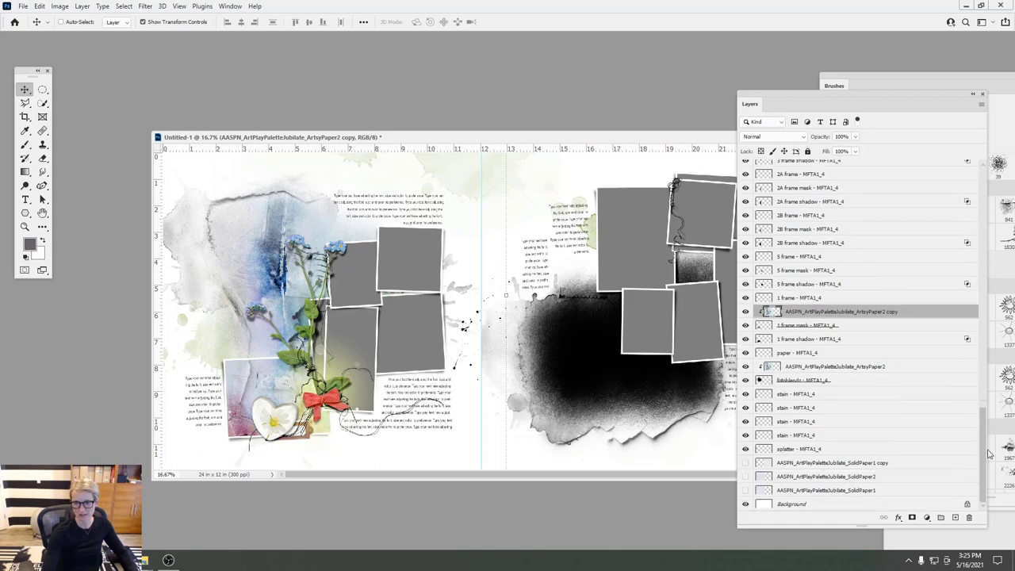
scroll(984, 413, up, 6)
scroll(978, 361, up, 1)
click(808, 300)
shift+click(796, 341)
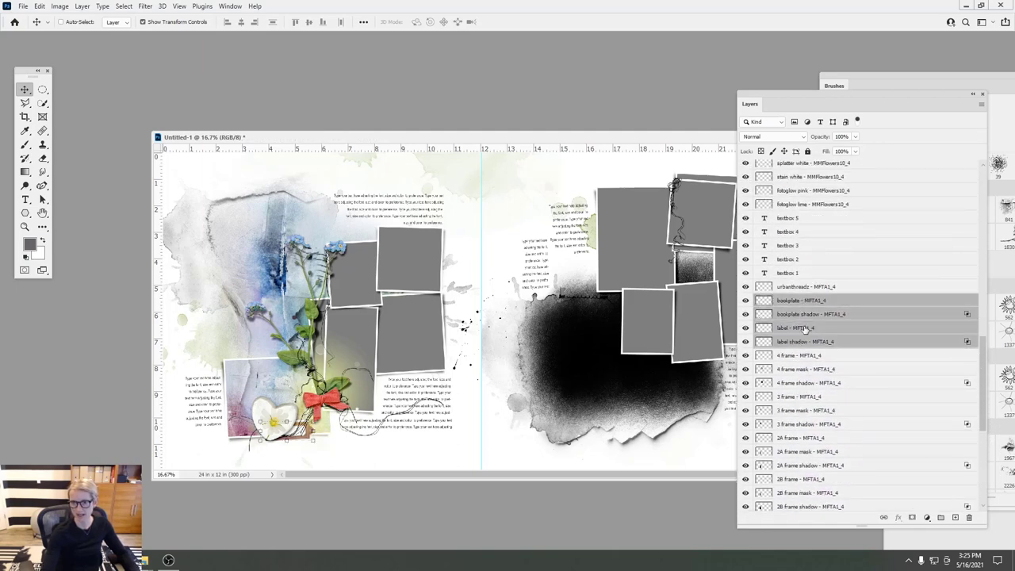
- Drag the bookplate and label layers to the top of the stack and move the label between the frames
drag(803, 309, 776, 158)
drag(298, 432, 418, 294)
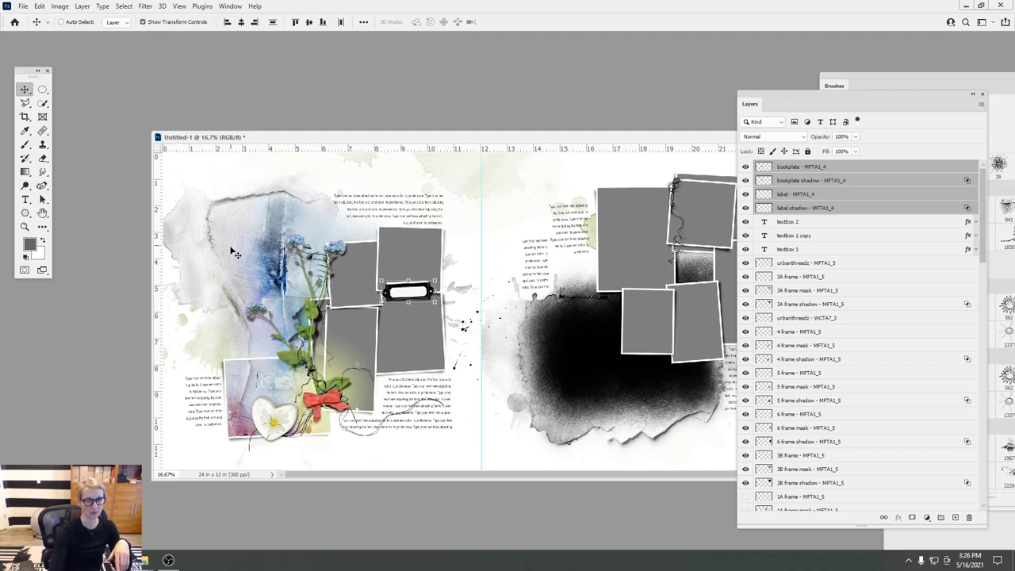
- In Celebrate WordART Mix No 3, preview Win win and select the On this Day word art
mouse_move(144, 559)
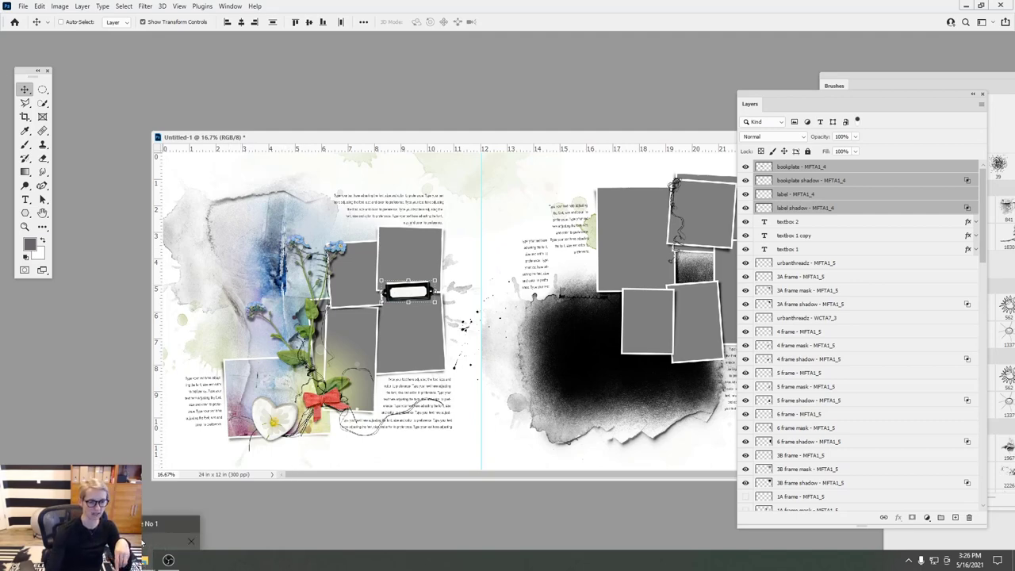
click(144, 539)
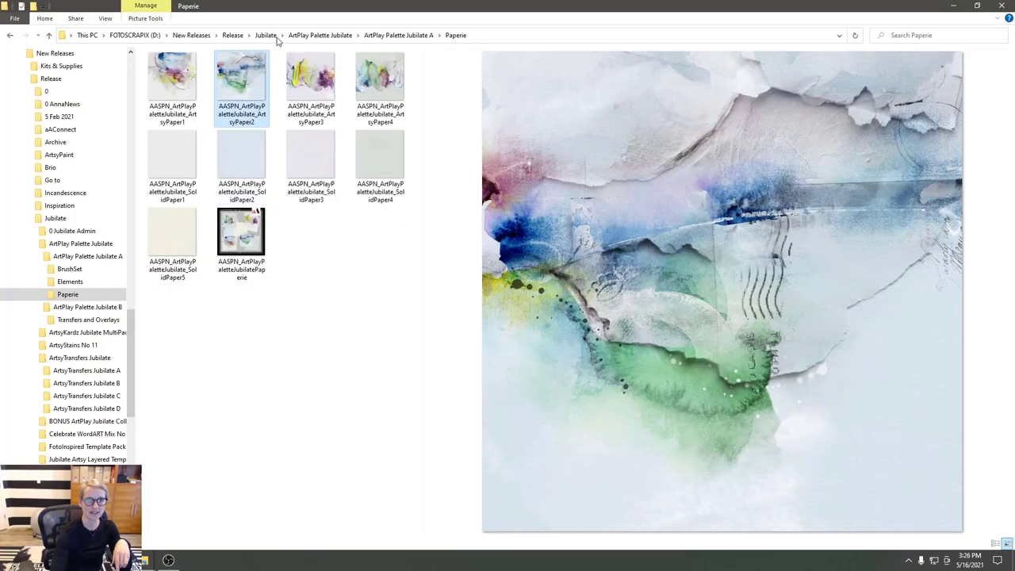
click(268, 35)
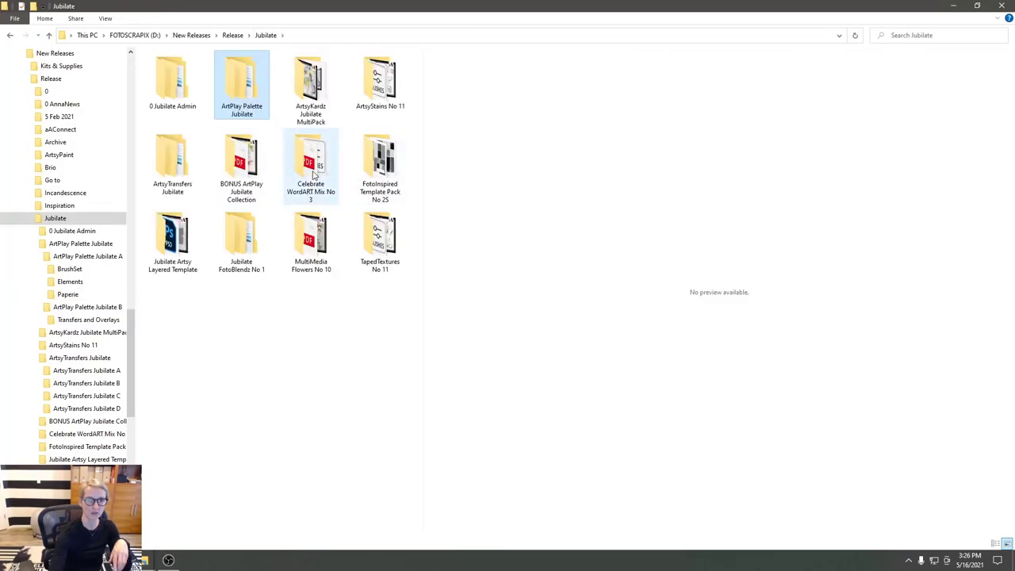
double_click(313, 173)
click(172, 327)
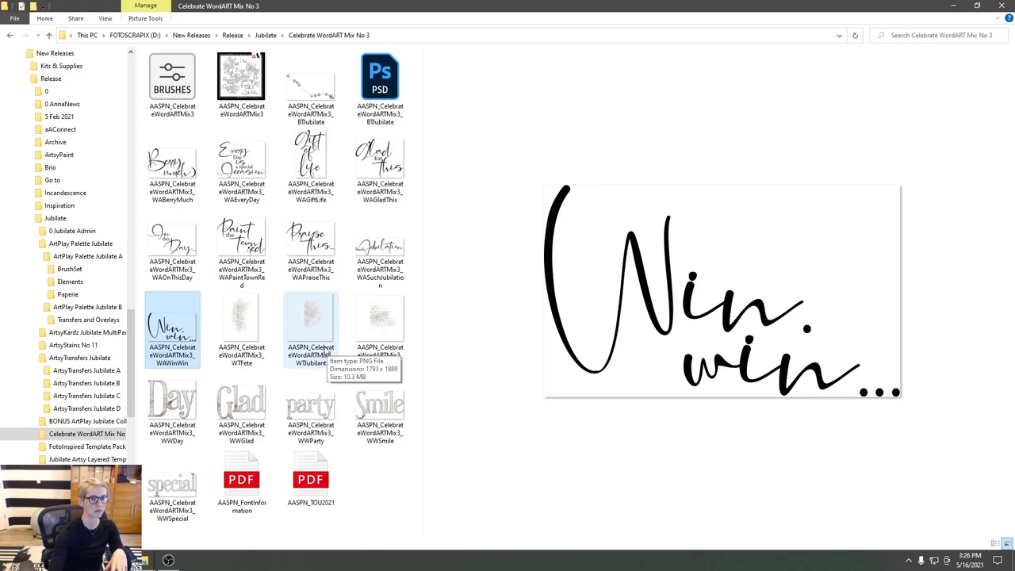
click(172, 242)
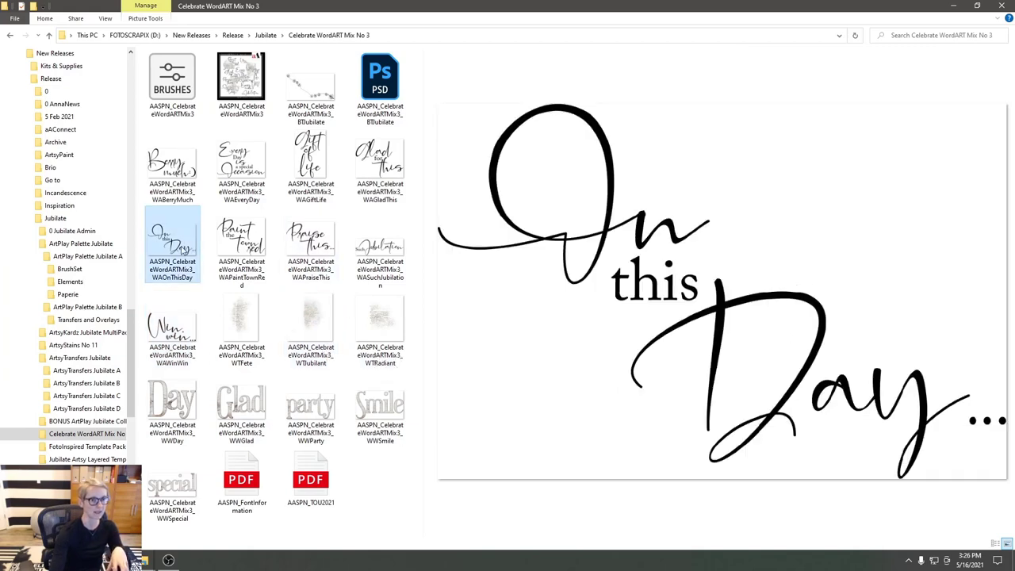
mouse_move(144, 560)
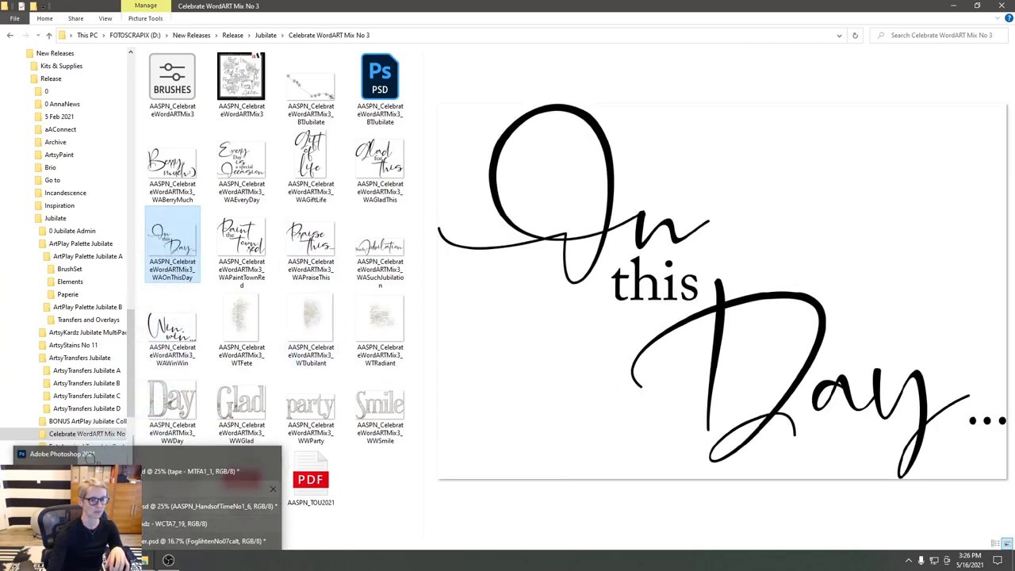
click(89, 452)
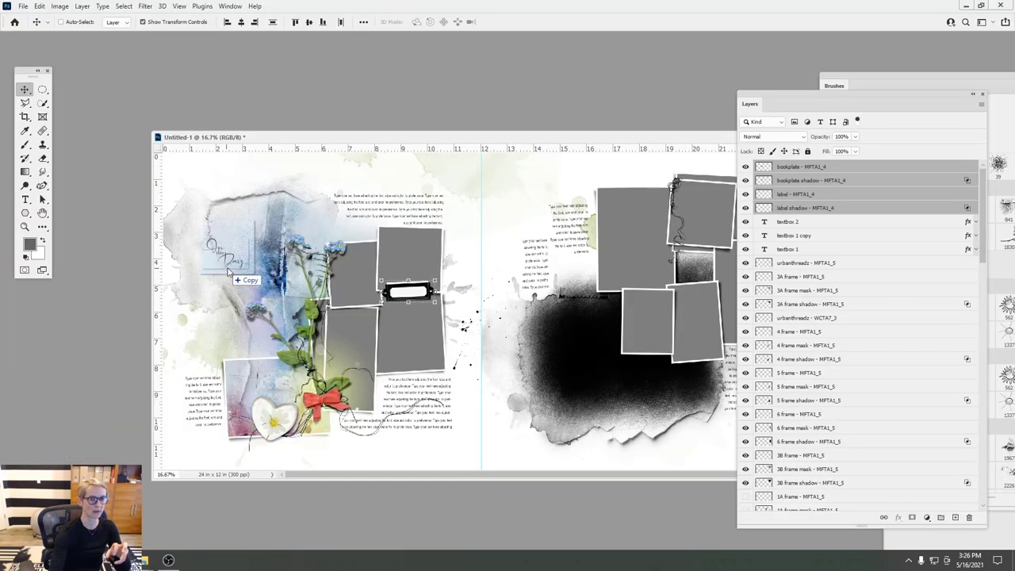
- Place the On this Day word art on the upper-left page, then delete its layer
drag(89, 453, 243, 257)
click(523, 21)
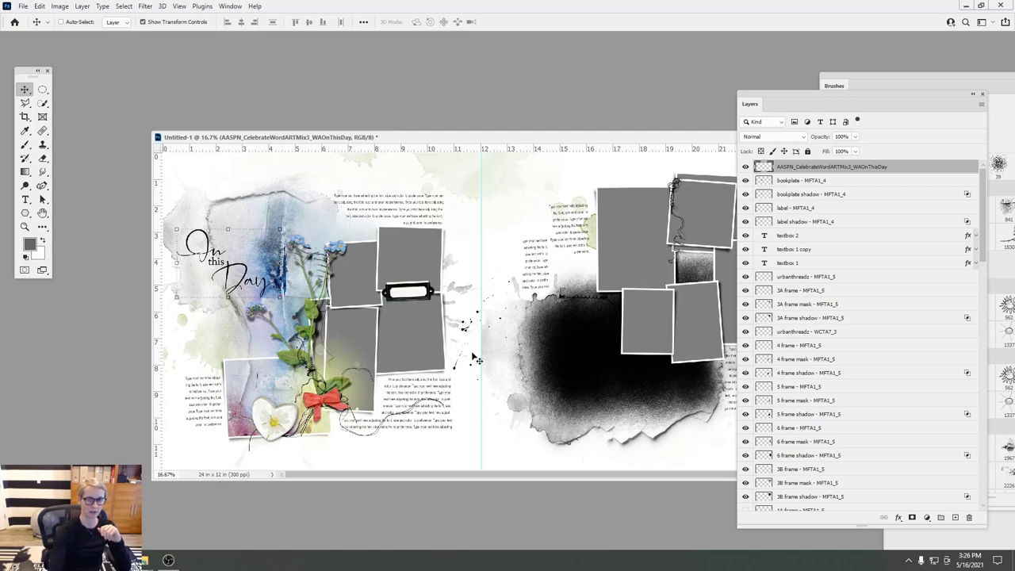
drag(833, 167, 968, 517)
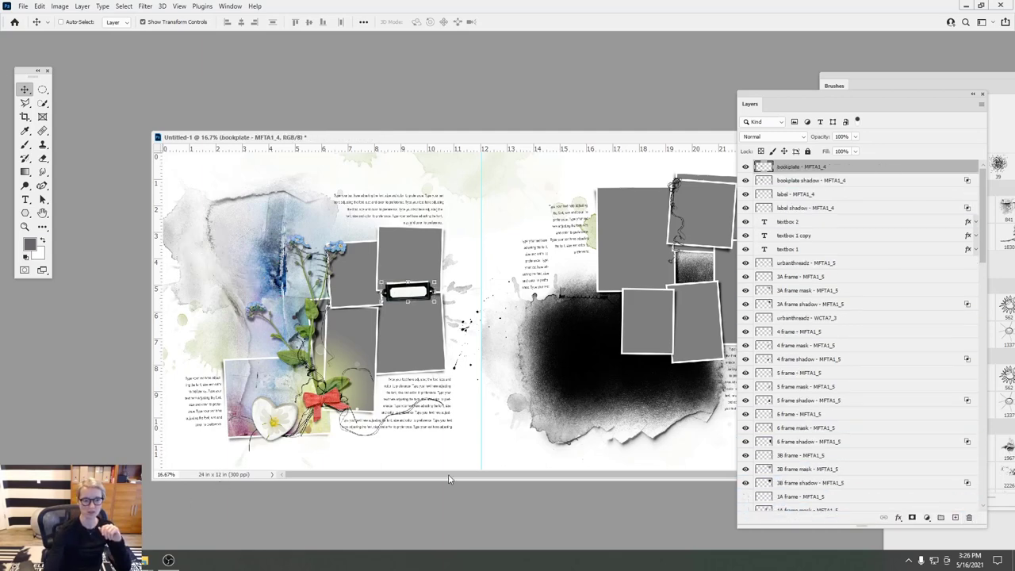
- Bring the Glad word art onto the spread and commit it at the upper left of the left page
mouse_move(145, 558)
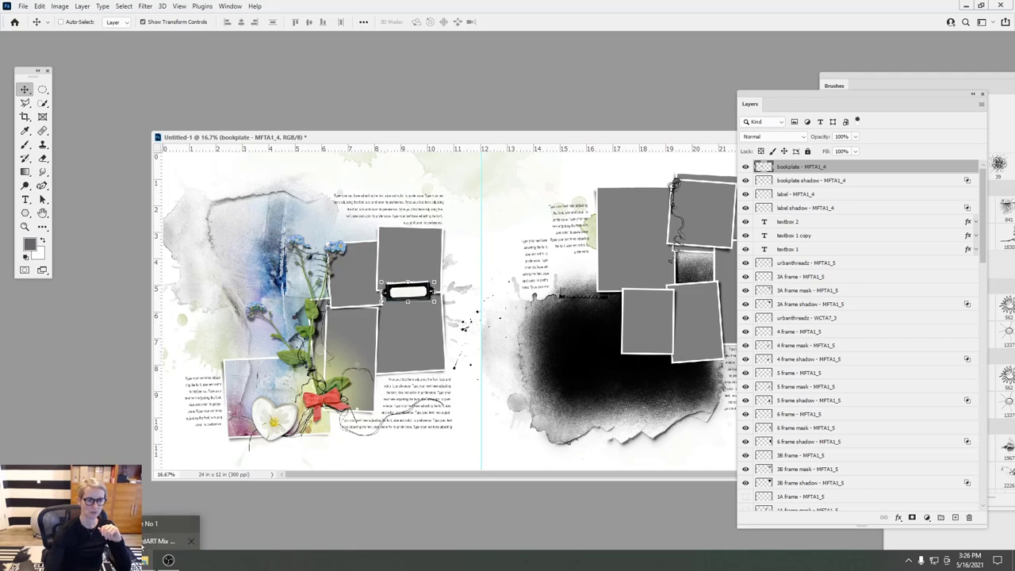
click(158, 541)
click(311, 406)
click(238, 408)
drag(232, 414, 210, 238)
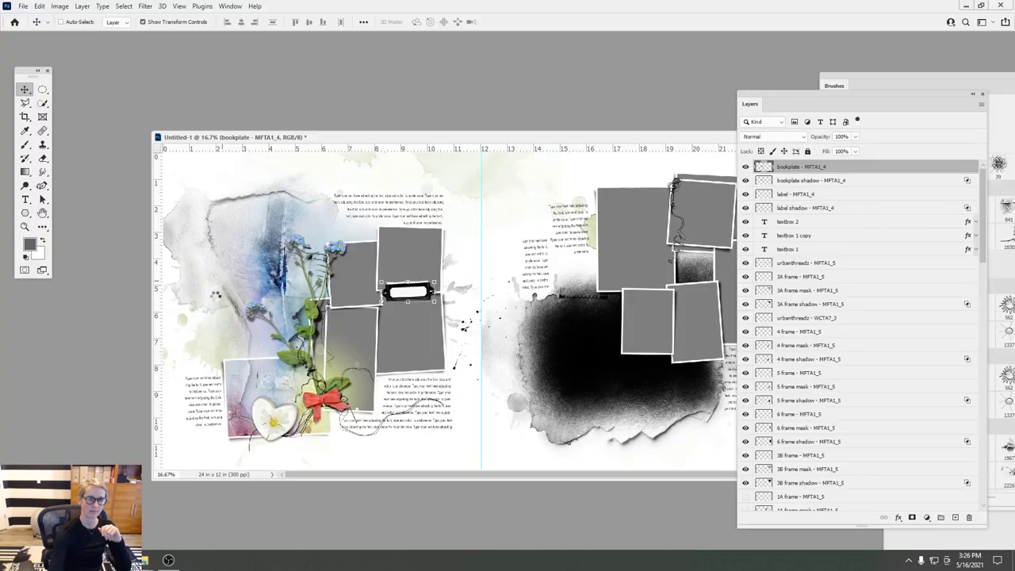
drag(215, 295, 225, 297)
drag(489, 308, 252, 267)
click(523, 24)
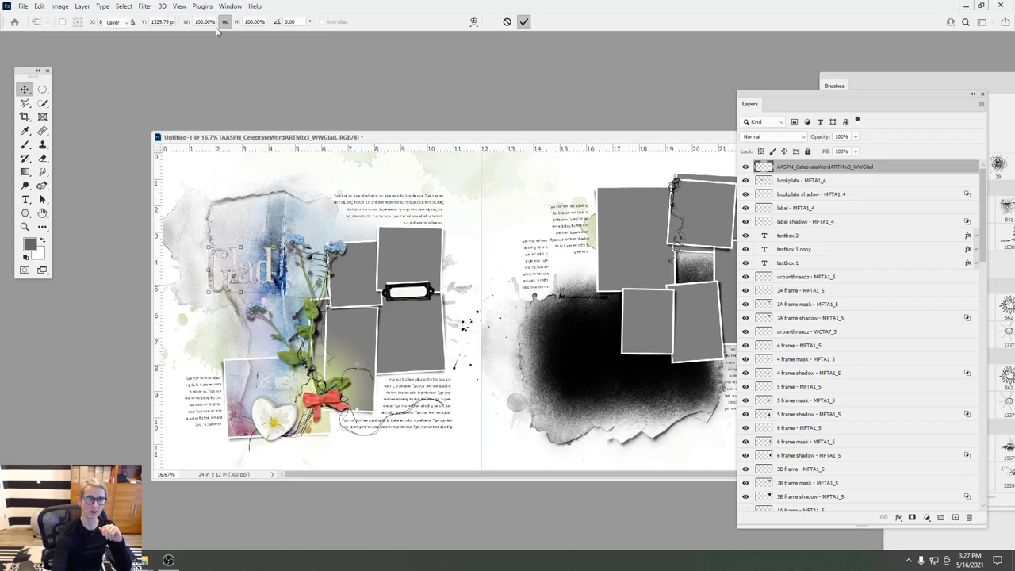
- Give the Glad word art a drop shadow and shift it slightly on the left page
click(82, 6)
mouse_move(112, 111)
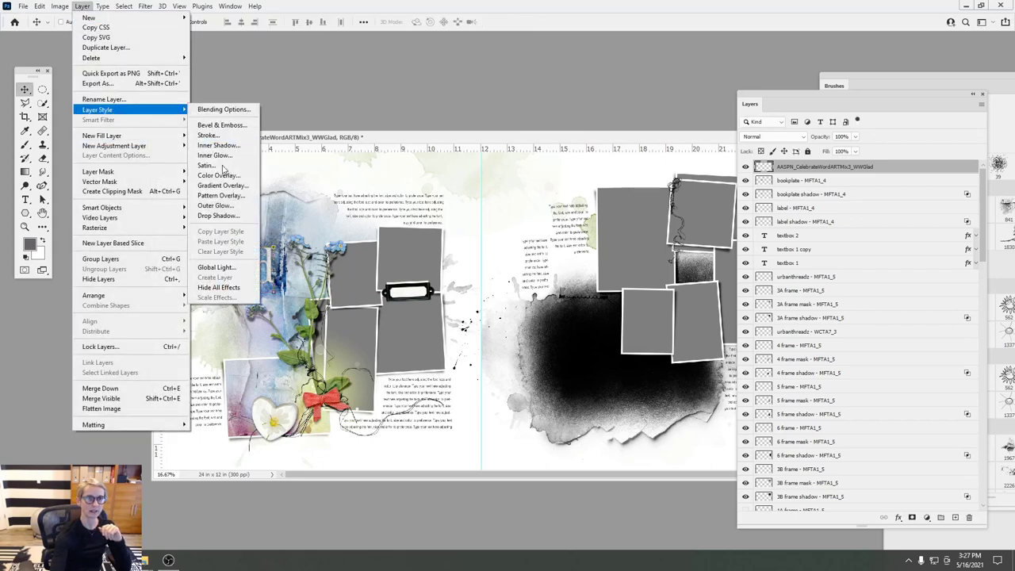
click(207, 217)
drag(444, 144, 677, 142)
click(763, 156)
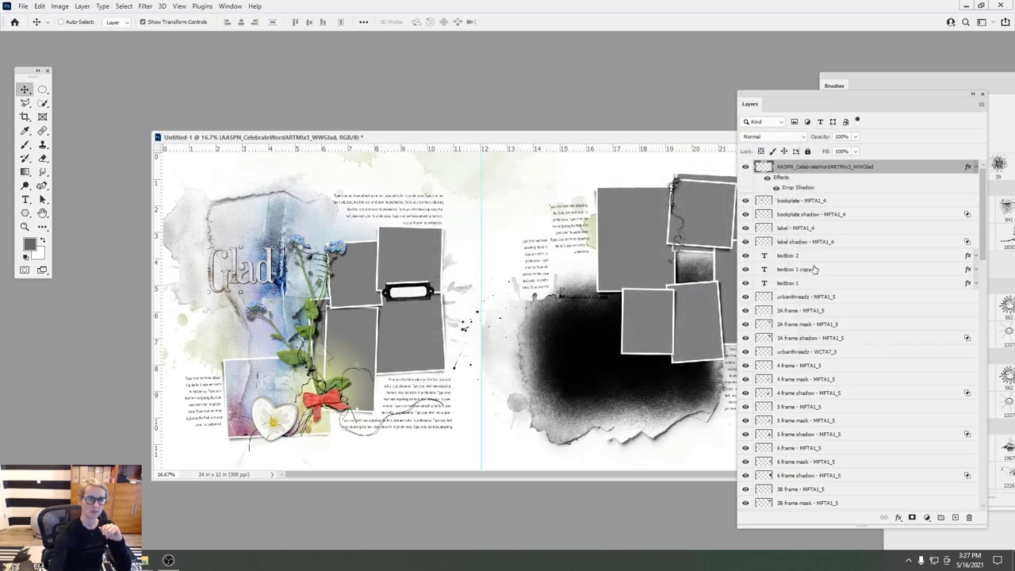
key(ctrl+t)
key(Return)
mouse_move(270, 260)
mouse_down()
mouse_move(250, 342)
mouse_move(274, 338)
mouse_move(269, 254)
mouse_up()
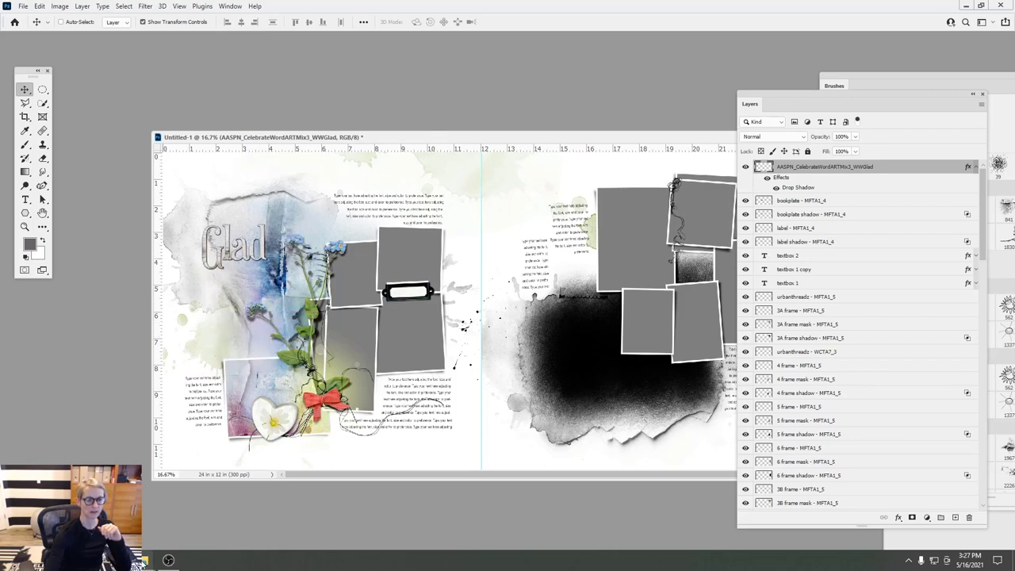
- Pick WASuchJubilation in the word-art folder and drop it onto the Photoshop spread
click(174, 530)
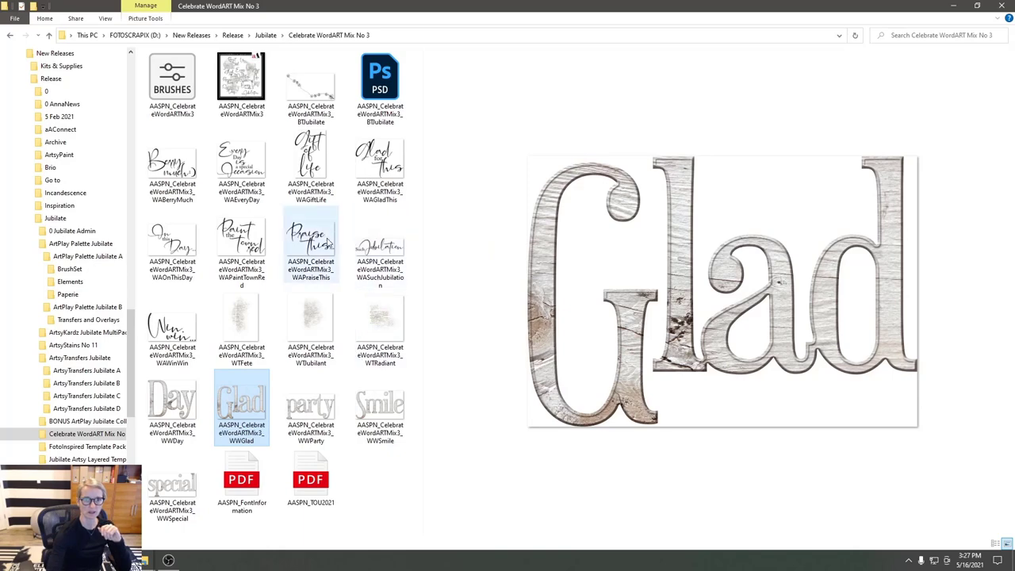
click(328, 240)
click(398, 236)
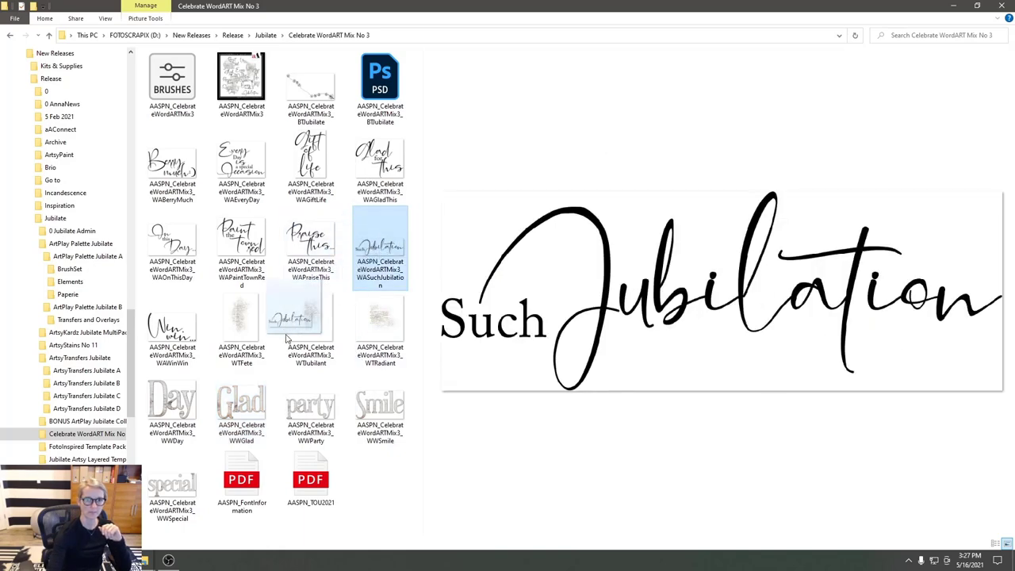
mouse_move(144, 559)
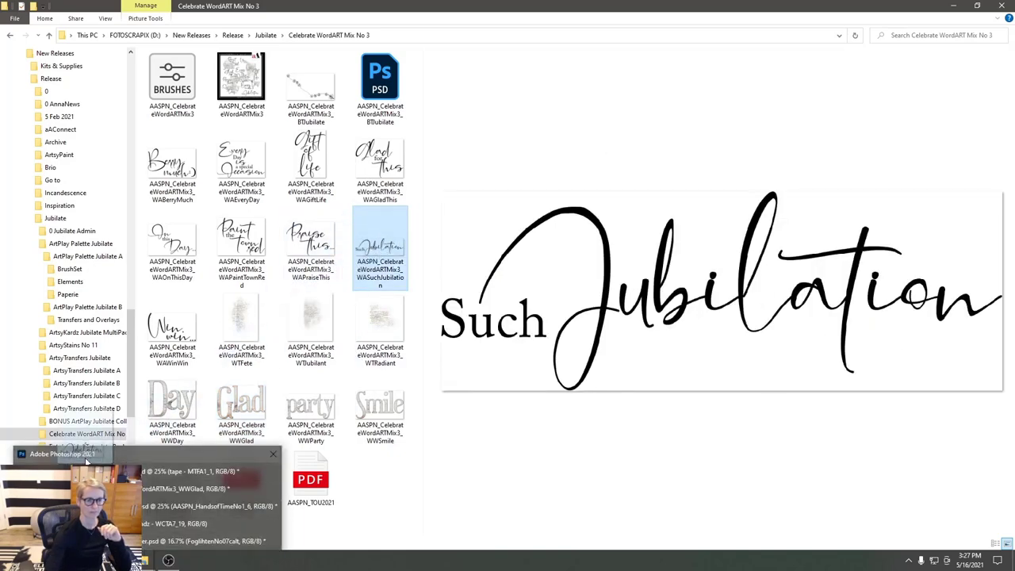
drag(86, 460, 259, 284)
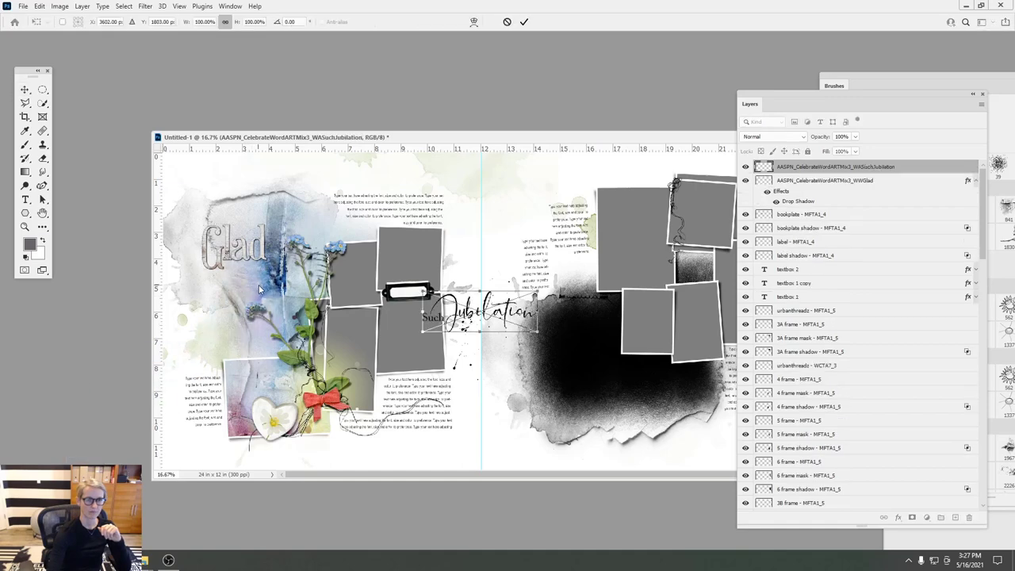
- Commit Such Jubilation under Glad at upper left, stack the Glad layer above it, and deselect
drag(511, 308, 279, 298)
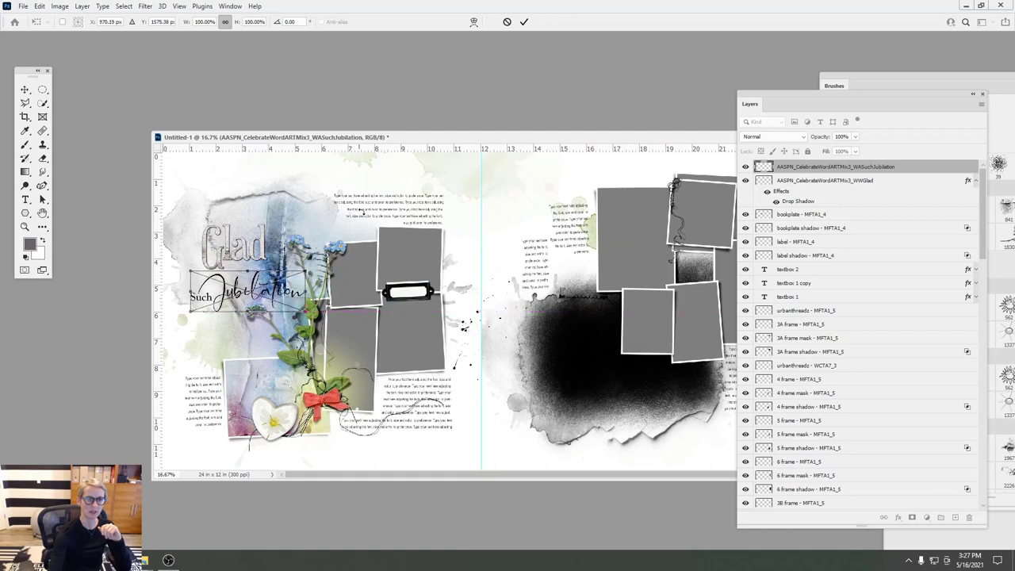
click(524, 22)
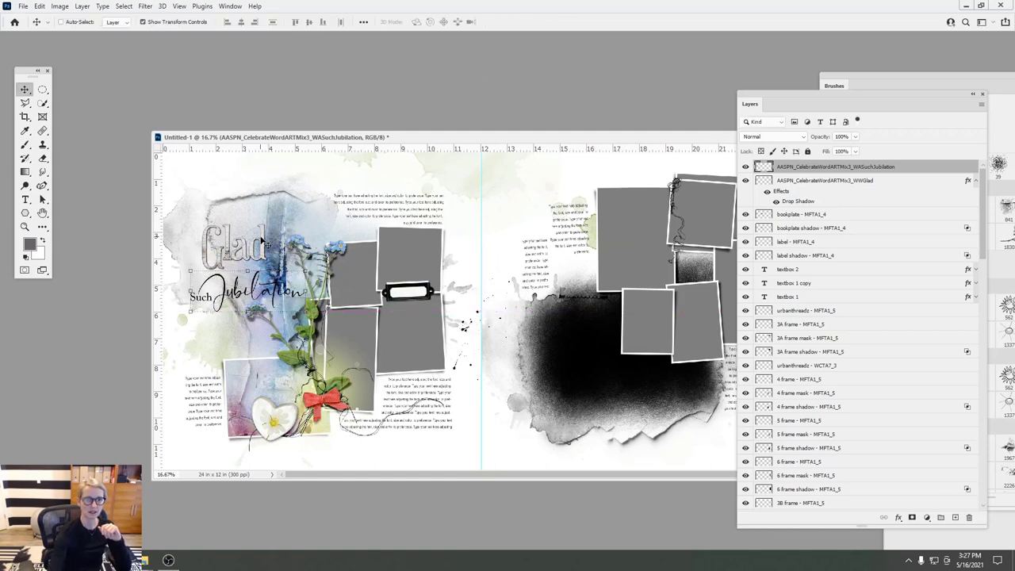
drag(261, 242, 252, 253)
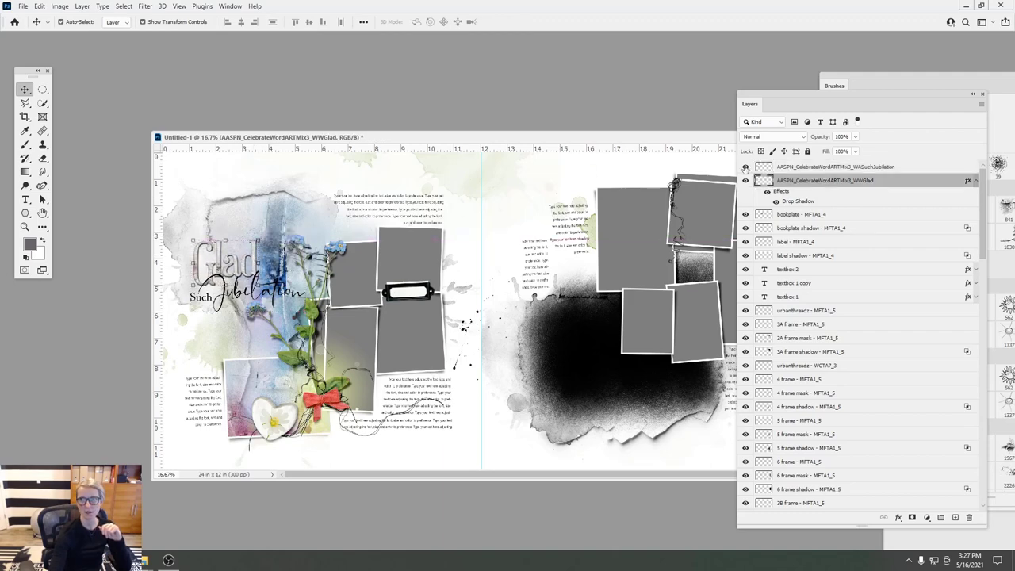
drag(770, 181, 763, 163)
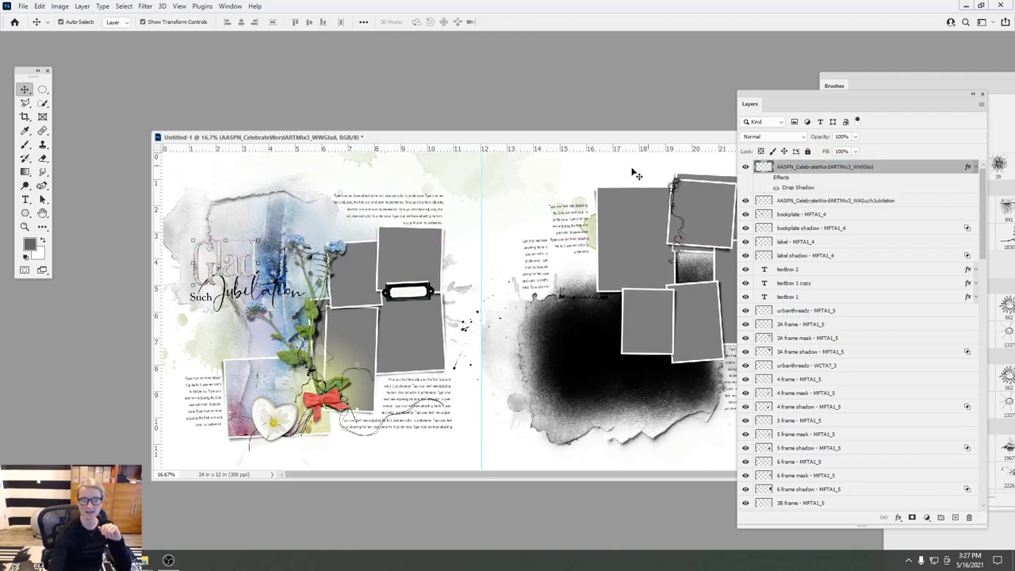
drag(255, 252, 267, 257)
click(517, 258)
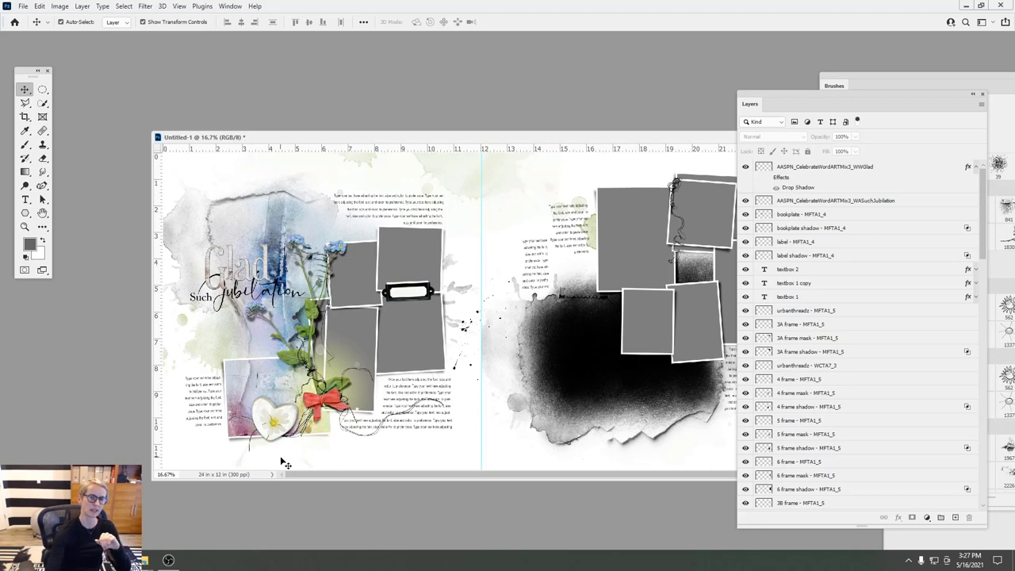
- Minimize the spread document window and bring File Explorer forward
drag(596, 141, 505, 167)
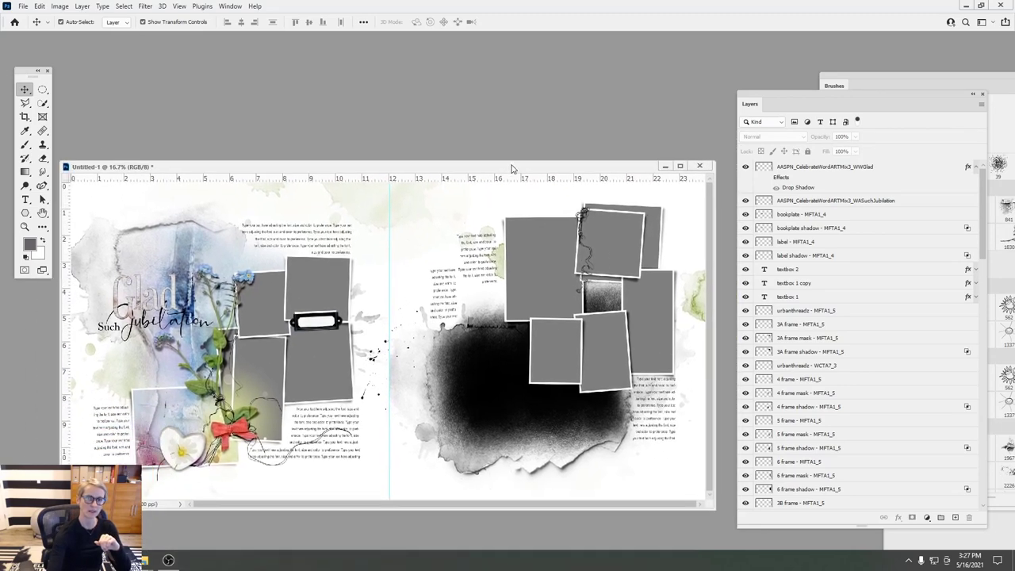
click(663, 166)
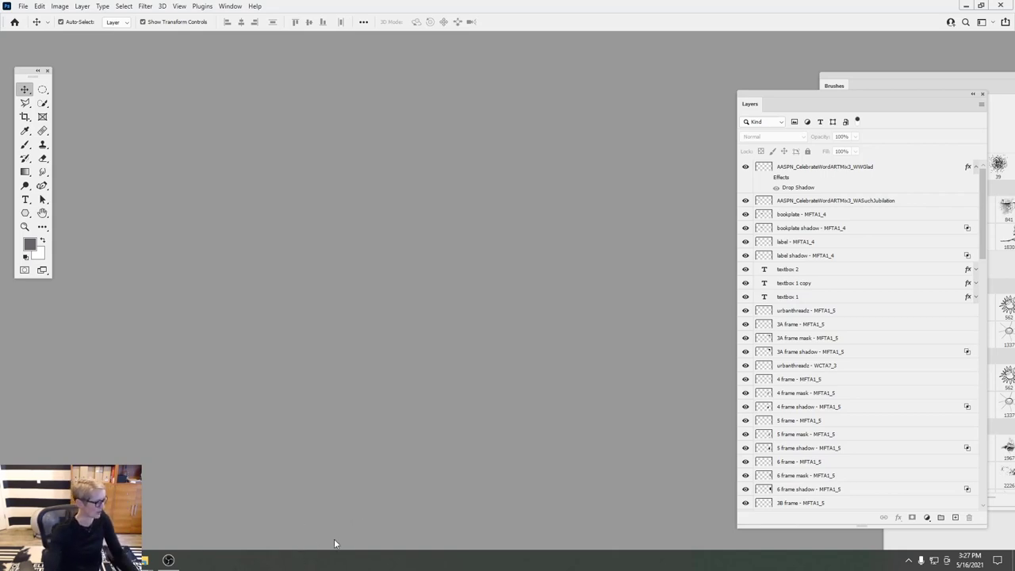
key(alt+Tab)
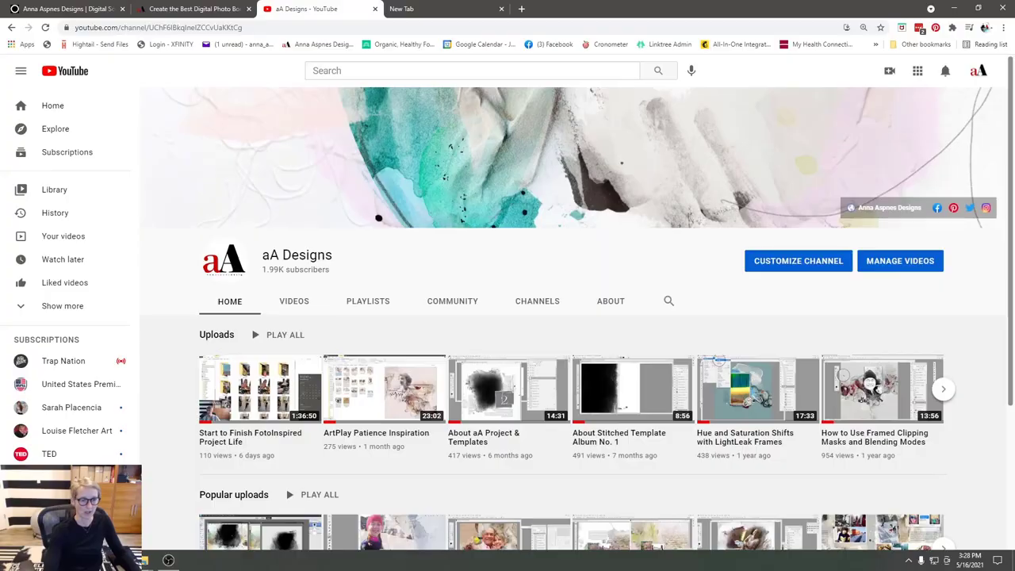
key(alt+Tab)
mouse_move(184, 554)
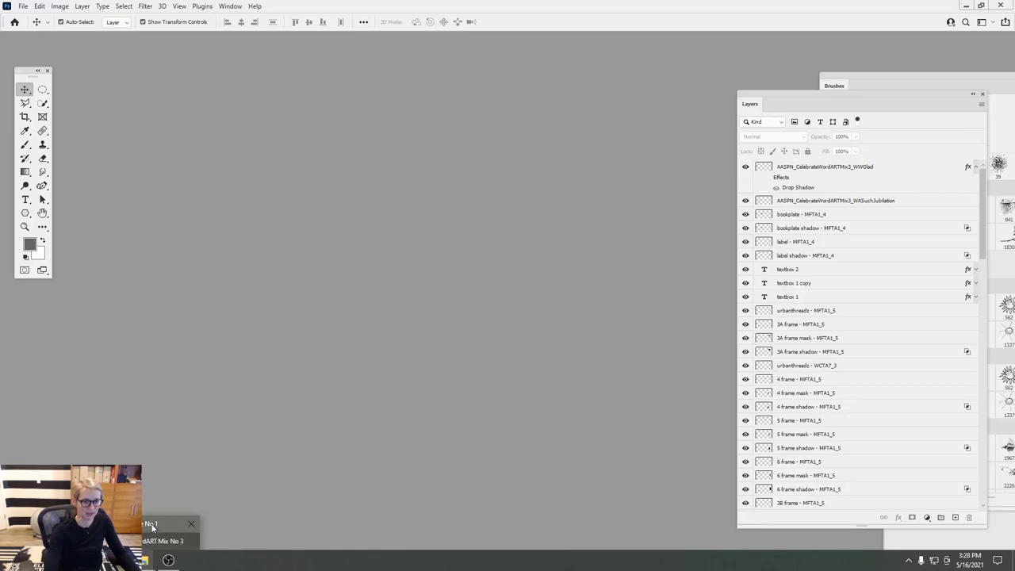
click(168, 523)
- Navigate from the D: drive through Photoshop\Layouts into the inner MultiFoto Template Album No 1 folder
click(238, 35)
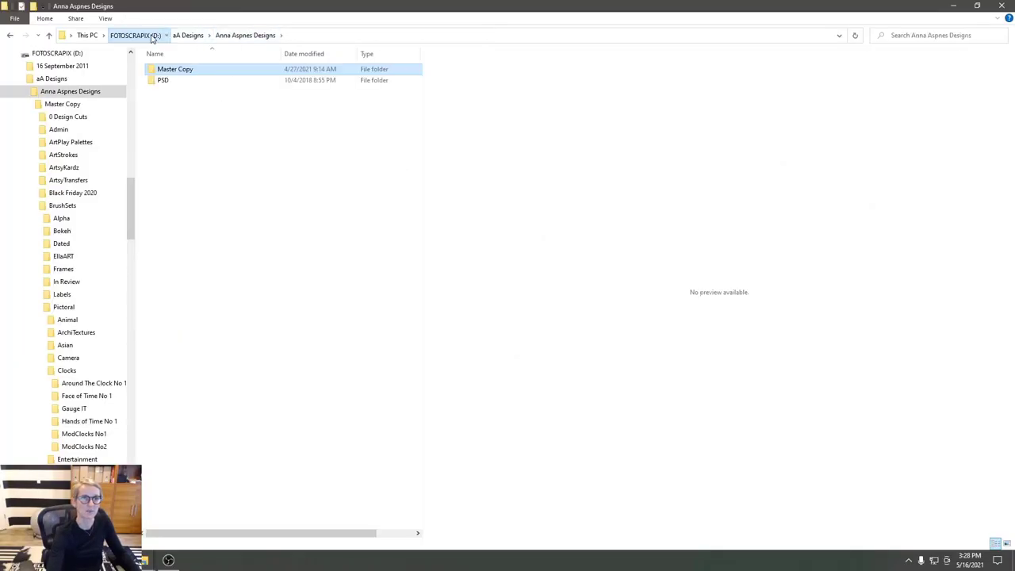
click(135, 35)
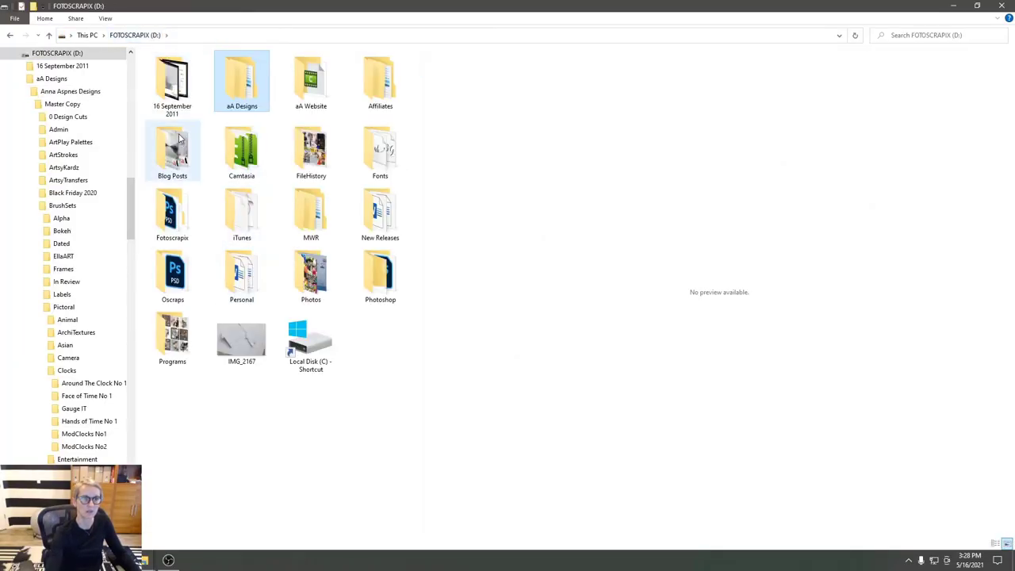
double_click(380, 273)
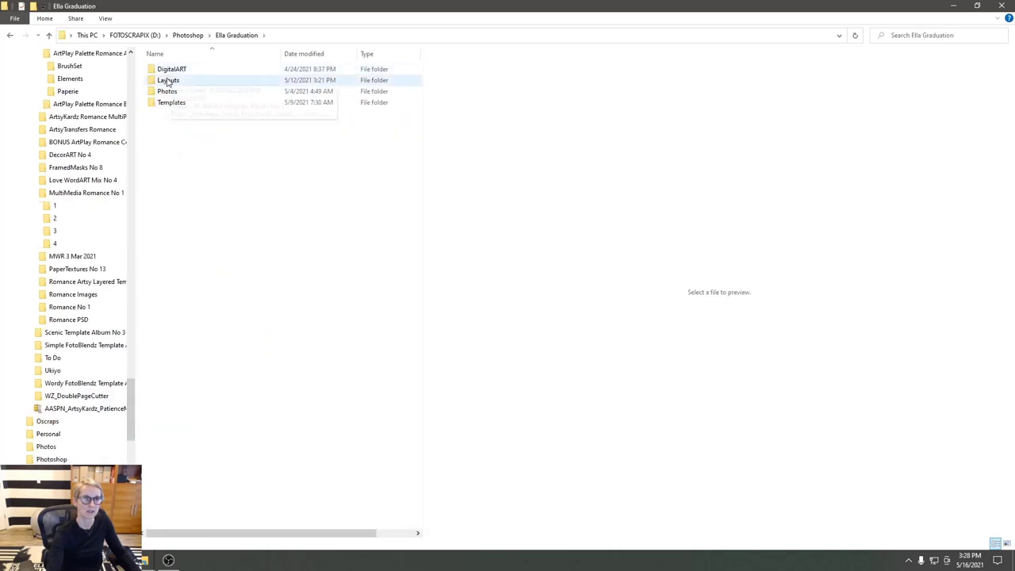
double_click(168, 80)
double_click(191, 103)
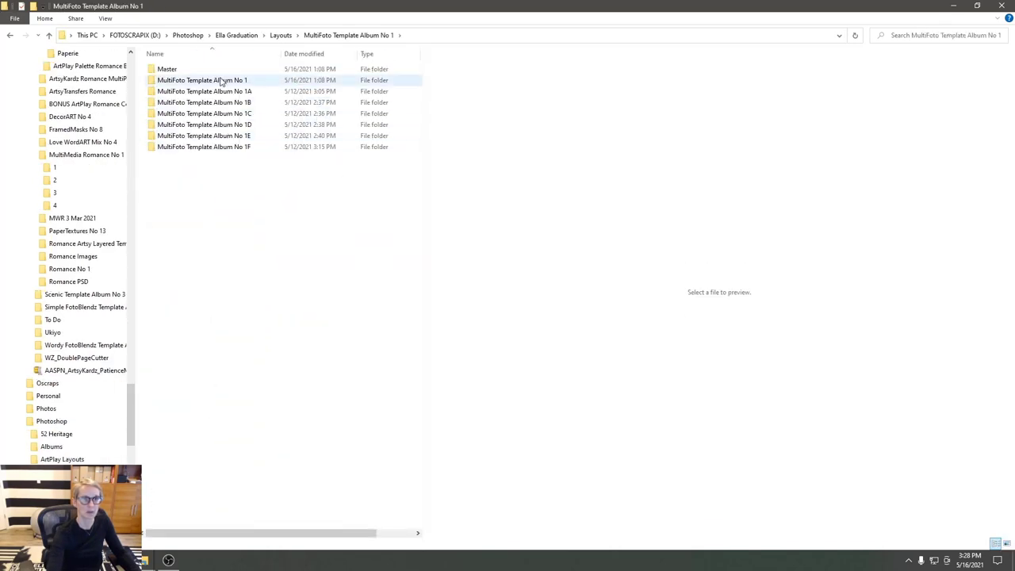
double_click(204, 80)
- Preview the Honour This Time, Hoodoos and Beach Life example layouts
click(399, 92)
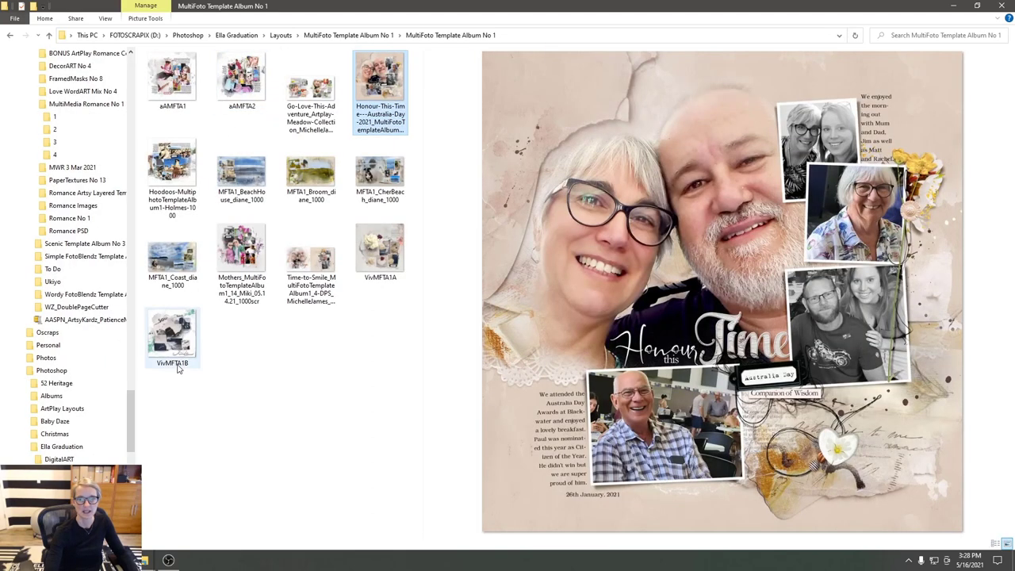
click(176, 169)
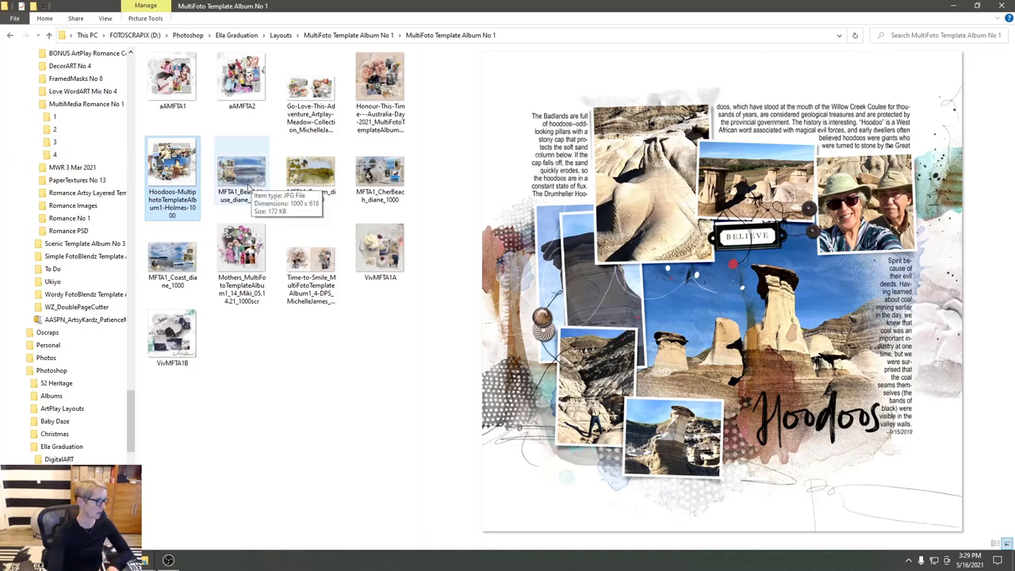
click(249, 189)
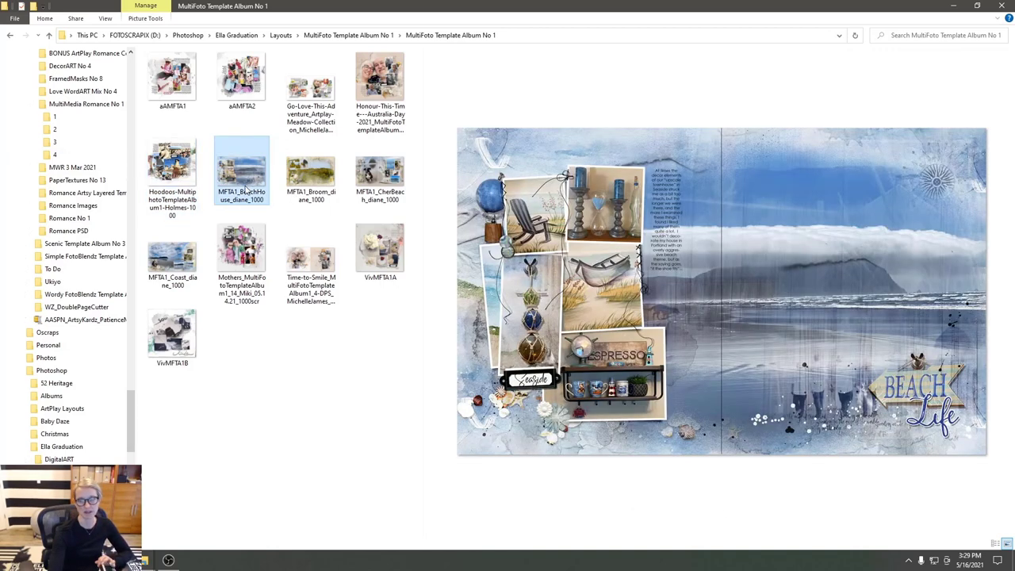